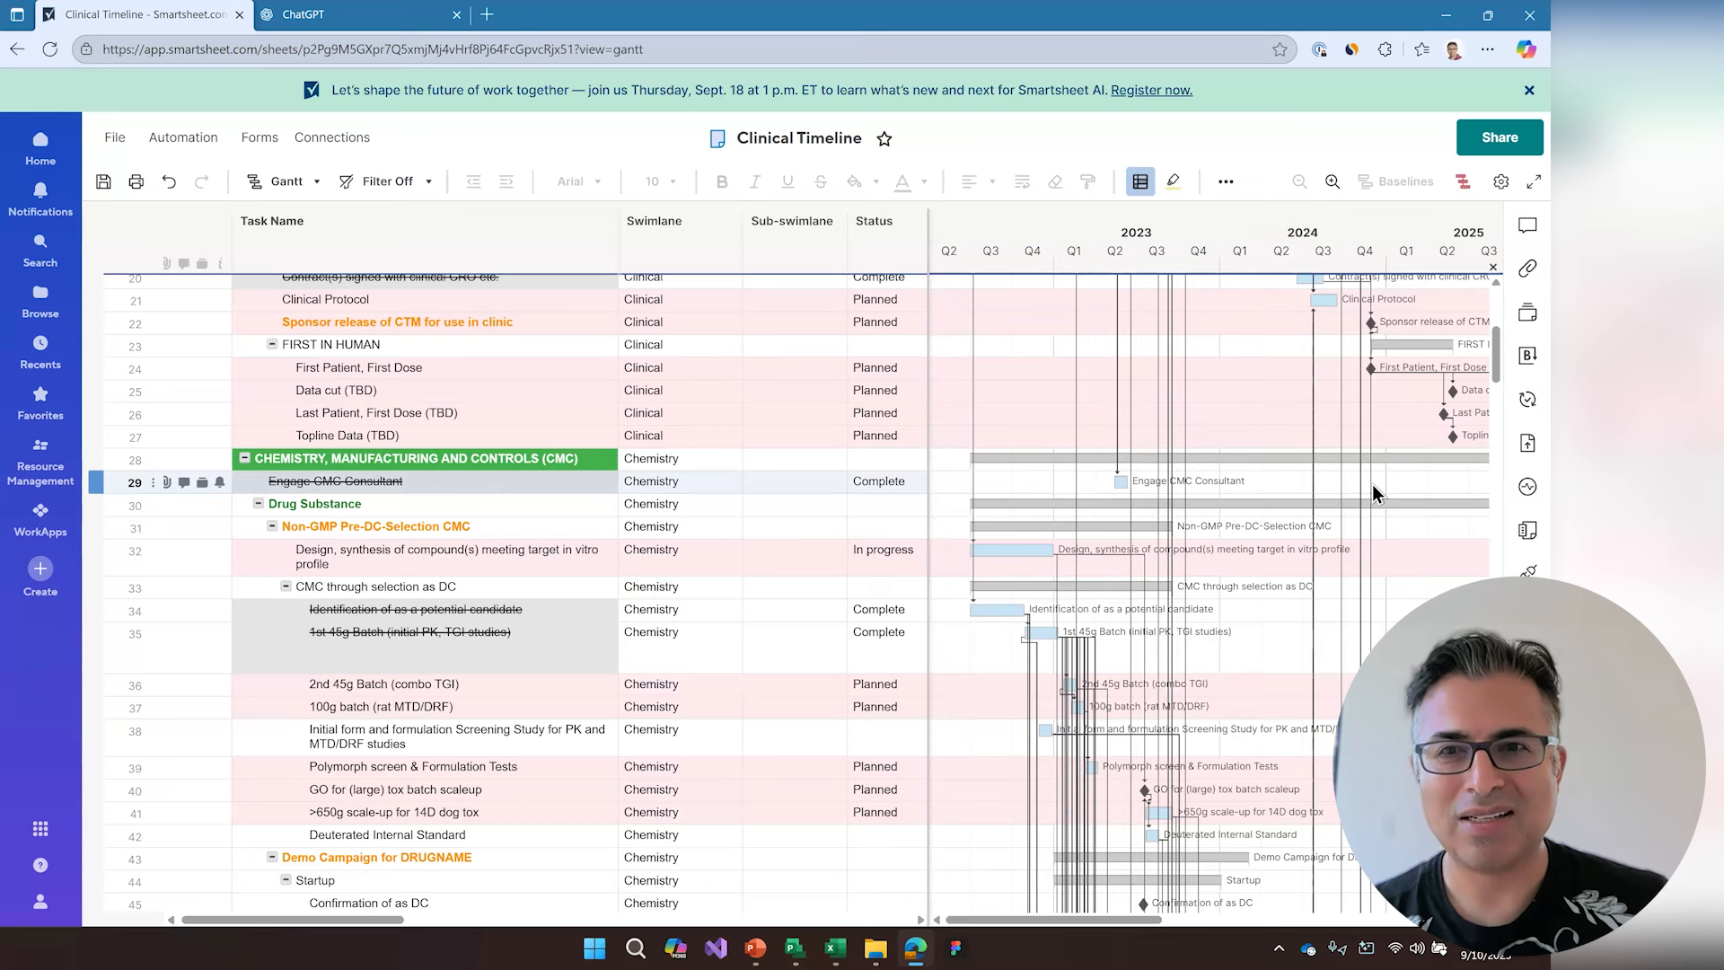
{"action": "scroll", "coordinate": [1371, 483], "scroll_direction": "down", "scroll_amount": 15}
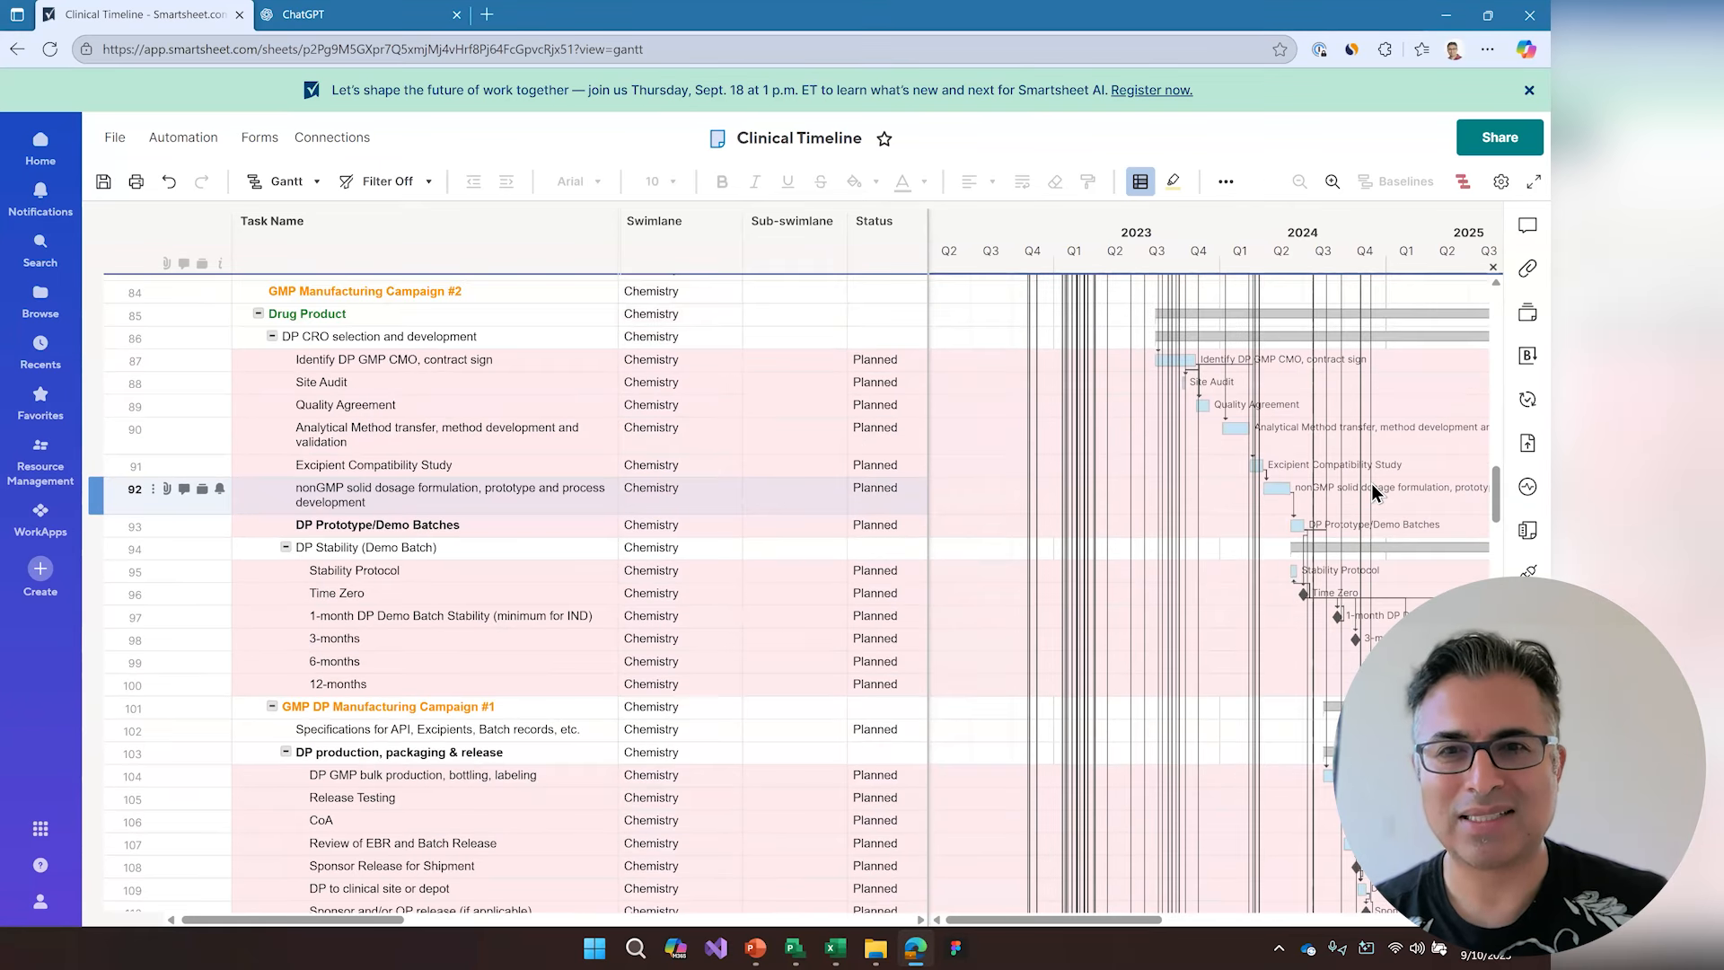
{"action": "scroll", "coordinate": [1361, 493], "scroll_direction": "down", "scroll_amount": 3}
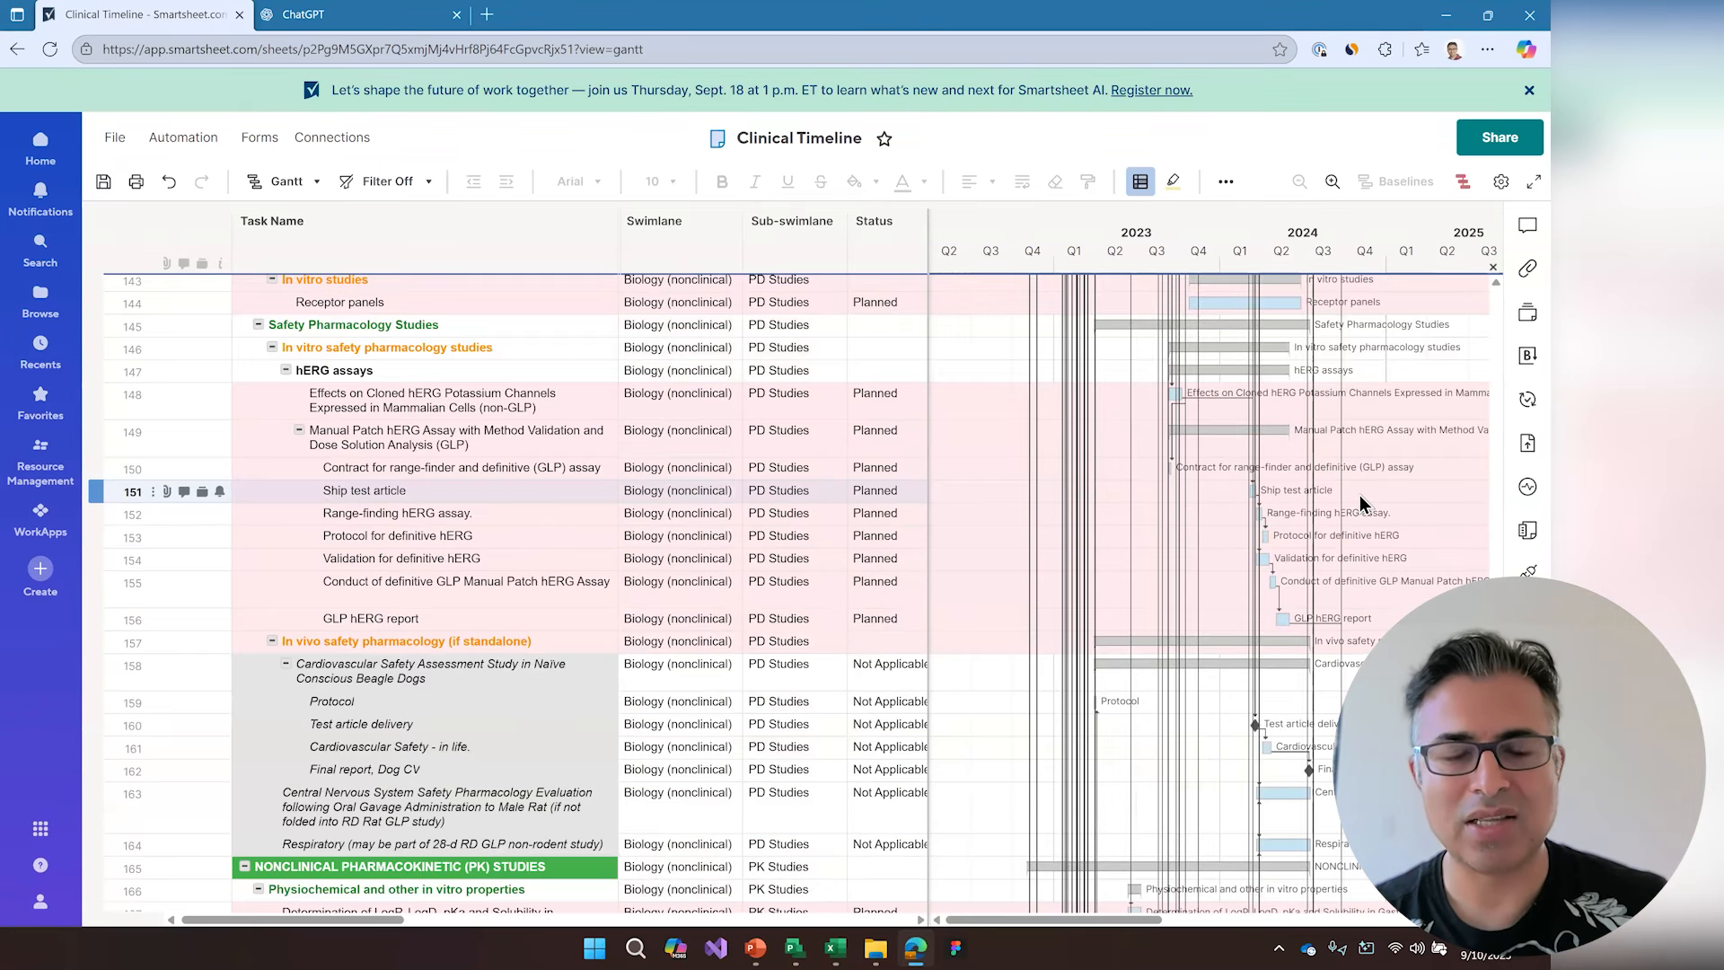
{"action": "scroll", "coordinate": [1357, 499], "scroll_direction": "down", "scroll_amount": 12}
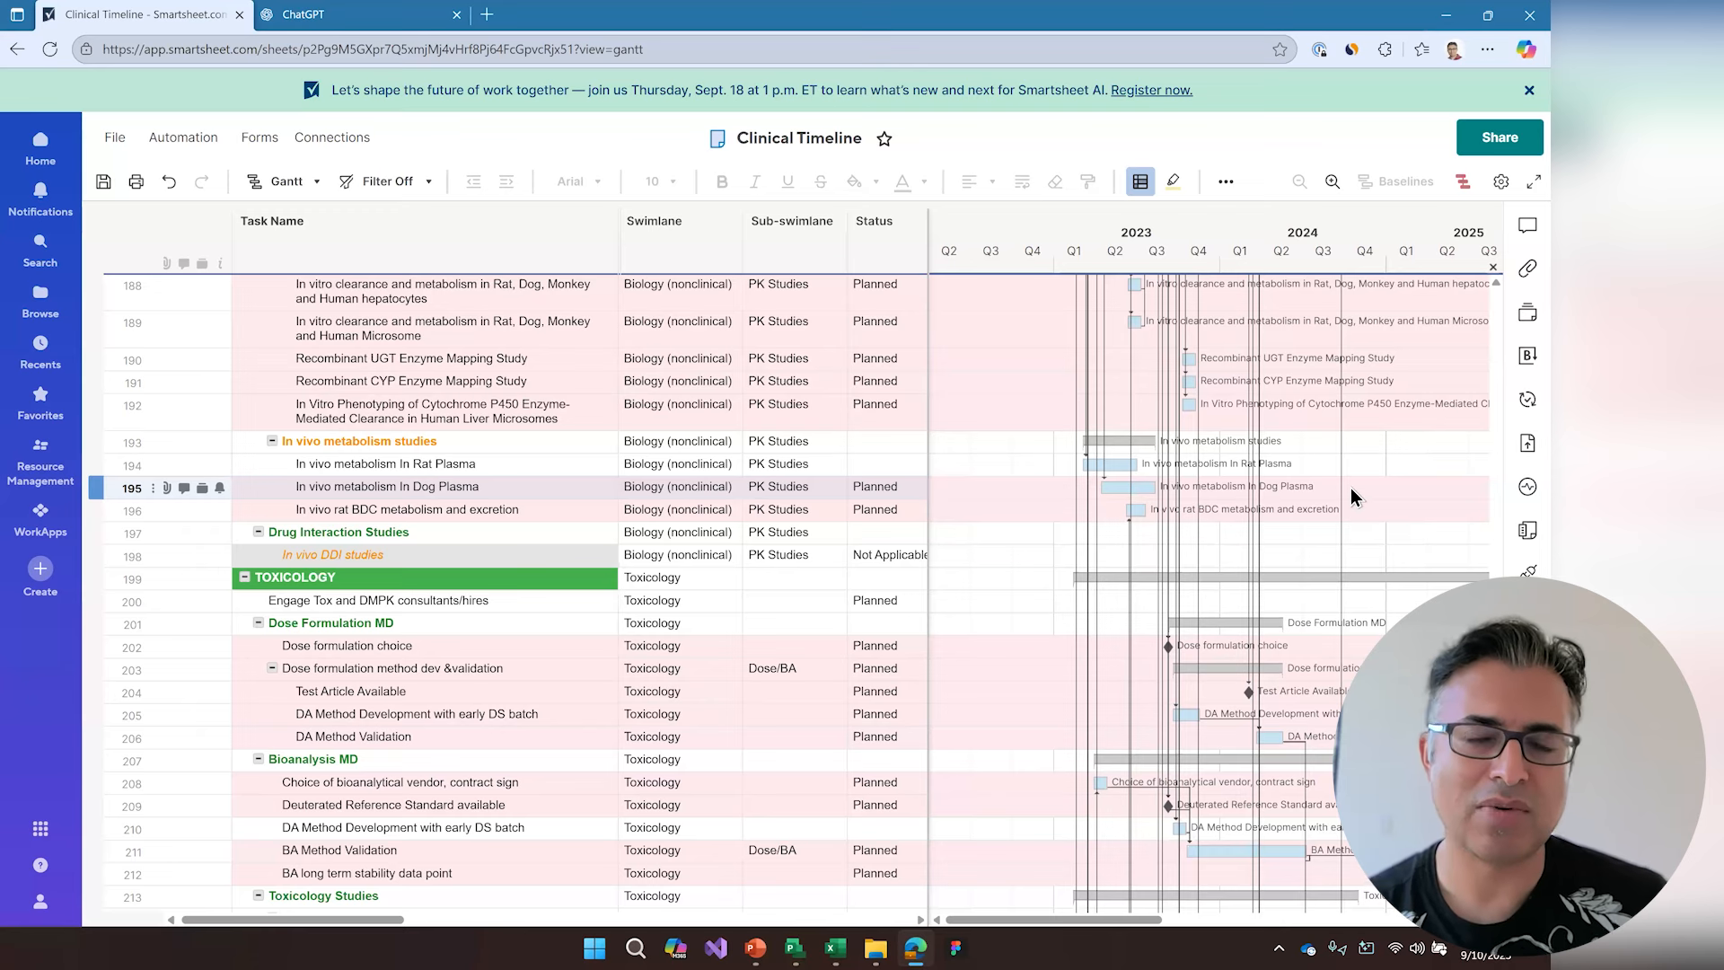
{"action": "scroll", "coordinate": [1352, 492], "scroll_direction": "down", "scroll_amount": 5}
{"action": "scroll", "coordinate": [1347, 516], "scroll_direction": "down", "scroll_amount": 3}
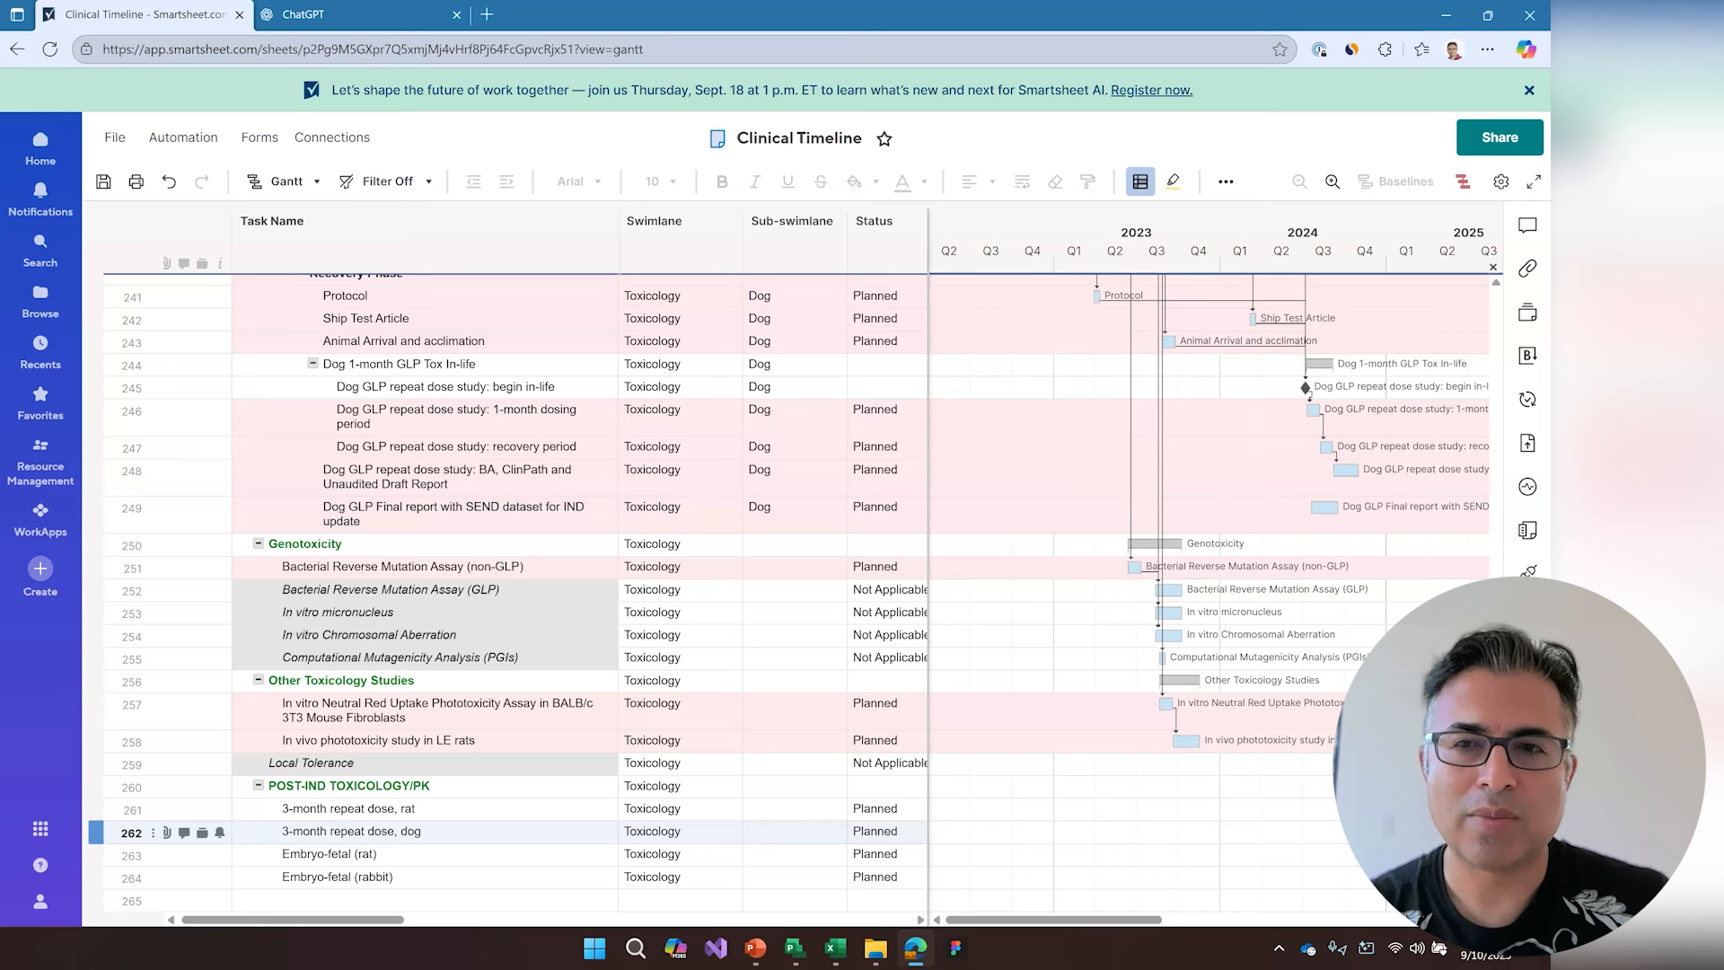
{"action": "left_click_drag", "start_coordinate": [1515, 253], "coordinate": [1514, 247]}
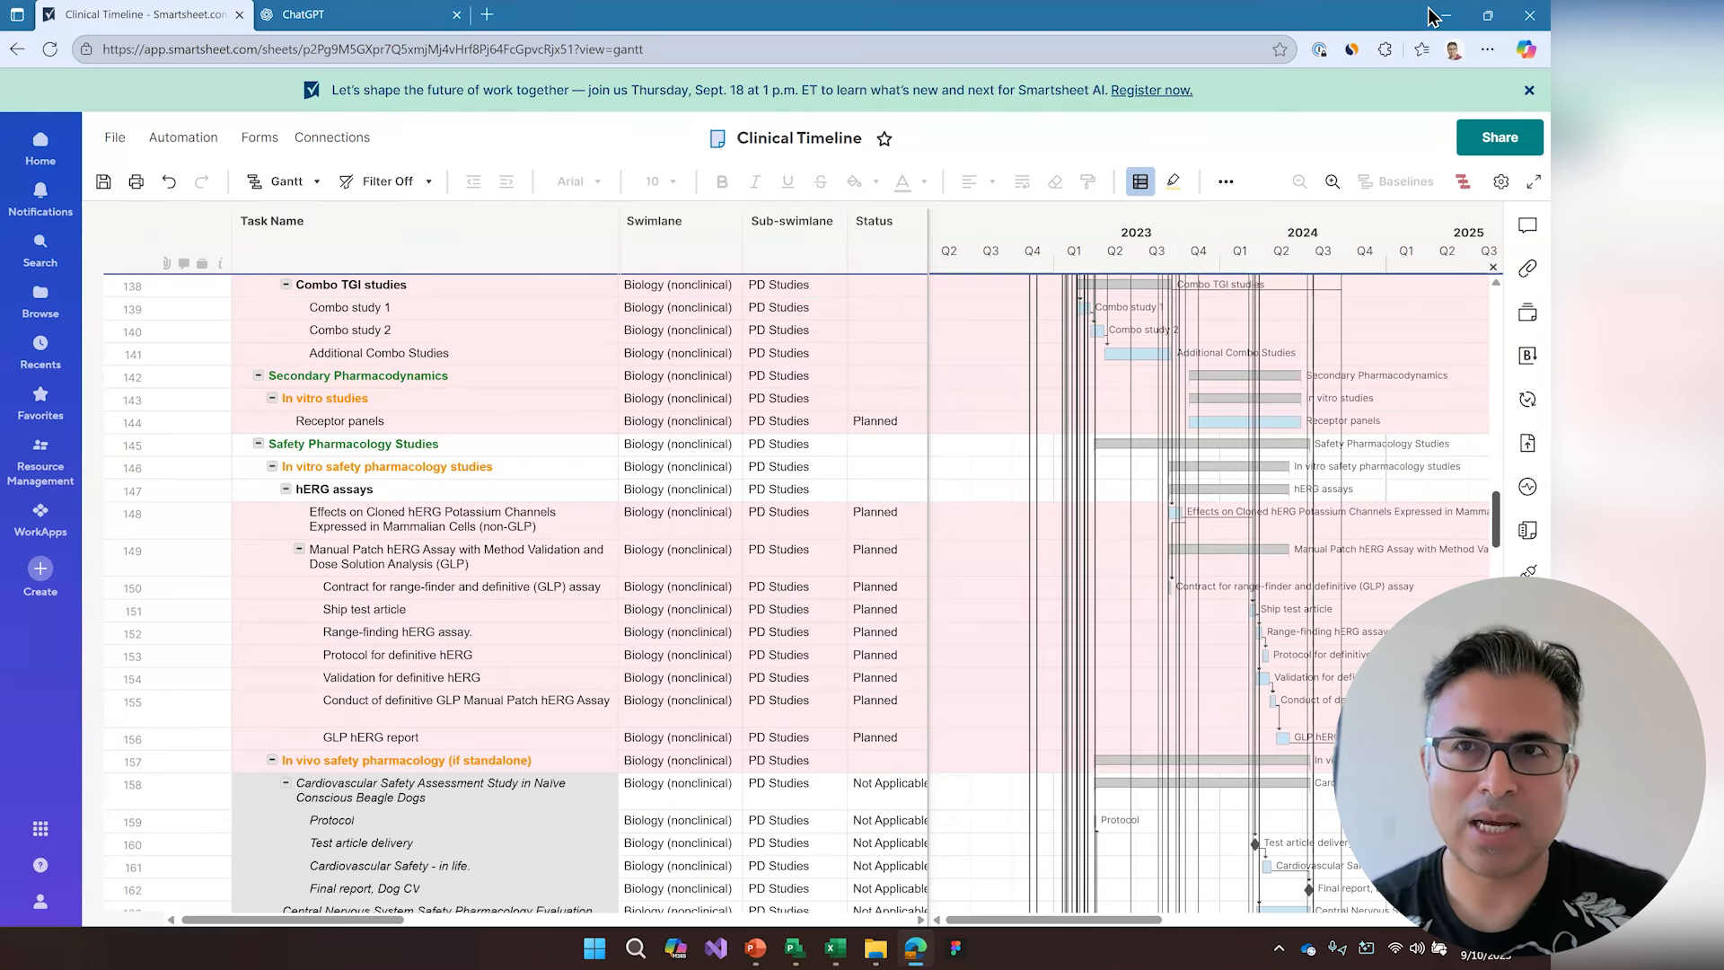
- Switch to Microsoft Project and scroll through the Software Development Release Gantt sheet
{"action": "left_click", "coordinate": [794, 939]}
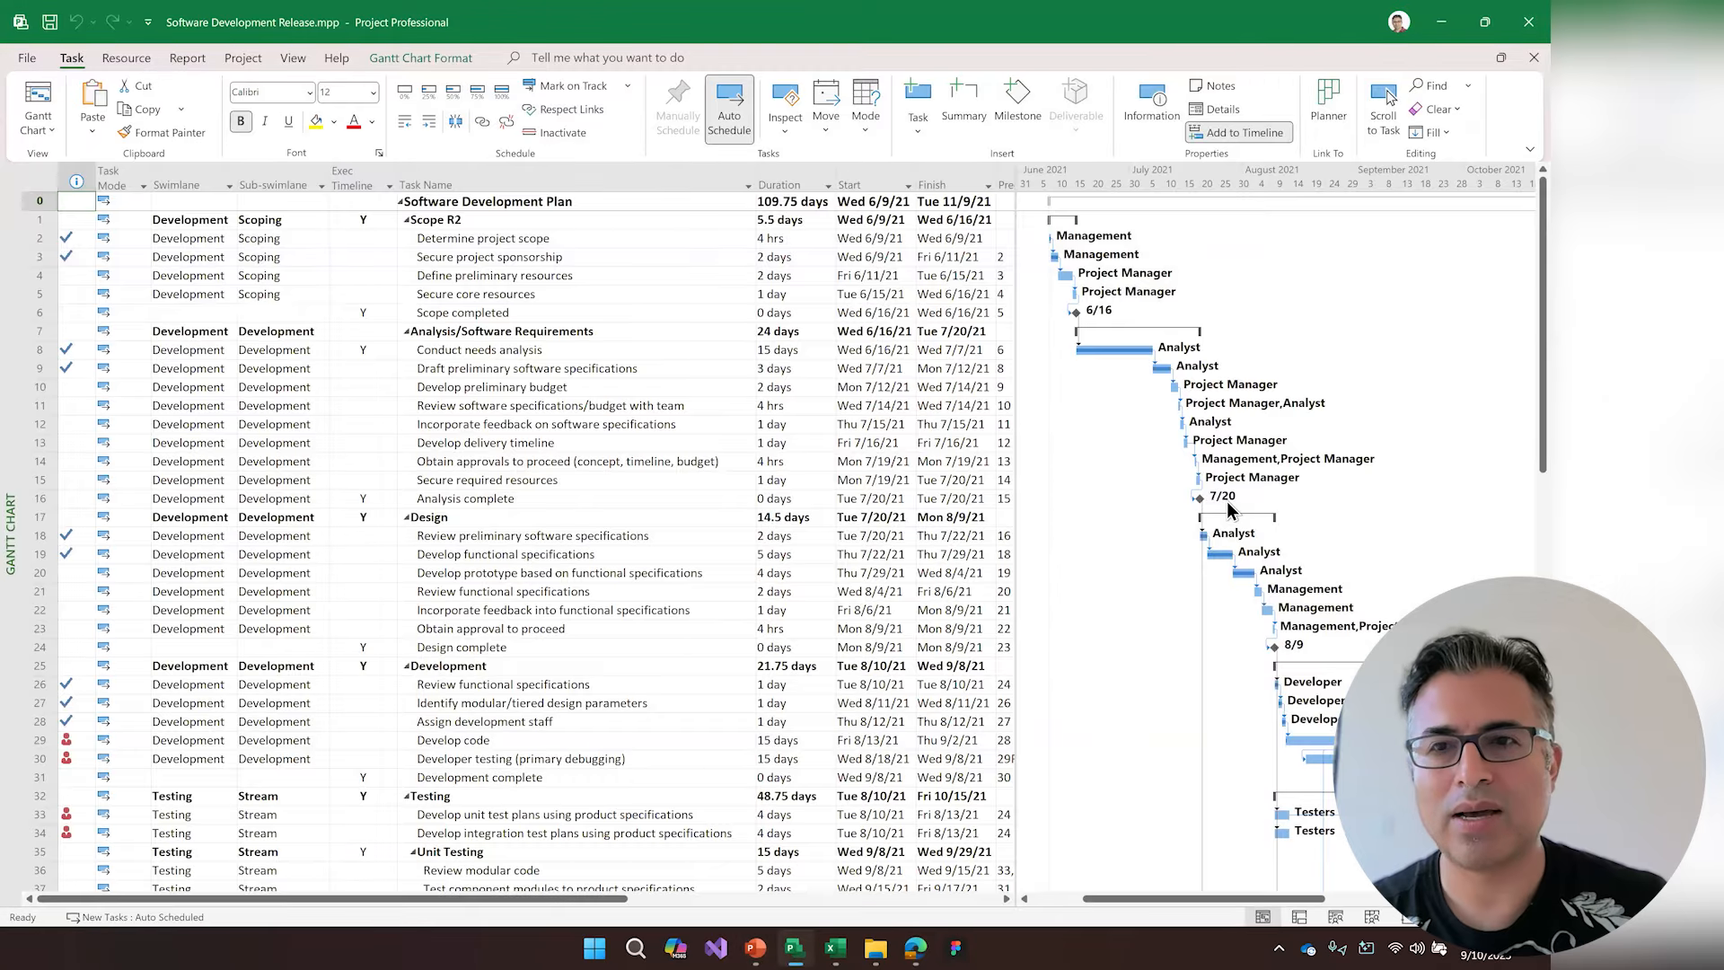
{"action": "scroll", "coordinate": [1226, 508], "scroll_direction": "down", "scroll_amount": 6}
{"action": "scroll", "coordinate": [1219, 529], "scroll_direction": "down", "scroll_amount": 5}
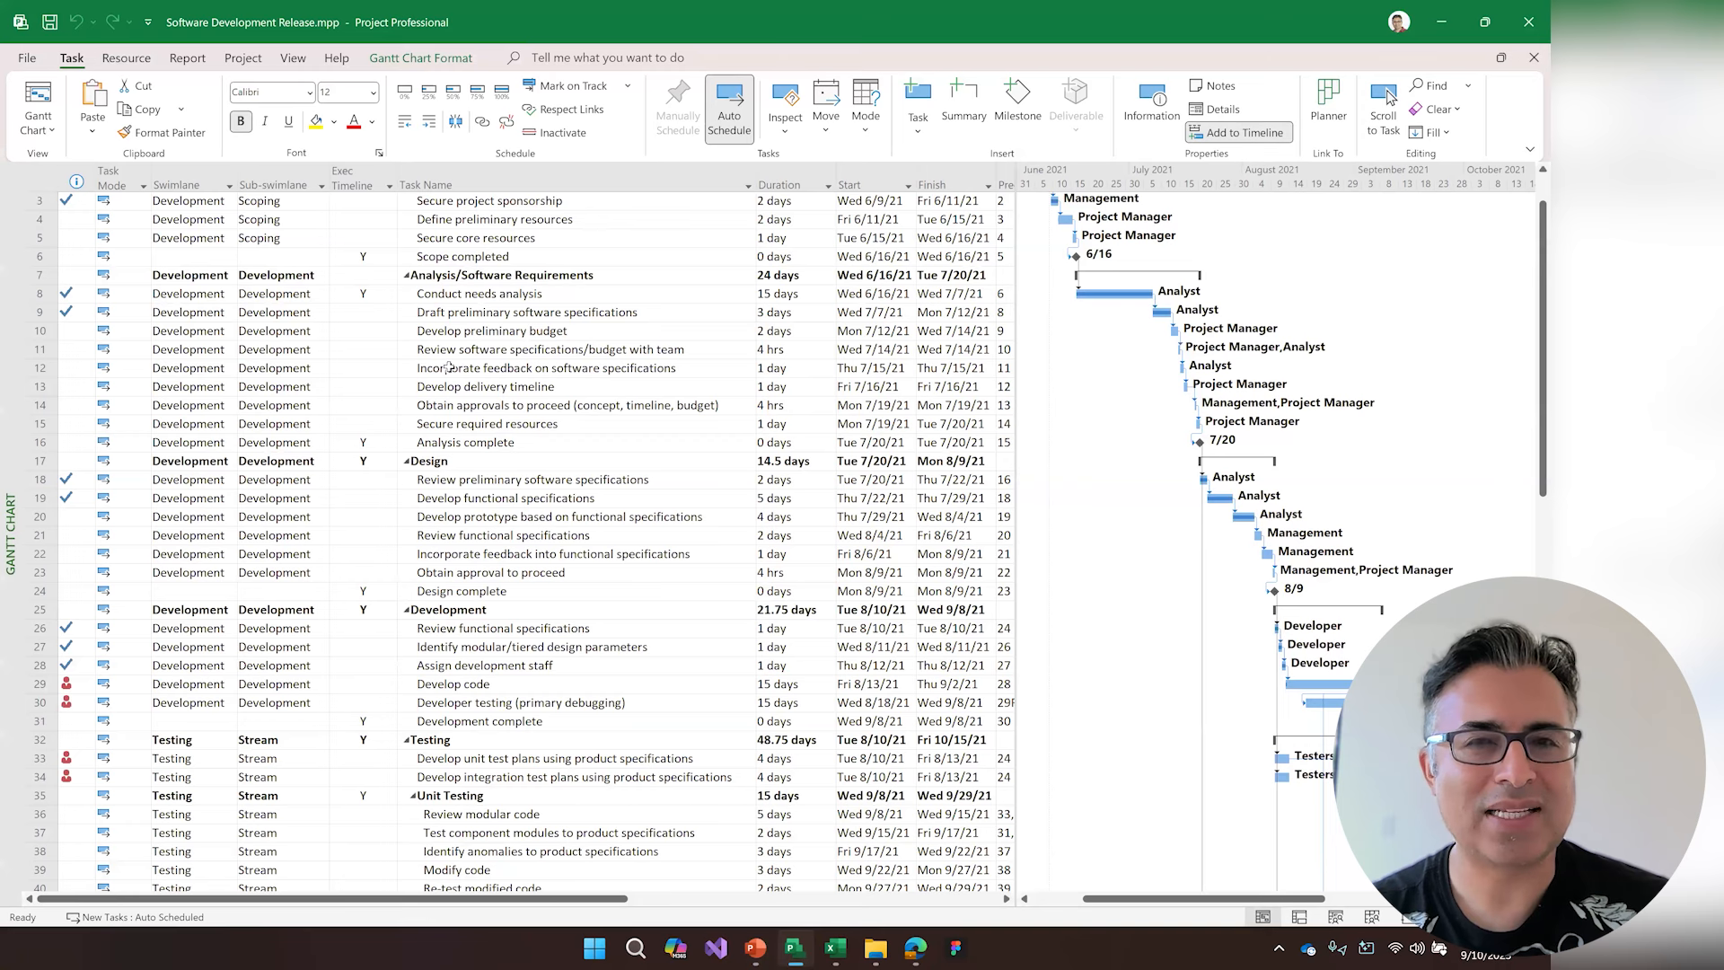
{"action": "scroll", "coordinate": [449, 367], "scroll_direction": "up", "scroll_amount": 1}
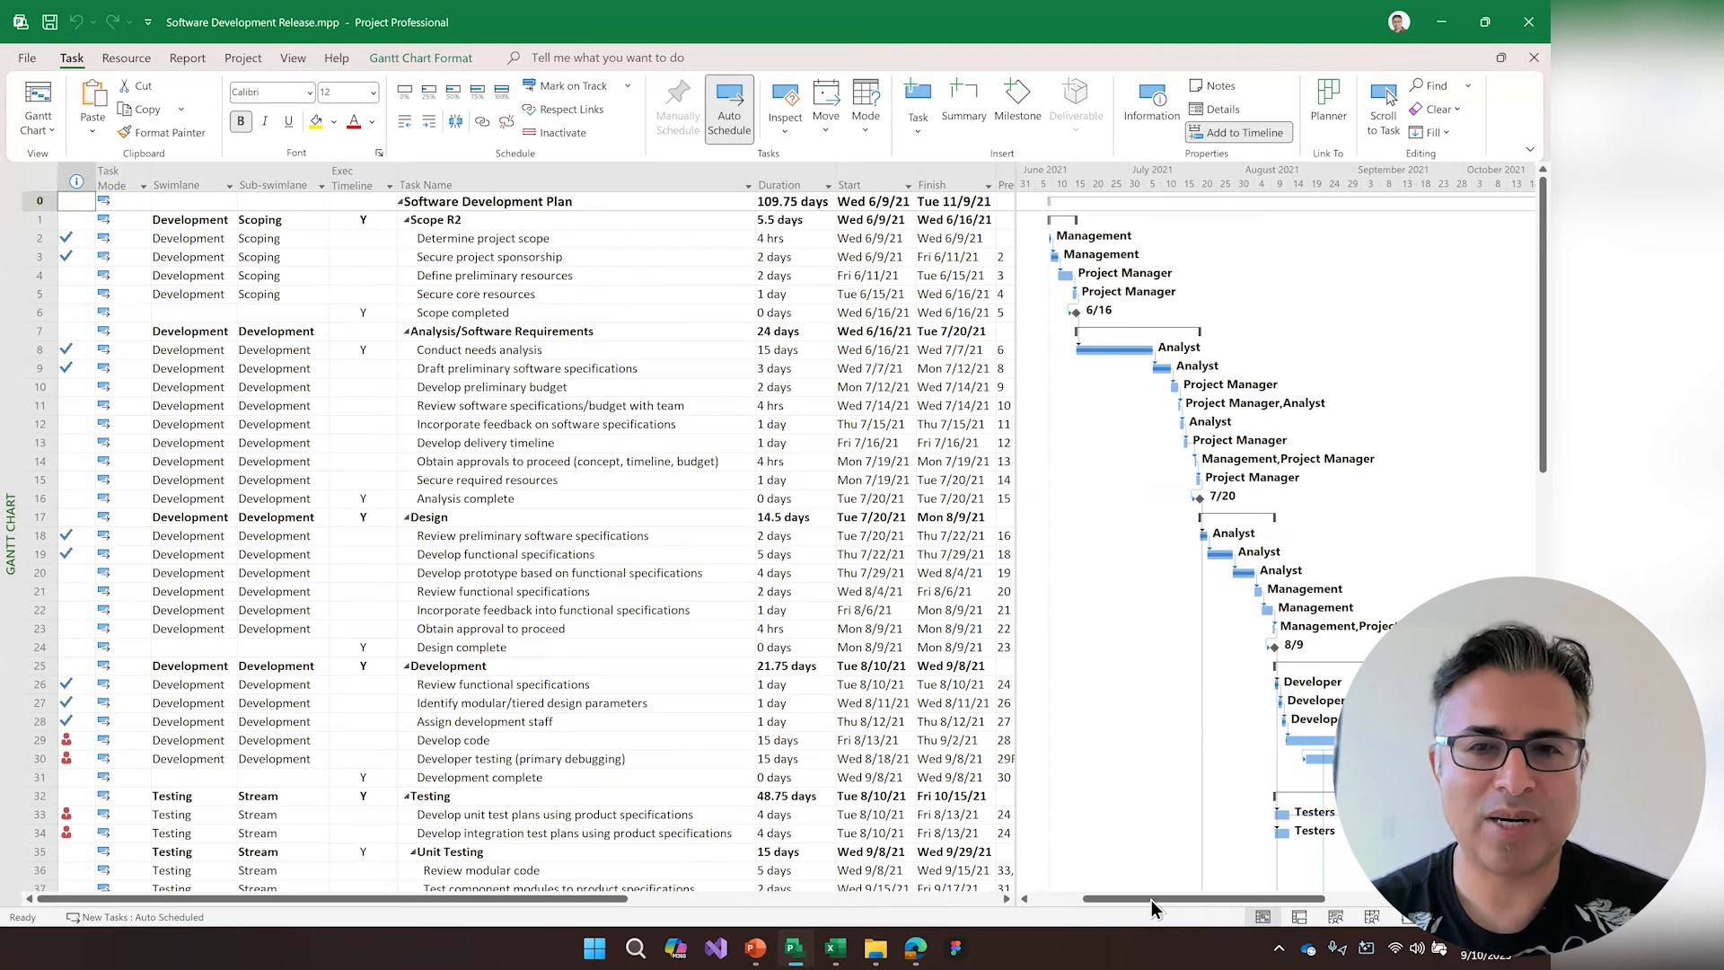
{"action": "scroll", "coordinate": [1151, 900], "scroll_direction": "right", "scroll_amount": 2}
{"action": "scroll", "coordinate": [1149, 903], "scroll_direction": "left", "scroll_amount": 2}
{"action": "scroll", "coordinate": [695, 620], "scroll_direction": "down", "scroll_amount": 1}
{"action": "scroll", "coordinate": [696, 620], "scroll_direction": "down", "scroll_amount": 8}
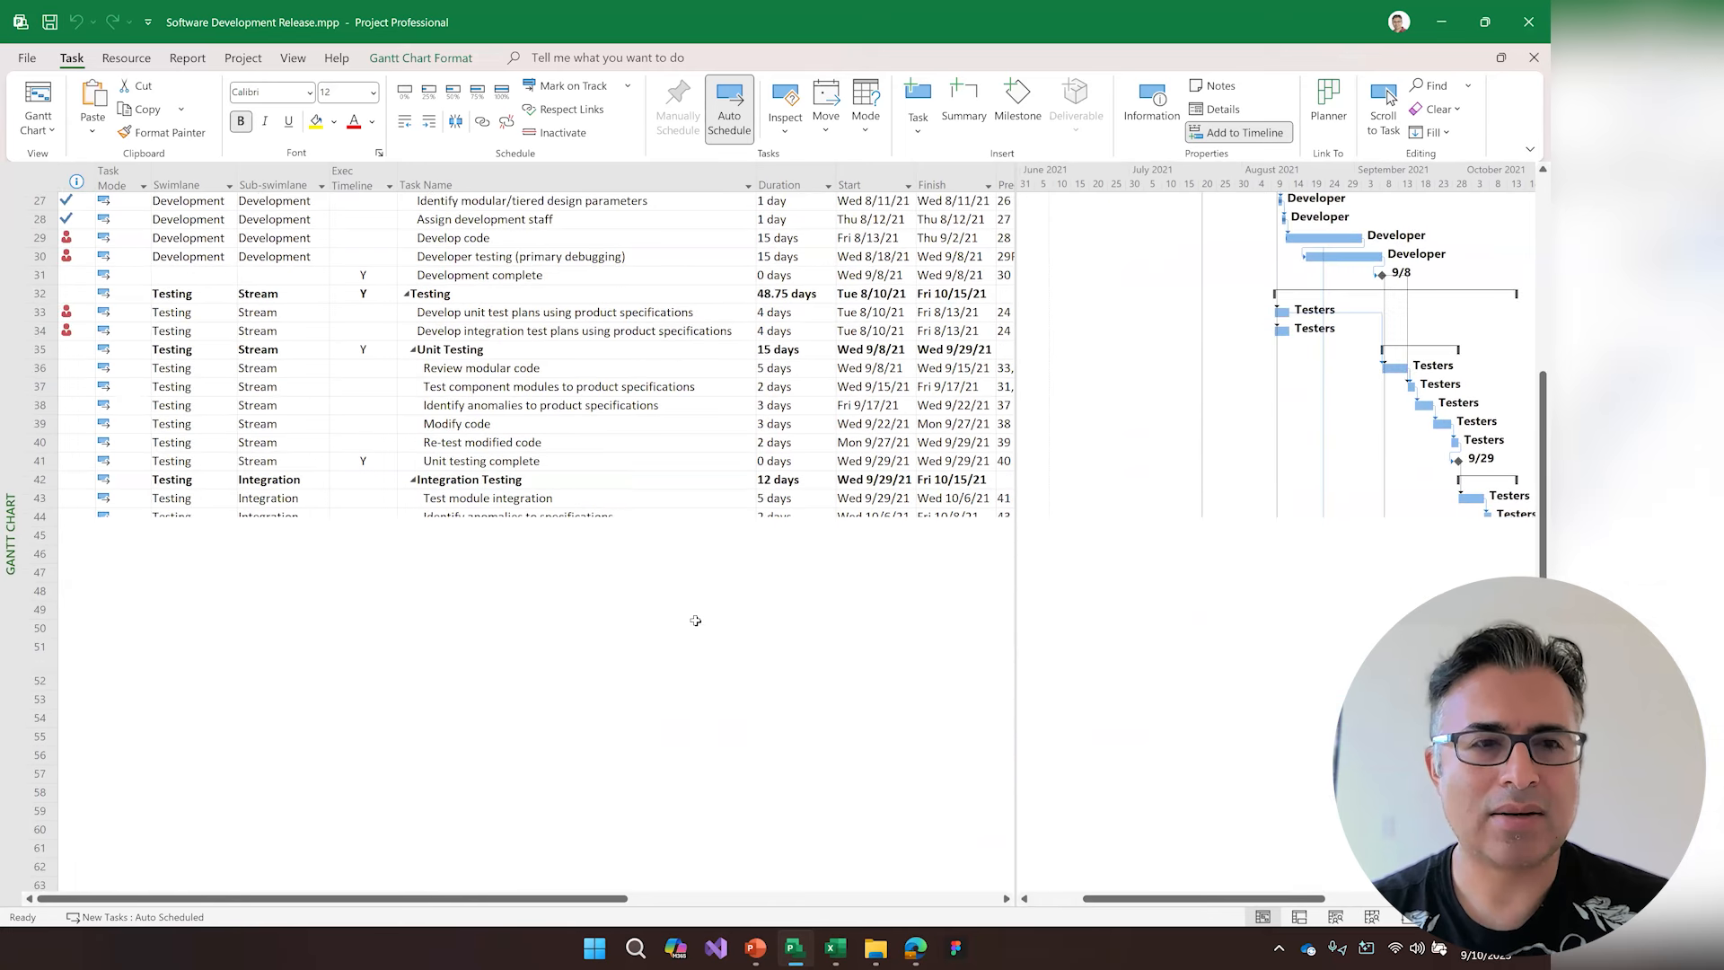
{"action": "scroll", "coordinate": [695, 620], "scroll_direction": "down", "scroll_amount": 8}
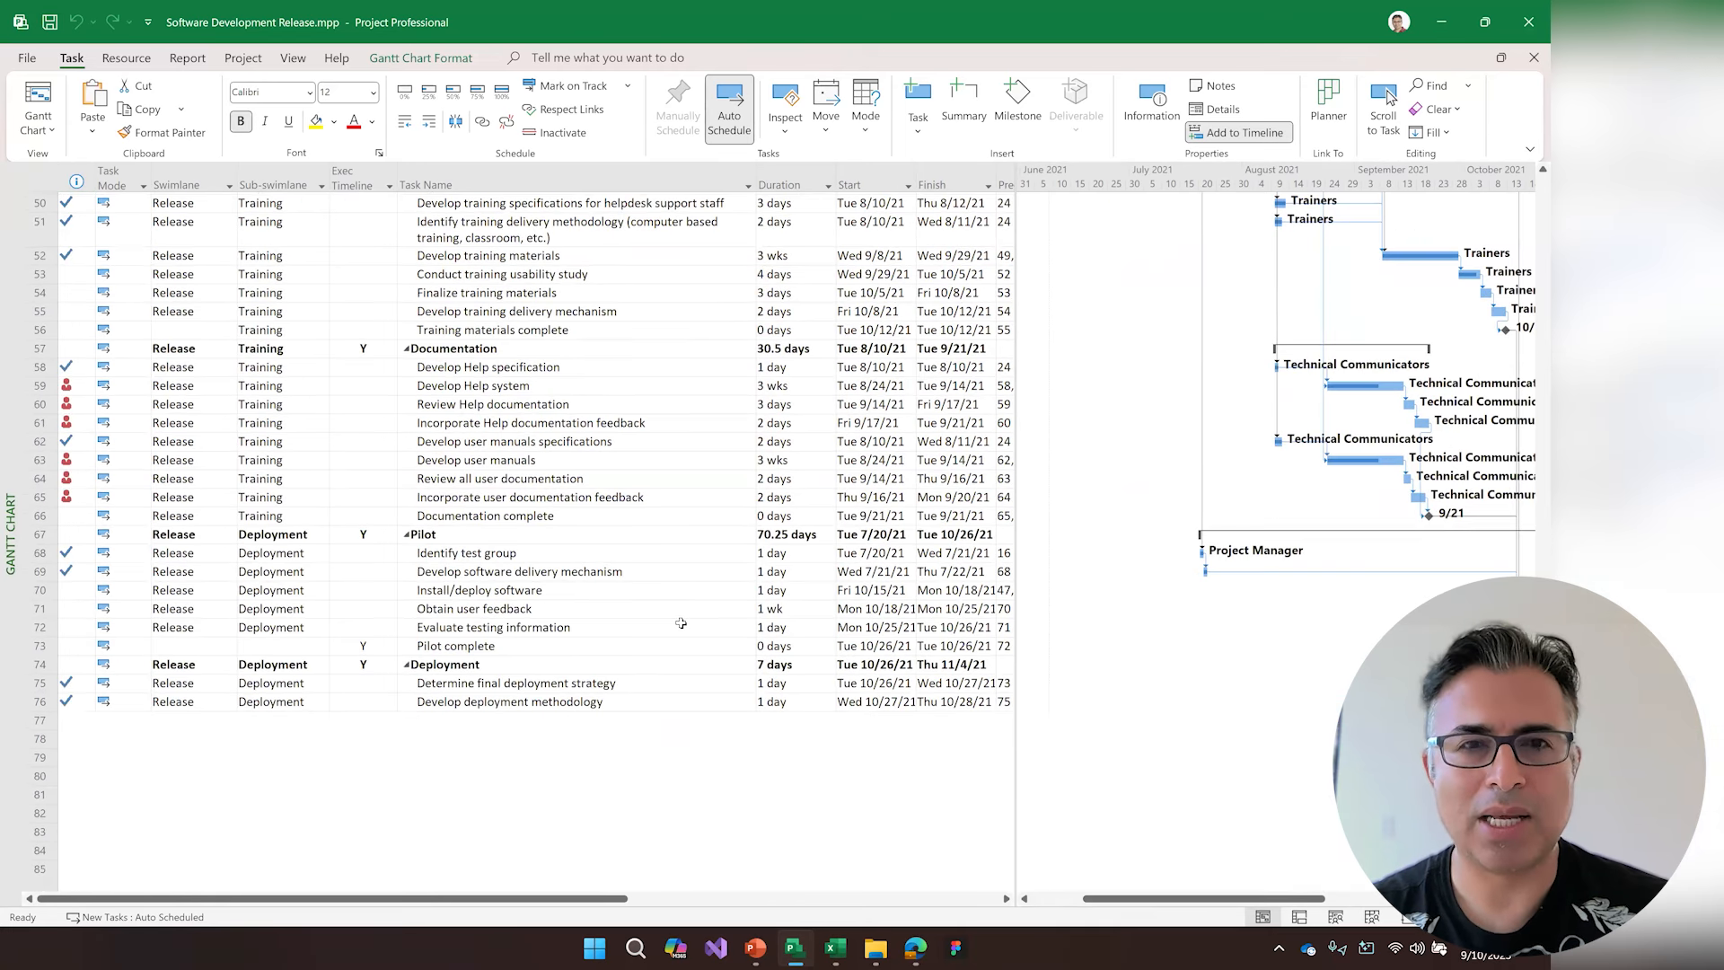
{"action": "scroll", "coordinate": [680, 622], "scroll_direction": "up", "scroll_amount": 14}
{"action": "scroll", "coordinate": [588, 302], "scroll_direction": "up", "scroll_amount": 3}
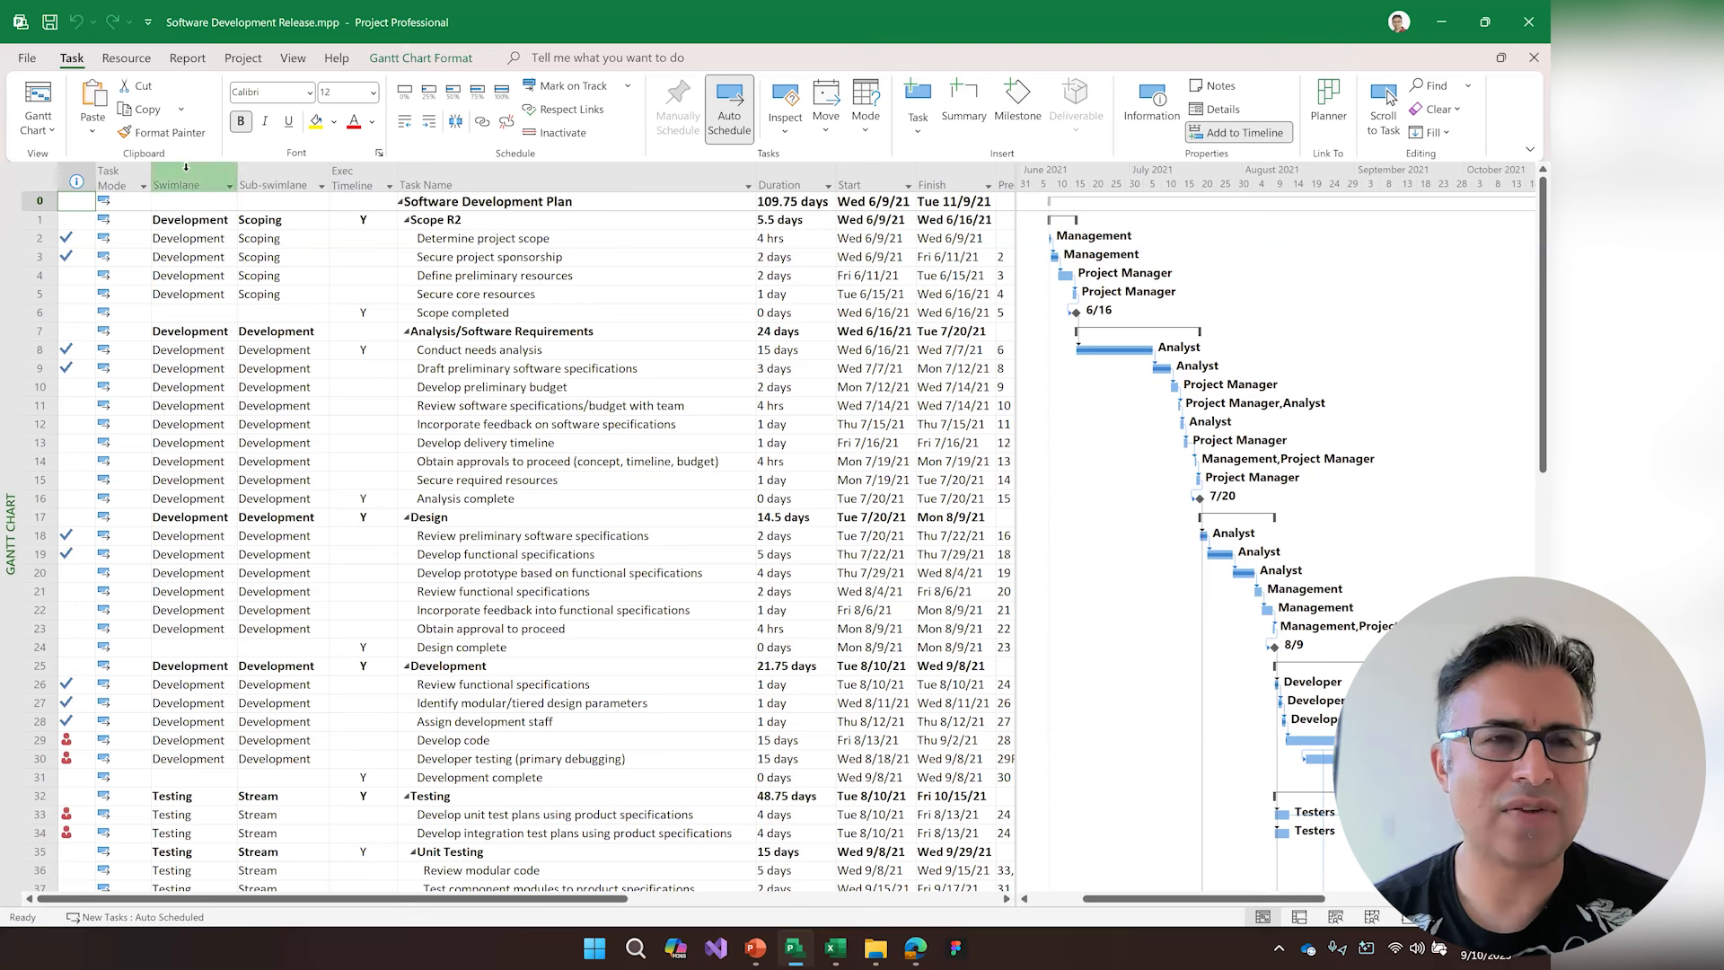
- Highlight the Swimlane, Sub-swimlane and Exec Timeline columns and check the Swimlane column options
{"action": "left_click_drag", "start_coordinate": [193, 177], "coordinate": [359, 171]}
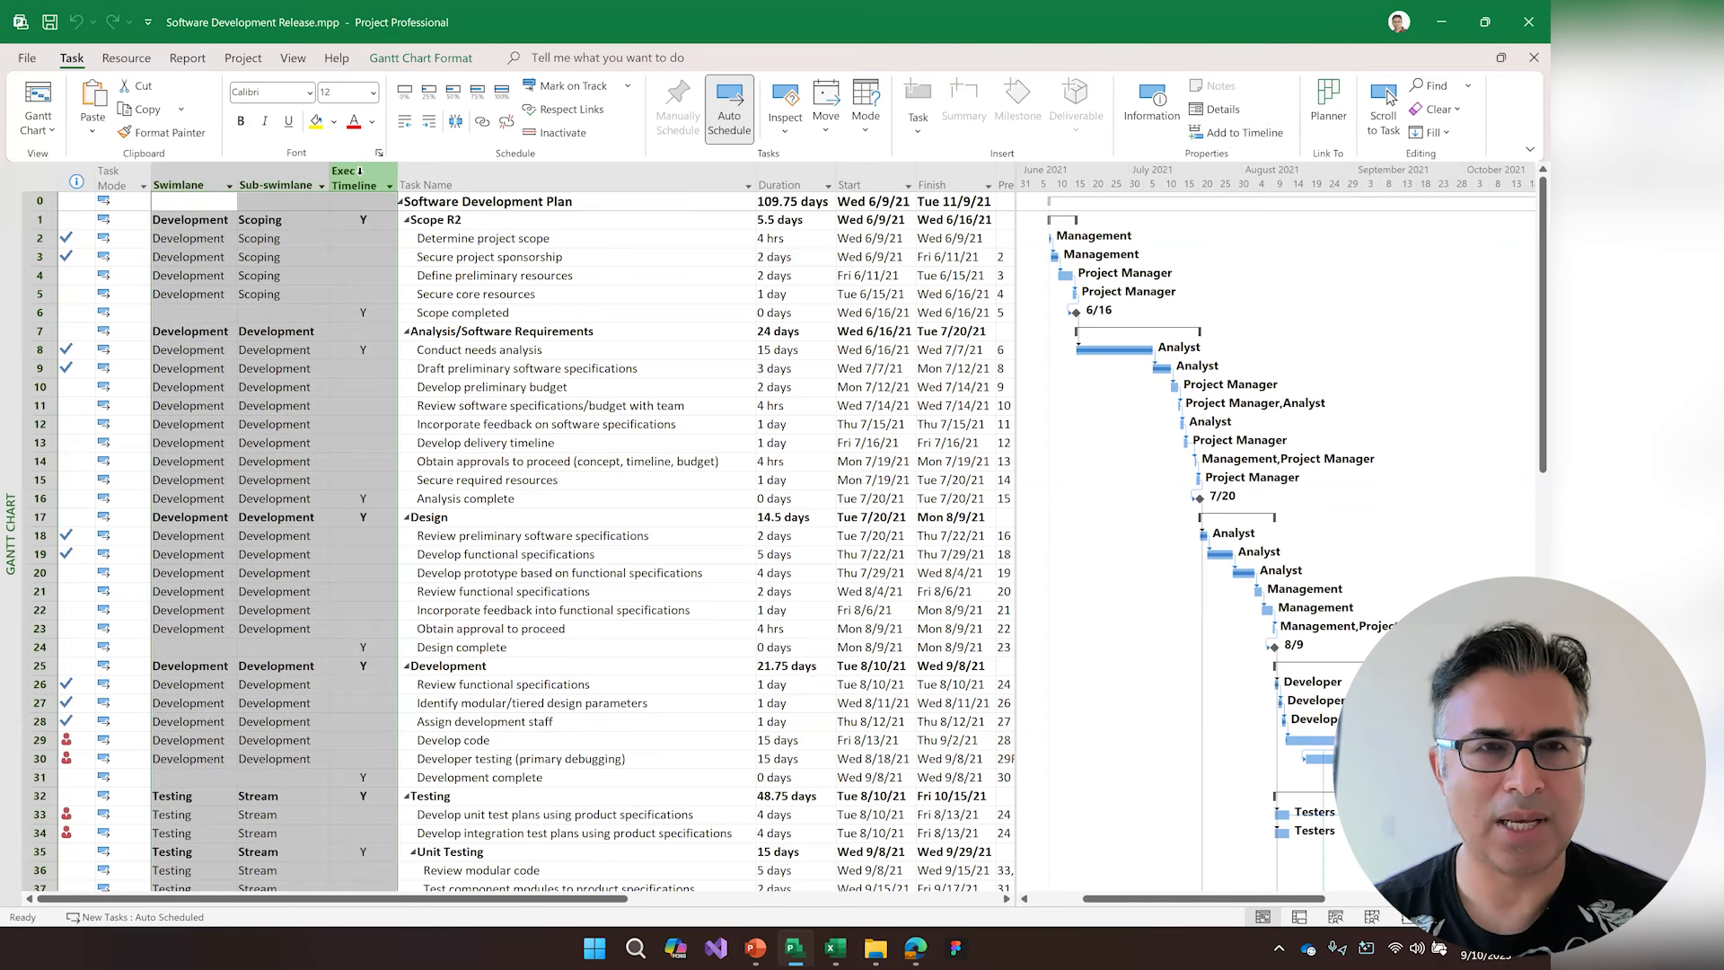
{"action": "left_click", "coordinate": [203, 181]}
{"action": "left_click", "coordinate": [209, 221]}
{"action": "right_click", "coordinate": [201, 173]}
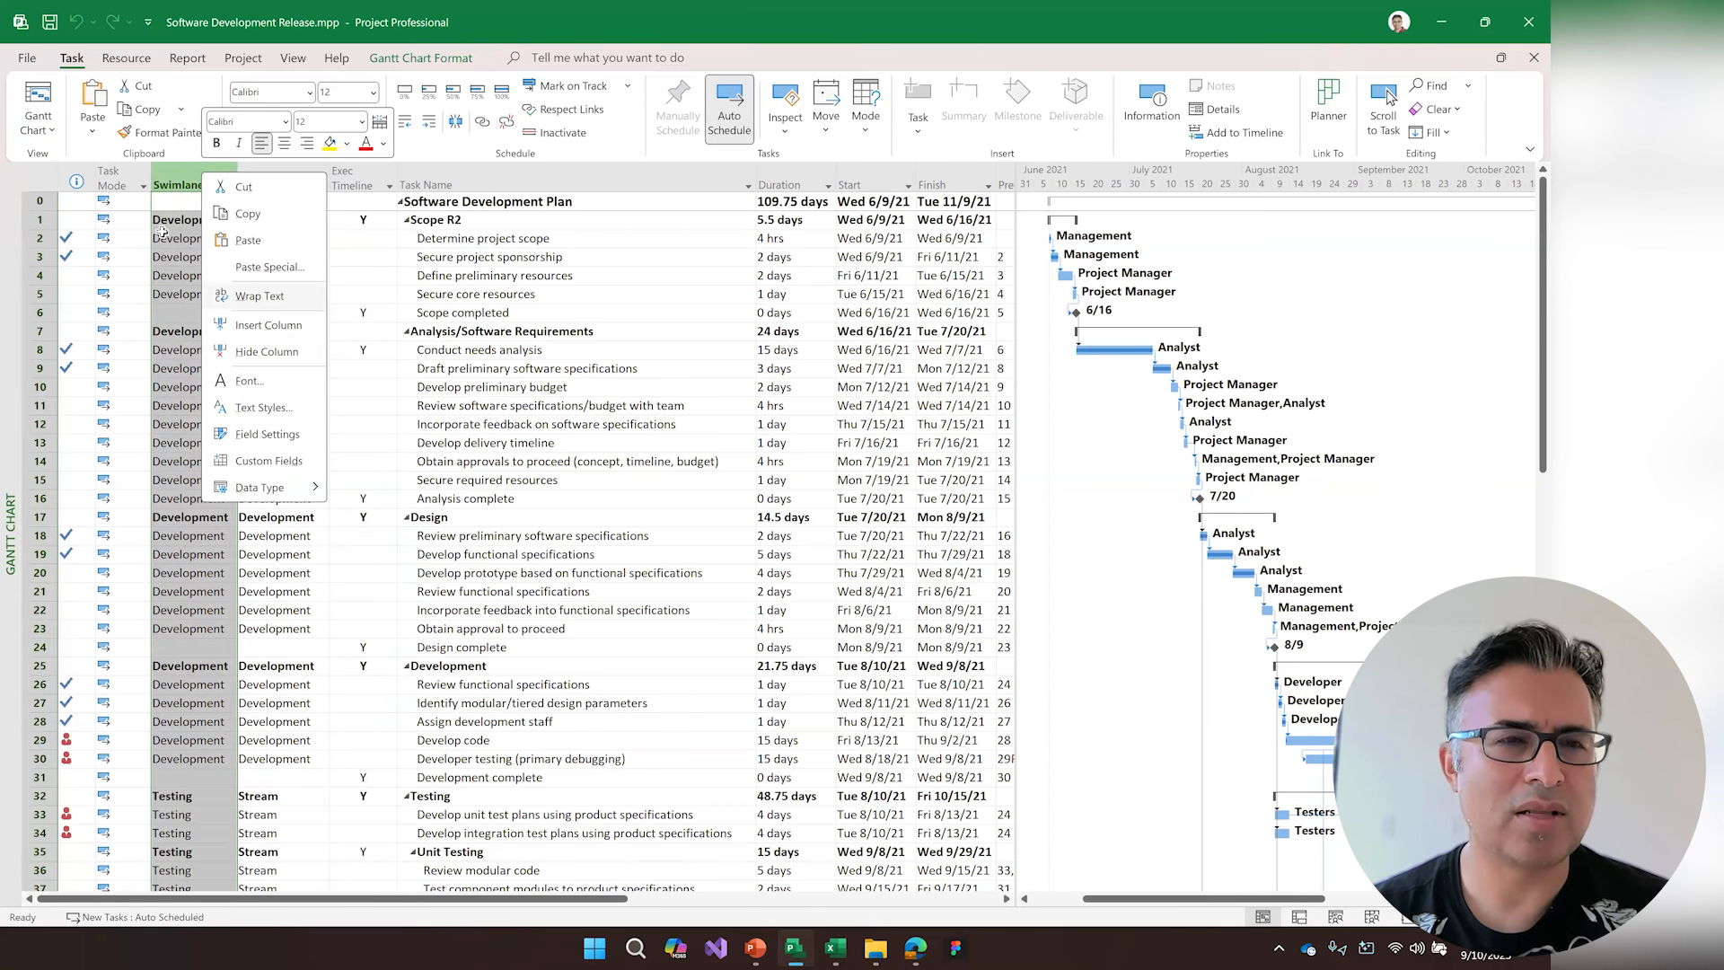
{"action": "key", "text": "Escape"}
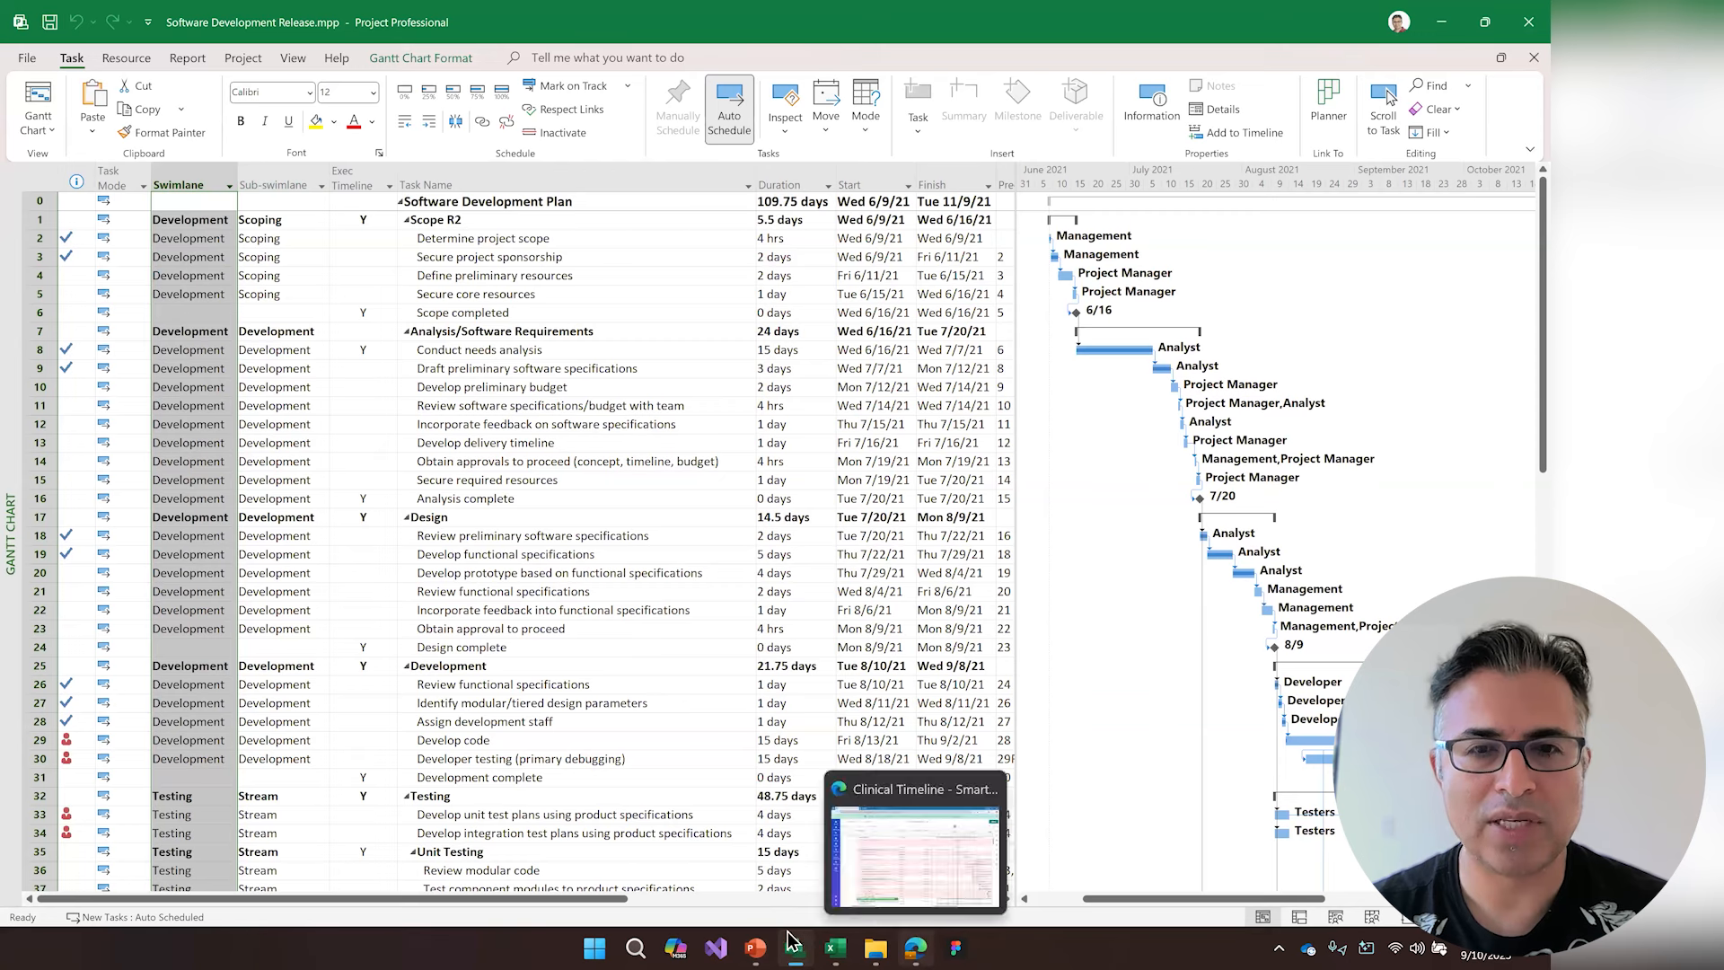
- Start a new Office Timeline from scratch and add three swimlanes in the editor
{"action": "left_click", "coordinate": [755, 948]}
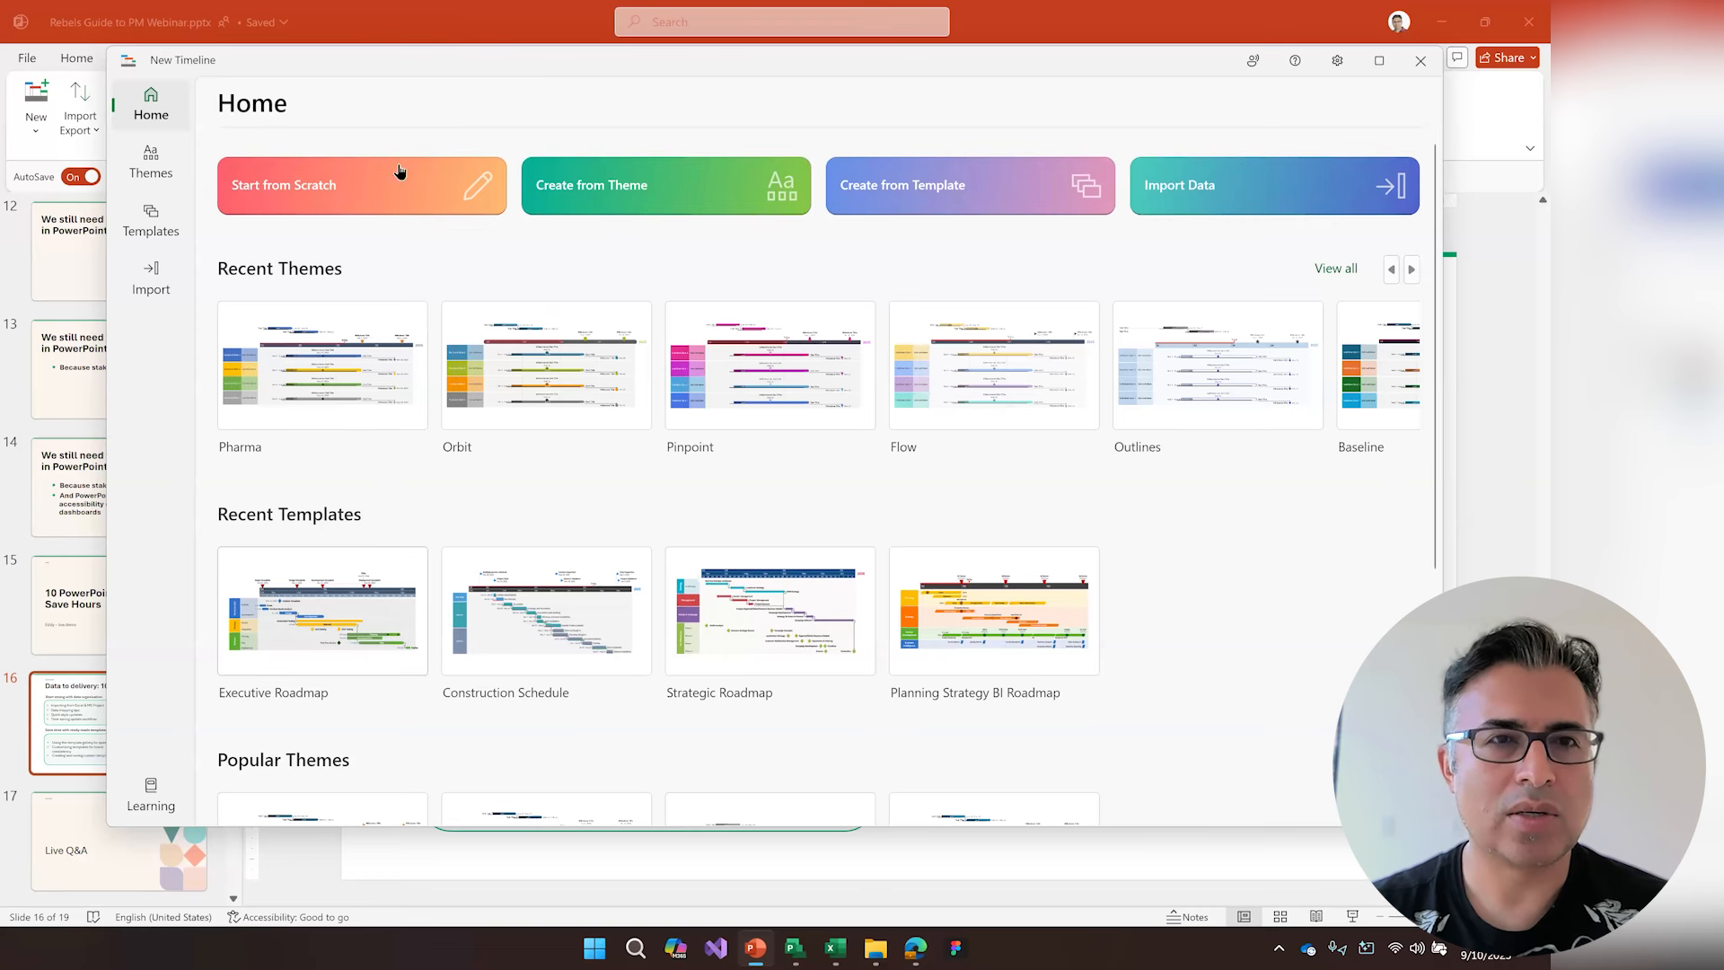
{"action": "left_click", "coordinate": [242, 171]}
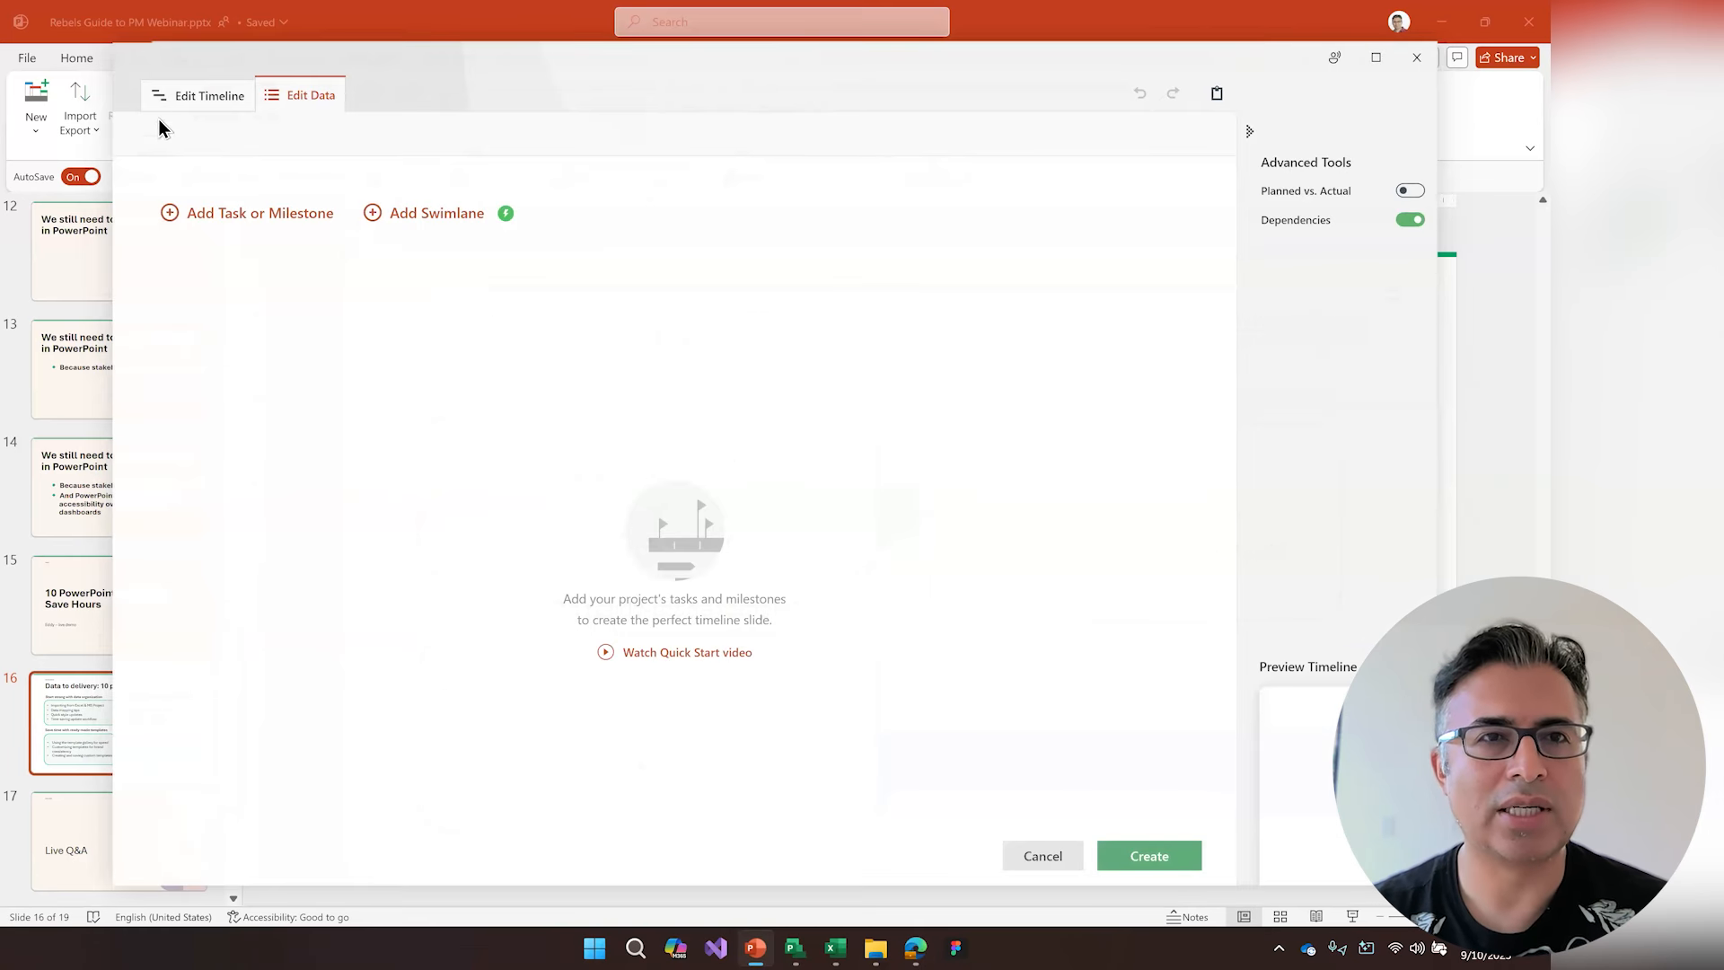
{"action": "left_click", "coordinate": [215, 97]}
{"action": "left_click", "coordinate": [339, 142]}
{"action": "left_click", "coordinate": [333, 172]}
{"action": "left_click", "coordinate": [331, 139]}
{"action": "left_click", "coordinate": [330, 201]}
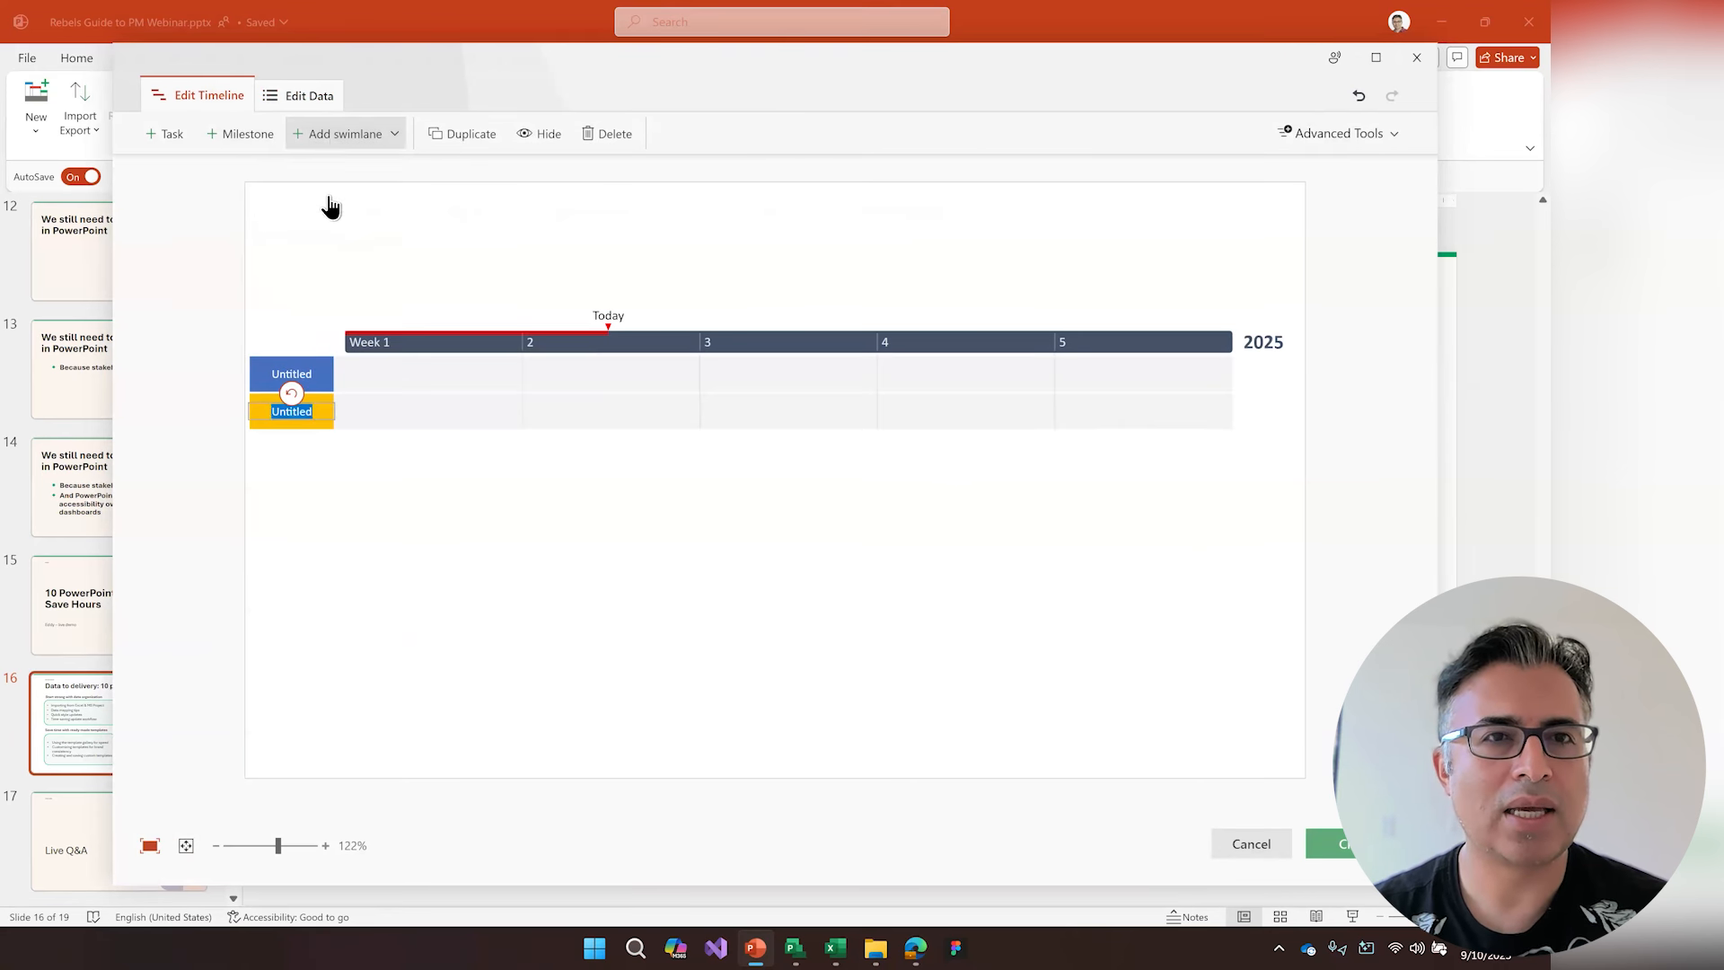
{"action": "left_click", "coordinate": [341, 137]}
{"action": "left_click", "coordinate": [333, 171]}
- Add two milestones and two tasks each to the blue and green swimlanes
{"action": "left_click", "coordinate": [395, 375]}
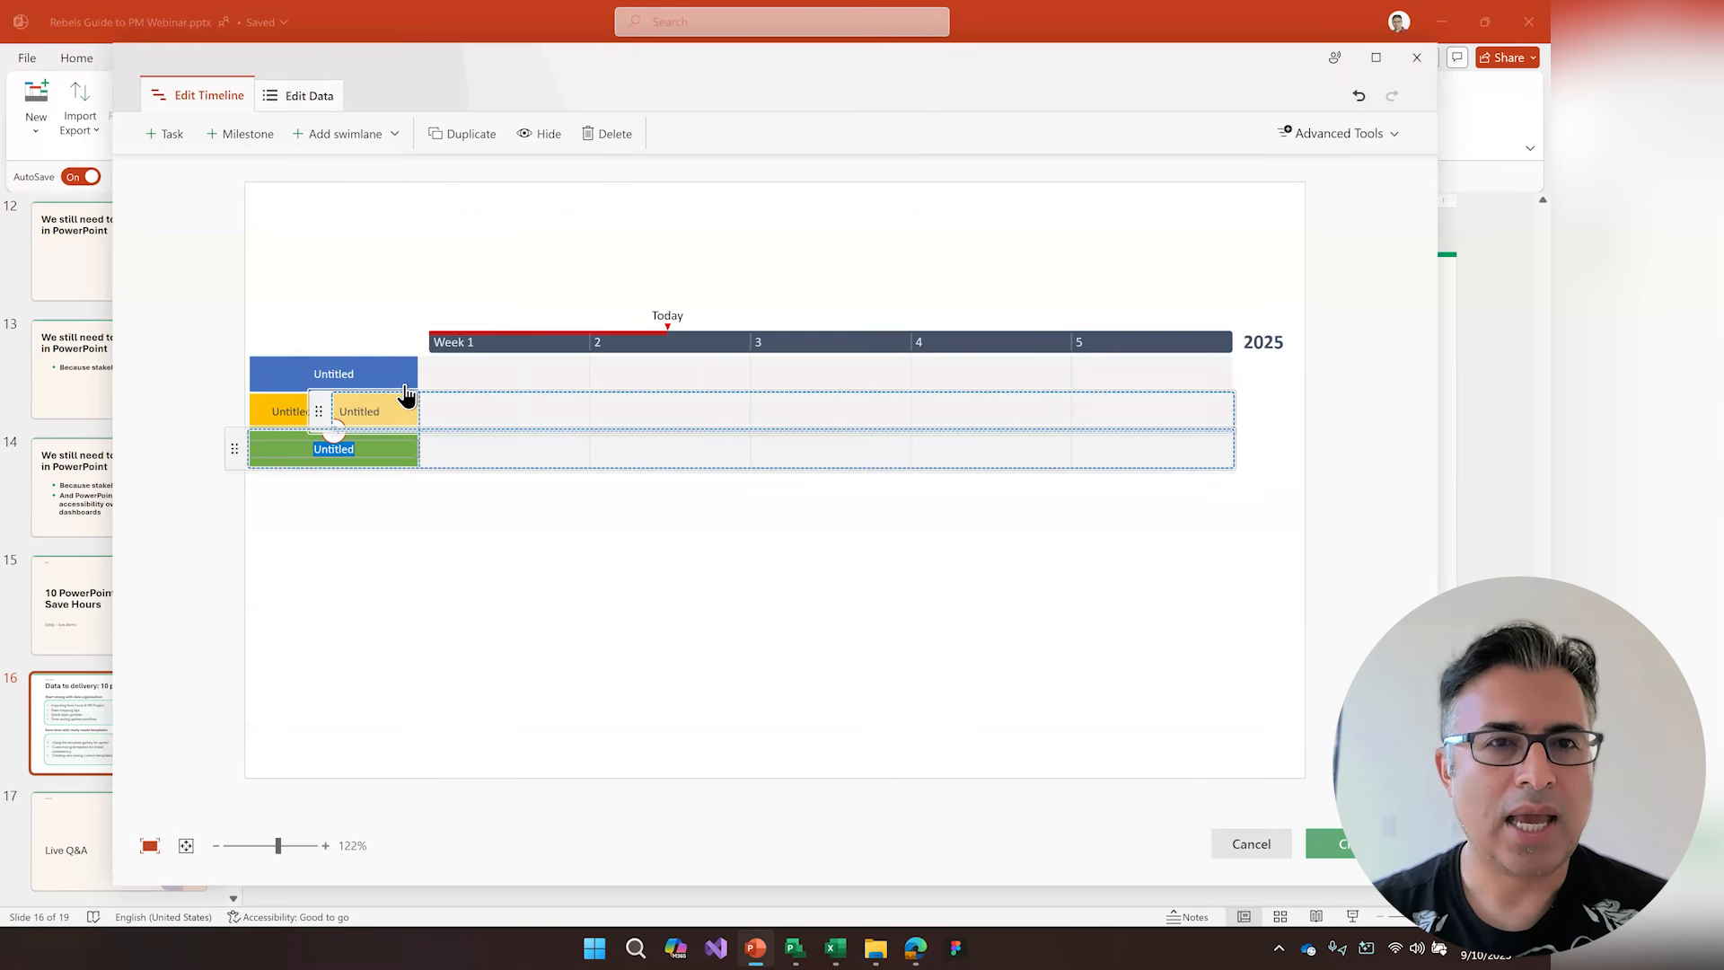
{"action": "left_click", "coordinate": [239, 133]}
{"action": "left_click", "coordinate": [239, 133]}
{"action": "left_click", "coordinate": [163, 133]}
{"action": "left_click", "coordinate": [164, 133]}
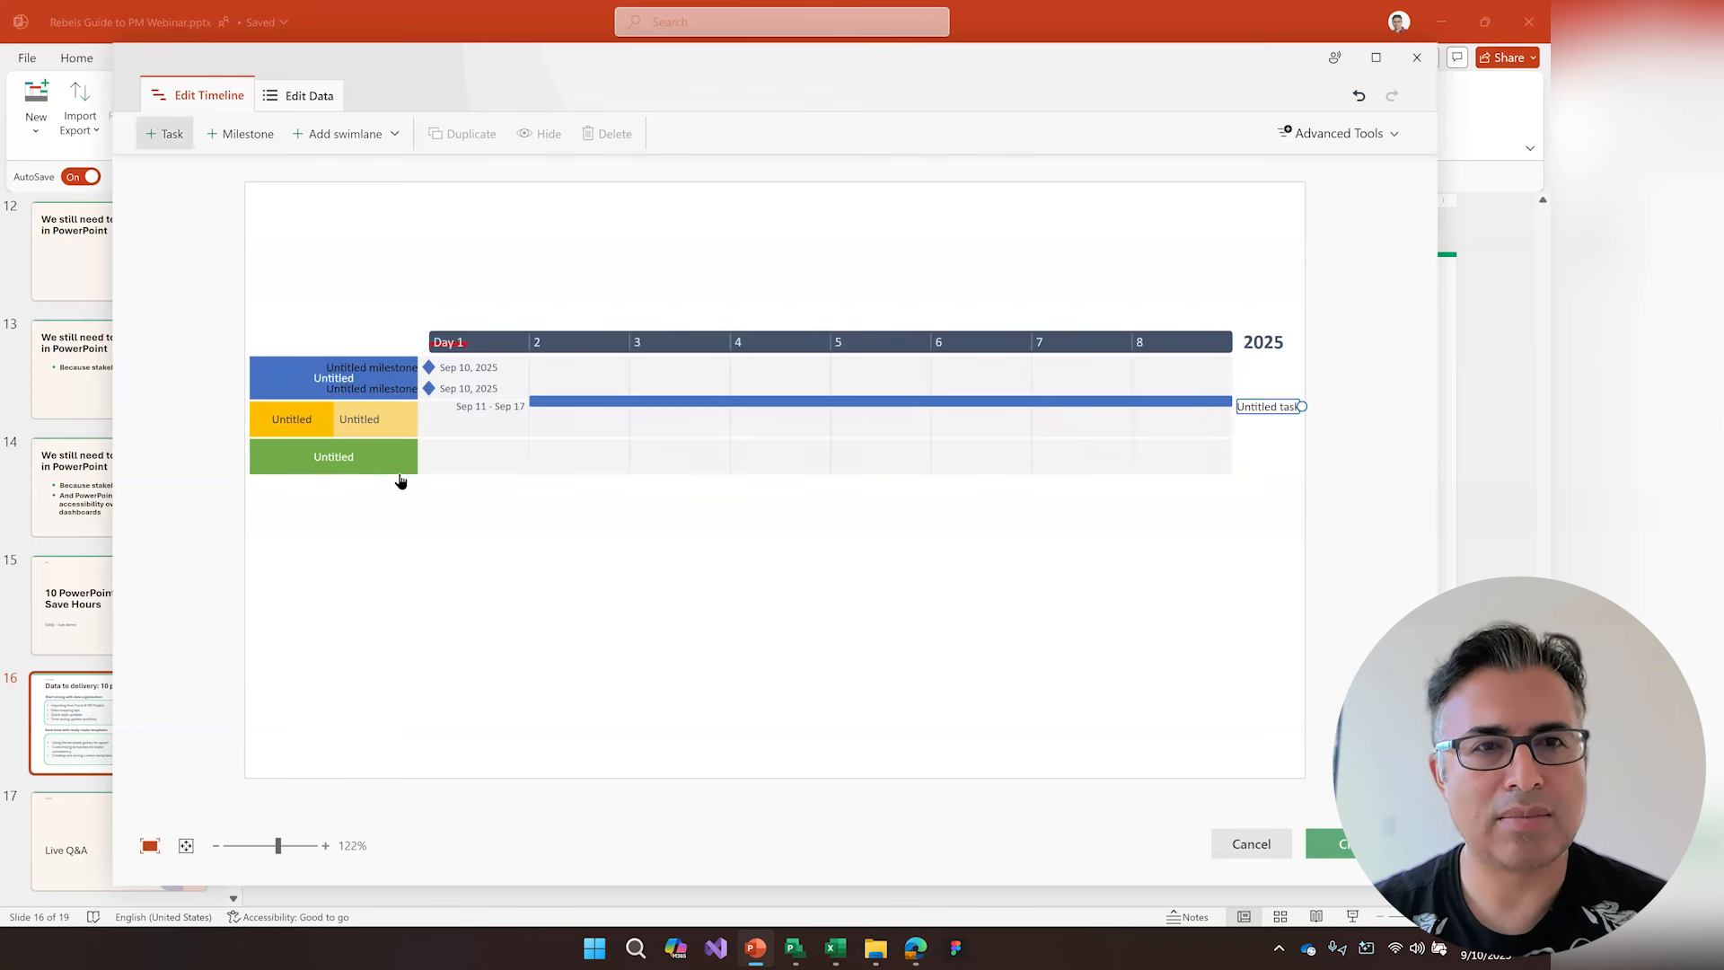
{"action": "left_click", "coordinate": [239, 133]}
{"action": "left_click", "coordinate": [239, 132]}
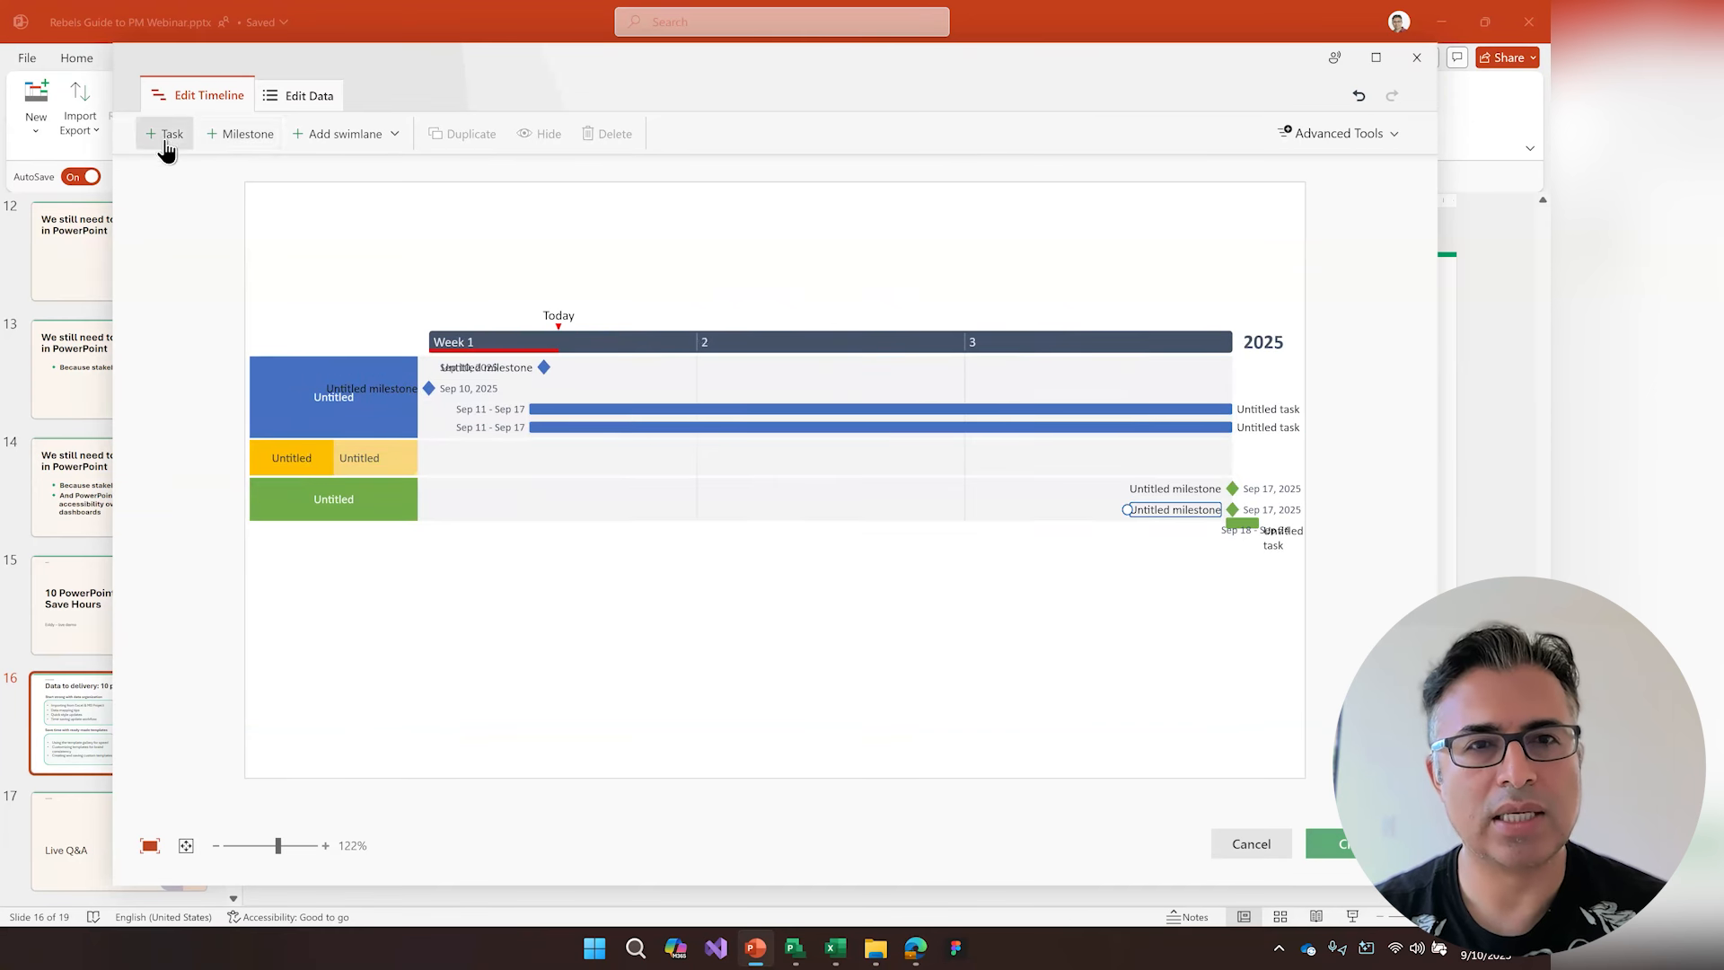
{"action": "left_click", "coordinate": [164, 133]}
{"action": "left_click", "coordinate": [164, 133]}
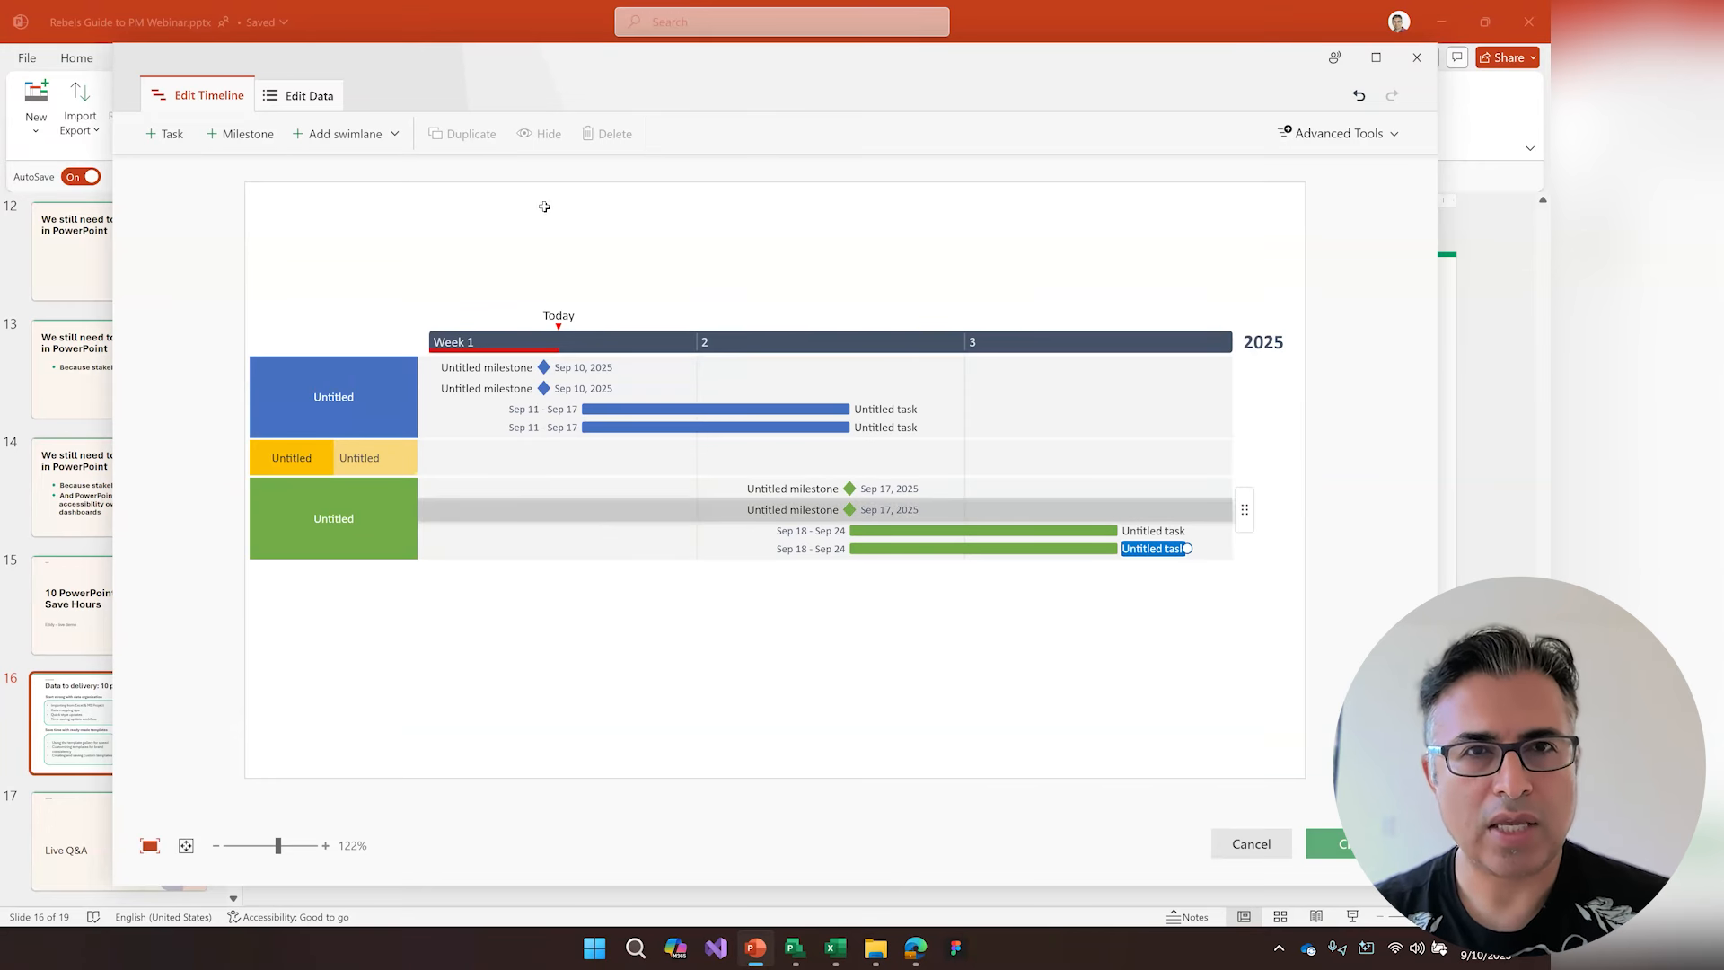
{"action": "key", "text": "alt+Tab"}
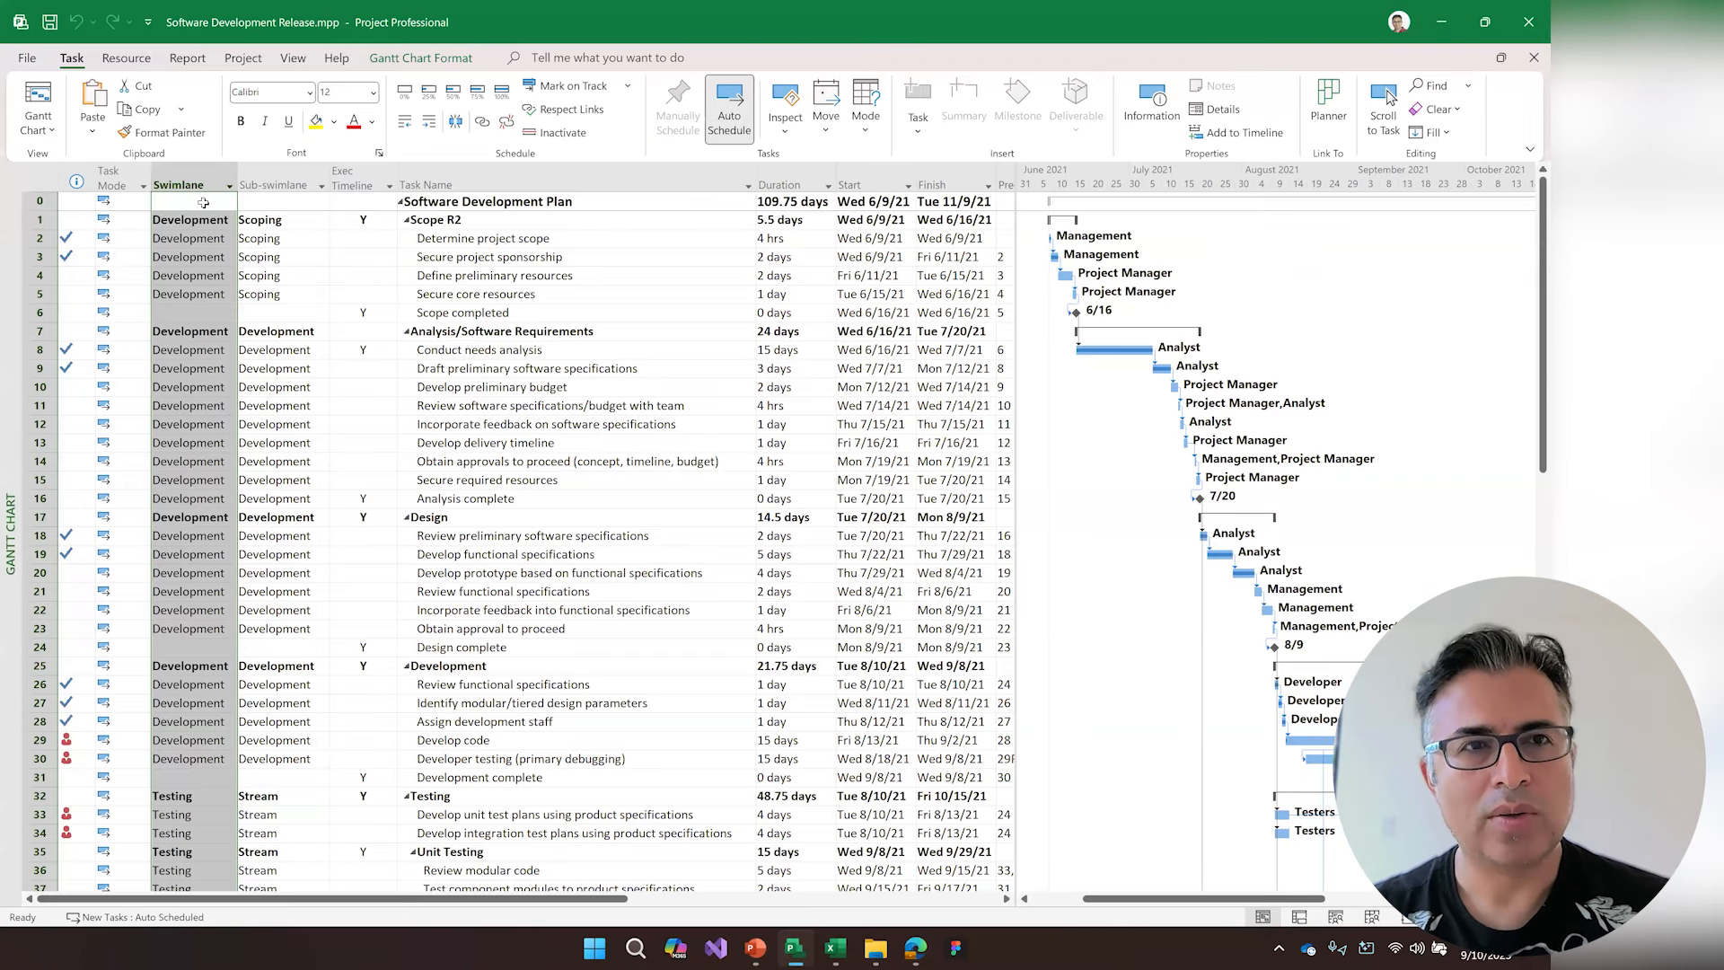
- Mark Exec Timeline Y for Scope R2, Scope completed, Conduct needs analysis, Analysis complete and Design
{"action": "left_click", "coordinate": [269, 179]}
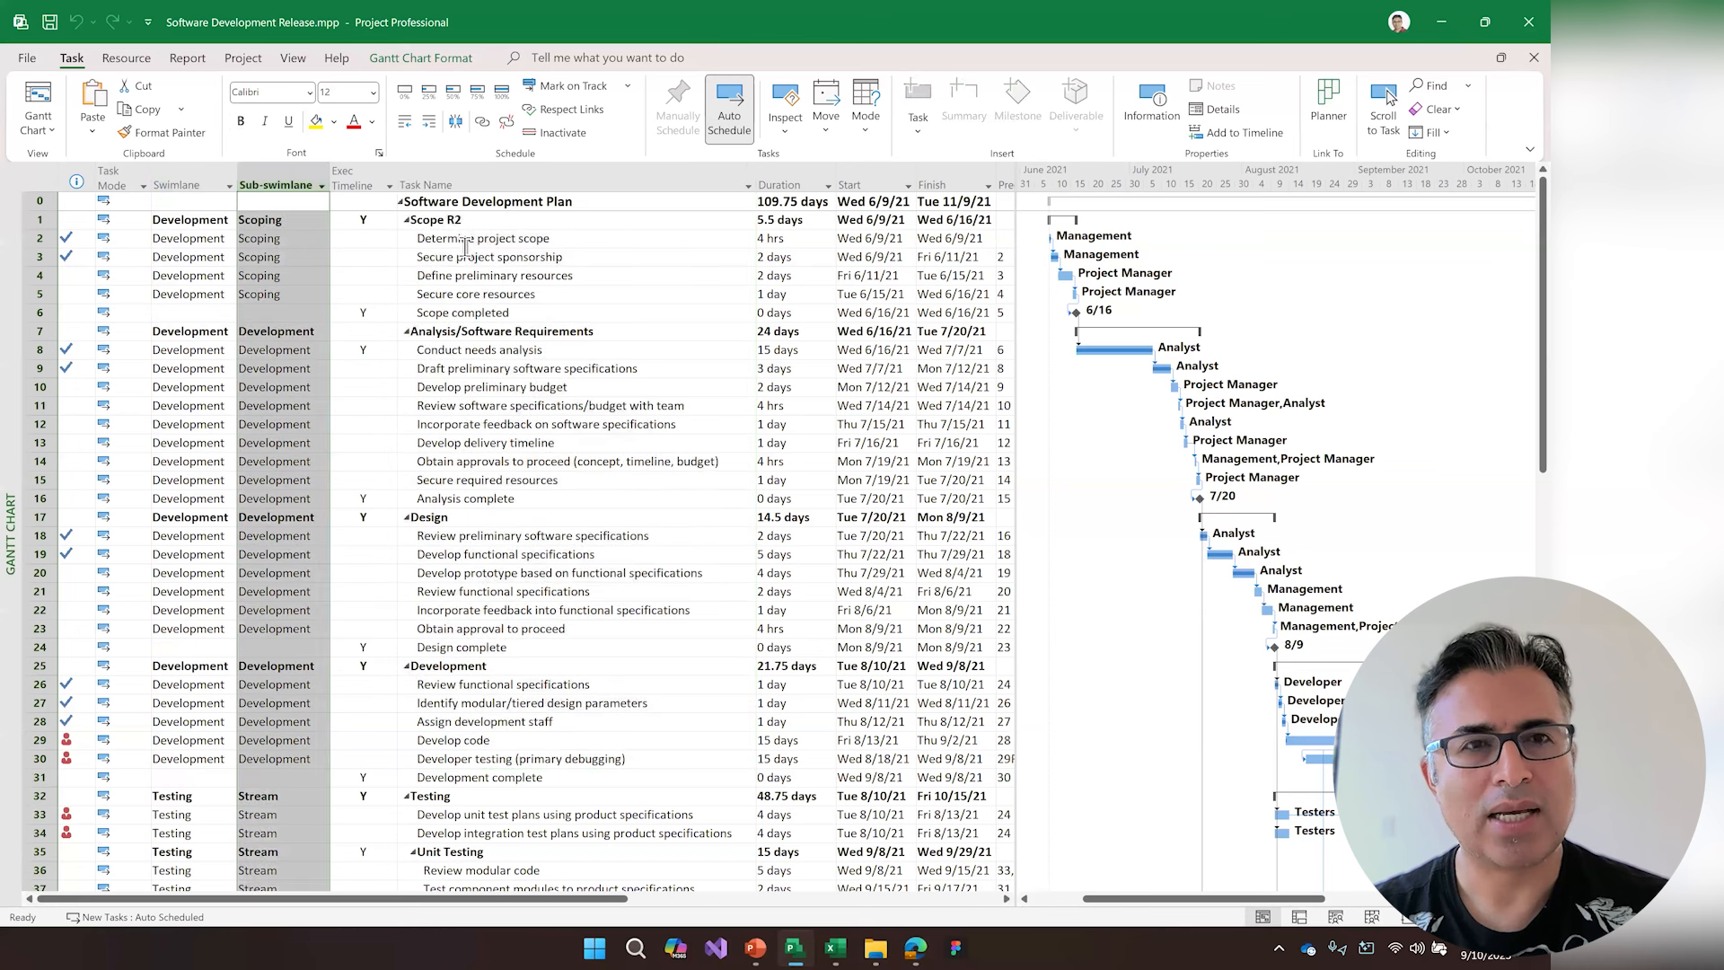
{"action": "left_click_drag", "start_coordinate": [444, 230], "coordinate": [203, 231]}
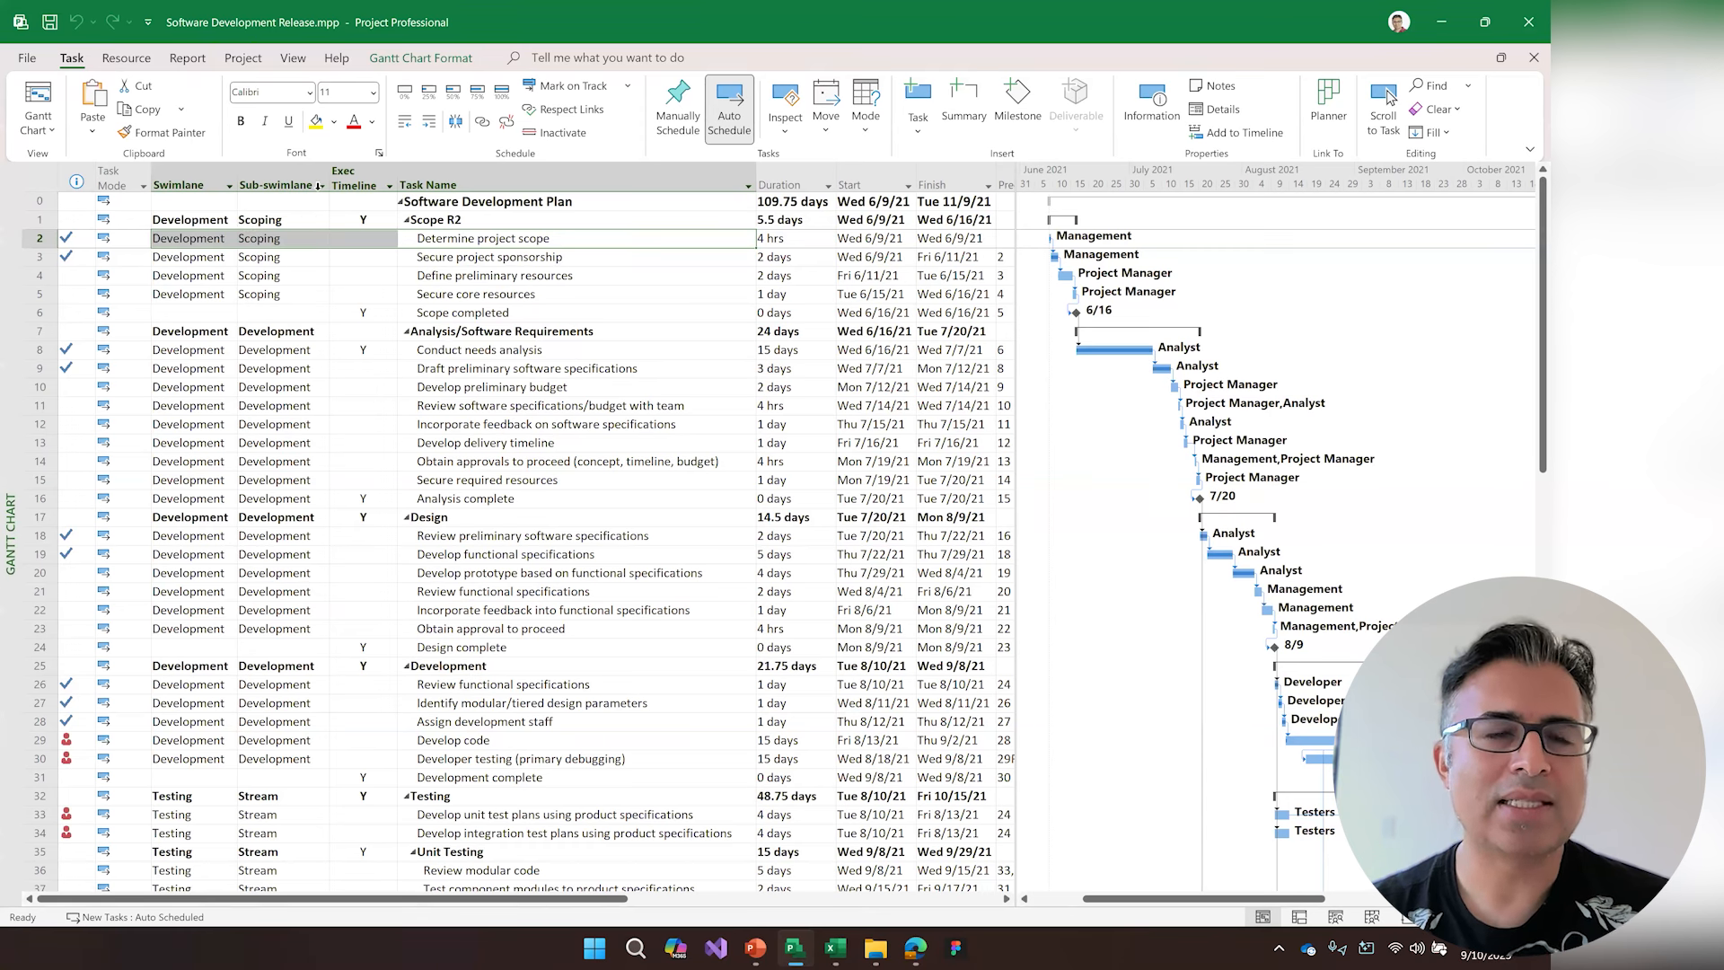
{"action": "left_click", "coordinate": [337, 179]}
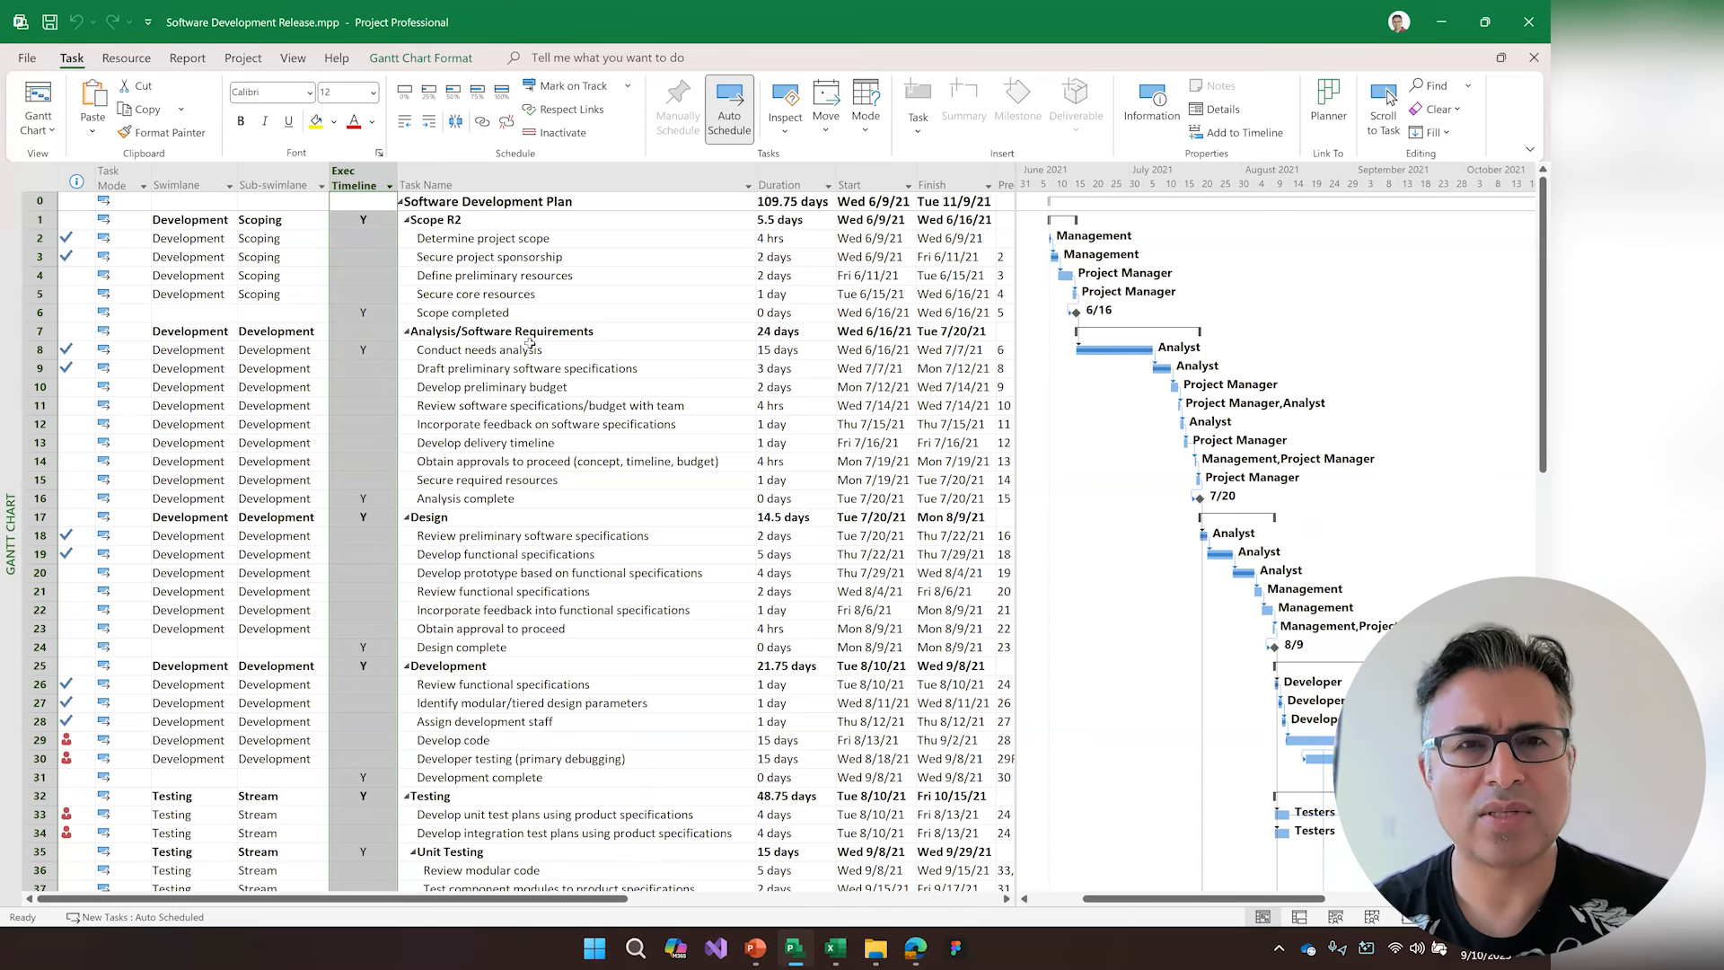
{"action": "left_click", "coordinate": [363, 220]}
{"action": "left_click", "coordinate": [363, 313], "text": "ctrl"}
{"action": "left_click", "coordinate": [364, 349], "text": "ctrl"}
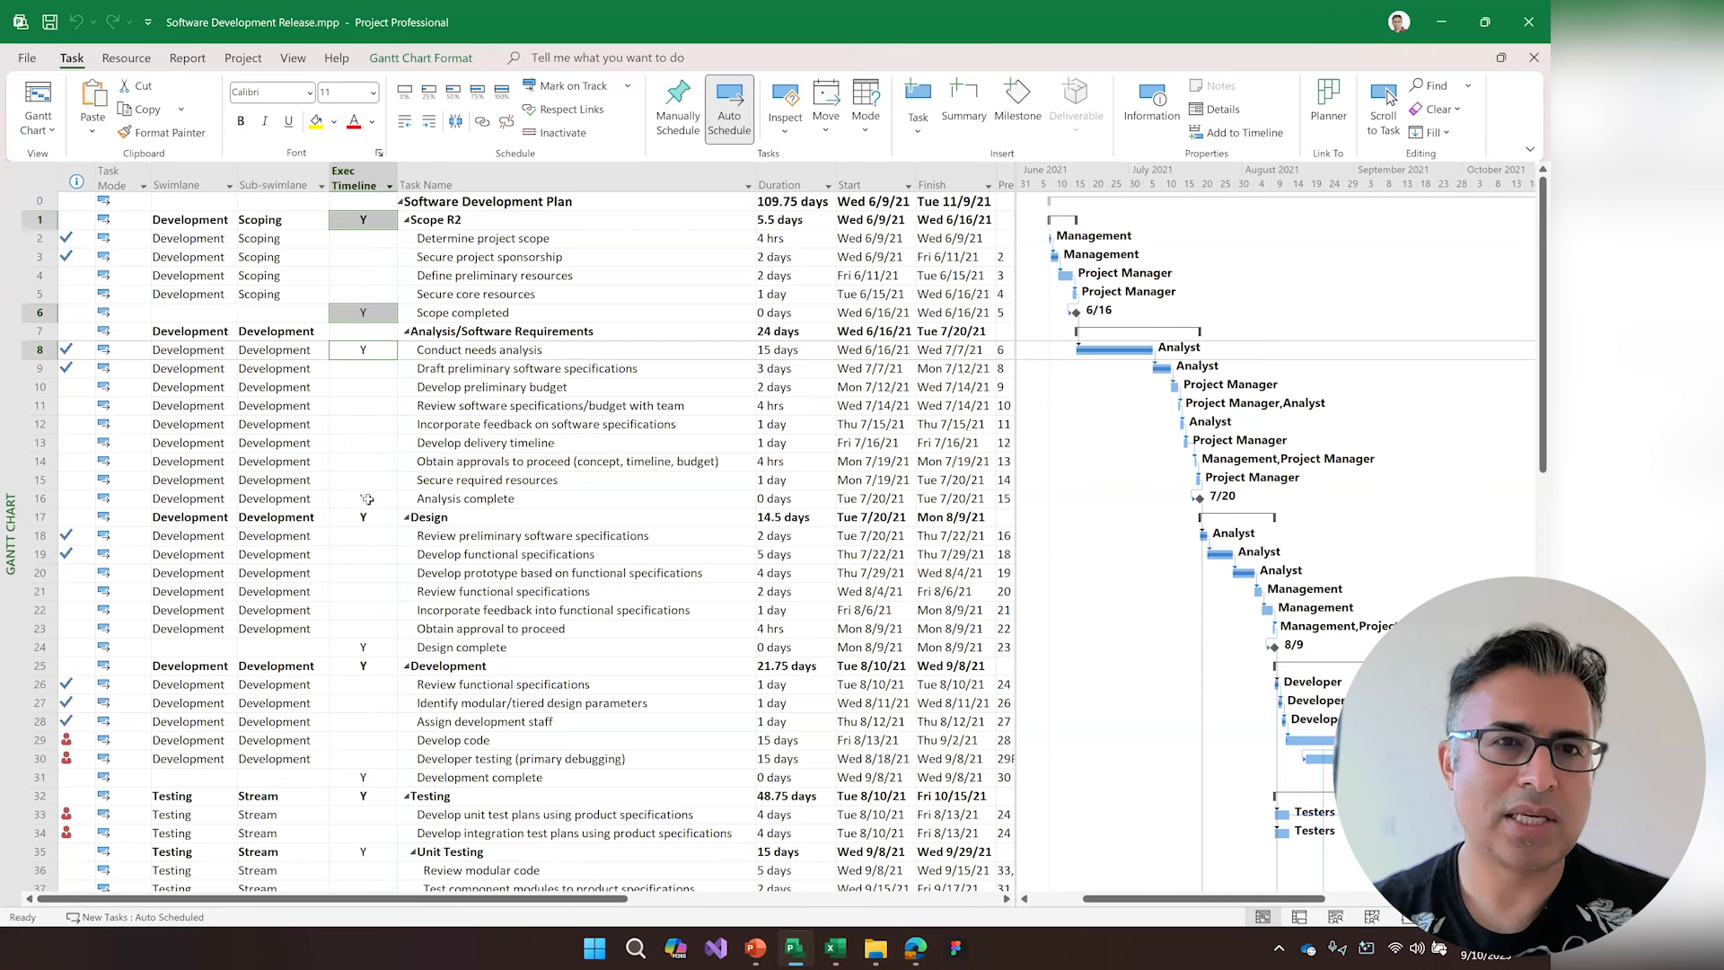
{"action": "left_click", "coordinate": [364, 498], "text": "ctrl"}
{"action": "left_click", "coordinate": [363, 517], "text": "ctrl"}
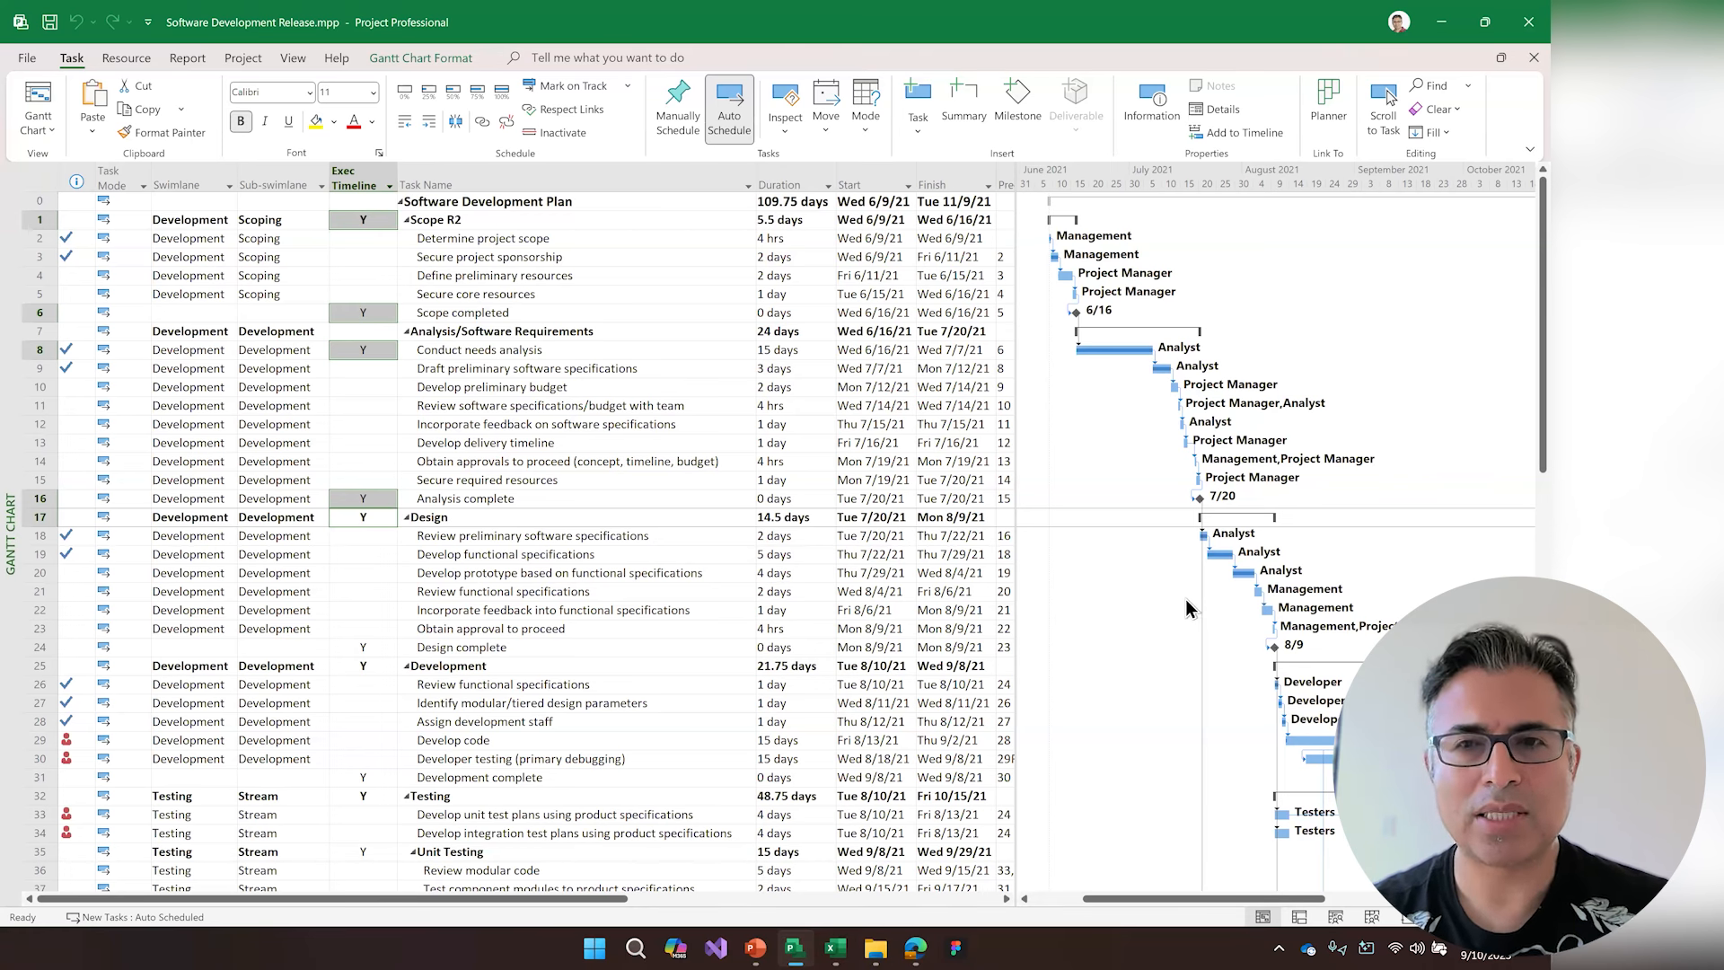
{"action": "scroll", "coordinate": [930, 911], "scroll_direction": "down", "scroll_amount": 2}
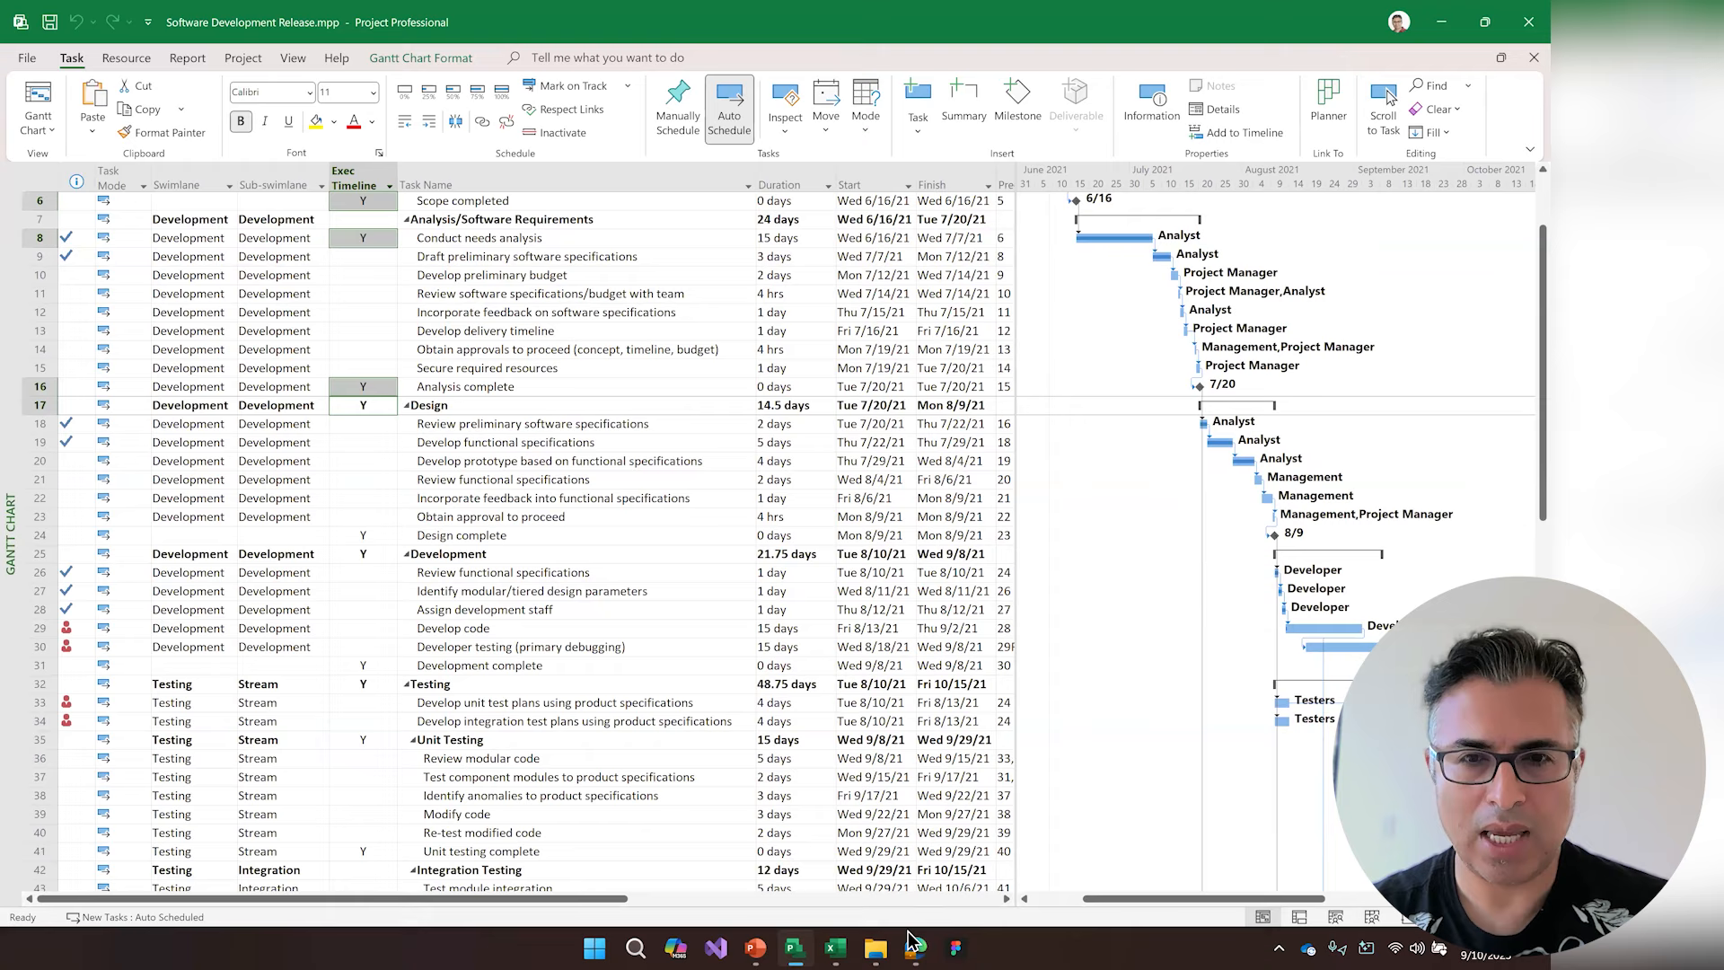
- Close the Office Timeline wizard without saving the old timeline draft
{"action": "left_click", "coordinate": [755, 948]}
{"action": "left_click", "coordinate": [1416, 57]}
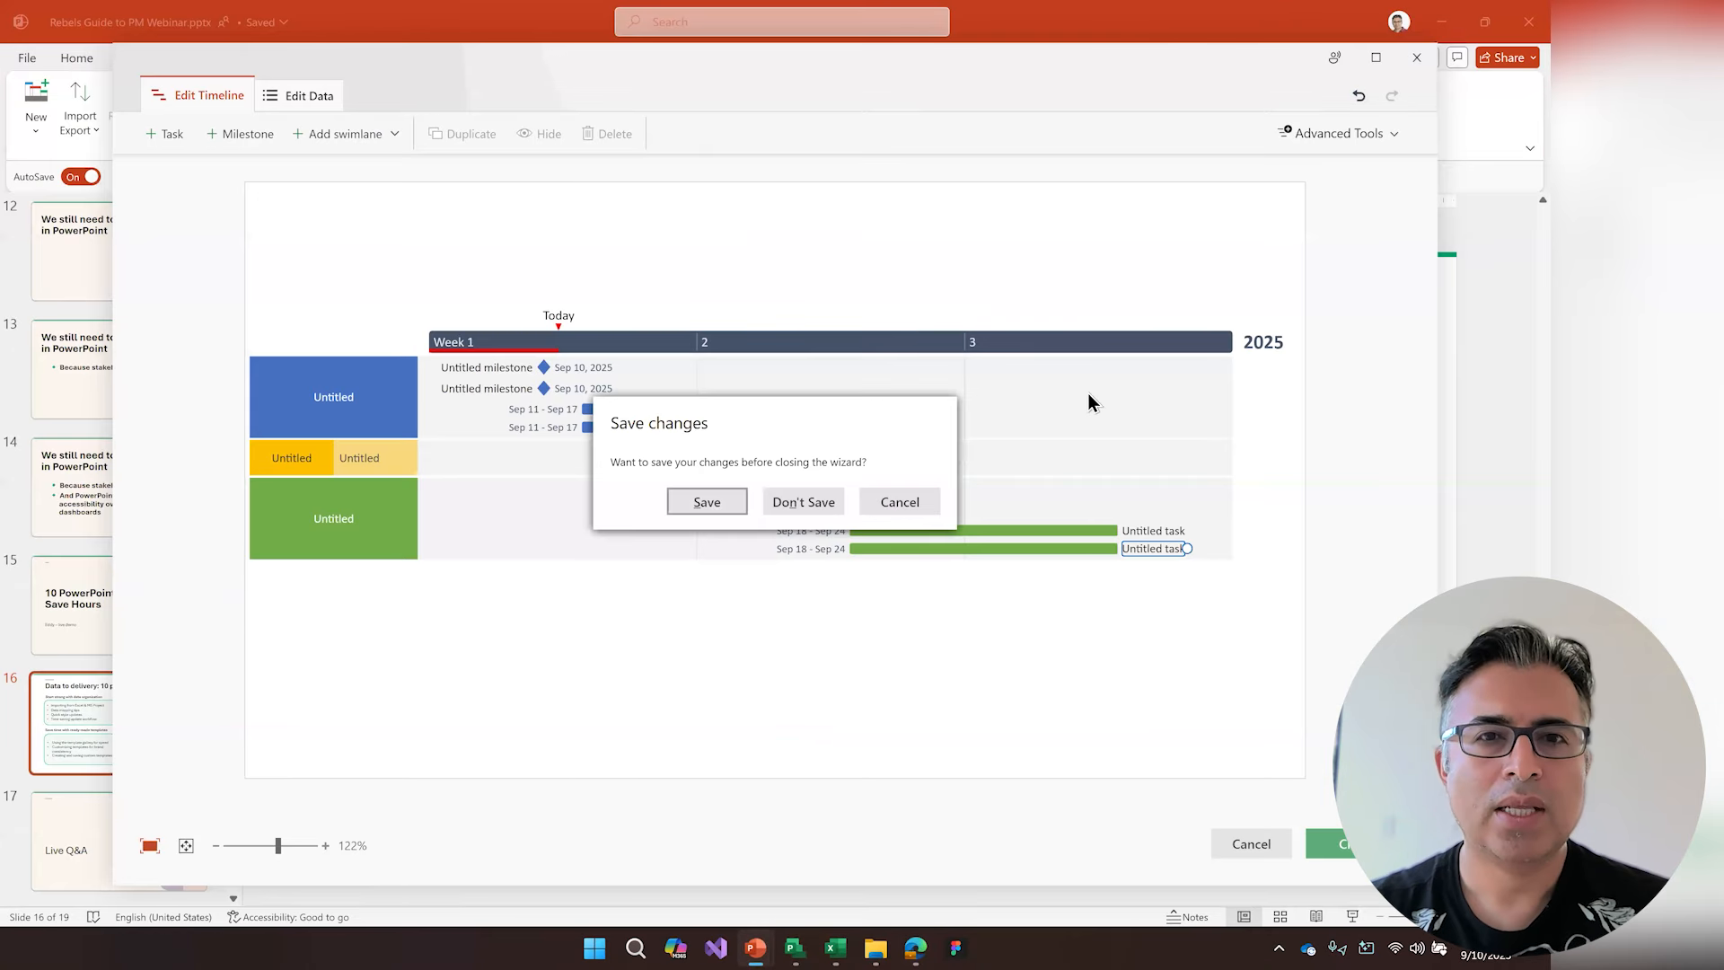
{"action": "left_click", "coordinate": [784, 510]}
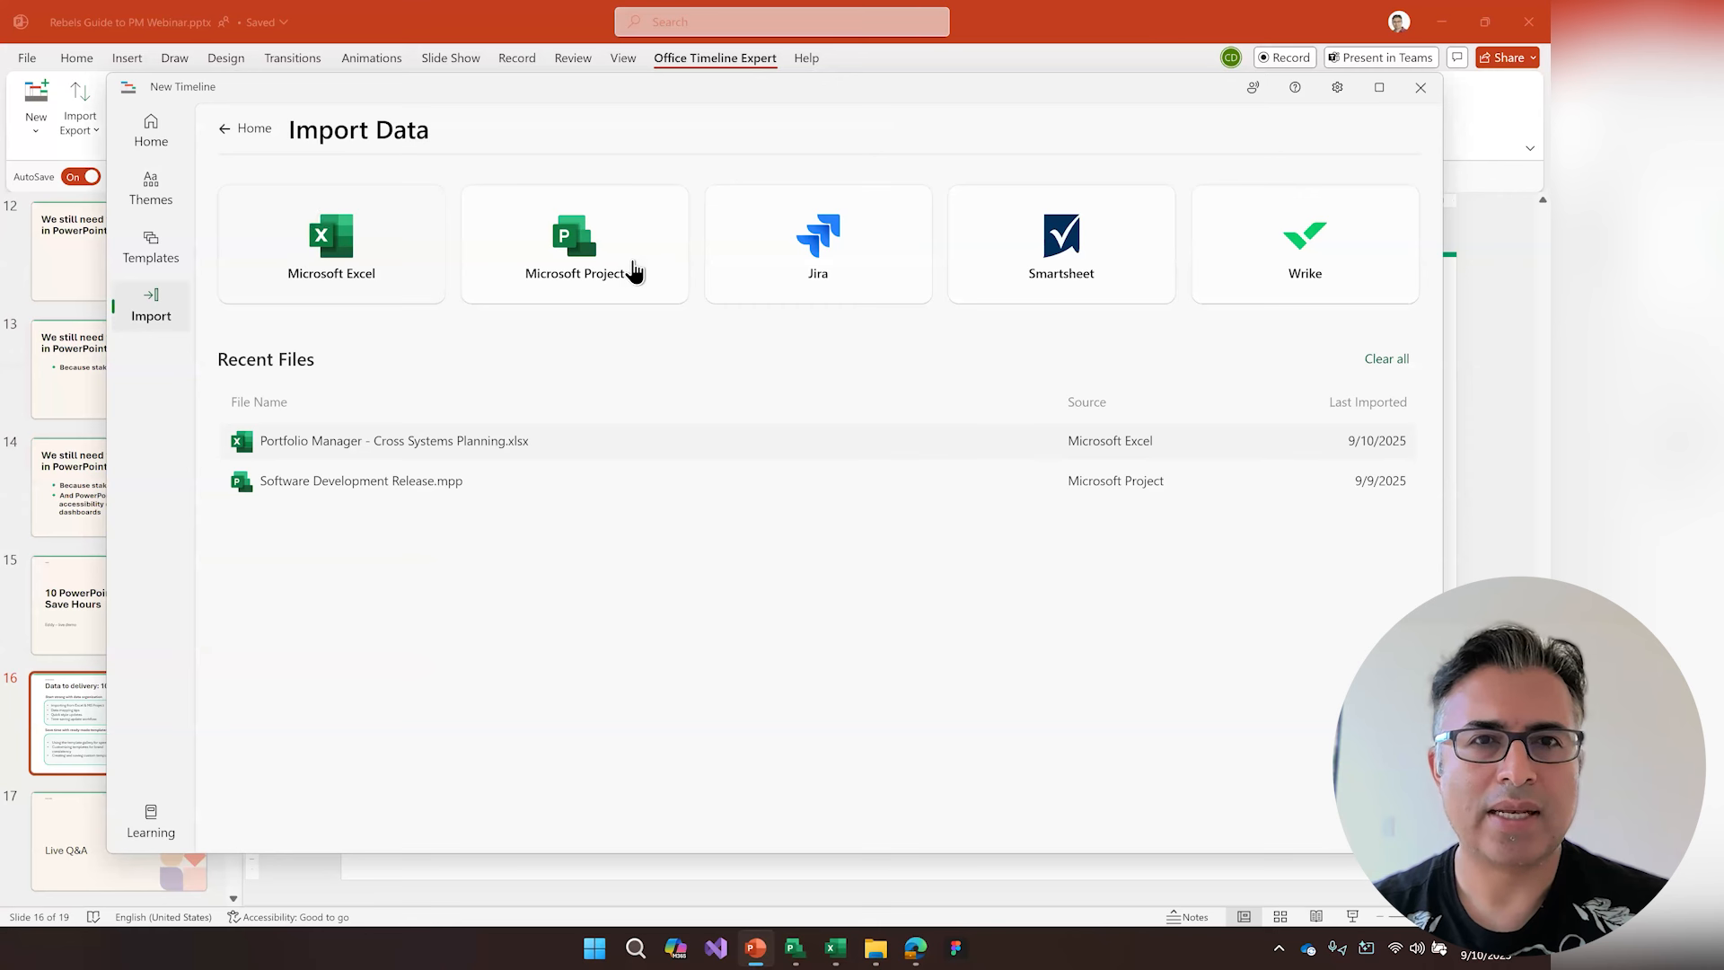
- Import Software Development Release.mpp through Import > Microsoft Project
{"action": "left_click", "coordinate": [632, 265]}
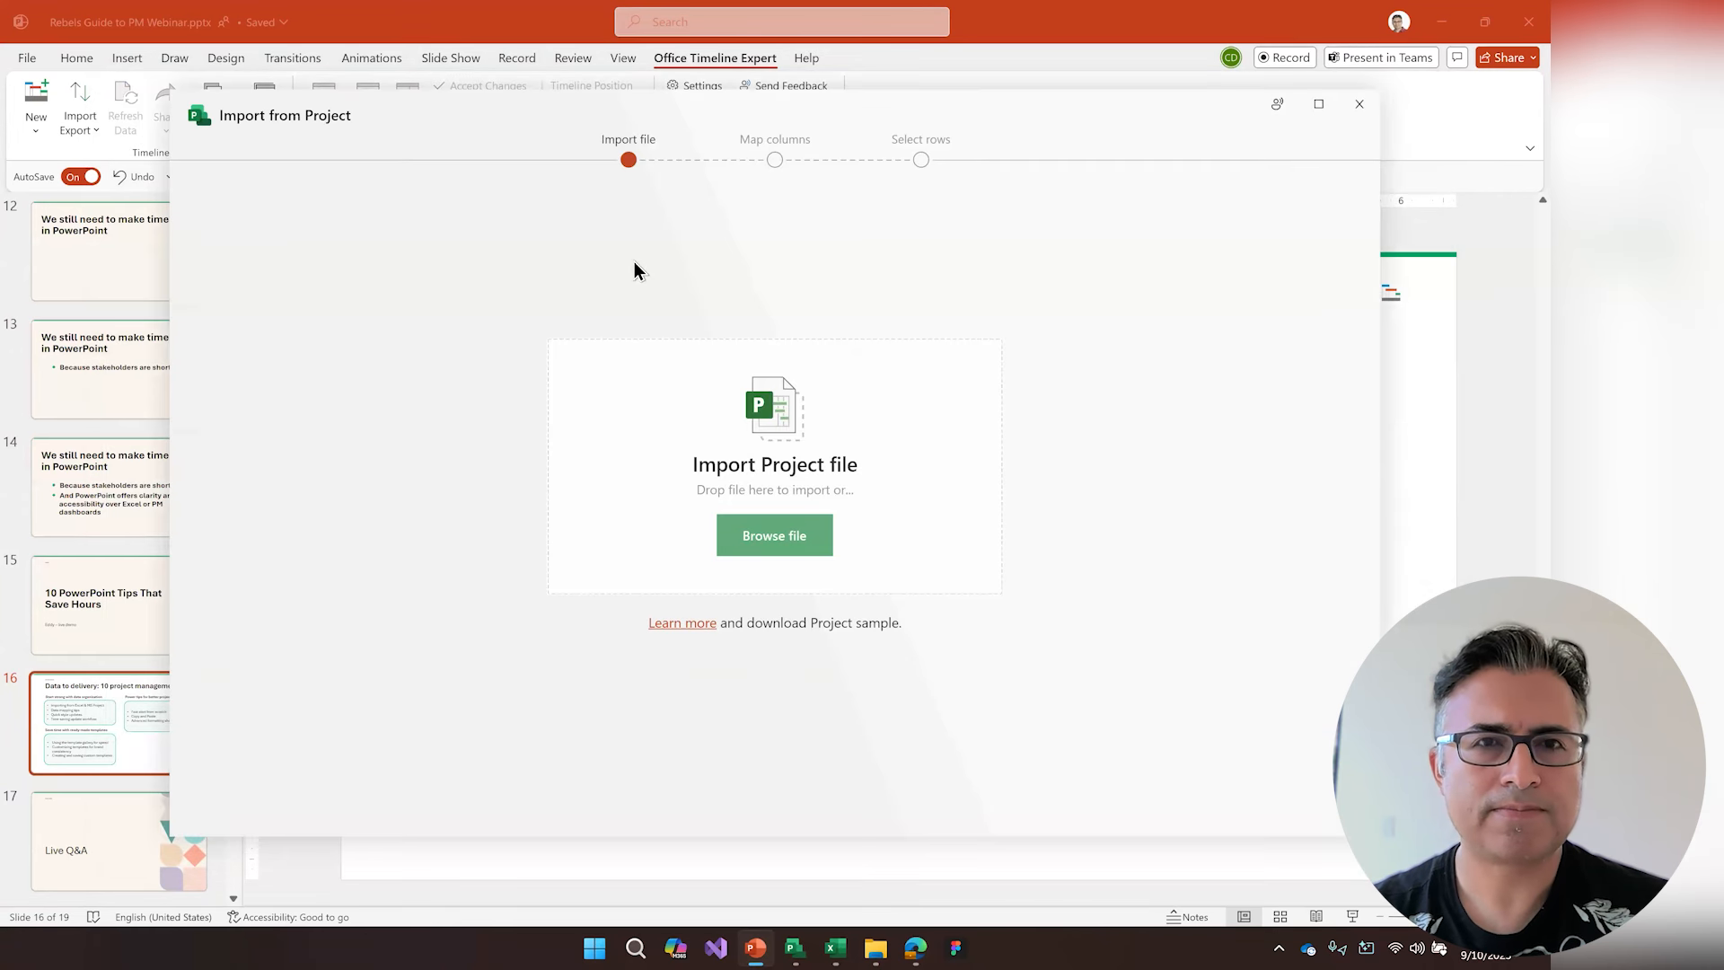
{"action": "left_click", "coordinate": [792, 537]}
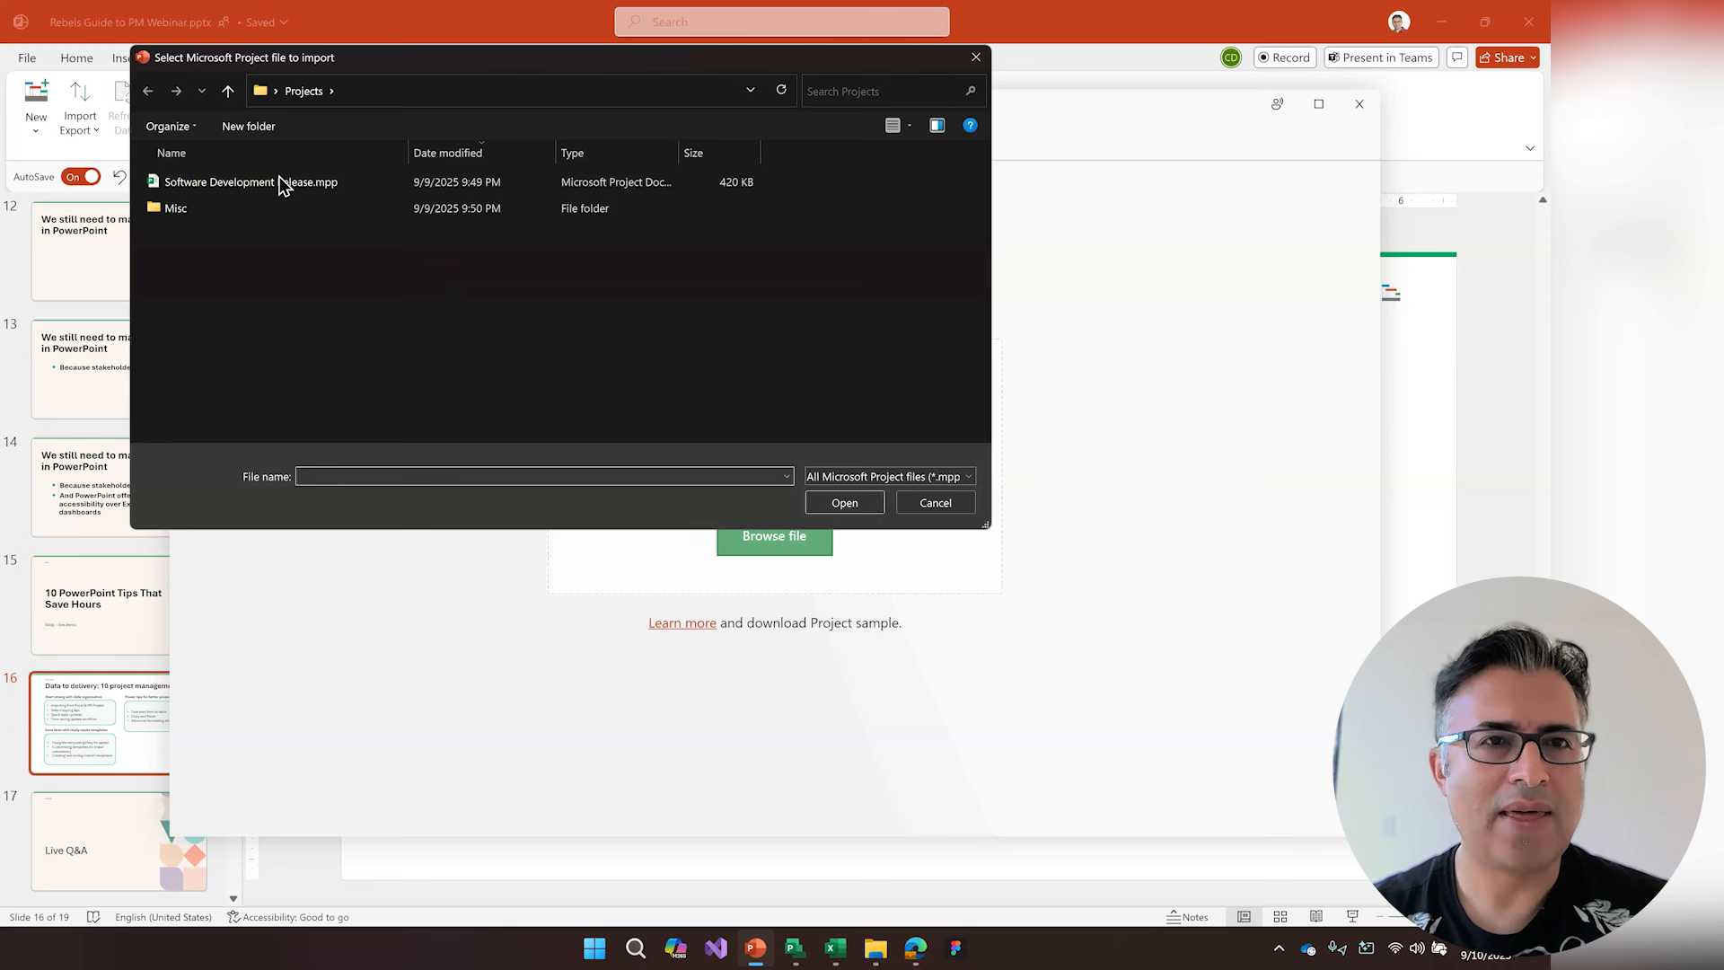
{"action": "left_click", "coordinate": [284, 185]}
{"action": "left_click", "coordinate": [858, 505]}
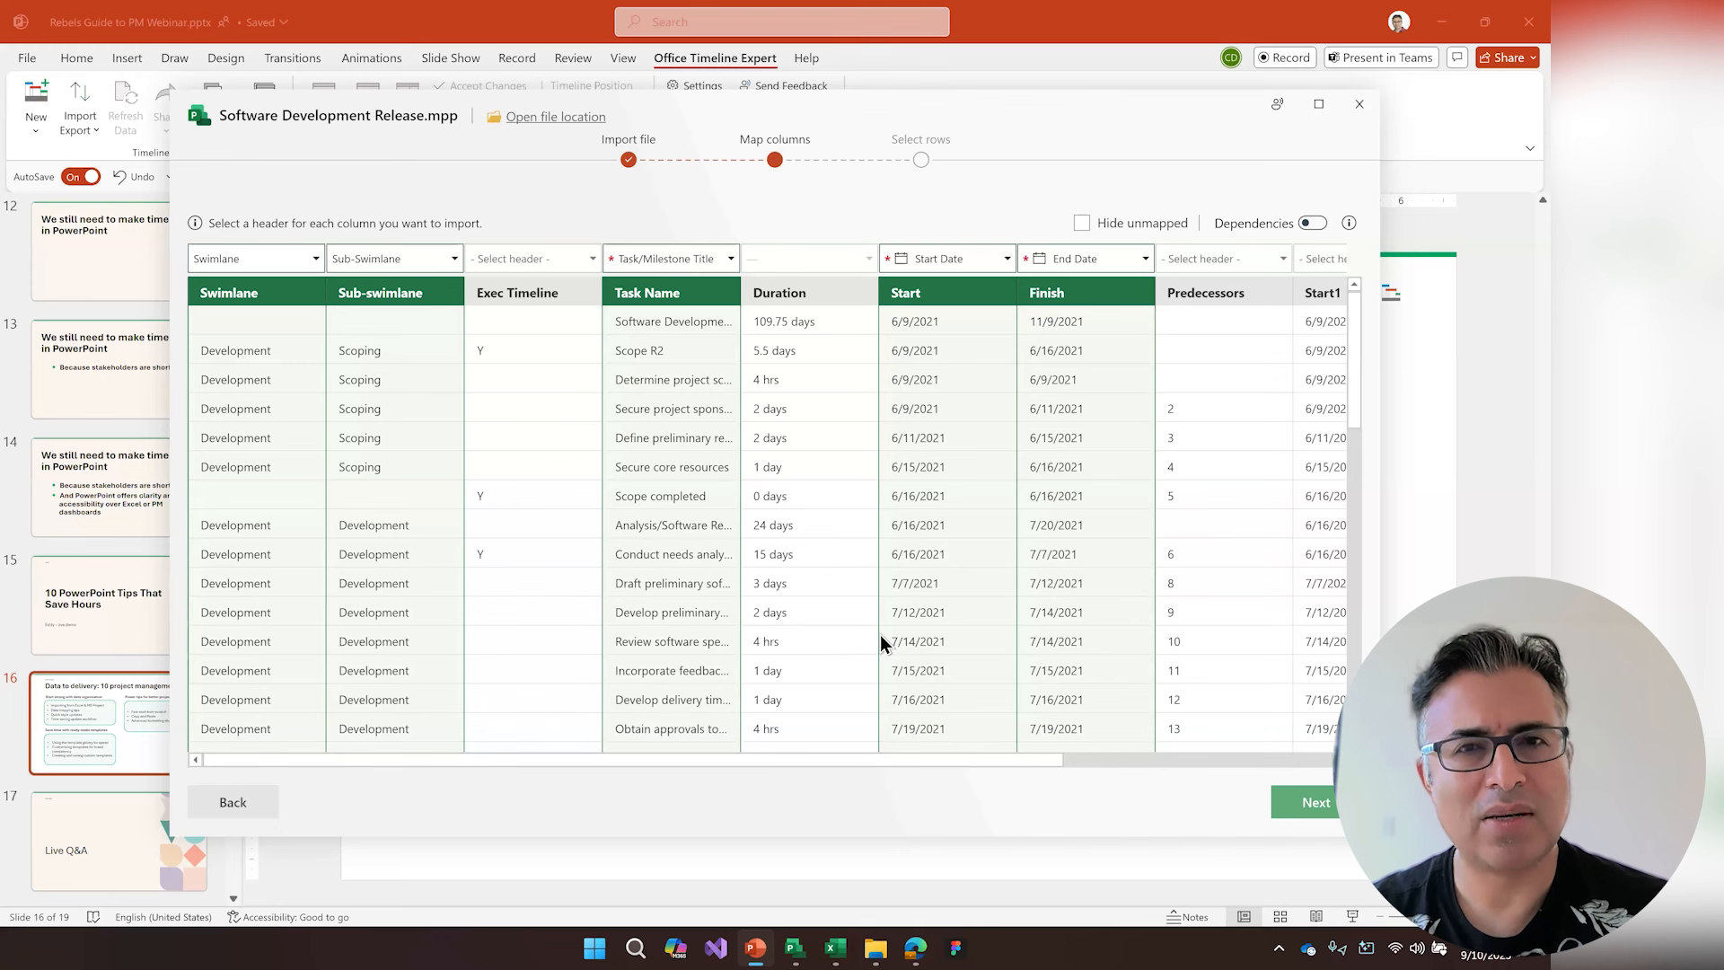
- Leave Start1 and Finish1 unmapped after reviewing their choices, then hide all unmapped columns
{"action": "left_click_drag", "start_coordinate": [1004, 760], "coordinate": [675, 758]}
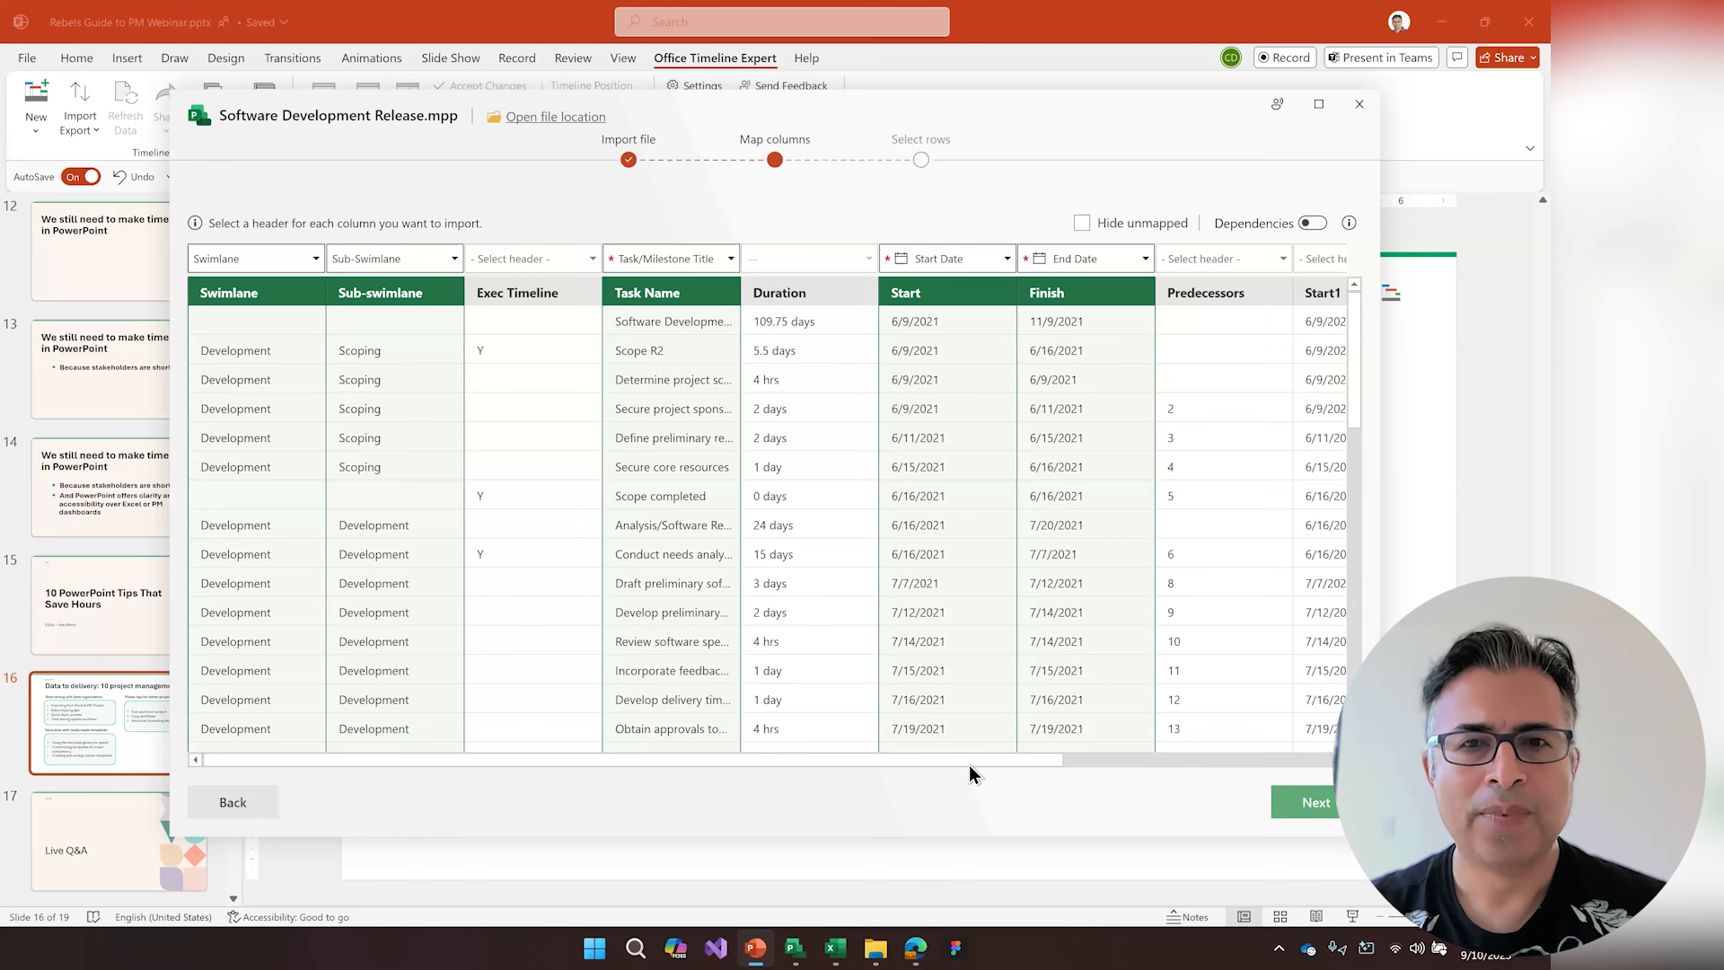
{"action": "scroll", "coordinate": [1284, 763], "scroll_direction": "right", "scroll_amount": 4}
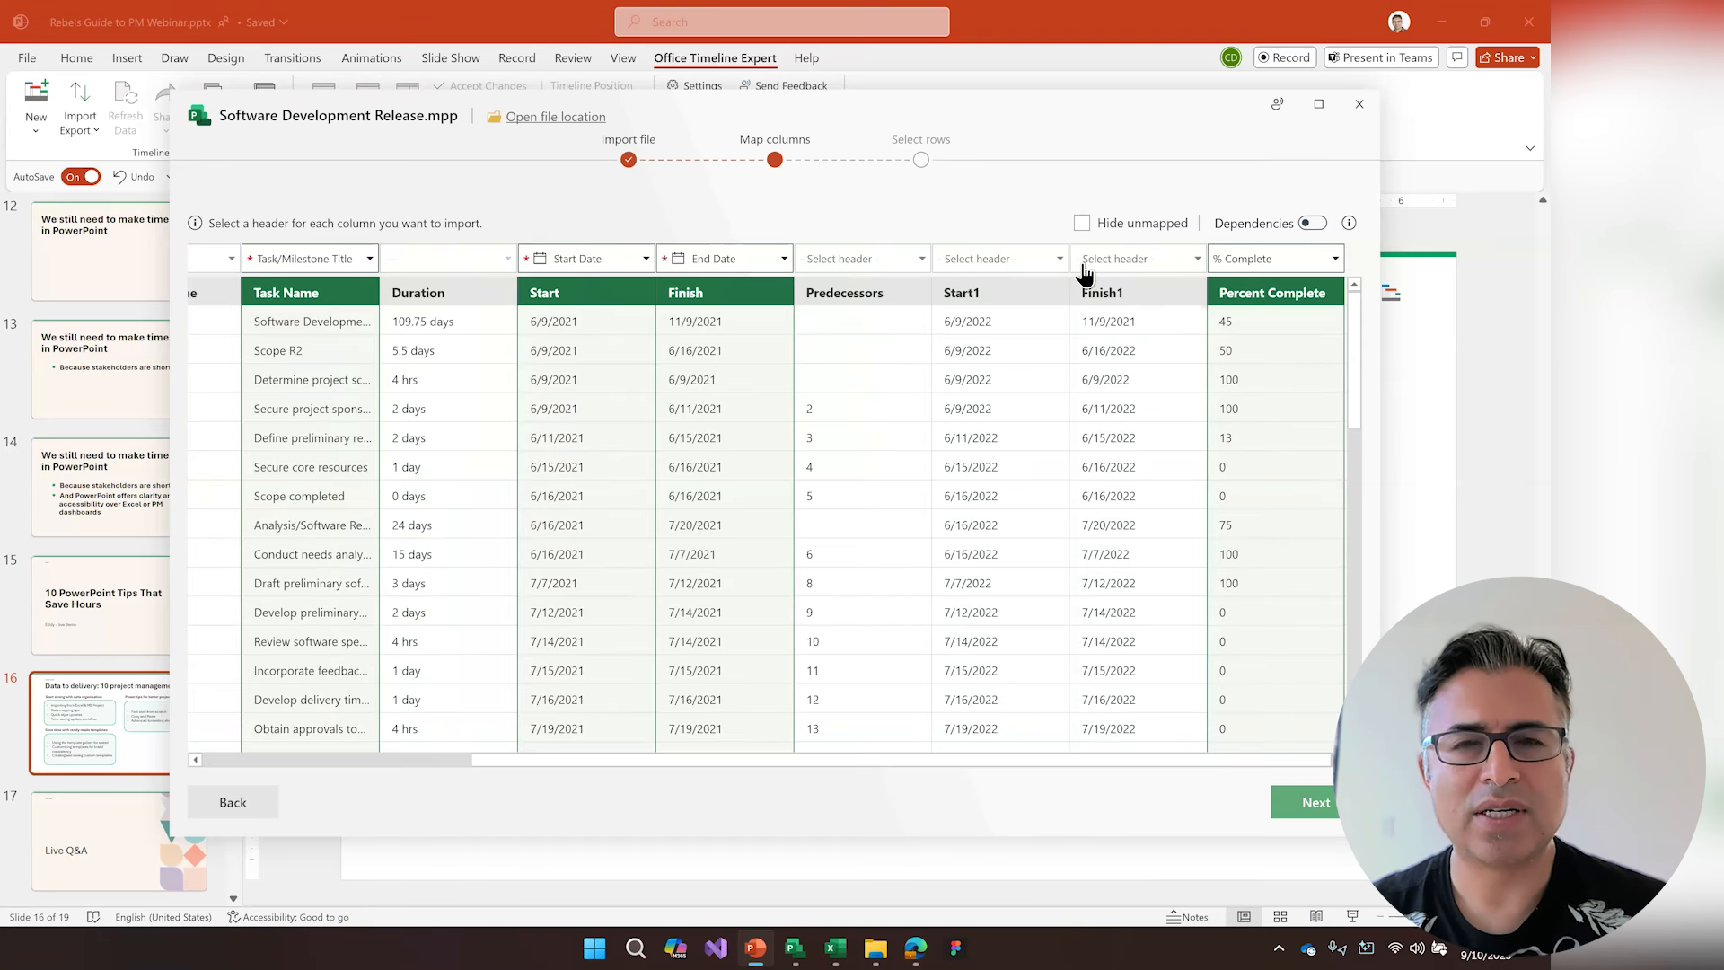
{"action": "left_click", "coordinate": [1009, 260]}
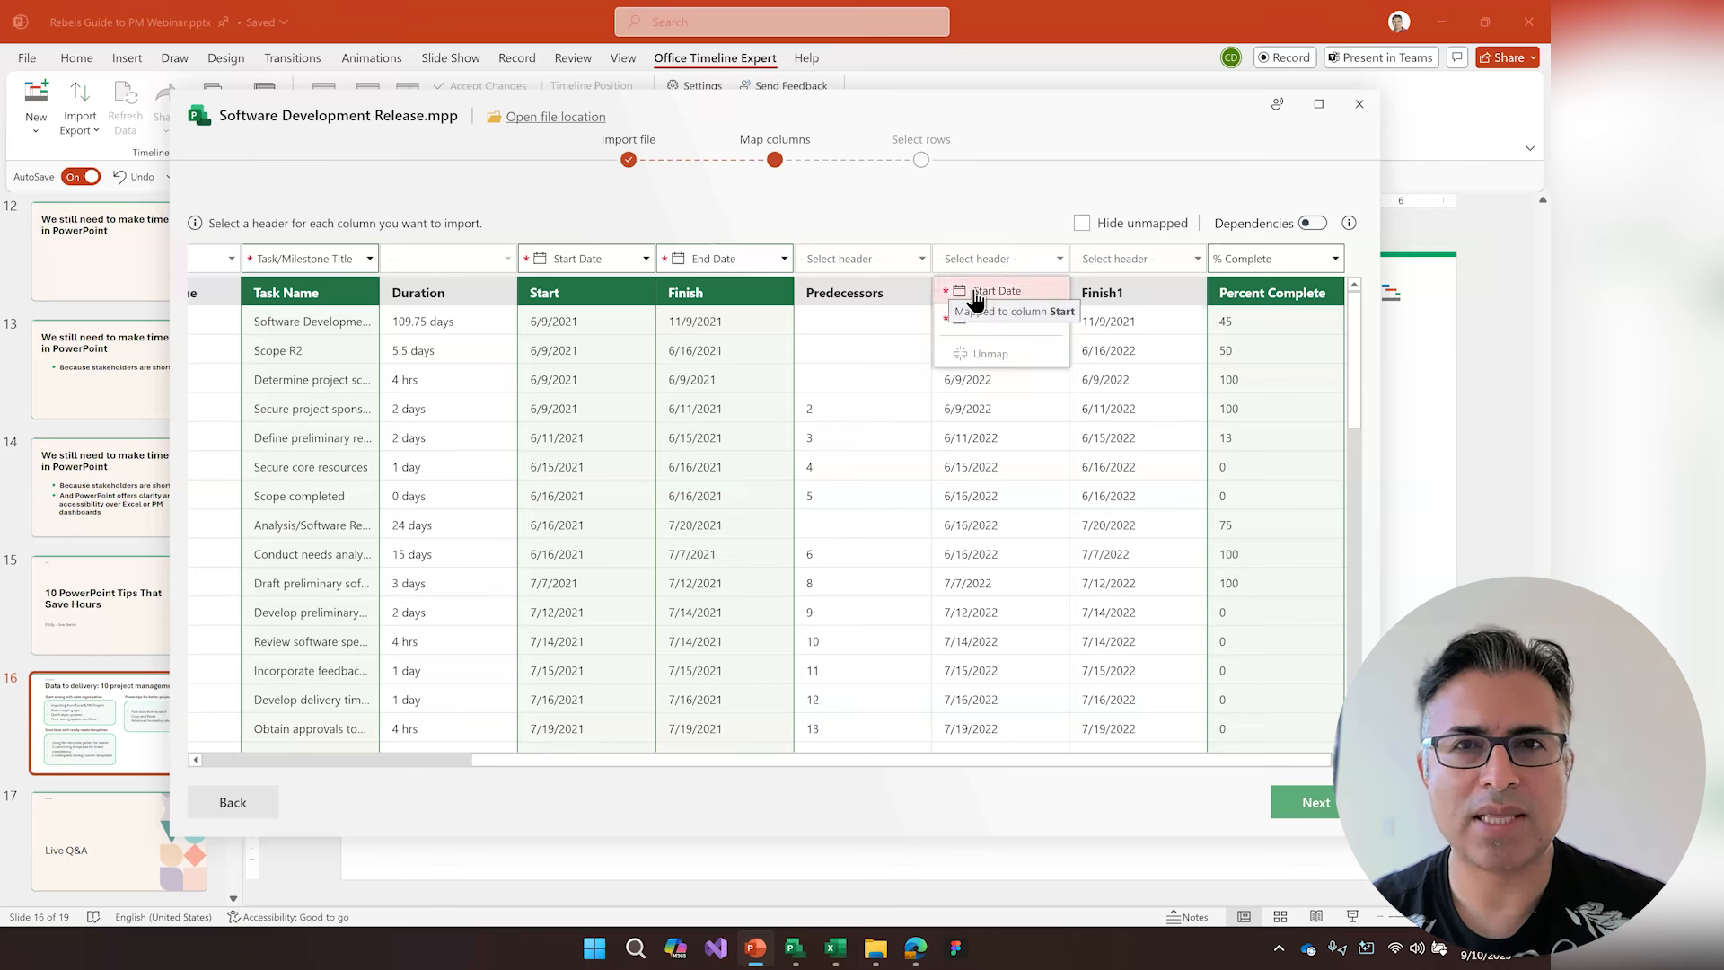
{"action": "left_click", "coordinate": [1154, 262]}
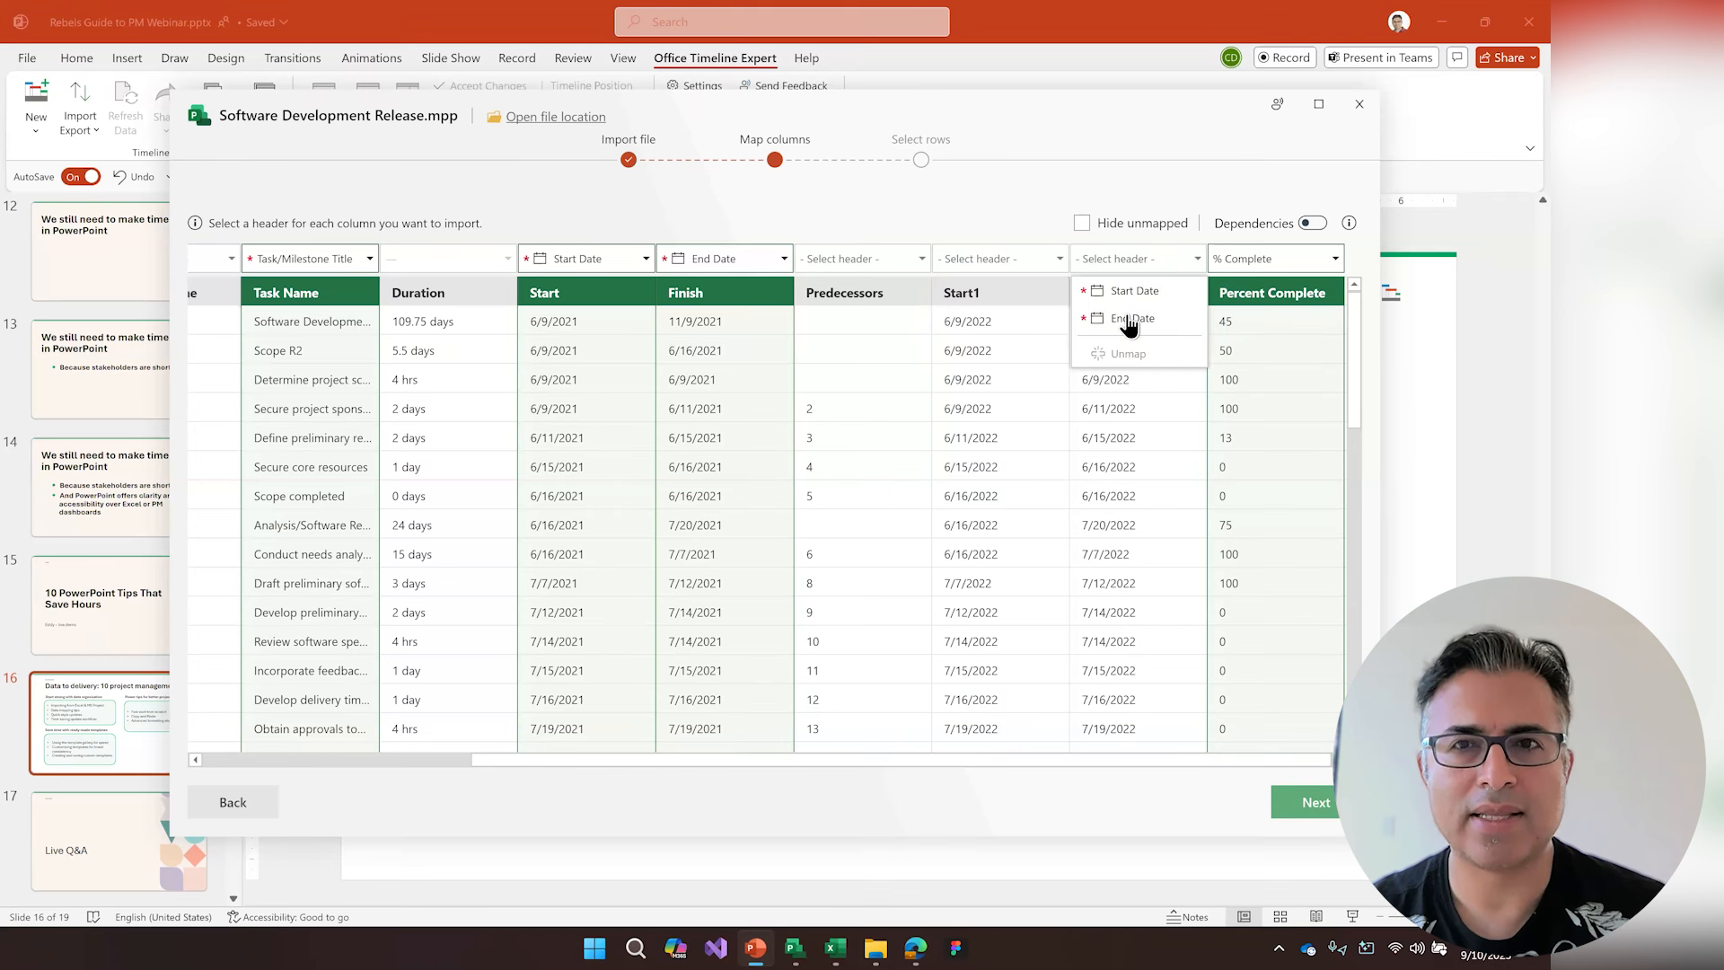
{"action": "left_click", "coordinate": [977, 219]}
{"action": "left_click_drag", "start_coordinate": [844, 762], "coordinate": [423, 766]}
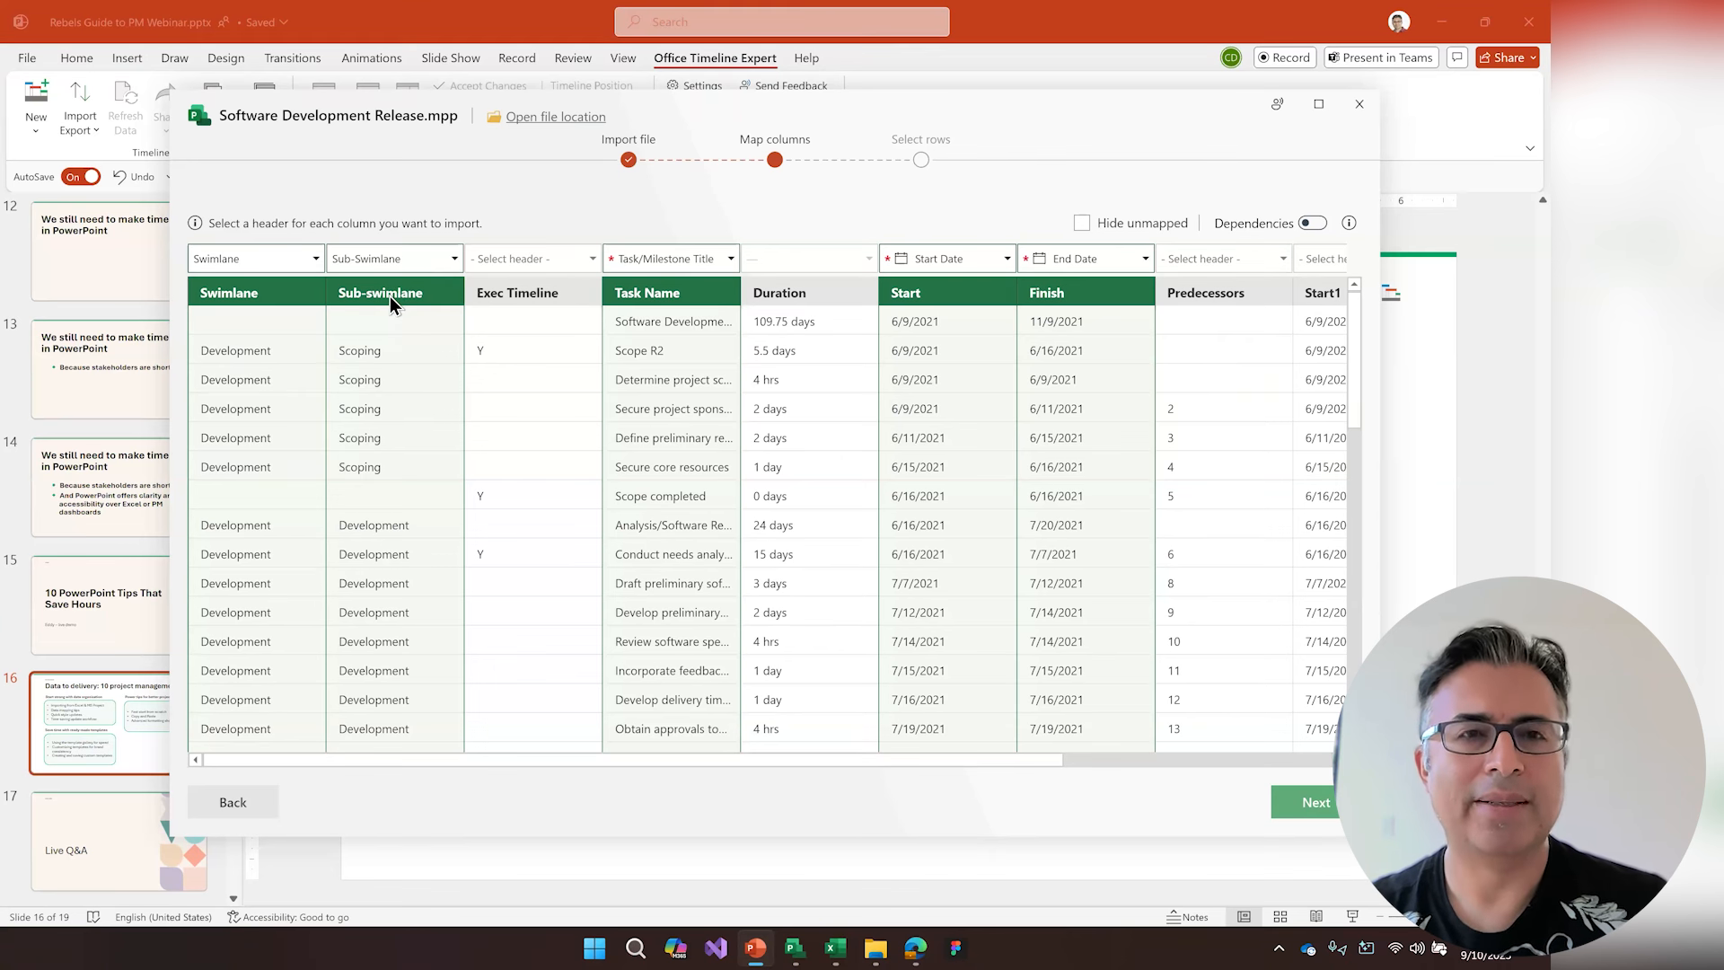
{"action": "left_click", "coordinate": [281, 259]}
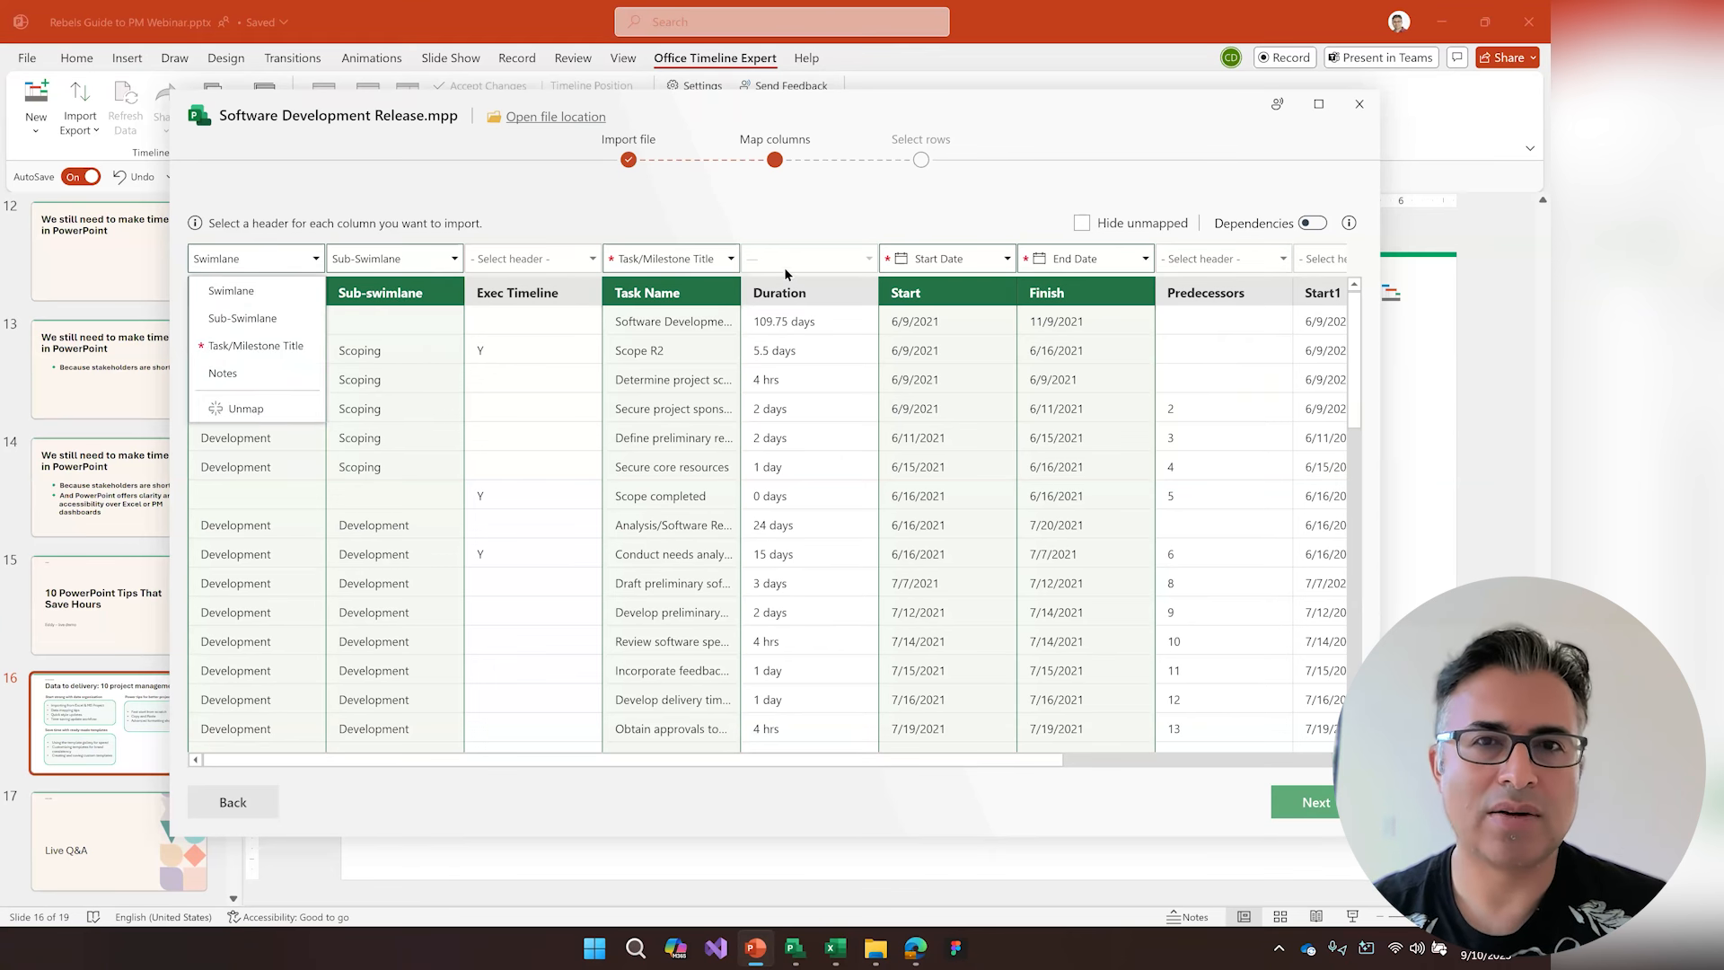
{"action": "left_click", "coordinate": [1288, 260]}
{"action": "left_click", "coordinate": [1325, 260]}
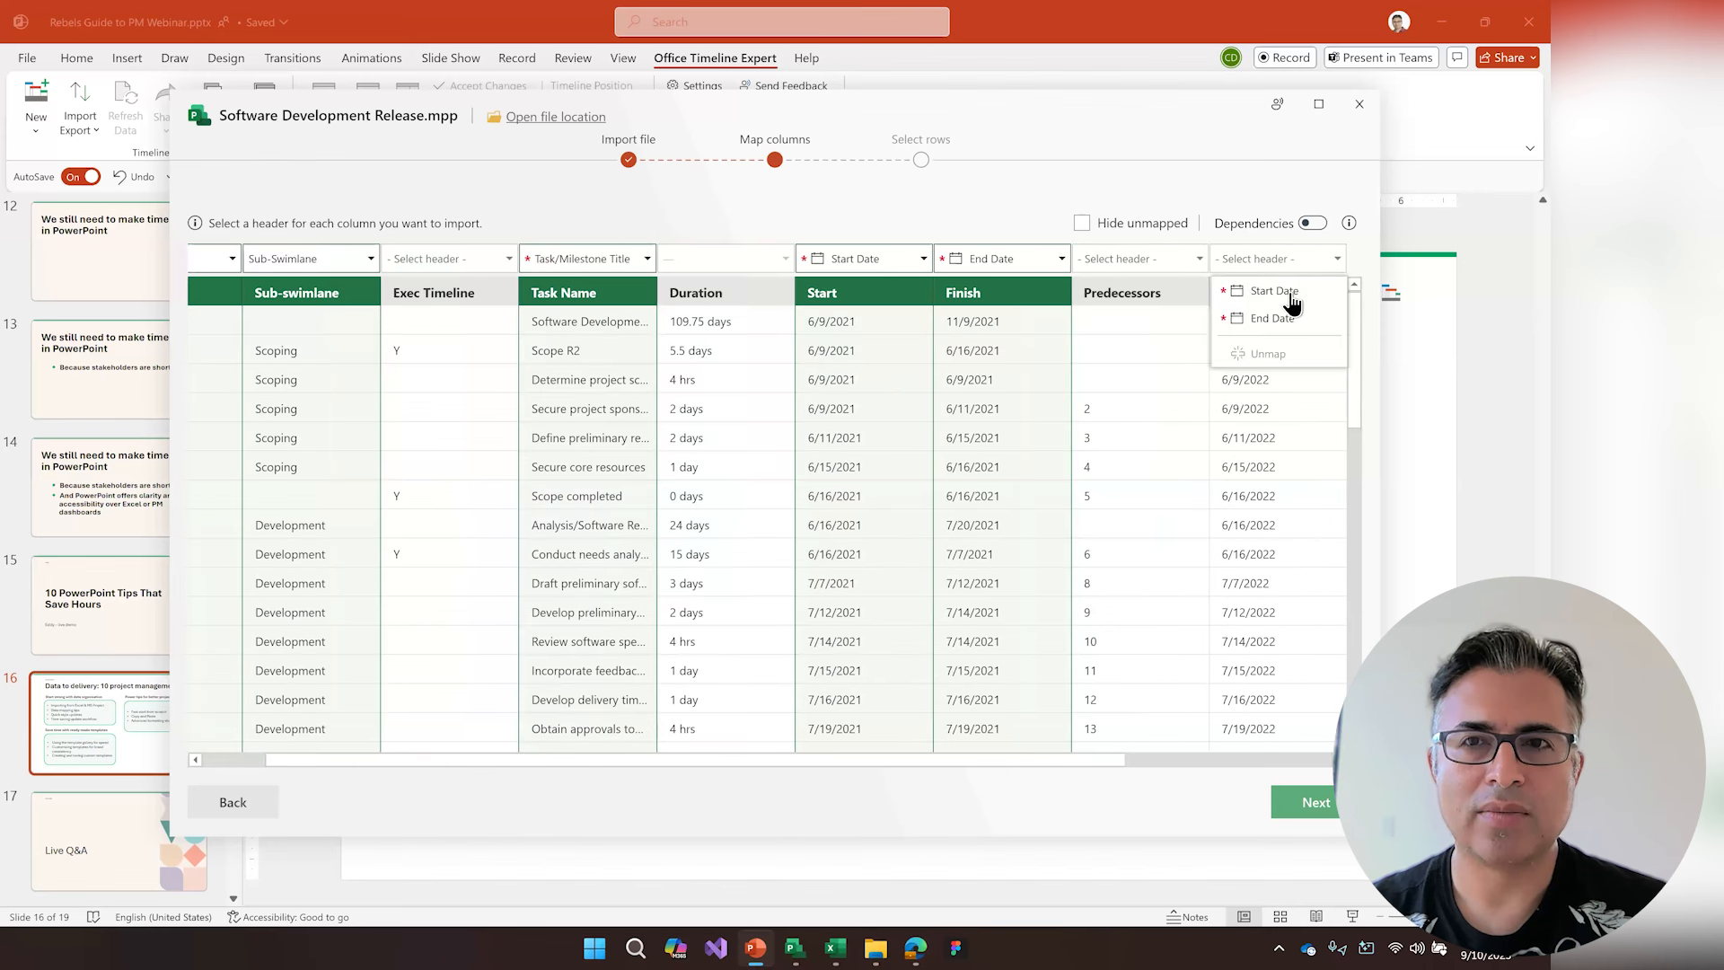
{"action": "left_click_drag", "start_coordinate": [1054, 759], "coordinate": [1299, 770]}
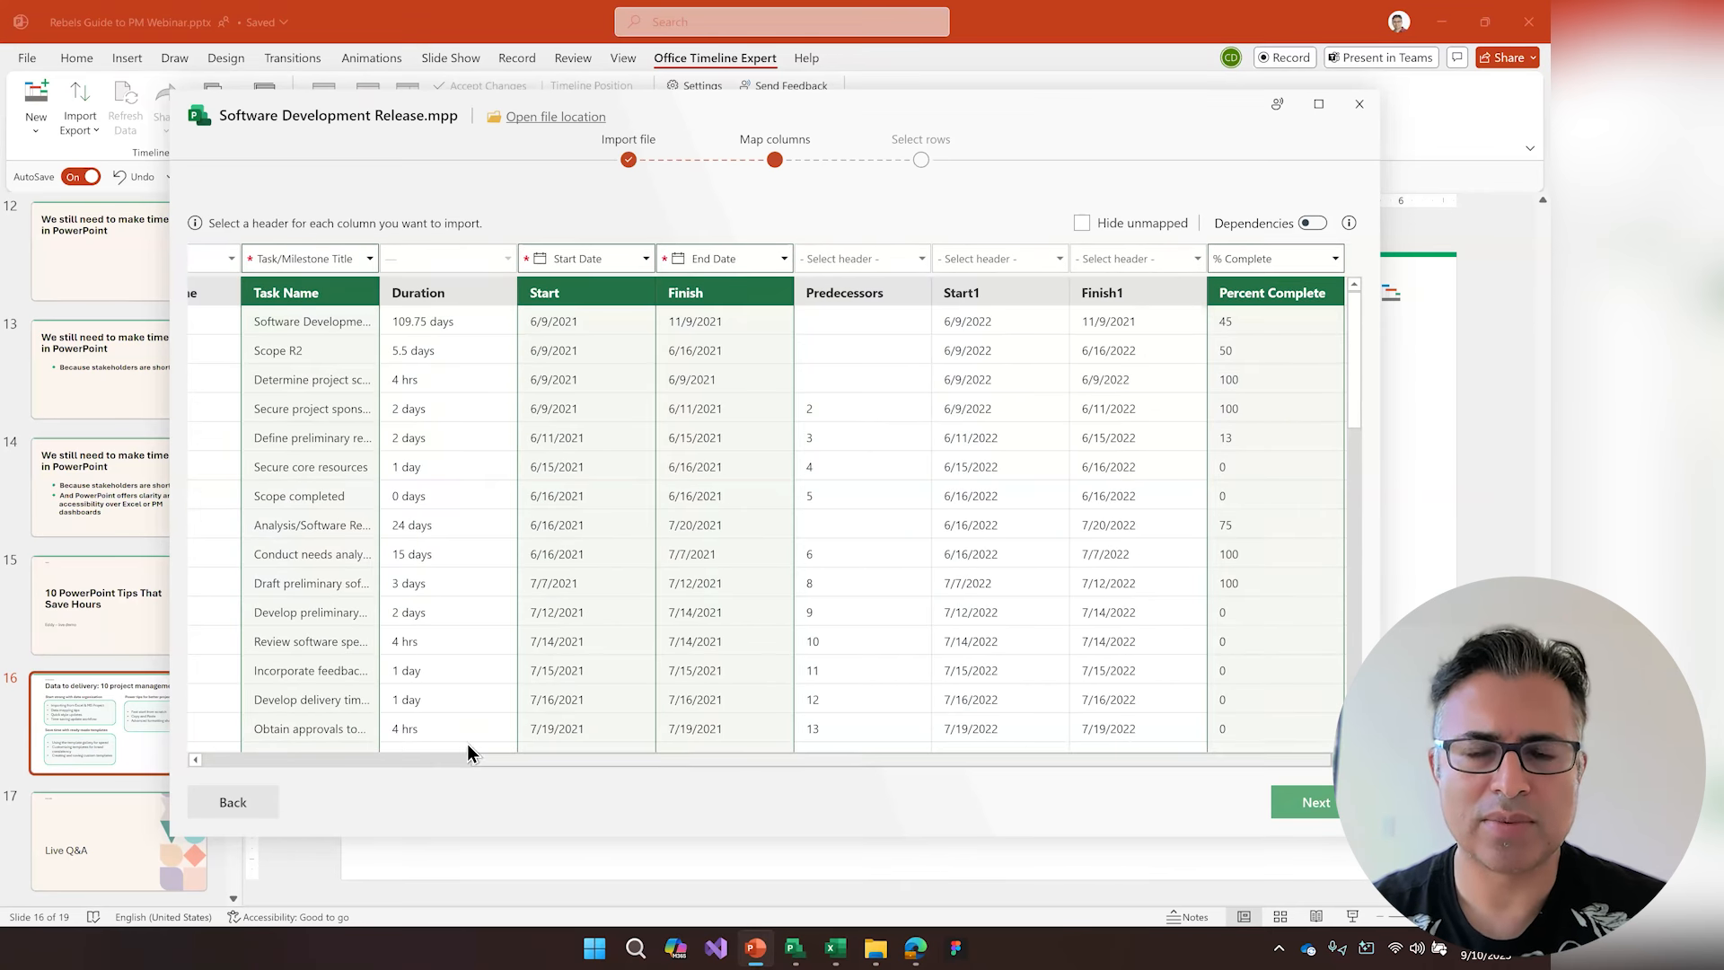
{"action": "left_click_drag", "start_coordinate": [718, 761], "coordinate": [359, 760]}
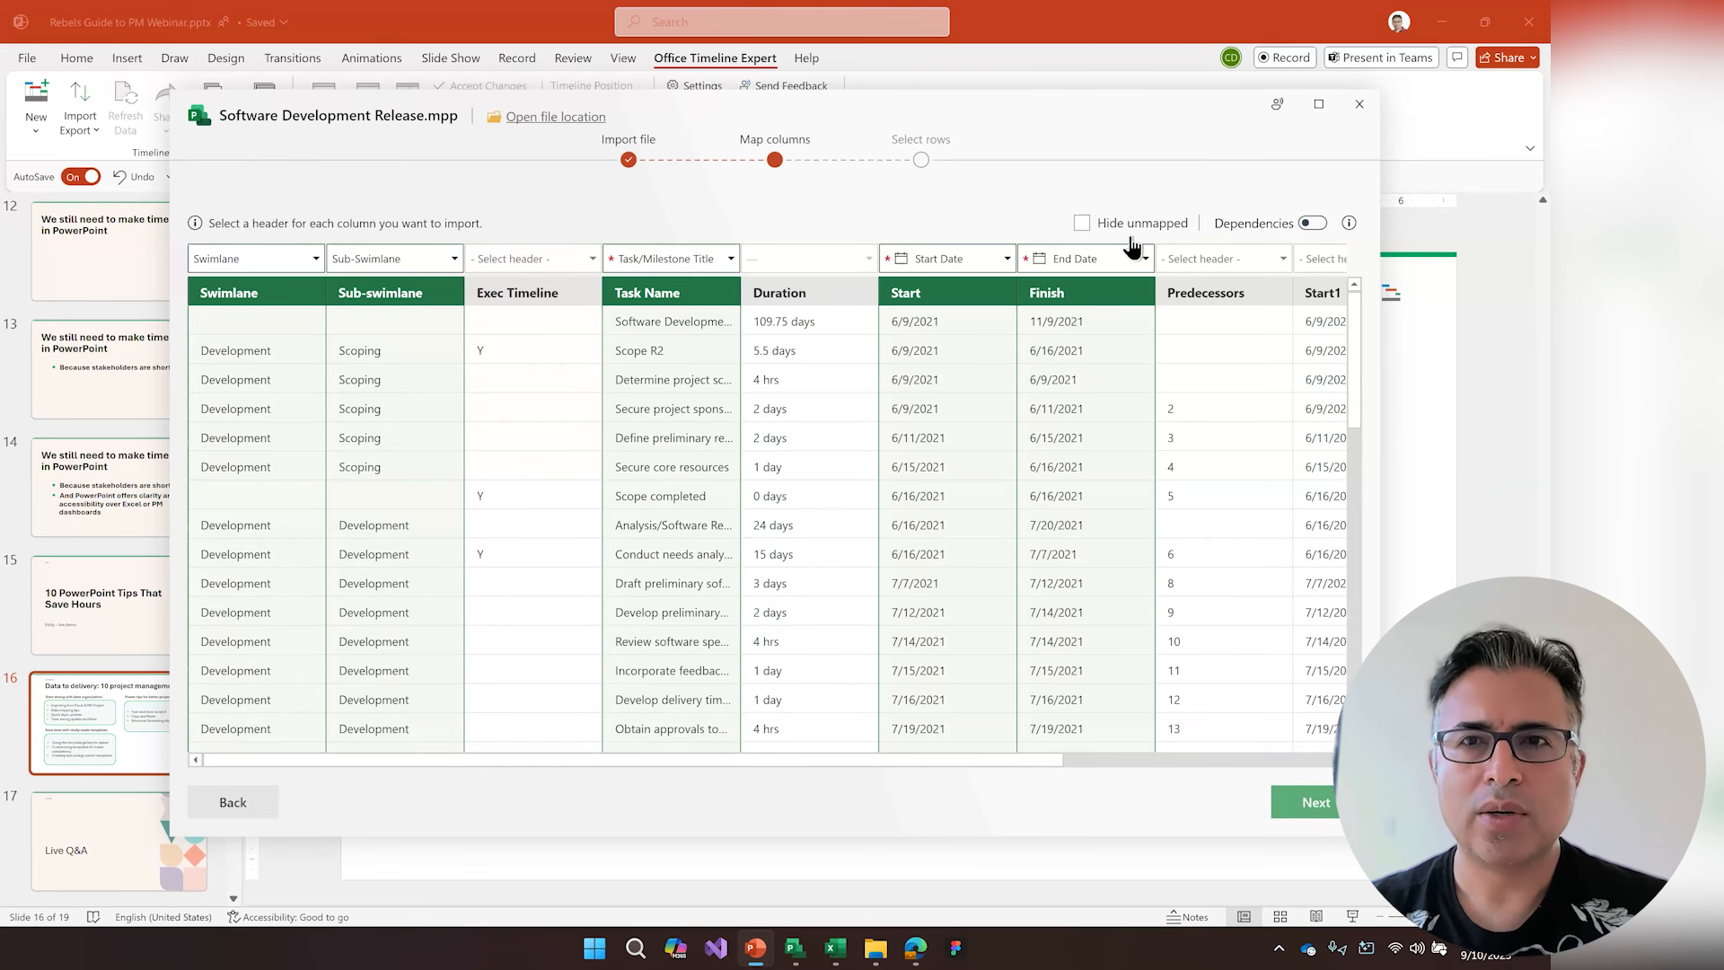
{"action": "left_click", "coordinate": [1081, 223]}
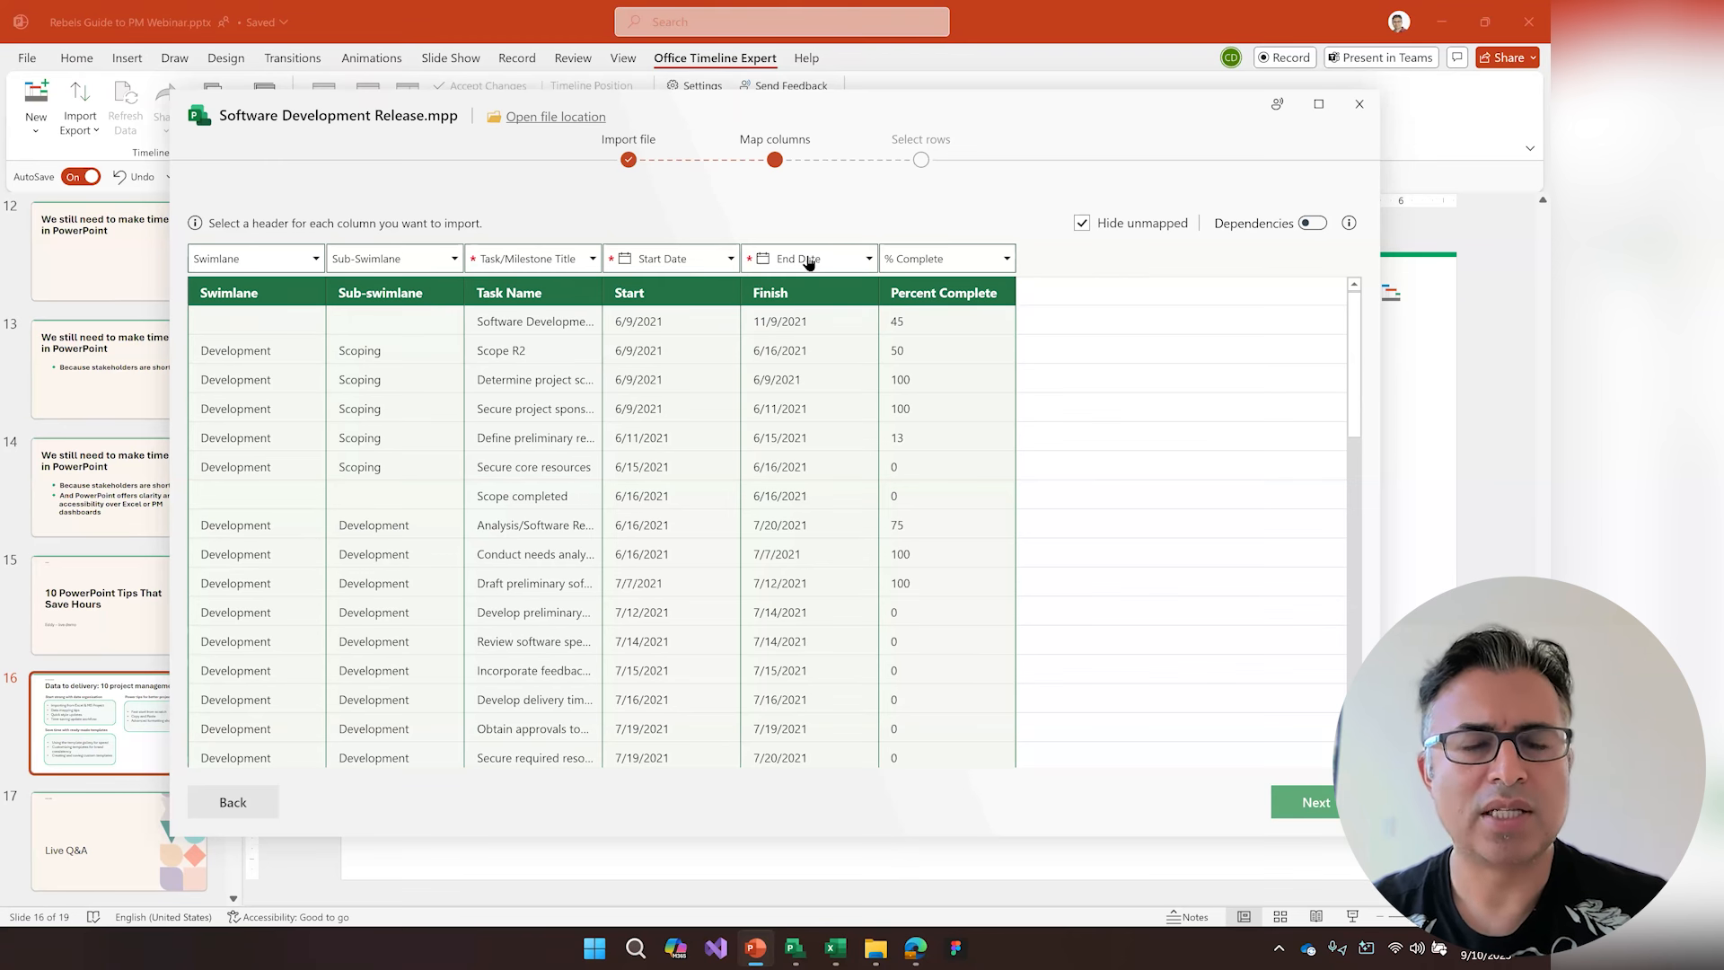
- Continue to the Select rows step and maximize the import window
{"action": "left_click", "coordinate": [1310, 802]}
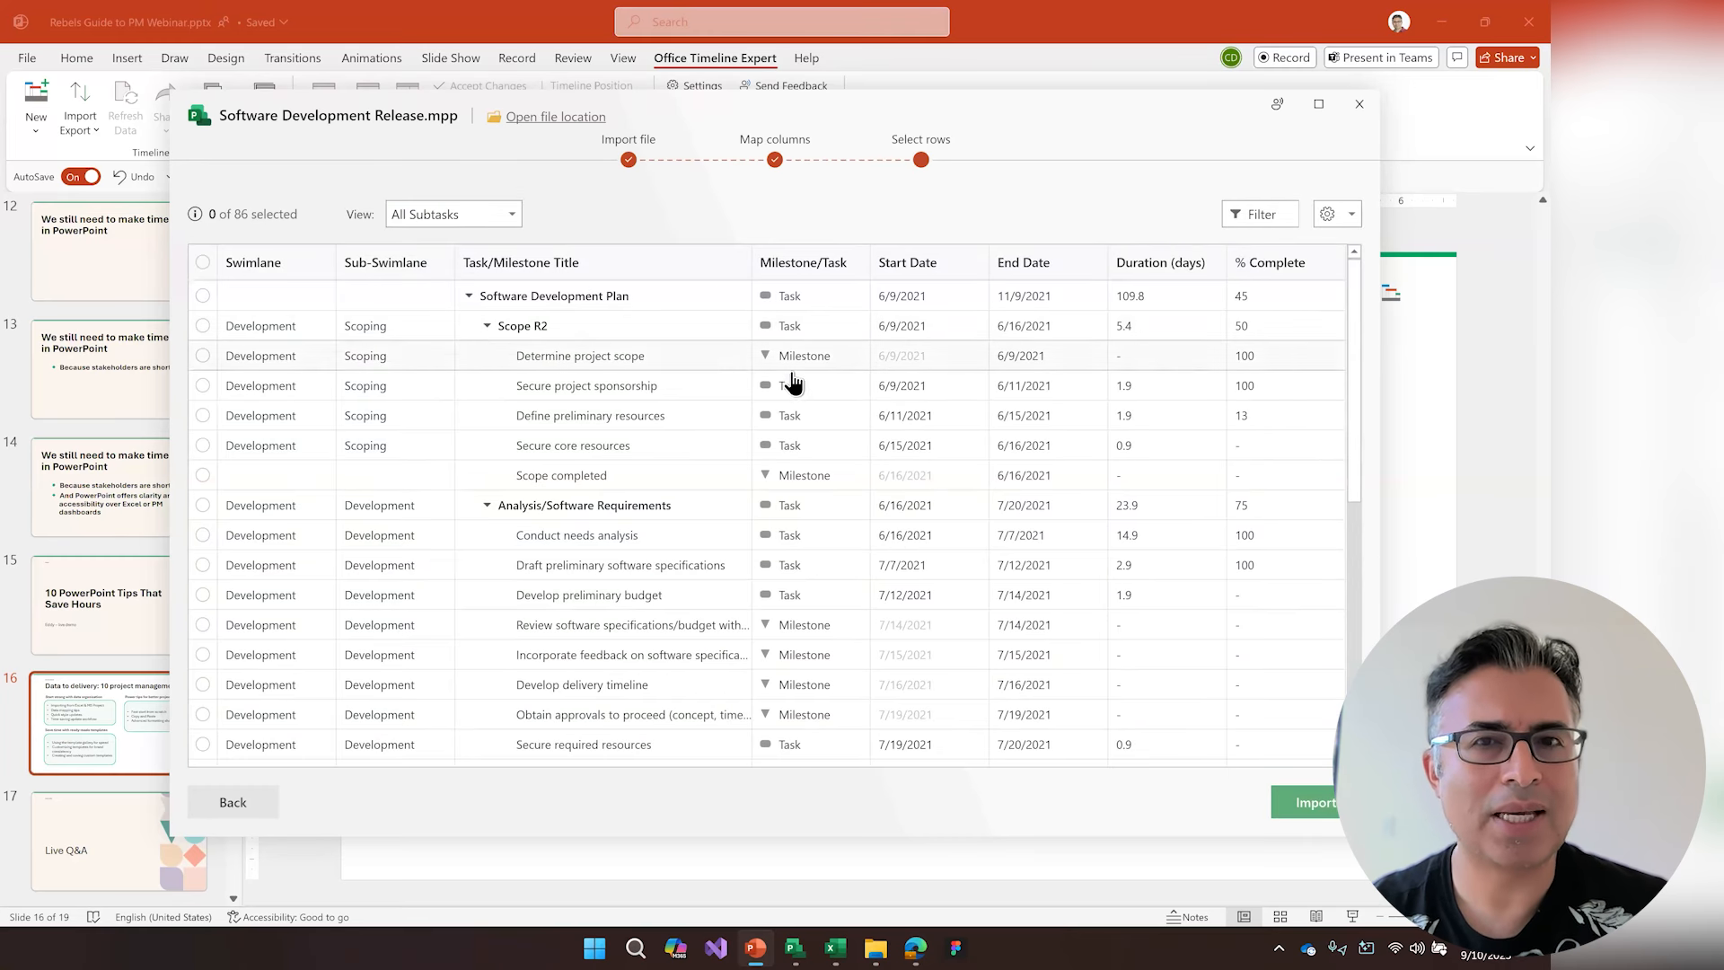
{"action": "scroll", "coordinate": [771, 396], "scroll_direction": "down", "scroll_amount": 1}
{"action": "scroll", "coordinate": [770, 396], "scroll_direction": "down", "scroll_amount": 4}
{"action": "scroll", "coordinate": [771, 396], "scroll_direction": "up", "scroll_amount": 3}
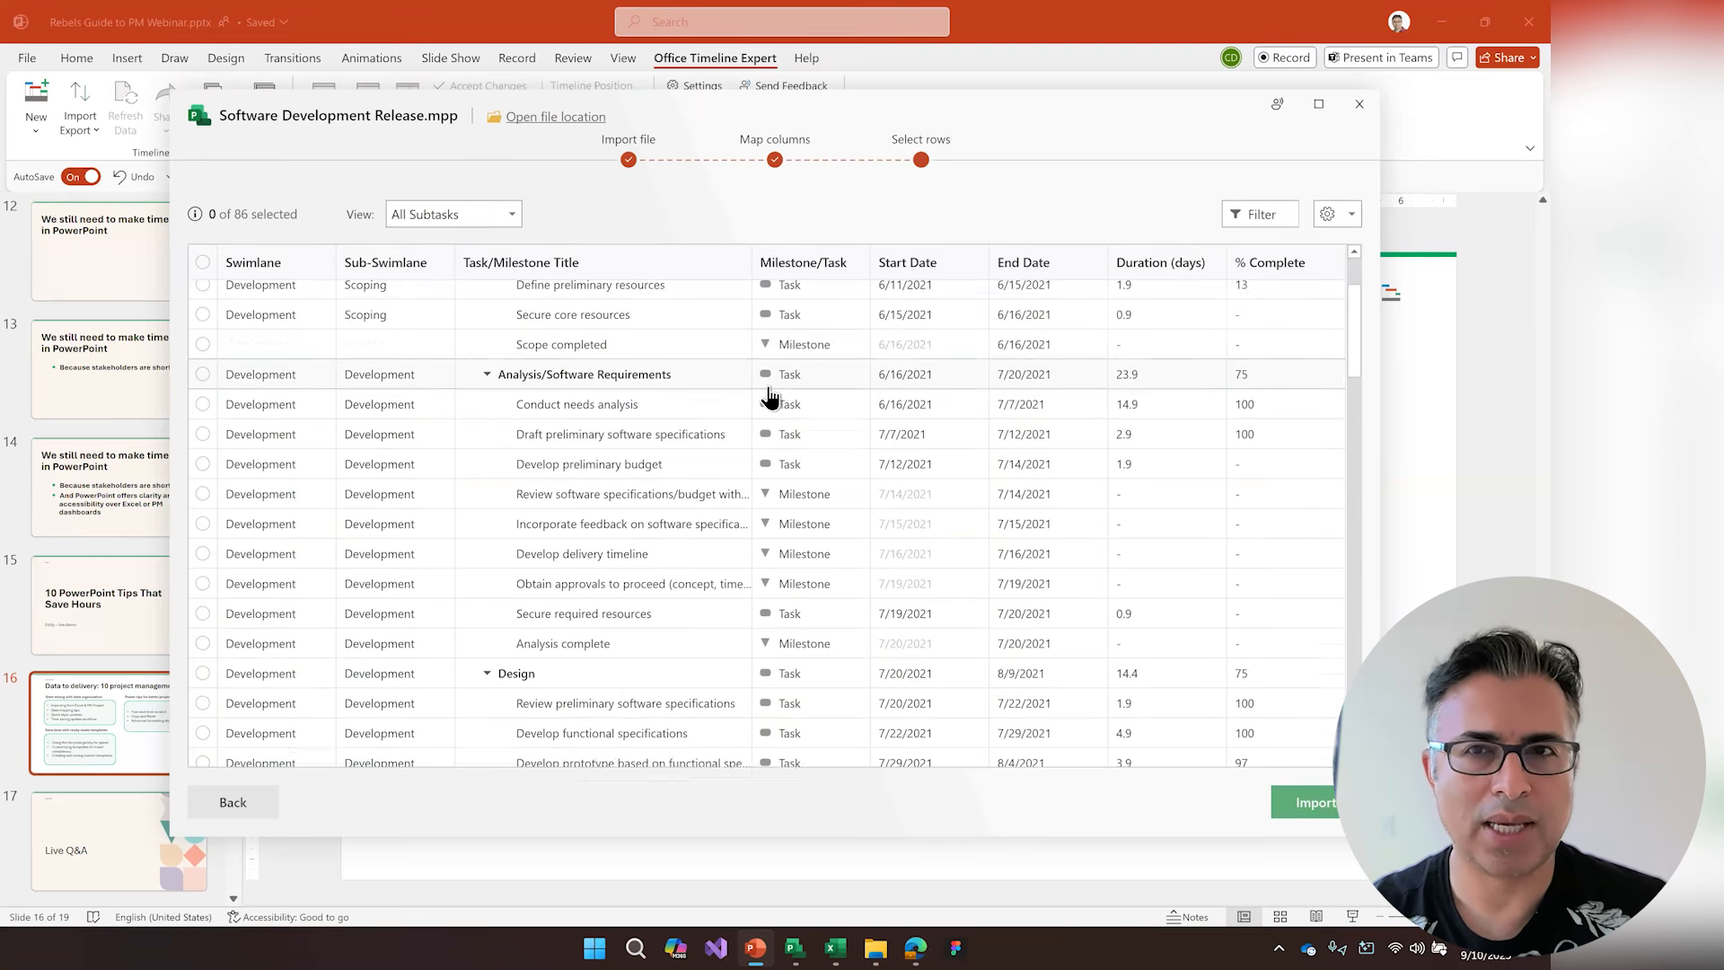
{"action": "scroll", "coordinate": [770, 396], "scroll_direction": "up", "scroll_amount": 3}
{"action": "left_click", "coordinate": [1318, 103]}
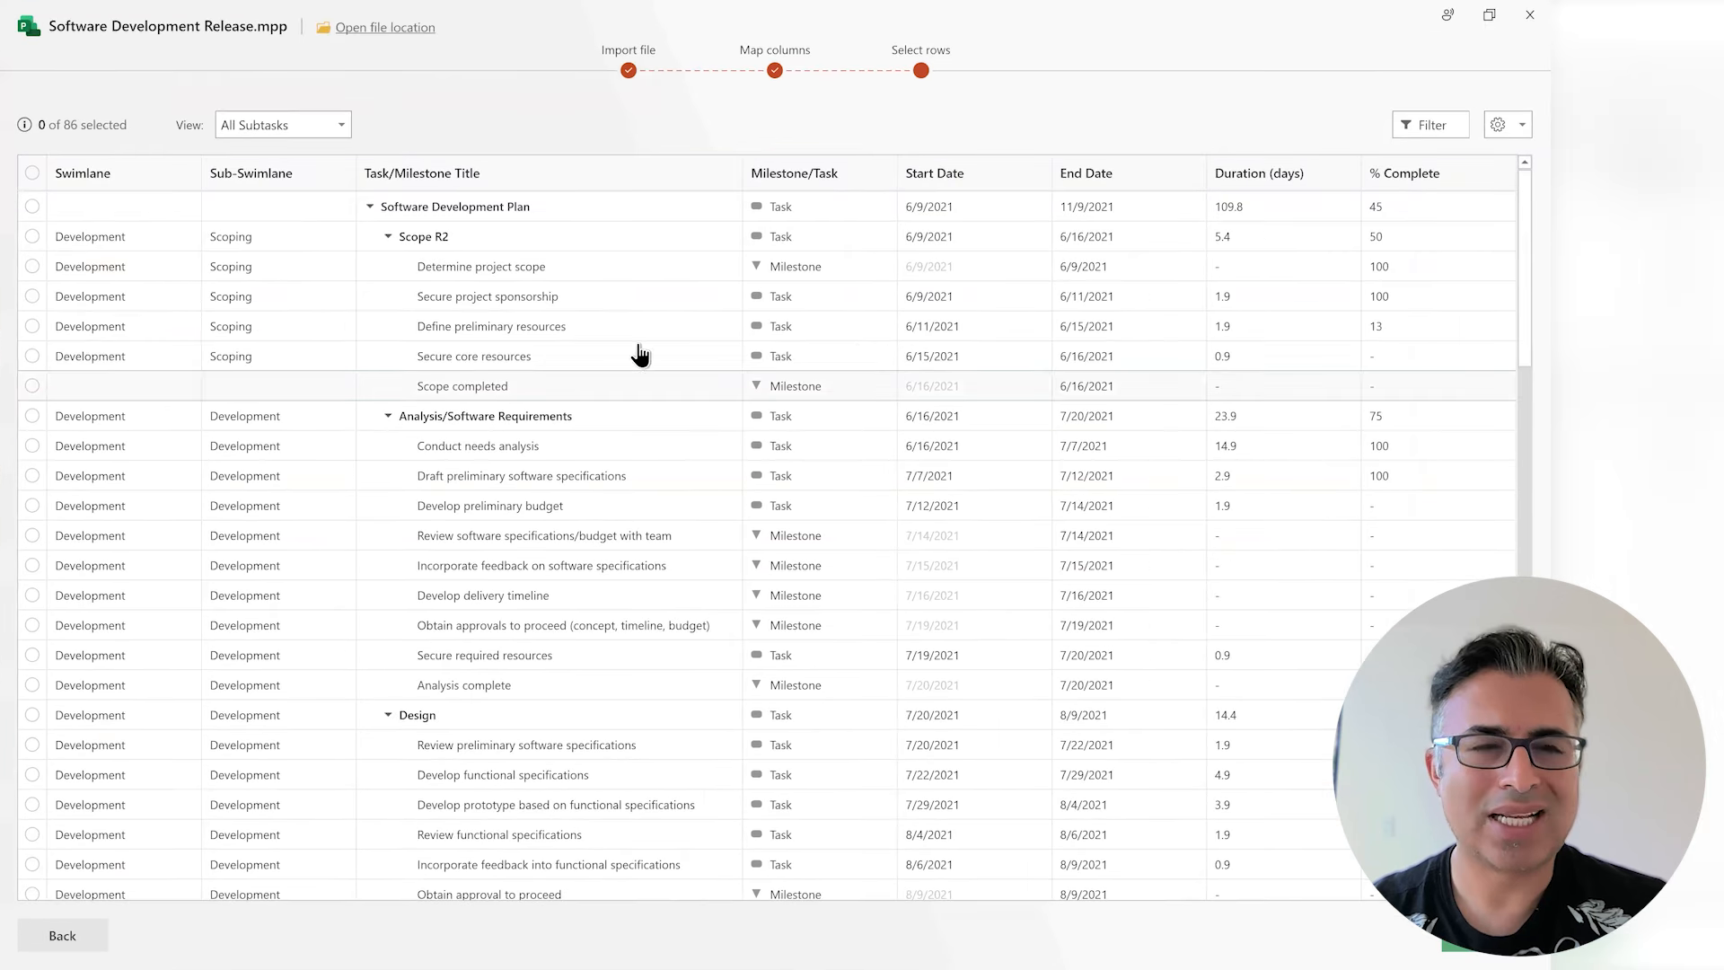
- Toggle the Scope R2, Analysis and Design groups, then include three functional-specification tasks
{"action": "left_click", "coordinate": [32, 240]}
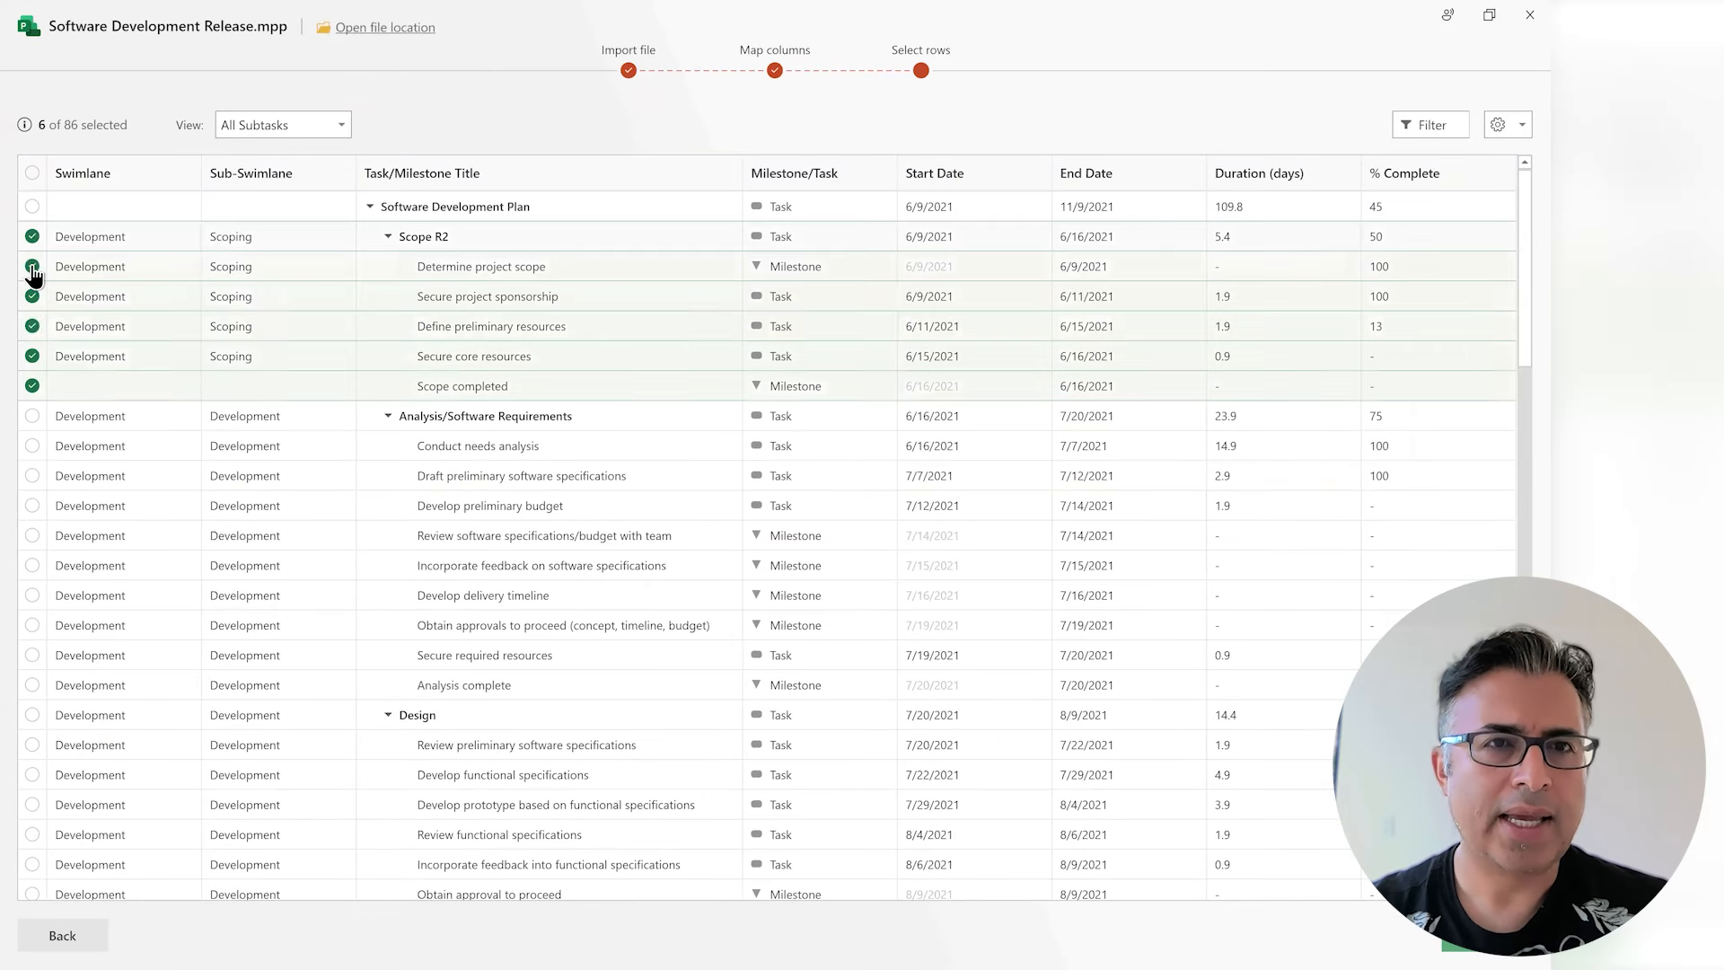
{"action": "left_click", "coordinate": [33, 418]}
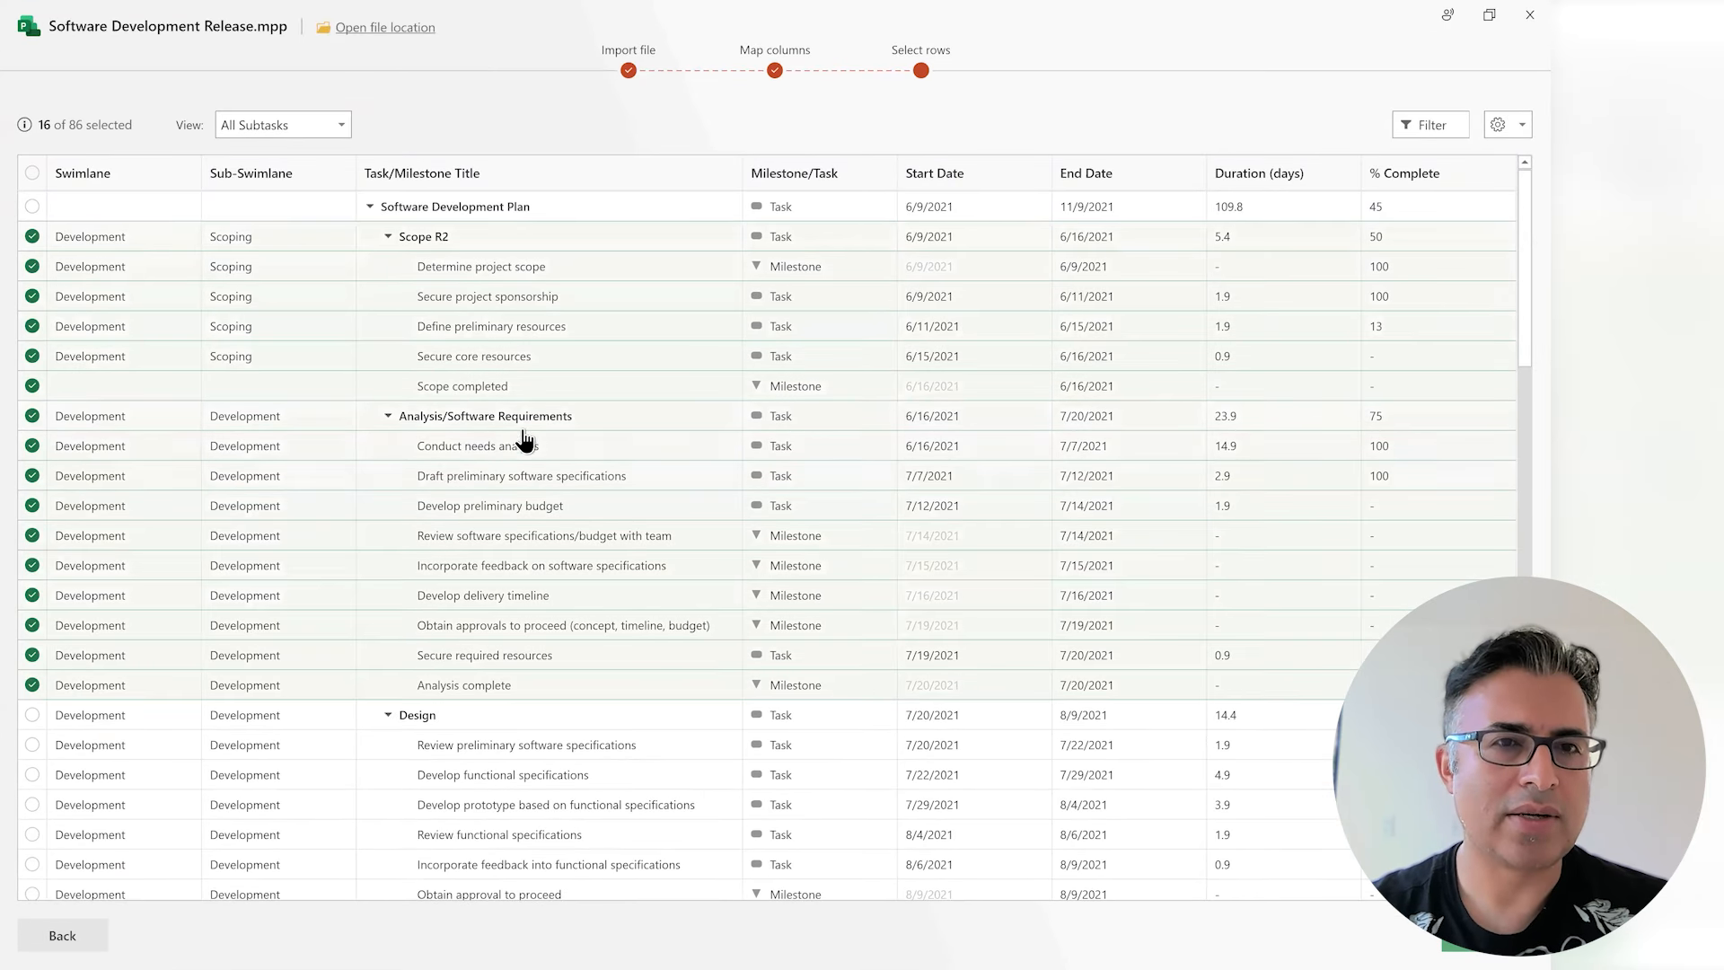
{"action": "left_click", "coordinate": [388, 417]}
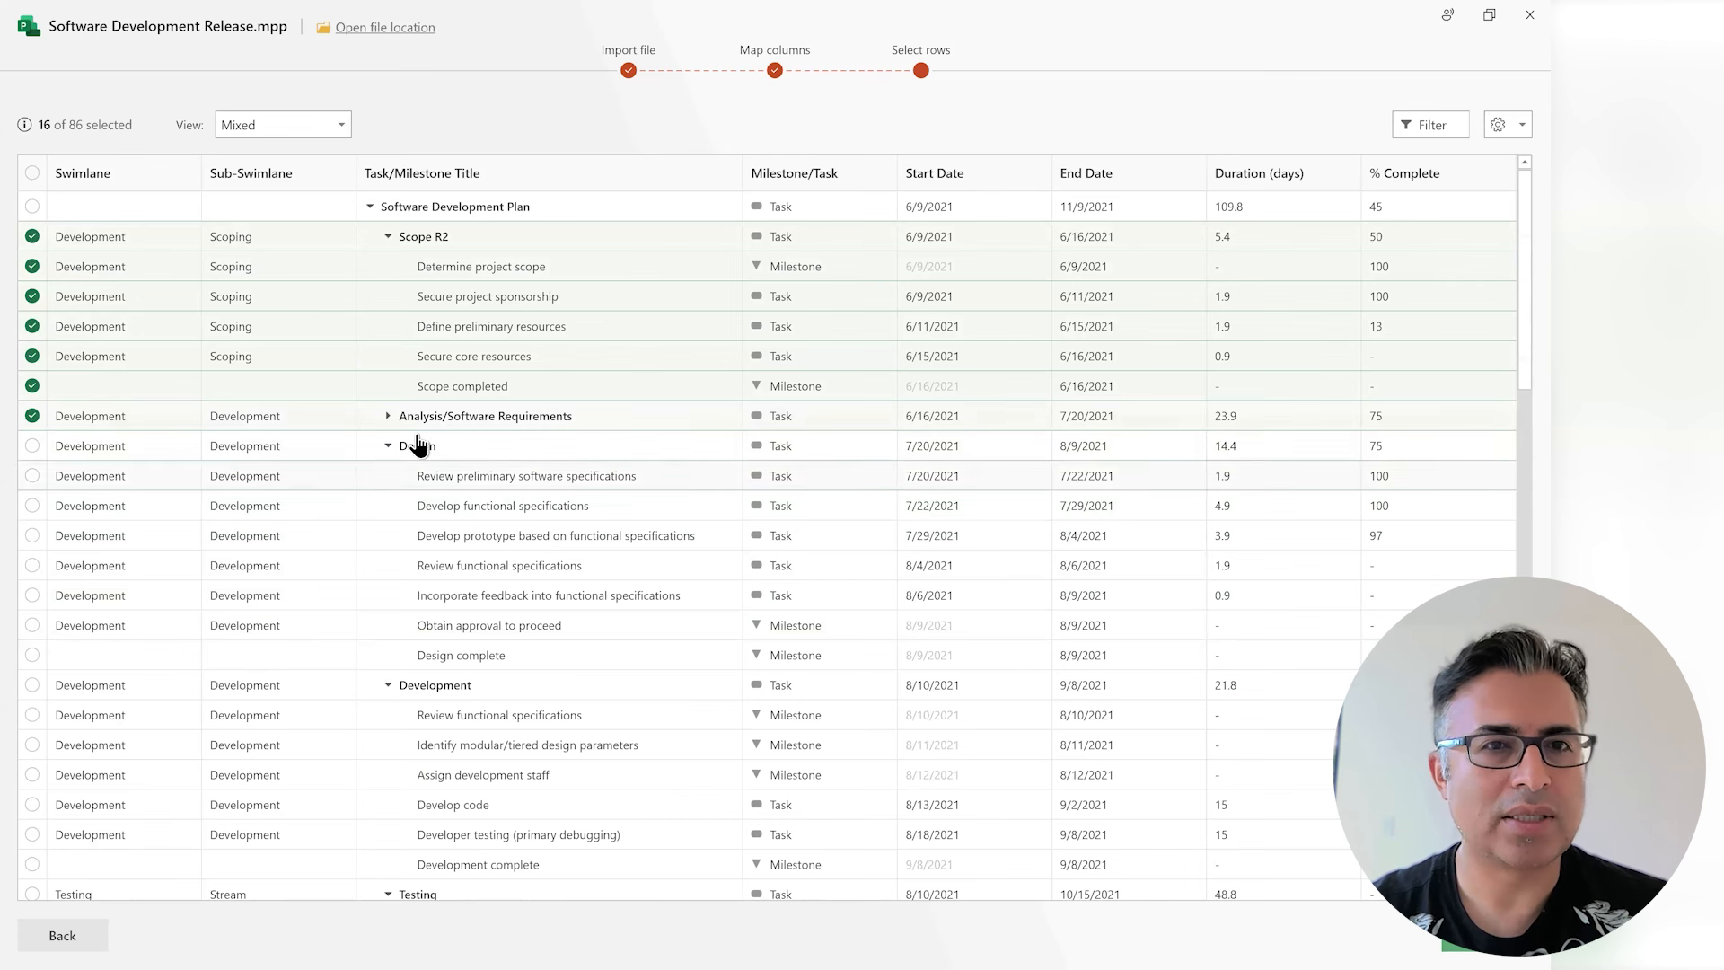
{"action": "left_click", "coordinate": [32, 447]}
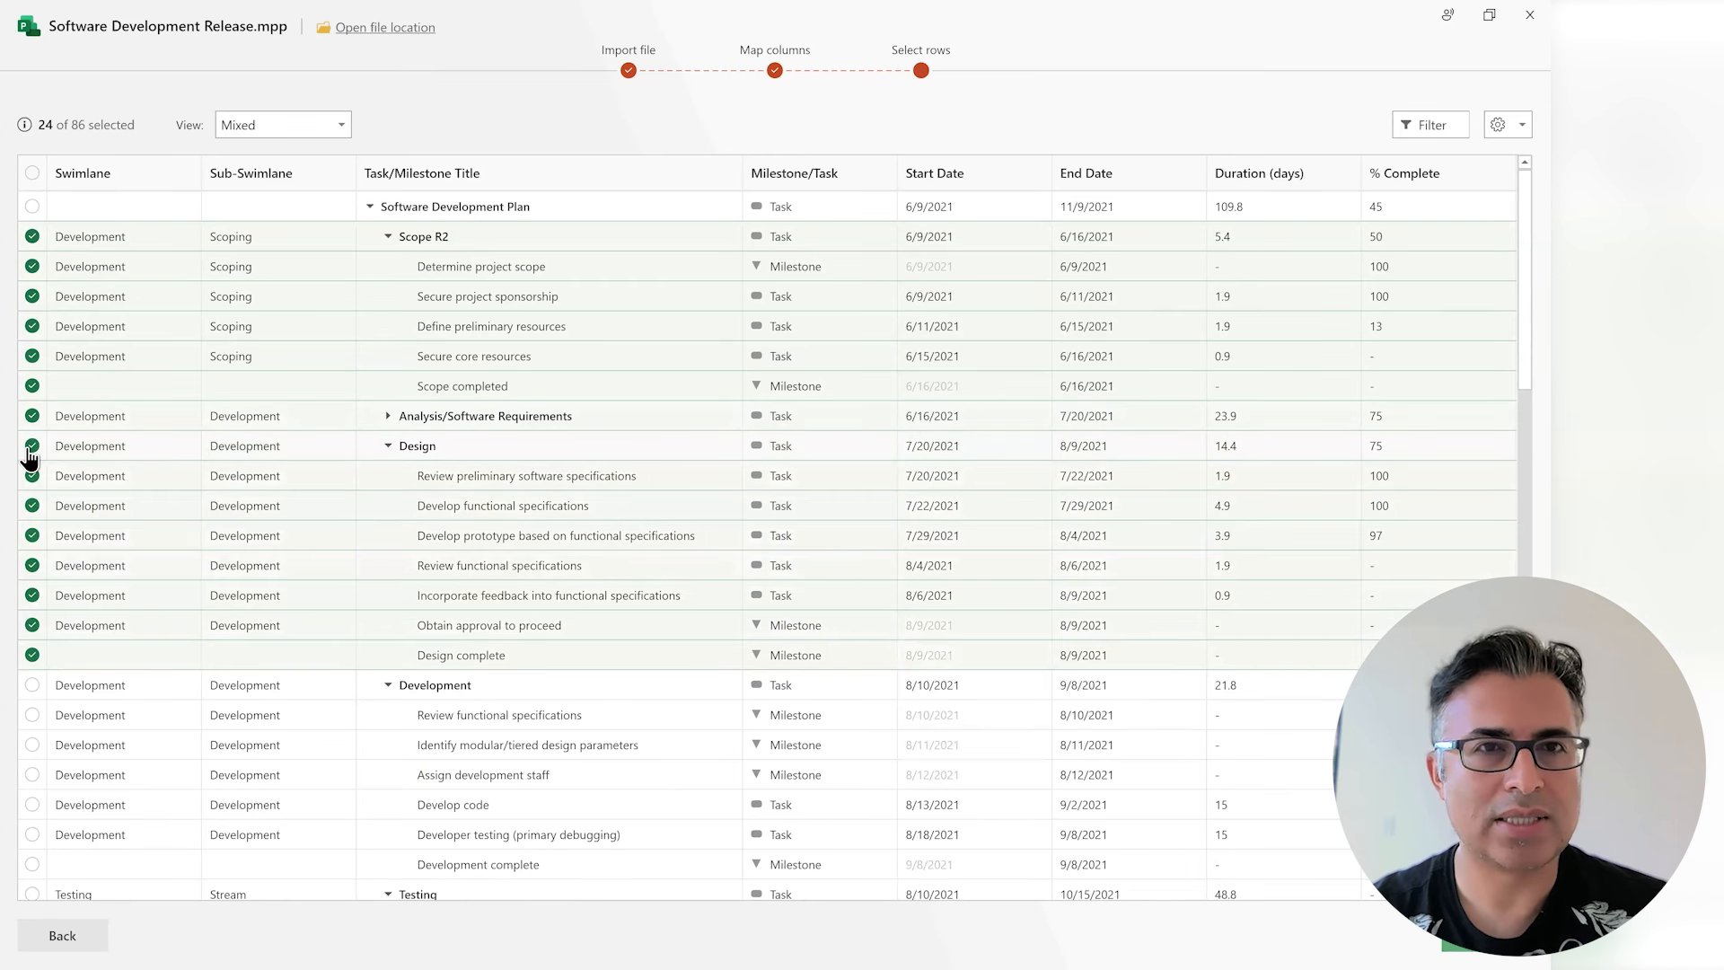
{"action": "left_click", "coordinate": [32, 447]}
{"action": "left_click", "coordinate": [33, 236]}
{"action": "left_click", "coordinate": [27, 415]}
{"action": "left_click", "coordinate": [146, 541]}
{"action": "left_click", "coordinate": [112, 576]}
{"action": "left_click", "coordinate": [111, 591]}
- Cycle the View between All Subtasks, Level 2 and Level 1, ending on All Subtasks
{"action": "left_click", "coordinate": [288, 126]}
{"action": "left_click", "coordinate": [276, 154]}
{"action": "left_click", "coordinate": [30, 174]}
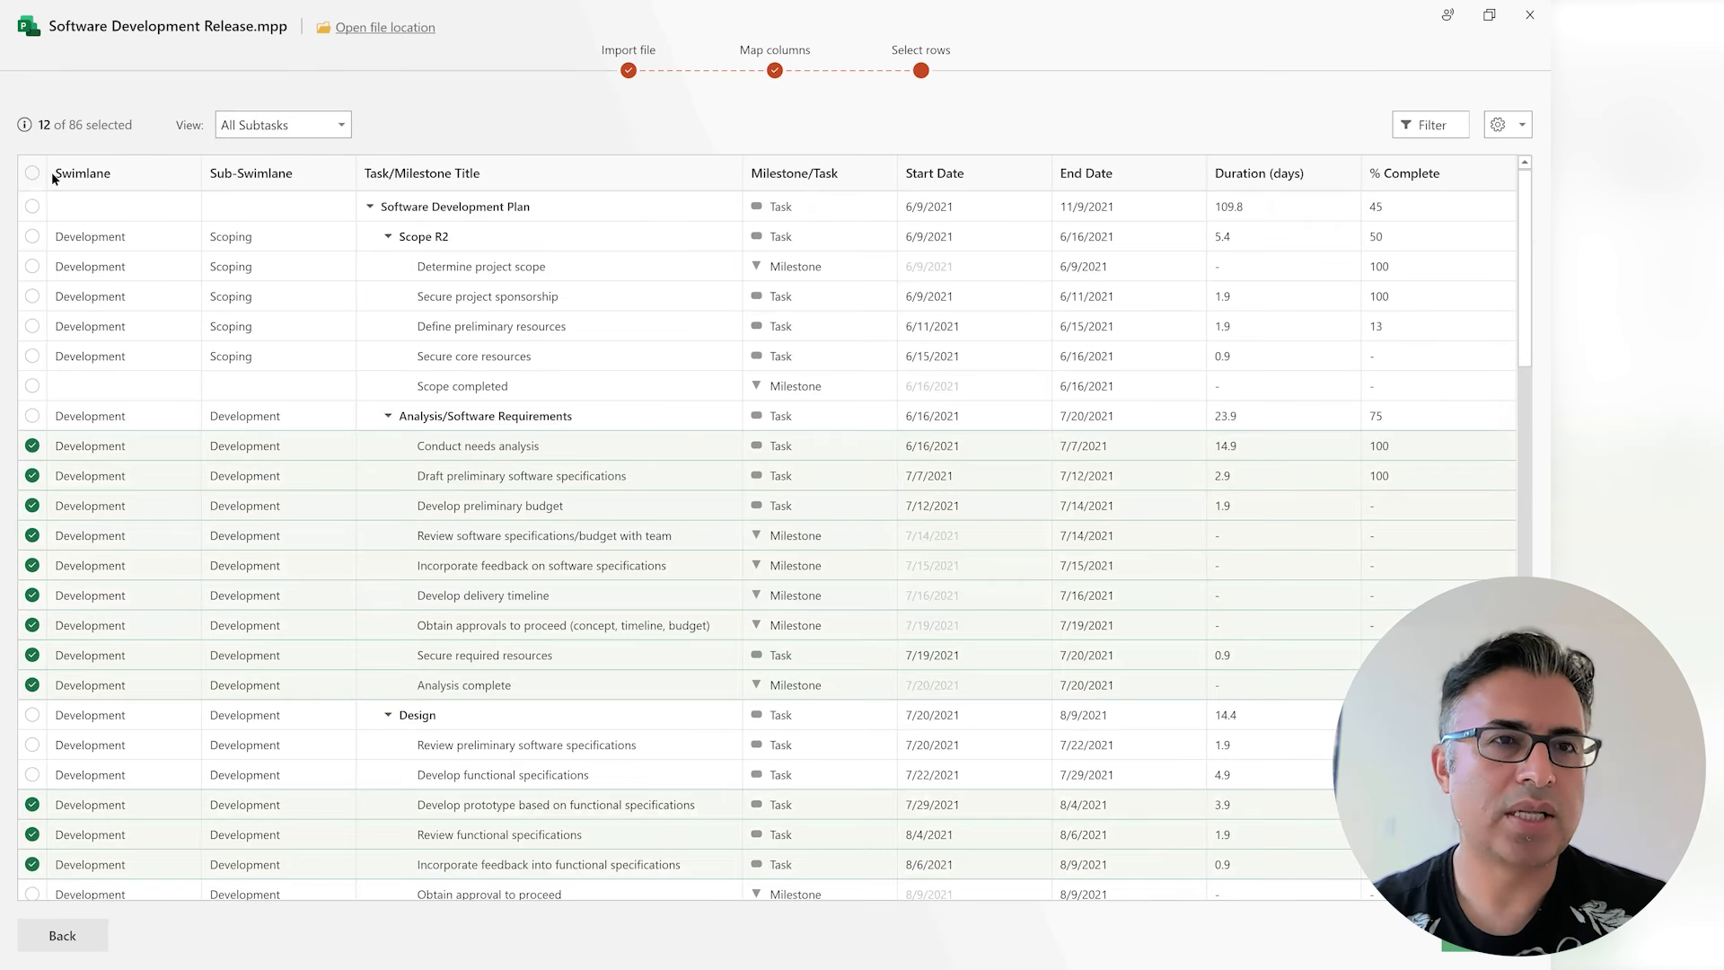
{"action": "left_click", "coordinate": [316, 126]}
{"action": "left_click", "coordinate": [278, 216]}
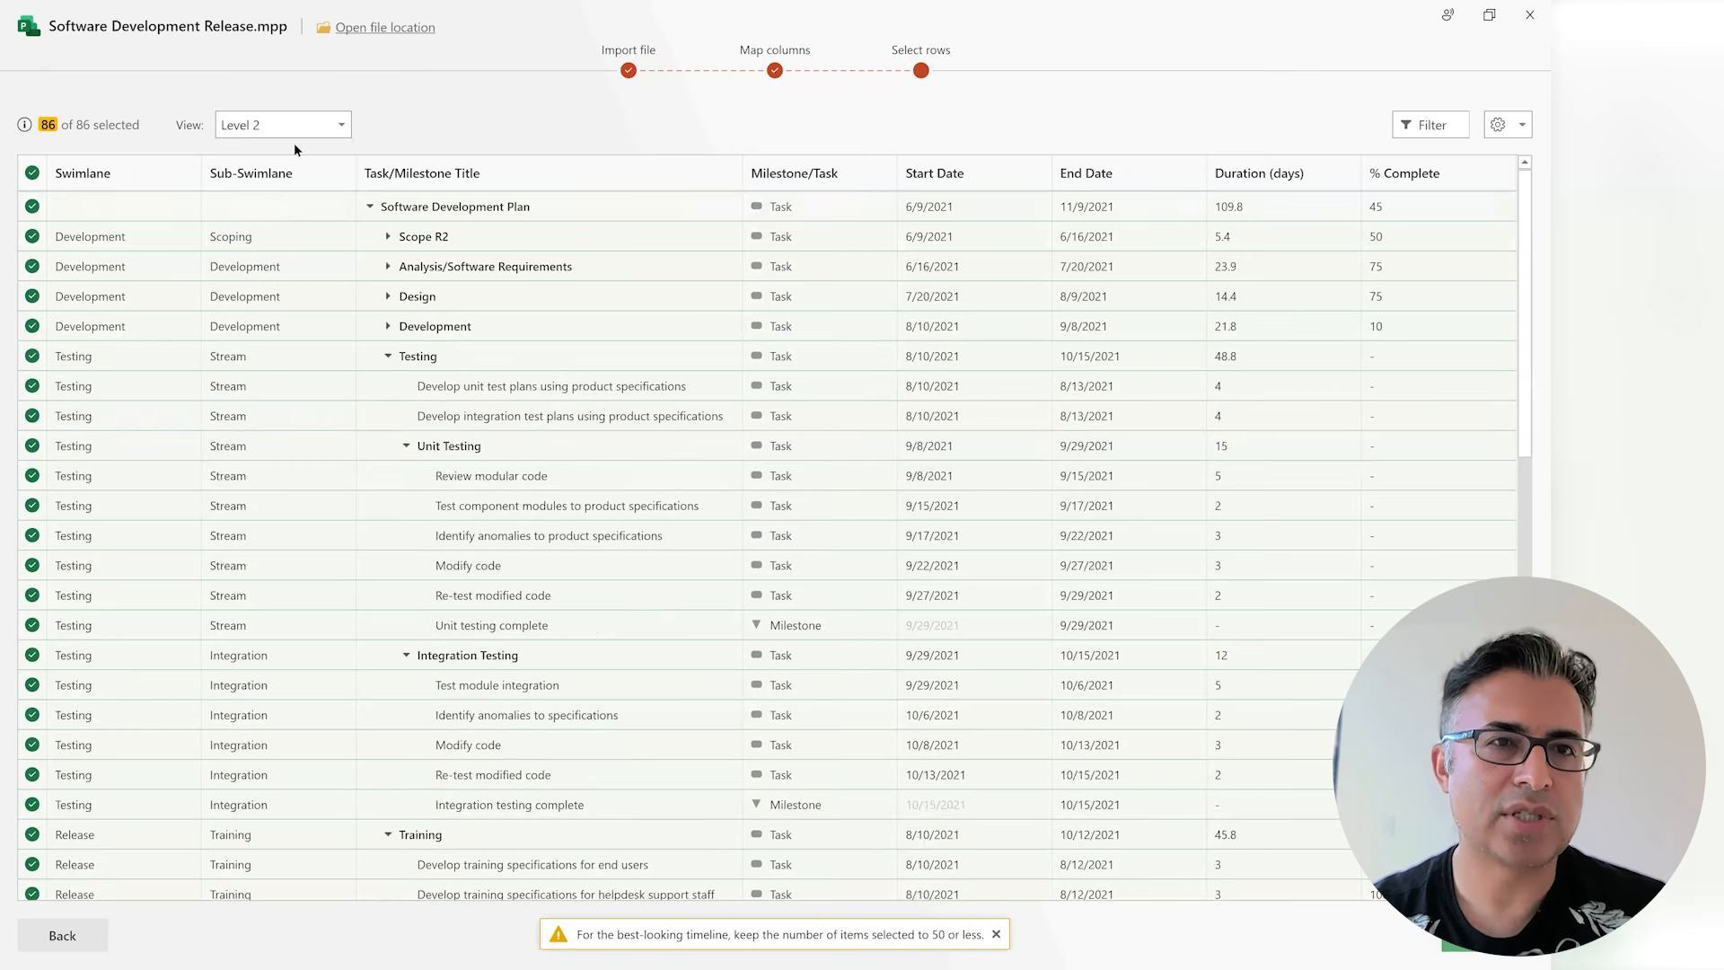
{"action": "left_click", "coordinate": [298, 124]}
{"action": "left_click", "coordinate": [278, 184]}
{"action": "left_click", "coordinate": [286, 133]}
{"action": "left_click", "coordinate": [269, 156]}
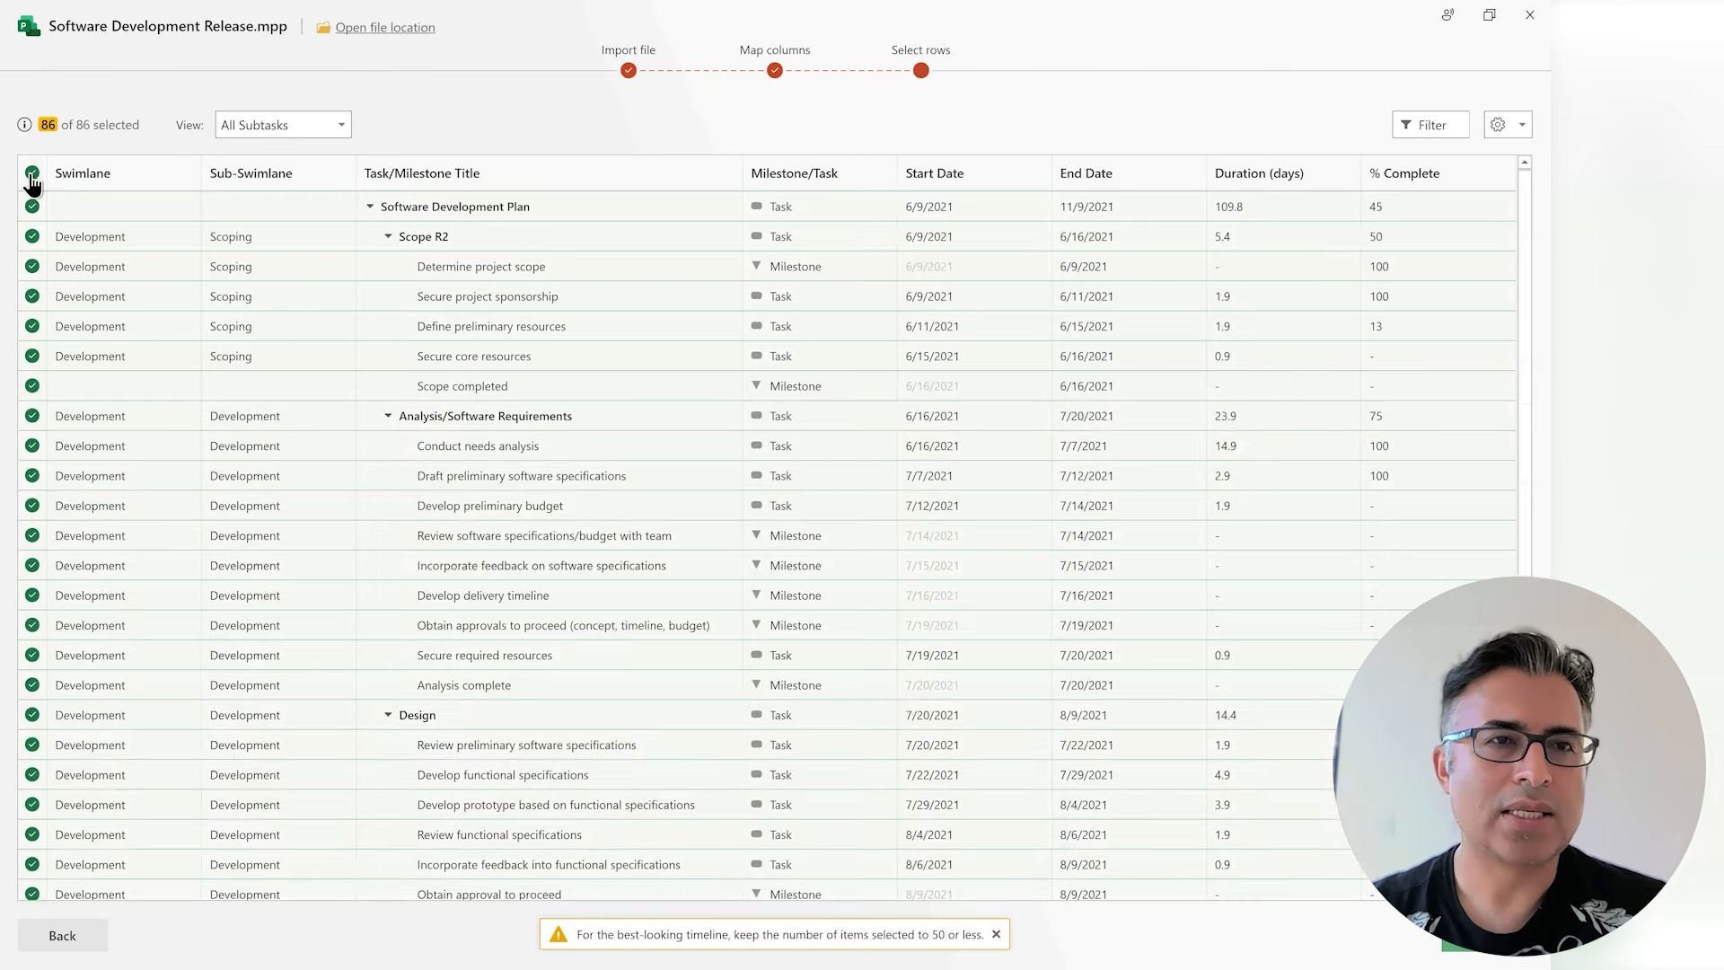
{"action": "left_click", "coordinate": [32, 175]}
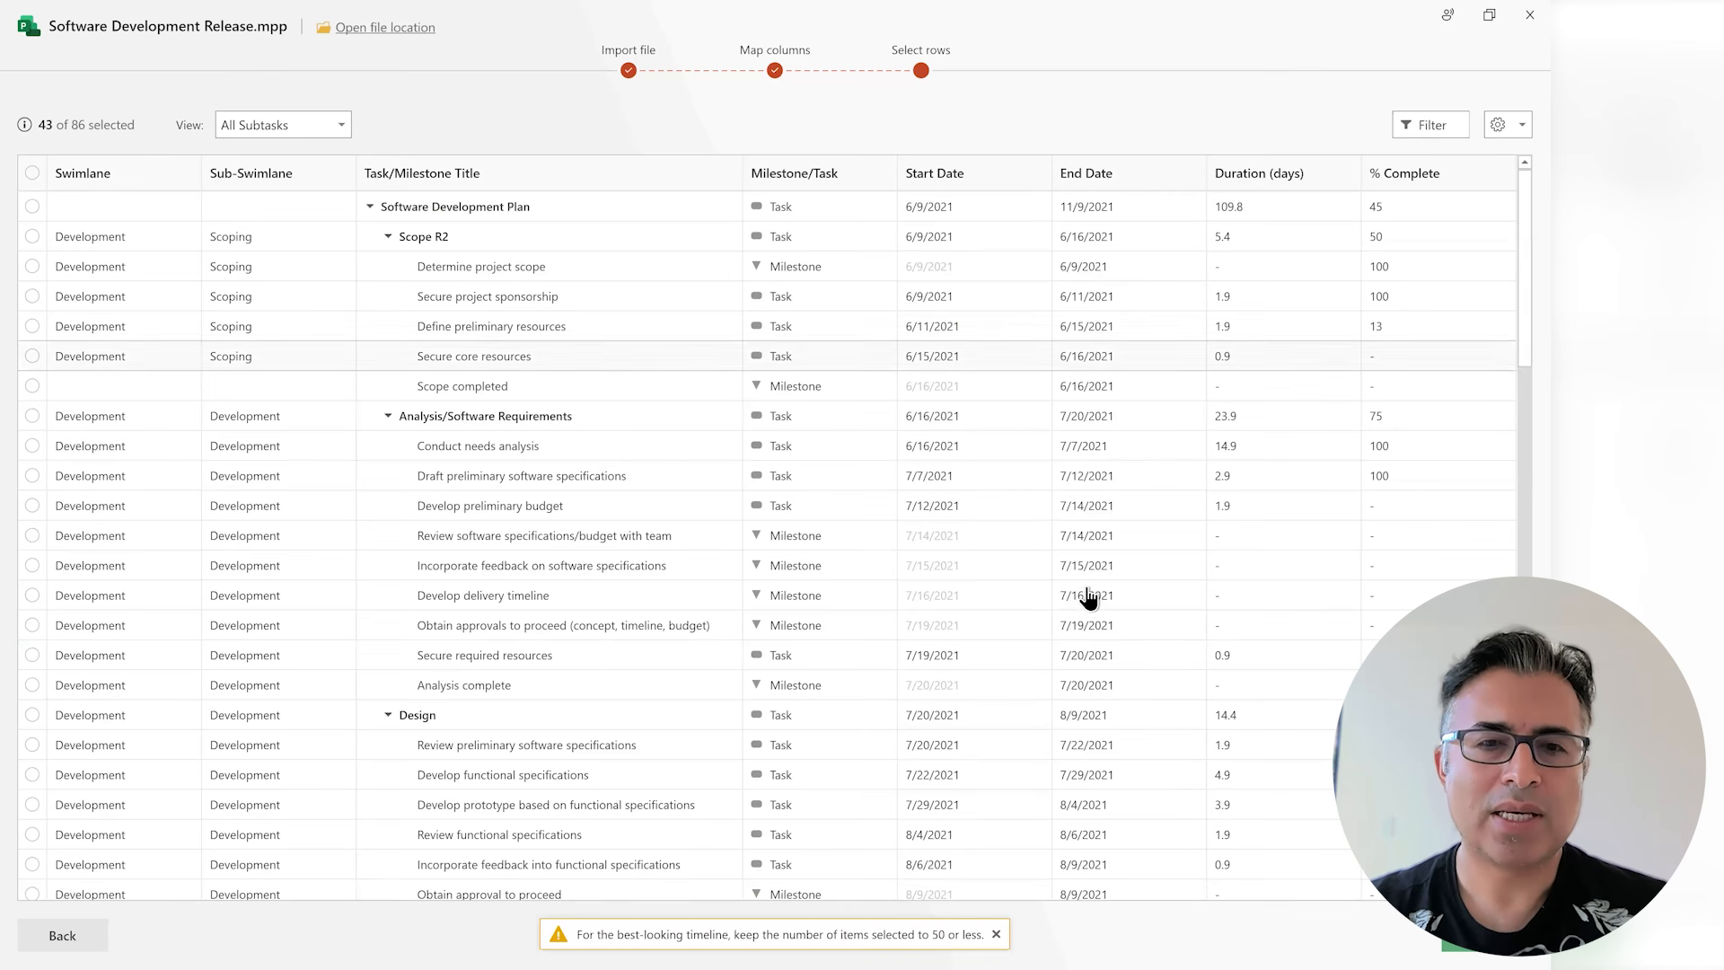
- Filter the task list to Exec Timeline equals Y
{"action": "left_click", "coordinate": [1432, 125]}
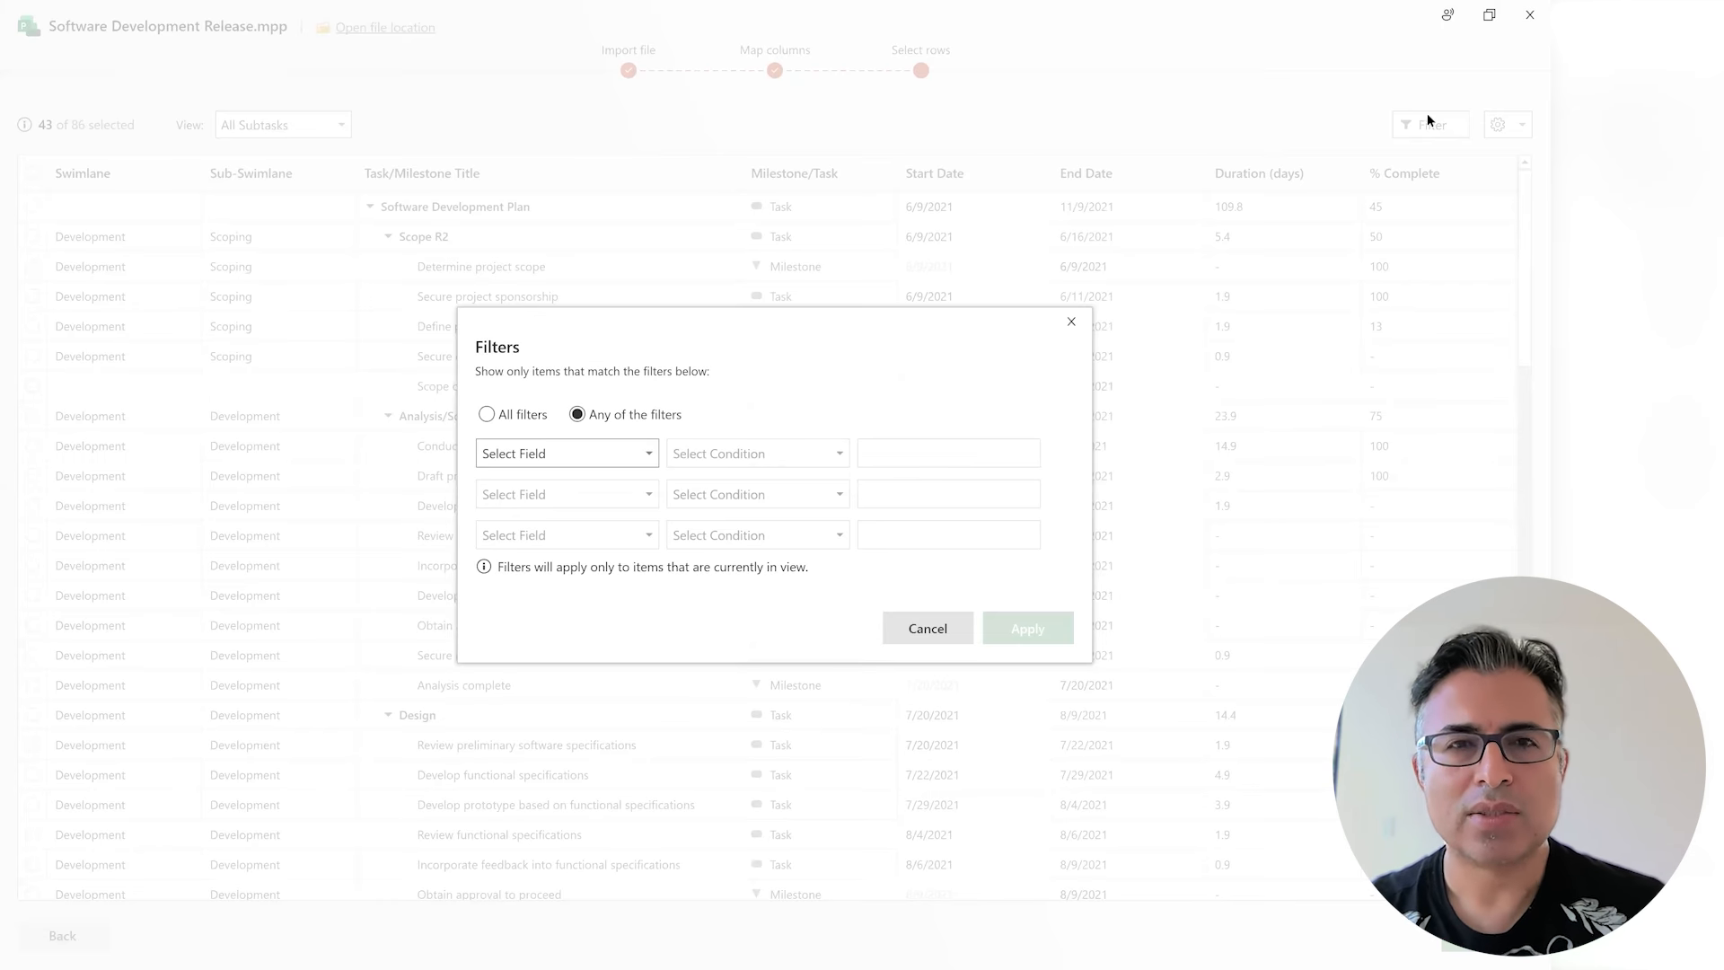
{"action": "left_click", "coordinate": [571, 458]}
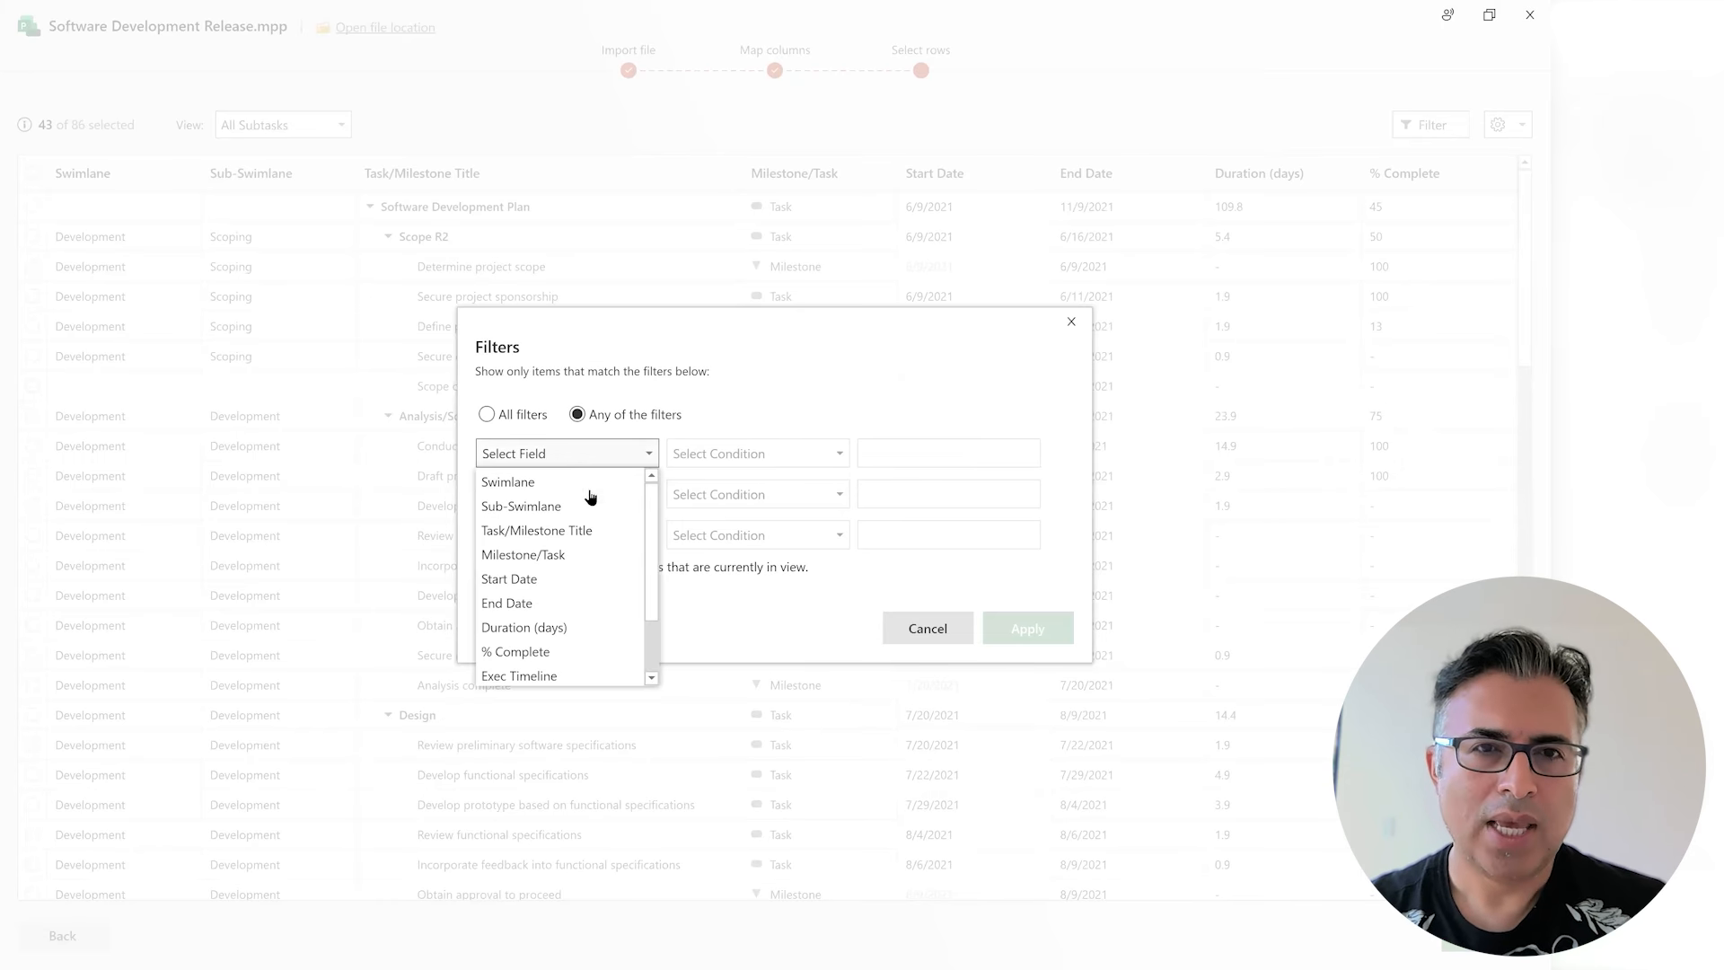
{"action": "scroll", "coordinate": [584, 575], "scroll_direction": "down", "scroll_amount": 1}
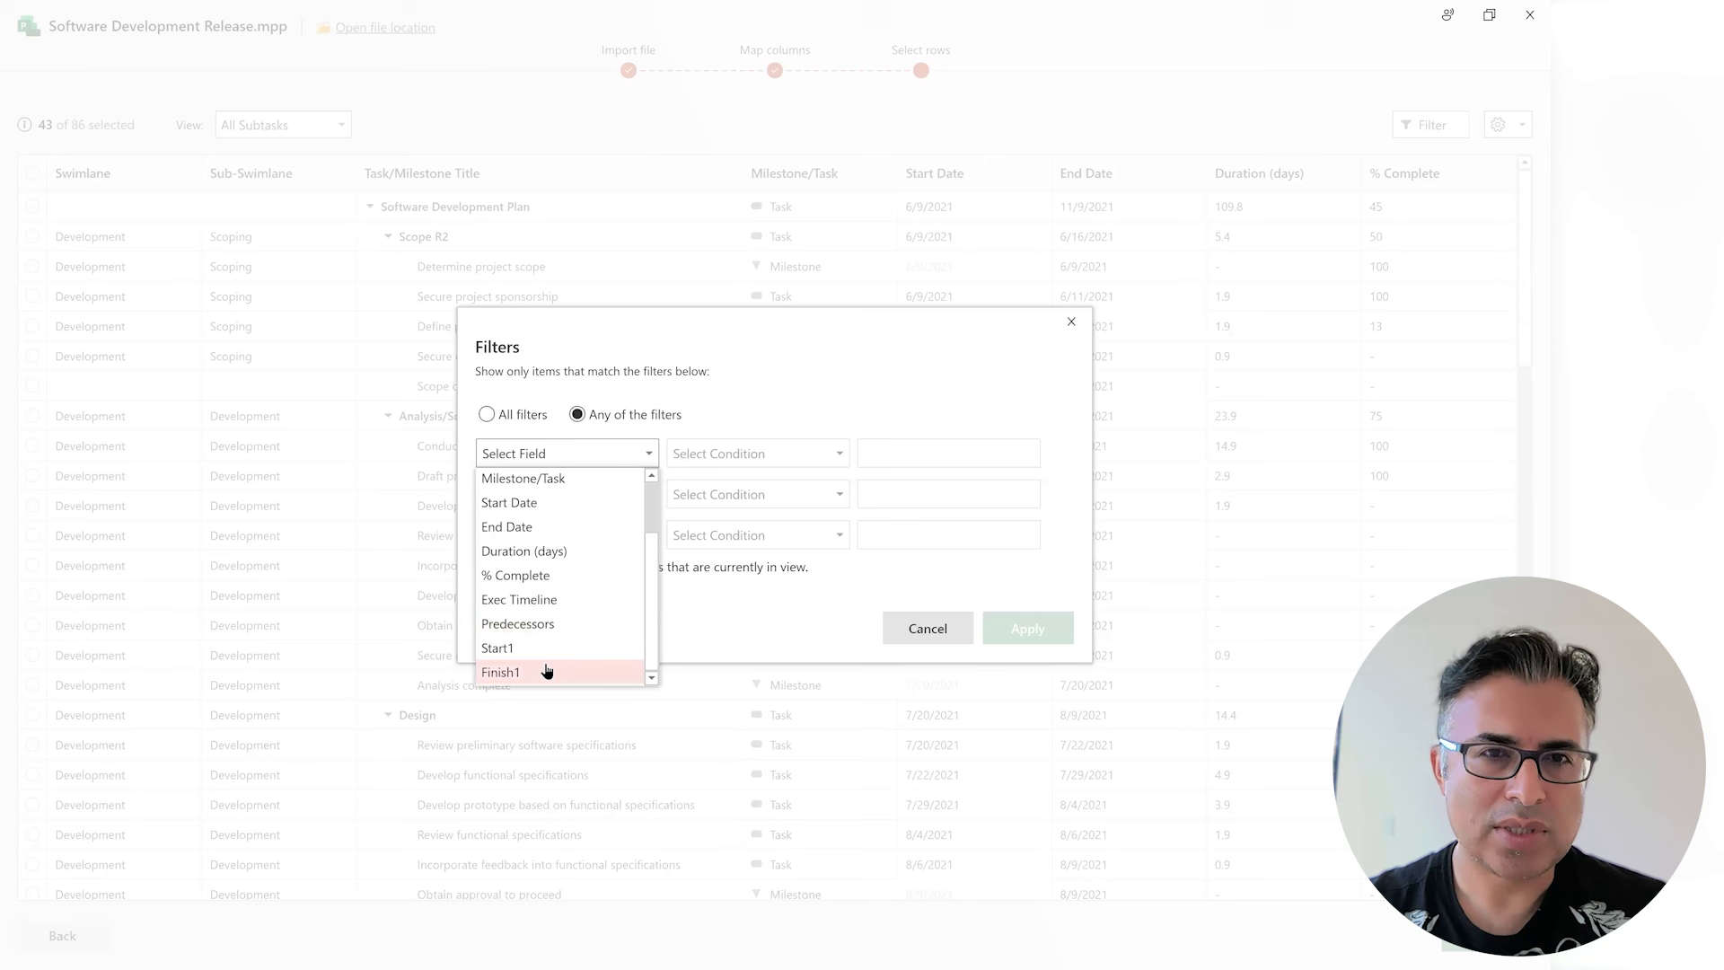
{"action": "left_click", "coordinate": [548, 600]}
{"action": "left_click", "coordinate": [721, 449]}
{"action": "key", "text": "Down"}
{"action": "left_click", "coordinate": [907, 454]}
{"action": "type", "text": "Y"}
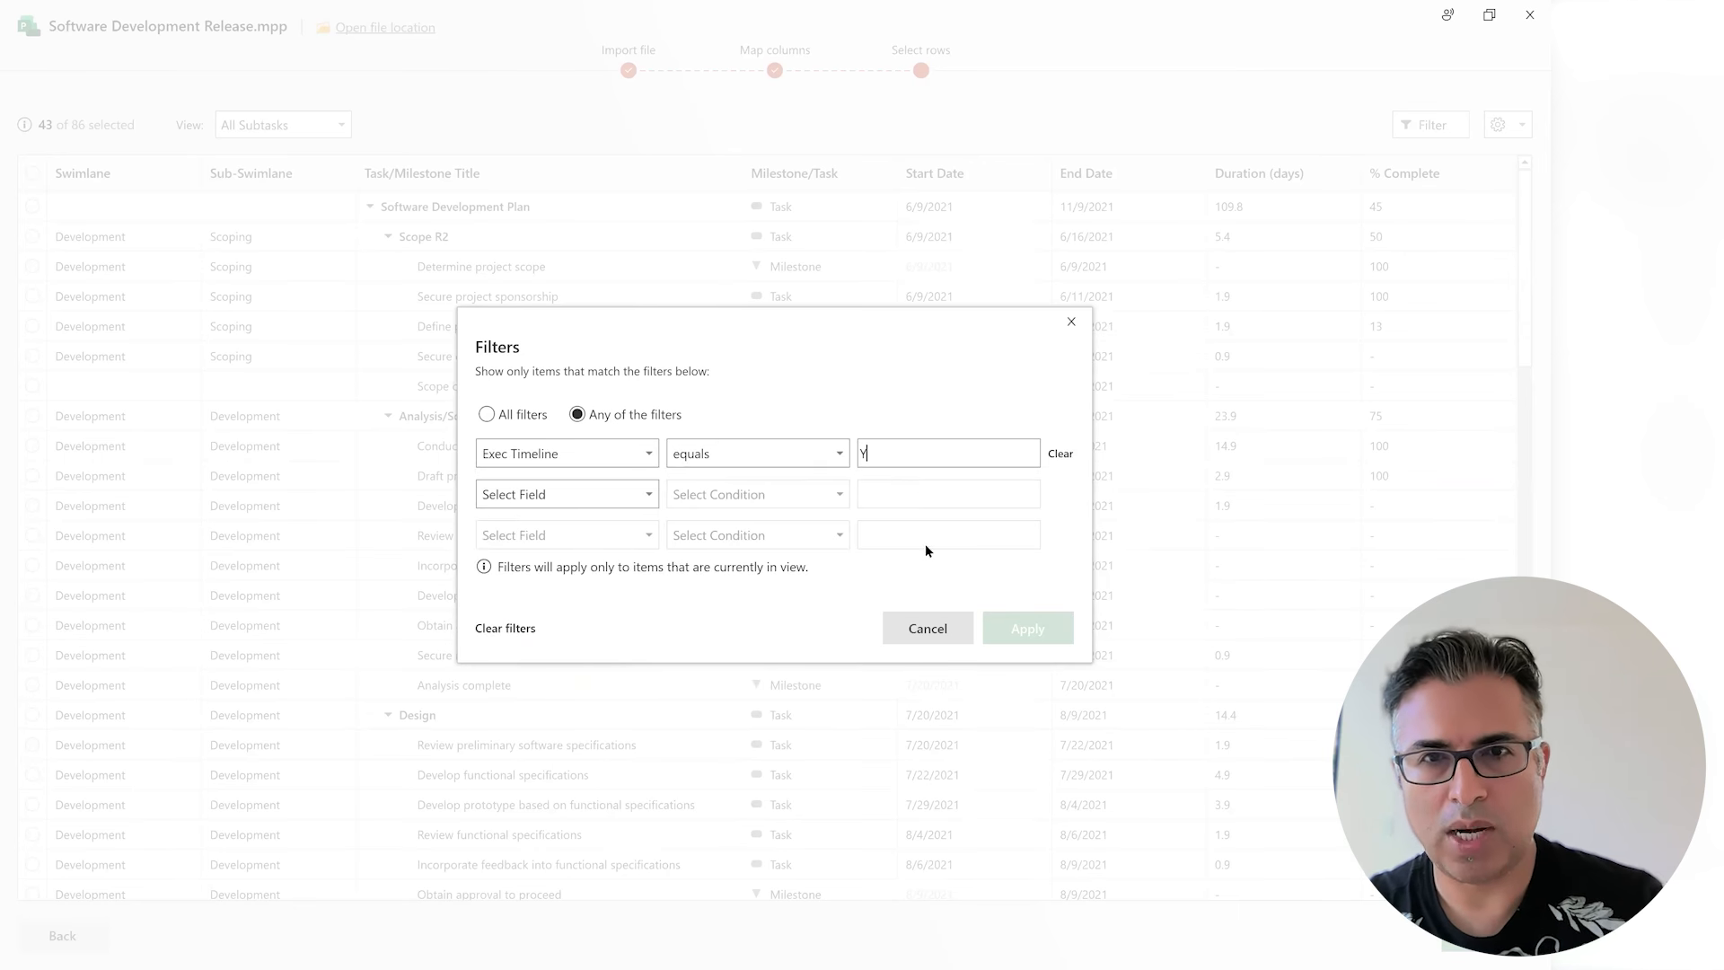
{"action": "left_click", "coordinate": [1028, 629]}
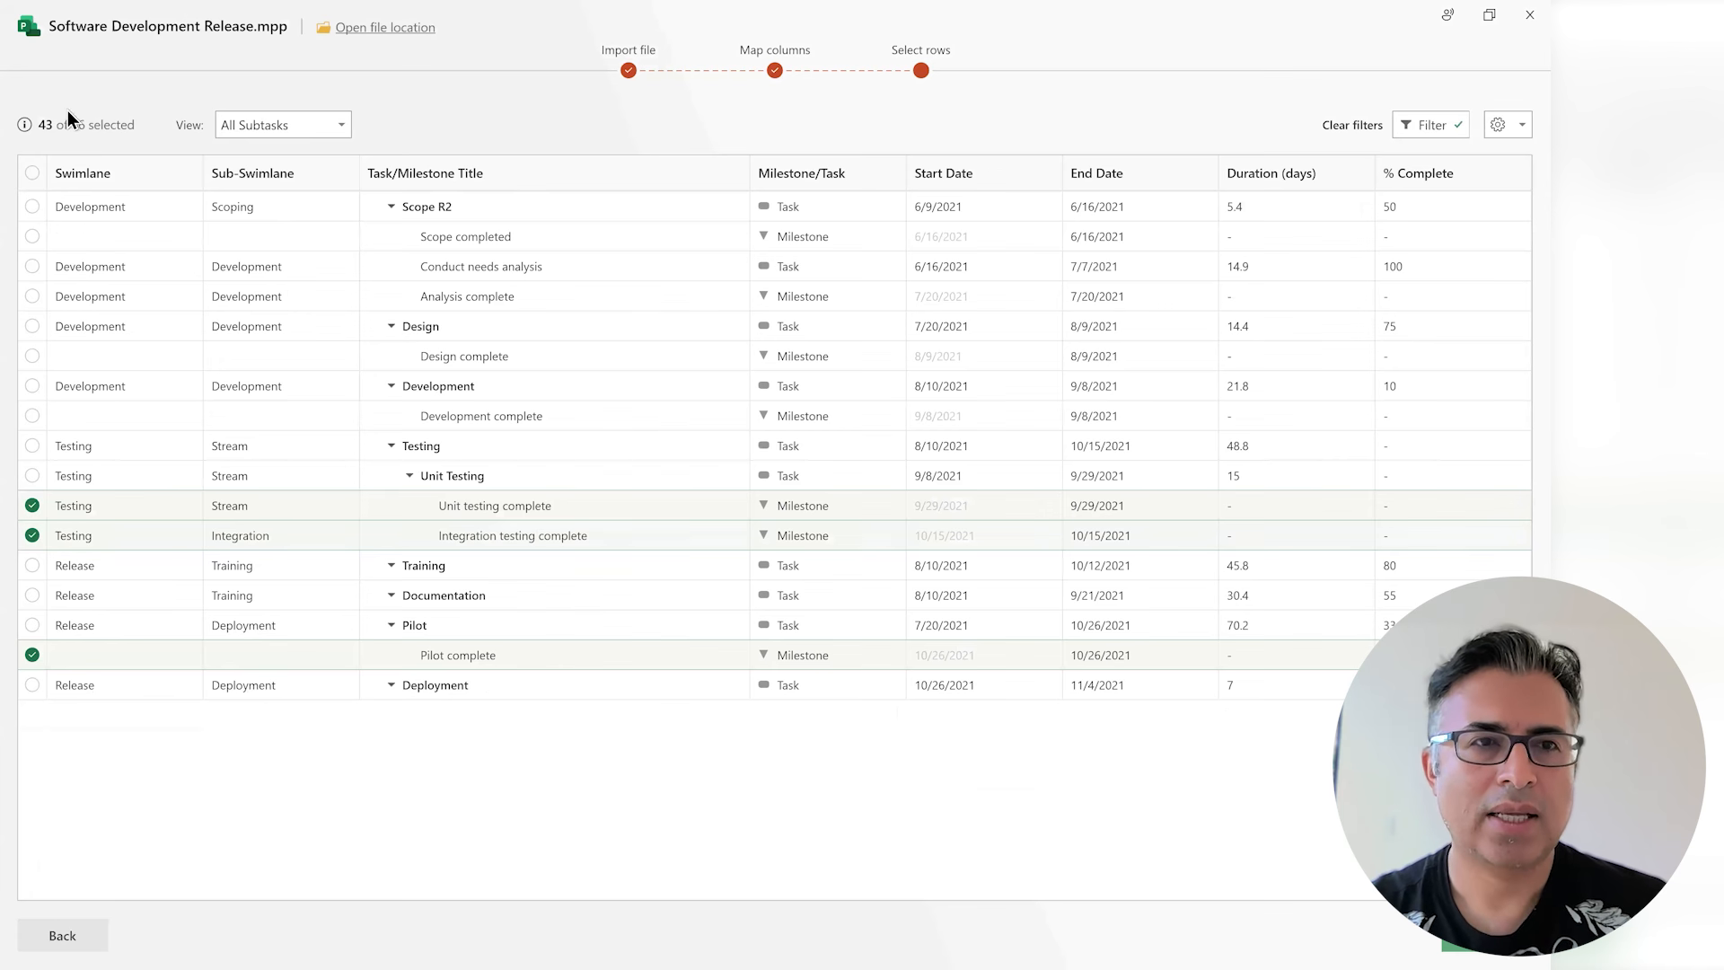
- Select all rows under All Subtasks, then clear the filter and deselect every row
{"action": "left_click", "coordinate": [32, 173]}
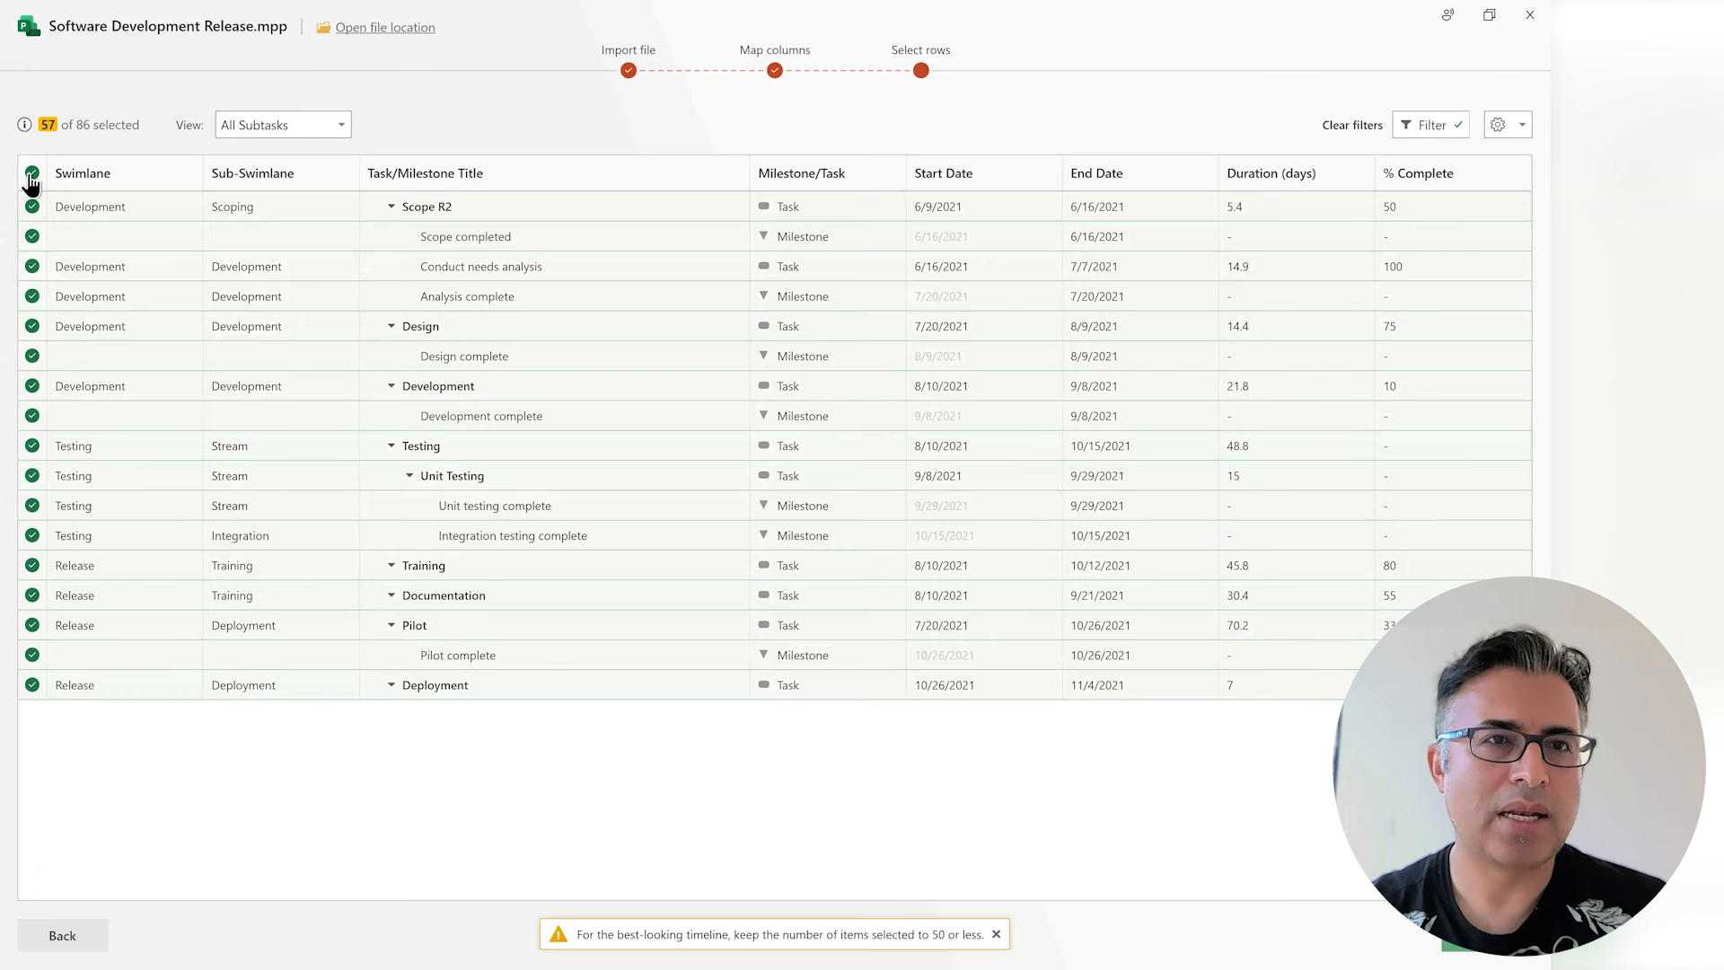
{"action": "left_click", "coordinate": [281, 127]}
{"action": "left_click", "coordinate": [276, 160]}
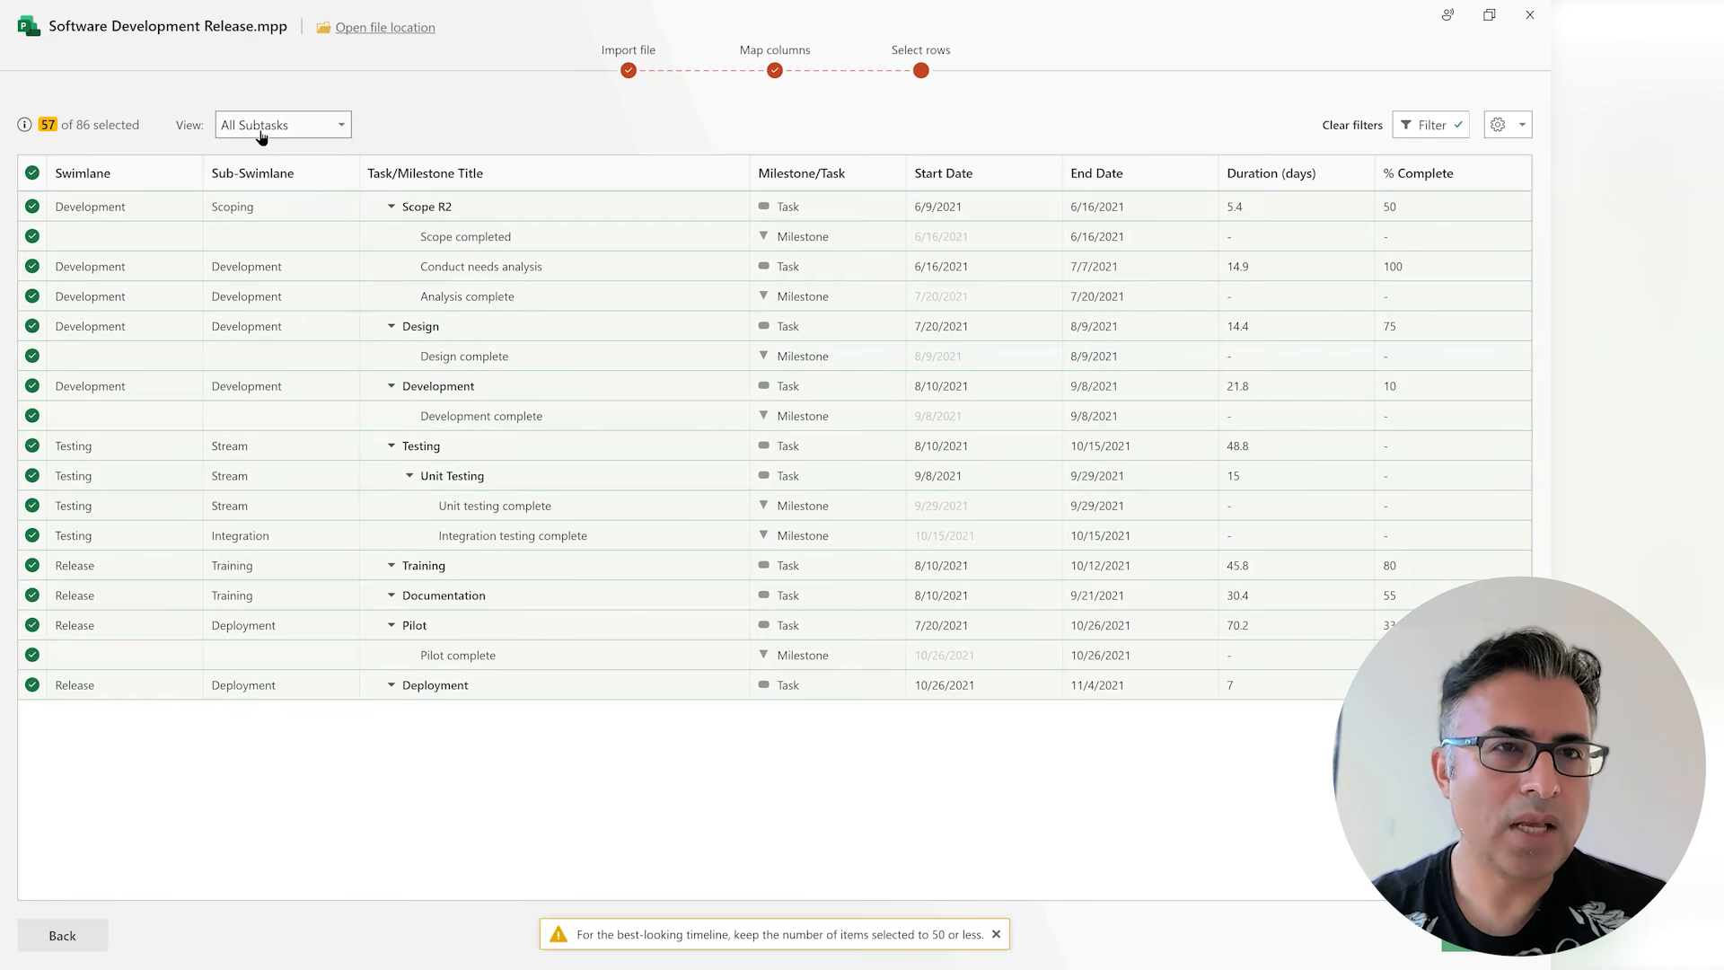
{"action": "left_click", "coordinate": [1351, 125]}
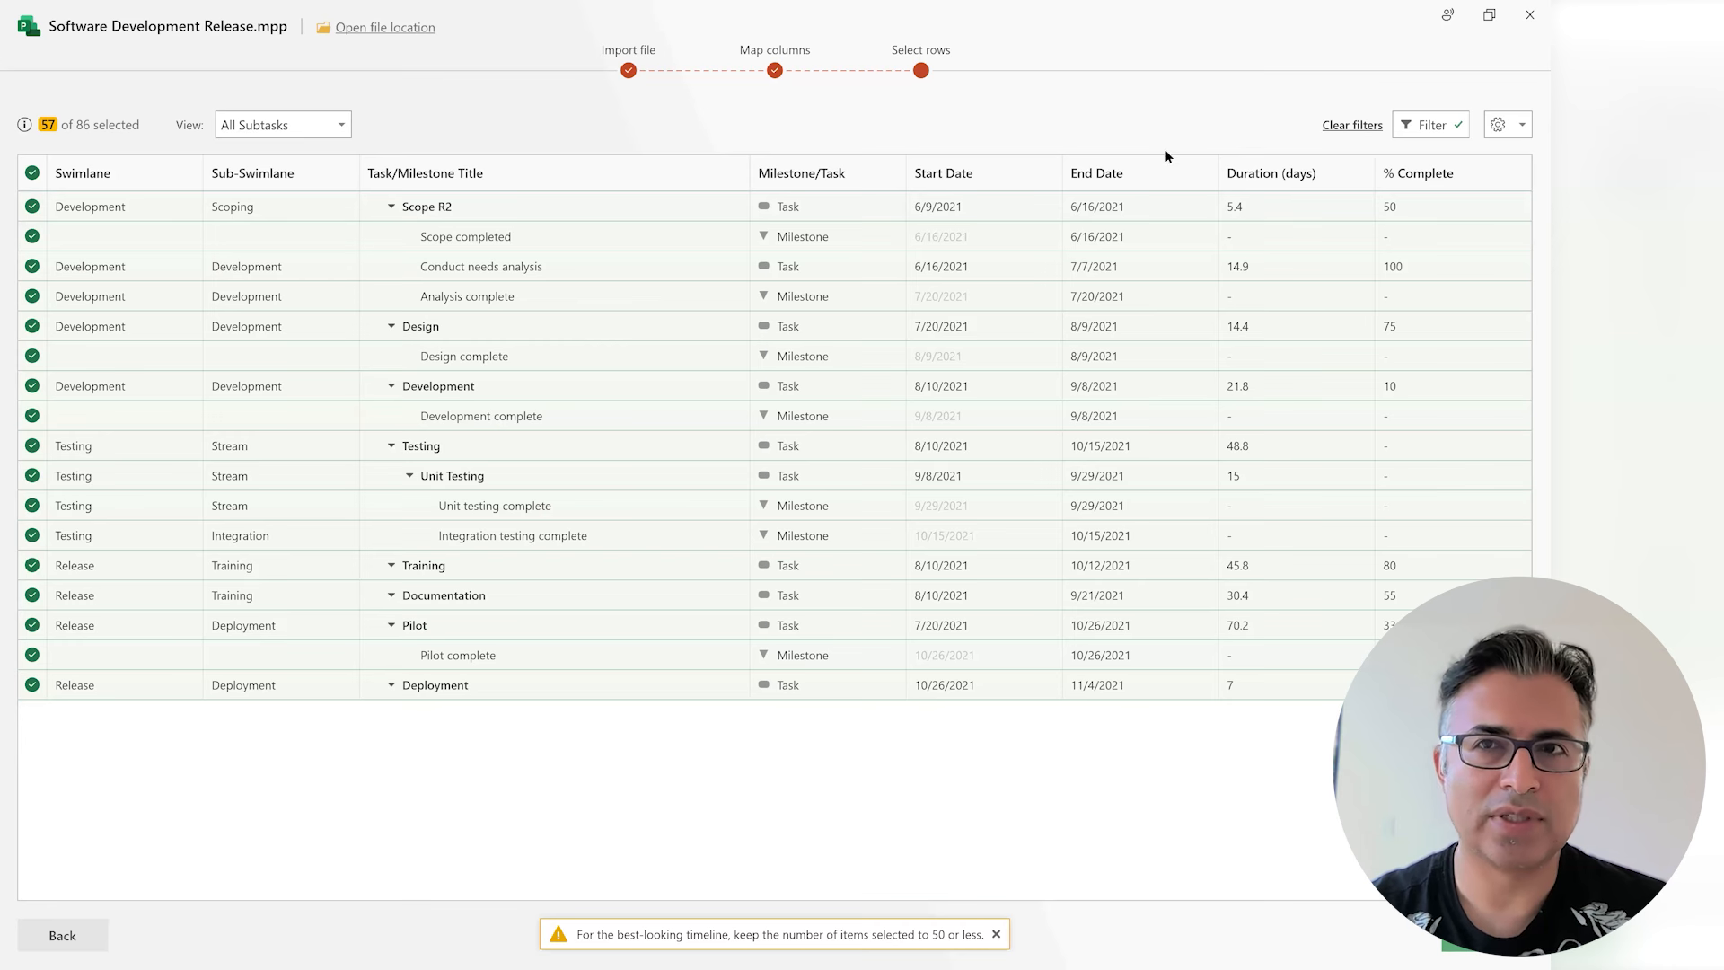
{"action": "left_click", "coordinate": [32, 173]}
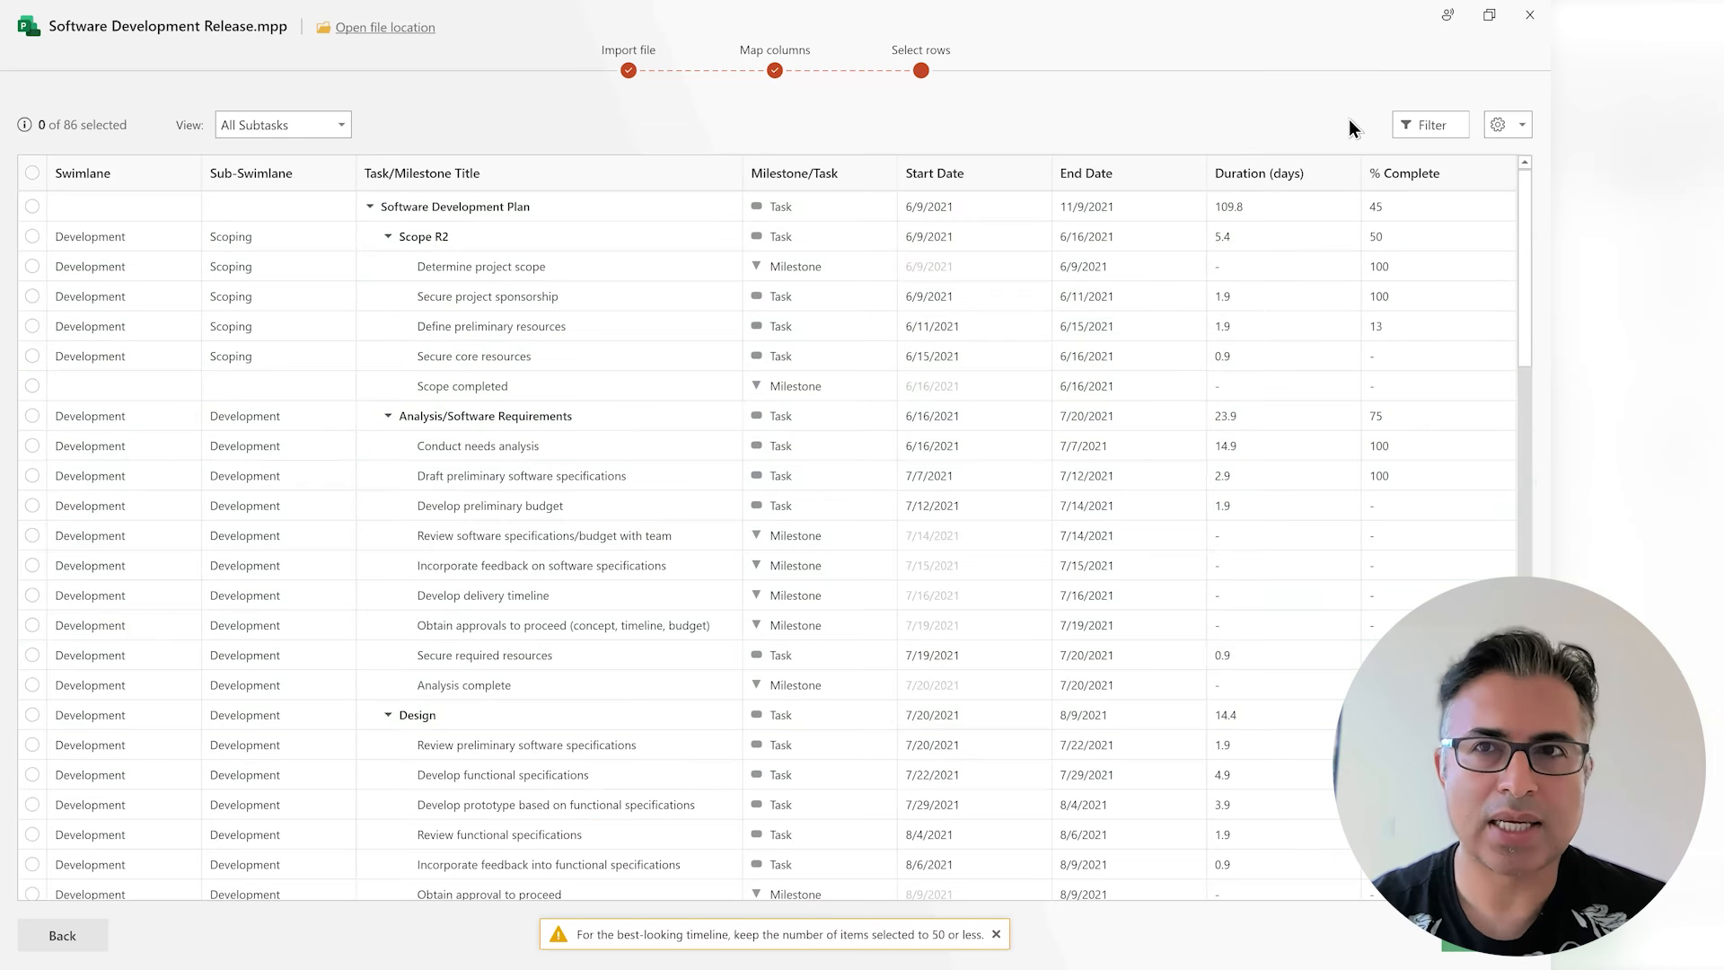
- Set up the Exec Timeline equals Y filter again
{"action": "left_click", "coordinate": [1430, 125]}
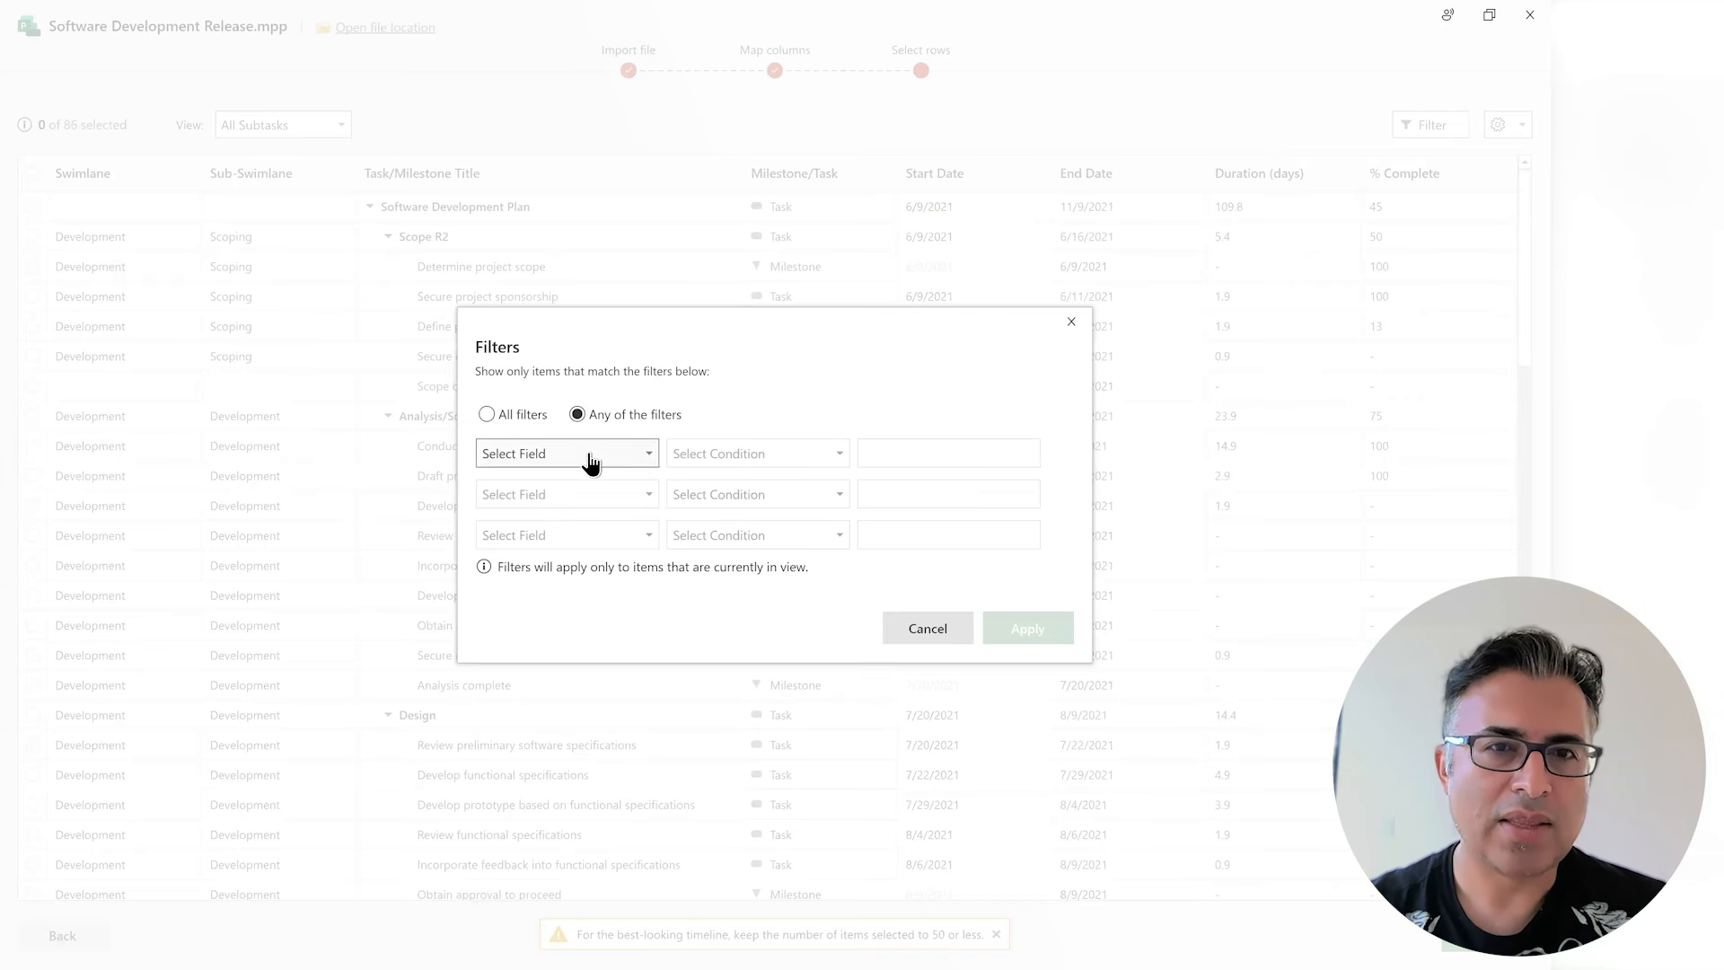
{"action": "left_click", "coordinate": [589, 456]}
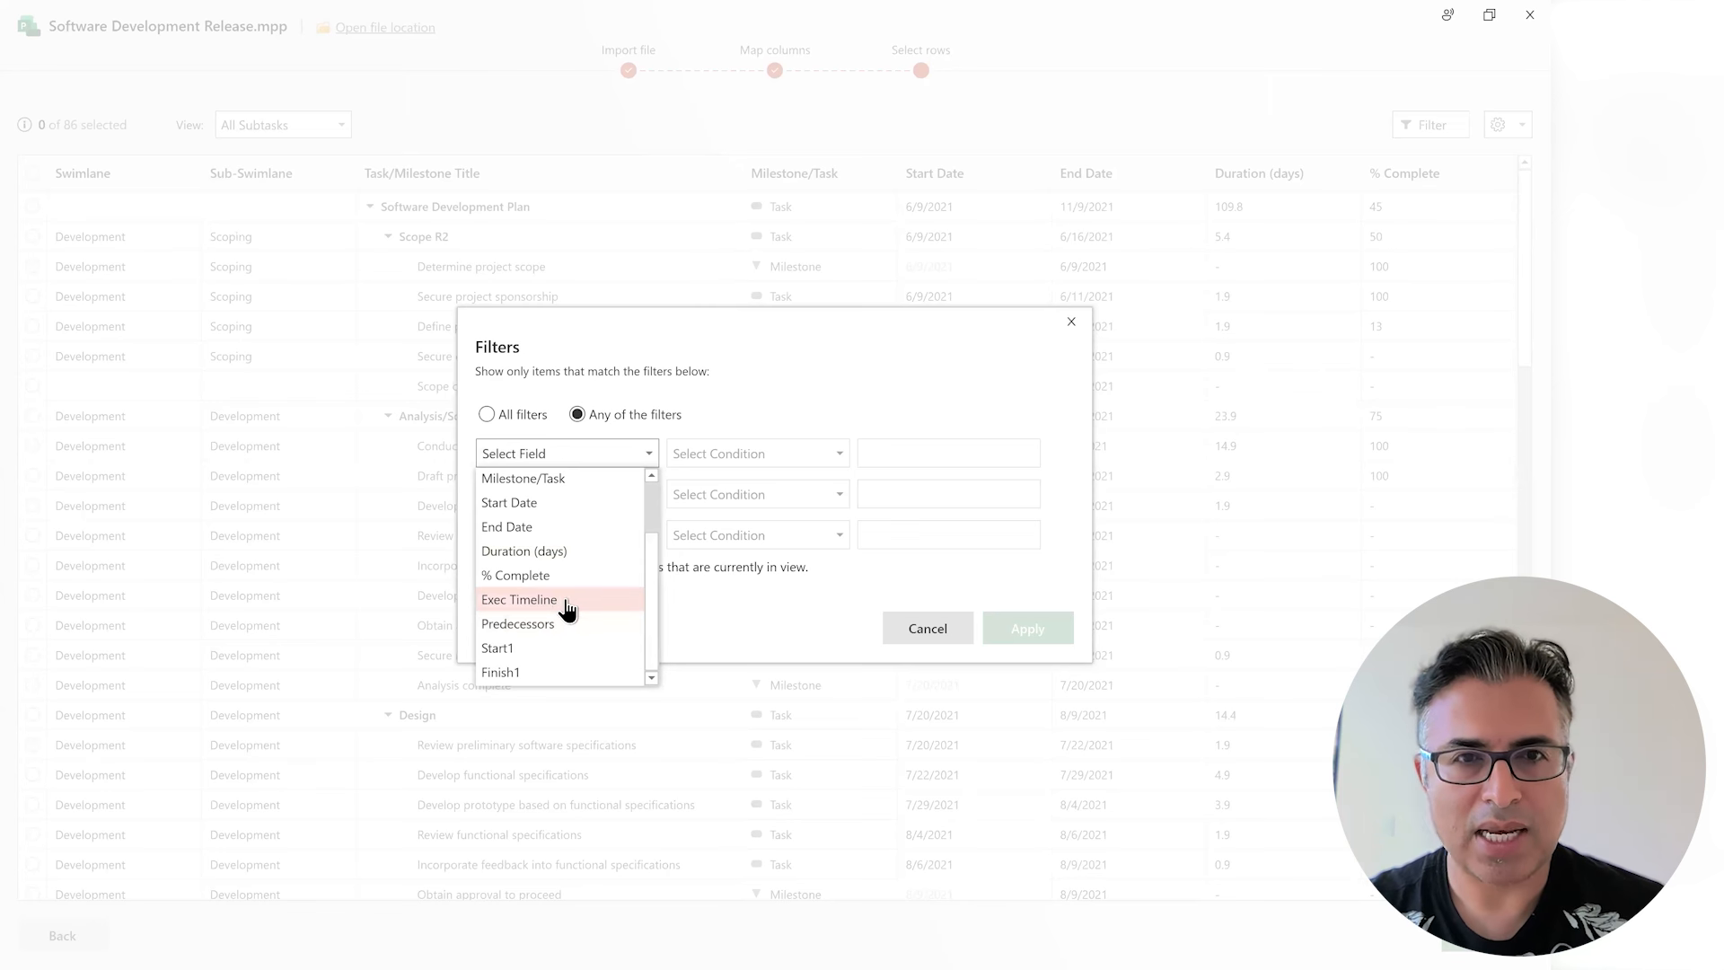
{"action": "left_click", "coordinate": [583, 593]}
{"action": "left_click", "coordinate": [727, 459]}
{"action": "left_click", "coordinate": [715, 506]}
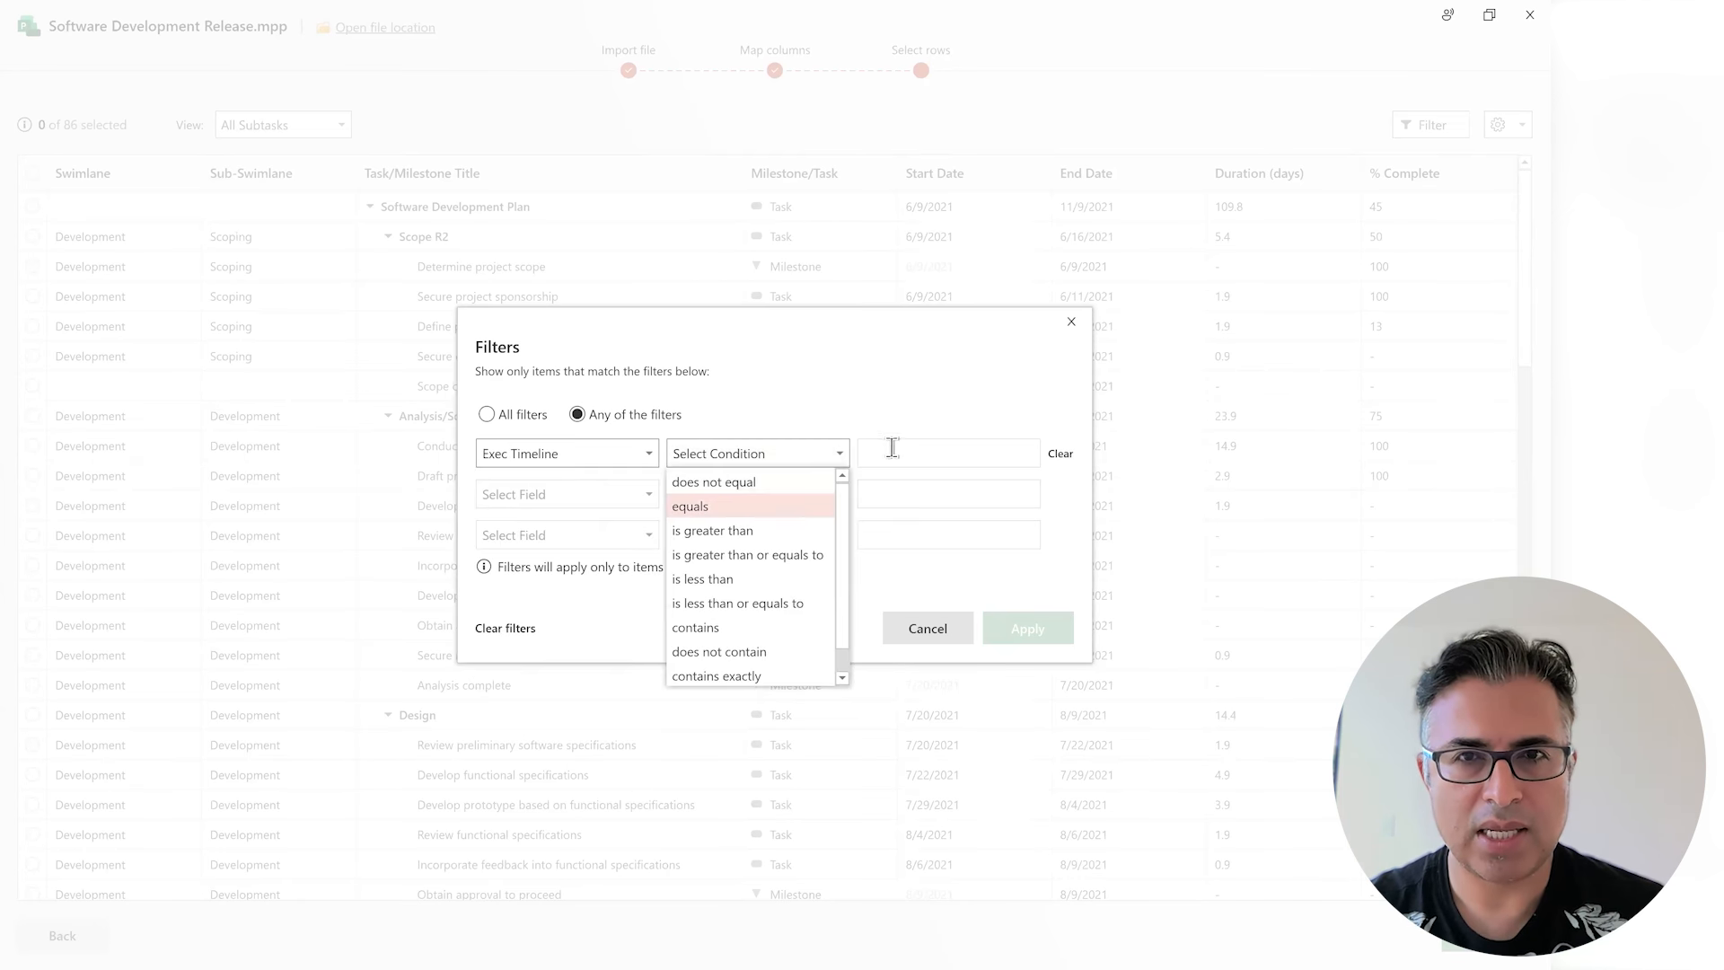
{"action": "type", "text": "Y"}
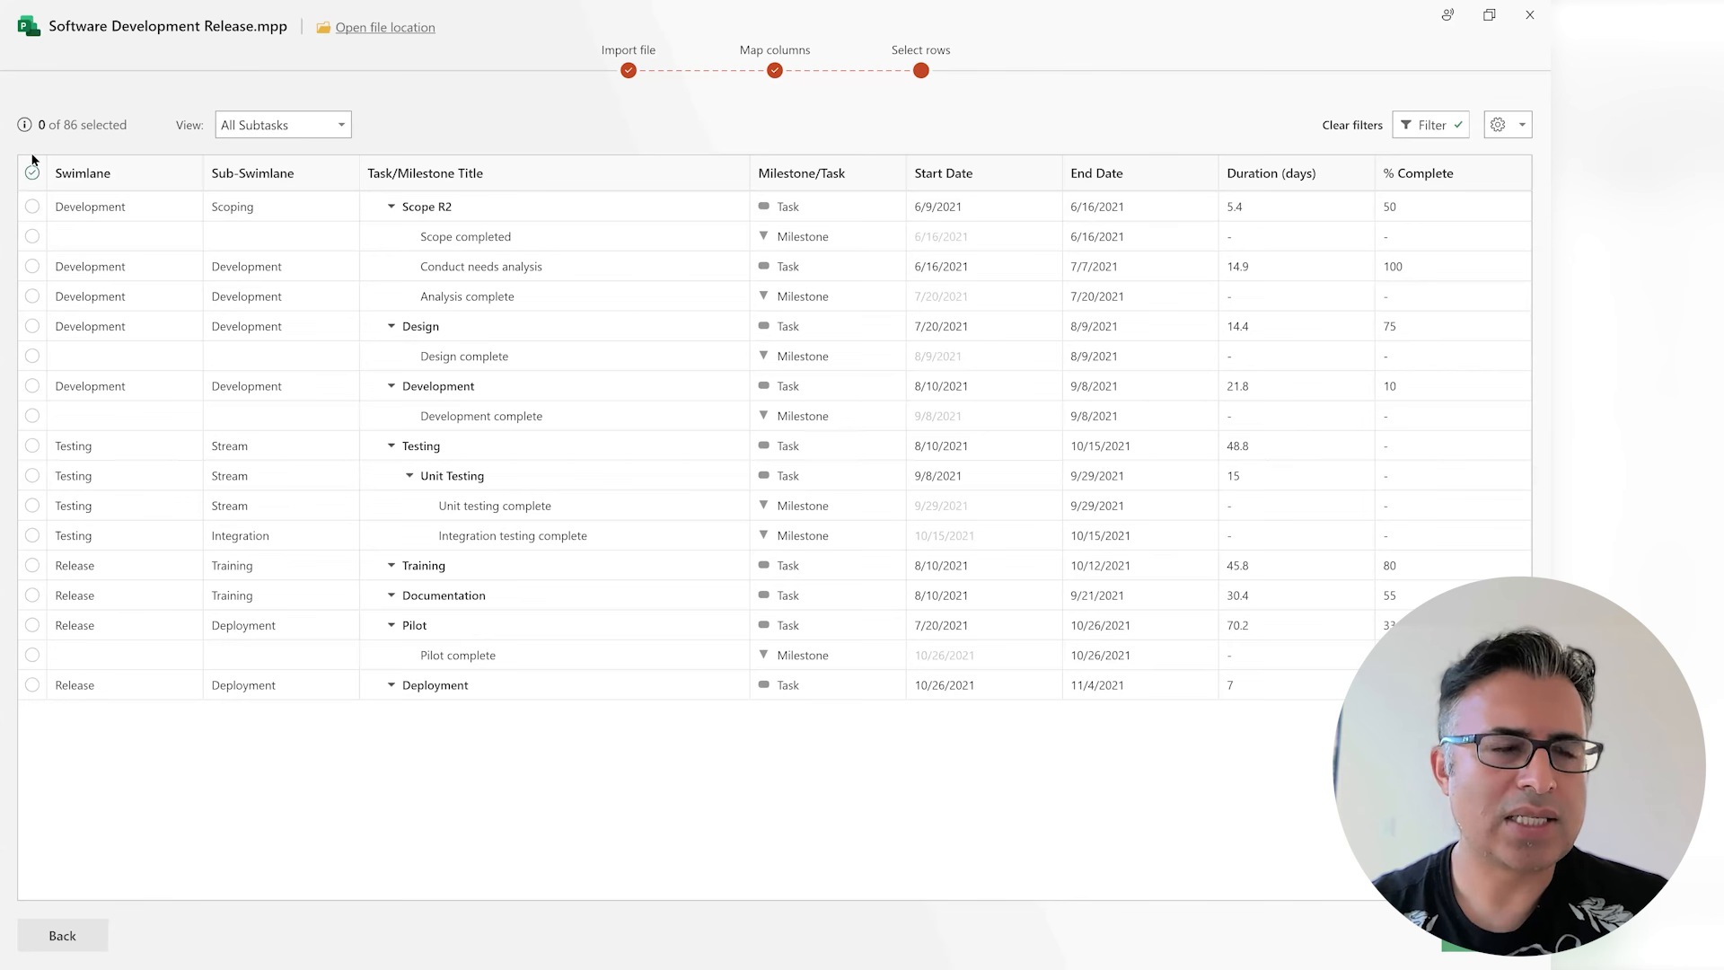
- Select all 17 filtered rows and create the timeline slide from them
{"action": "left_click", "coordinate": [33, 170]}
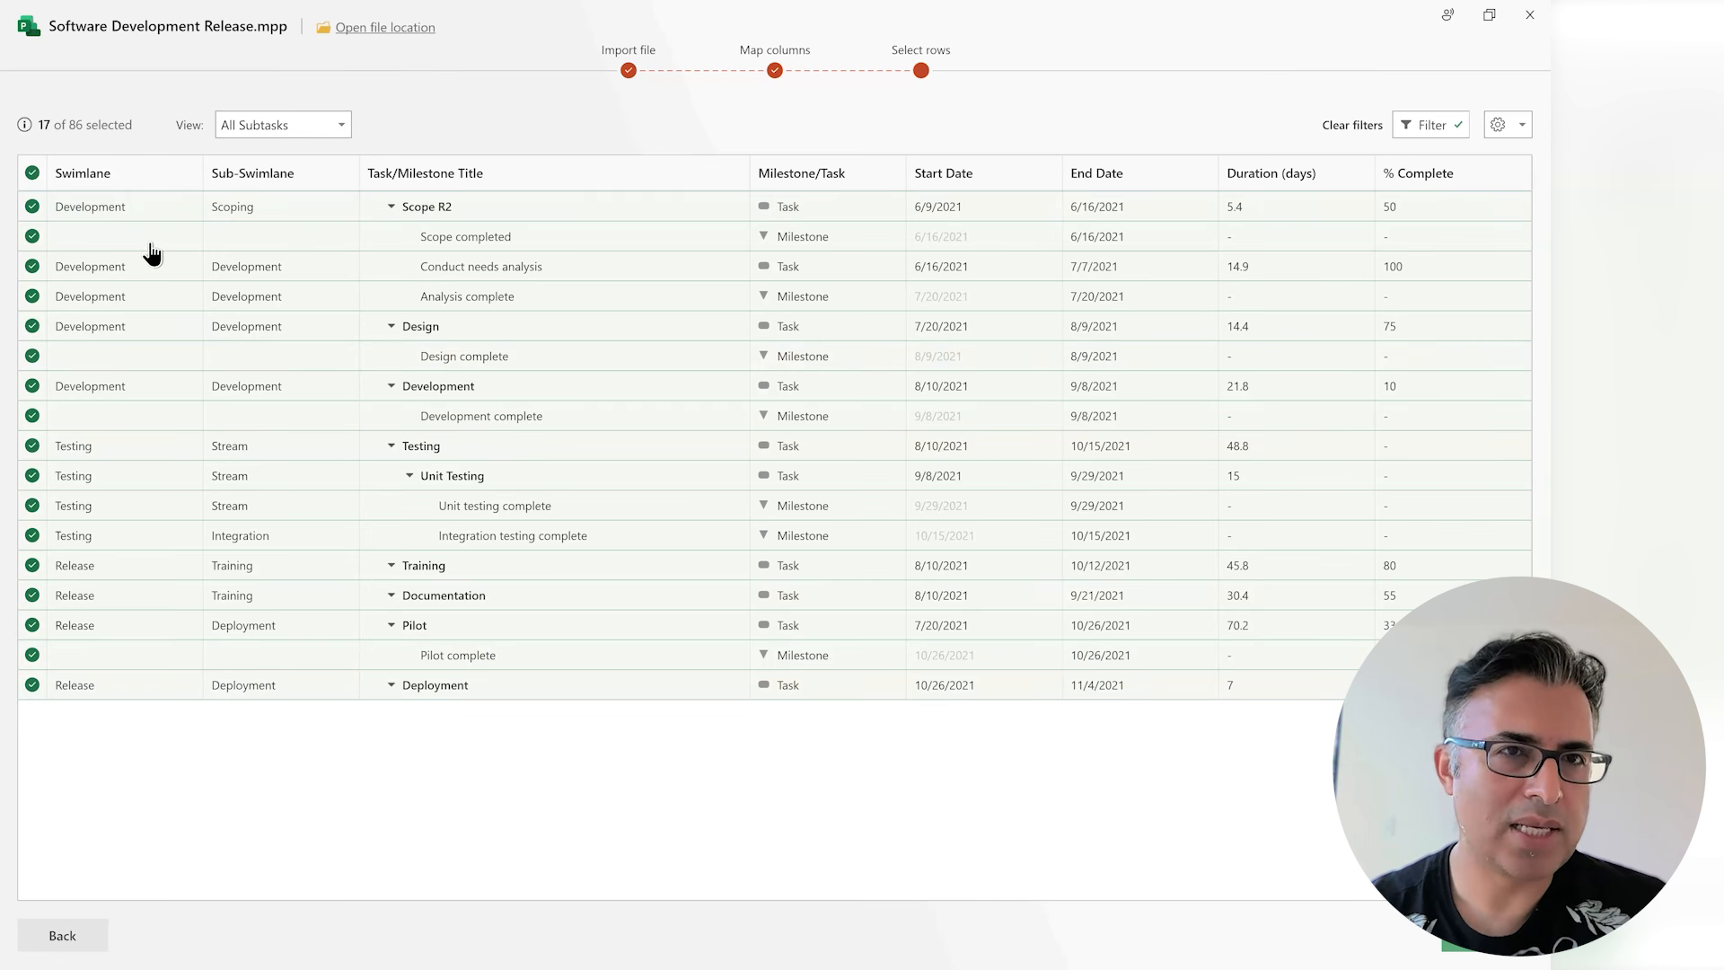
{"action": "left_click", "coordinate": [1486, 935]}
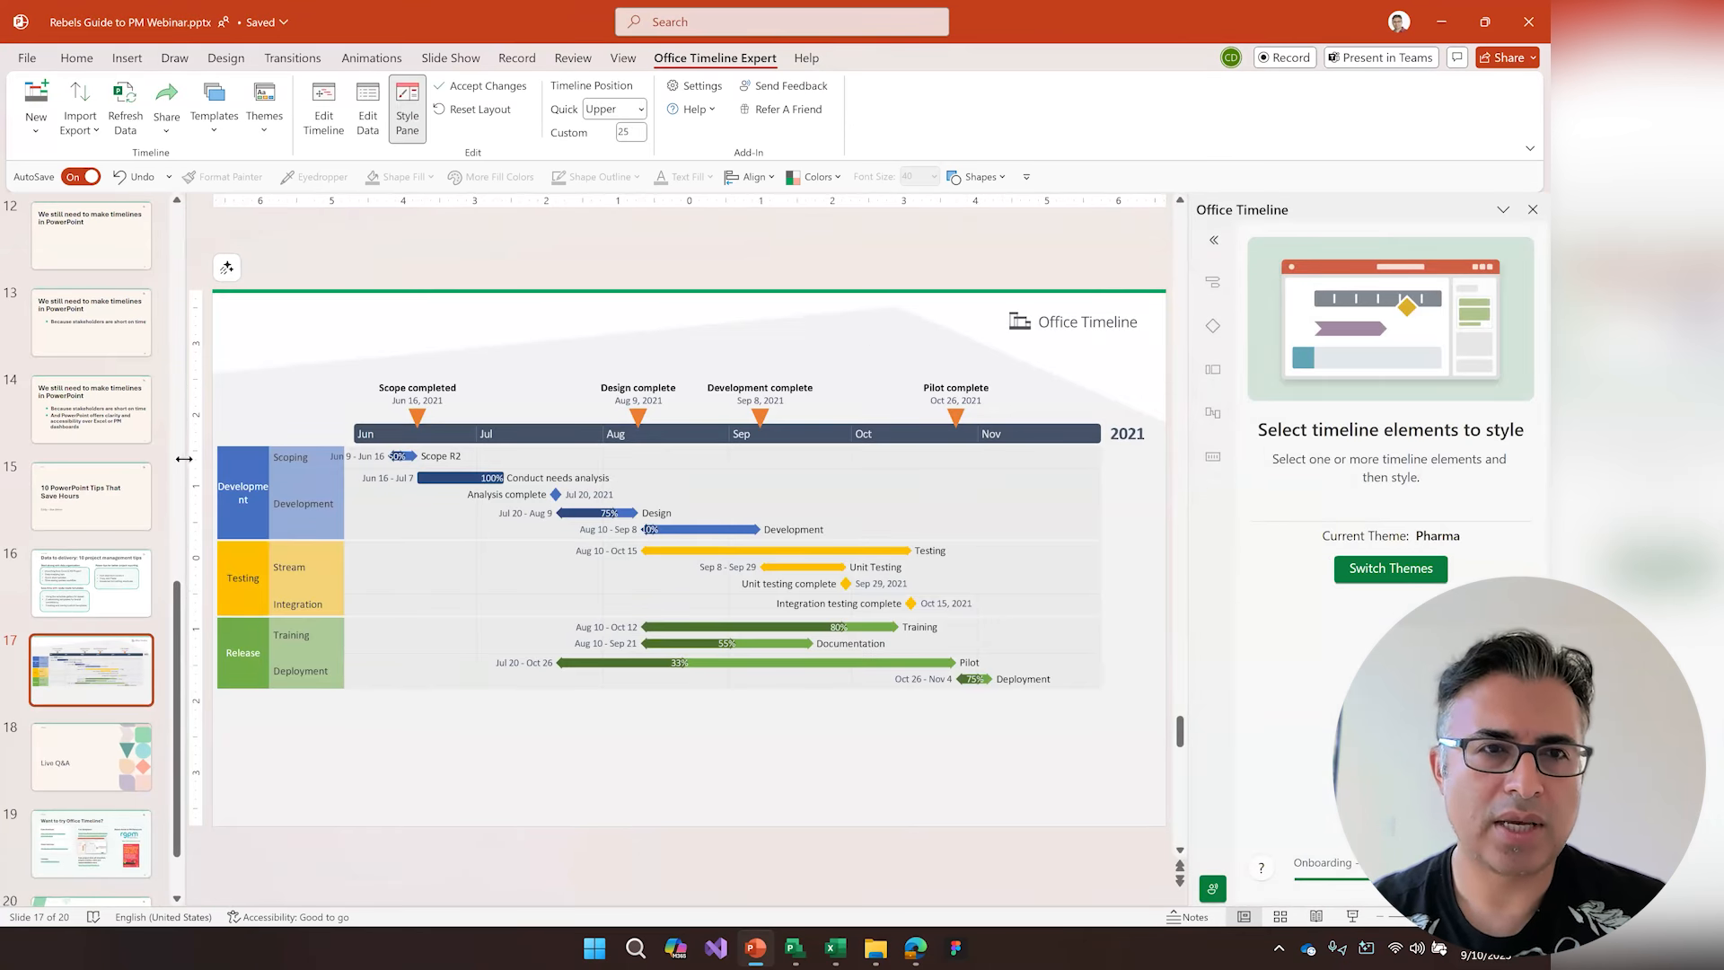
- Collapse the slide thumbnails pane and narrow the Office Timeline side pane to enlarge the slide
{"action": "left_click_drag", "start_coordinate": [183, 459], "coordinate": [9, 446]}
{"action": "mouse_move", "coordinate": [1185, 491]}
{"action": "left_mouse_down"}
{"action": "mouse_move", "coordinate": [1286, 499]}
{"action": "mouse_move", "coordinate": [1203, 509]}
{"action": "left_mouse_up"}
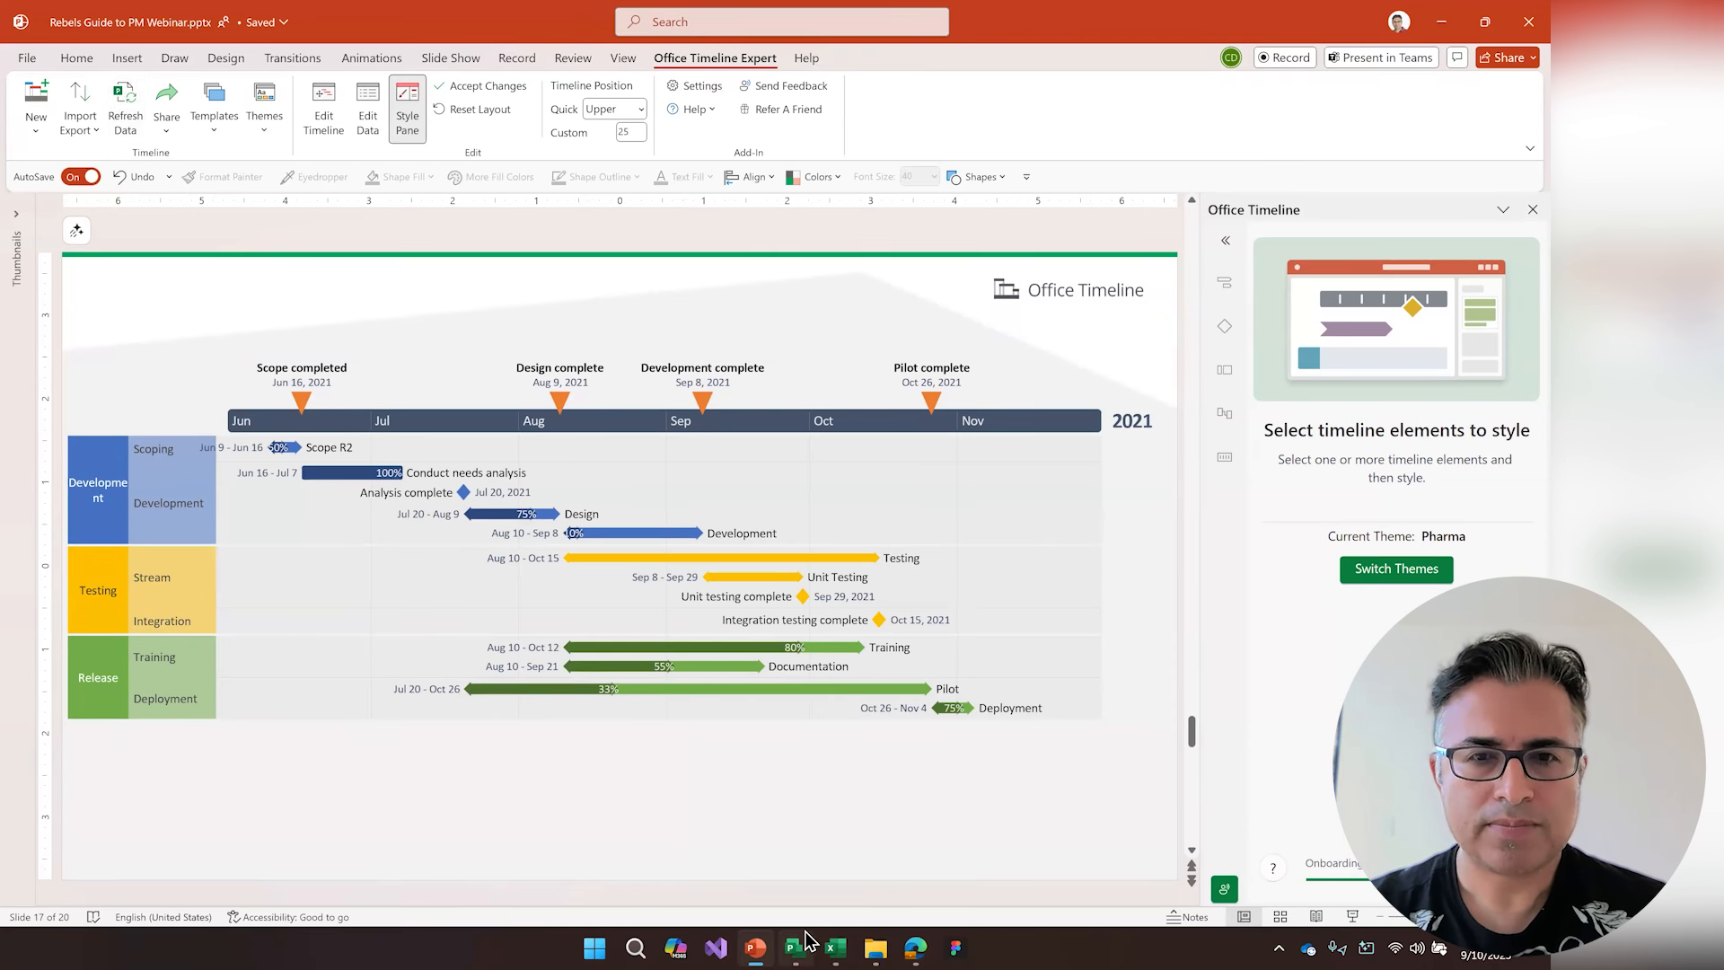
{"action": "mouse_move", "coordinate": [803, 934]}
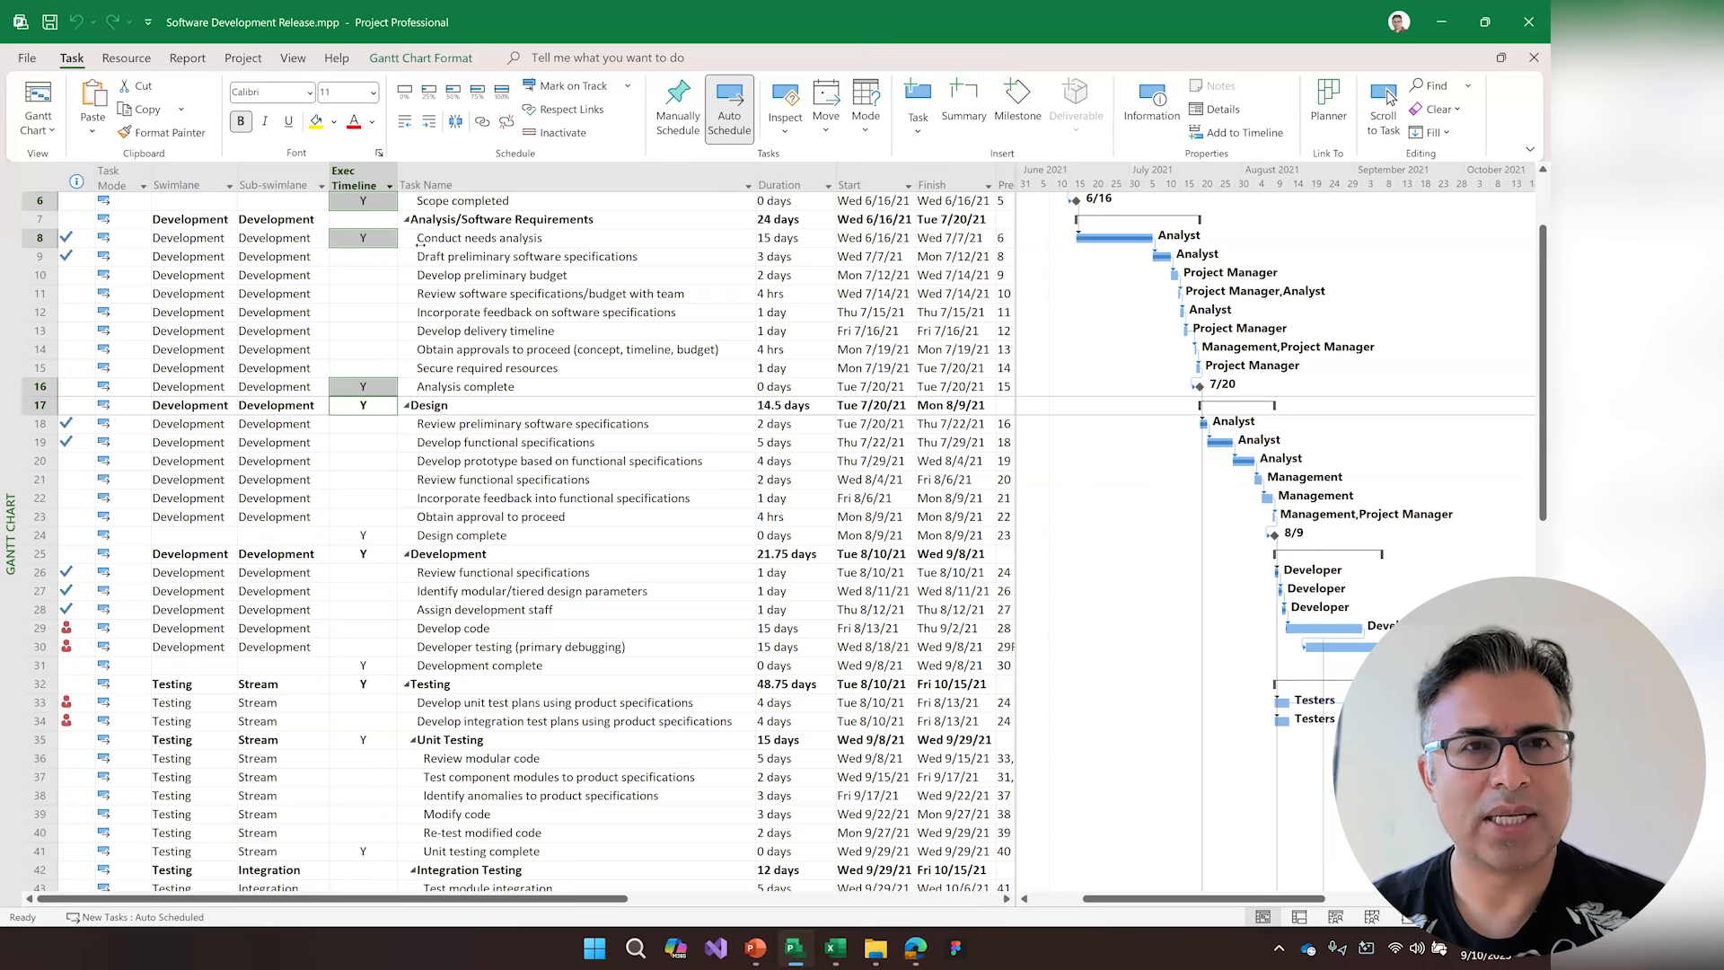
{"action": "key", "text": "alt+Tab"}
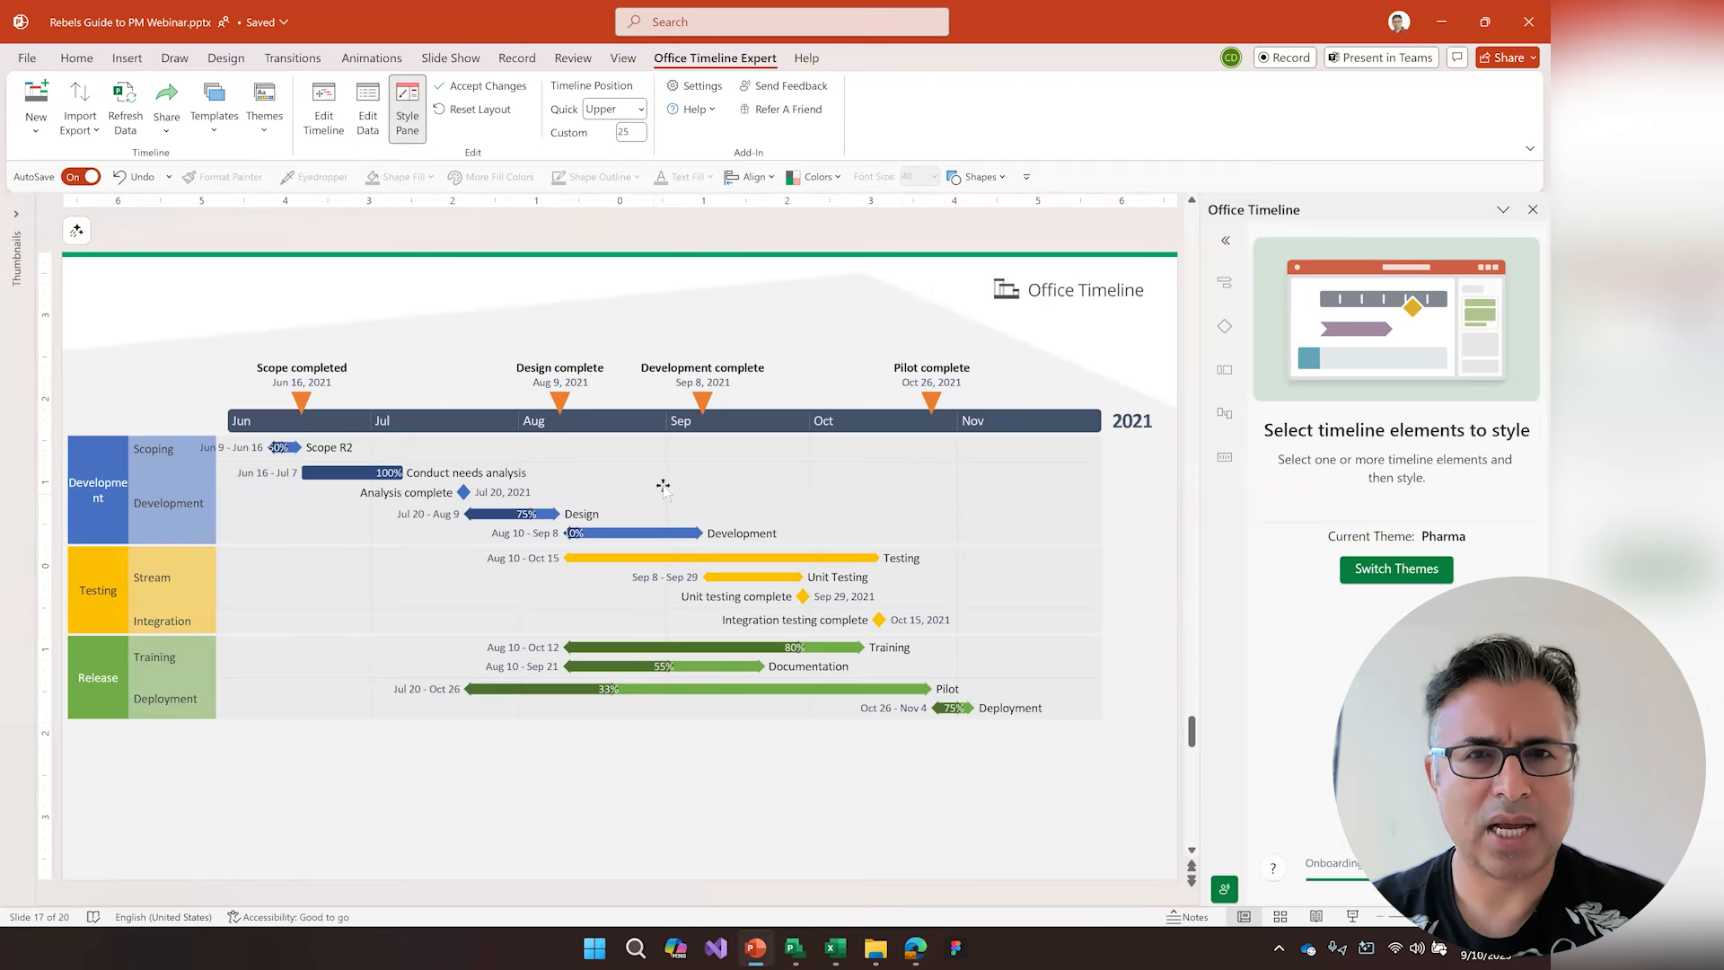
- Set the timescale top tier to Quarters with a Months middle tier, and save
{"action": "left_click", "coordinate": [765, 418]}
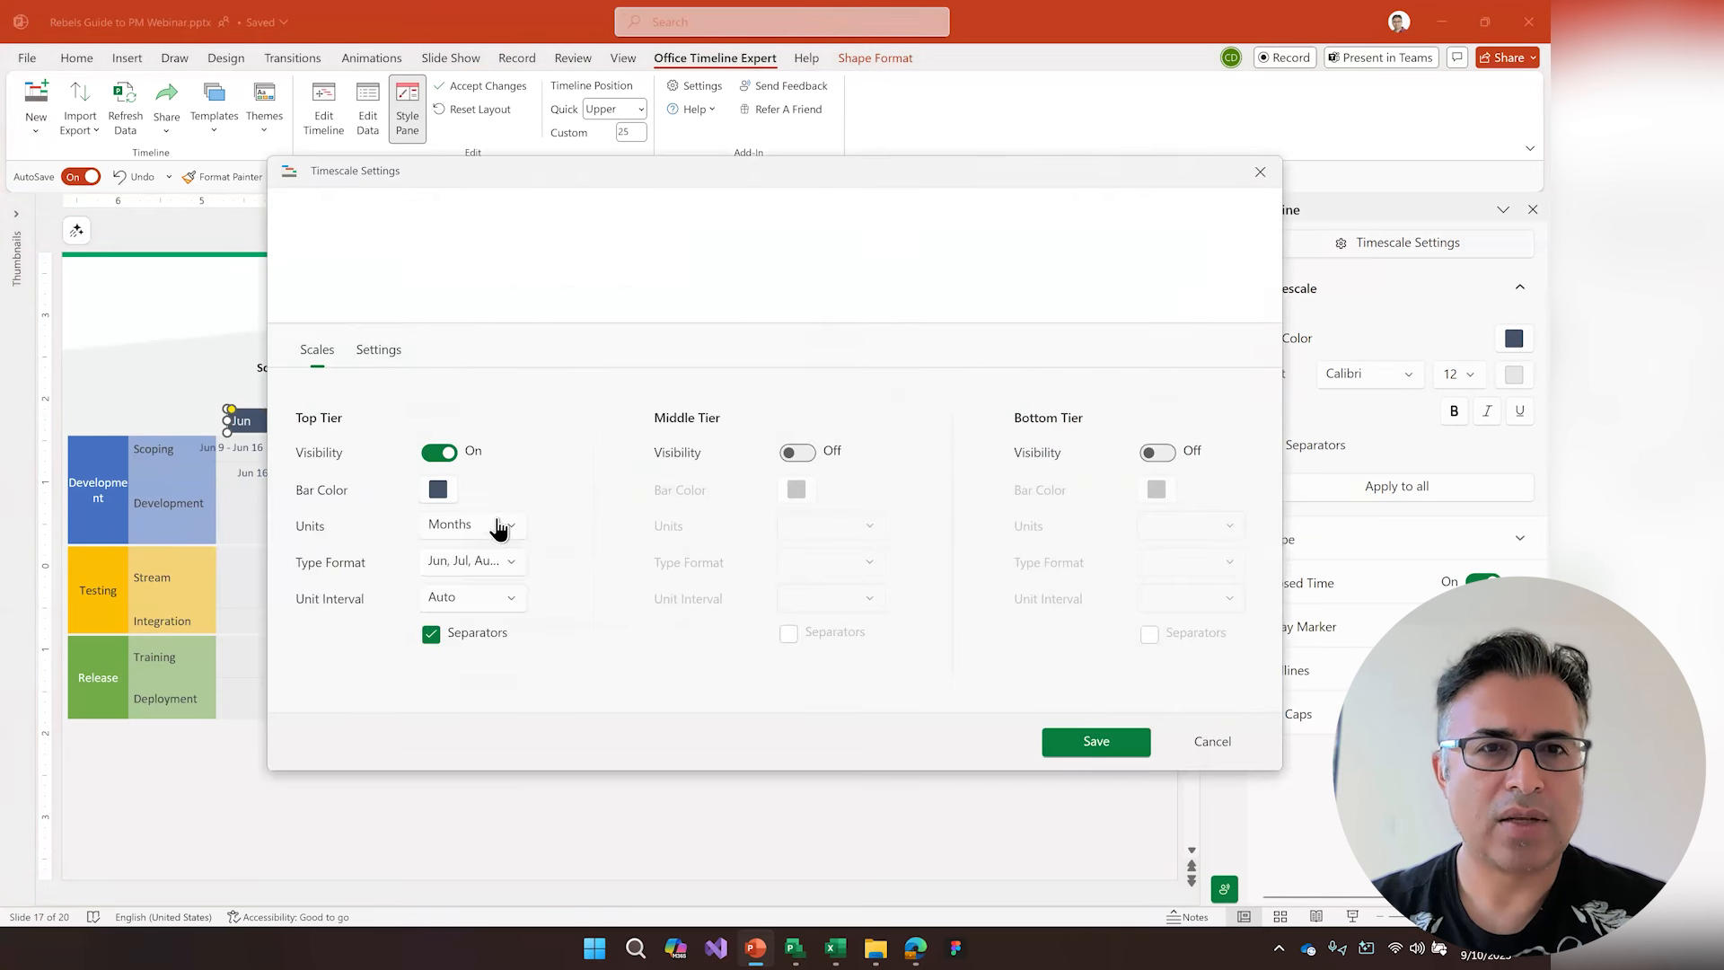
{"action": "left_click", "coordinate": [493, 527]}
{"action": "left_click", "coordinate": [456, 570]}
{"action": "left_click", "coordinate": [471, 530]}
{"action": "left_click", "coordinate": [454, 604]}
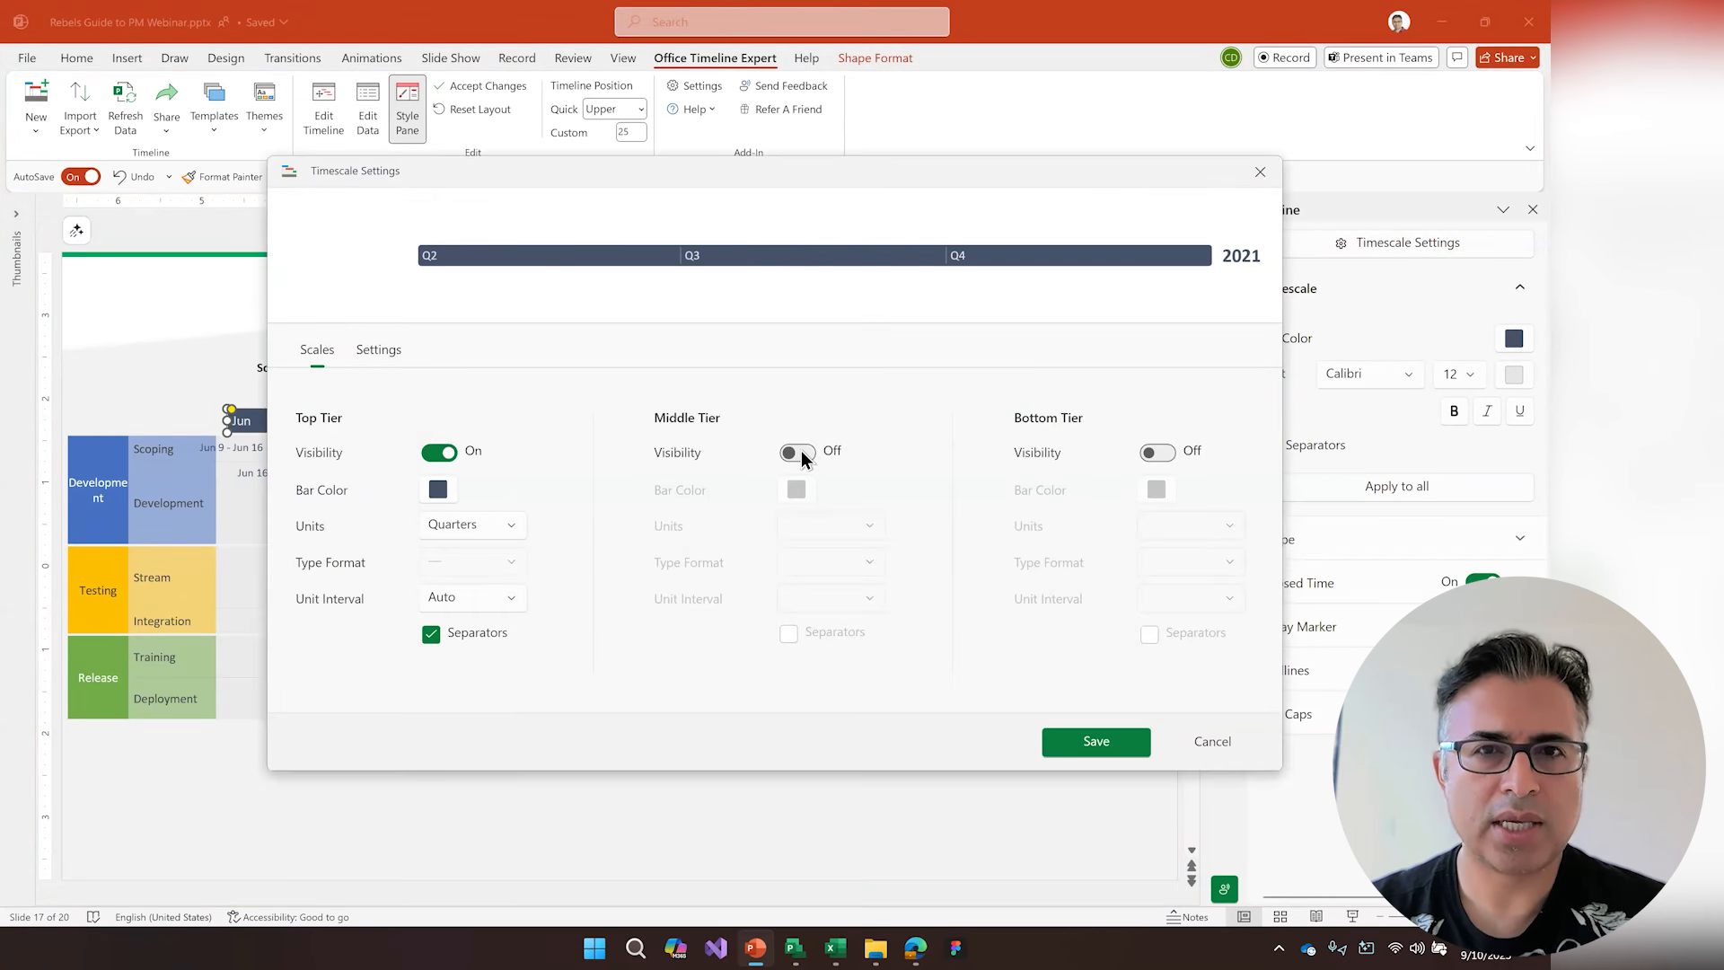
{"action": "left_click", "coordinate": [795, 454]}
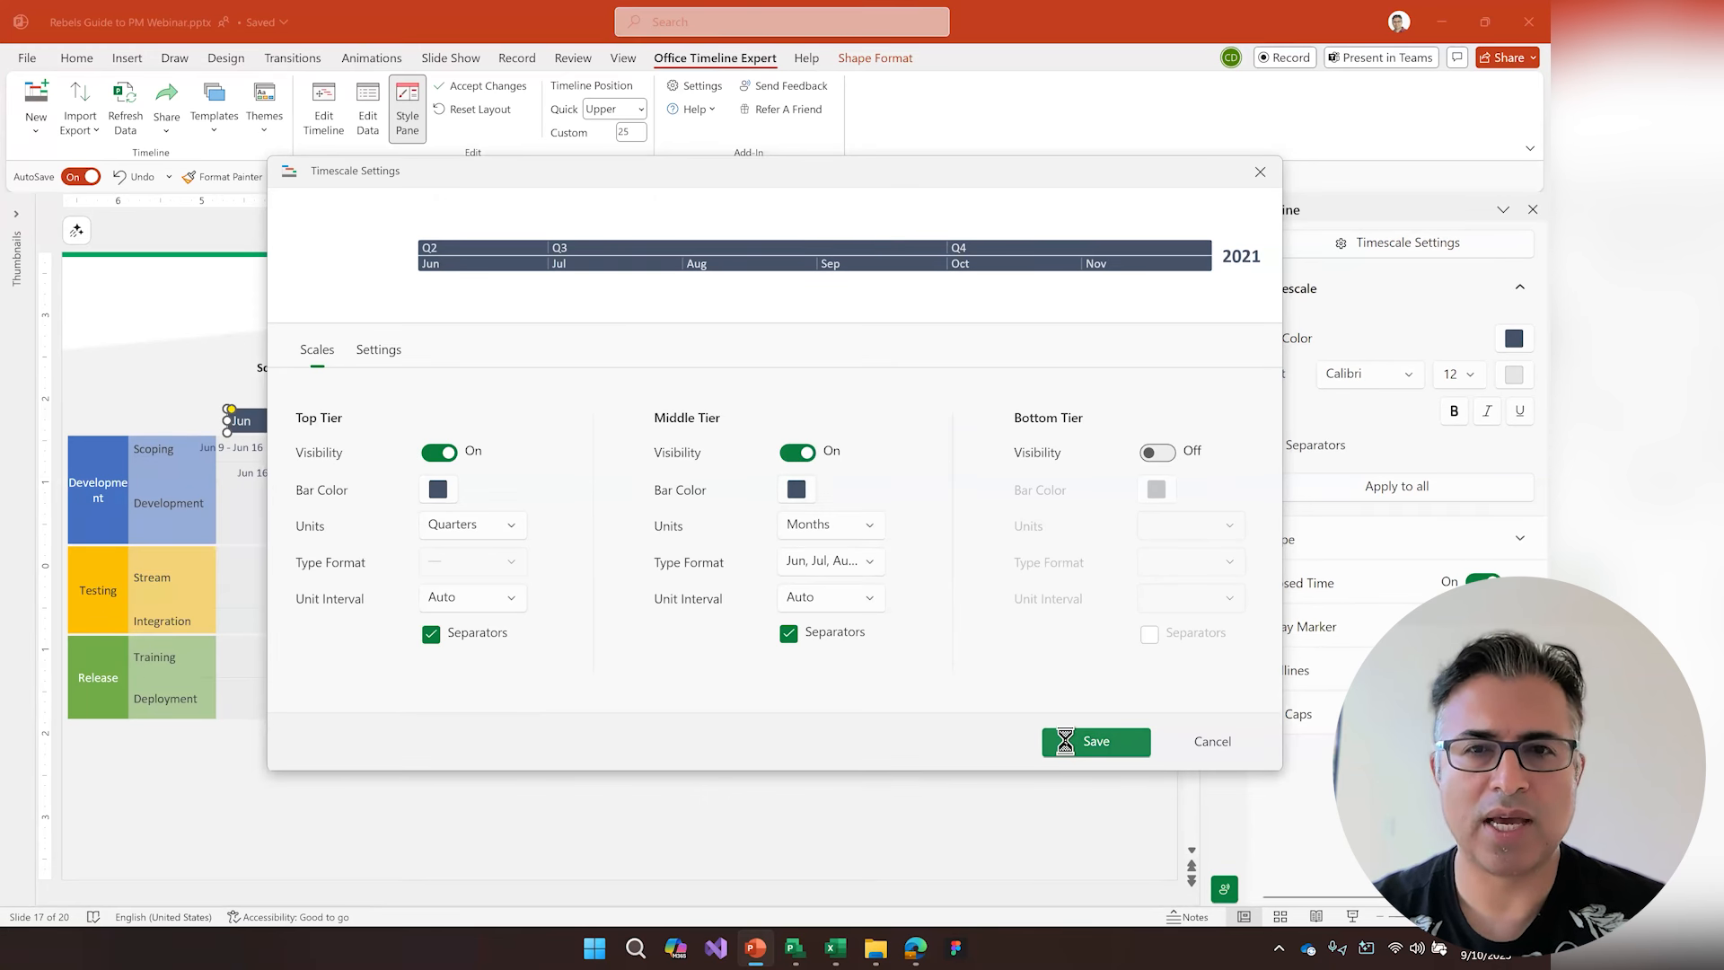
{"action": "left_click", "coordinate": [1093, 745]}
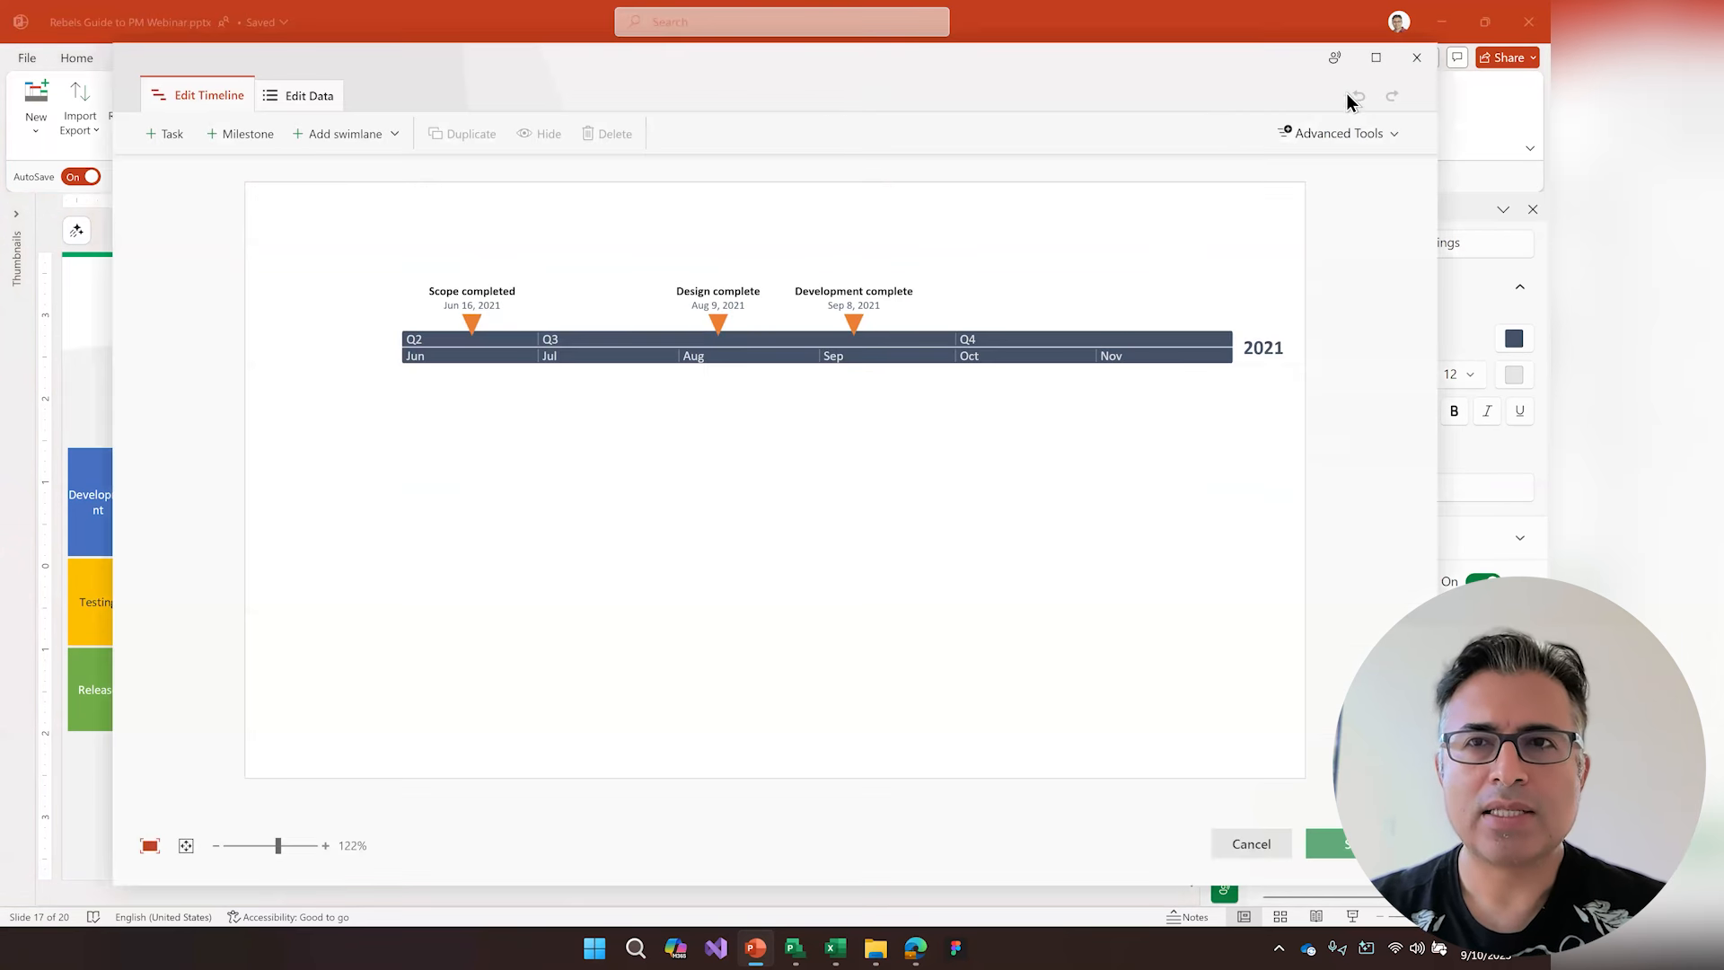
- In the maximized editor, rotate the Development, Testing and Release swimlane labels to vertical text
{"action": "left_click", "coordinate": [1376, 60]}
{"action": "left_click", "coordinate": [354, 352]}
{"action": "left_click_drag", "start_coordinate": [368, 249], "coordinate": [371, 387]}
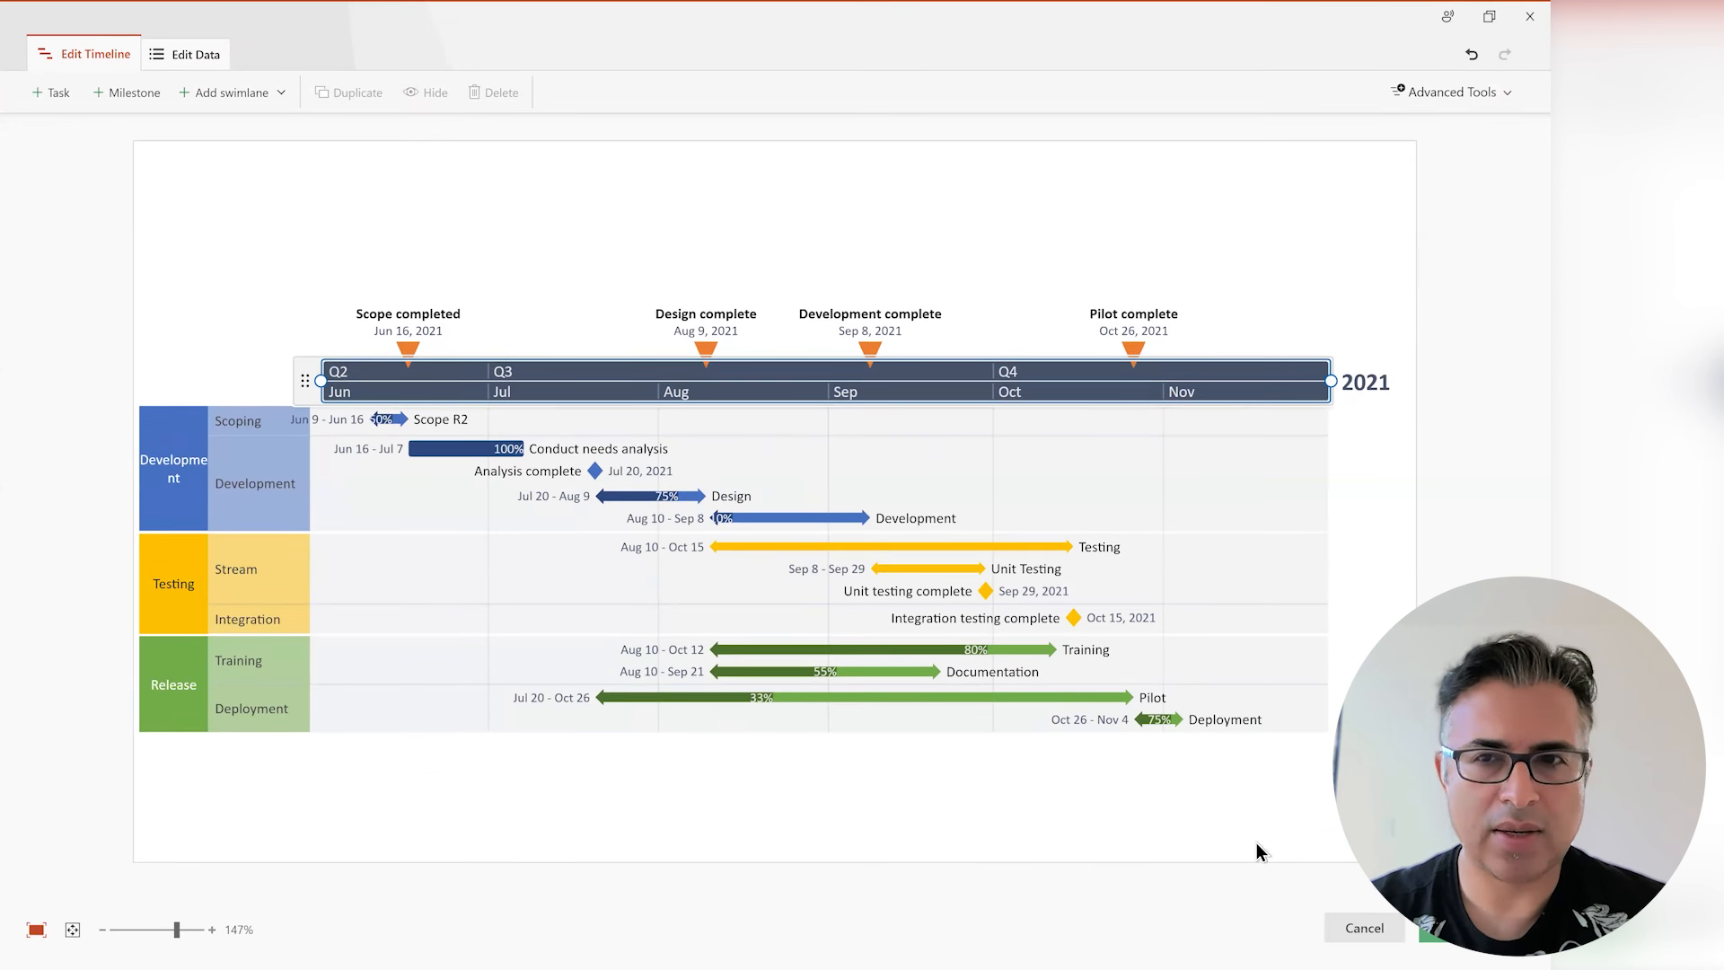
{"action": "left_click_drag", "start_coordinate": [1032, 388], "coordinate": [1031, 338]}
{"action": "left_click", "coordinate": [162, 434]}
{"action": "left_click", "coordinate": [173, 402]}
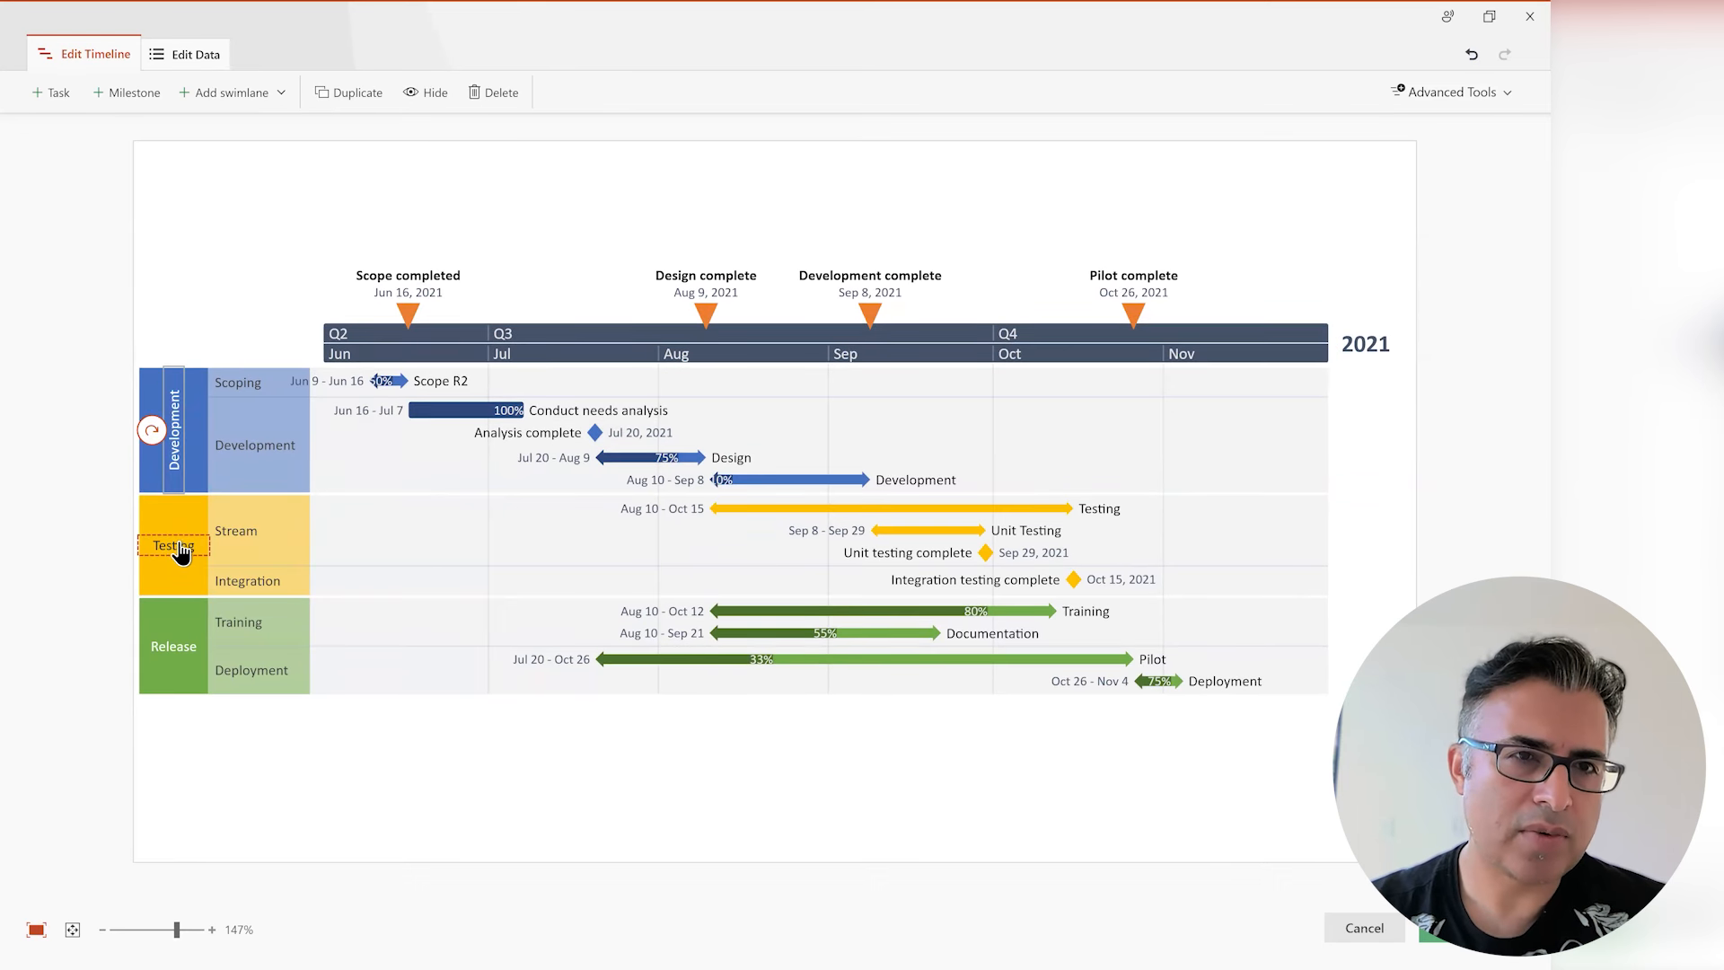
{"action": "left_click", "coordinate": [175, 525]}
{"action": "left_click", "coordinate": [174, 629]}
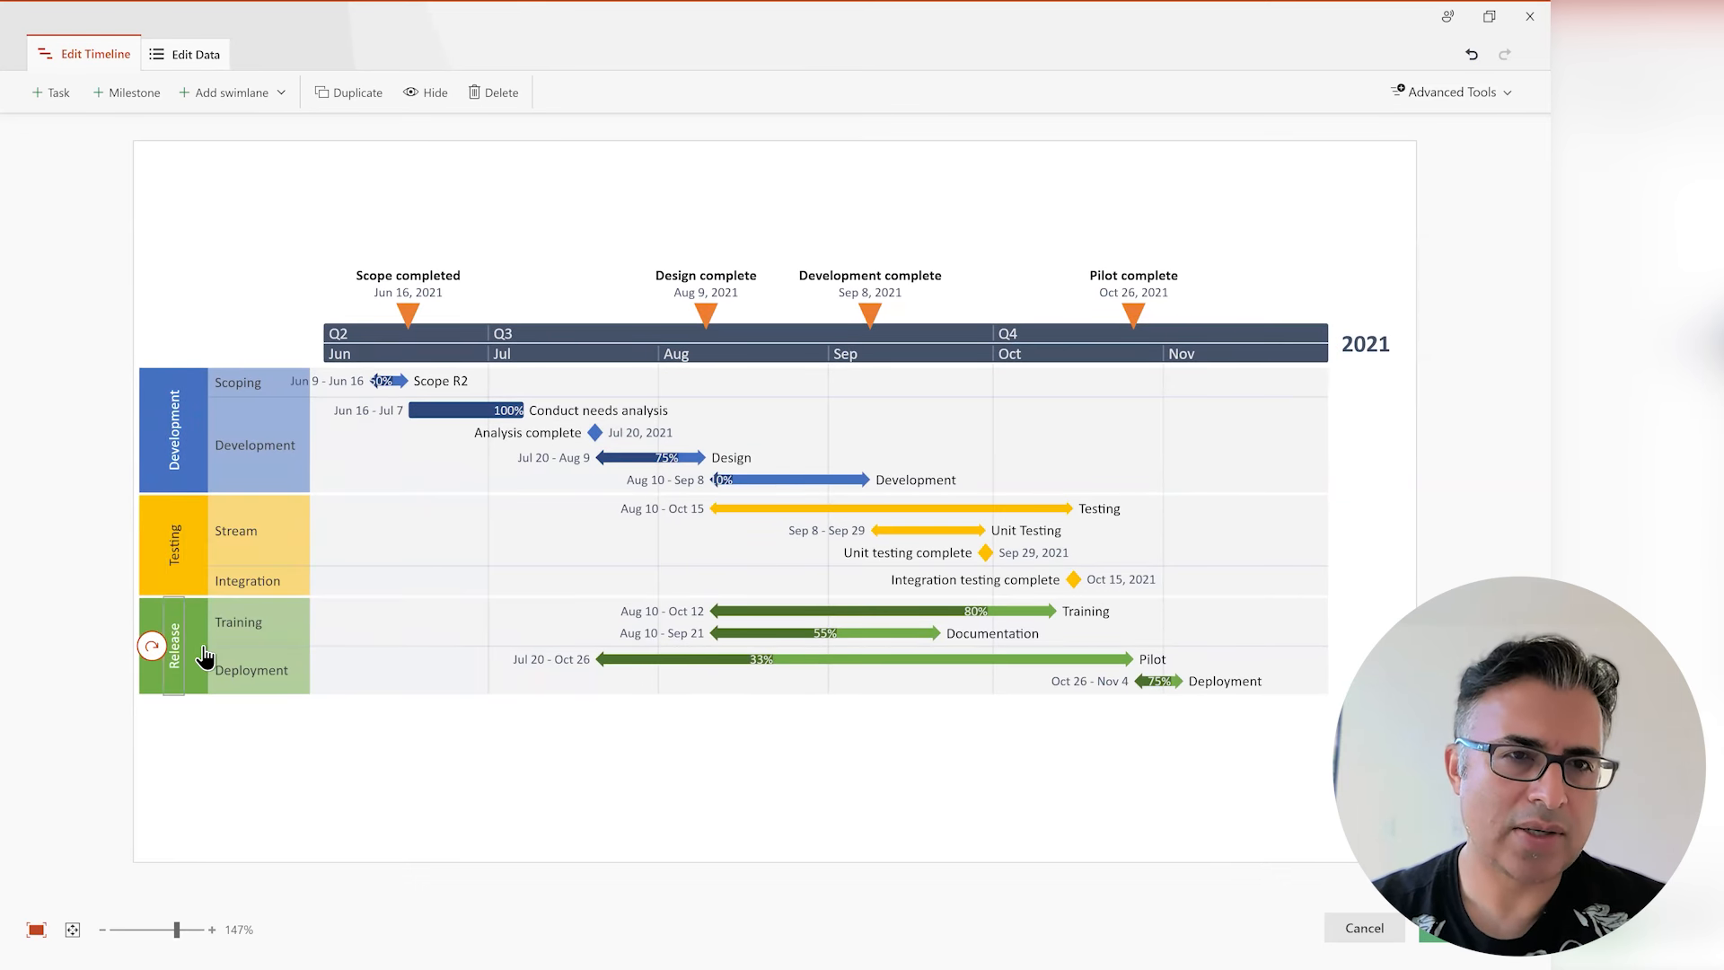
- Narrow the group-label column, reposition Scope R2 in its row, and try moving Release upward
{"action": "left_click_drag", "start_coordinate": [215, 644], "coordinate": [190, 644]}
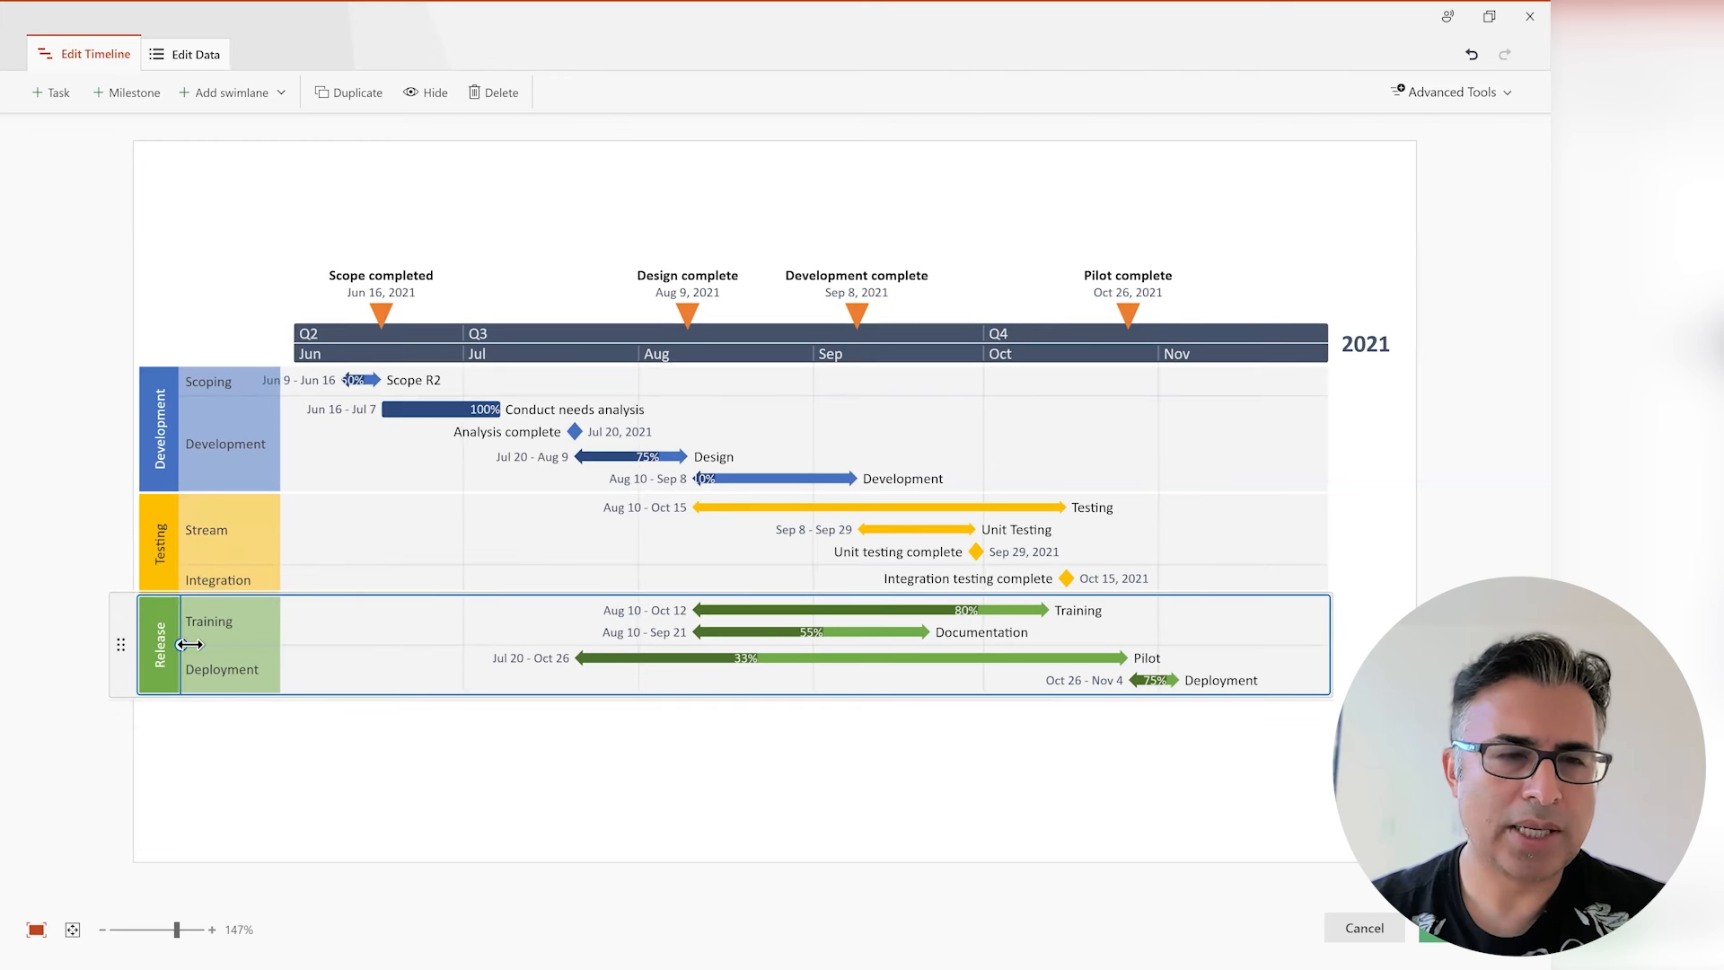
{"action": "left_click_drag", "start_coordinate": [364, 380], "coordinate": [390, 363]}
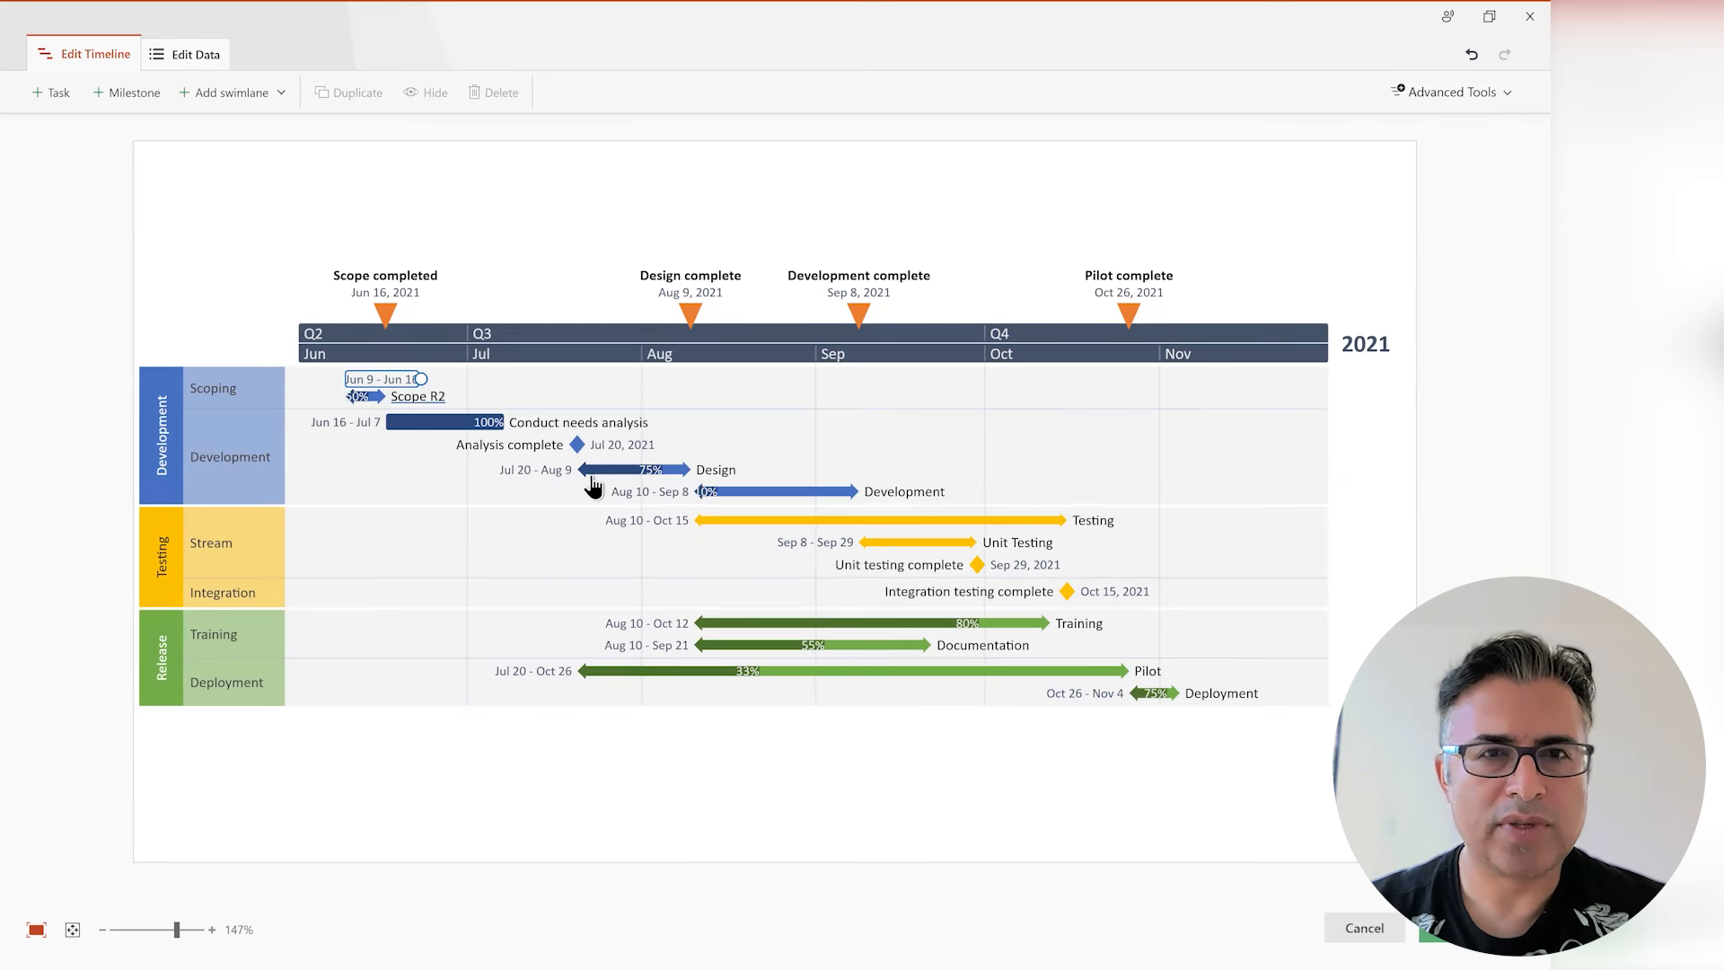
{"action": "left_click_drag", "start_coordinate": [123, 646], "coordinate": [141, 682]}
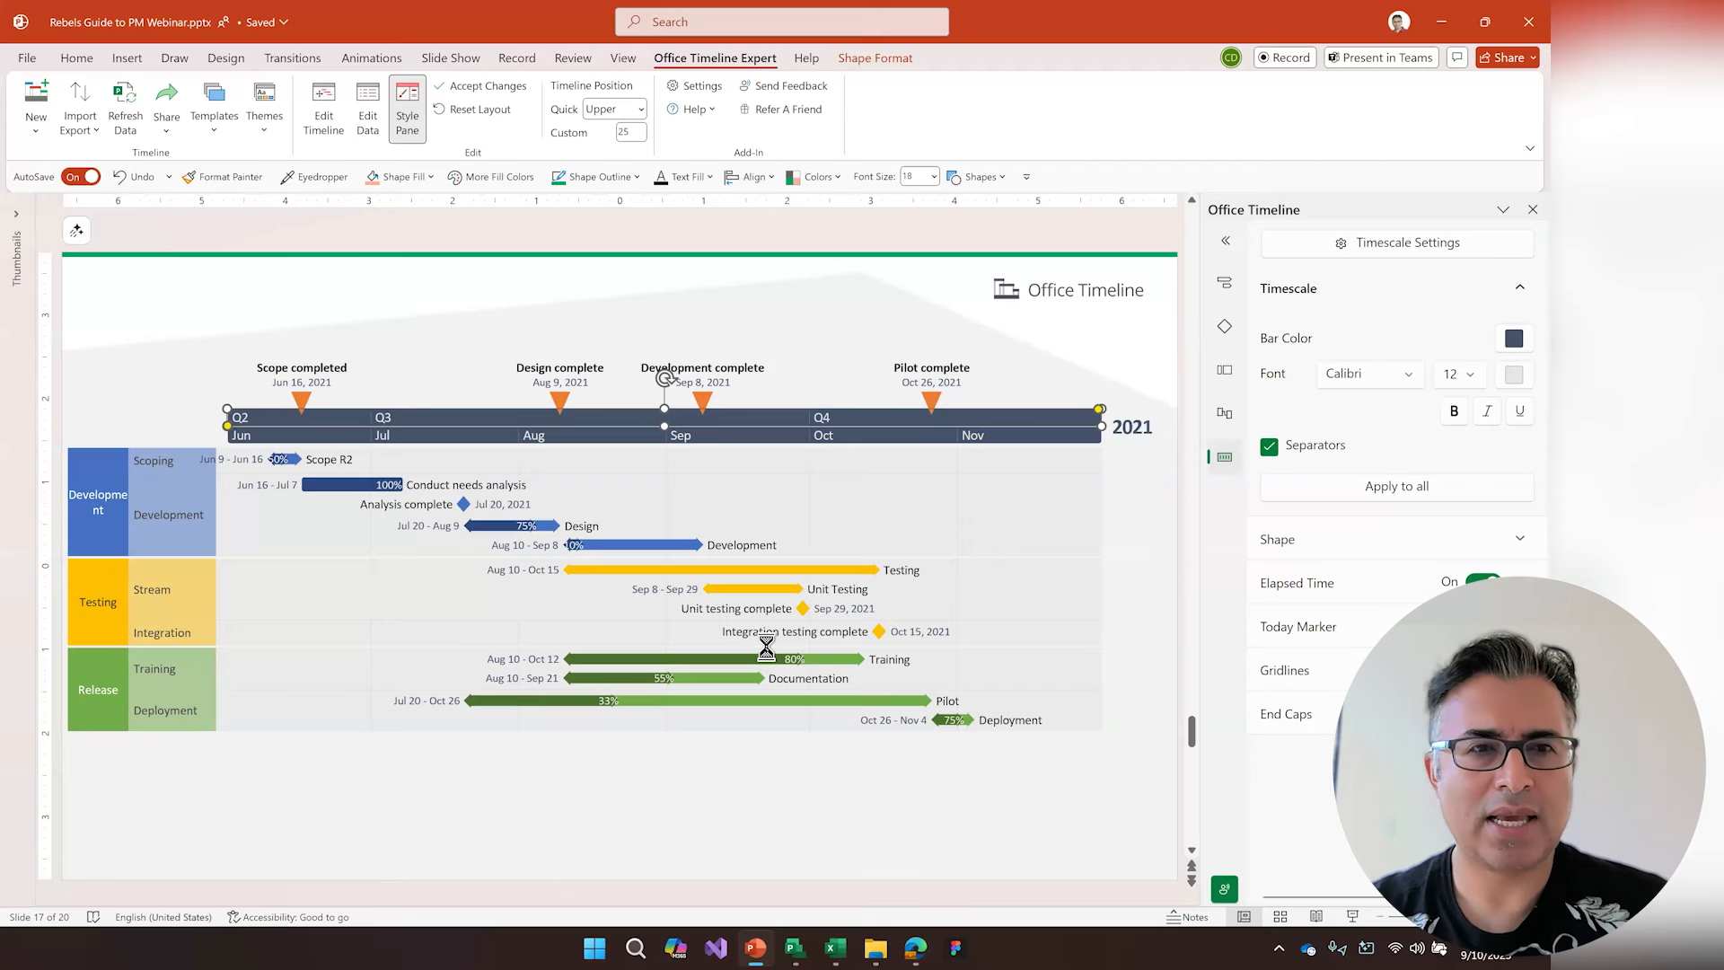
- Close the side pane and run Refresh Data to list changes from Software Development Release.mpp
{"action": "left_click", "coordinate": [1531, 209]}
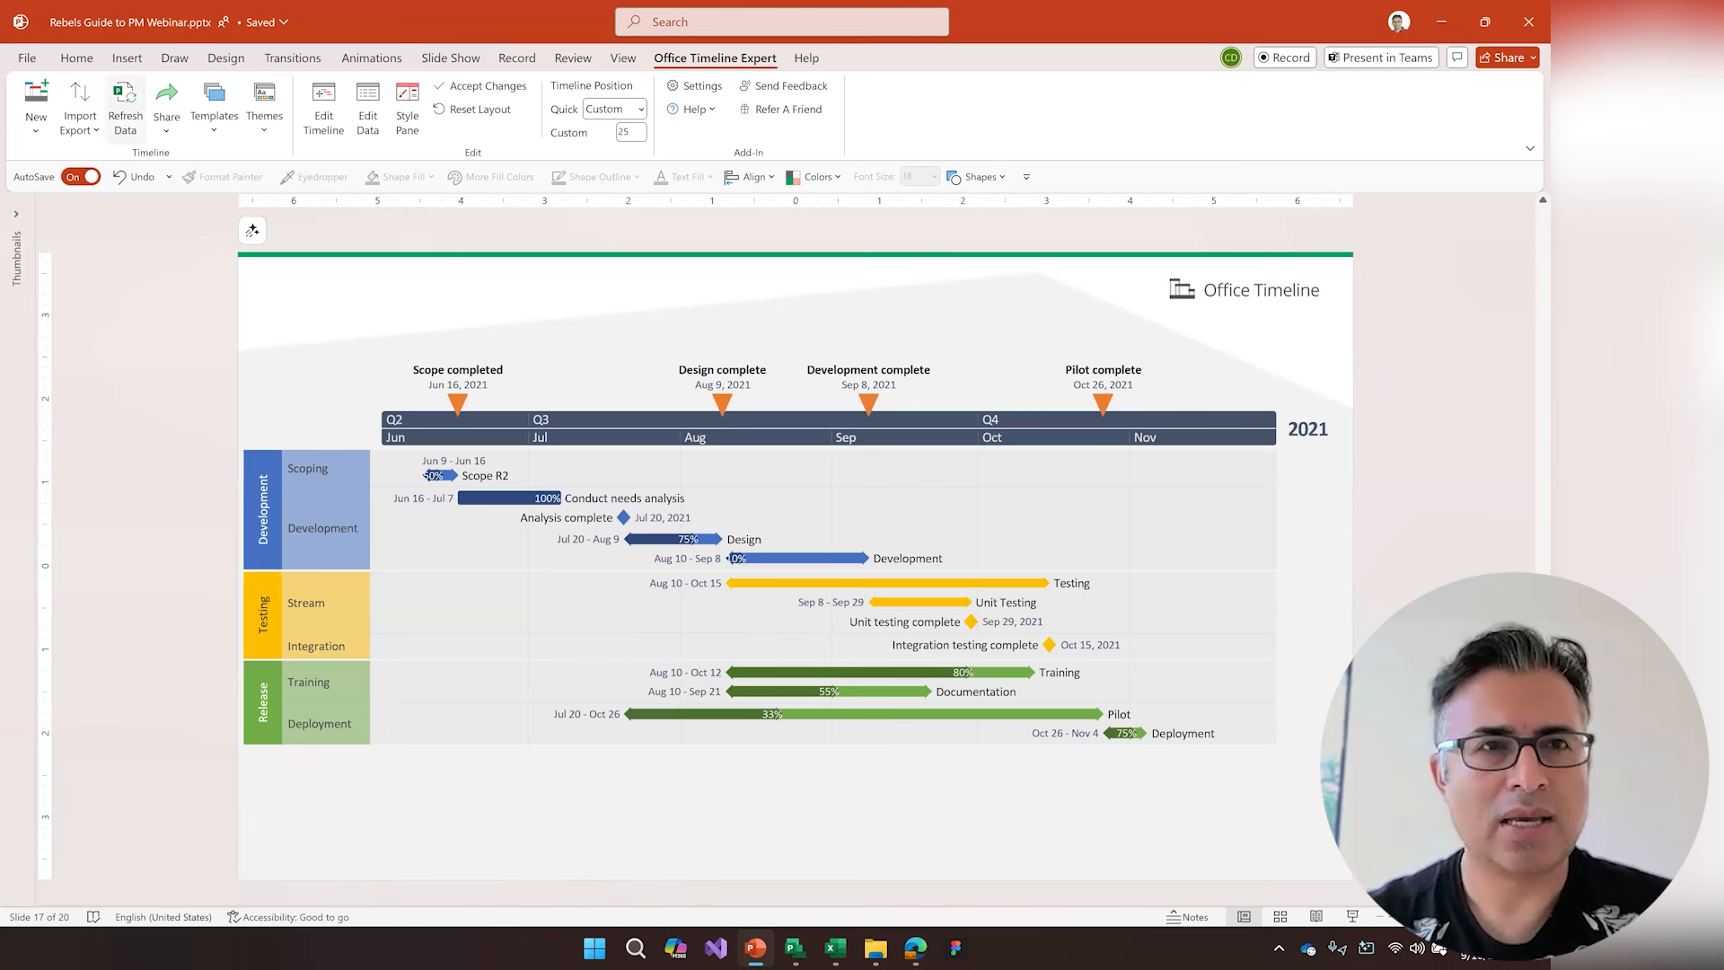
{"action": "left_click", "coordinate": [126, 108]}
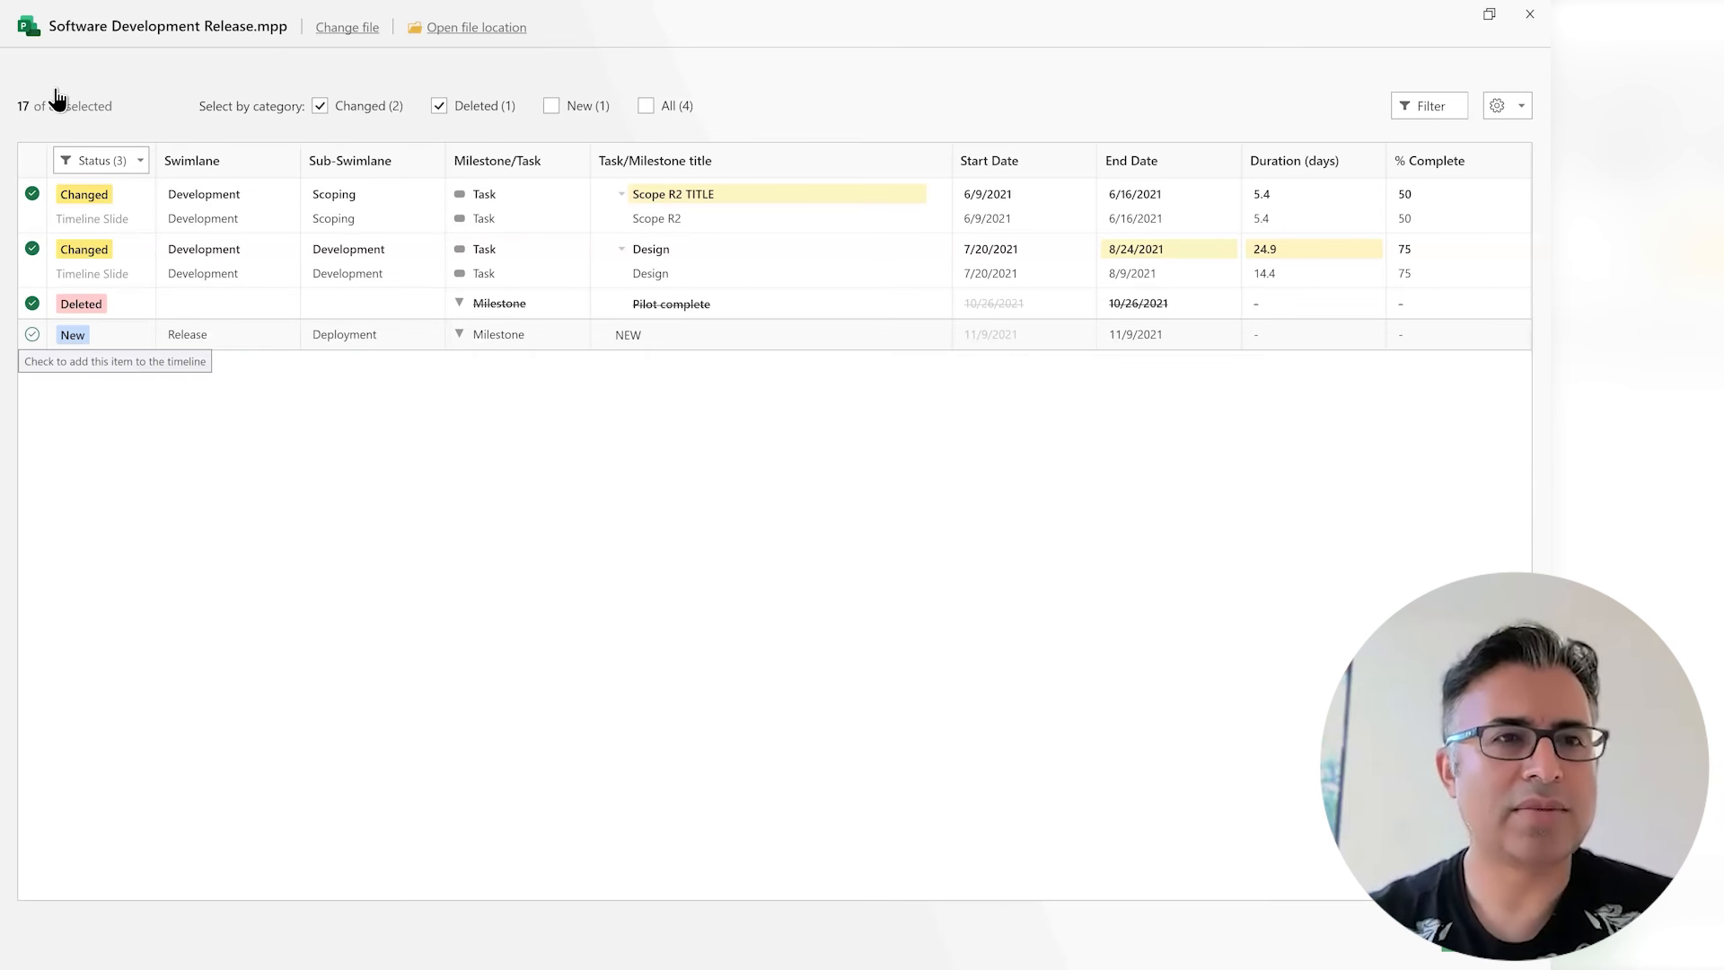
- Include the New (1) milestone alongside the Changed and Deleted items in the refresh
{"action": "left_click", "coordinate": [646, 106]}
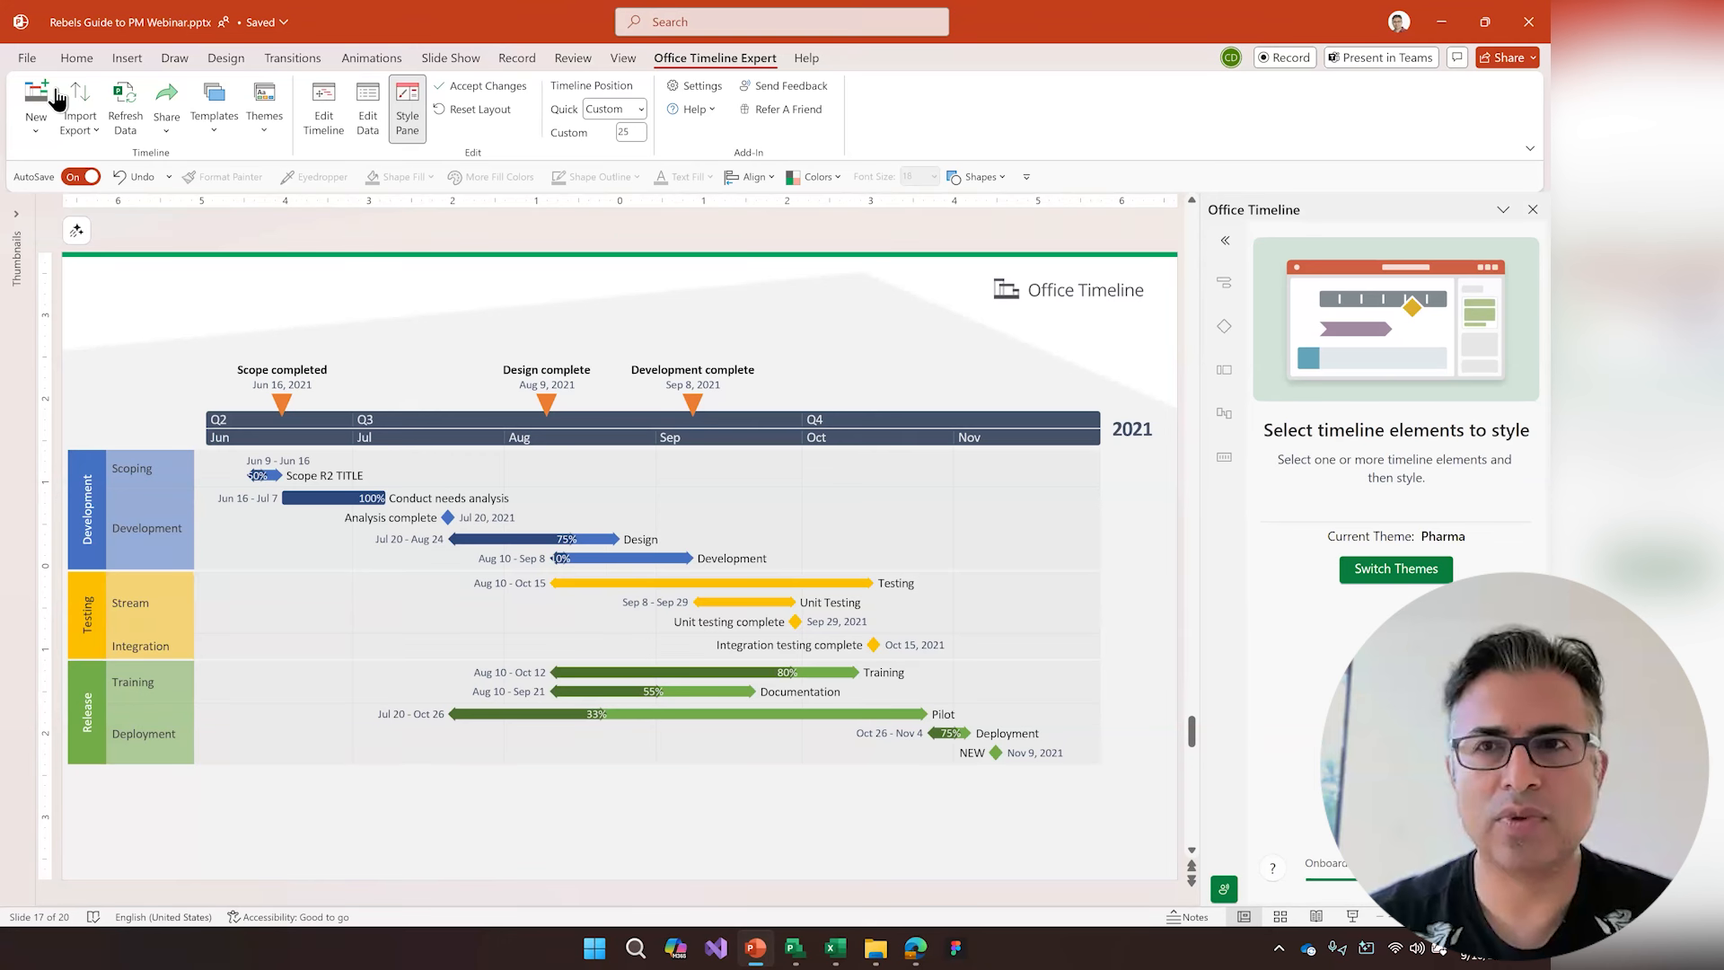
- Close the Office Timeline side pane so the refreshed timeline can be edited
{"action": "left_click", "coordinate": [1532, 209]}
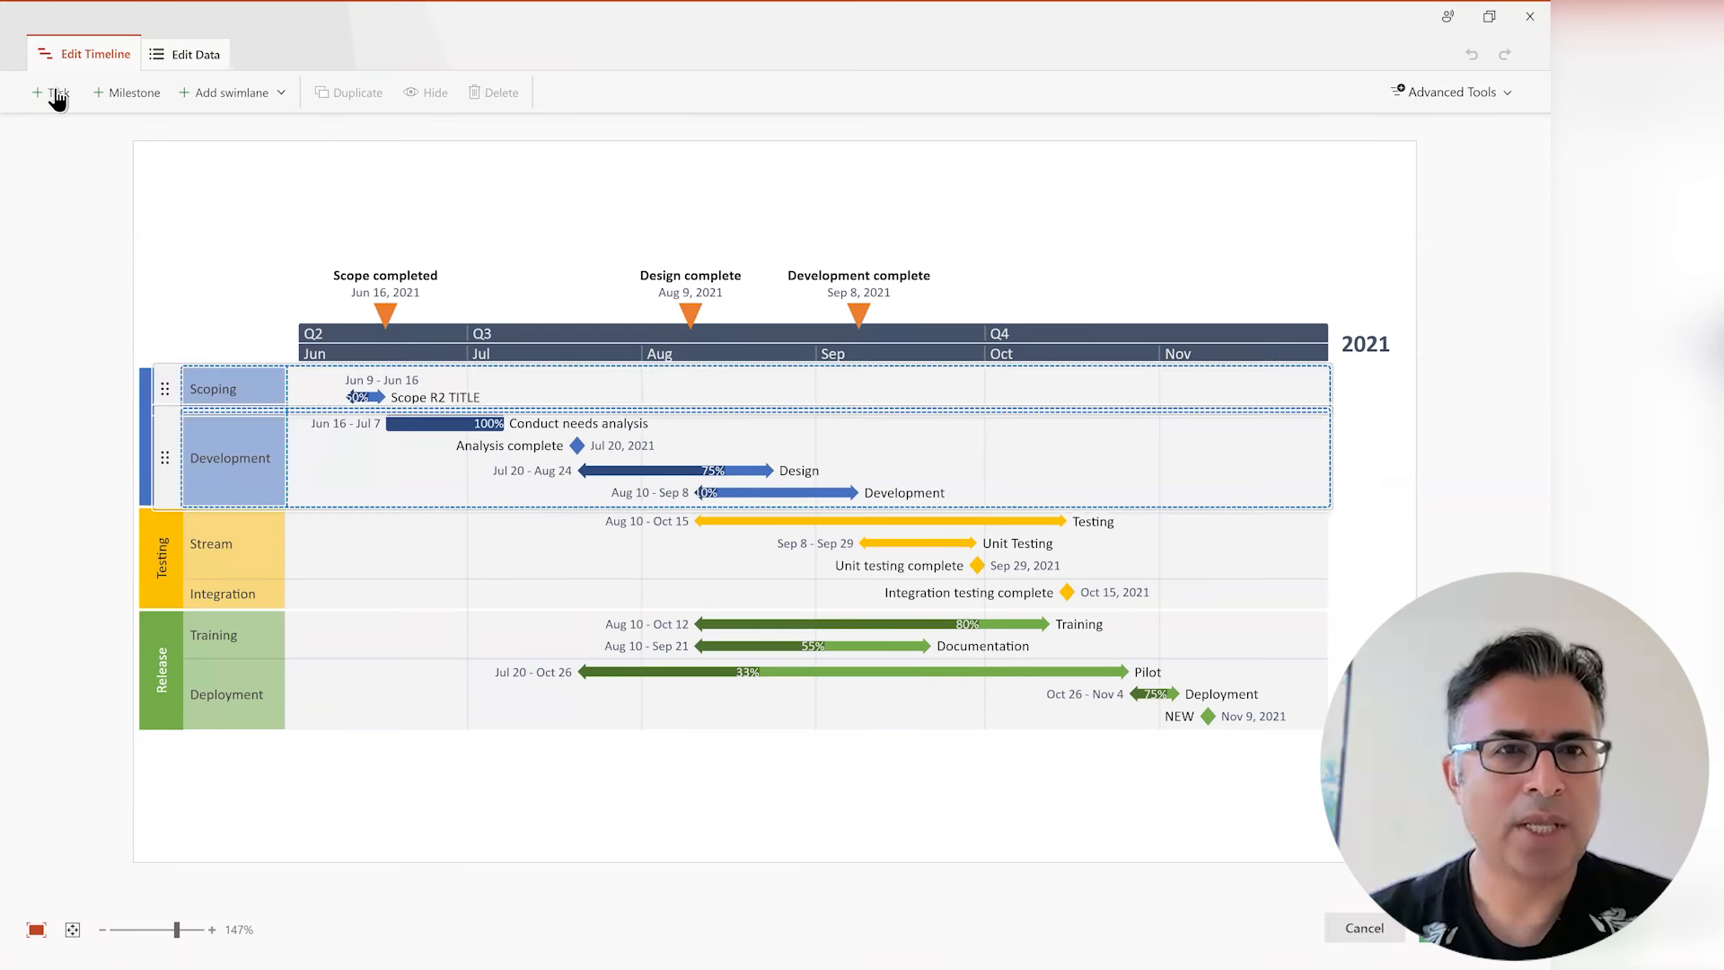
- Add a Marketing swimlane and move it to the top of the timeline
{"action": "left_click", "coordinate": [231, 93]}
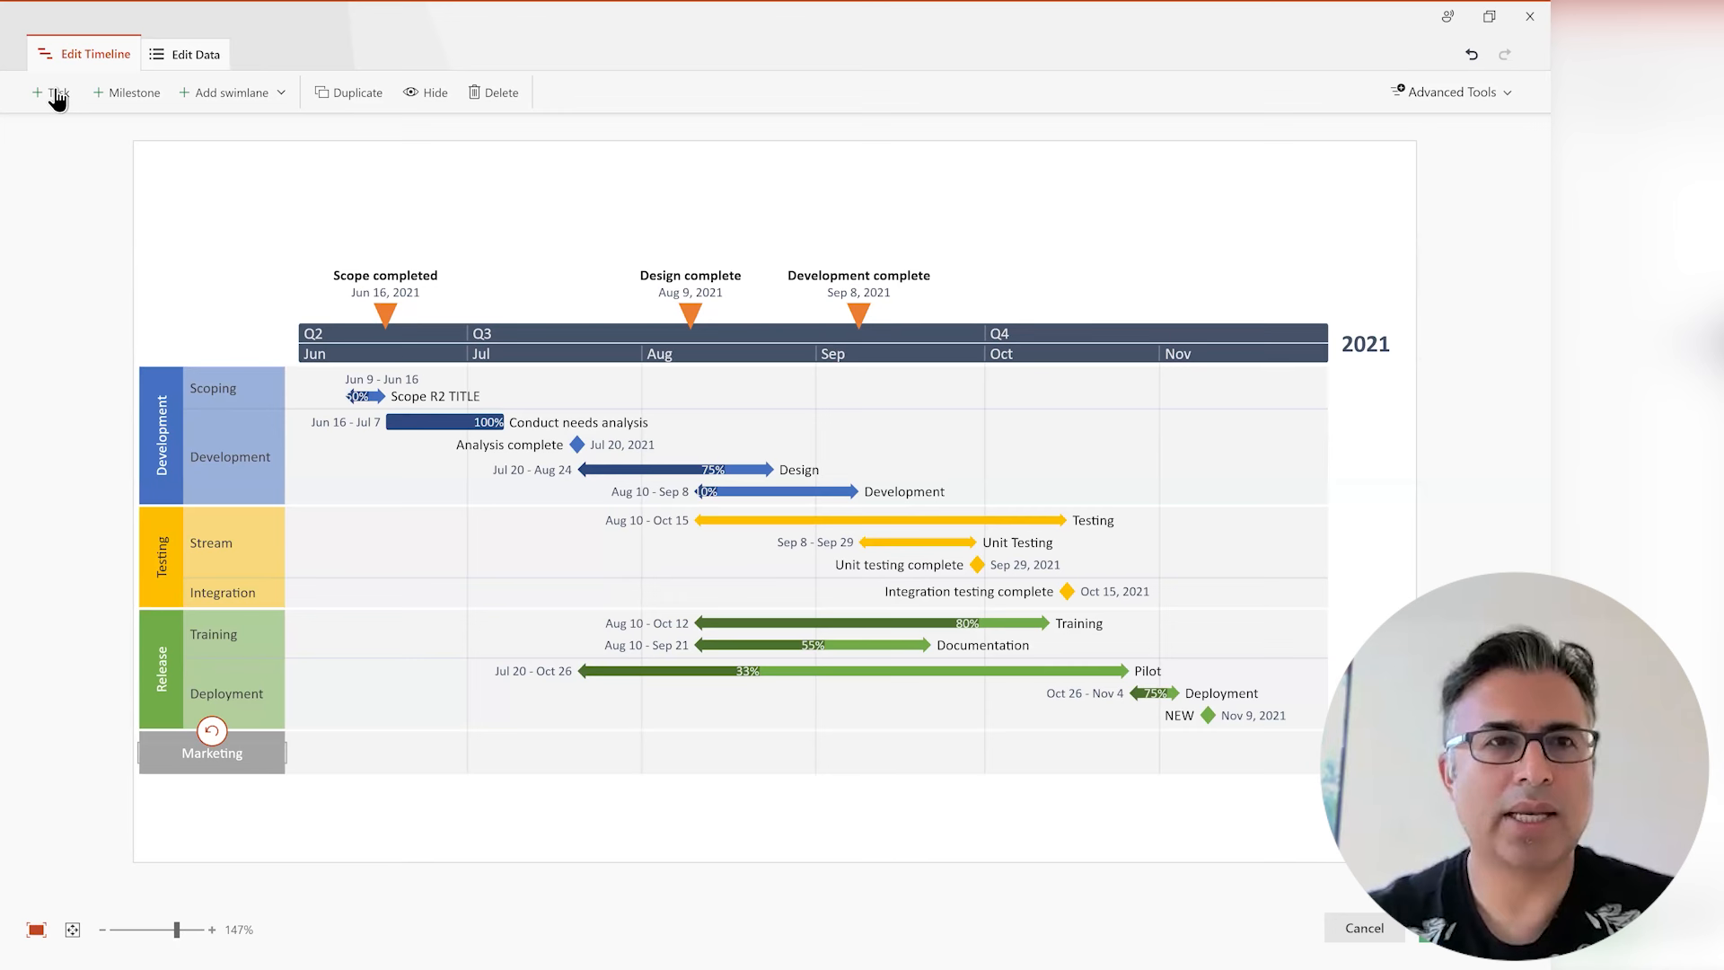
{"action": "left_click", "coordinate": [53, 93]}
{"action": "left_click_drag", "start_coordinate": [121, 757], "coordinate": [122, 395]}
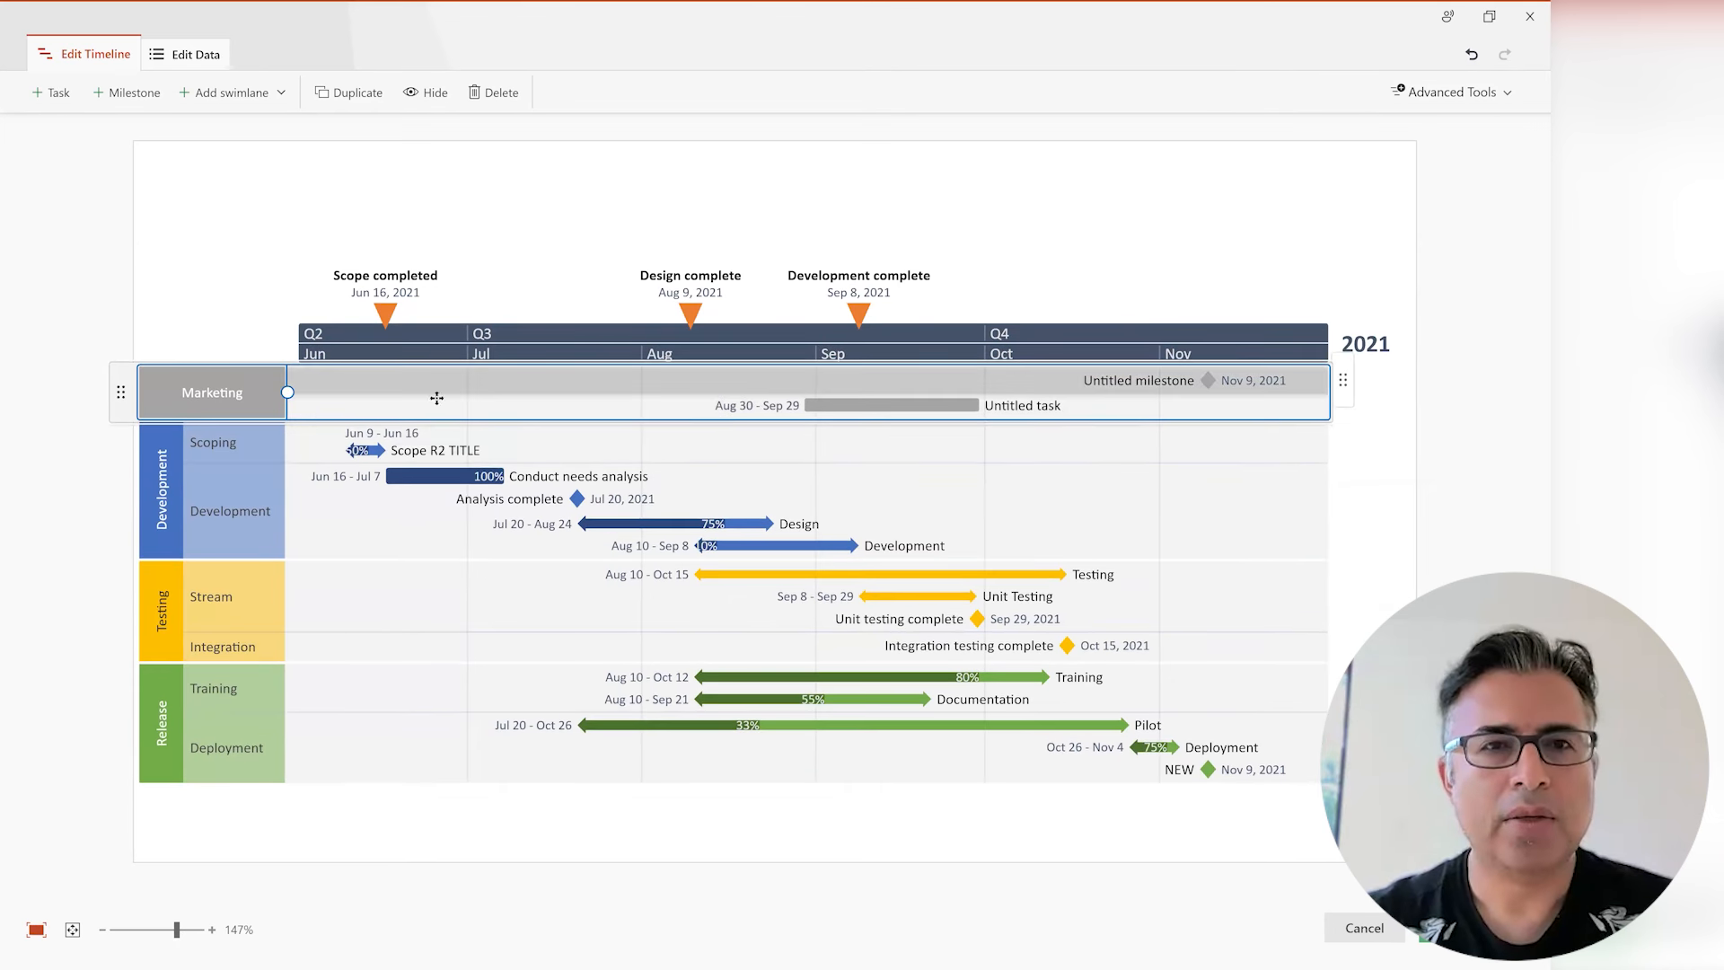
- Add an 'Exec review' milestone on Jul 18, 2021 and save the edits to the slide
{"action": "left_click", "coordinate": [482, 352]}
{"action": "left_click", "coordinate": [126, 92]}
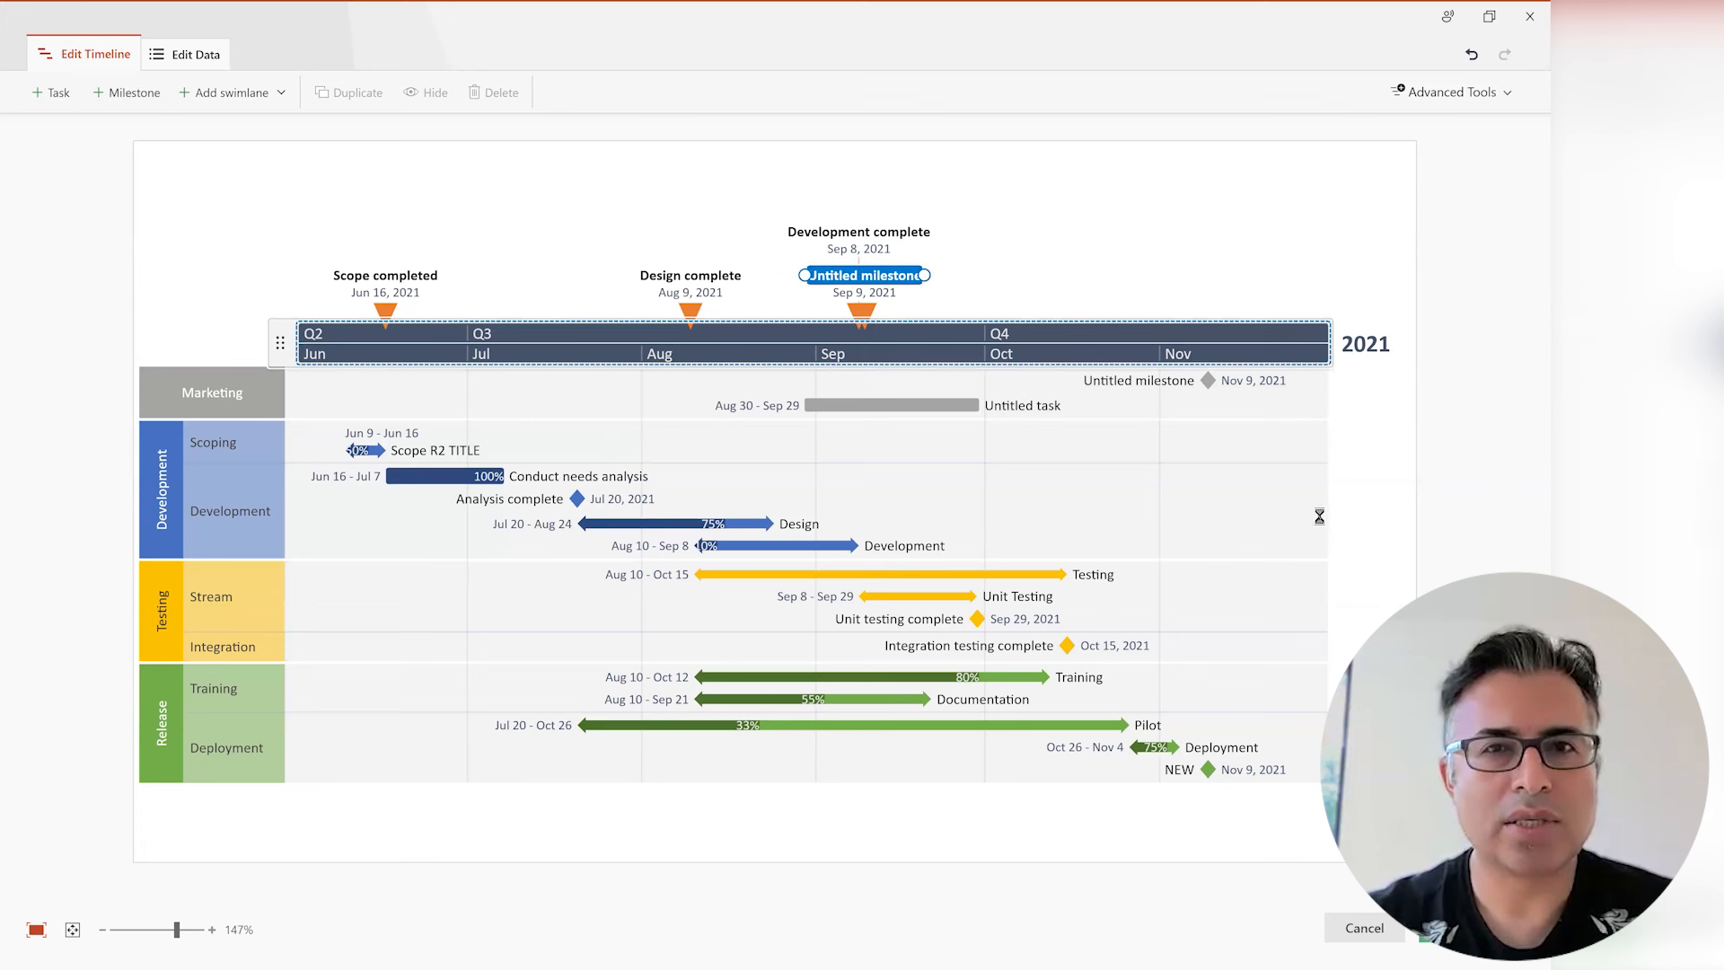
{"action": "left_click_drag", "start_coordinate": [855, 310], "coordinate": [1122, 315]}
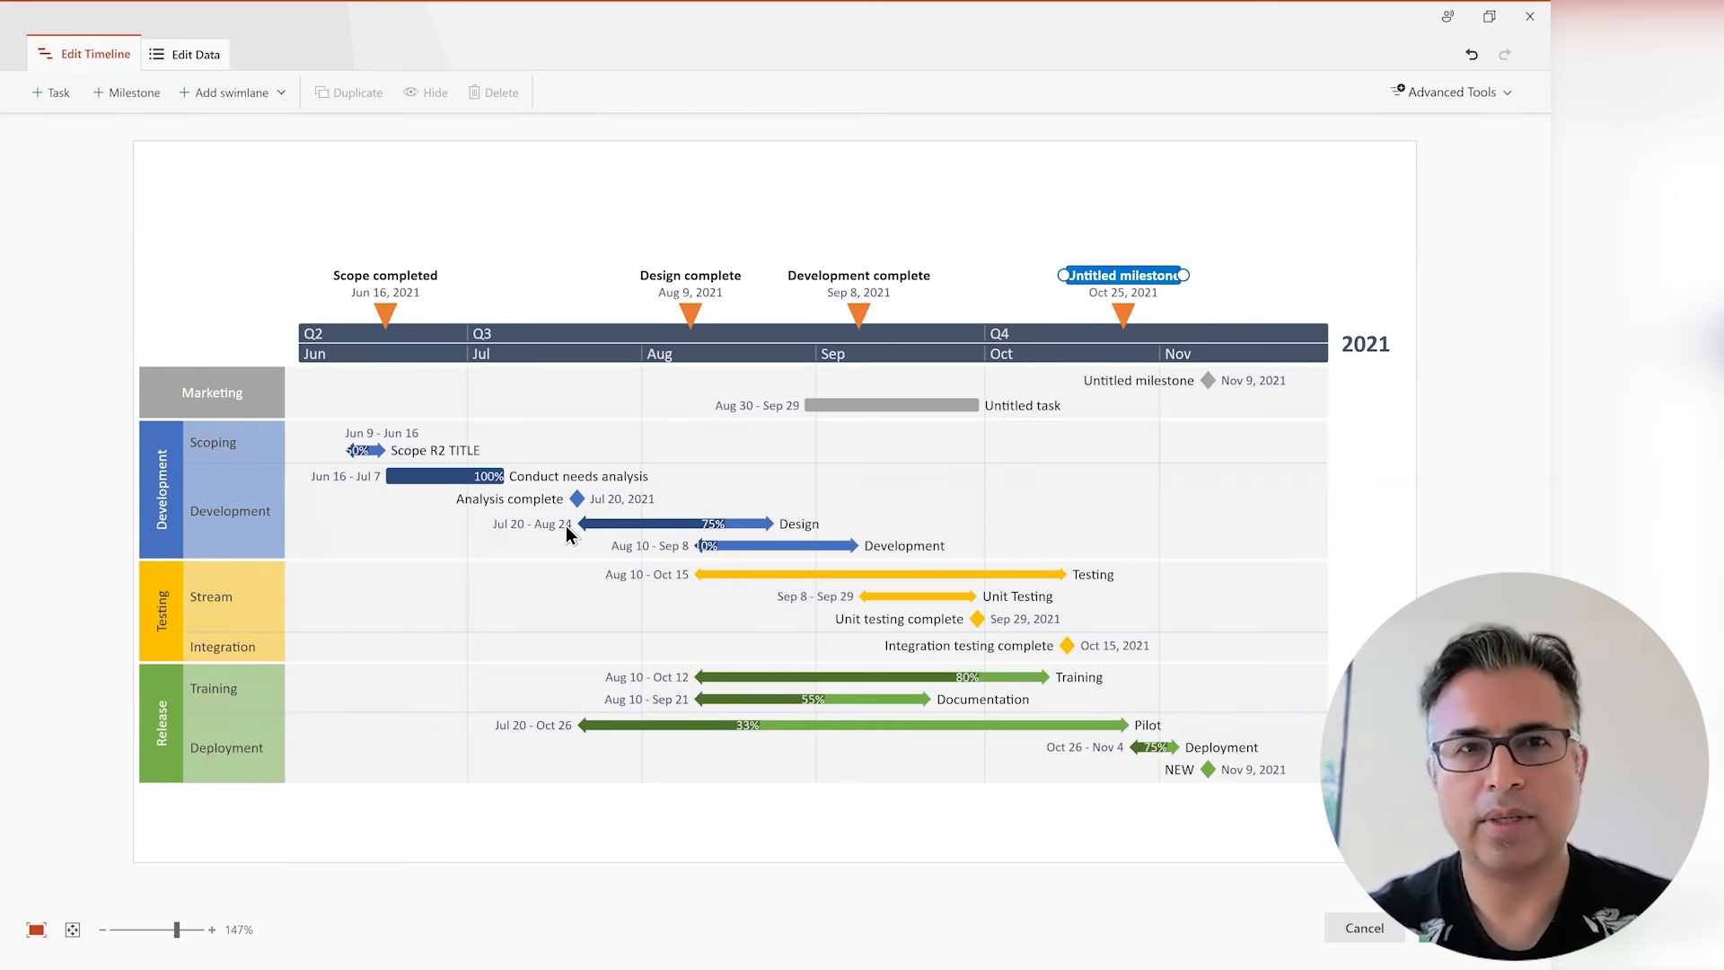
{"action": "type", "text": "Exec review"}
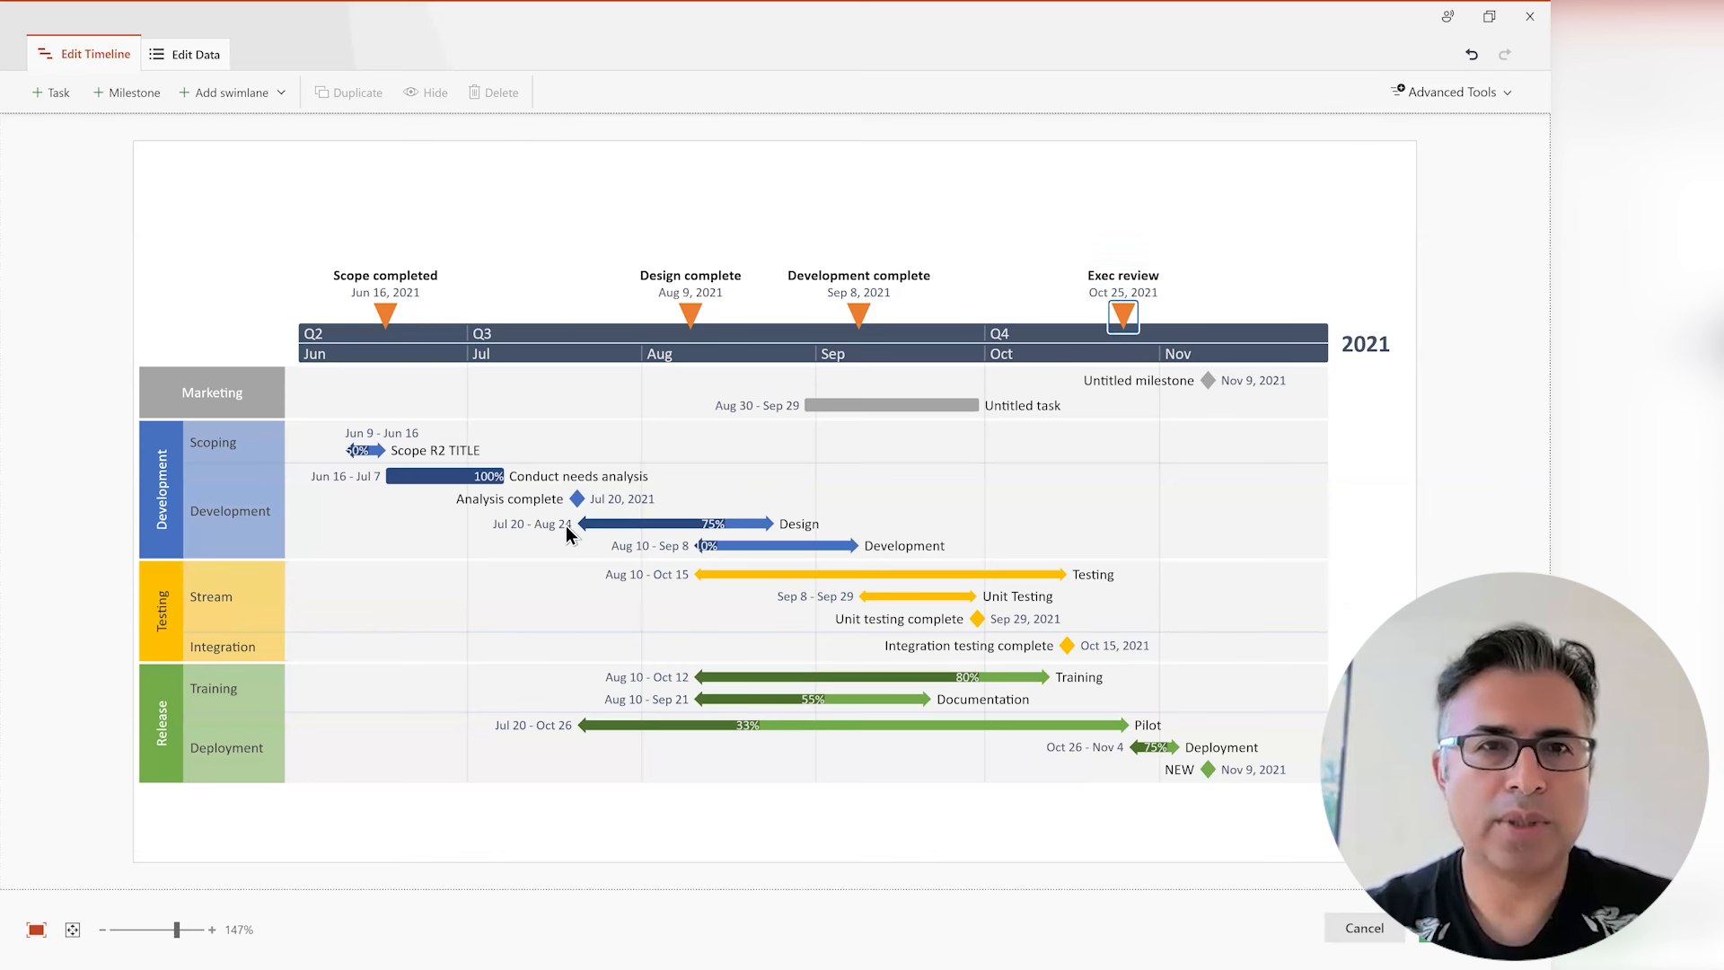
{"action": "mouse_move", "coordinate": [1123, 316]}
{"action": "left_mouse_down"}
{"action": "mouse_move", "coordinate": [401, 316]}
{"action": "mouse_move", "coordinate": [566, 316]}
{"action": "left_mouse_up"}
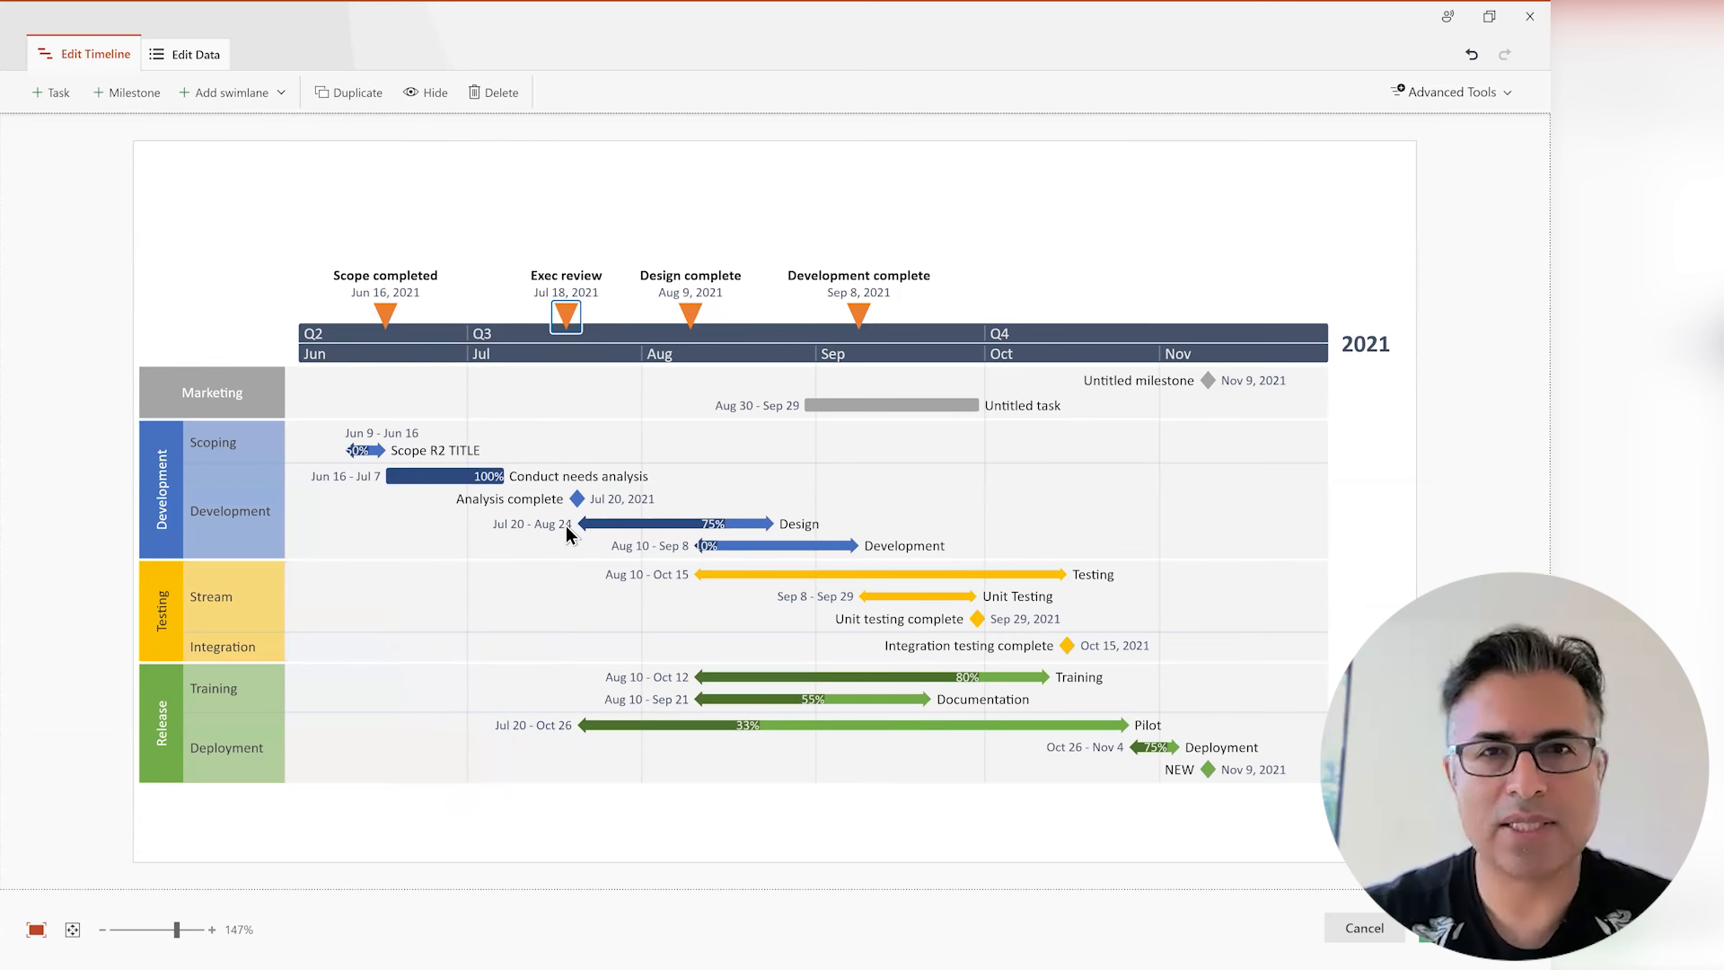
{"action": "left_click", "coordinate": [1458, 928]}
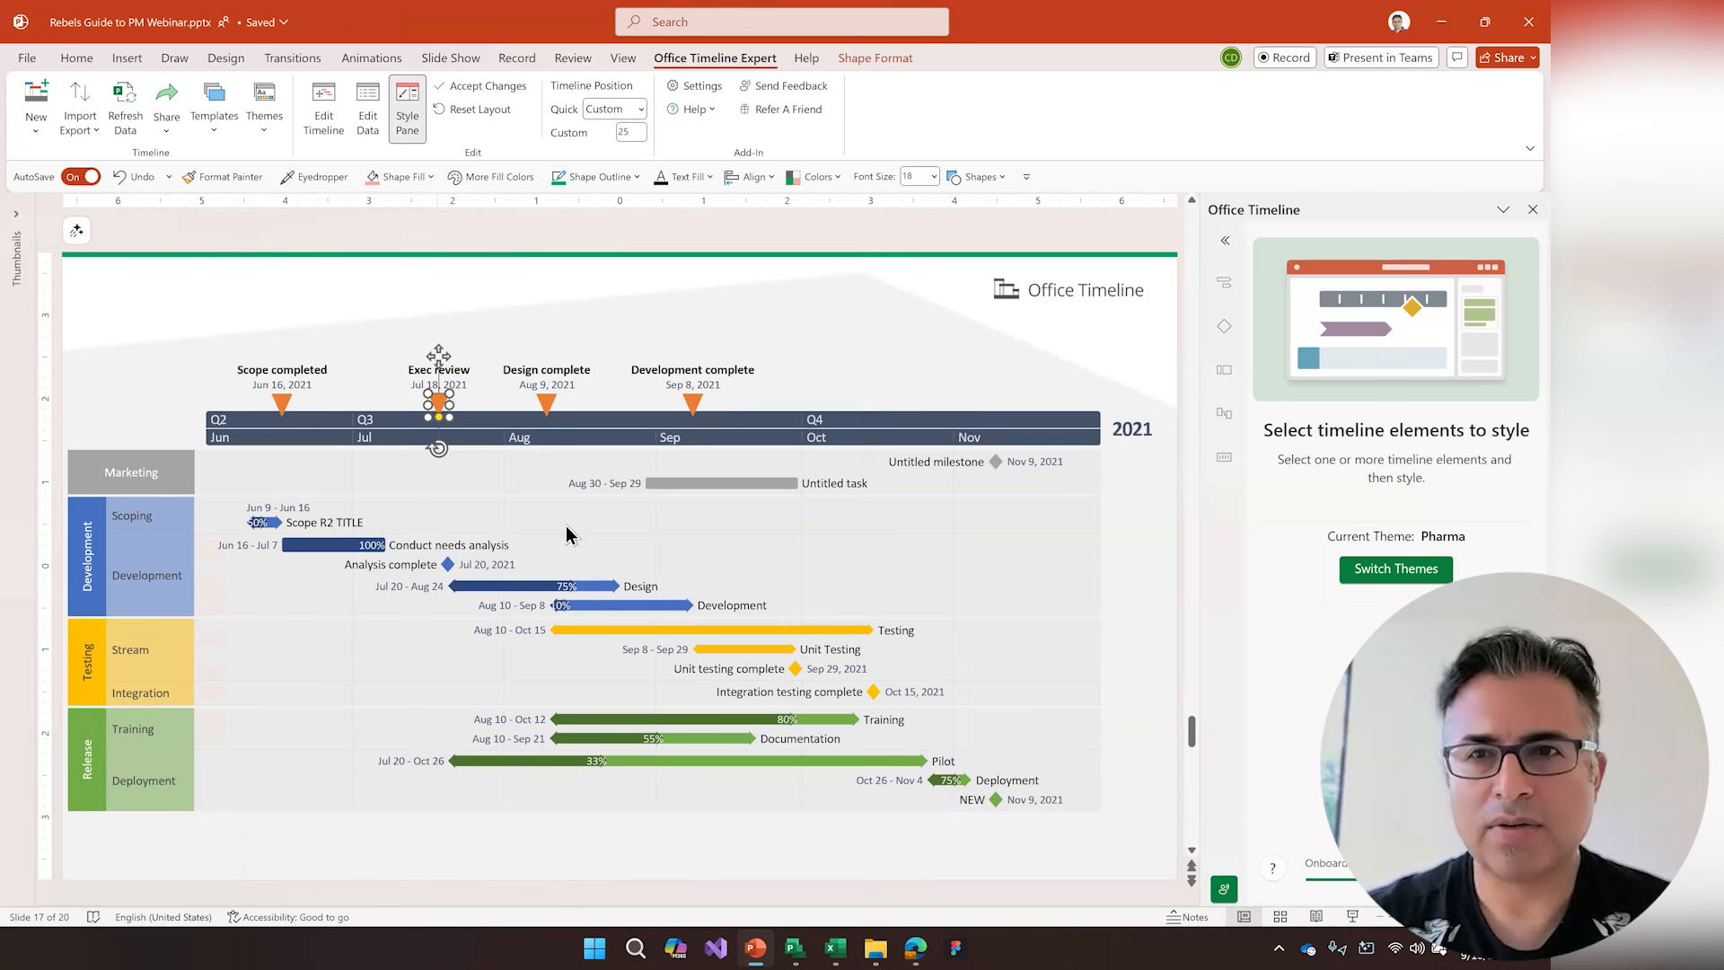
- Make the Exec review triangle red and its Jul 18, 2021 date bold red text
{"action": "left_click", "coordinate": [1513, 382]}
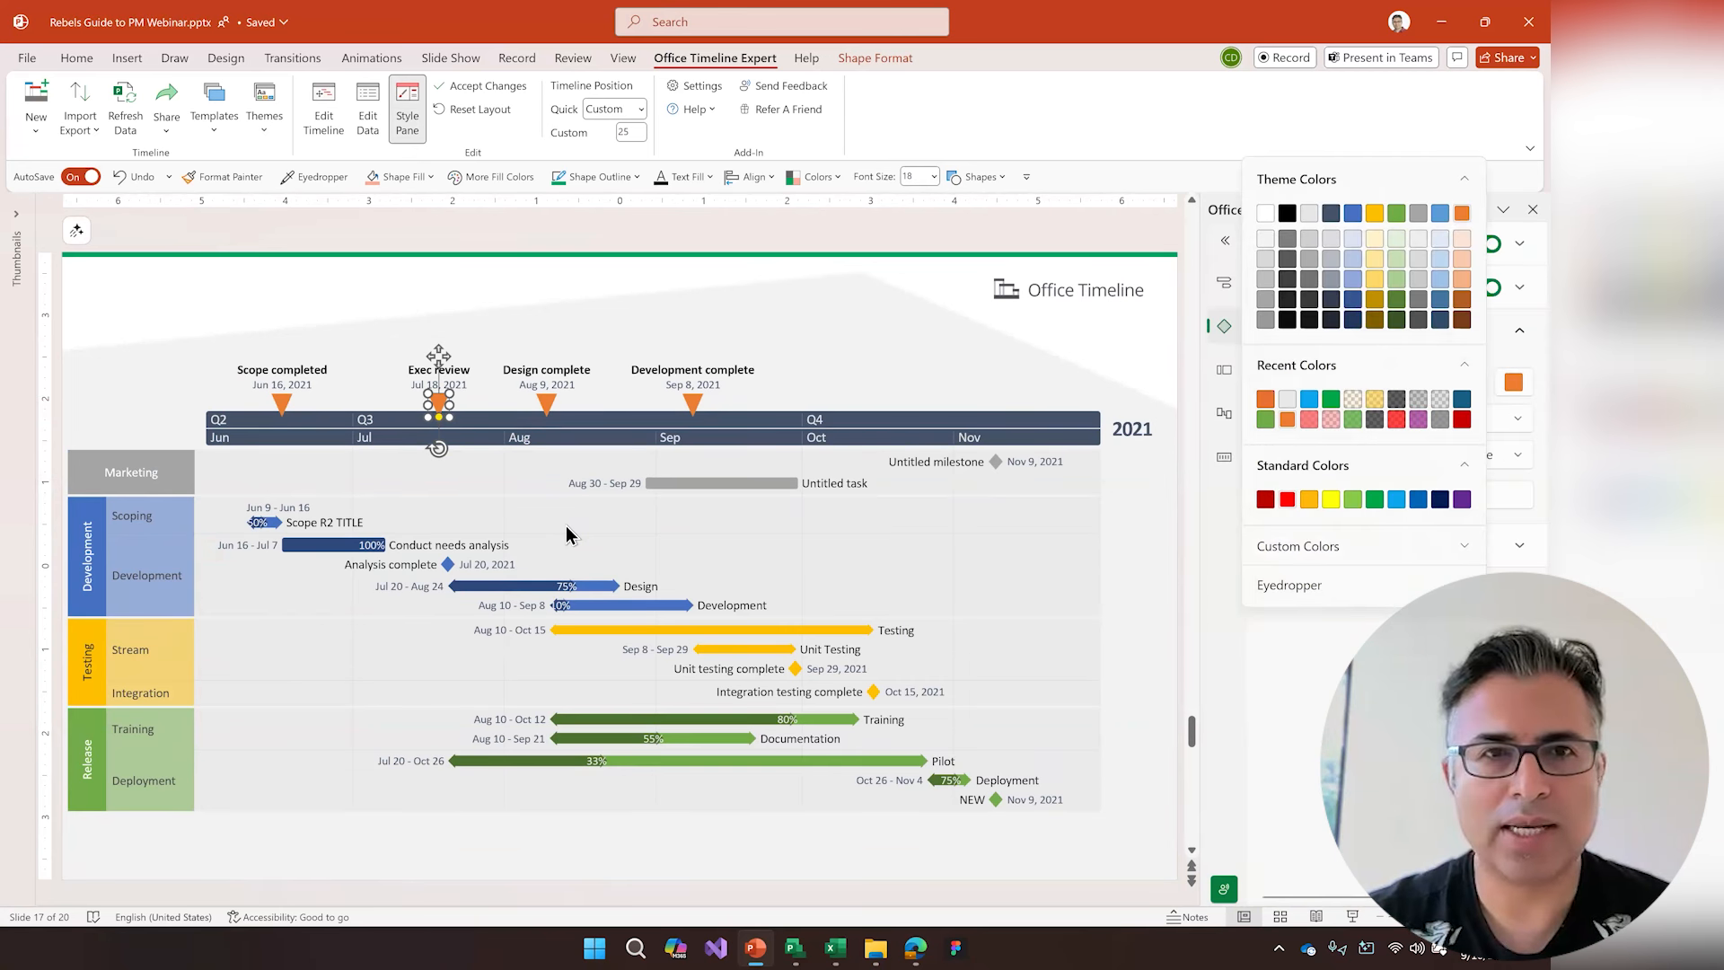
{"action": "left_click", "coordinate": [1287, 499]}
{"action": "left_click", "coordinate": [439, 384]}
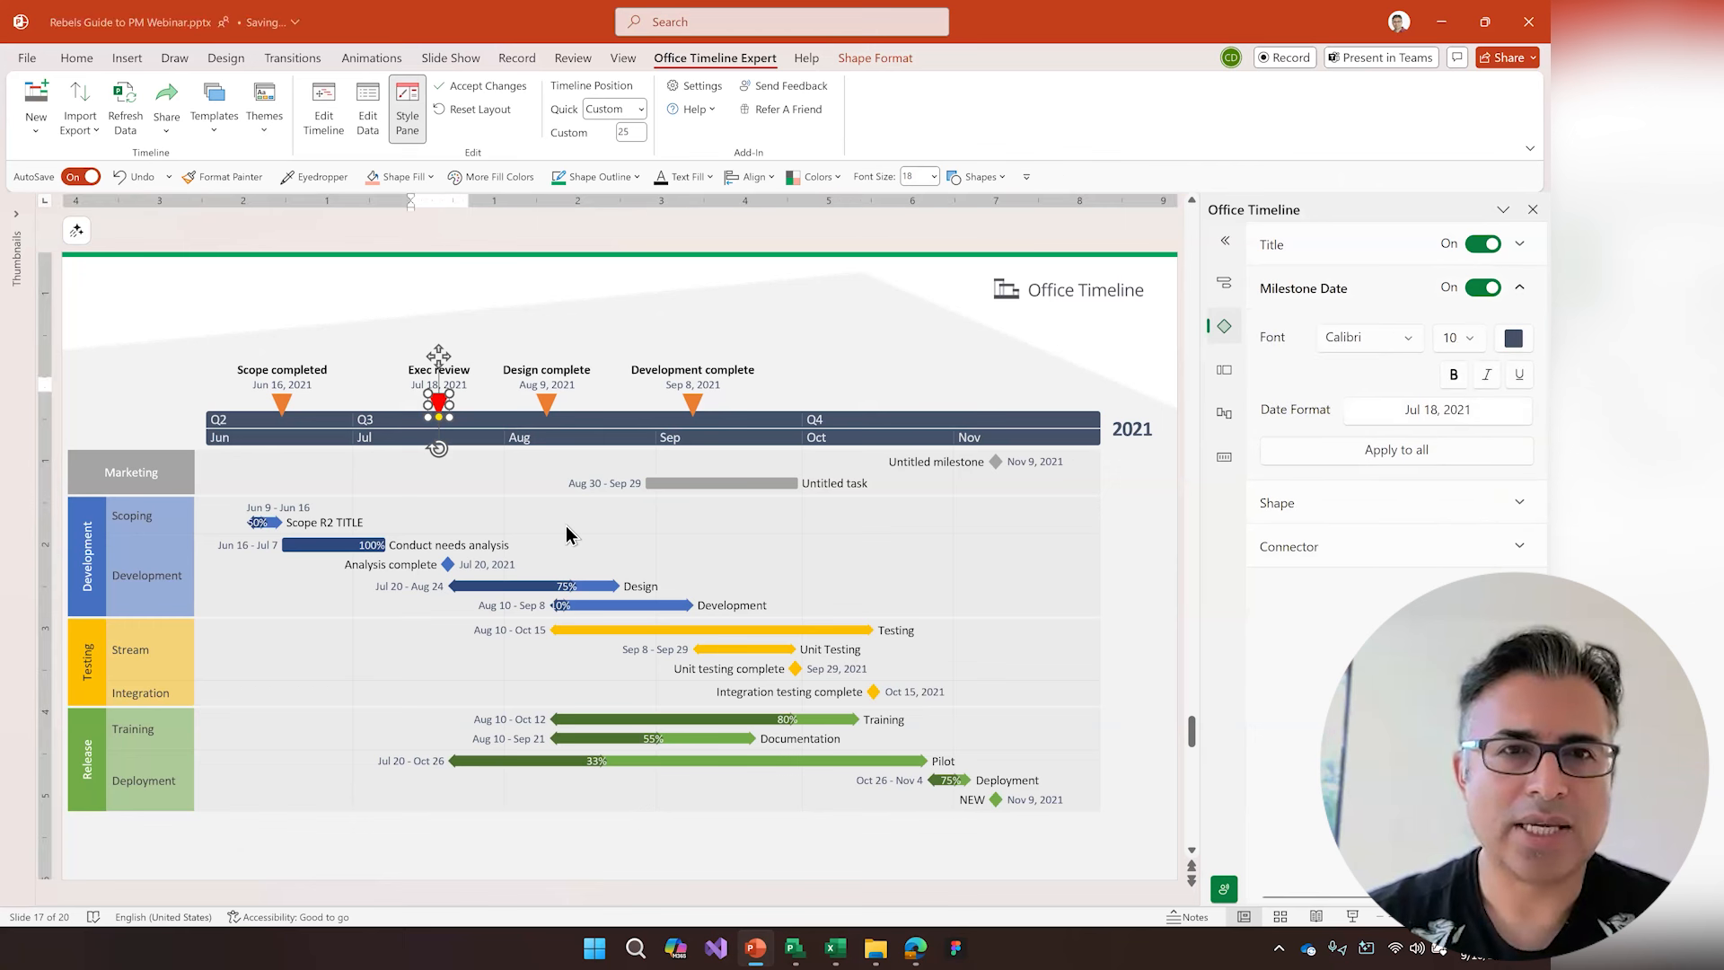
{"action": "left_click", "coordinate": [1513, 337]}
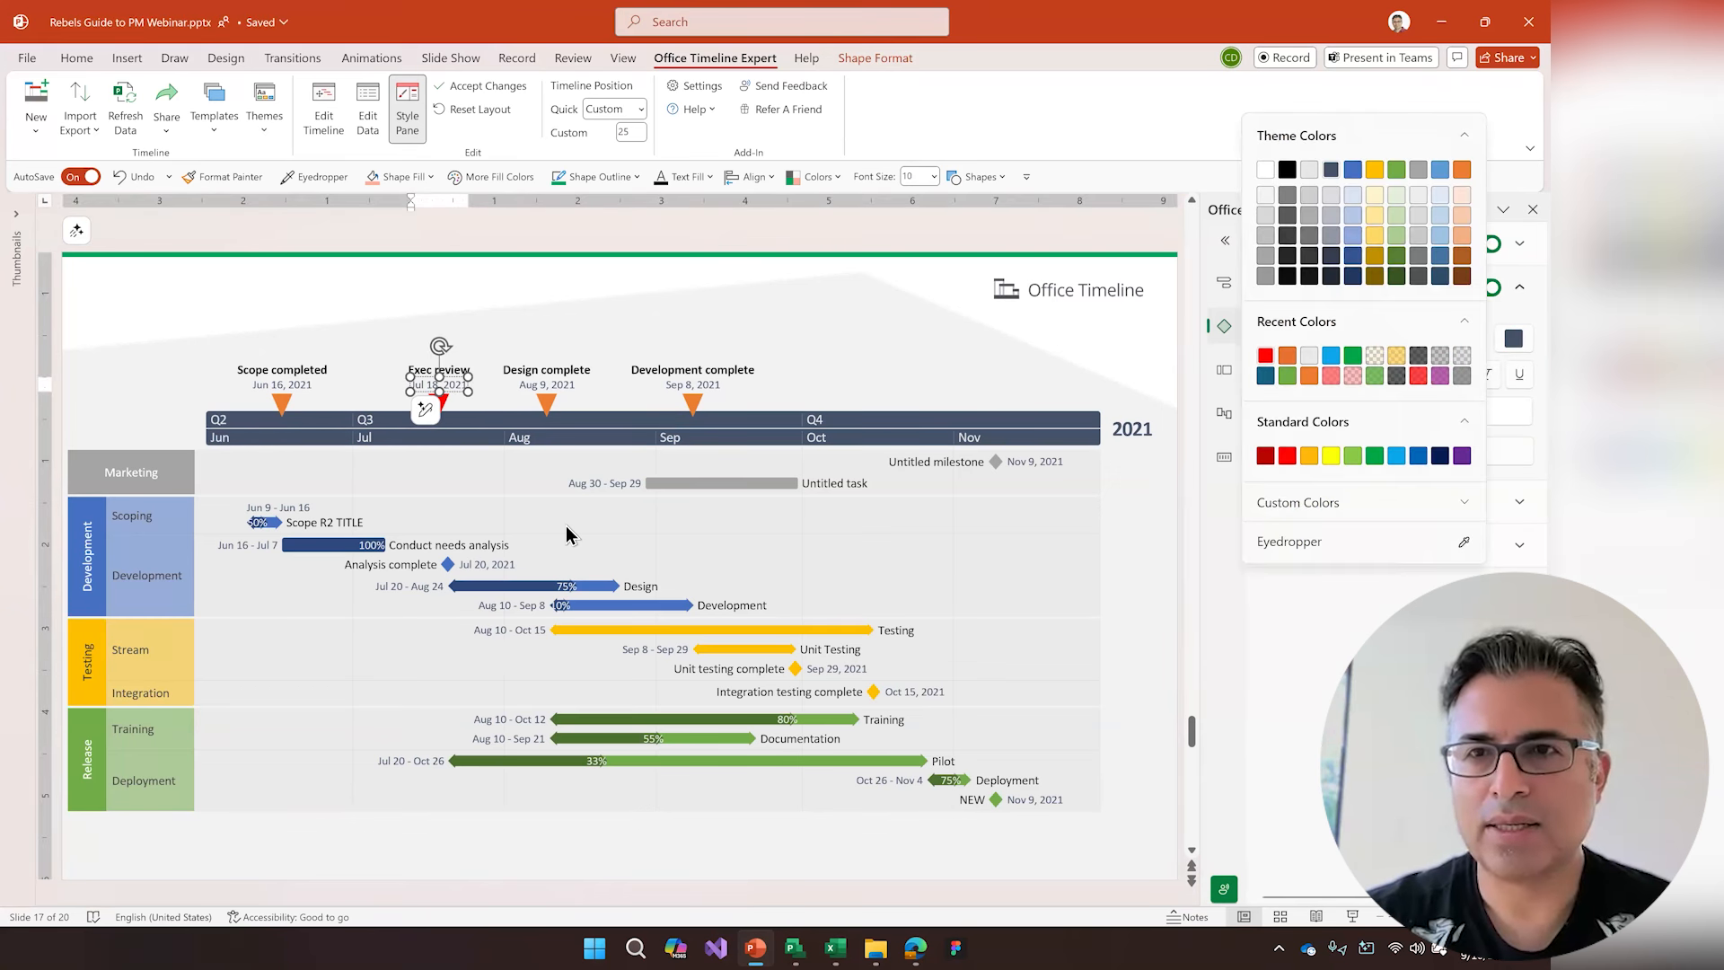
{"action": "left_click", "coordinate": [1287, 455]}
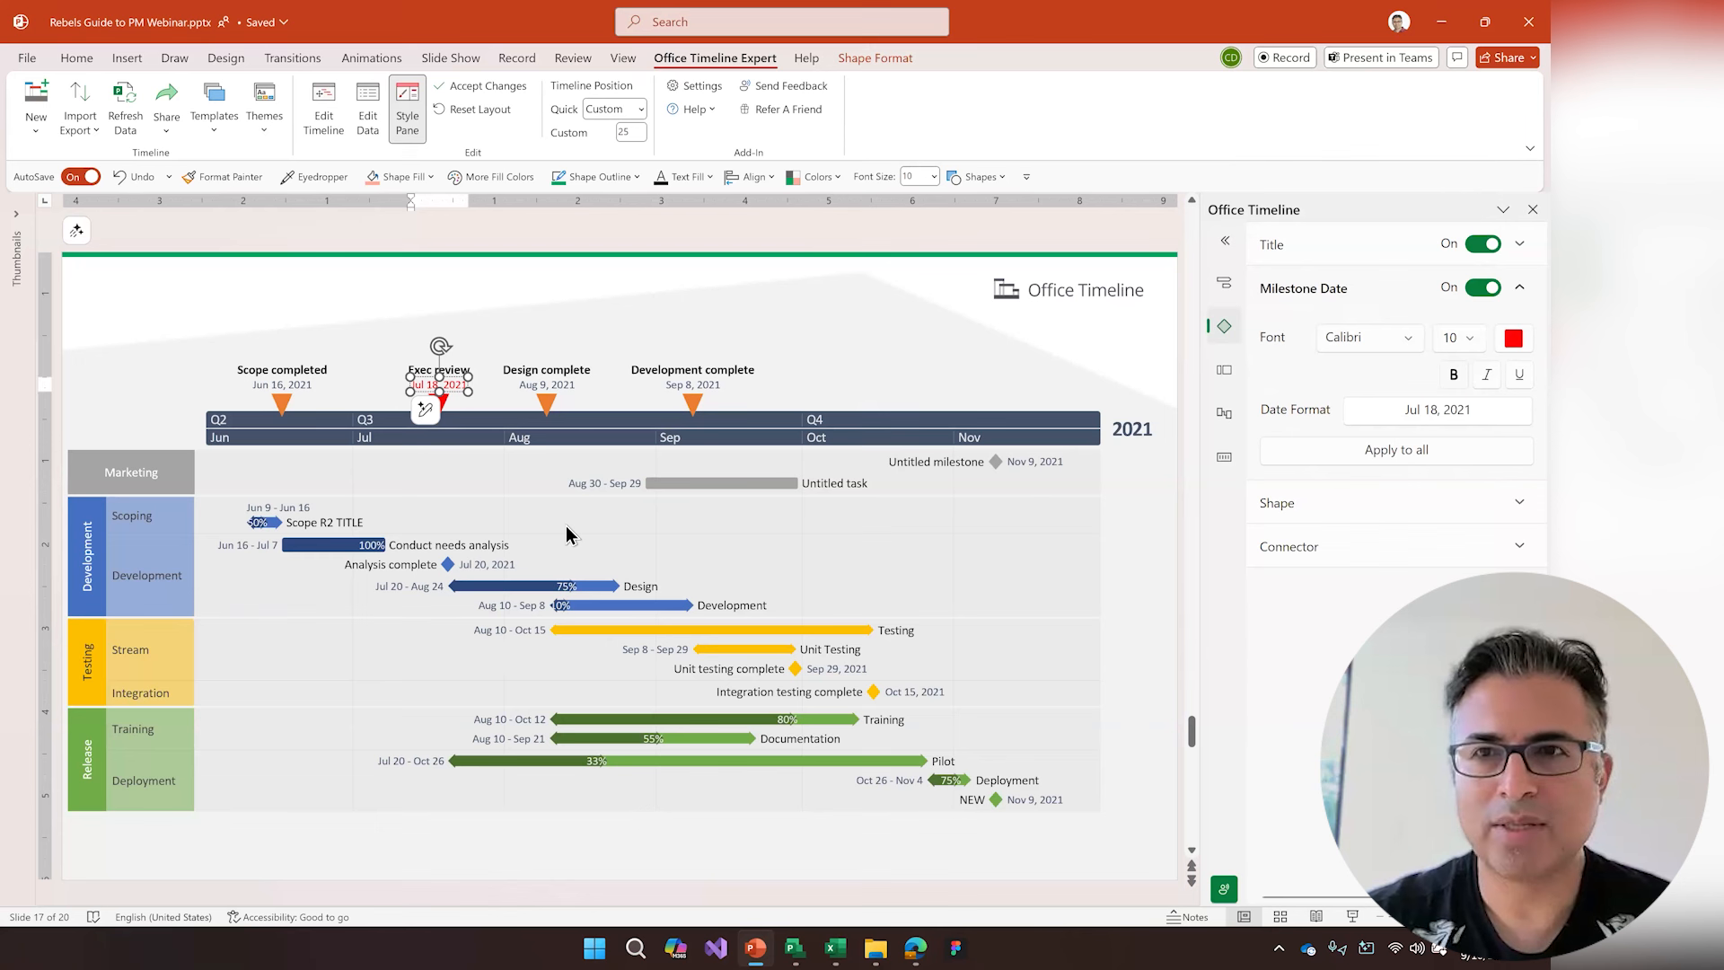
{"action": "left_click", "coordinate": [1453, 374]}
{"action": "left_click", "coordinate": [431, 296]}
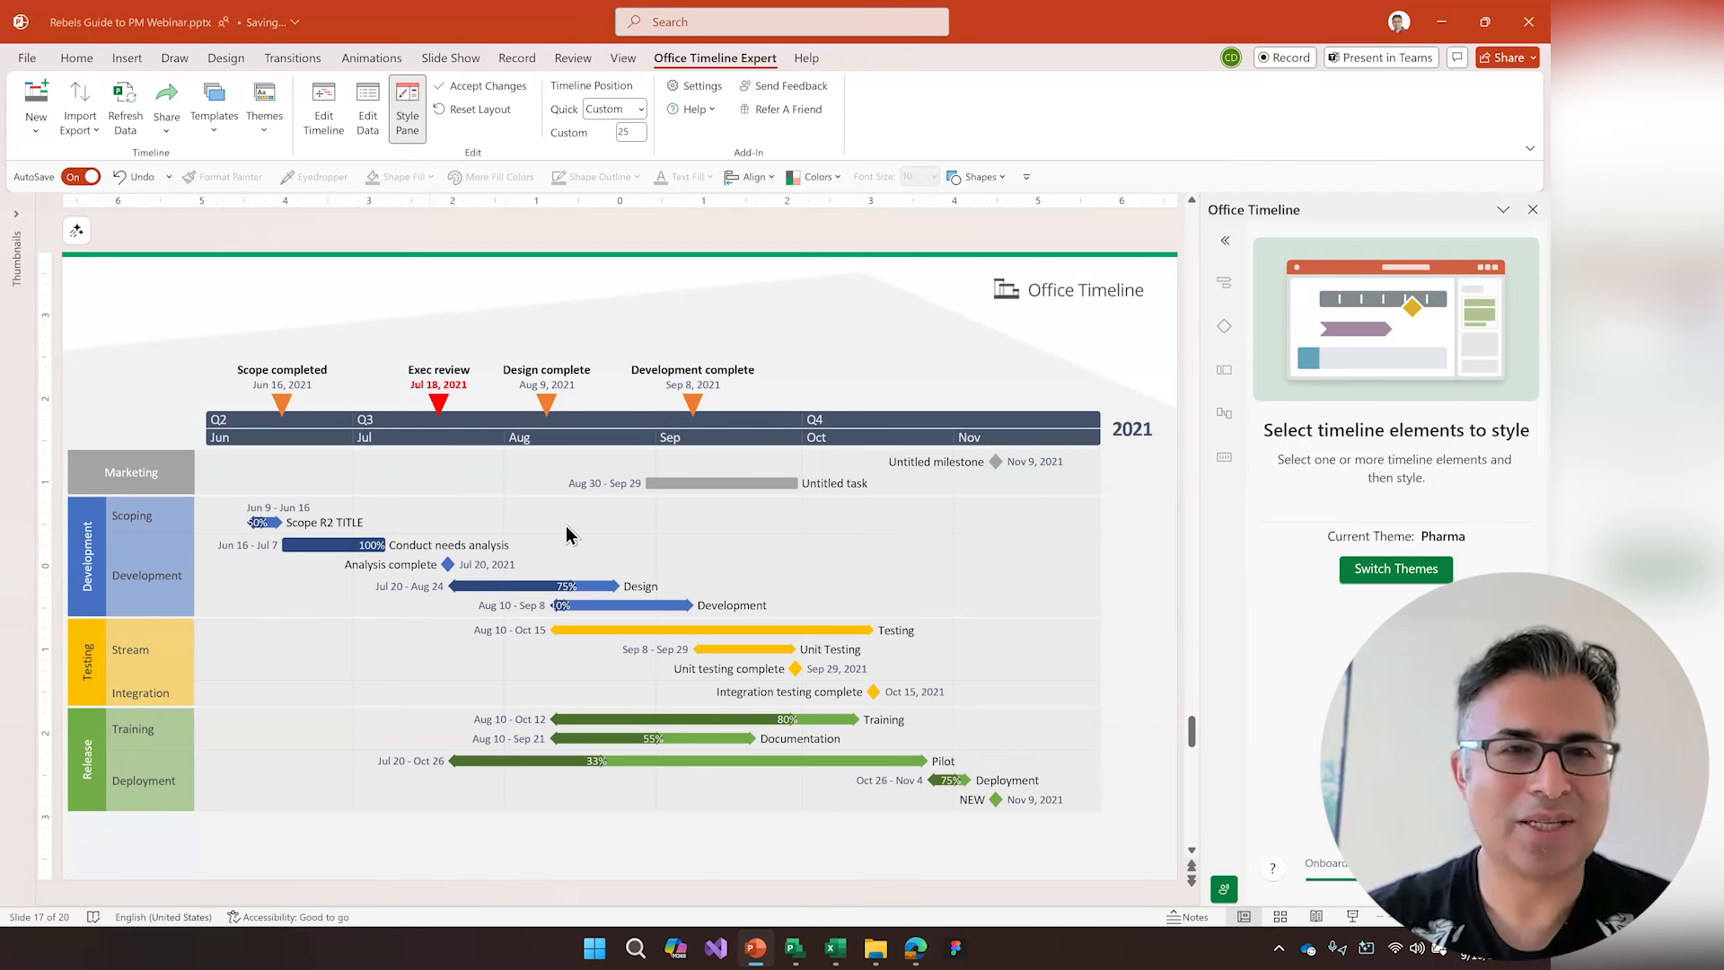
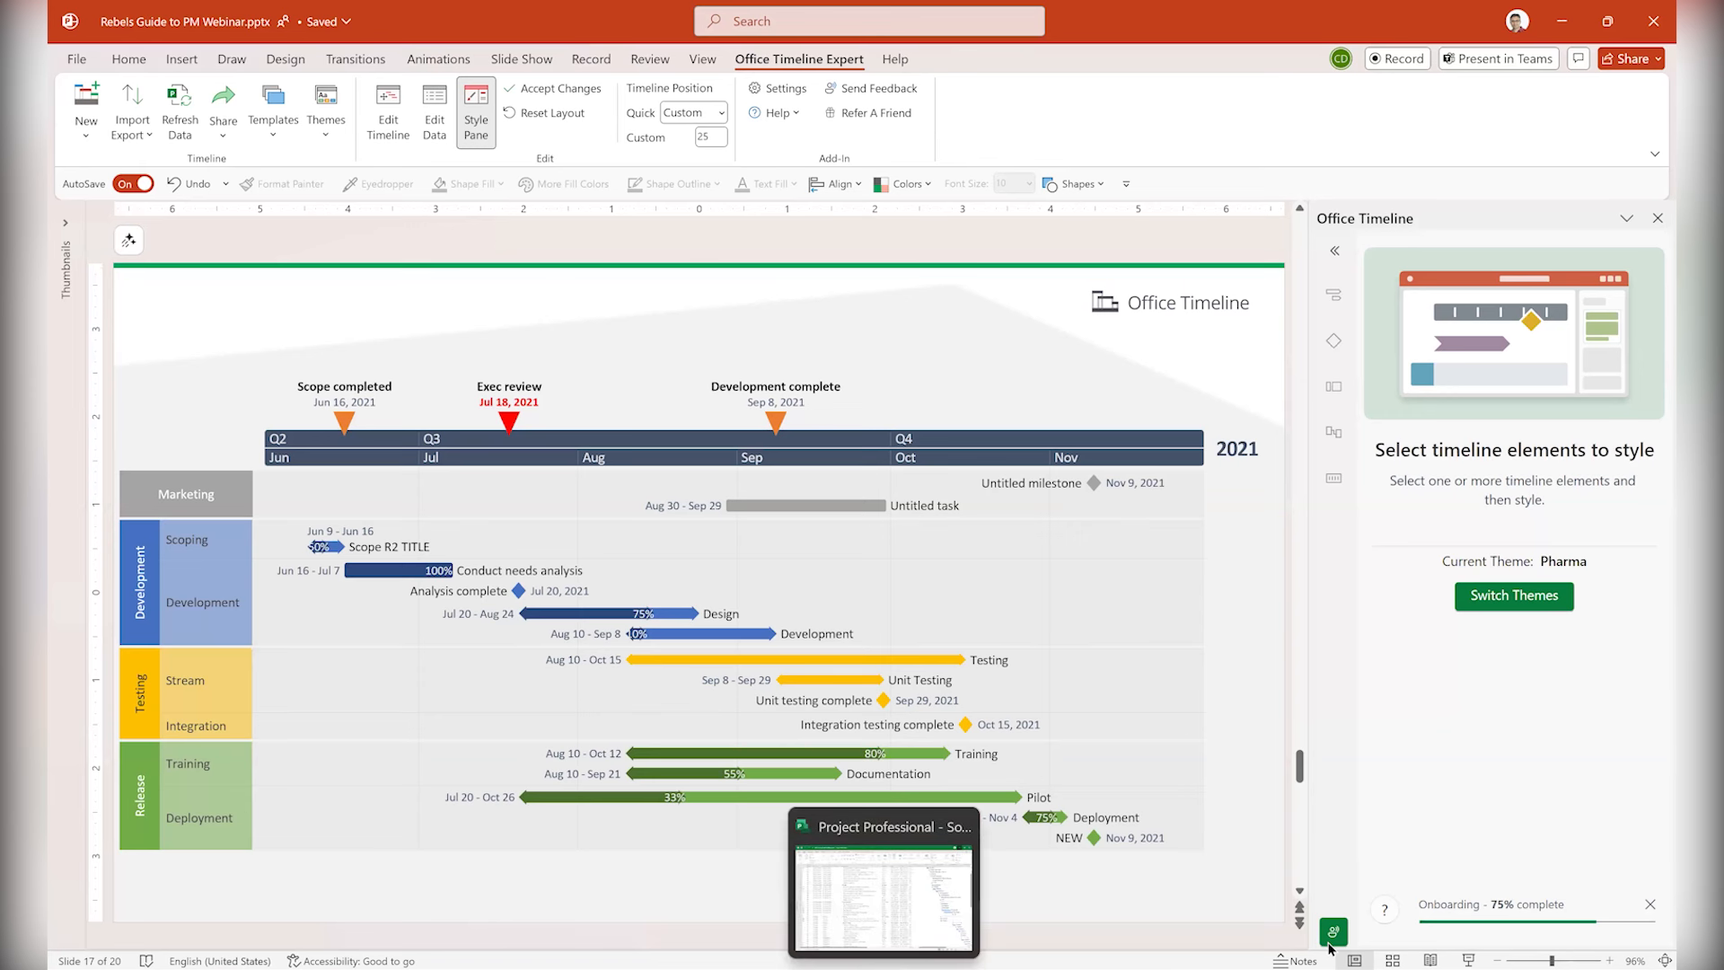
- Scroll the Software Development Release plan in Project to its post-implementation tasks and 0-day NEW task
{"action": "left_click", "coordinate": [1330, 947]}
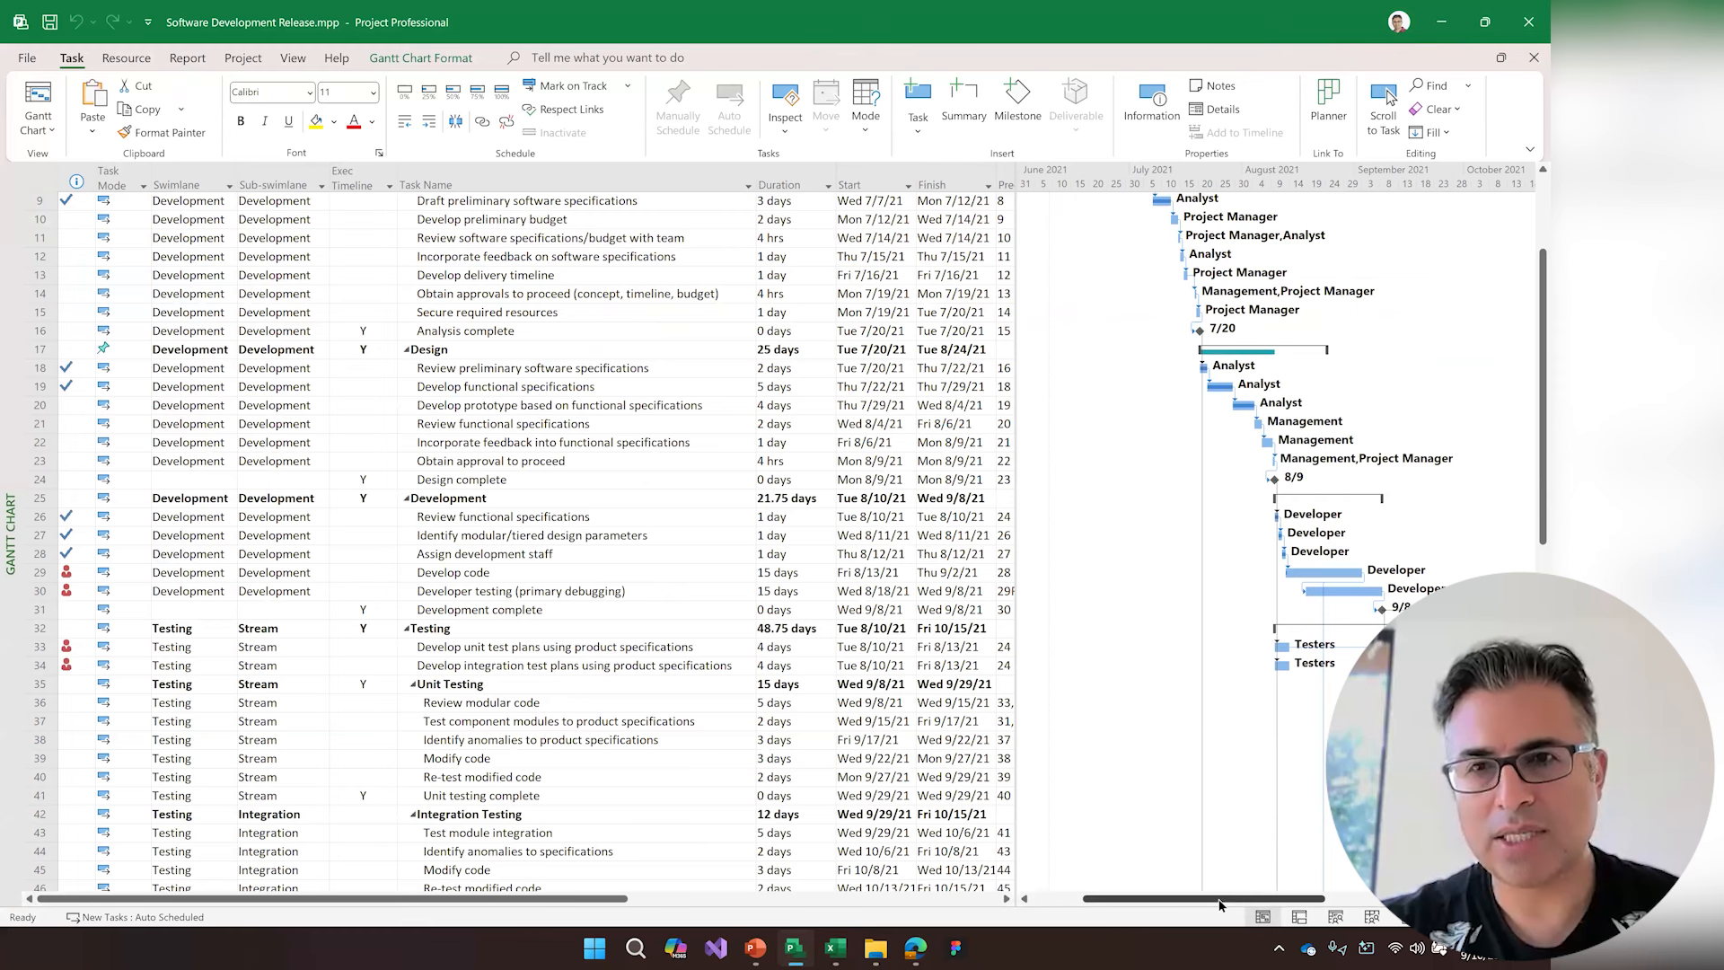
{"action": "scroll", "coordinate": [1219, 901], "scroll_direction": "right", "scroll_amount": 3}
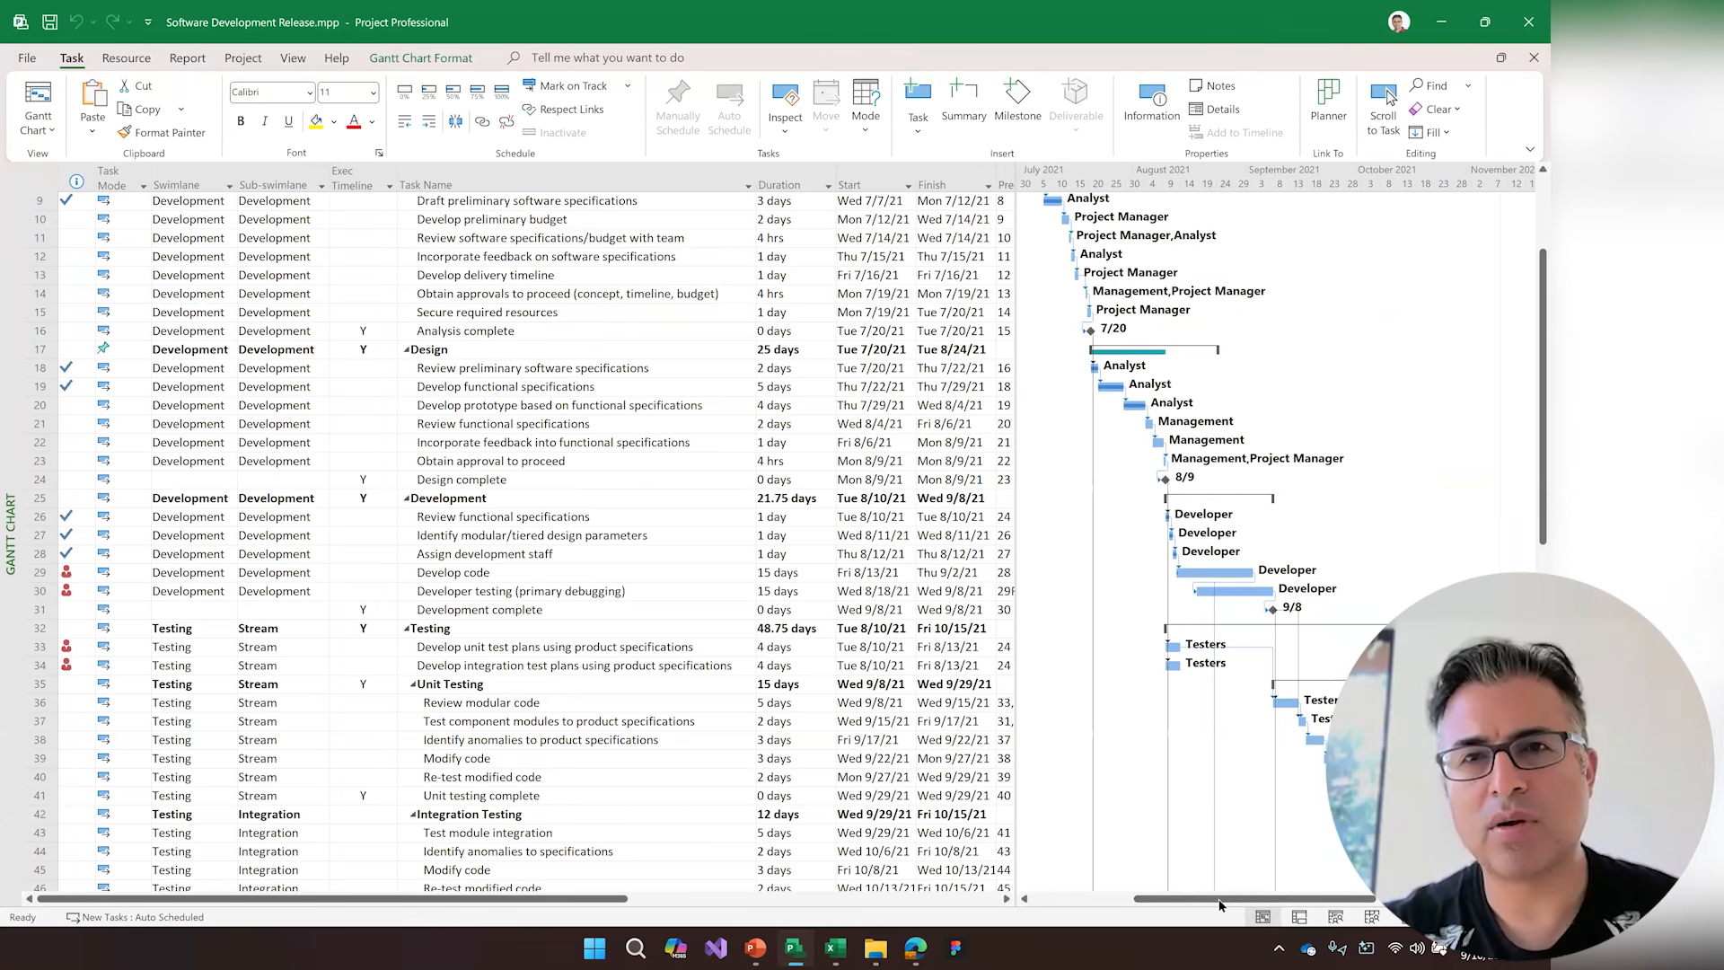
{"action": "scroll", "coordinate": [1219, 902], "scroll_direction": "up", "scroll_amount": 3}
{"action": "scroll", "coordinate": [1219, 901], "scroll_direction": "down", "scroll_amount": 10}
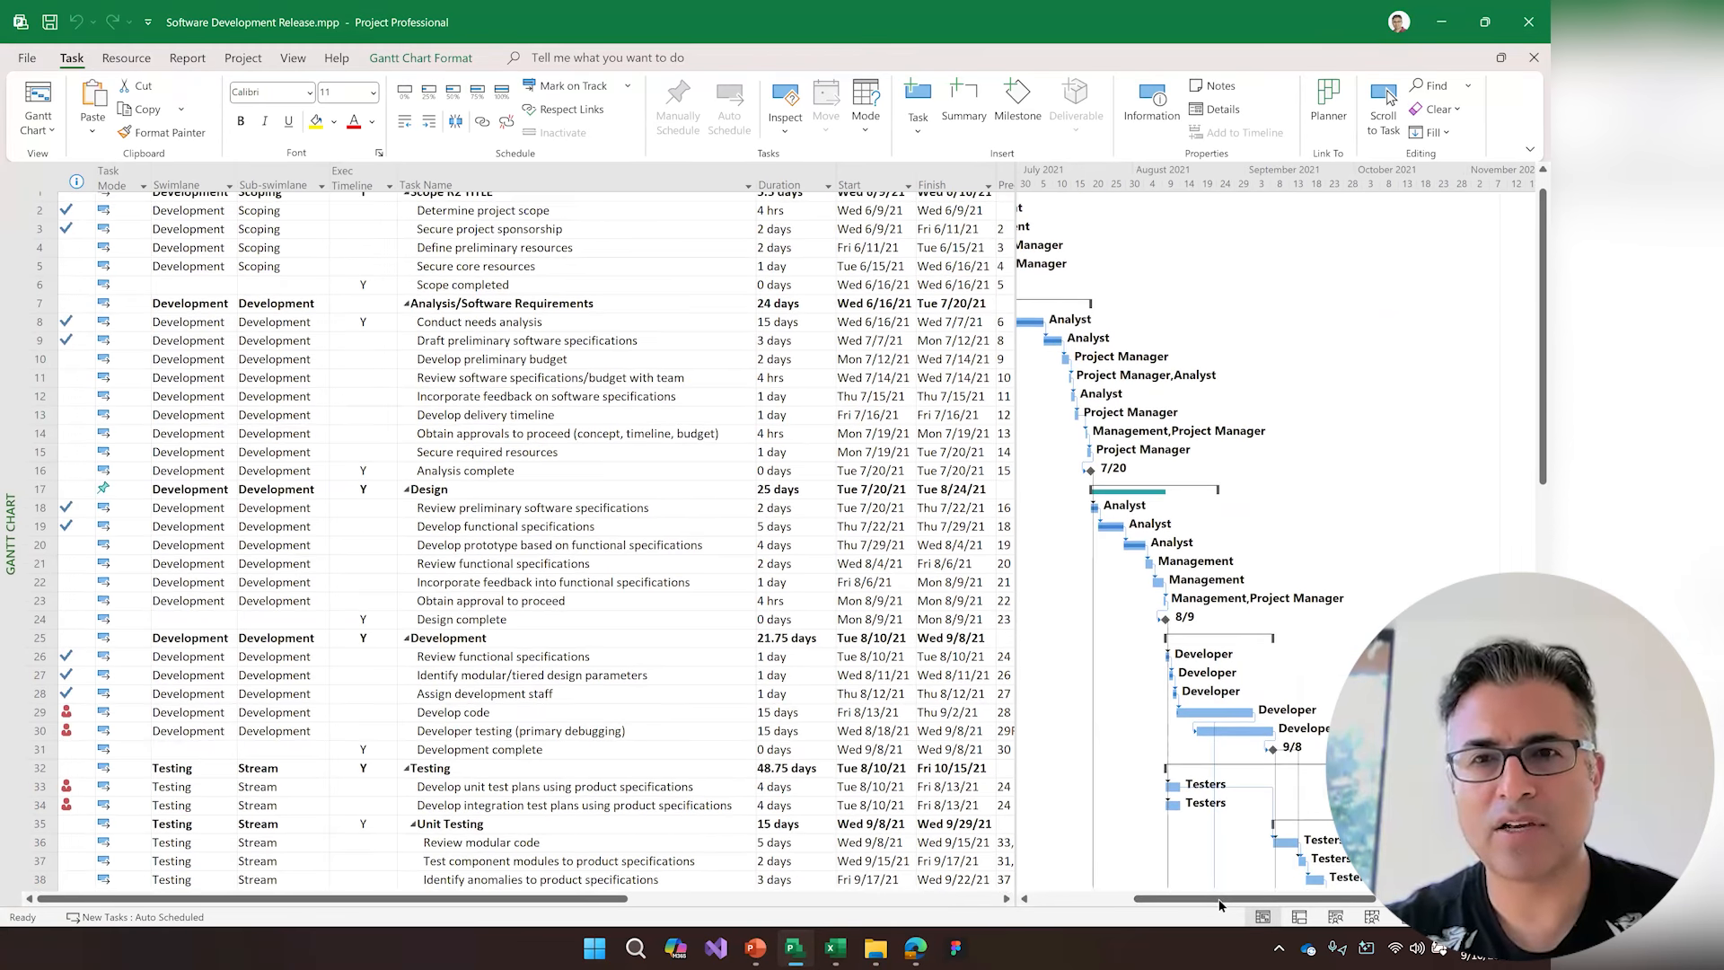
{"action": "scroll", "coordinate": [1219, 902], "scroll_direction": "down", "scroll_amount": 10}
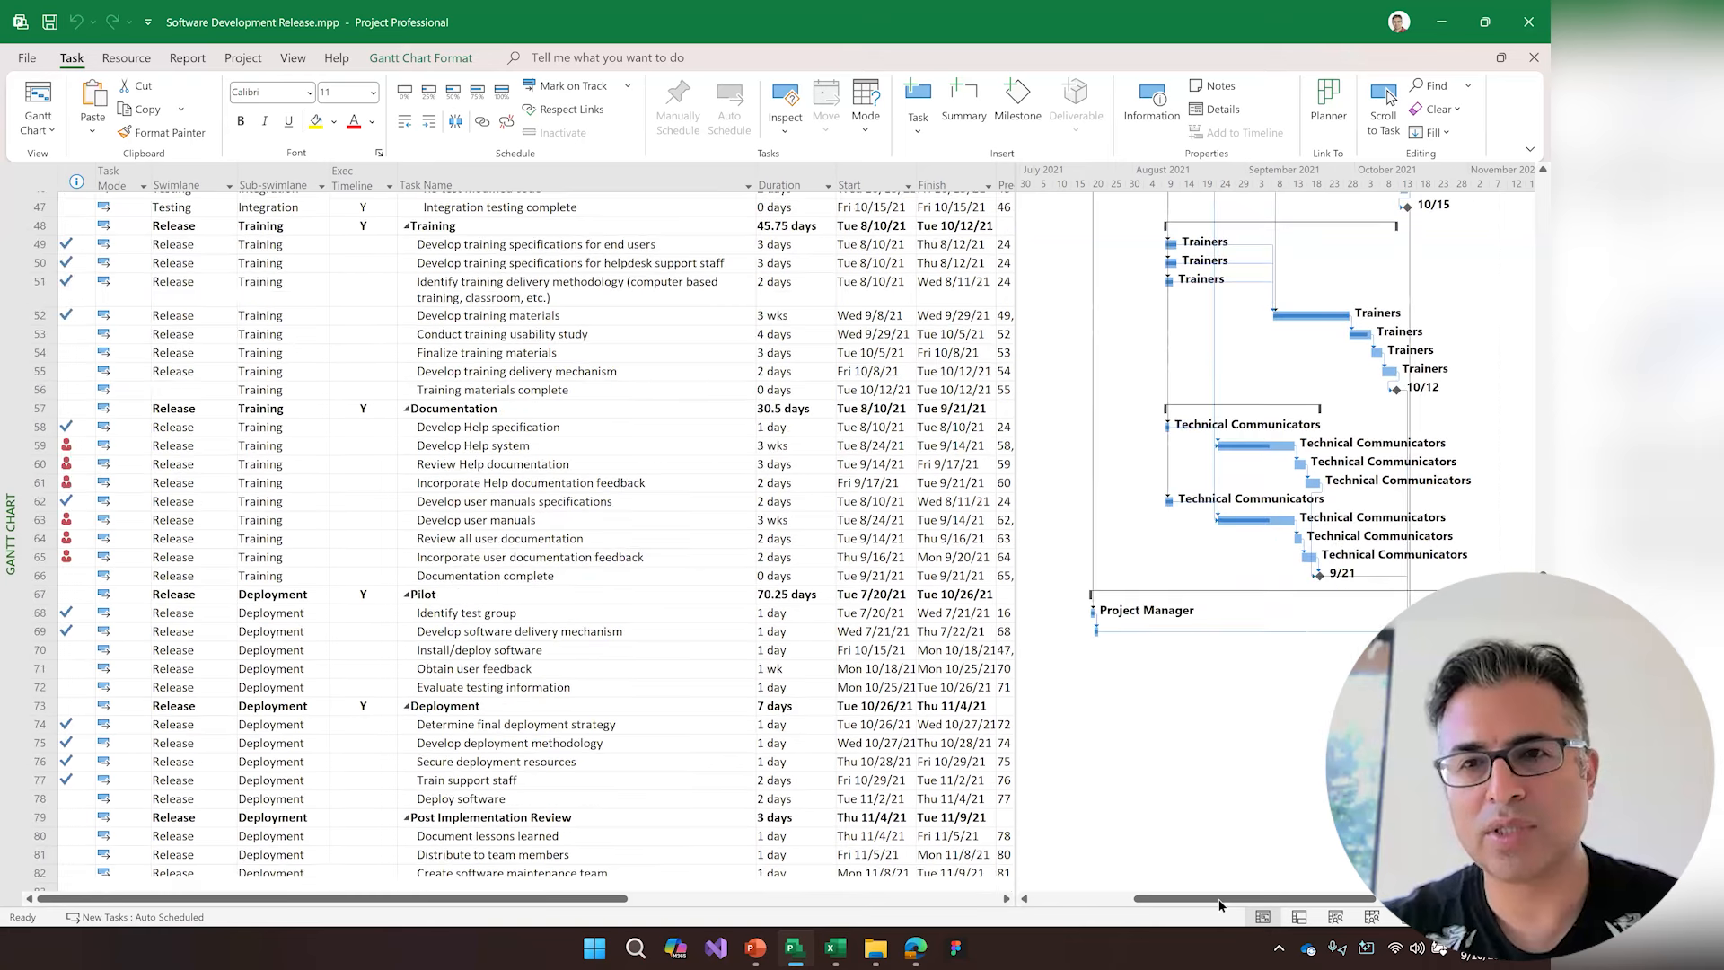
{"action": "scroll", "coordinate": [1219, 902], "scroll_direction": "right", "scroll_amount": 3}
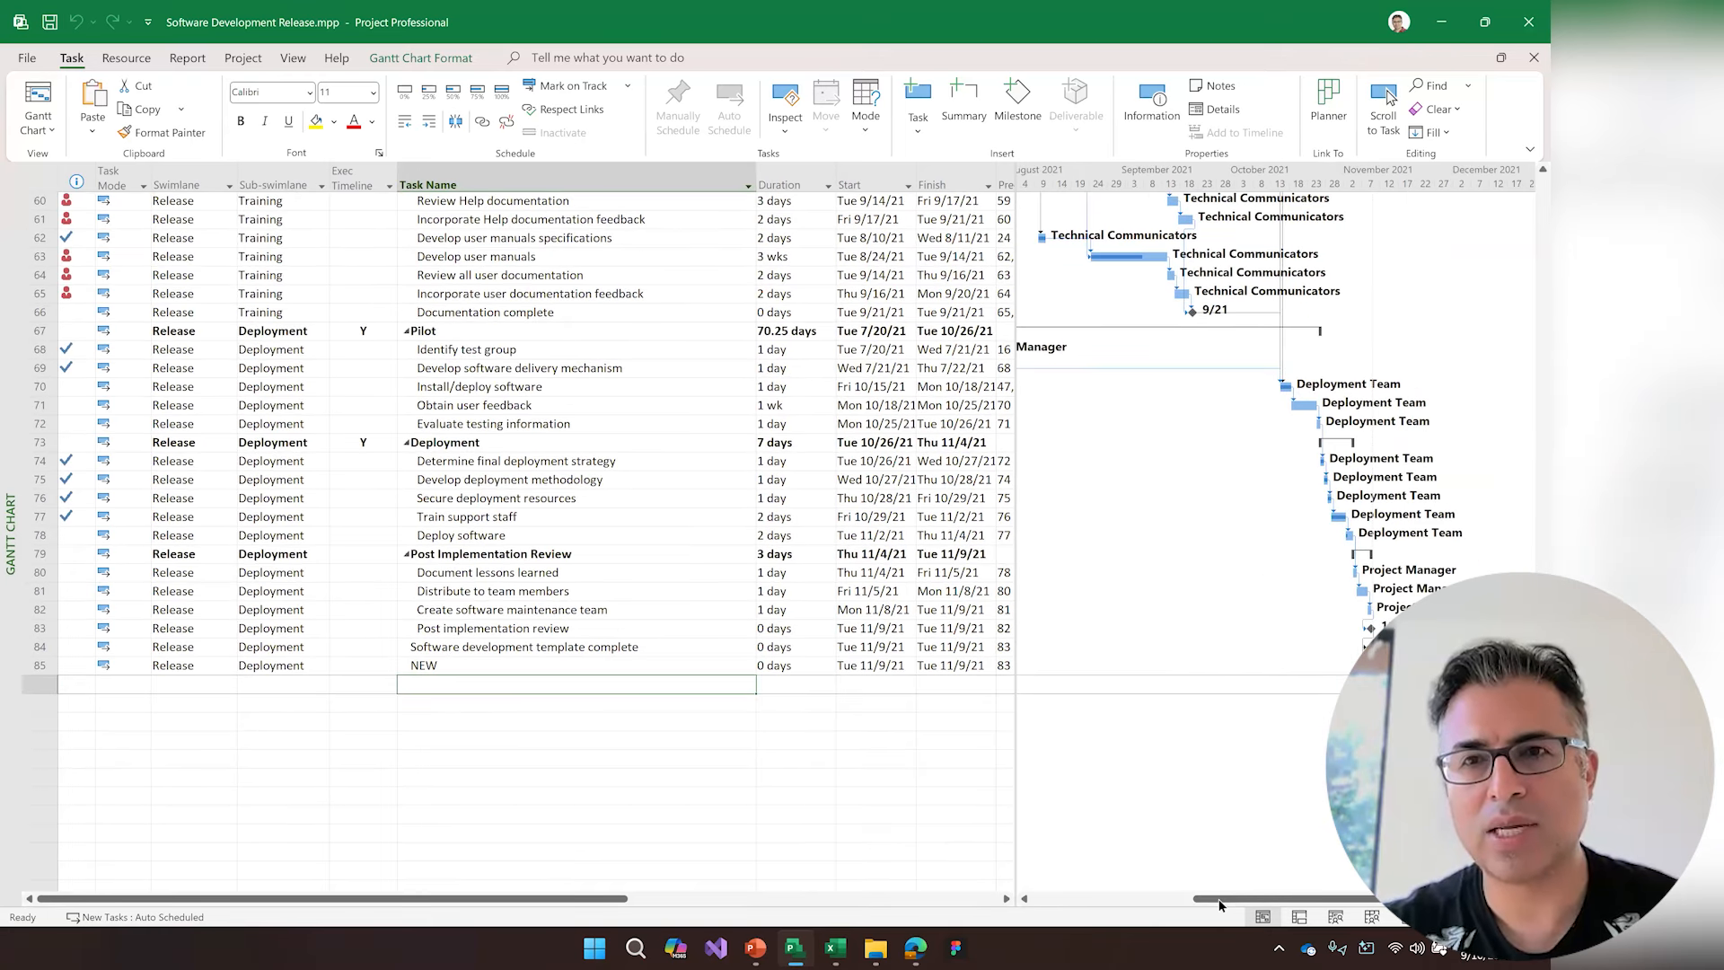
{"action": "scroll", "coordinate": [1219, 901], "scroll_direction": "up", "scroll_amount": 7}
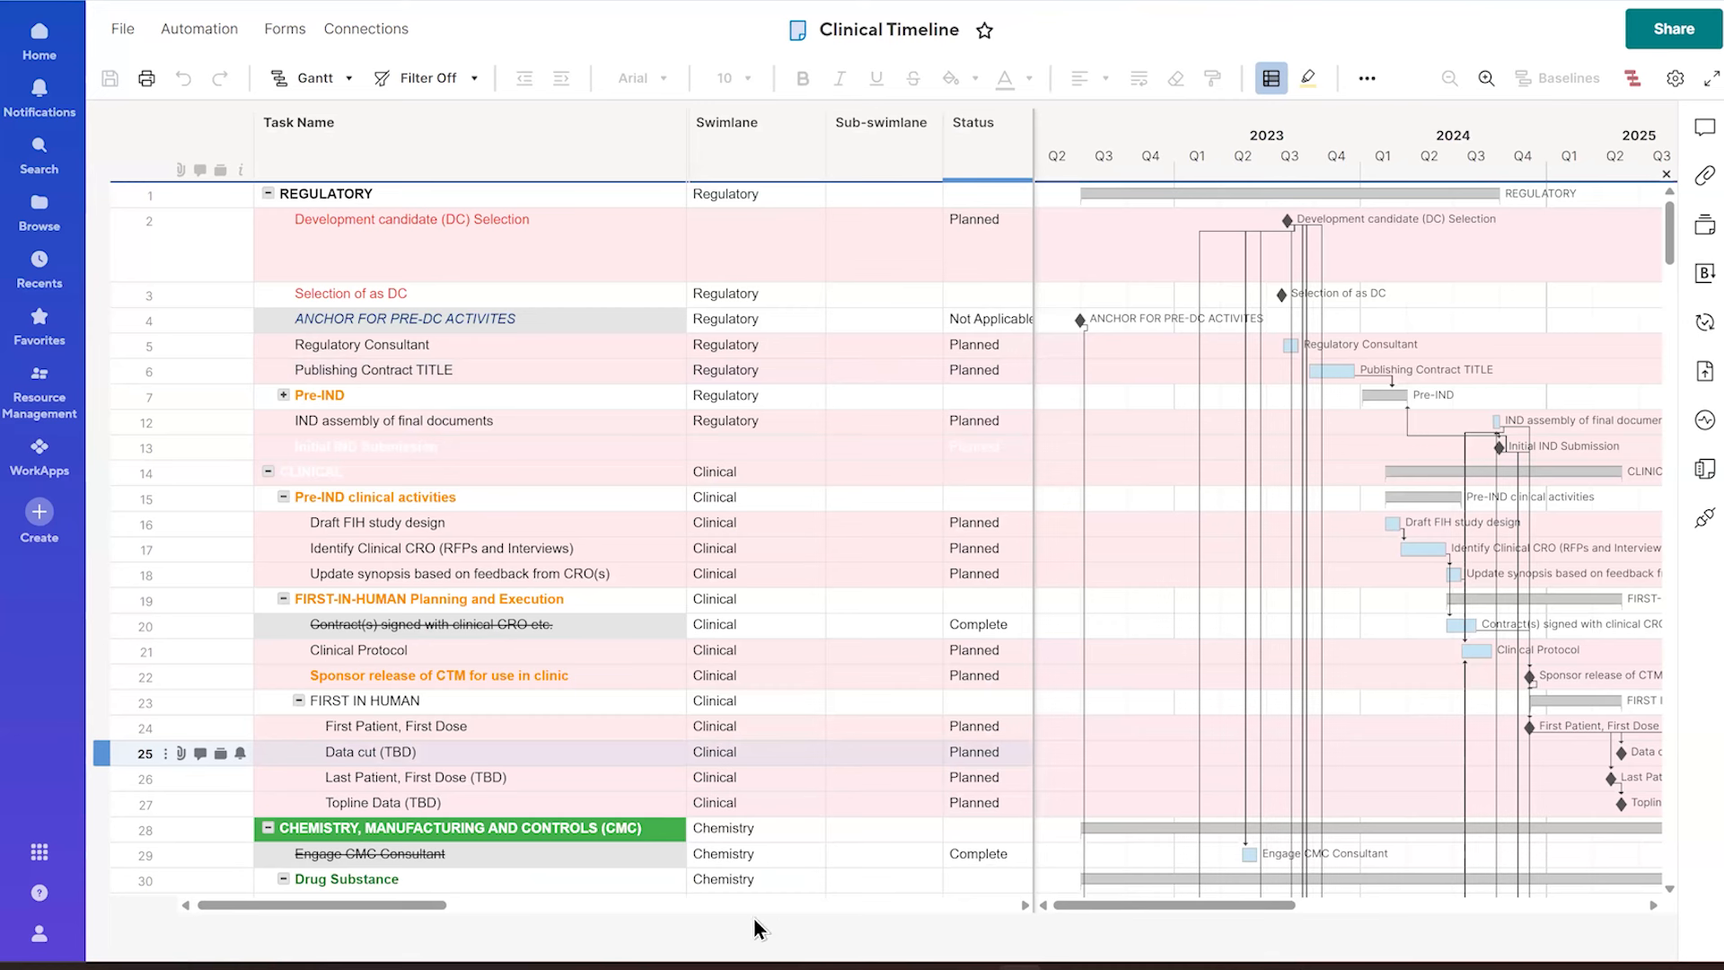
- Widen the Gantt pane, scroll down the Clinical Timeline sheet, and reveal more of its columns
{"action": "left_click_drag", "start_coordinate": [1034, 449], "coordinate": [795, 446]}
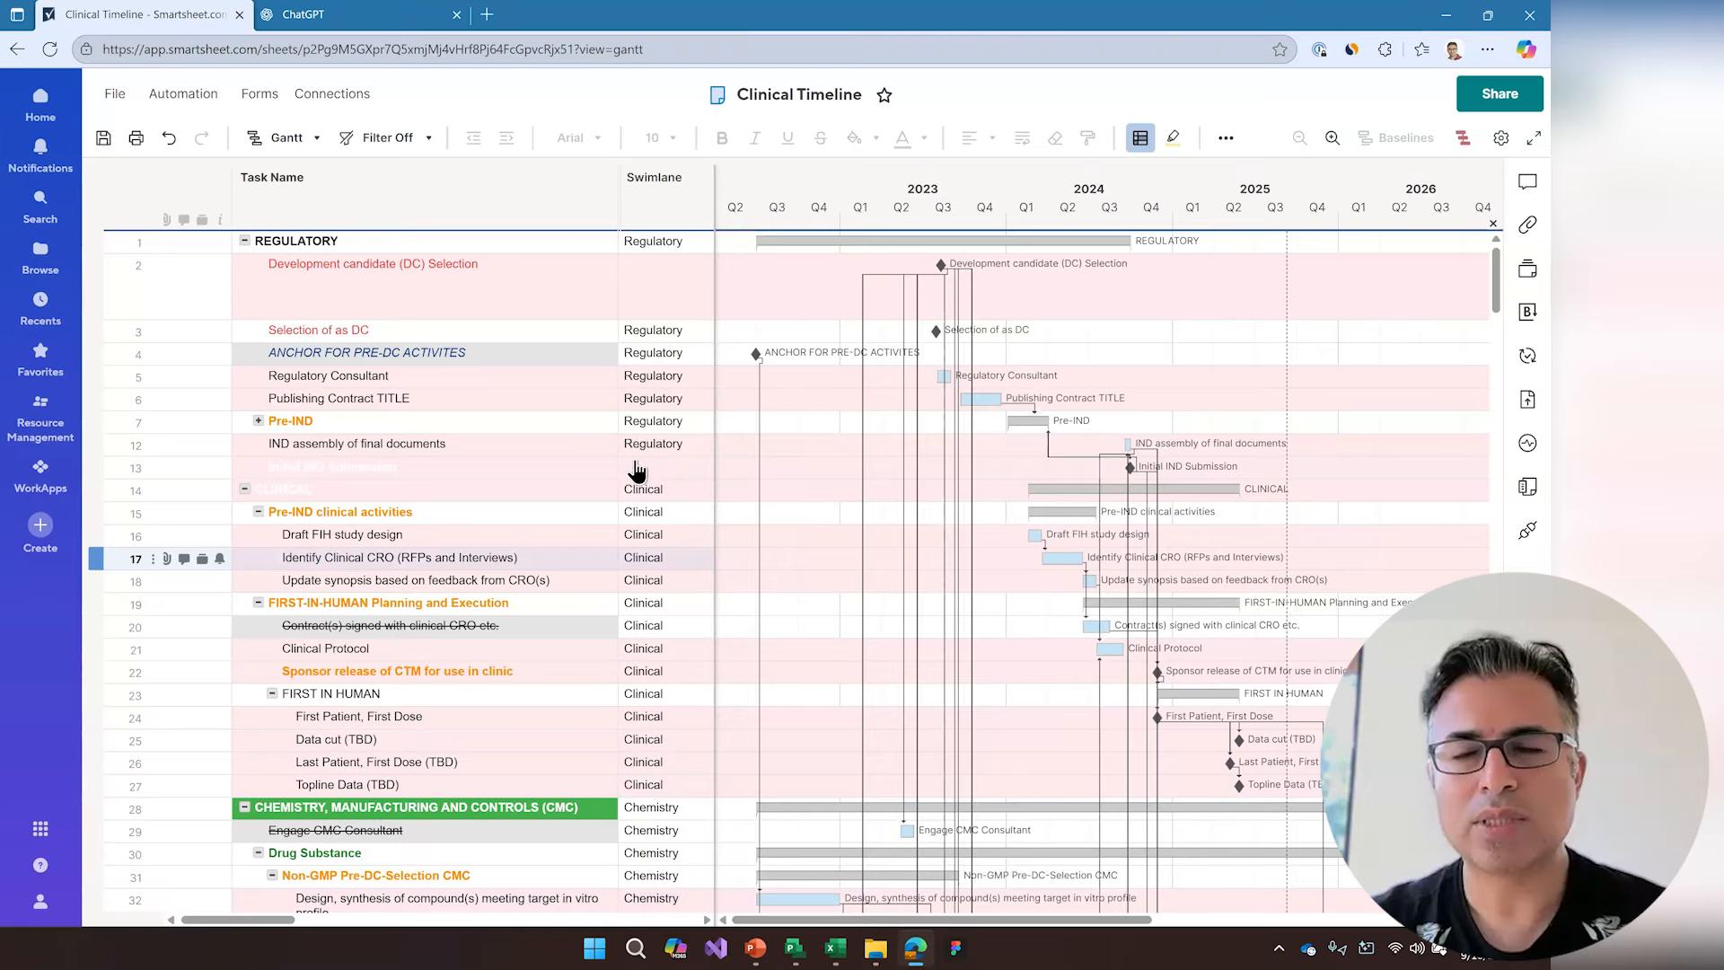
{"action": "scroll", "coordinate": [1348, 198], "scroll_direction": "down", "scroll_amount": 4}
{"action": "scroll", "coordinate": [1288, 685], "scroll_direction": "down", "scroll_amount": 6}
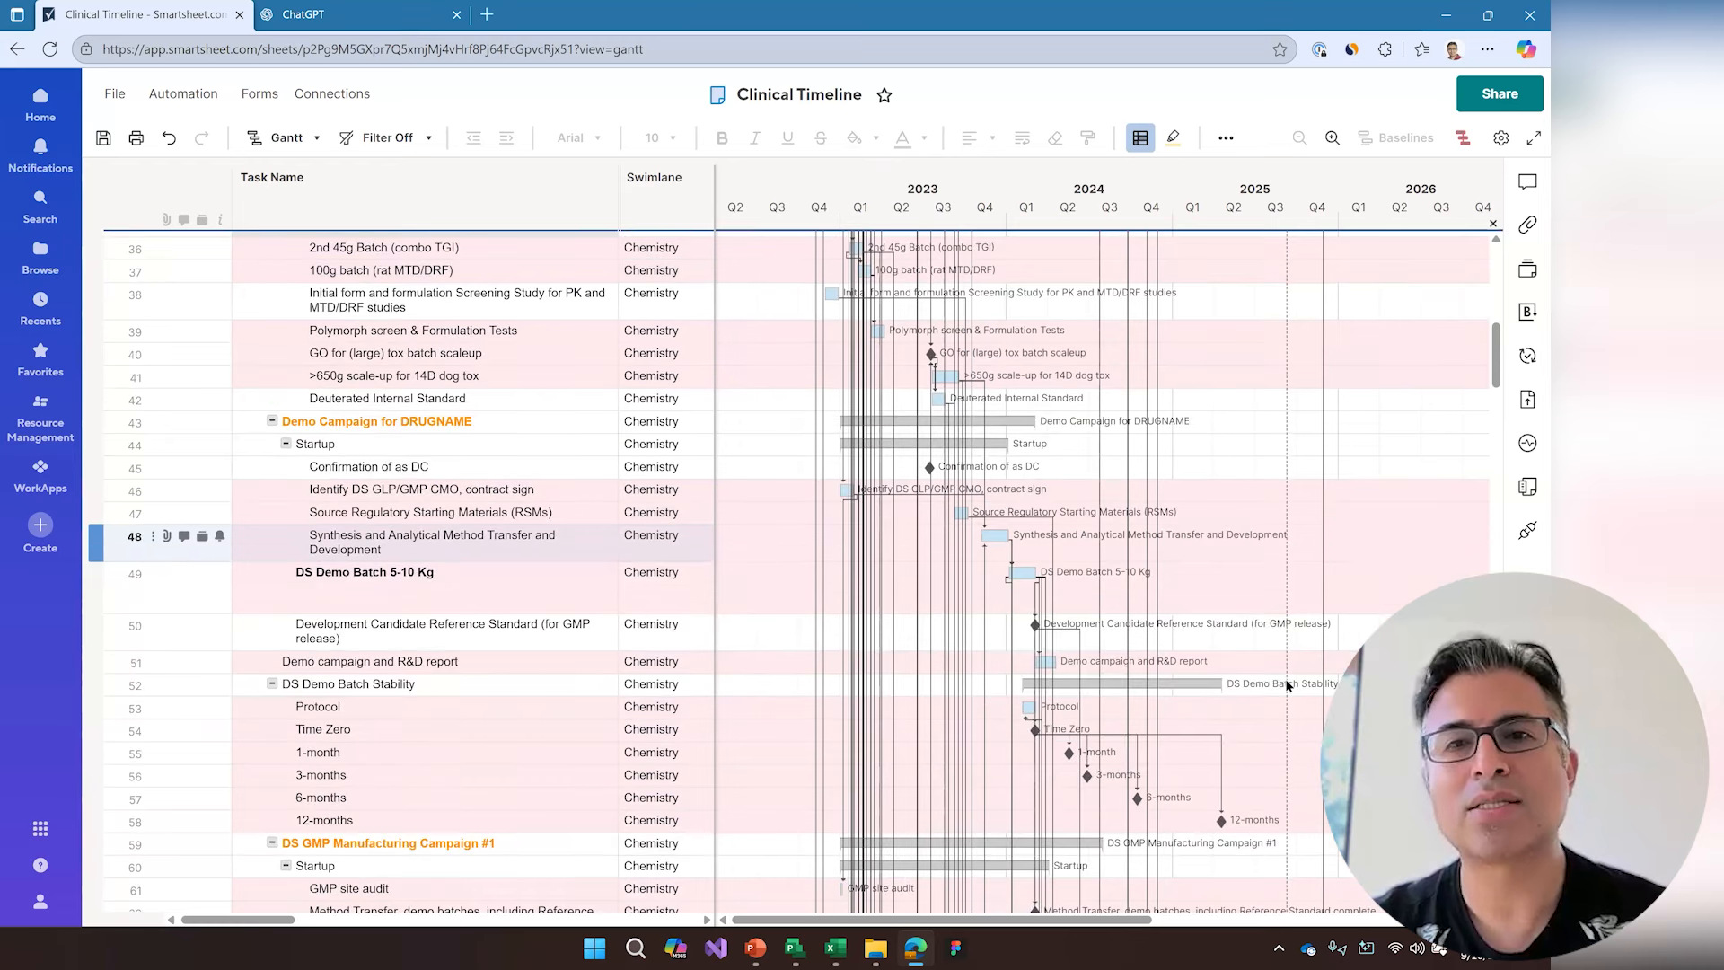
{"action": "scroll", "coordinate": [1287, 685], "scroll_direction": "down", "scroll_amount": 12}
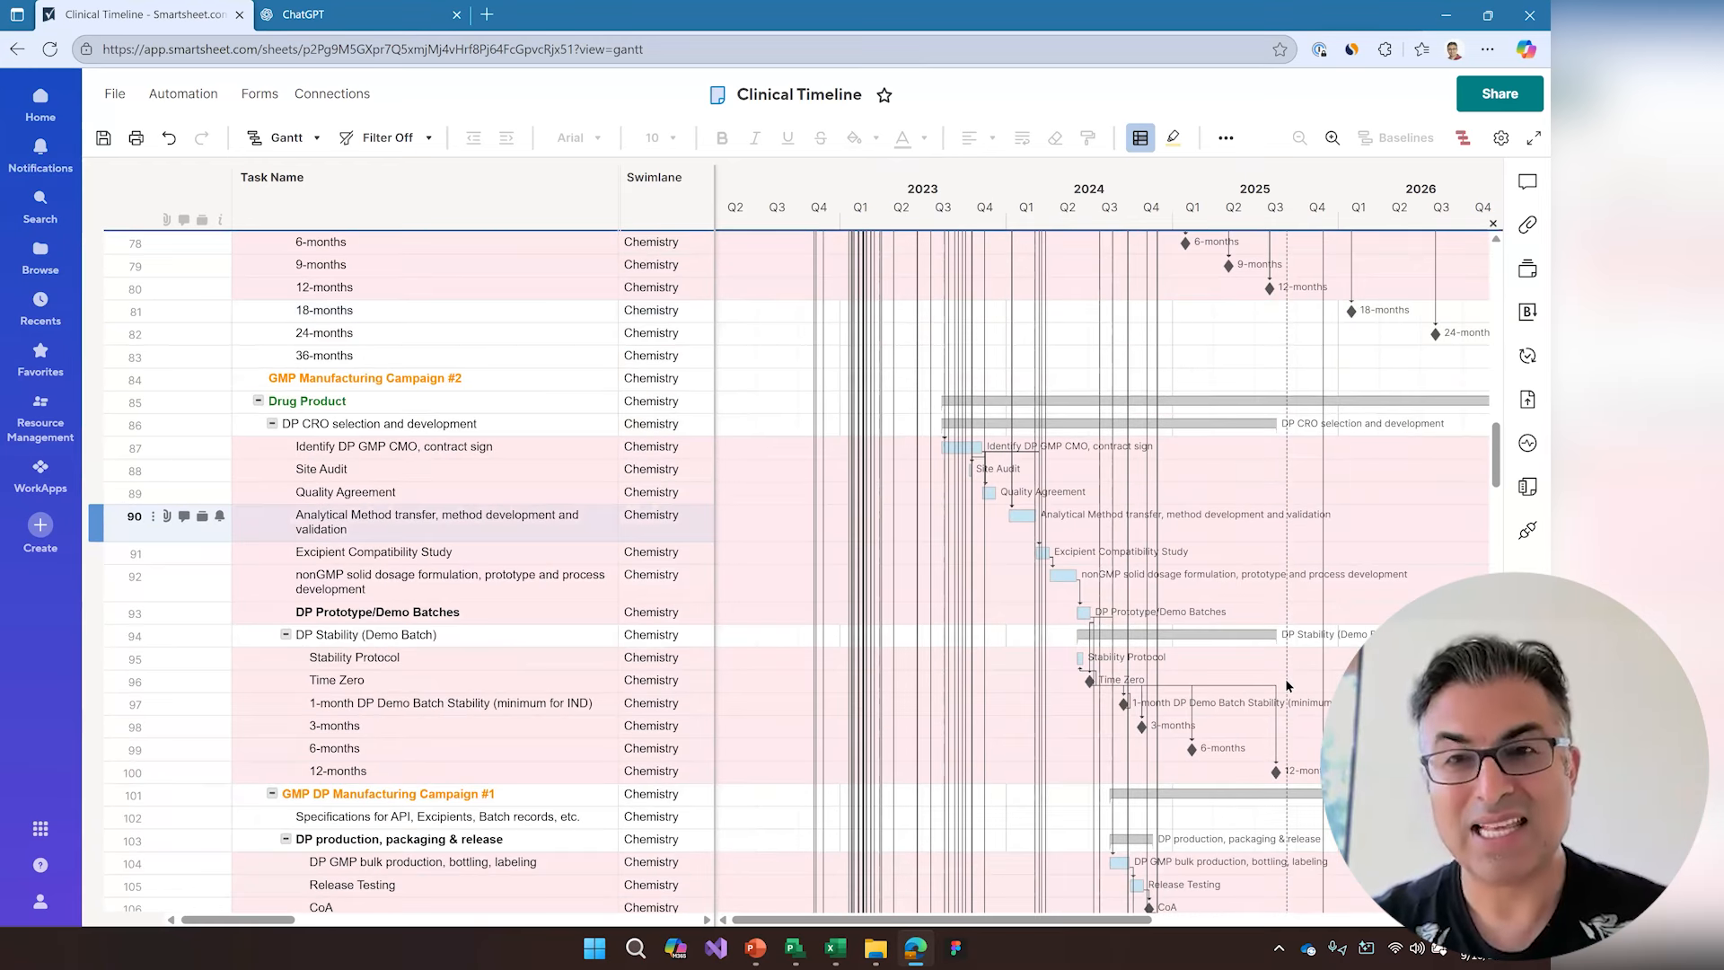
{"action": "scroll", "coordinate": [1287, 685], "scroll_direction": "down", "scroll_amount": 8}
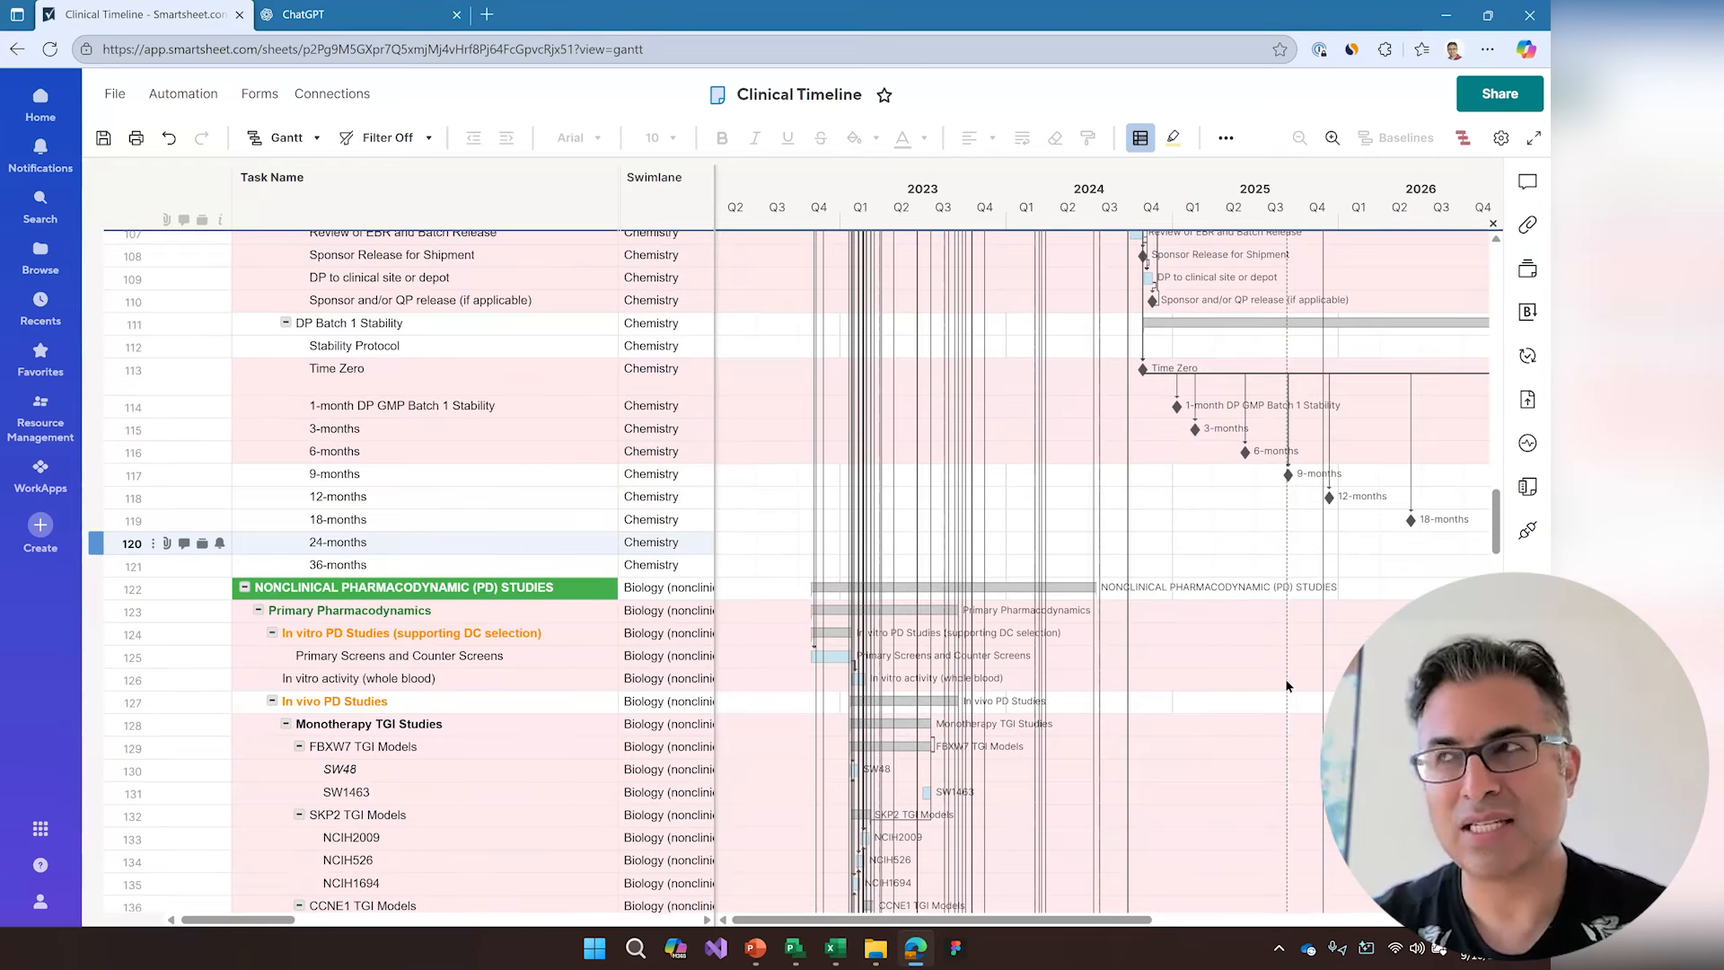
{"action": "scroll", "coordinate": [1286, 685], "scroll_direction": "down", "scroll_amount": 4}
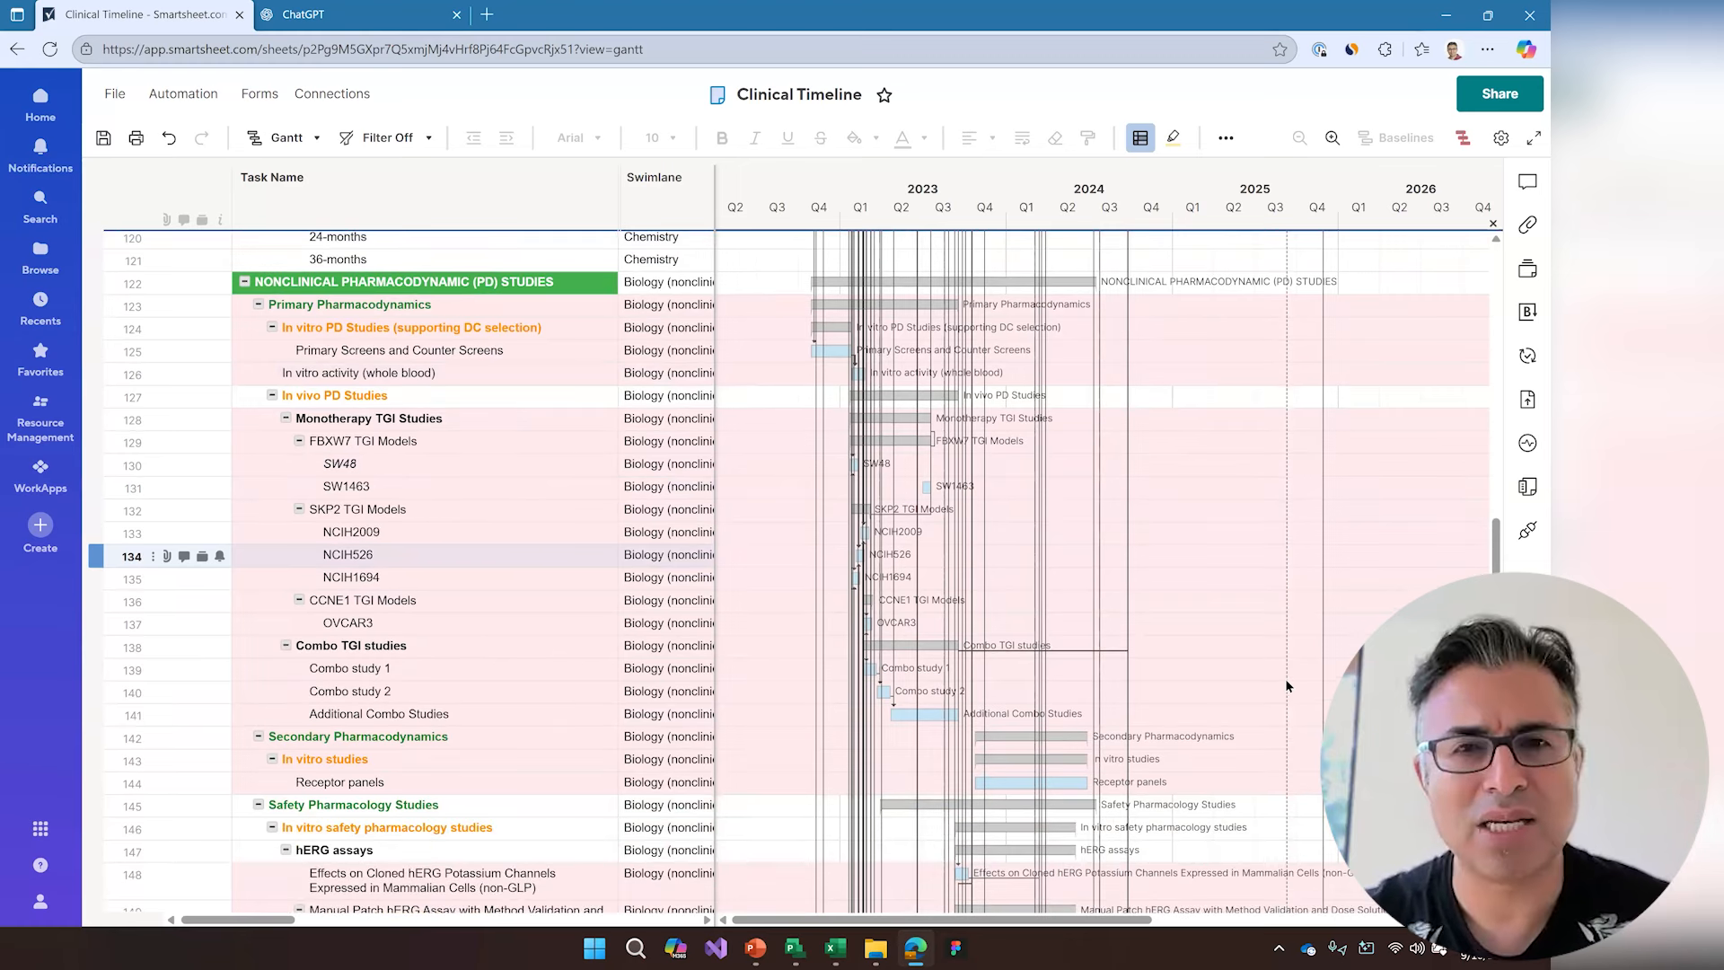
{"action": "scroll", "coordinate": [1286, 685], "scroll_direction": "down", "scroll_amount": 6}
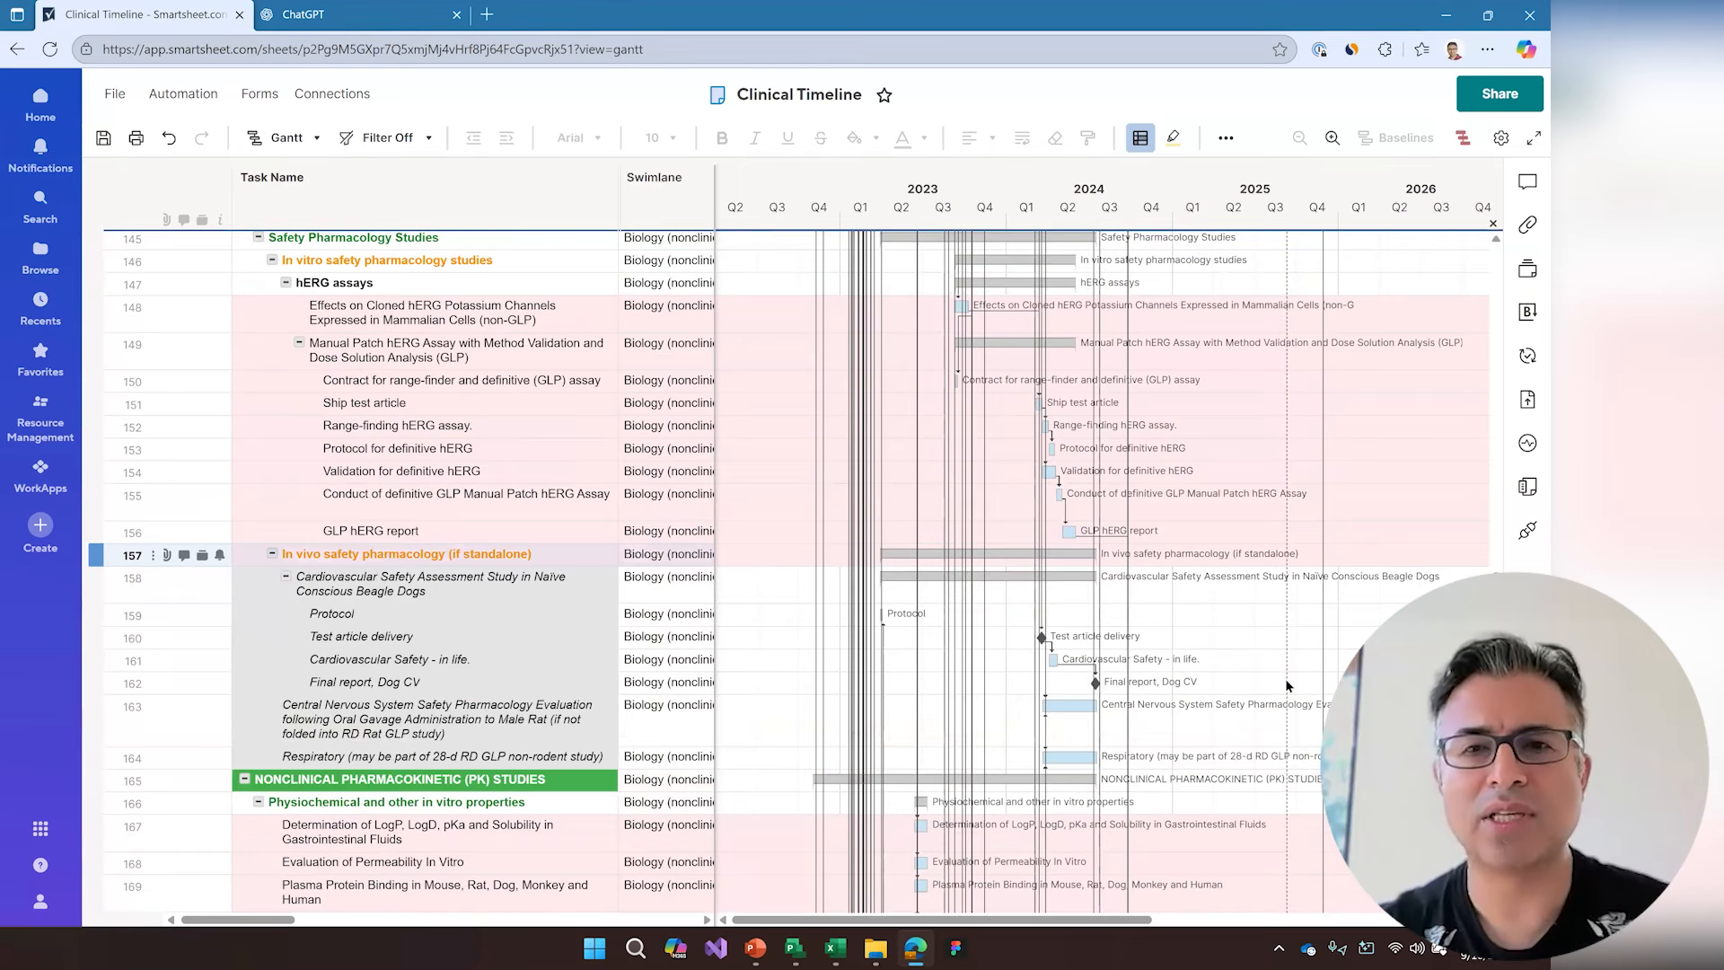
{"action": "scroll", "coordinate": [1287, 684], "scroll_direction": "down", "scroll_amount": 3}
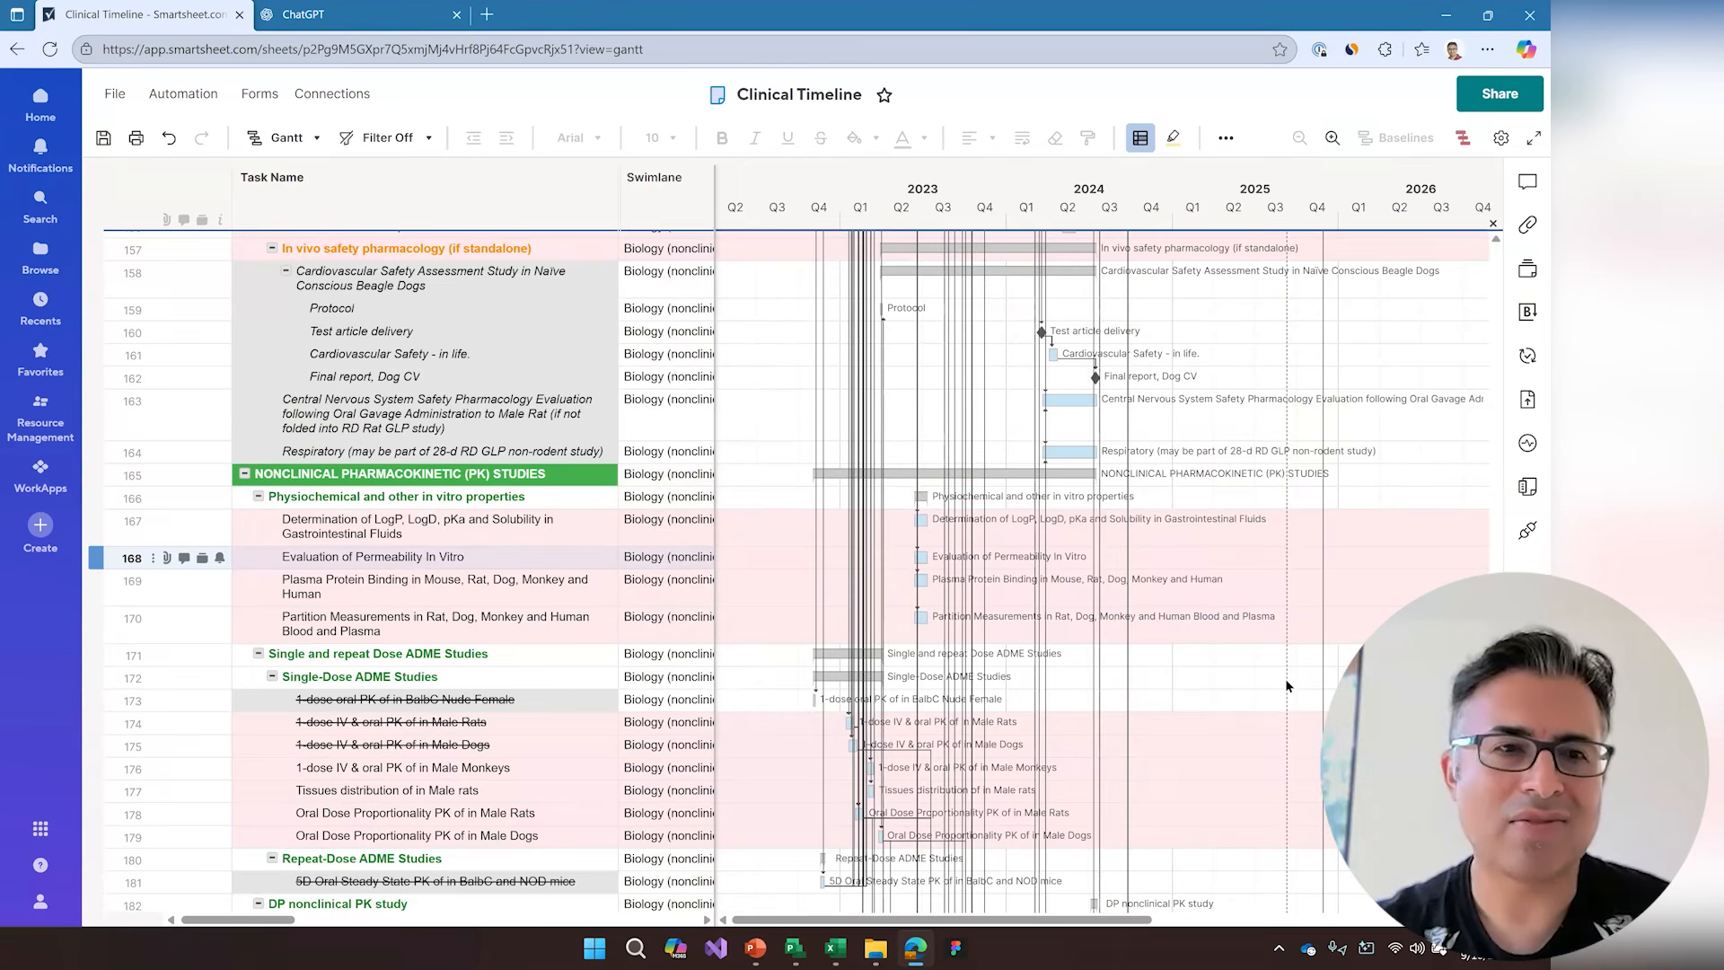
{"action": "scroll", "coordinate": [1286, 685], "scroll_direction": "down", "scroll_amount": 10}
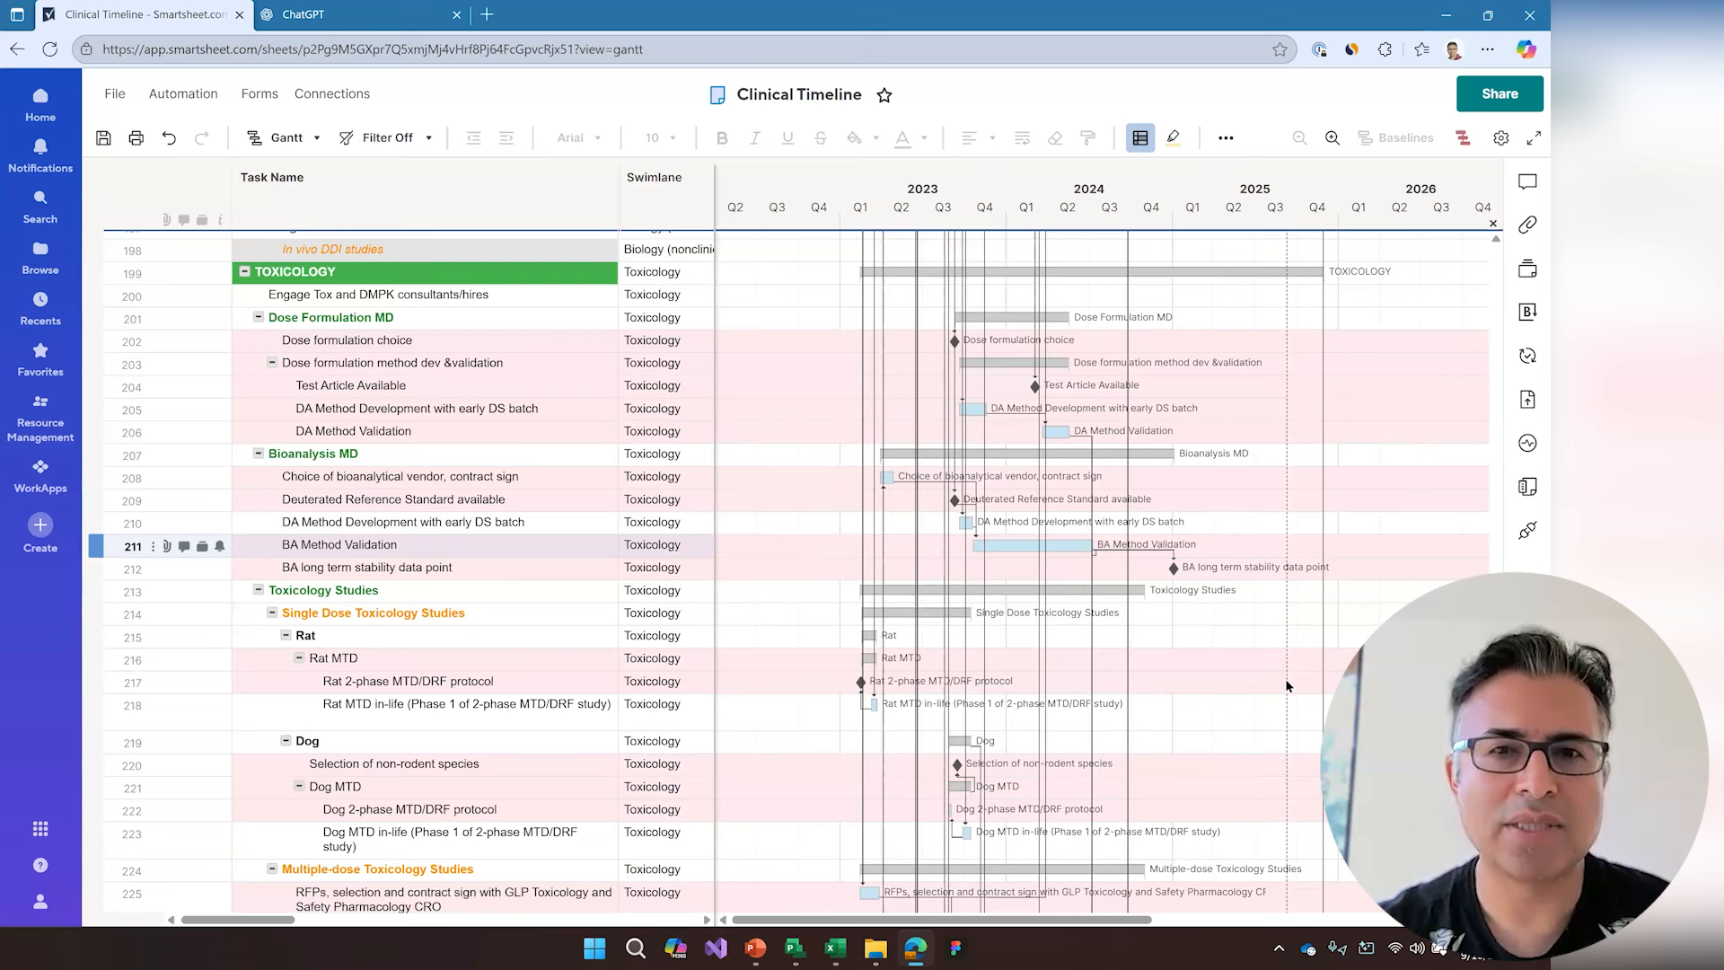
{"action": "scroll", "coordinate": [1286, 685], "scroll_direction": "down", "scroll_amount": 2}
{"action": "scroll", "coordinate": [1286, 685], "scroll_direction": "down", "scroll_amount": 1}
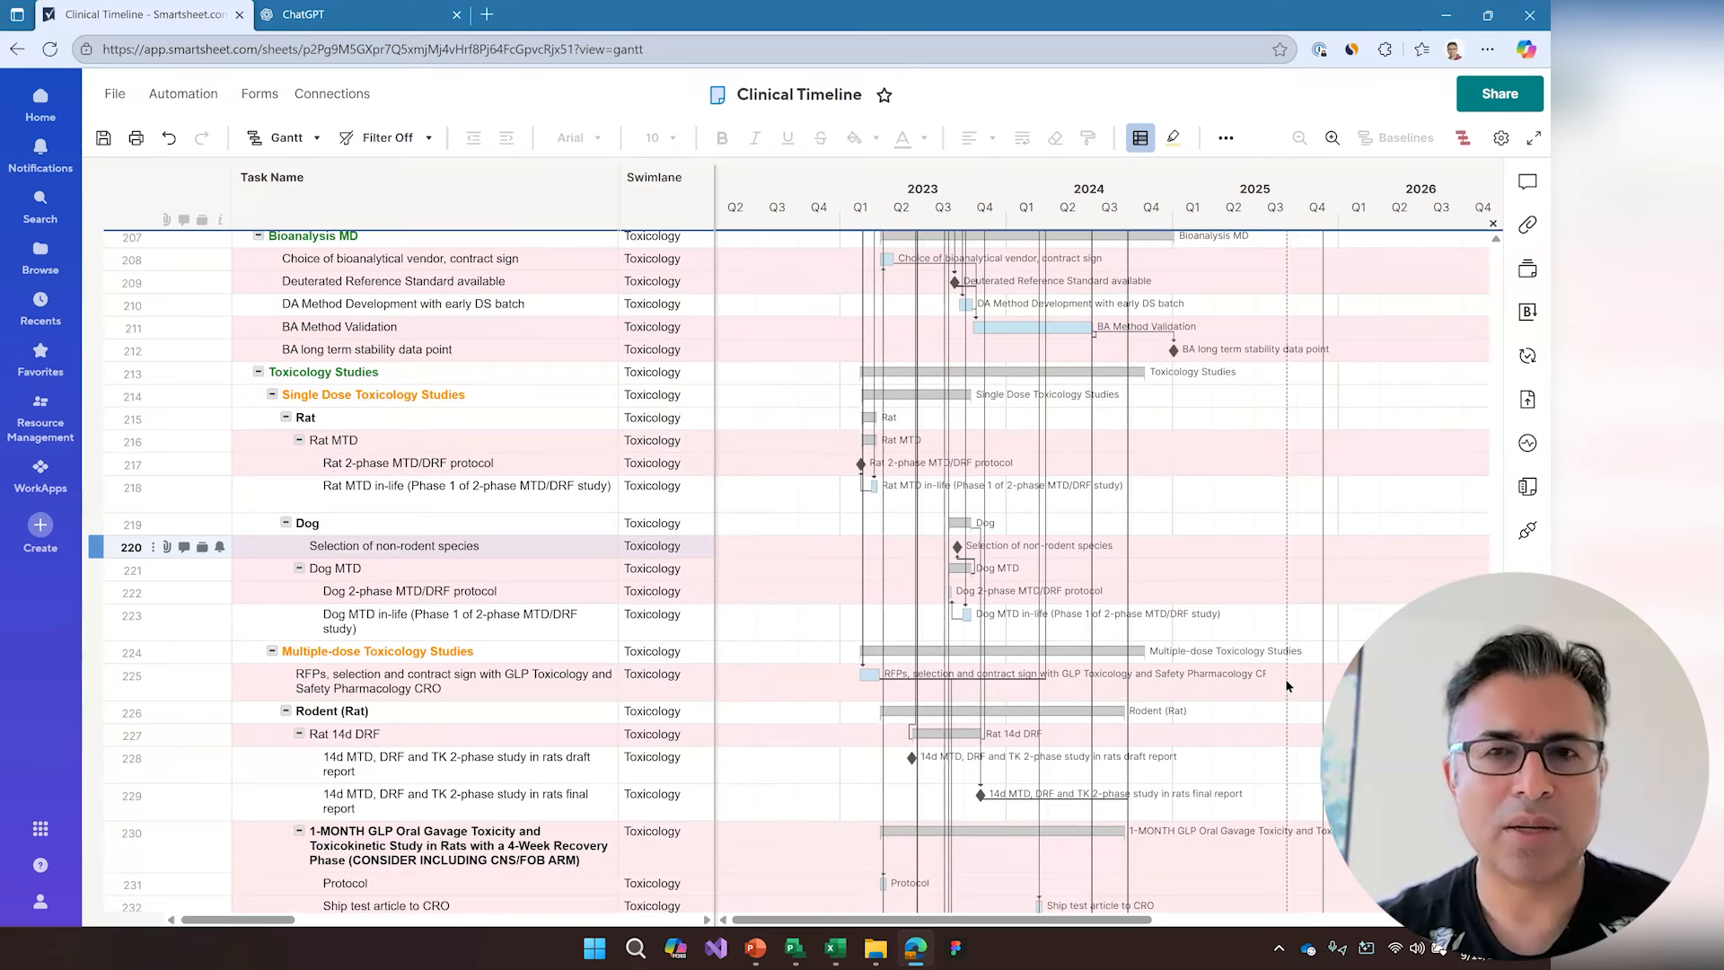
{"action": "scroll", "coordinate": [1288, 685], "scroll_direction": "down", "scroll_amount": 1}
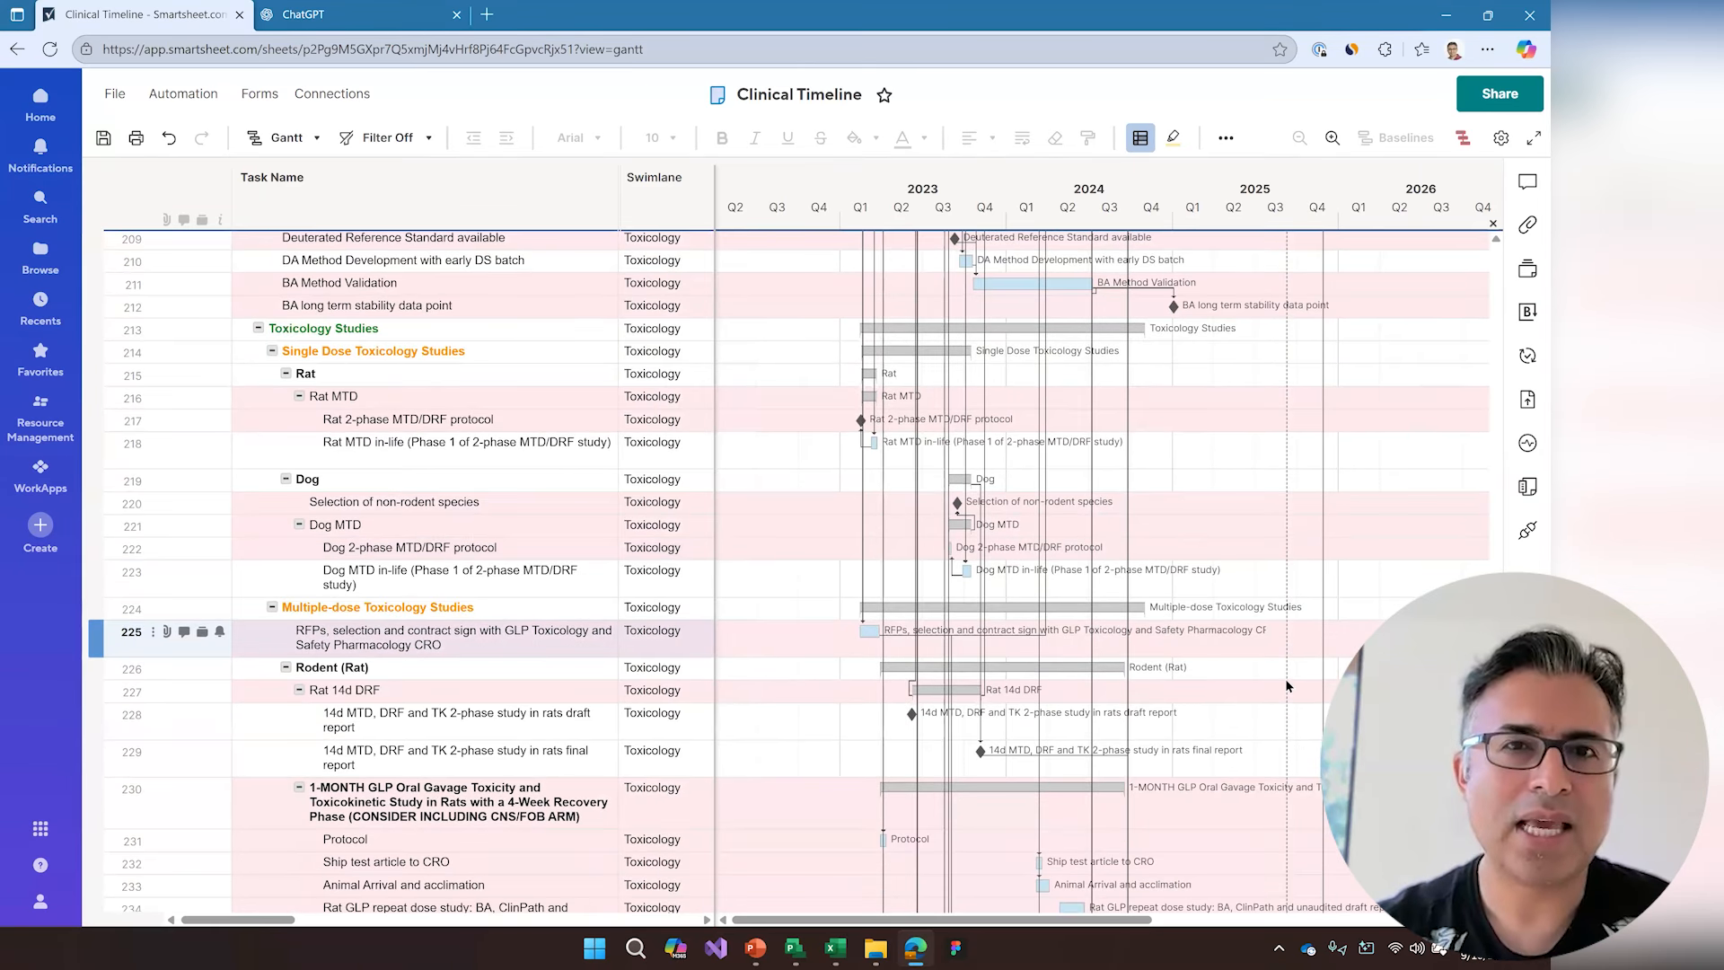
{"action": "left_click_drag", "start_coordinate": [715, 628], "coordinate": [1332, 610]}
{"action": "scroll", "coordinate": [1286, 685], "scroll_direction": "up", "scroll_amount": 7}
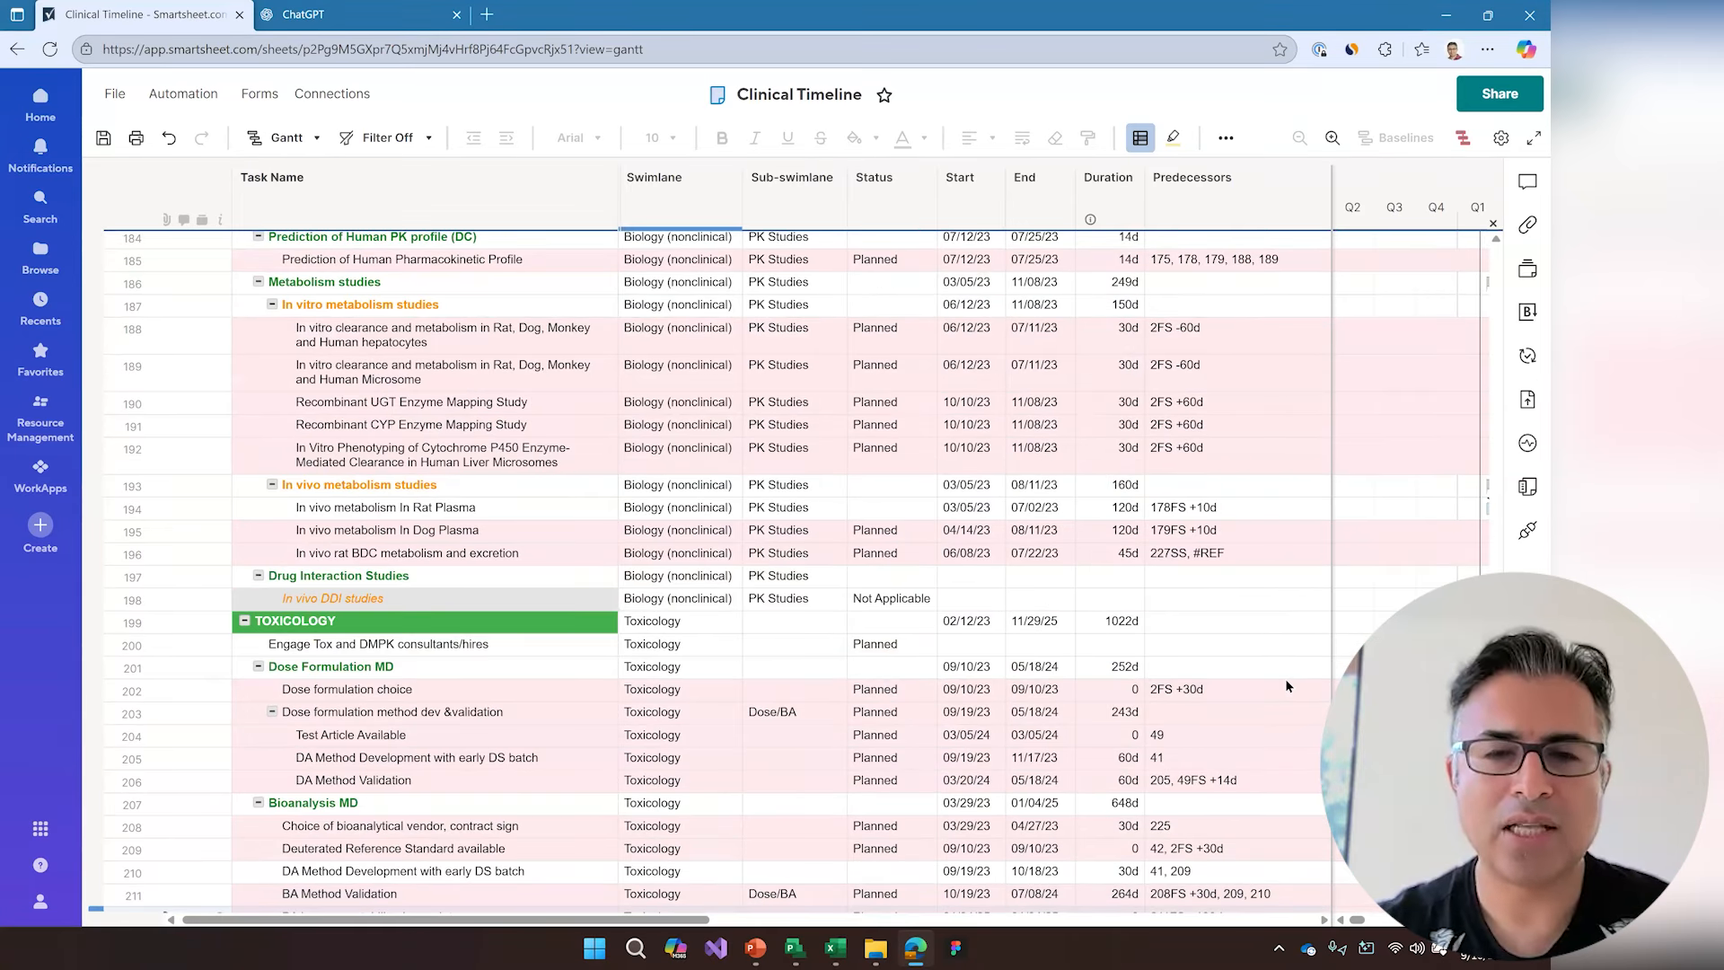
{"action": "scroll", "coordinate": [1284, 685], "scroll_direction": "right", "scroll_amount": 10}
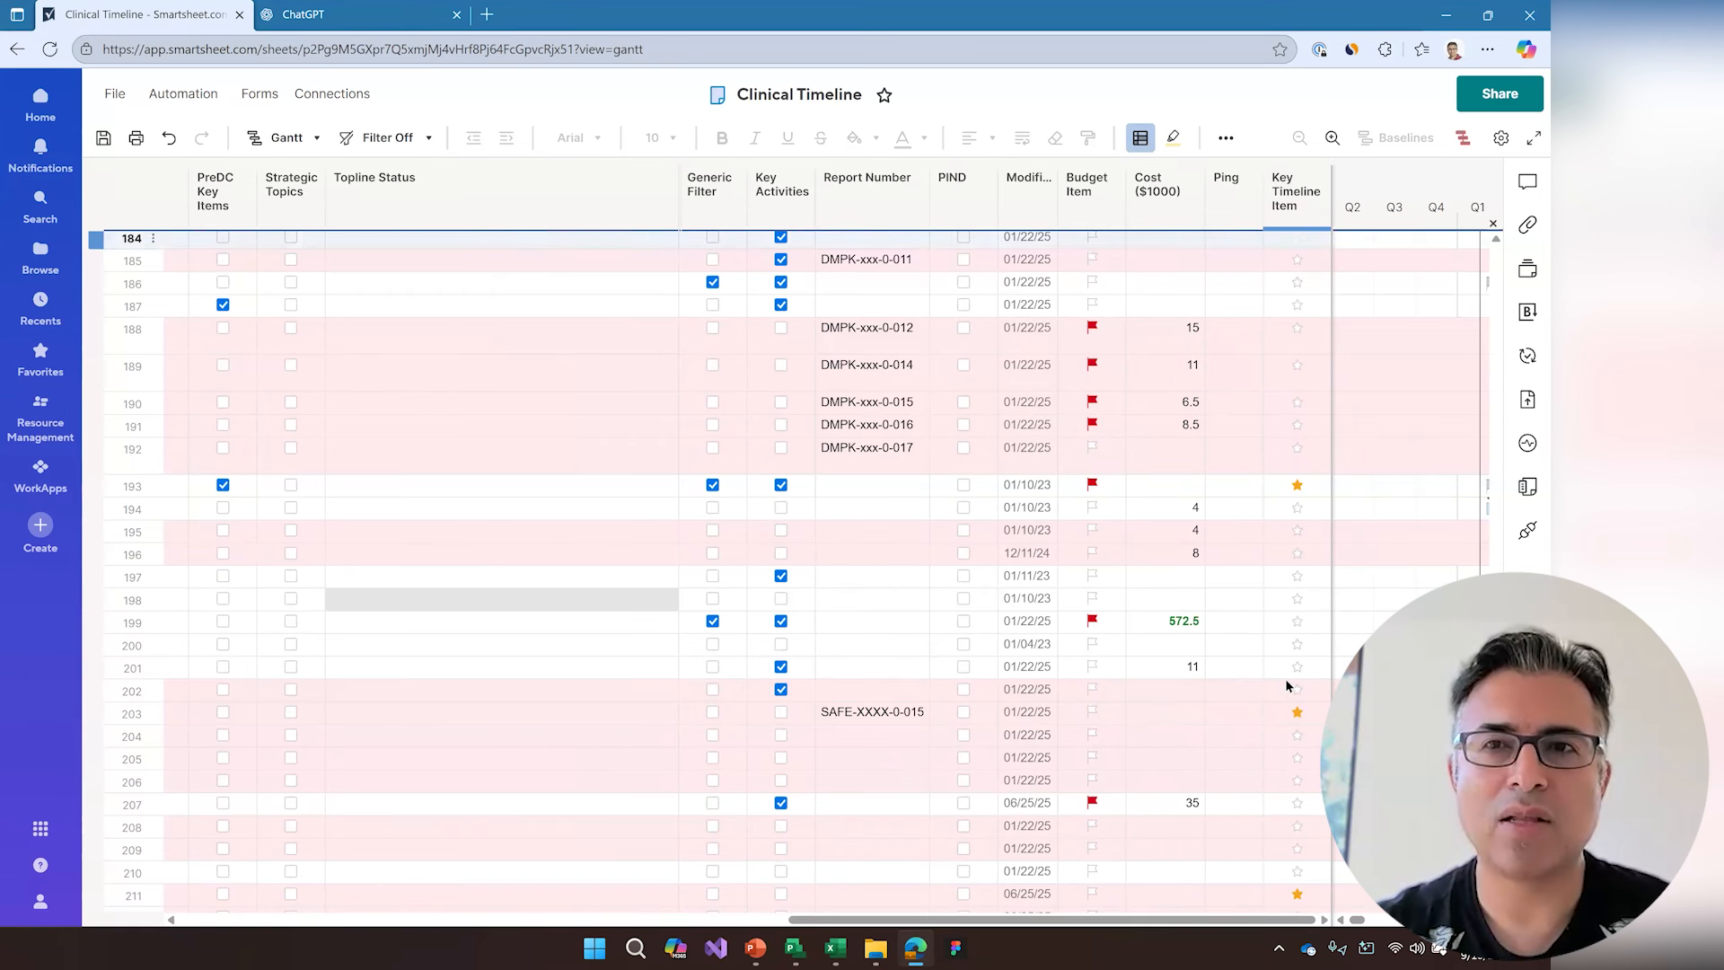
- Try inserting a star column left of Key Timeline Item, cancel it, and return to PowerPoint
{"action": "right_click", "coordinate": [1302, 209]}
{"action": "left_click", "coordinate": [1395, 228]}
{"action": "left_click", "coordinate": [739, 448]}
{"action": "left_click", "coordinate": [764, 517]}
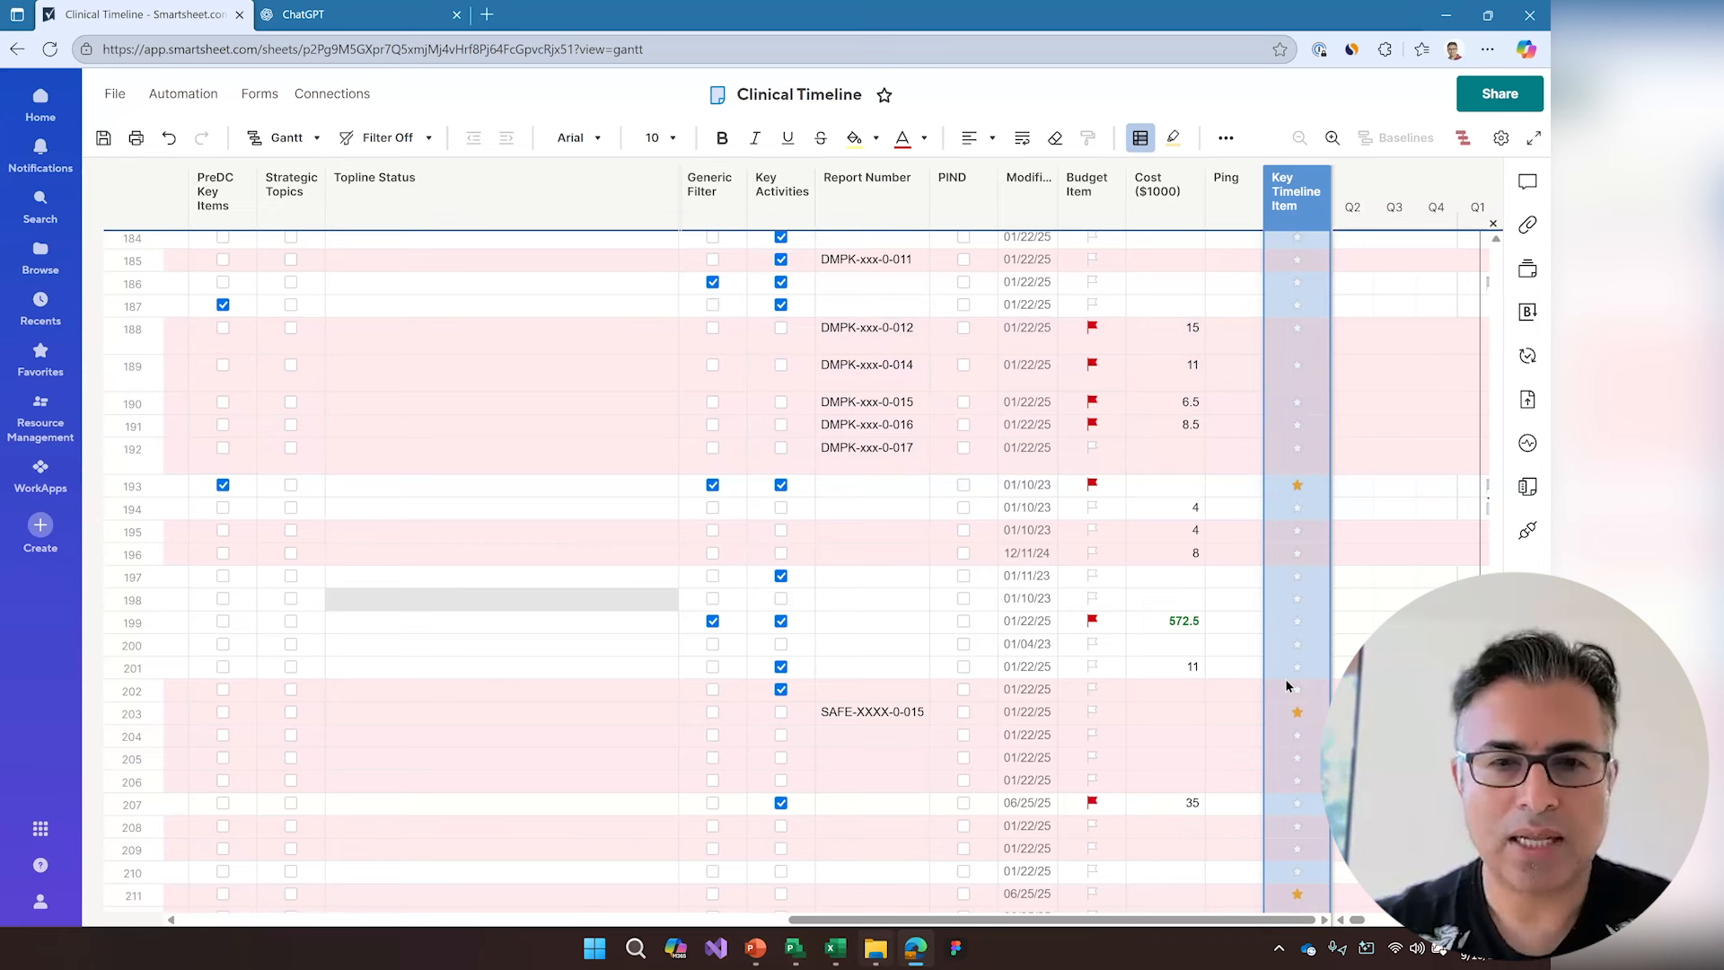
{"action": "key", "text": "alt+Tab"}
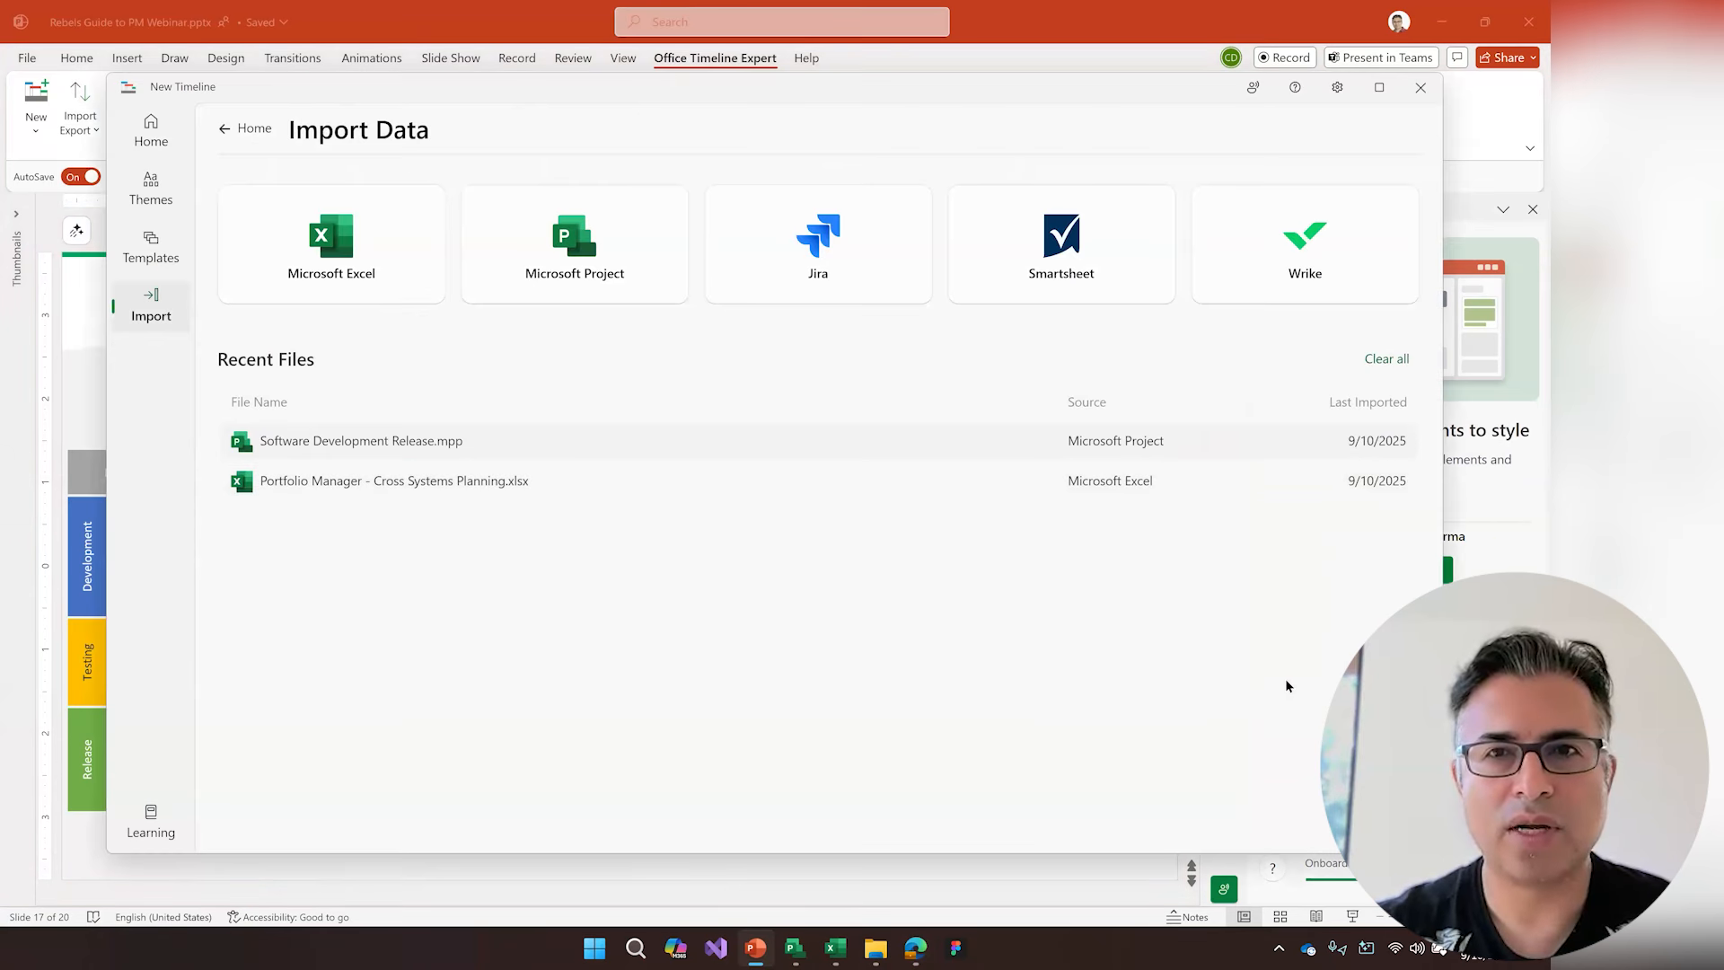
- Start importing the Clinical Timeline sheet from Smartsheet and review its column mapping
{"action": "left_click", "coordinate": [1061, 247]}
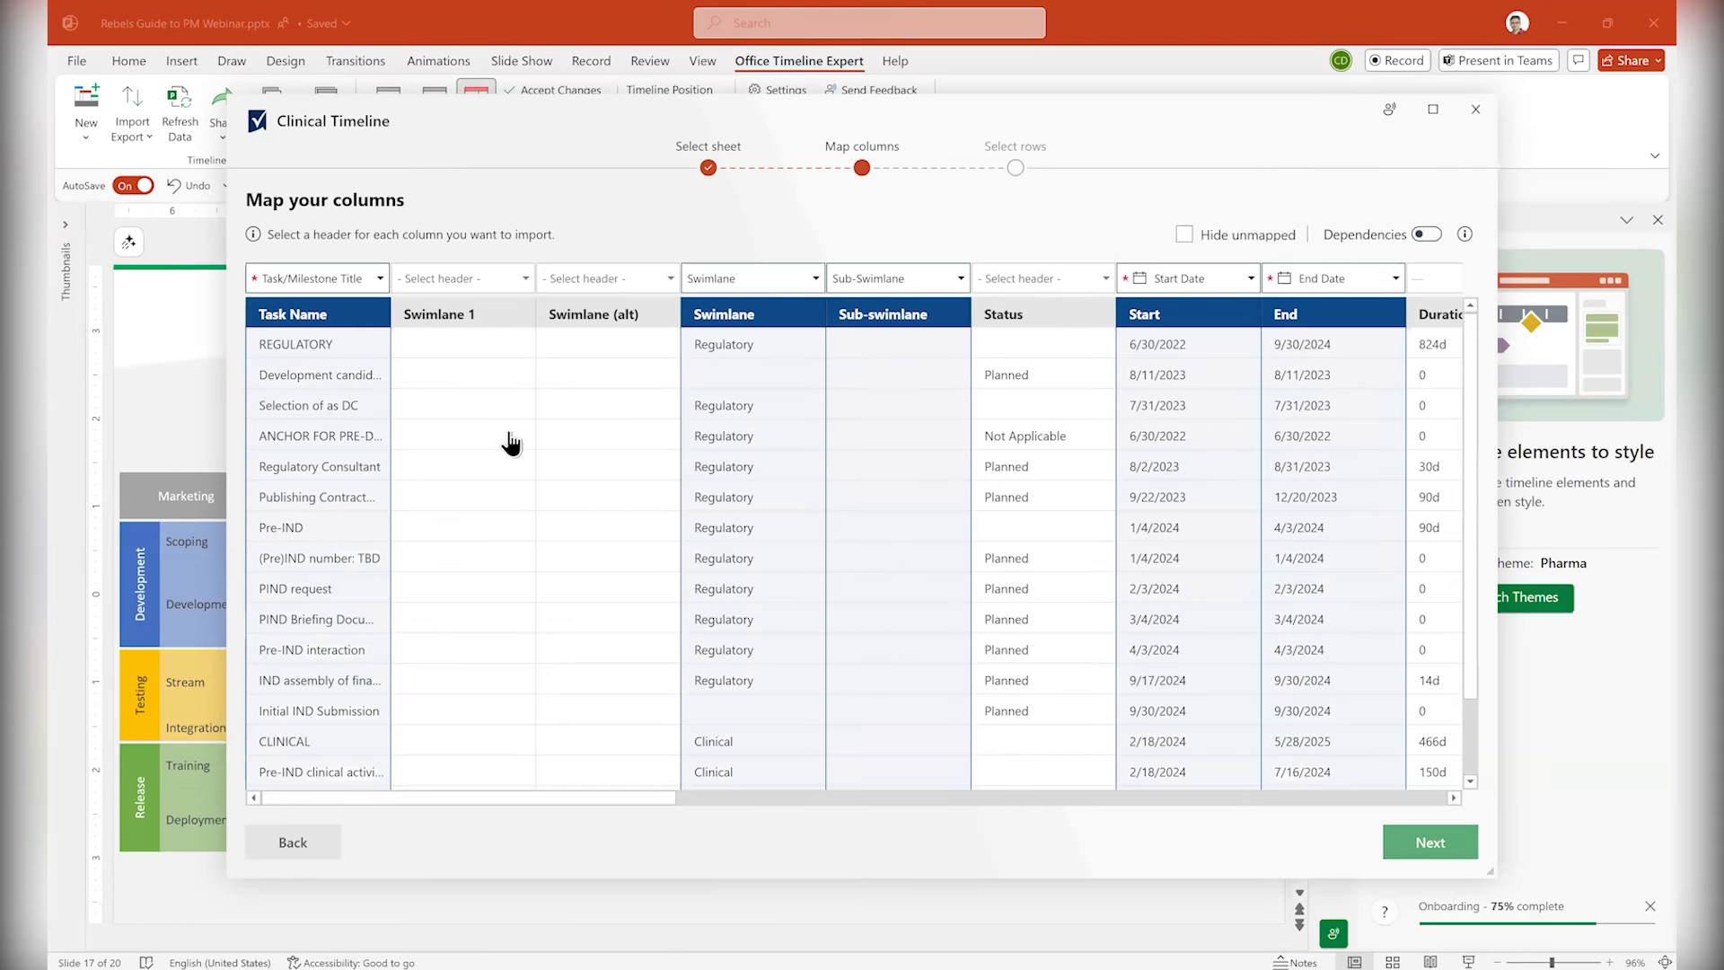
{"action": "scroll", "coordinate": [841, 506], "scroll_direction": "right", "scroll_amount": 15}
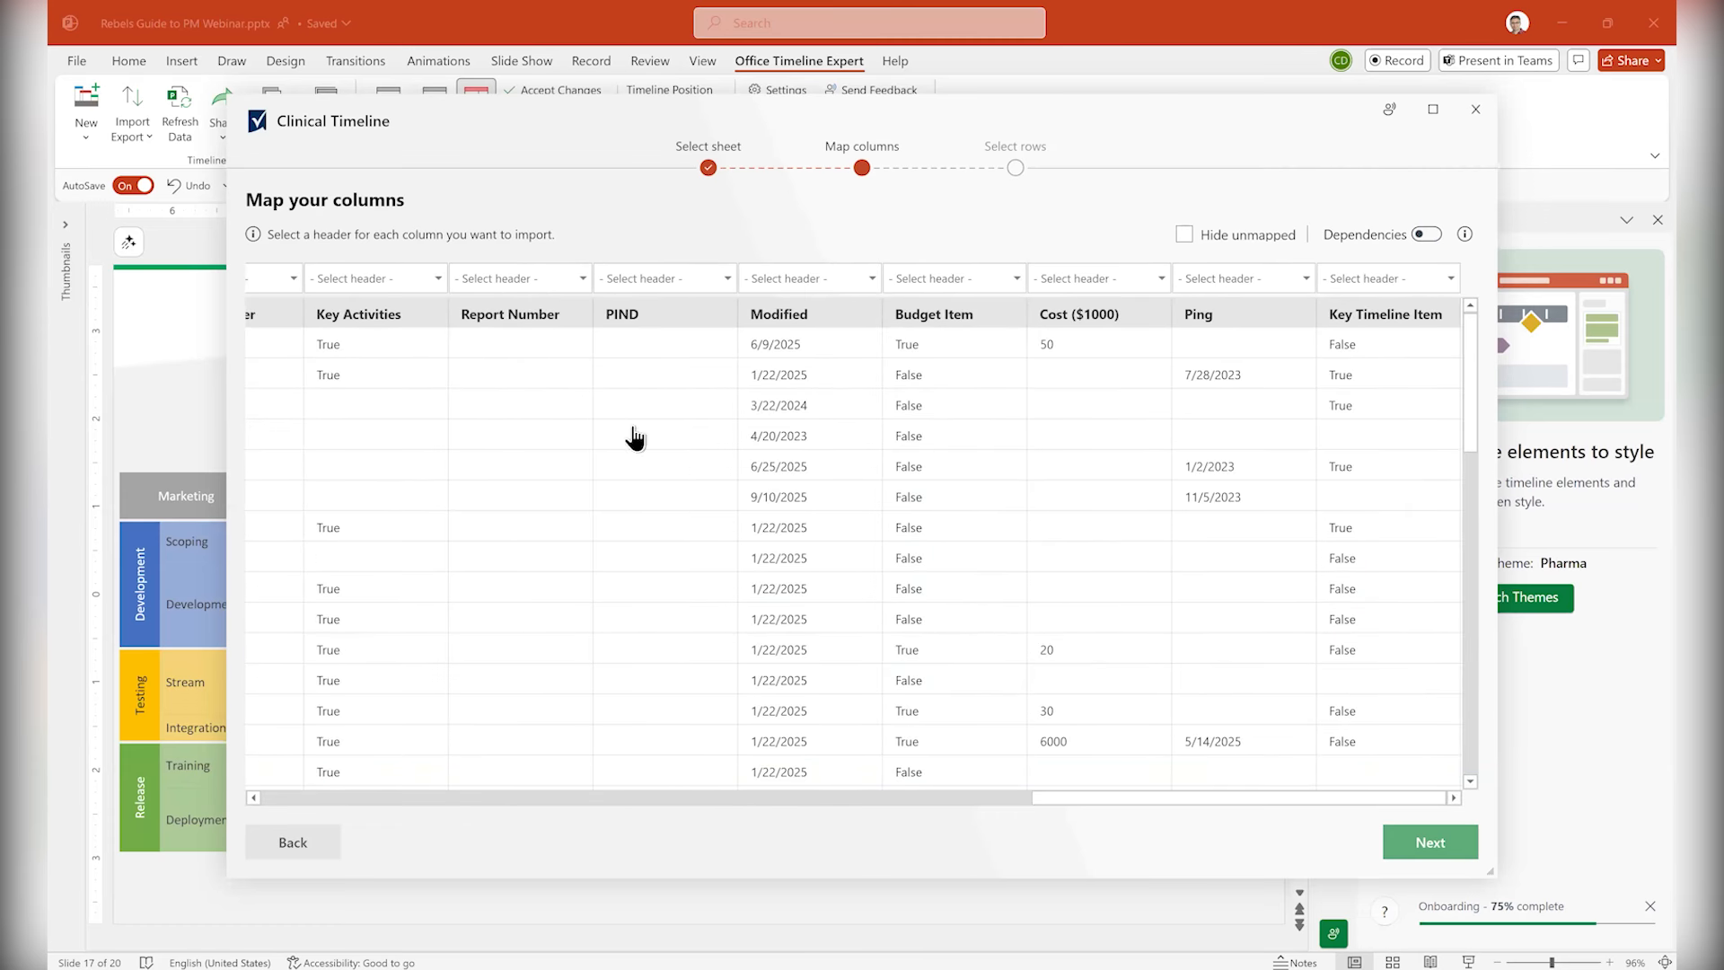
{"action": "scroll", "coordinate": [646, 553], "scroll_direction": "left", "scroll_amount": 10}
{"action": "scroll", "coordinate": [646, 554], "scroll_direction": "left", "scroll_amount": 6}
{"action": "left_click", "coordinate": [1430, 842]}
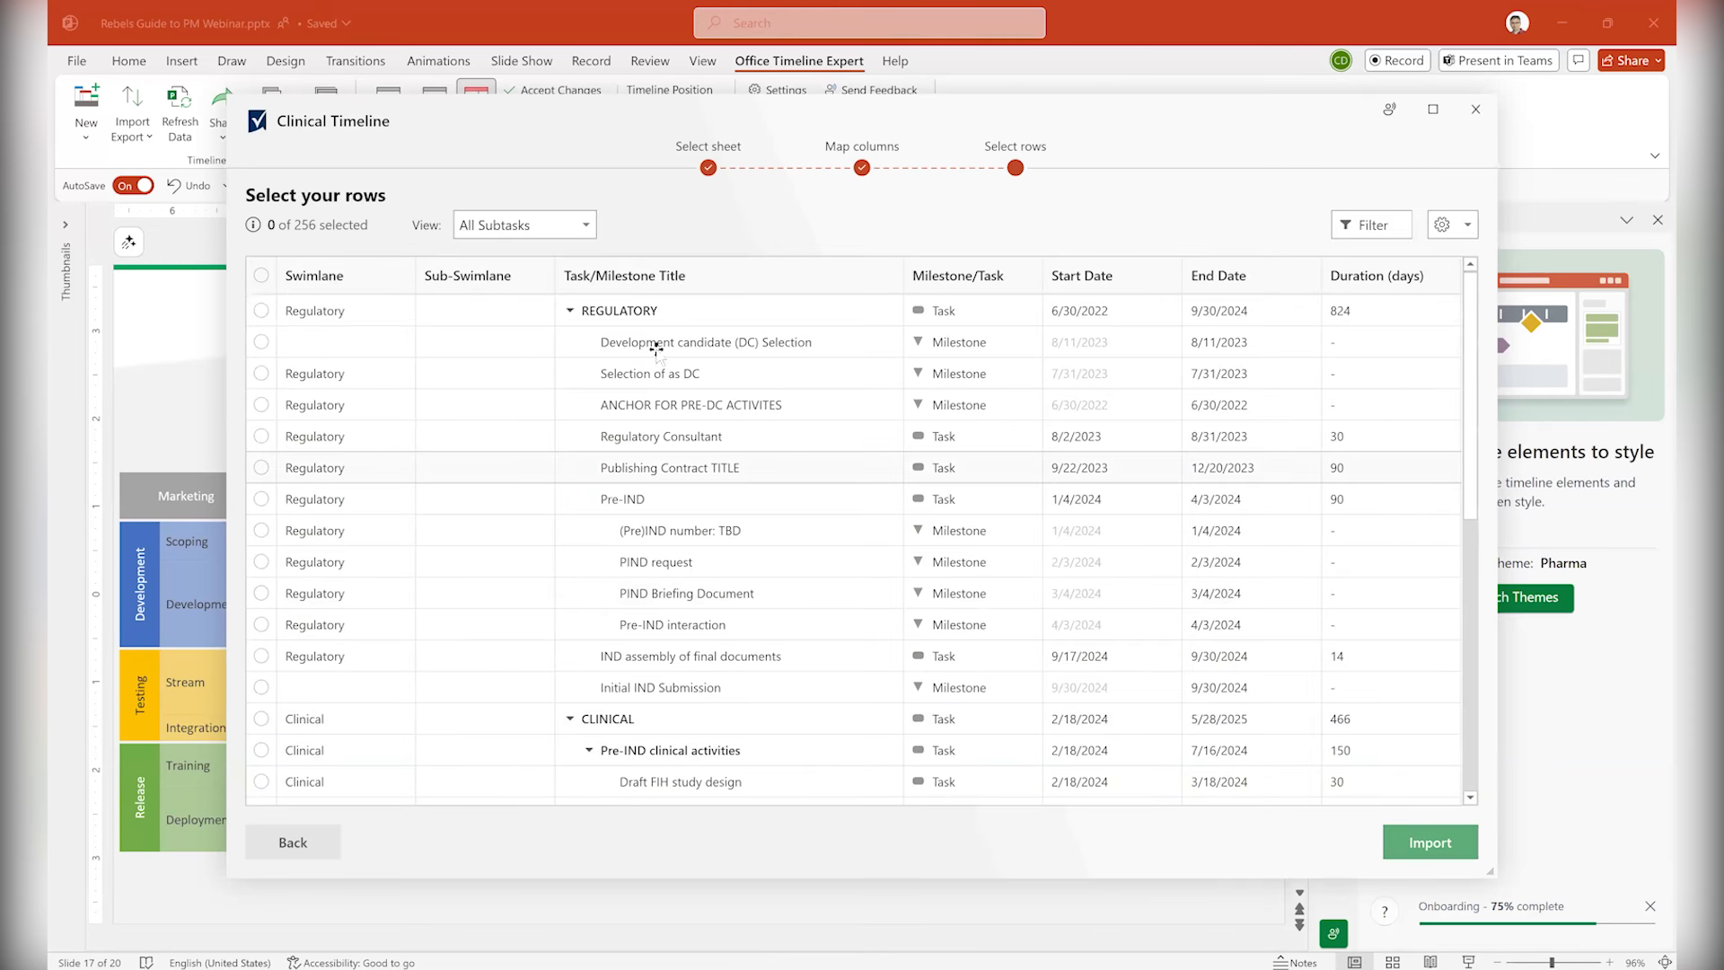
- Filter rows to Key Timeline Item equals True and import all 19 matching rows
{"action": "left_click", "coordinate": [525, 224]}
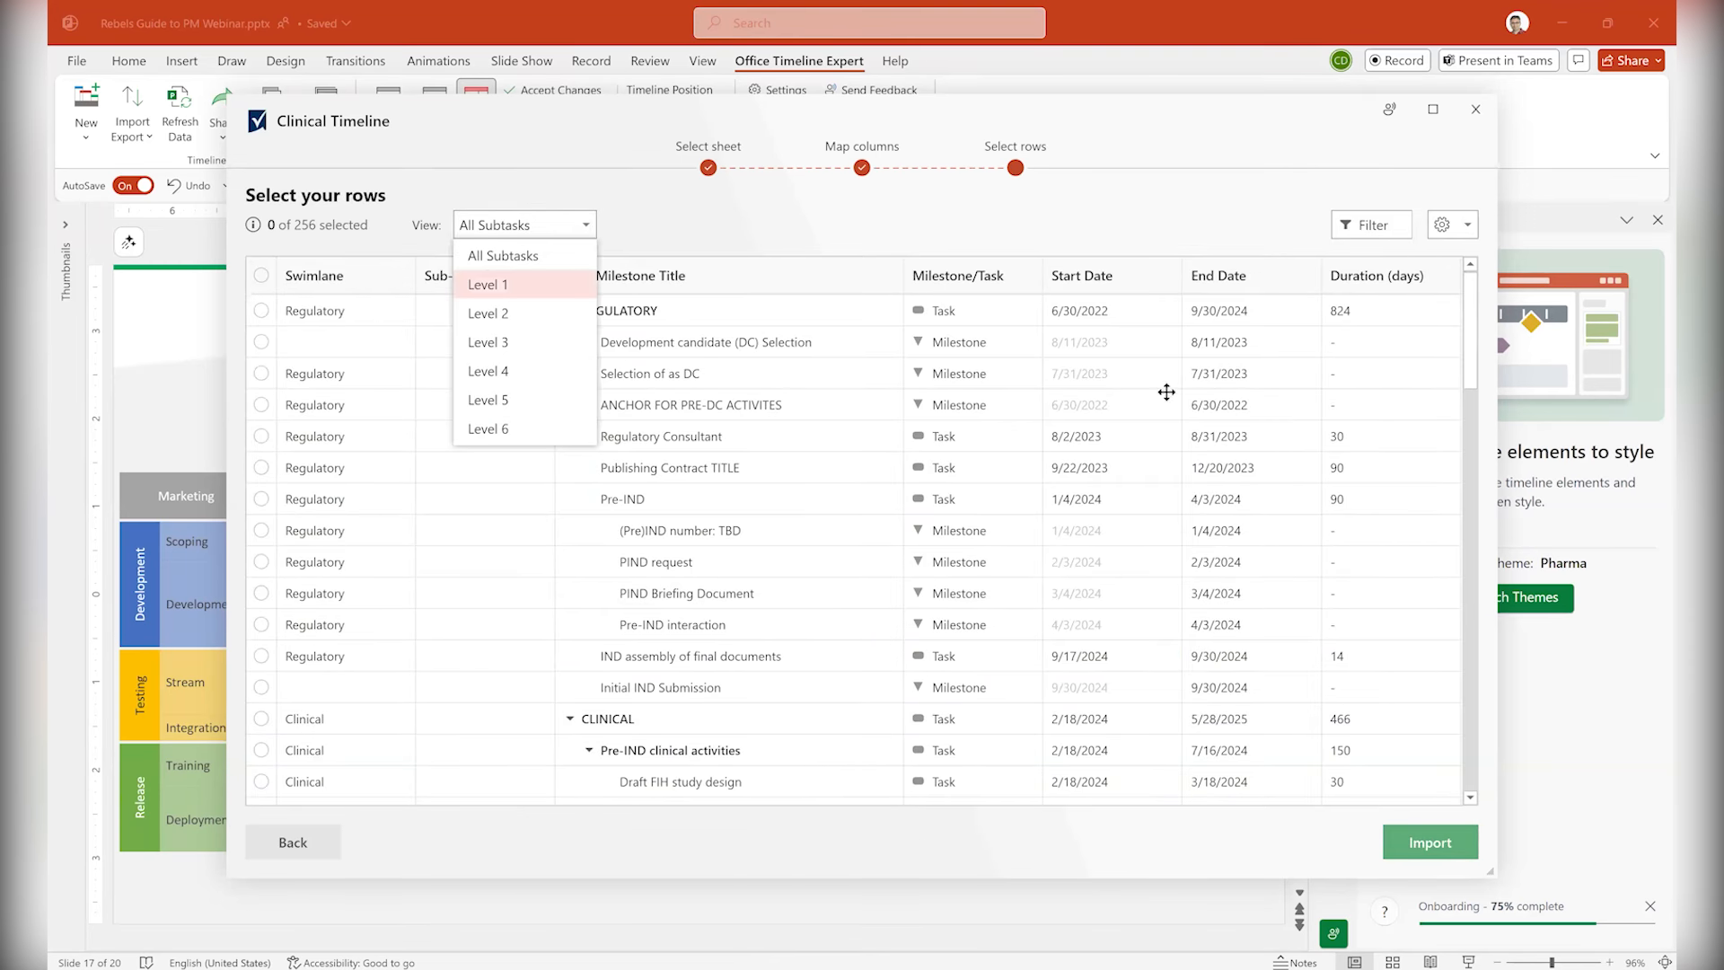
{"action": "left_click", "coordinate": [1150, 393]}
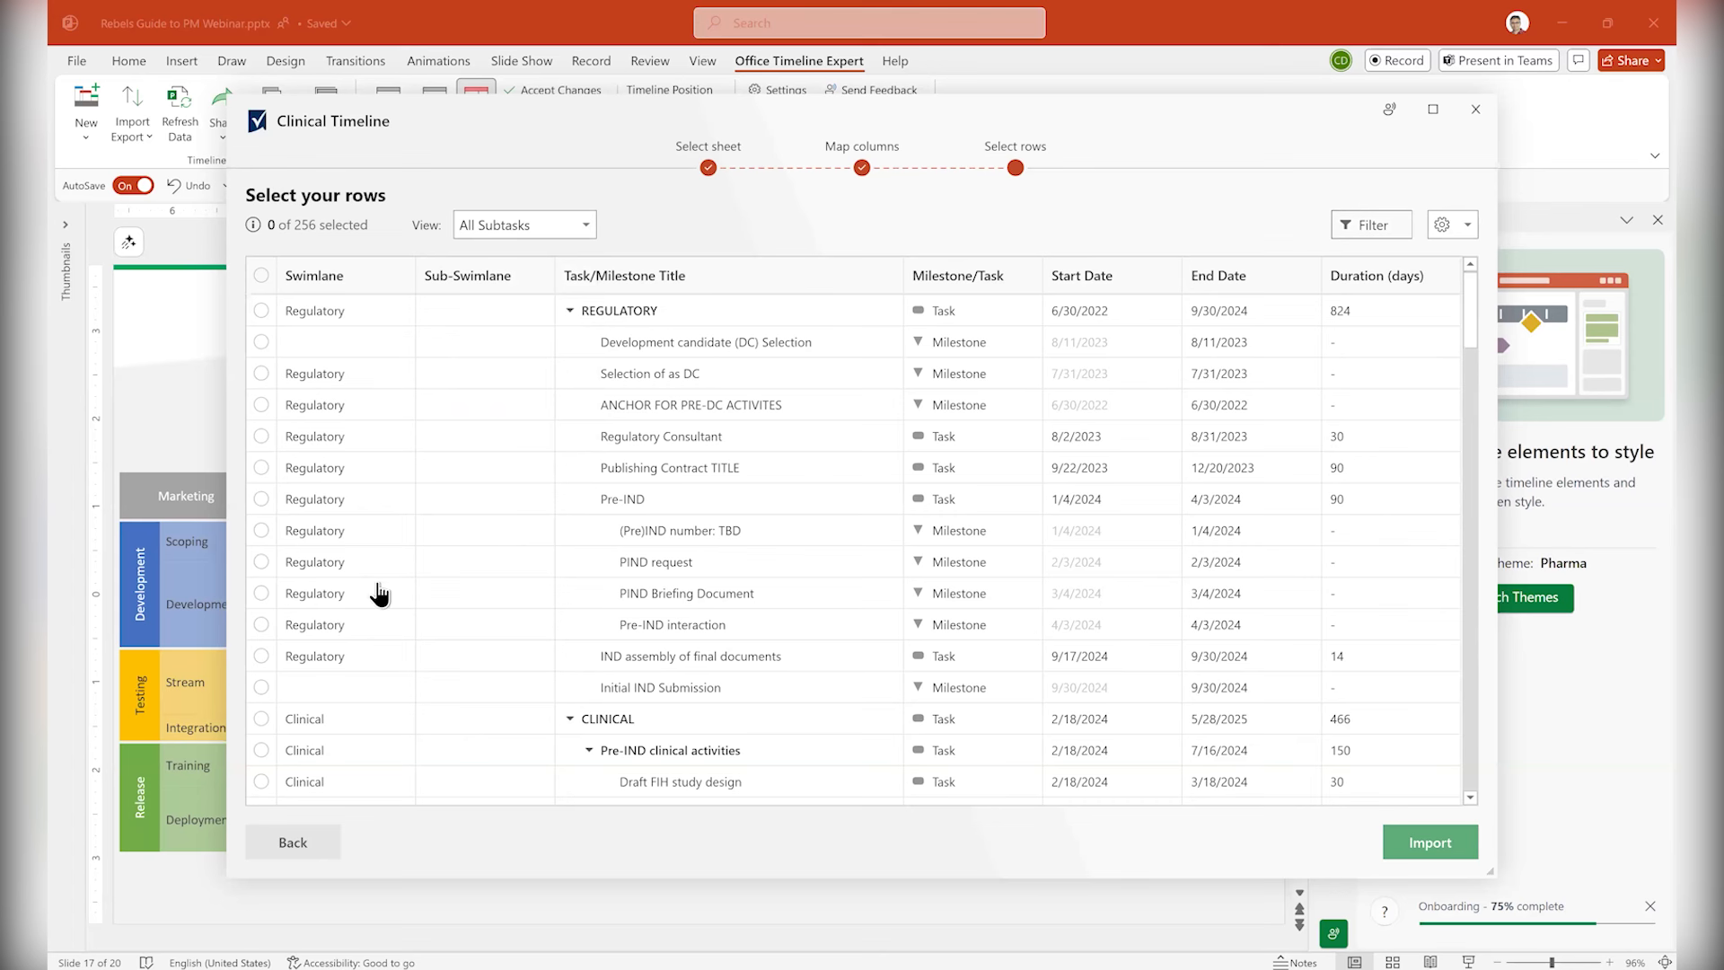
{"action": "left_click", "coordinate": [643, 454]}
{"action": "scroll", "coordinate": [639, 588], "scroll_direction": "down", "scroll_amount": 10}
{"action": "left_click", "coordinate": [606, 683]}
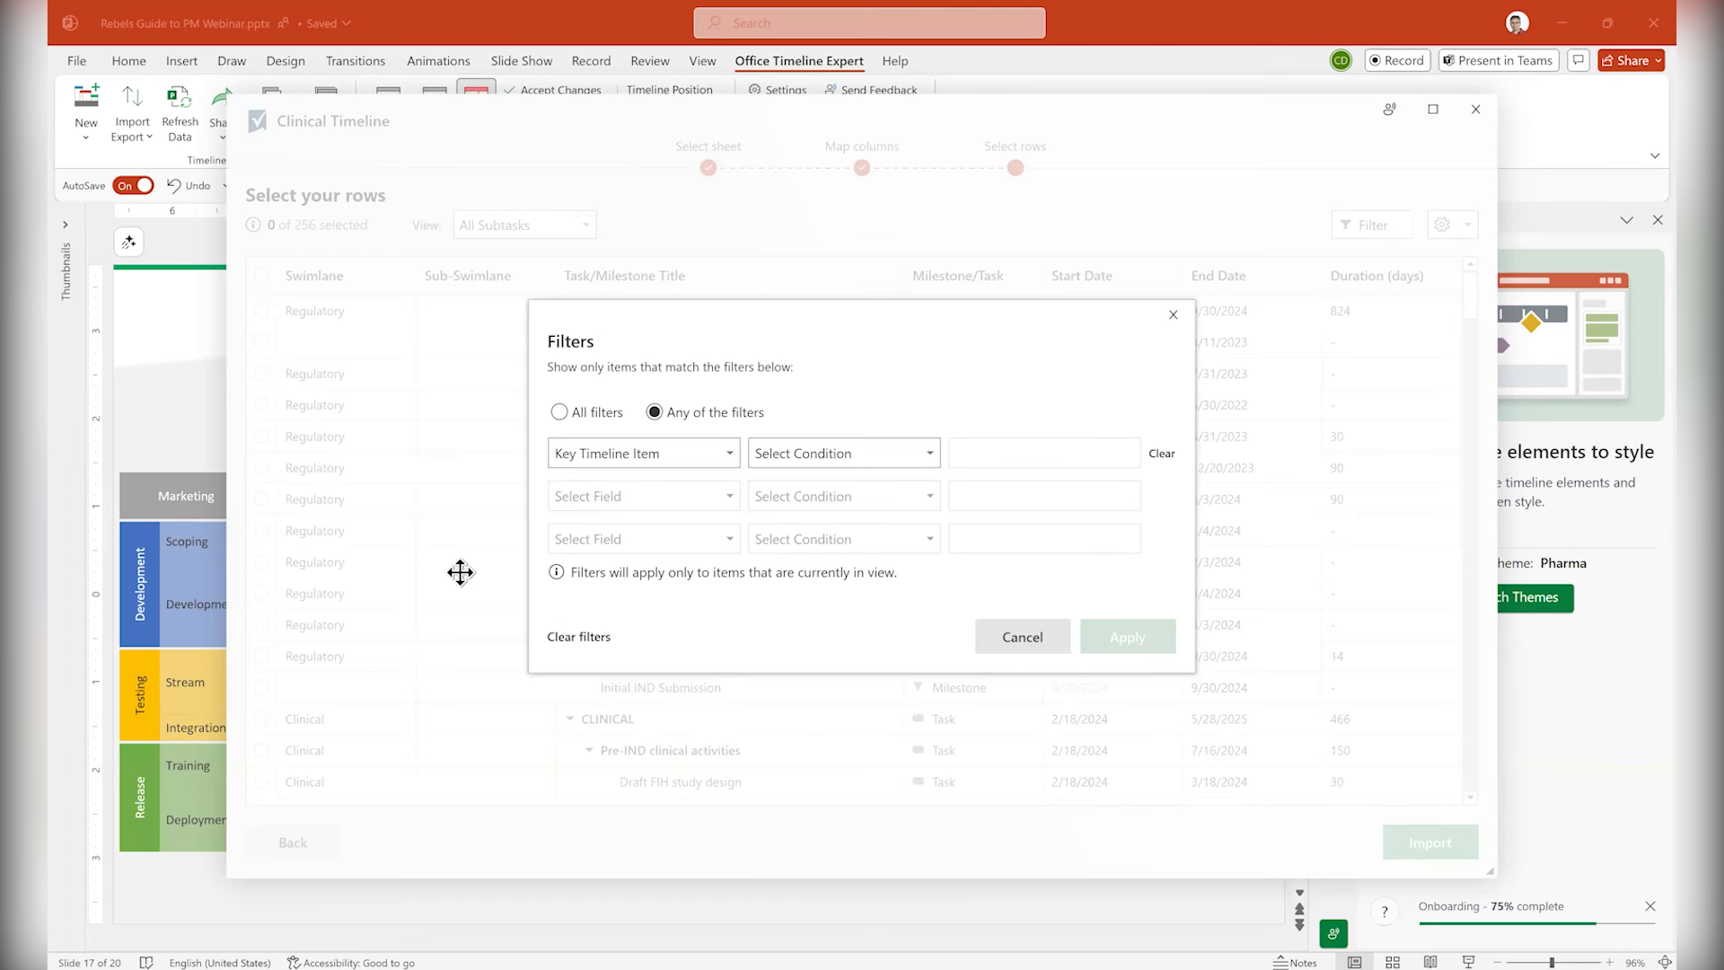
{"action": "left_click", "coordinate": [844, 454]}
{"action": "left_click", "coordinate": [773, 508]}
{"action": "type", "text": "Tru"}
{"action": "key", "text": "Return"}
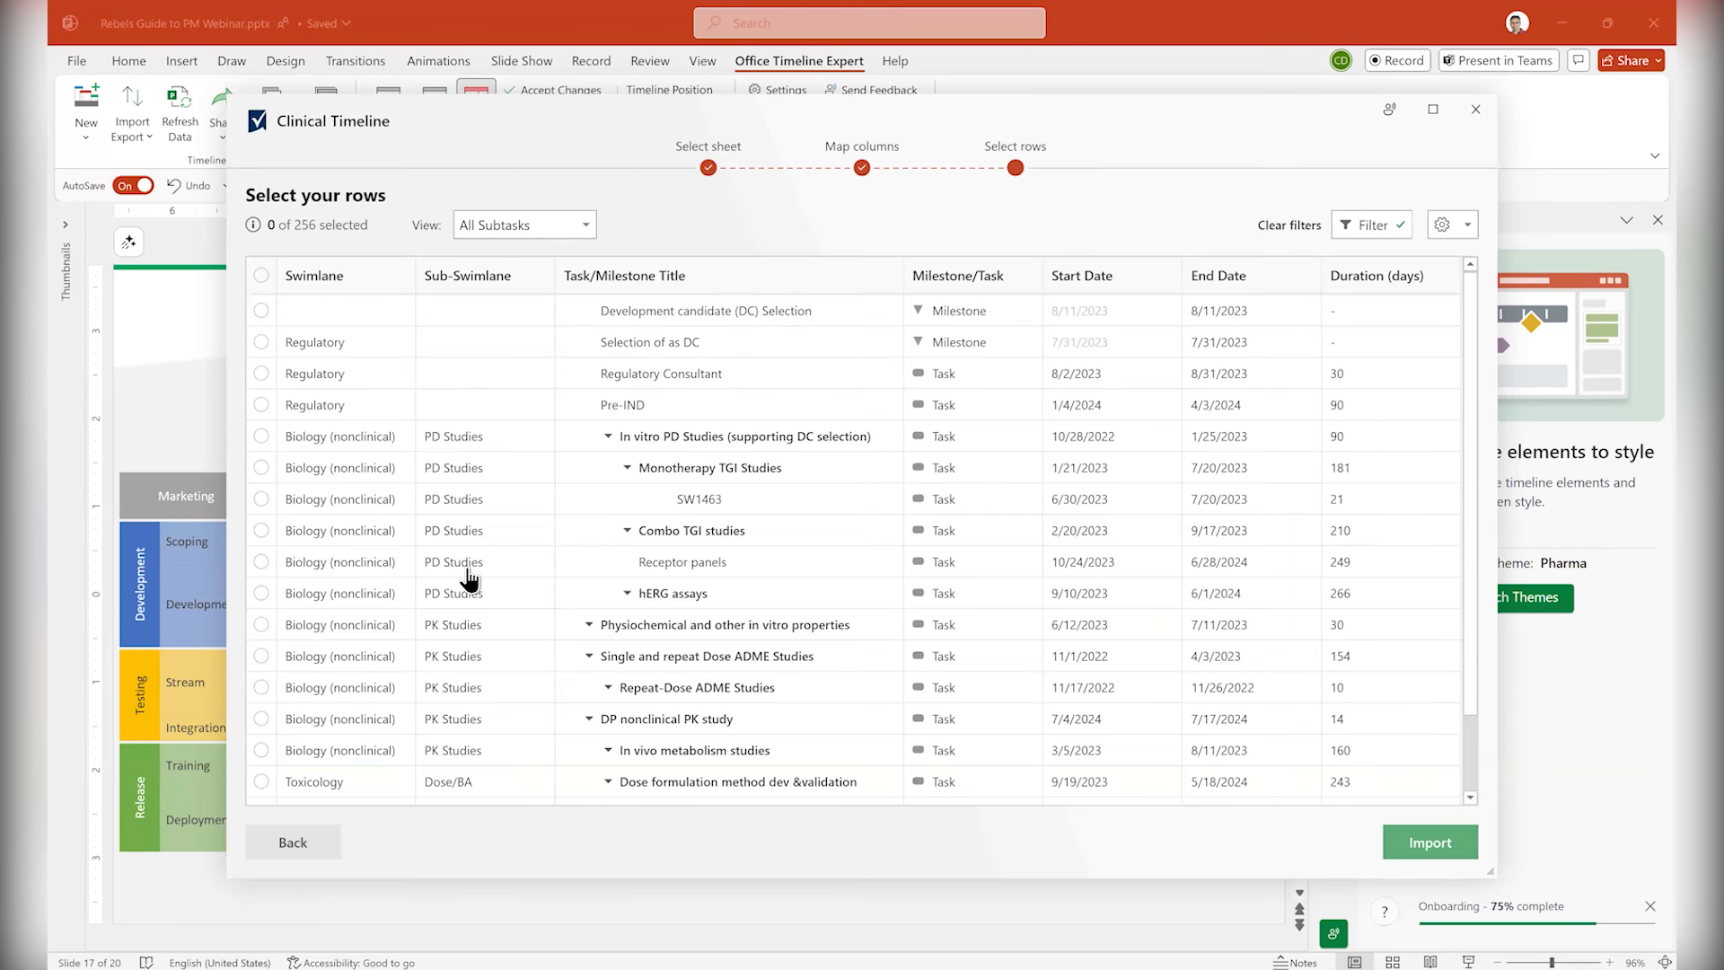
{"action": "key", "text": "ctrl+a"}
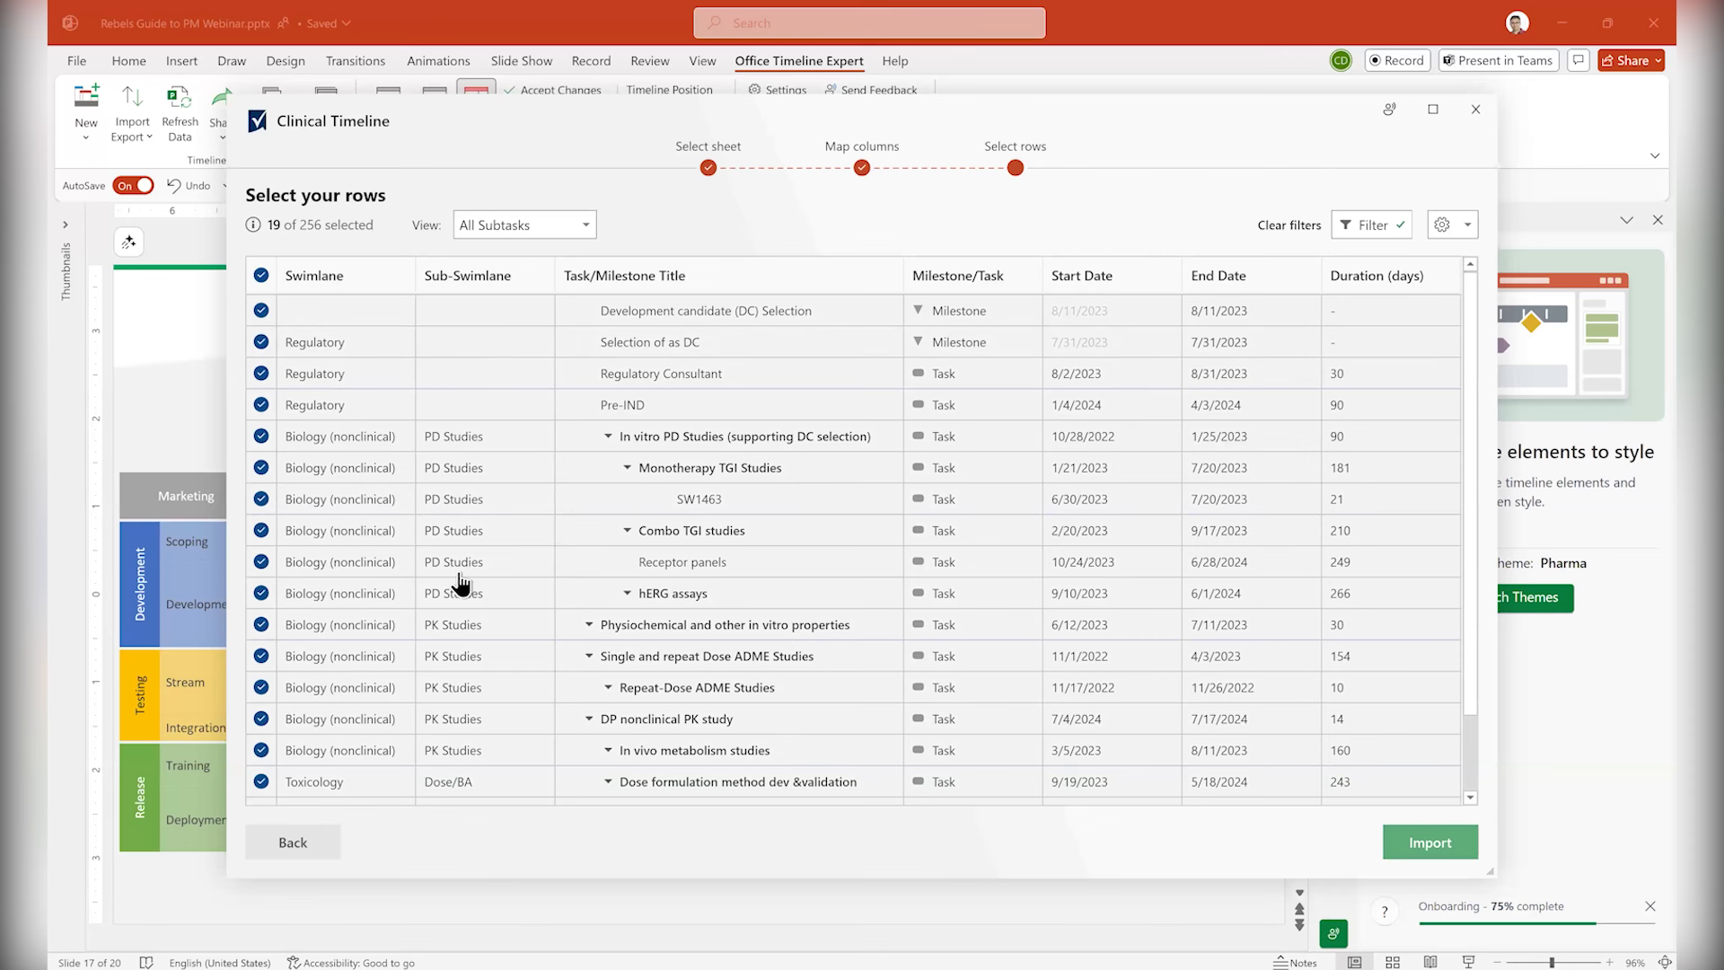
{"action": "key", "text": "Return"}
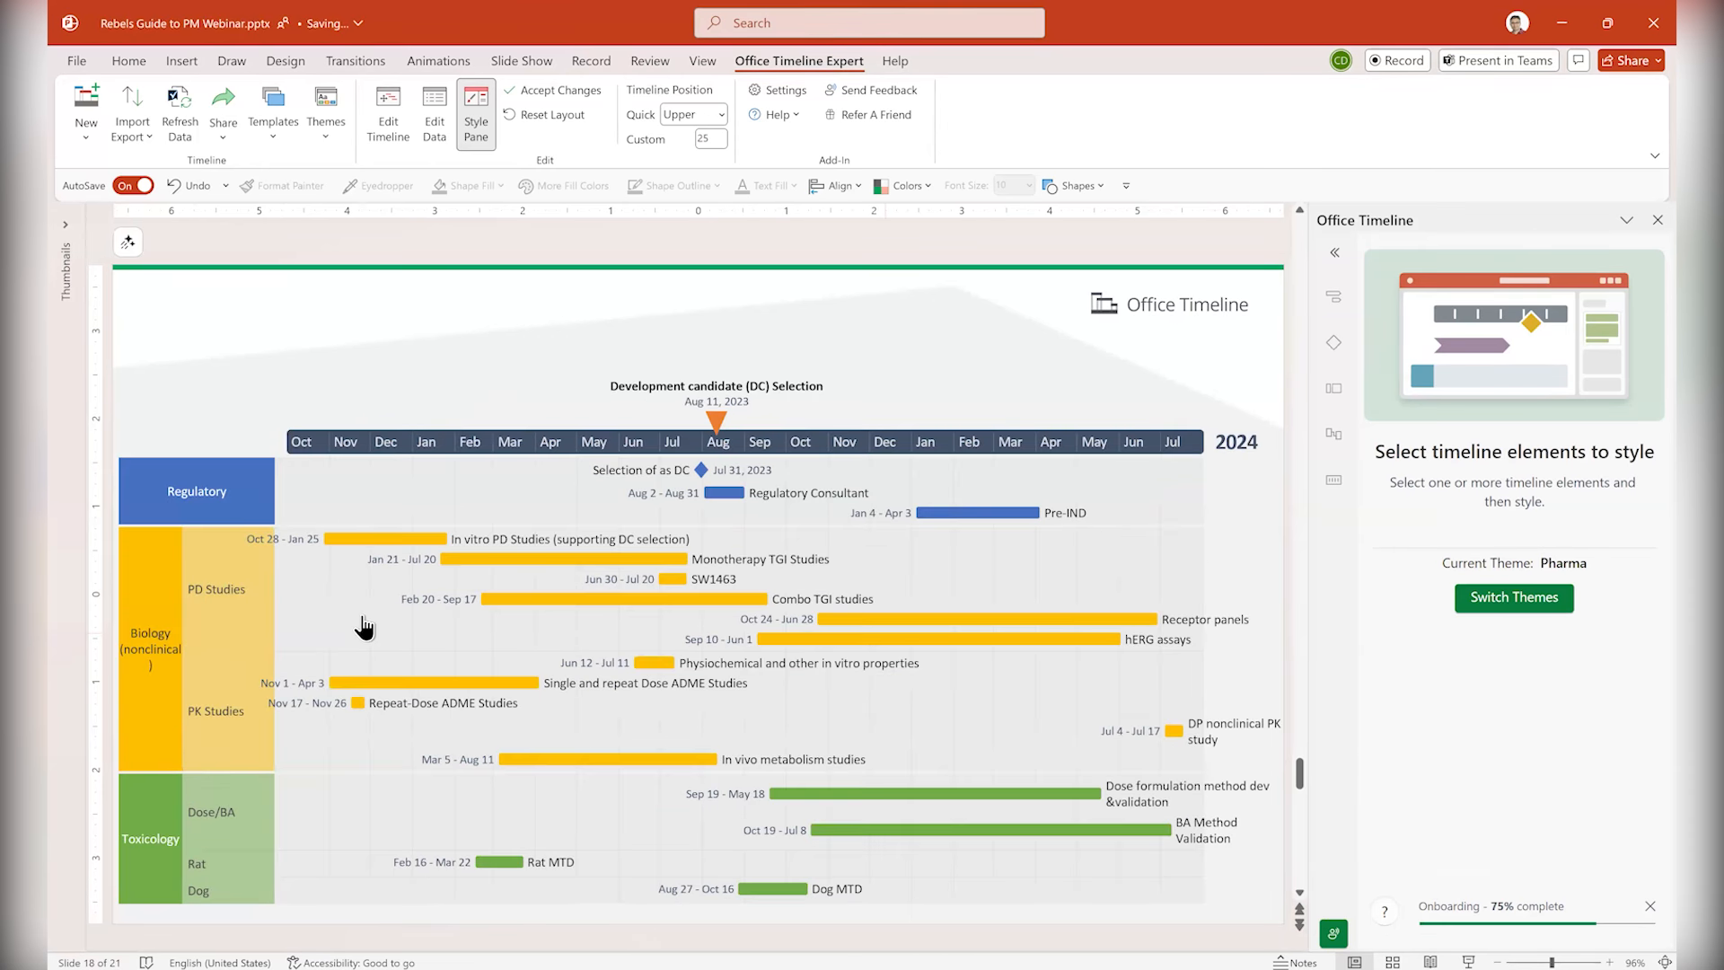
- Turn the Biology (nonclinical) and Toxicology swimlane titles vertical and narrow the title column
{"action": "left_click", "coordinate": [1657, 220]}
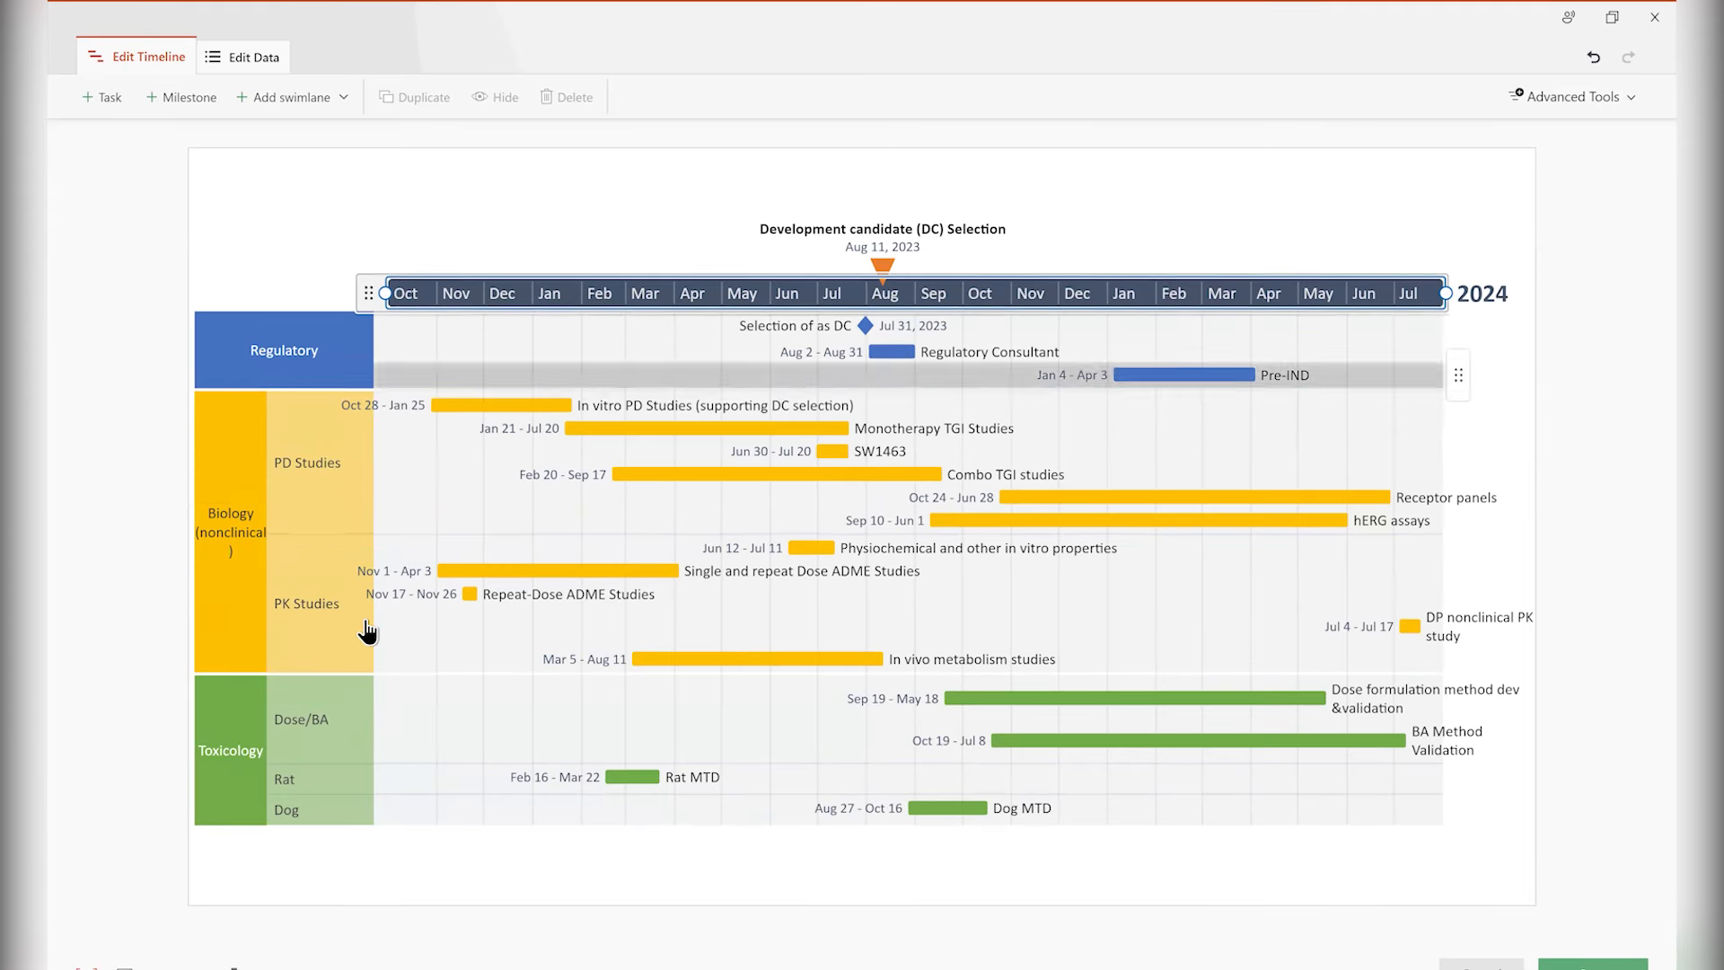
{"action": "left_click", "coordinate": [231, 532]}
{"action": "left_click", "coordinate": [232, 490]}
{"action": "left_click", "coordinate": [230, 750]}
{"action": "left_click", "coordinate": [208, 751]}
{"action": "left_click", "coordinate": [255, 750]}
{"action": "left_click_drag", "start_coordinate": [268, 750], "coordinate": [244, 751]}
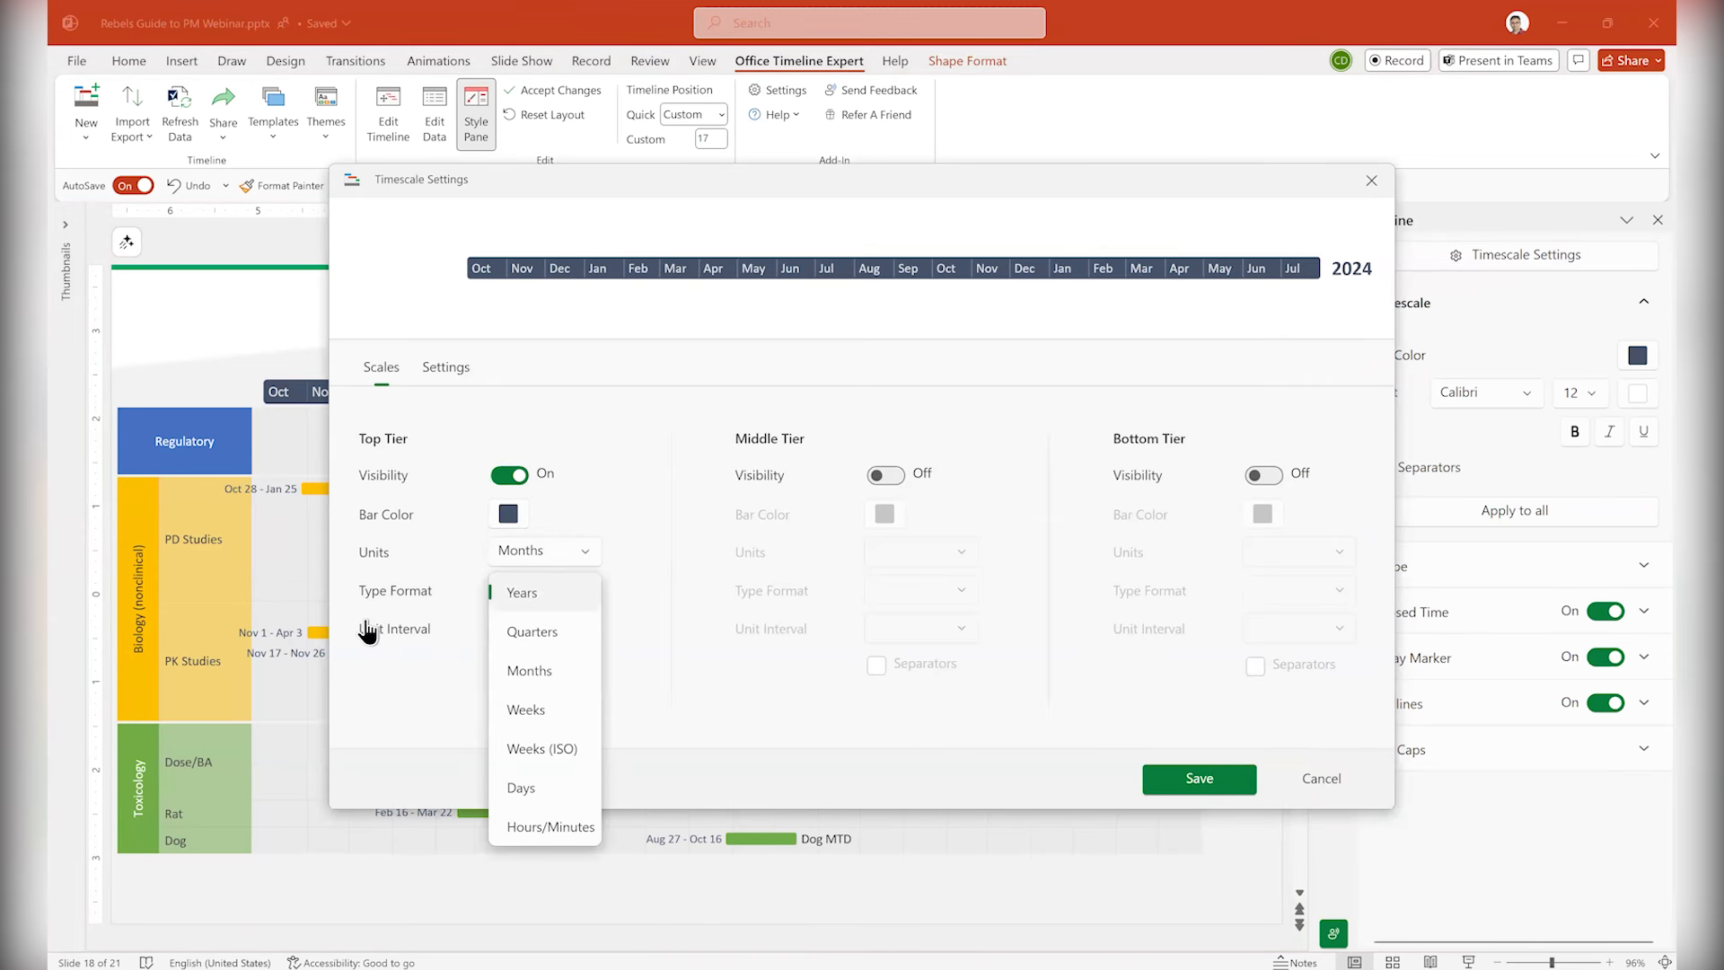
- Set the timescale to Years on the top tier with a Quarters middle tier
{"action": "left_click", "coordinate": [522, 592]}
{"action": "left_click", "coordinate": [885, 475]}
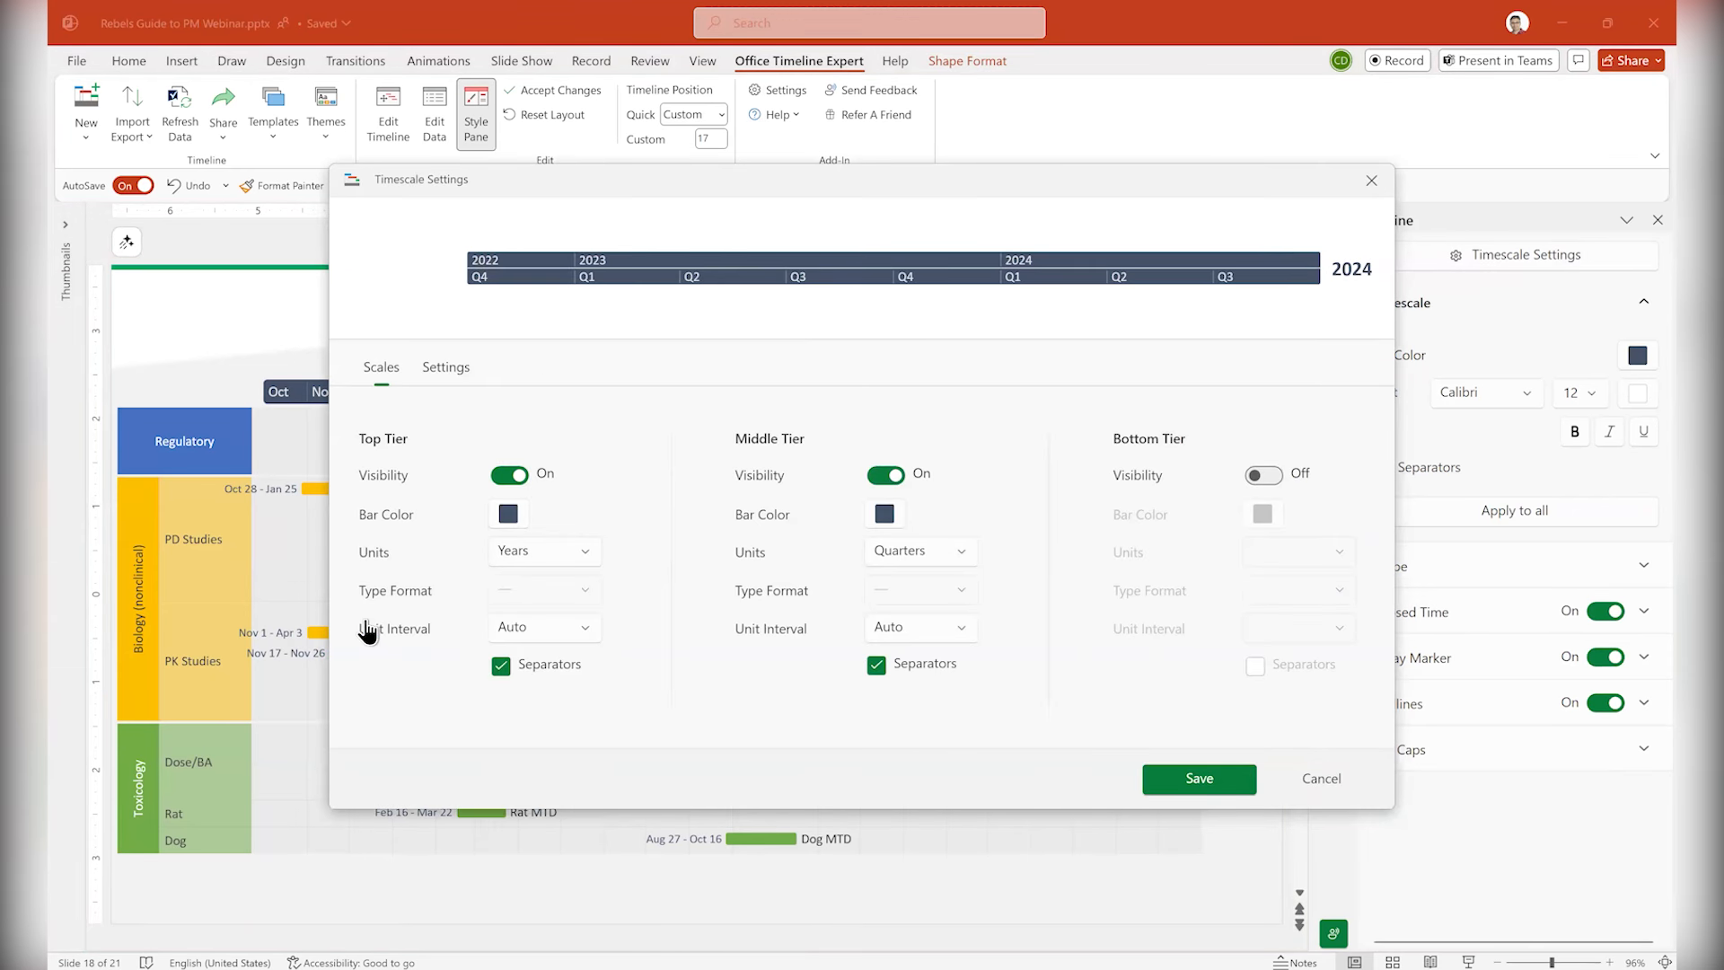
{"action": "left_click", "coordinate": [1198, 778]}
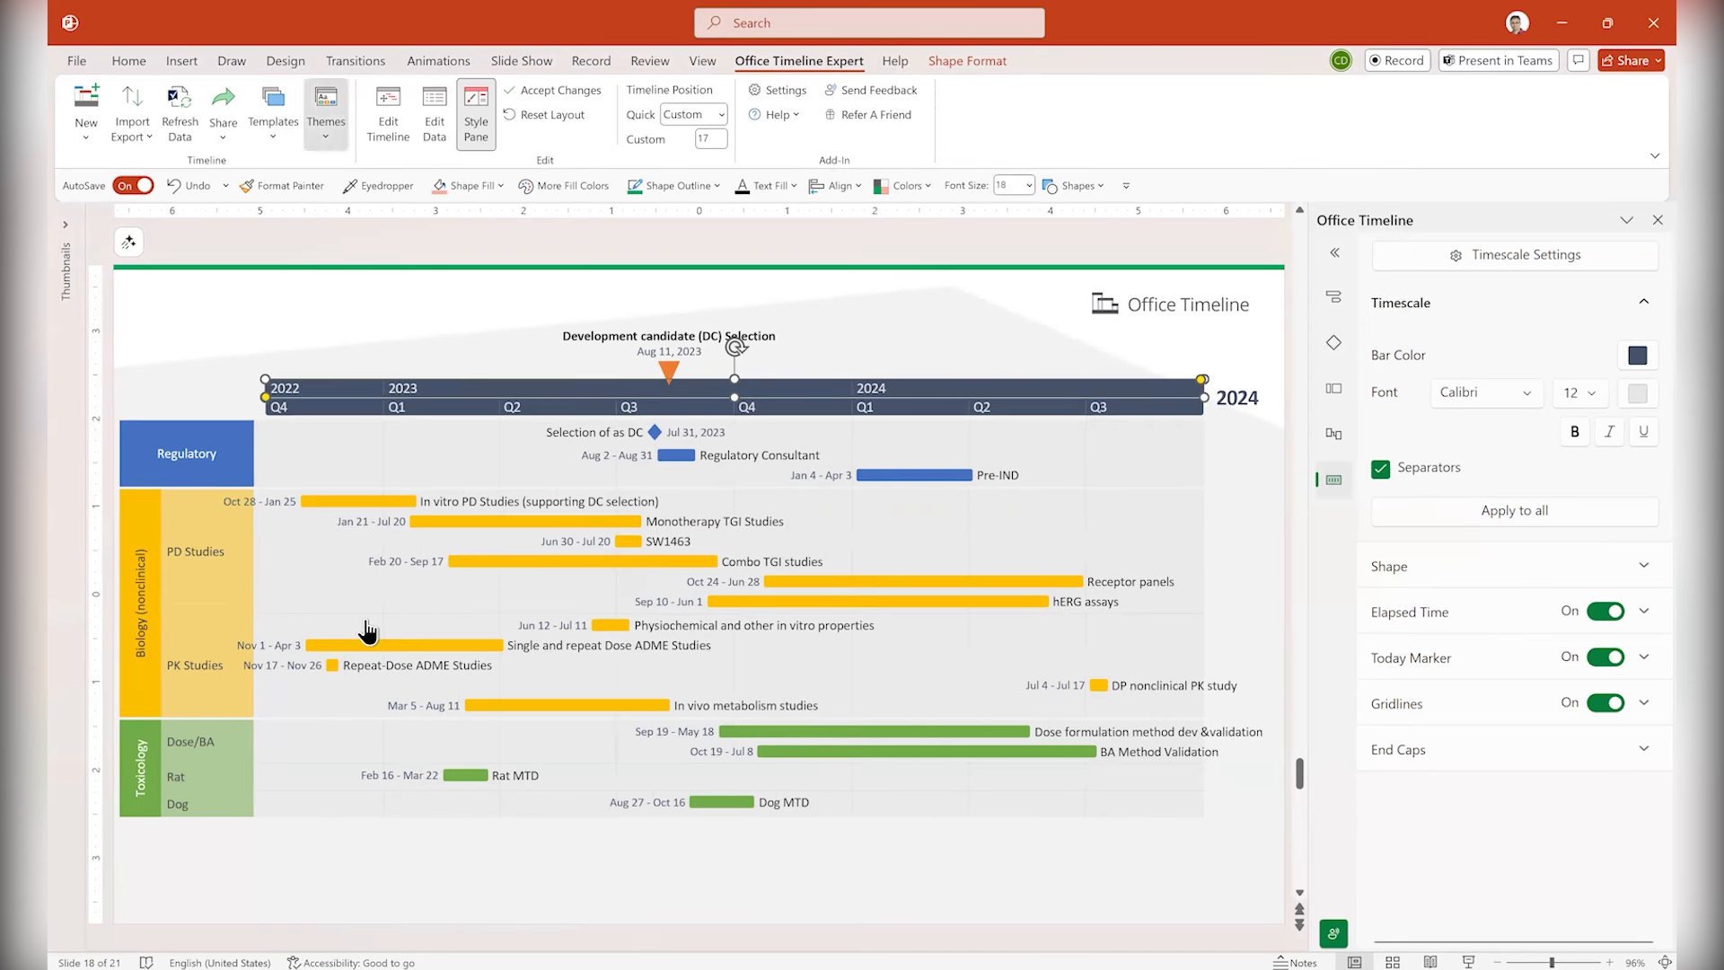
{"action": "left_click", "coordinate": [325, 116]}
{"action": "left_click", "coordinate": [403, 167]}
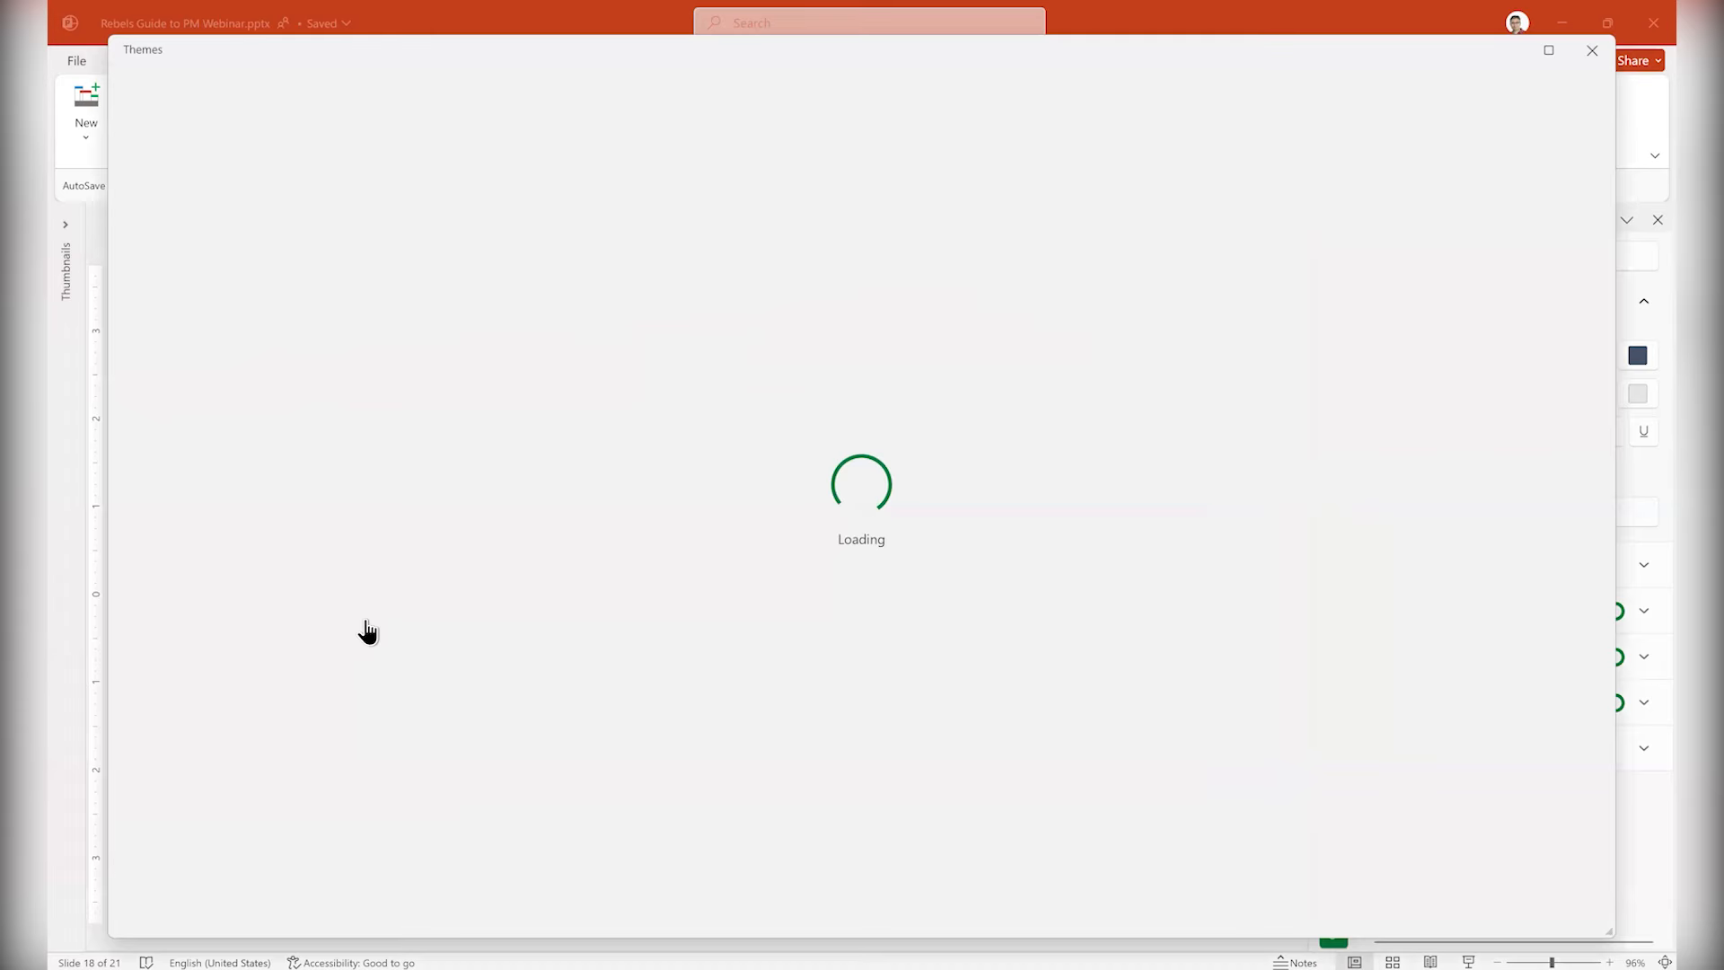
- Preview the Flow and Vision themes, then apply Flow to the clinical timeline
{"action": "scroll", "coordinate": [367, 631], "scroll_direction": "down", "scroll_amount": 3}
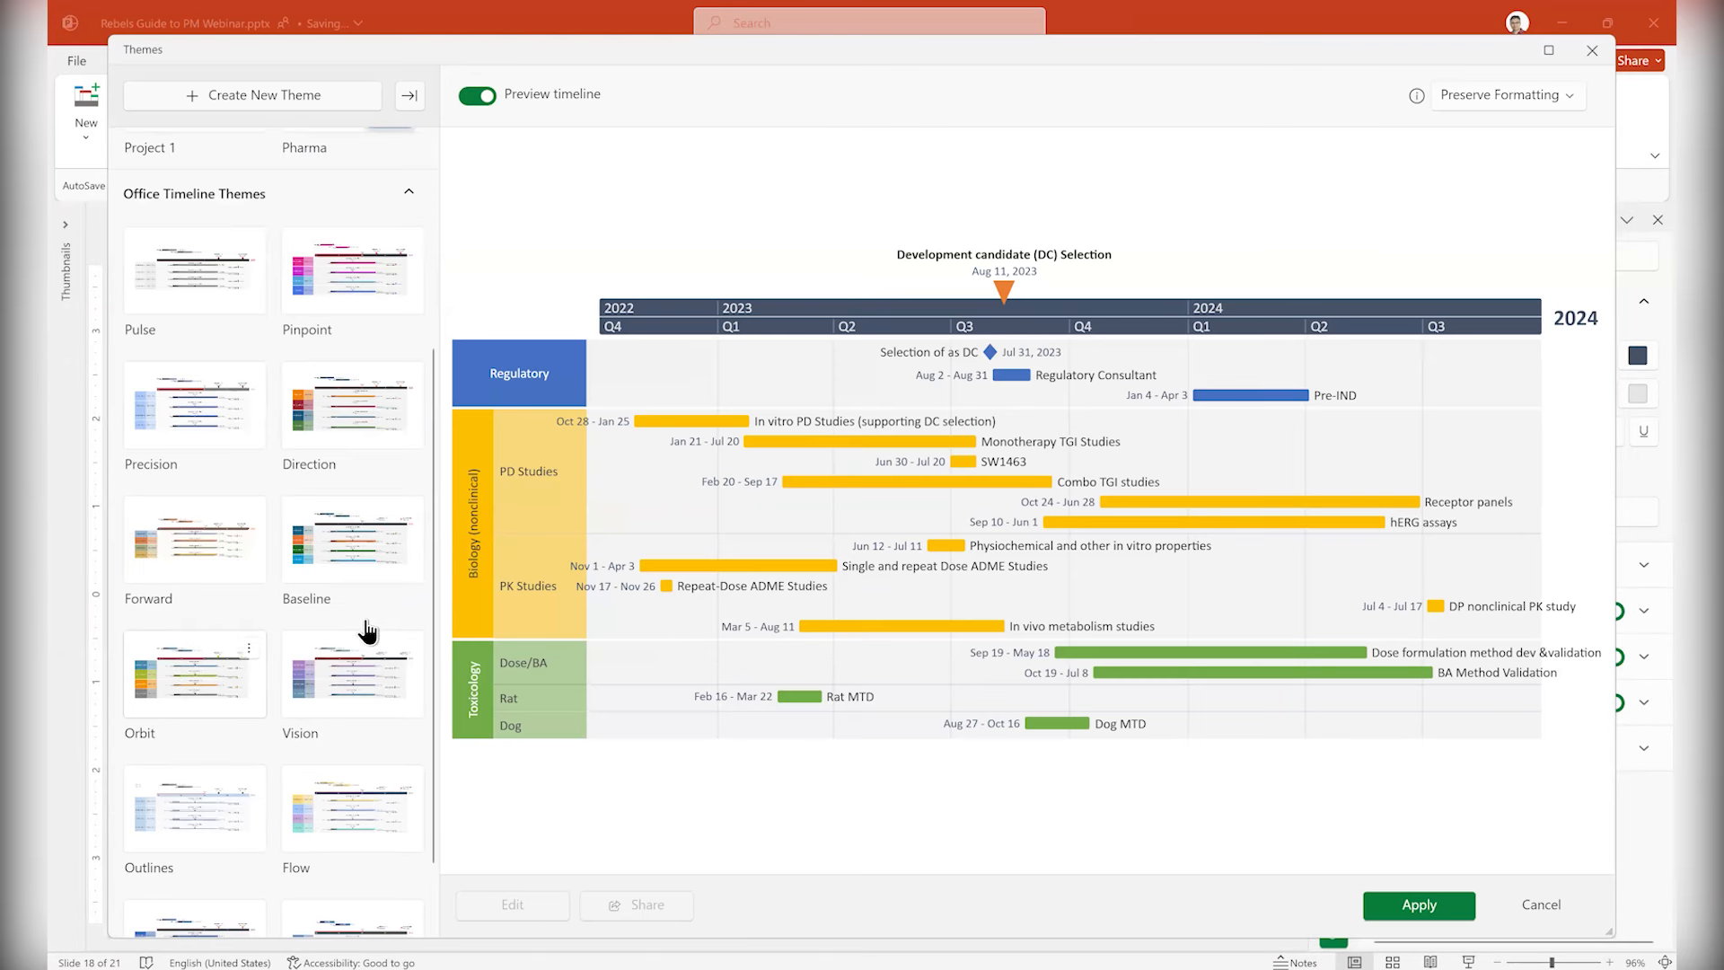
{"action": "left_click", "coordinate": [352, 855]}
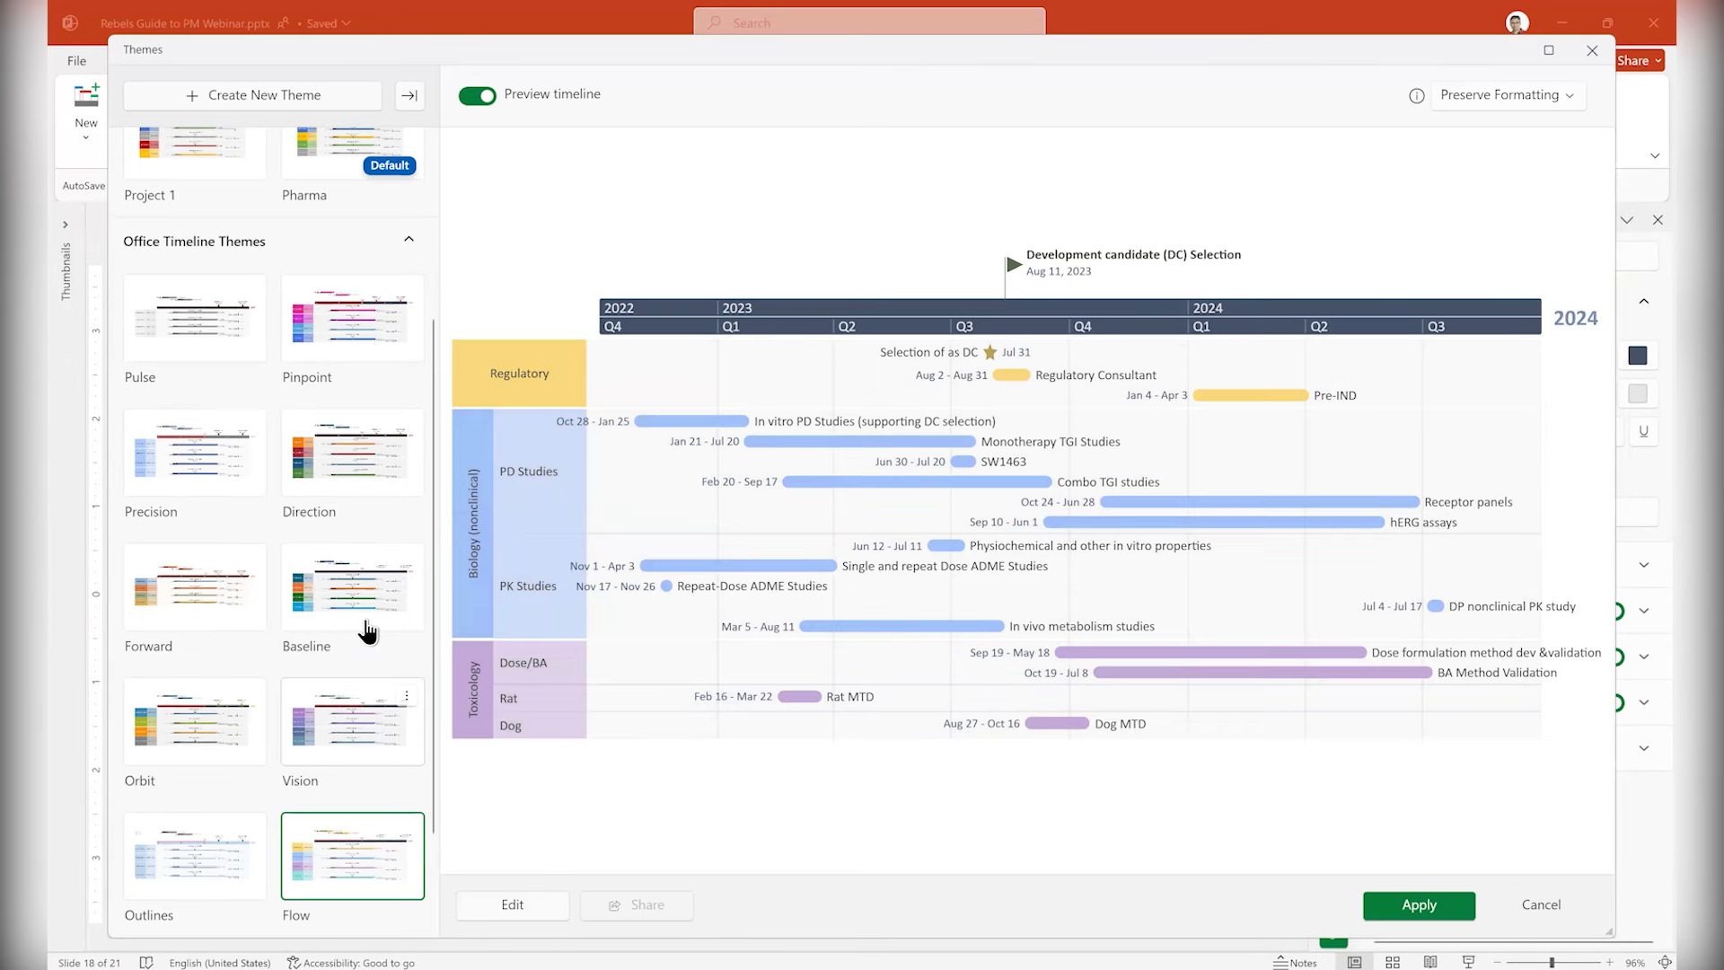
{"action": "left_click", "coordinate": [352, 721]}
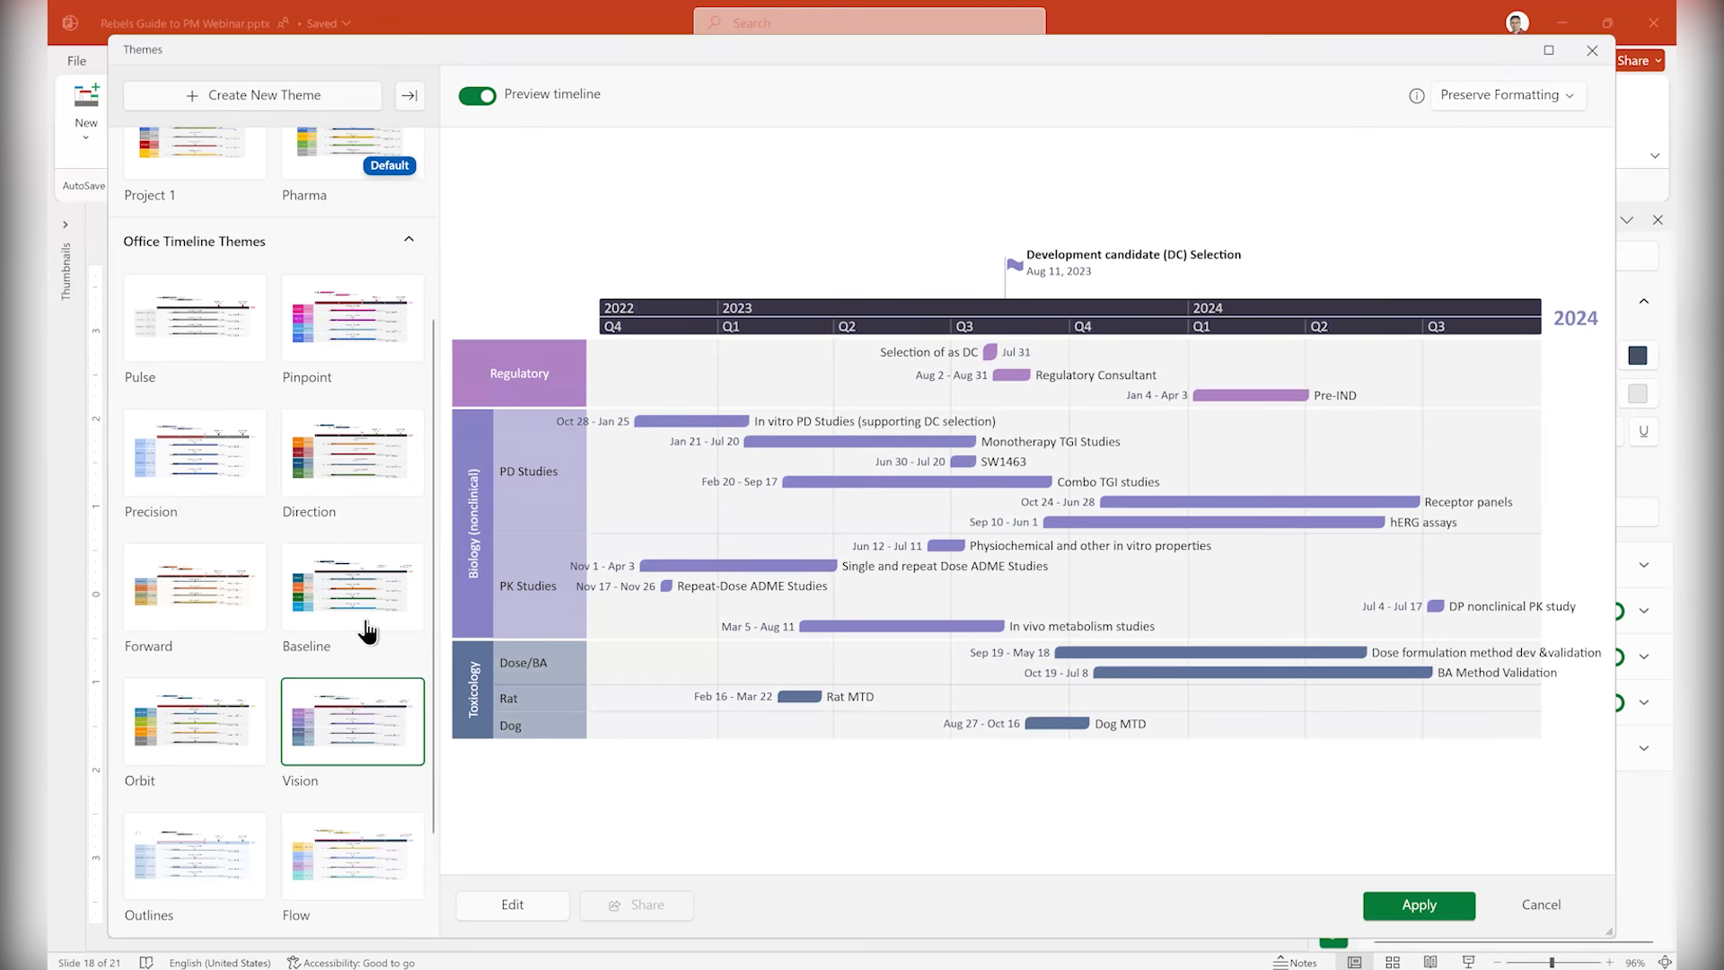
{"action": "left_click", "coordinate": [352, 855]}
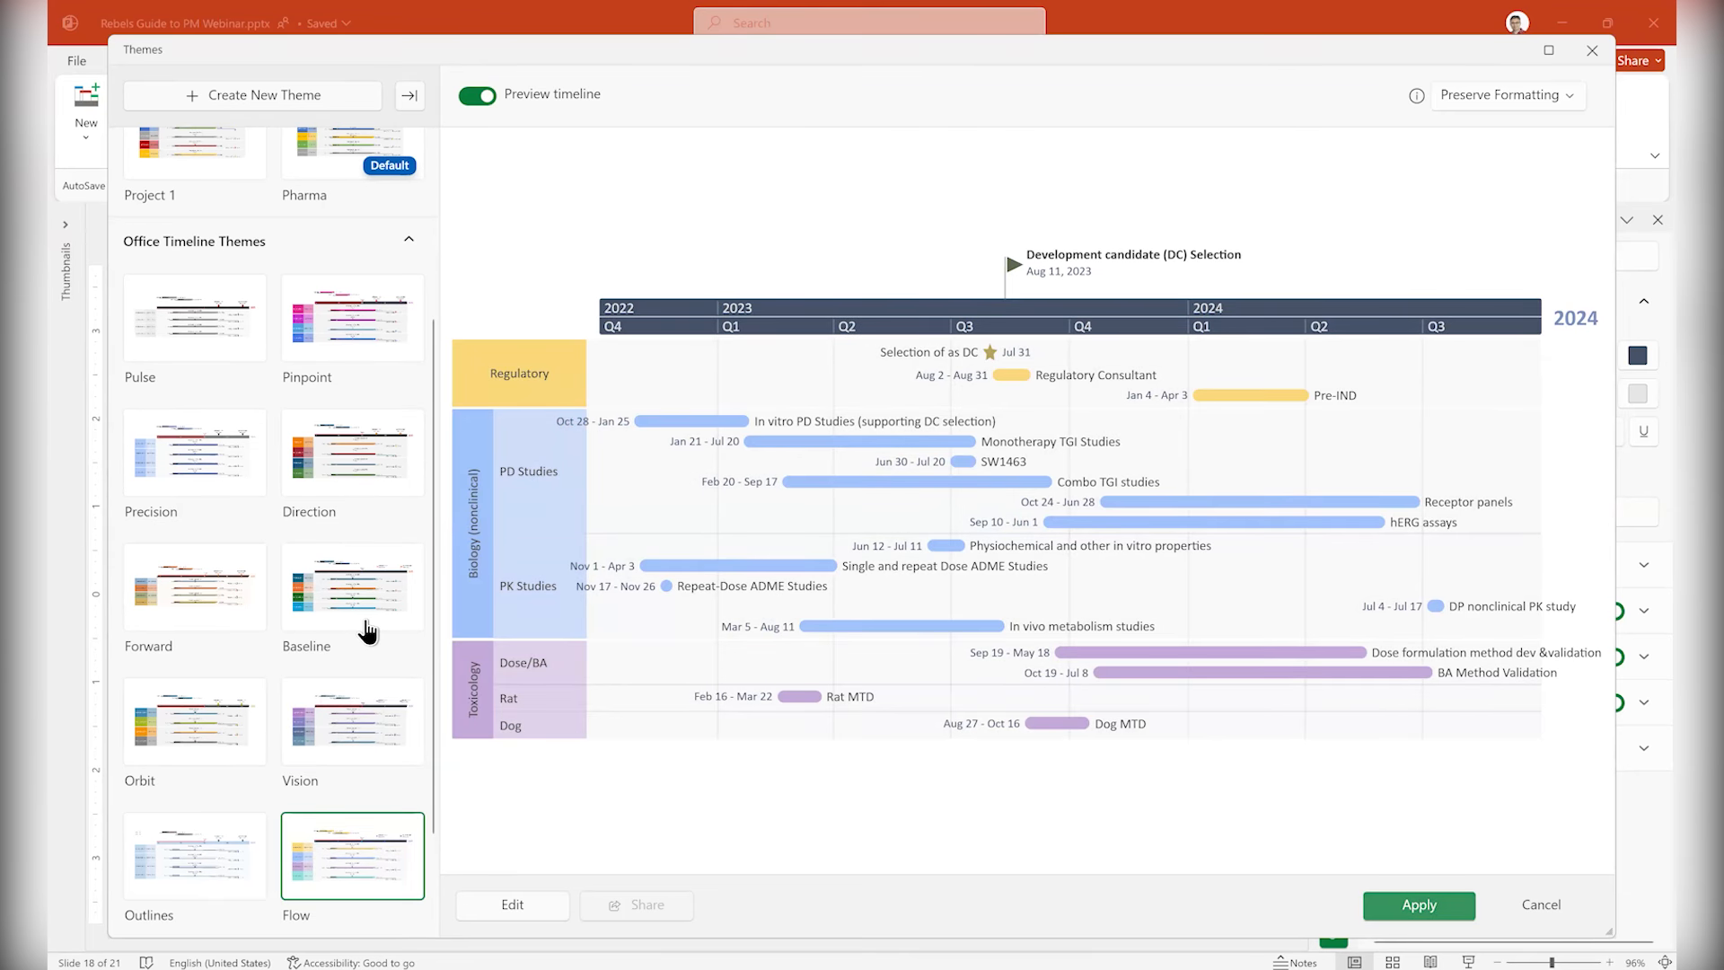
{"action": "left_click", "coordinate": [1418, 905]}
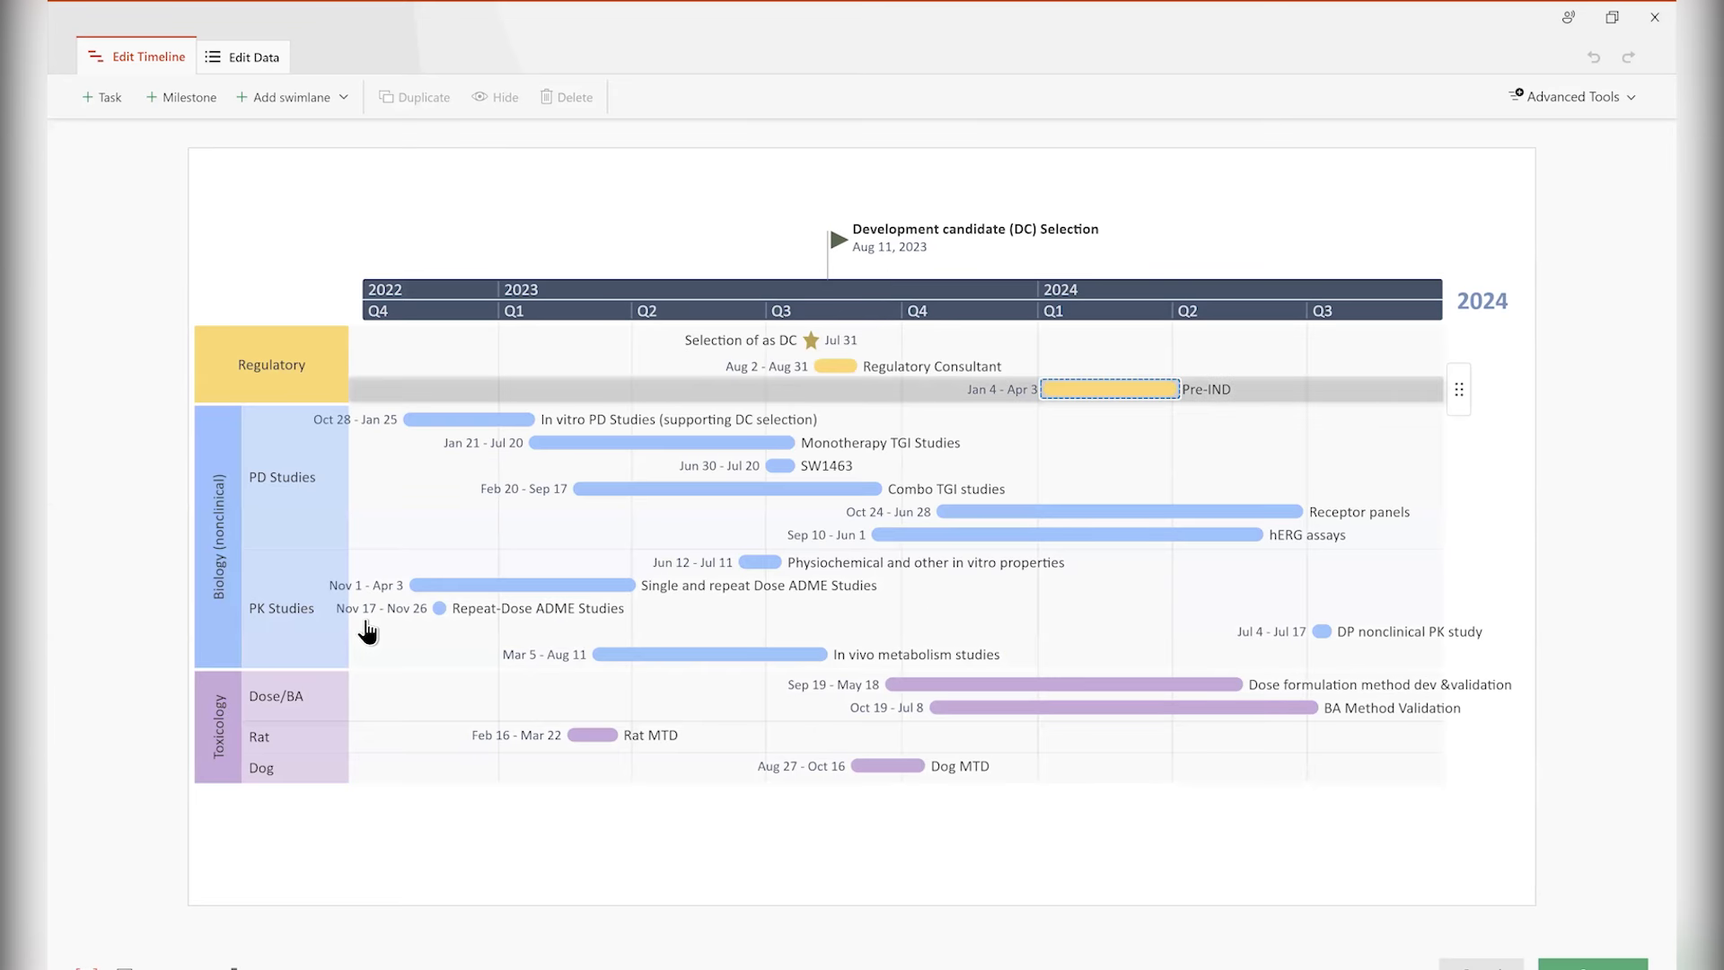
- Reschedule Pre-IND to Mar 18 – Dec 26 and reposition the Nov 1 – Apr 3 and Nov 17 – Nov 26 labels
{"action": "left_click_drag", "start_coordinate": [1109, 389], "coordinate": [1607, 389]}
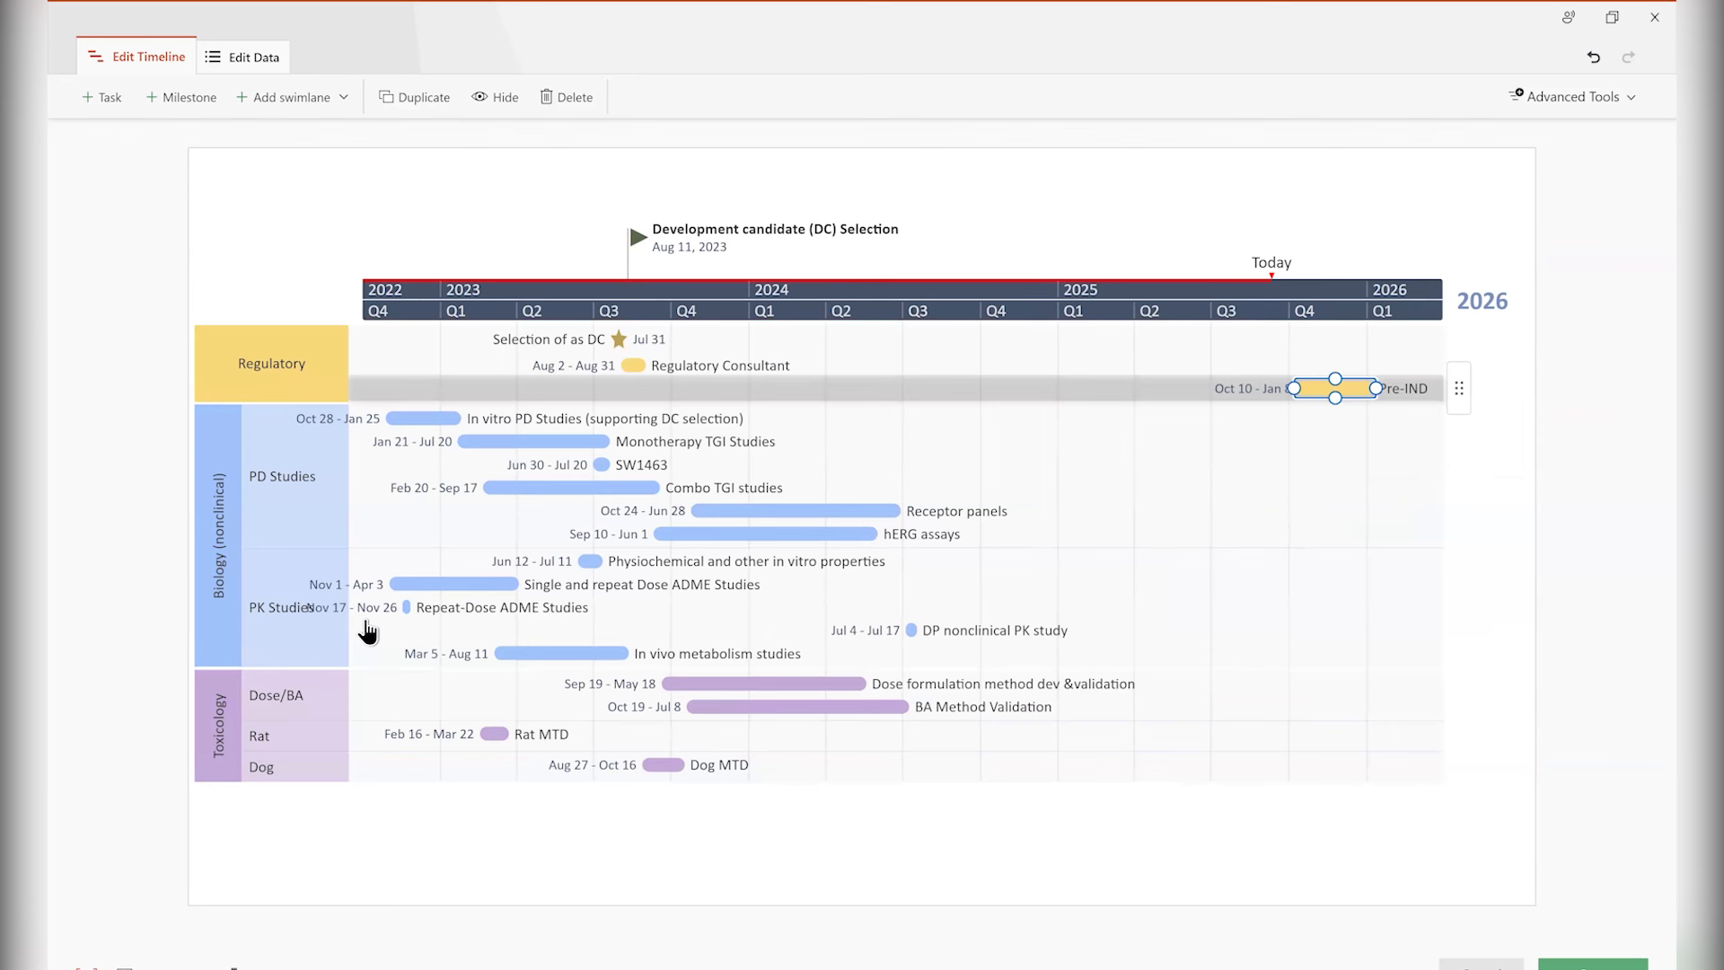
{"action": "left_click_drag", "start_coordinate": [1293, 387], "coordinate": [1131, 388]}
{"action": "left_click_drag", "start_coordinate": [1253, 388], "coordinate": [984, 388]}
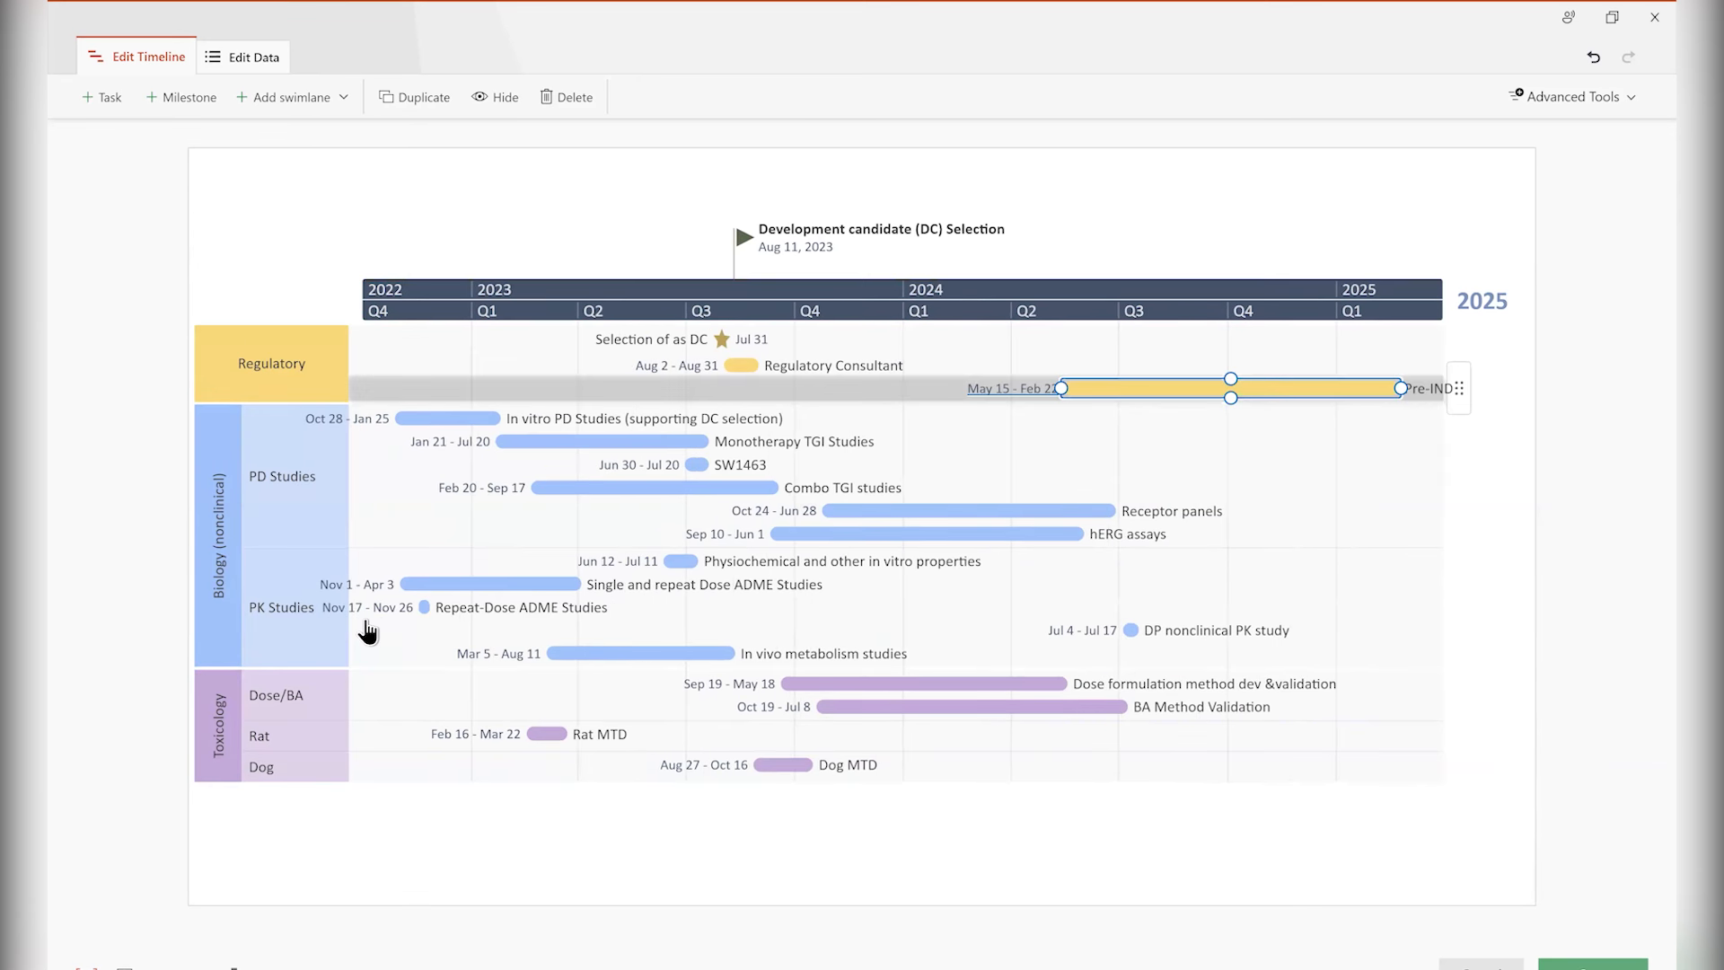
{"action": "left_click_drag", "start_coordinate": [1229, 388], "coordinate": [1162, 388]}
{"action": "mouse_move", "coordinate": [502, 584]}
{"action": "left_mouse_down"}
{"action": "mouse_move", "coordinate": [503, 565]}
{"action": "mouse_move", "coordinate": [357, 584]}
{"action": "mouse_move", "coordinate": [453, 569]}
{"action": "left_mouse_up"}
{"action": "left_click_drag", "start_coordinate": [390, 623], "coordinate": [469, 625]}
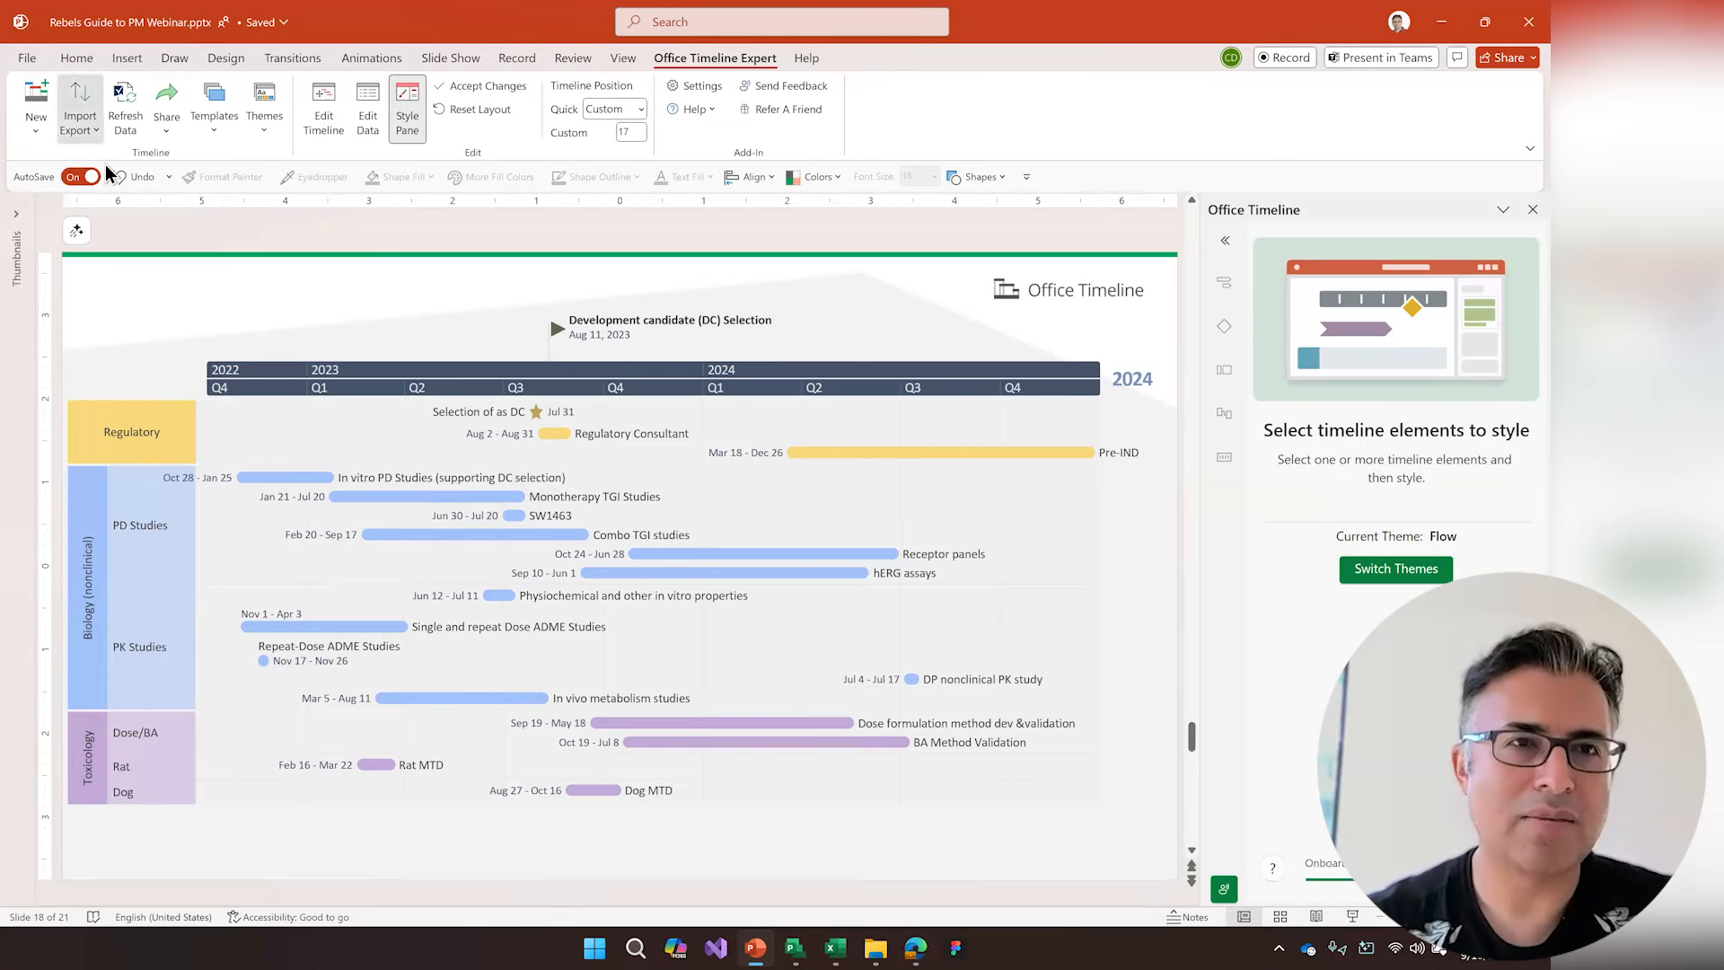
- Browse the Product Development Plan workbook's Project Data, Swimlanes and Sub-swimlanes sheets
{"action": "left_click", "coordinate": [835, 940]}
{"action": "left_click", "coordinate": [303, 893]}
{"action": "left_click", "coordinate": [508, 893]}
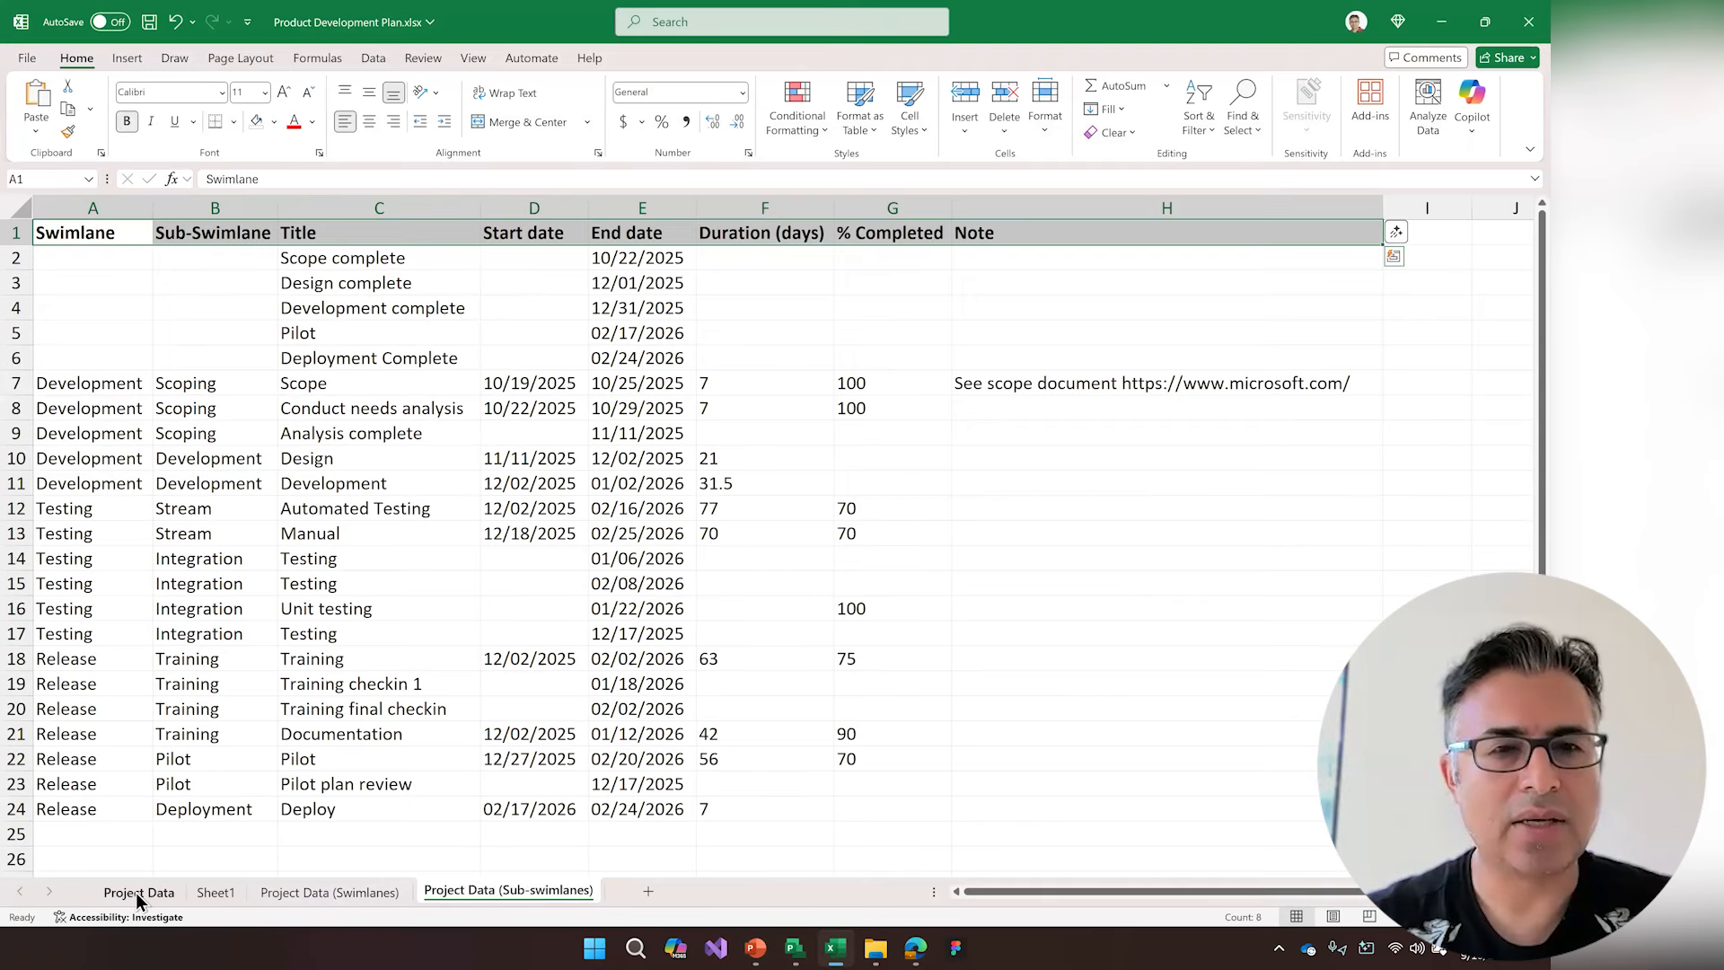
{"action": "left_click", "coordinate": [136, 893]}
- Open the Portfolio Manager - Cross Systems Planning workbook and select the Name entries in column A
{"action": "mouse_move", "coordinate": [877, 942]}
{"action": "left_click", "coordinate": [843, 869]}
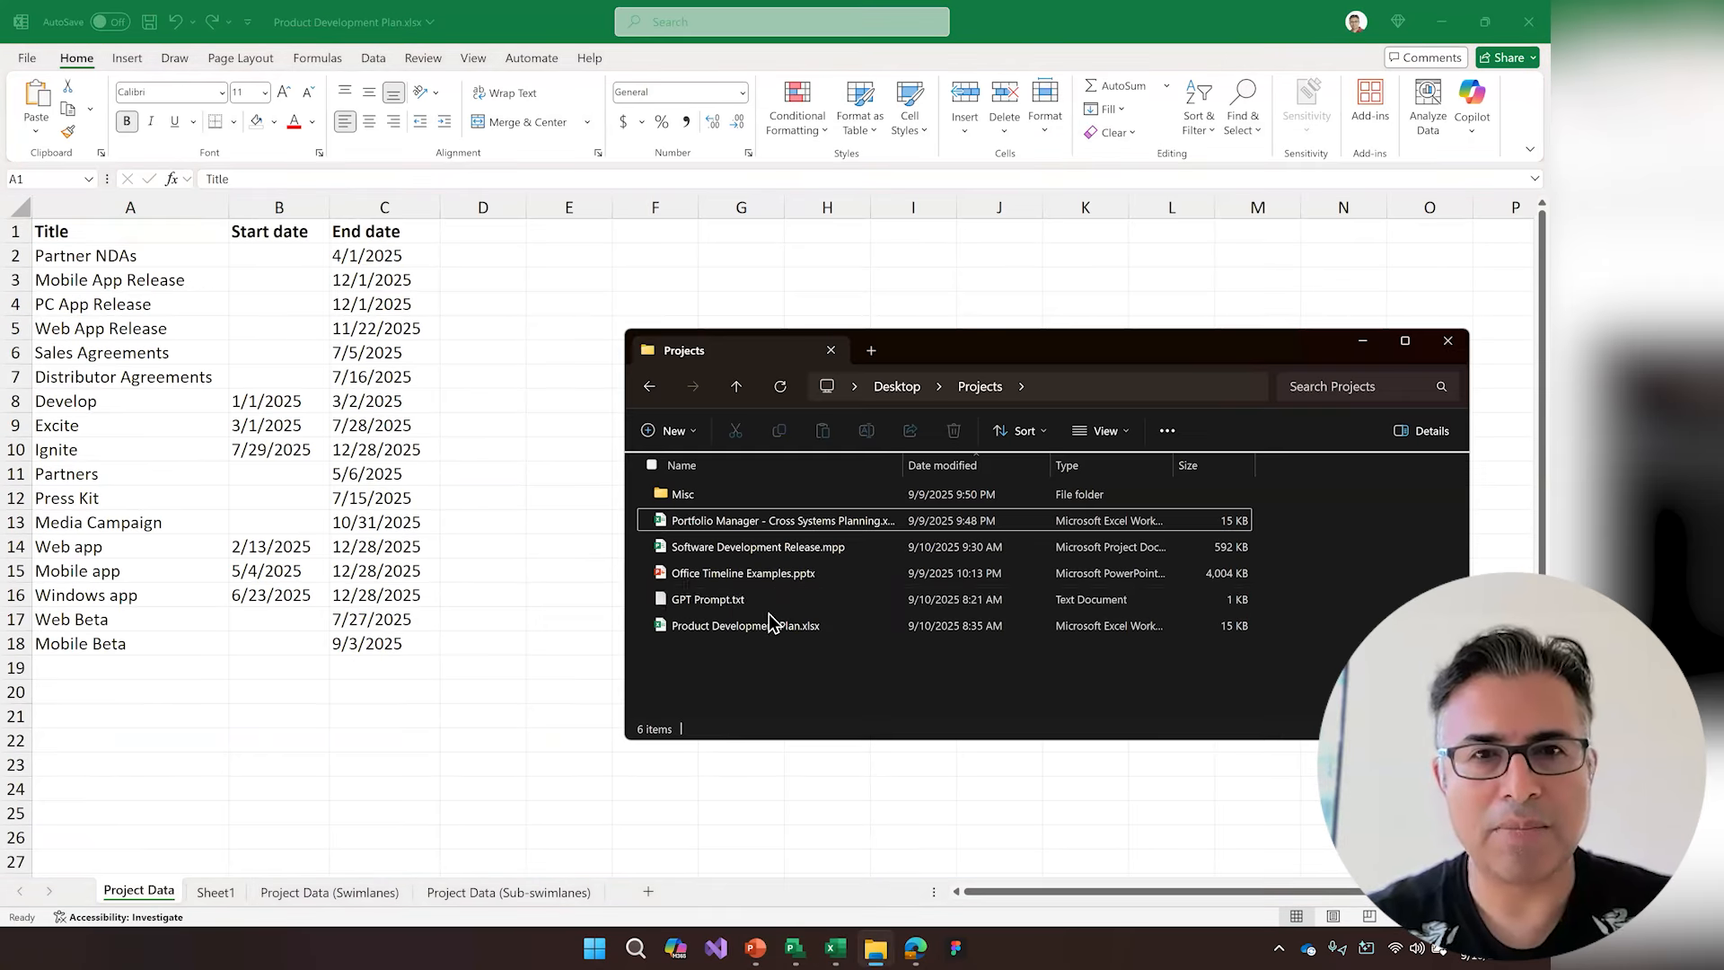
{"action": "double_click", "coordinate": [751, 521]}
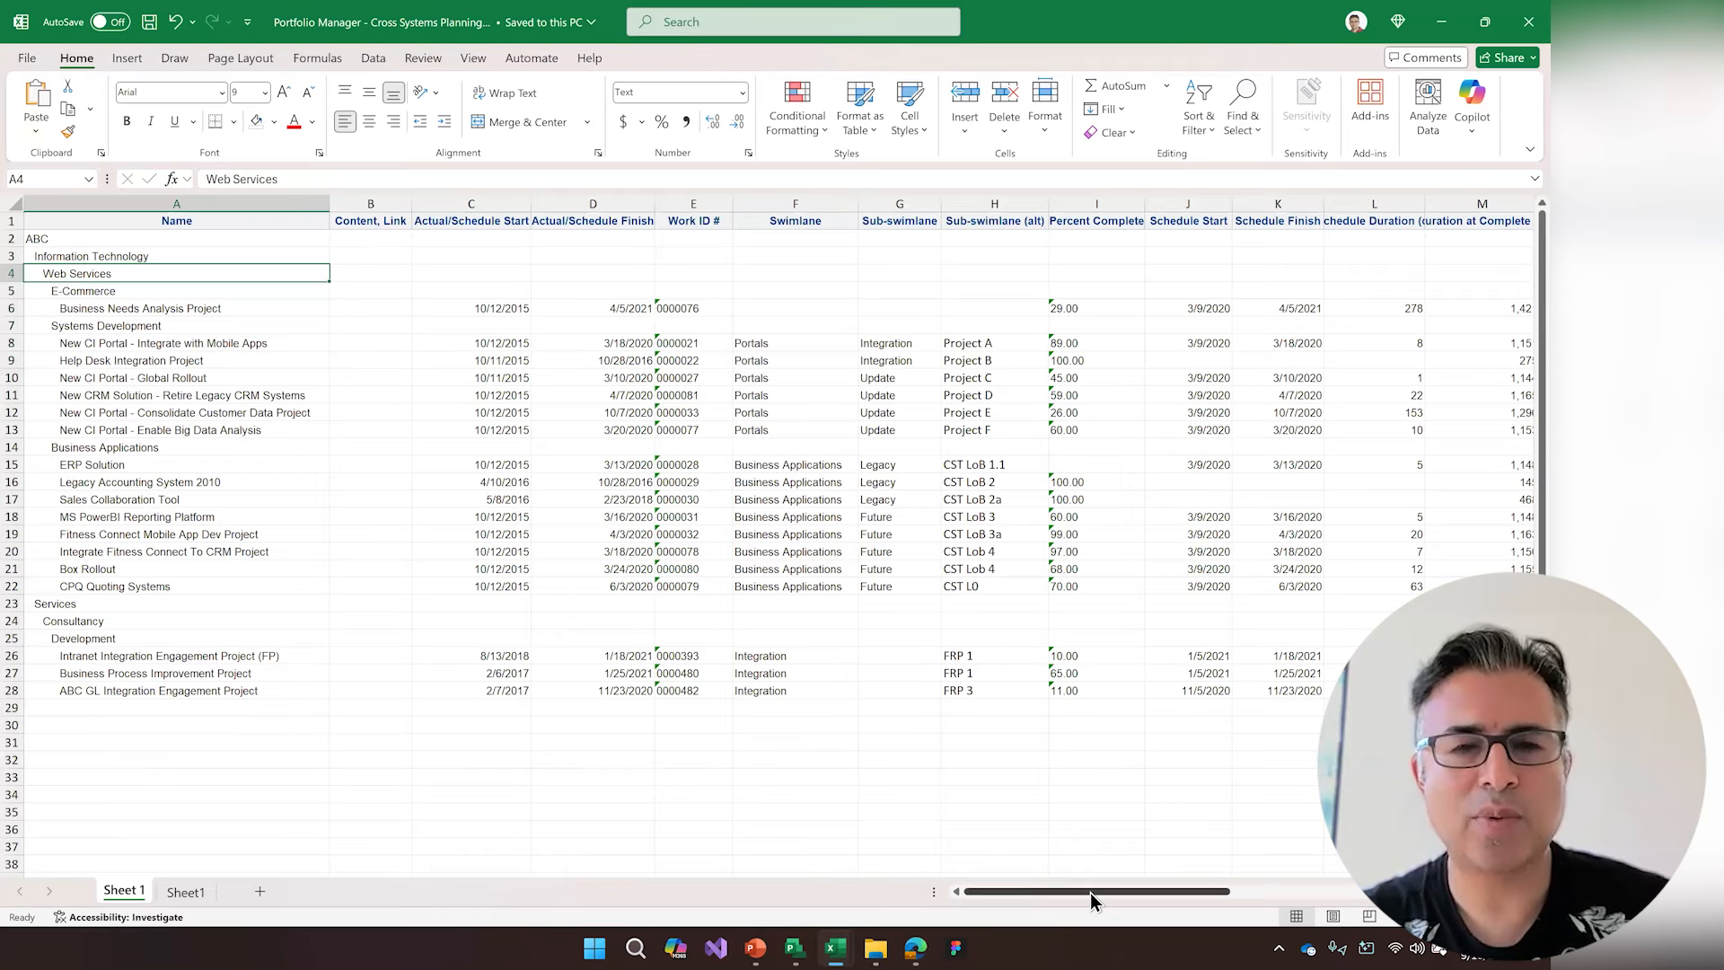
{"action": "left_click_drag", "start_coordinate": [1090, 893], "coordinate": [1033, 891]}
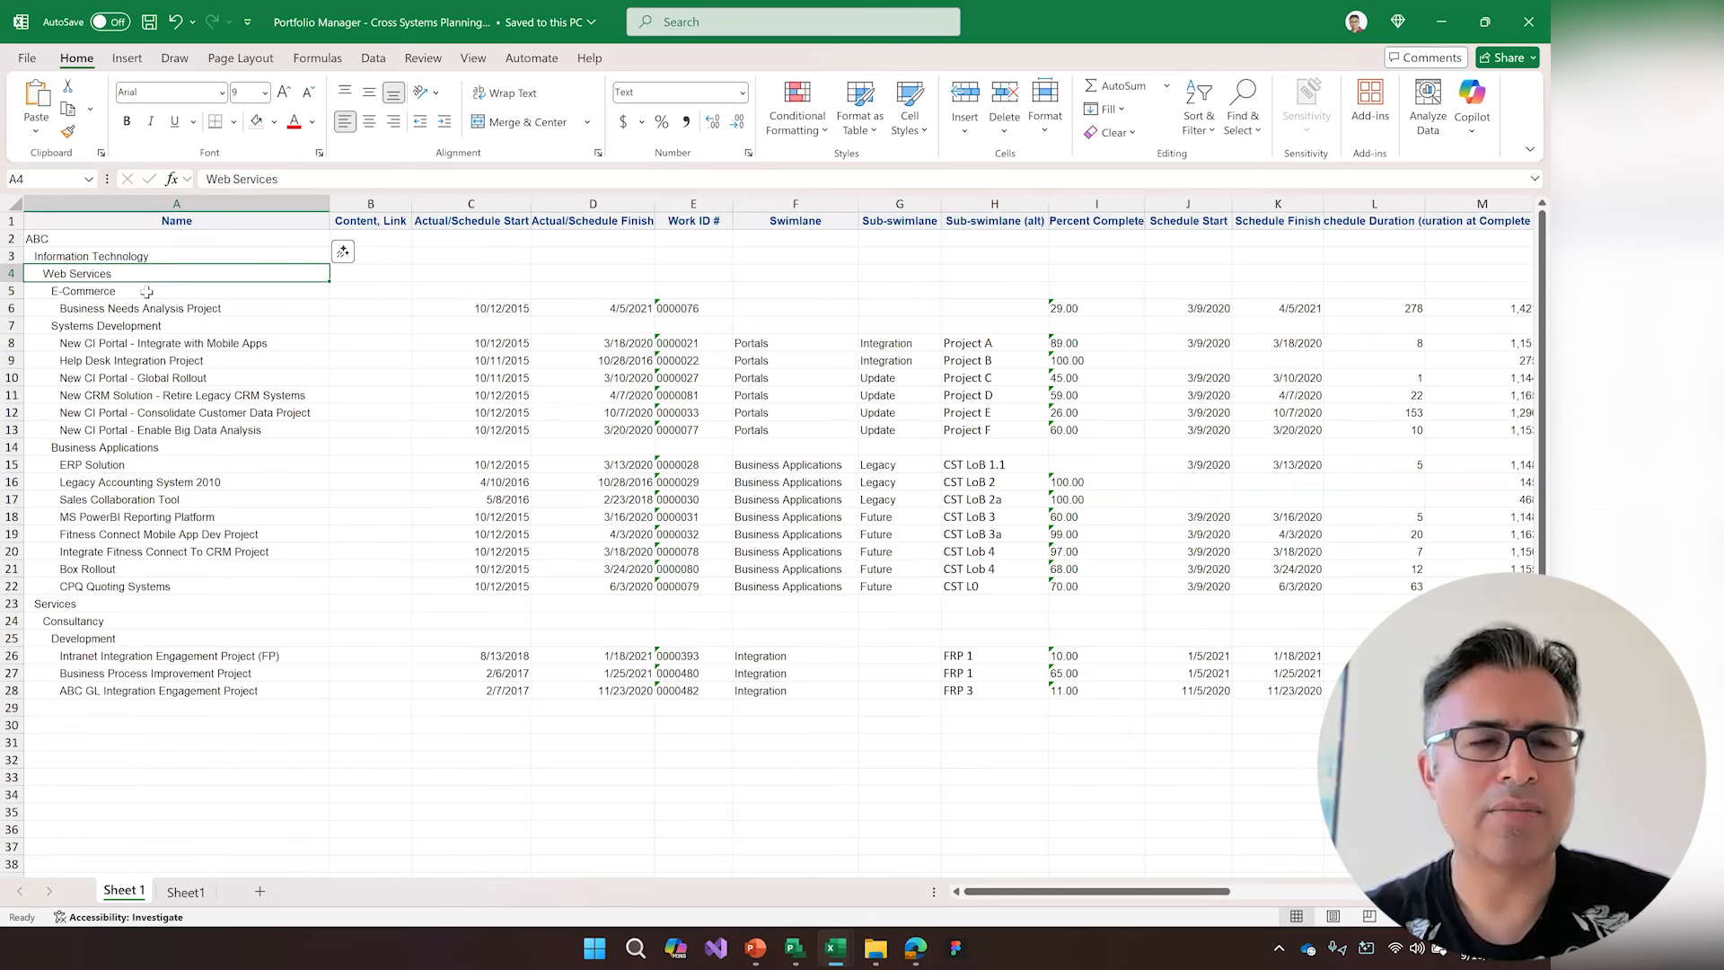
{"action": "left_click_drag", "start_coordinate": [179, 221], "coordinate": [216, 692]}
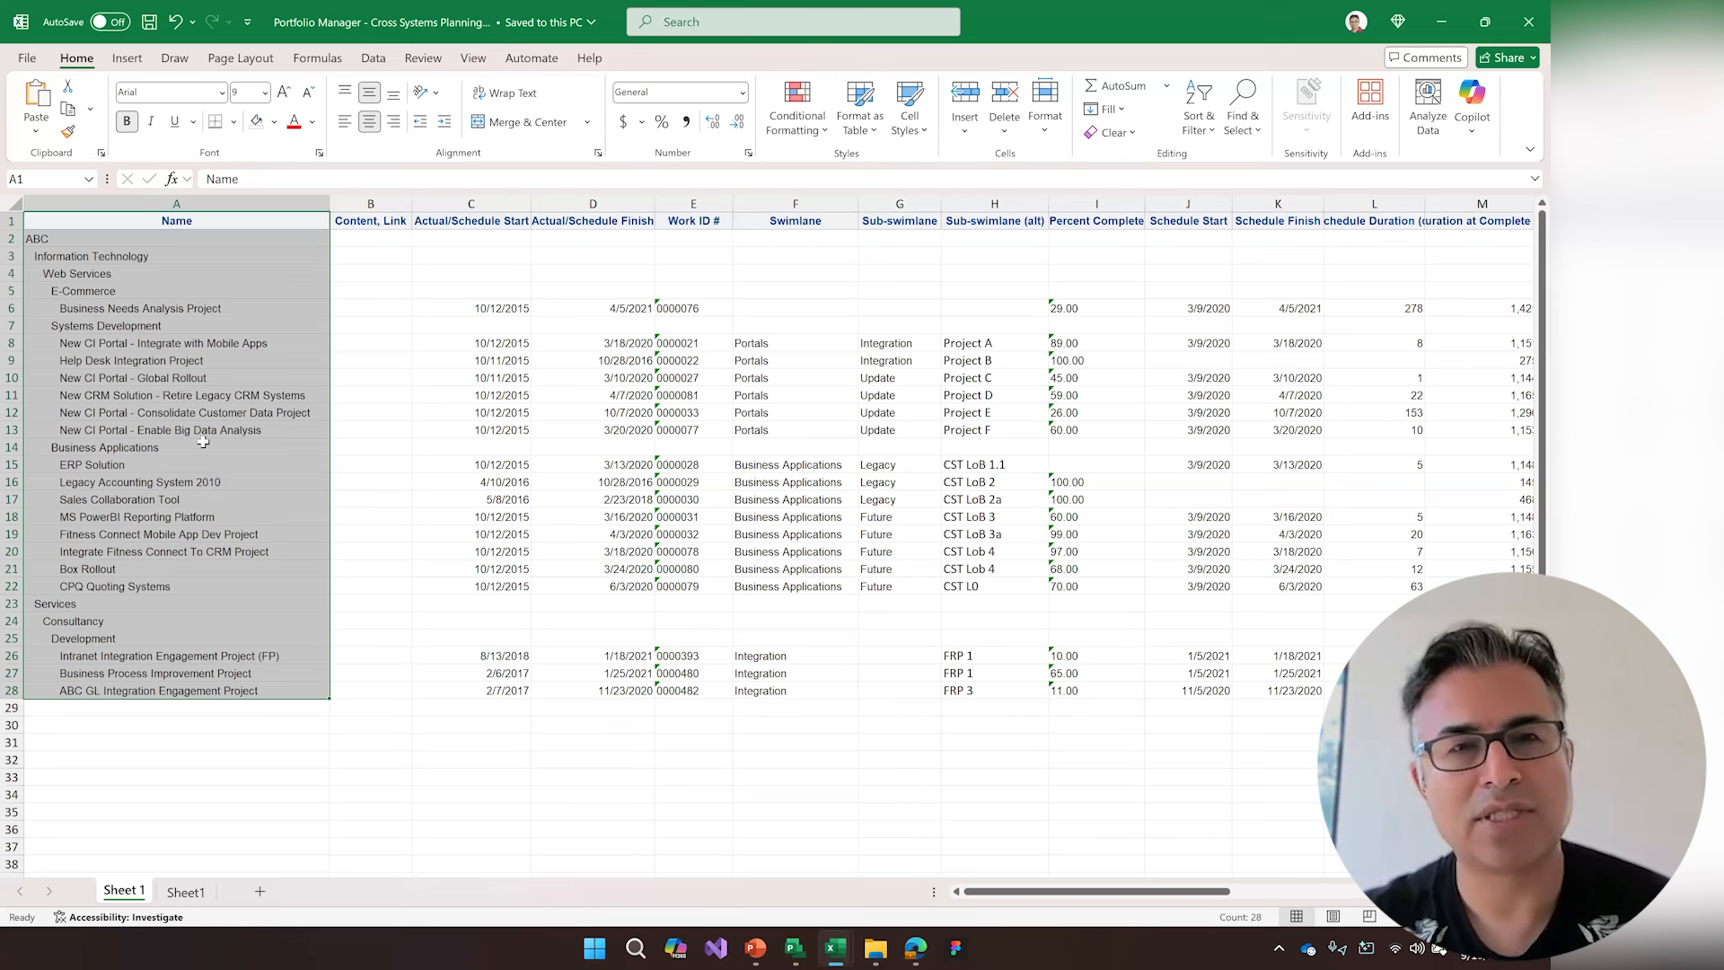
- Return to Office Timeline's Import Data page and choose importing from an Excel file
{"action": "key", "text": "alt+Tab"}
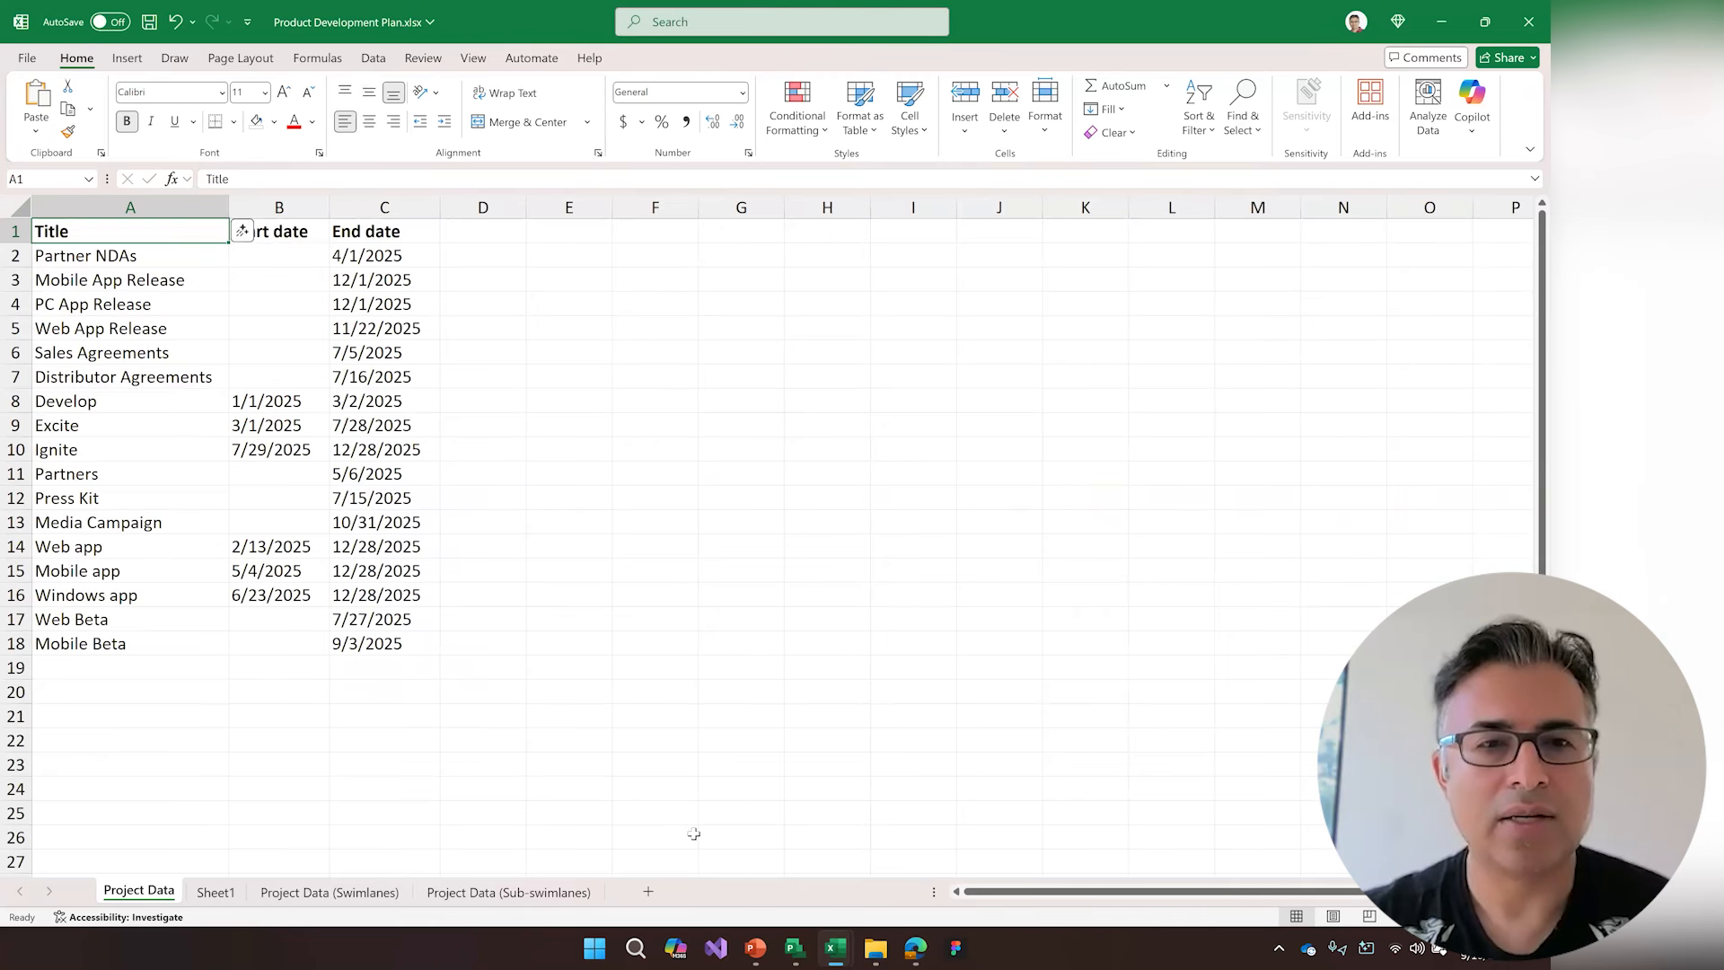
{"action": "key", "text": "alt+Tab"}
{"action": "left_click", "coordinate": [755, 948]}
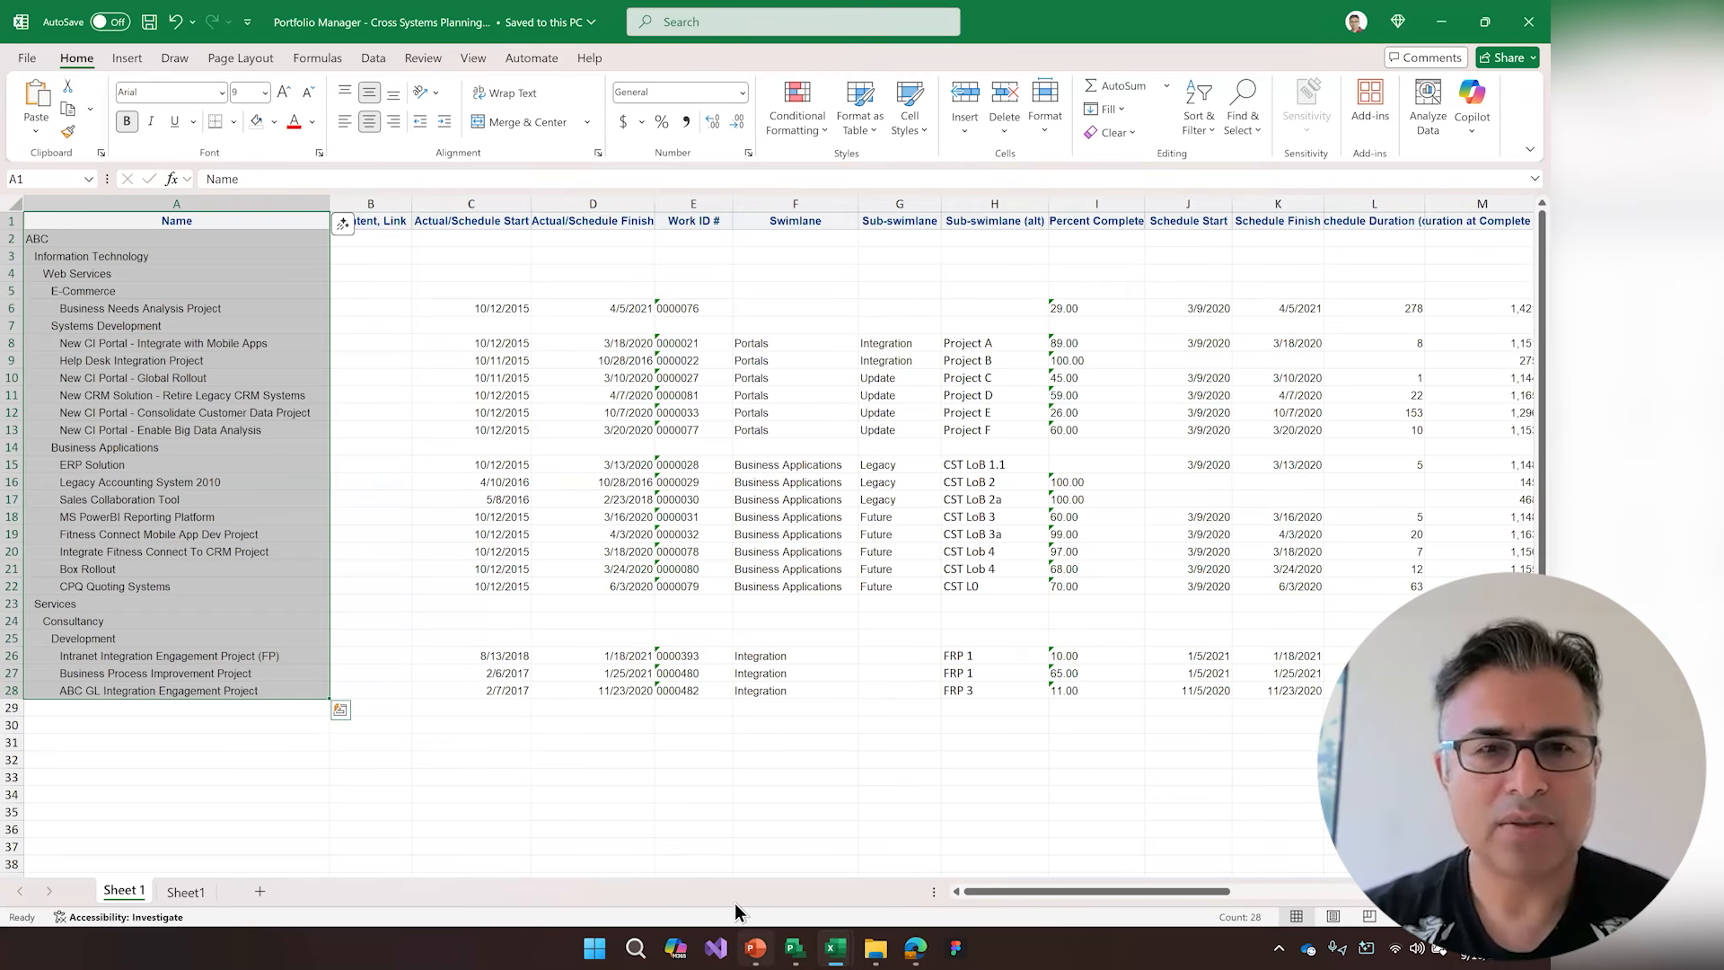
{"action": "left_click", "coordinate": [331, 237]}
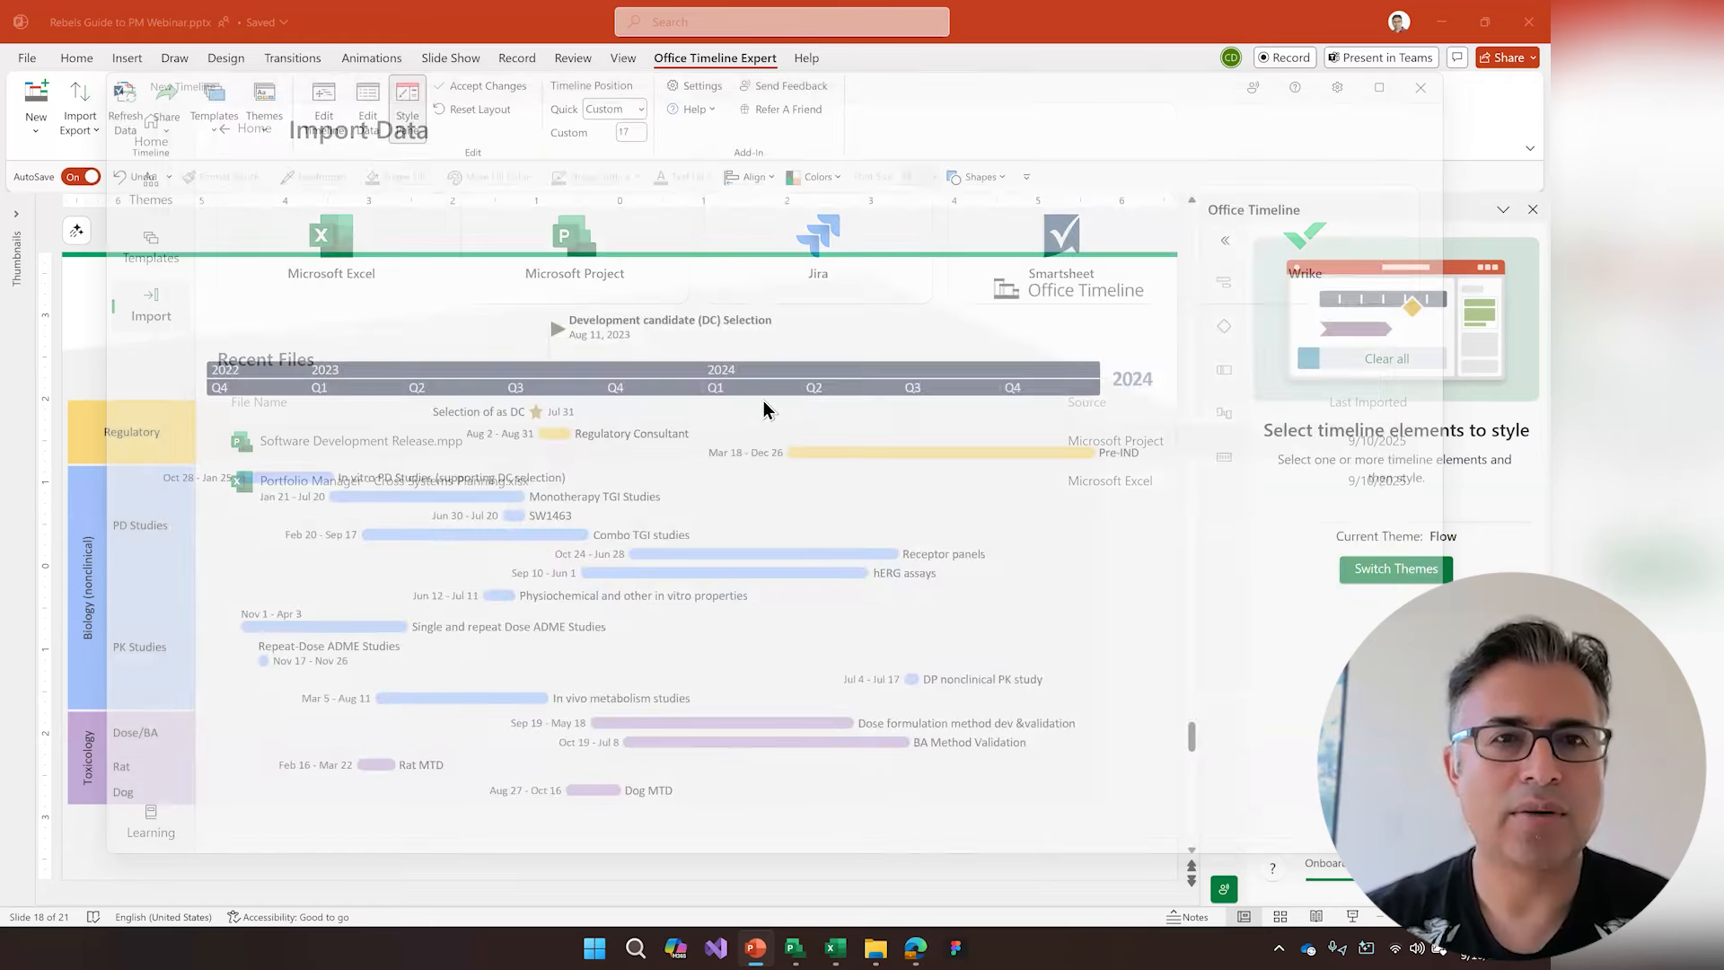
- Choose the Portfolio Manager workbook and its Sheet 1 as the import source
{"action": "left_click", "coordinate": [757, 513]}
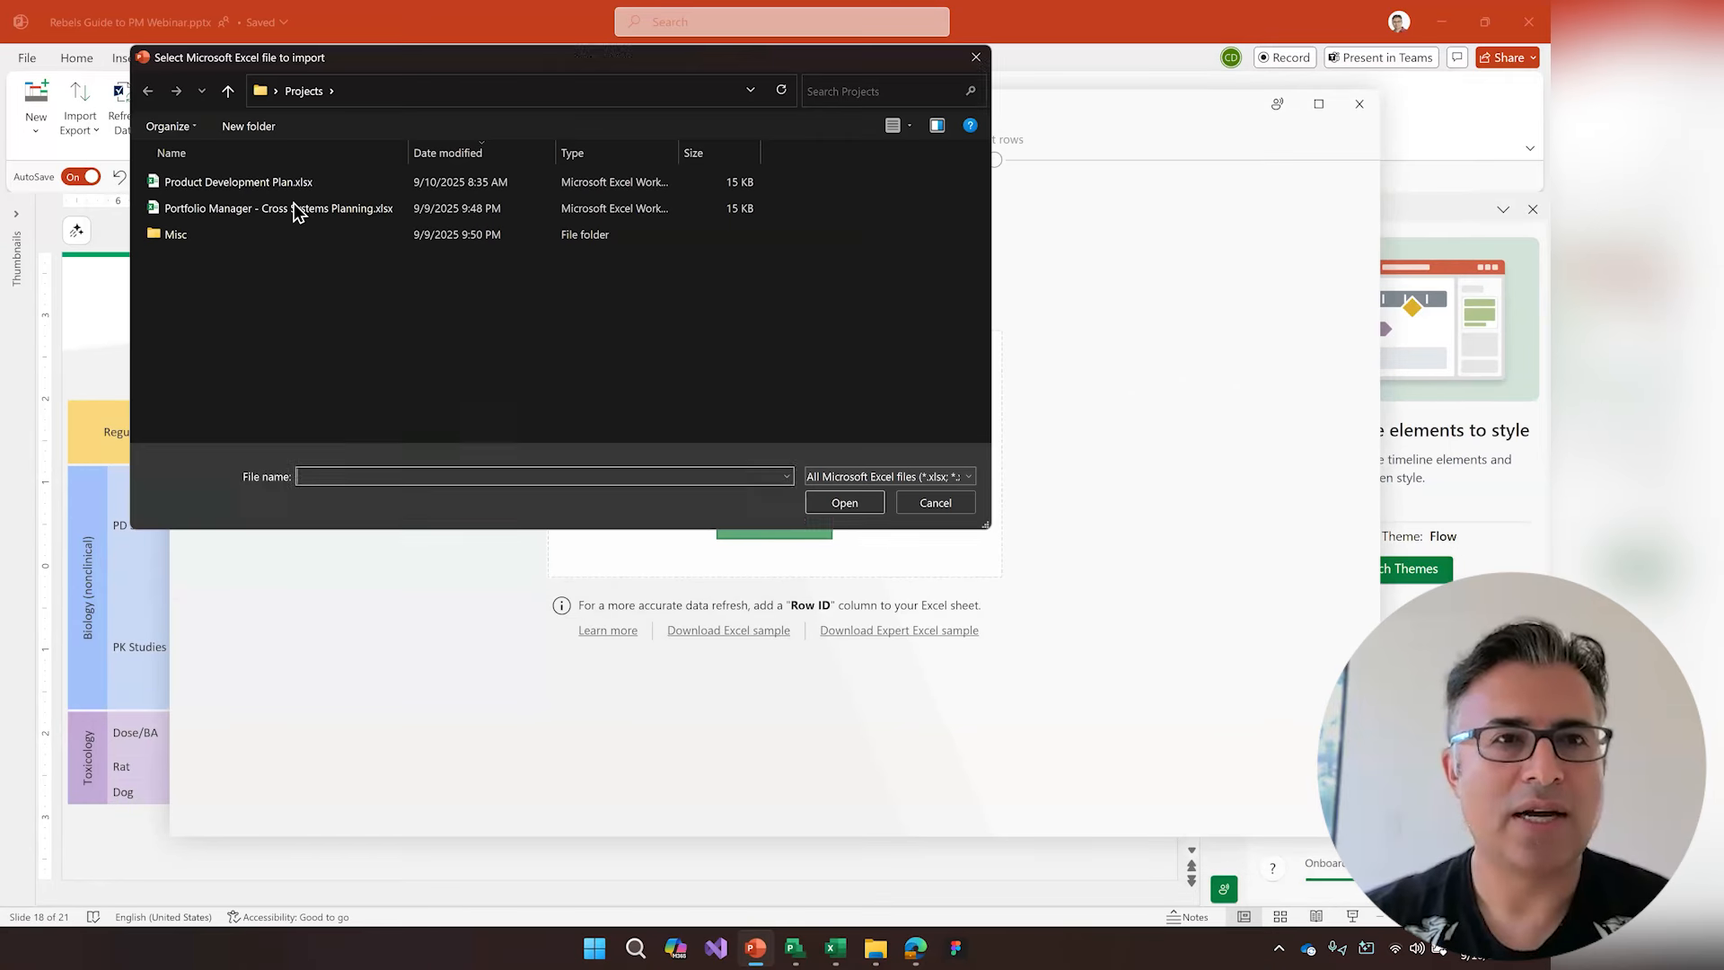
{"action": "left_click", "coordinate": [503, 207]}
{"action": "left_click", "coordinate": [844, 503]}
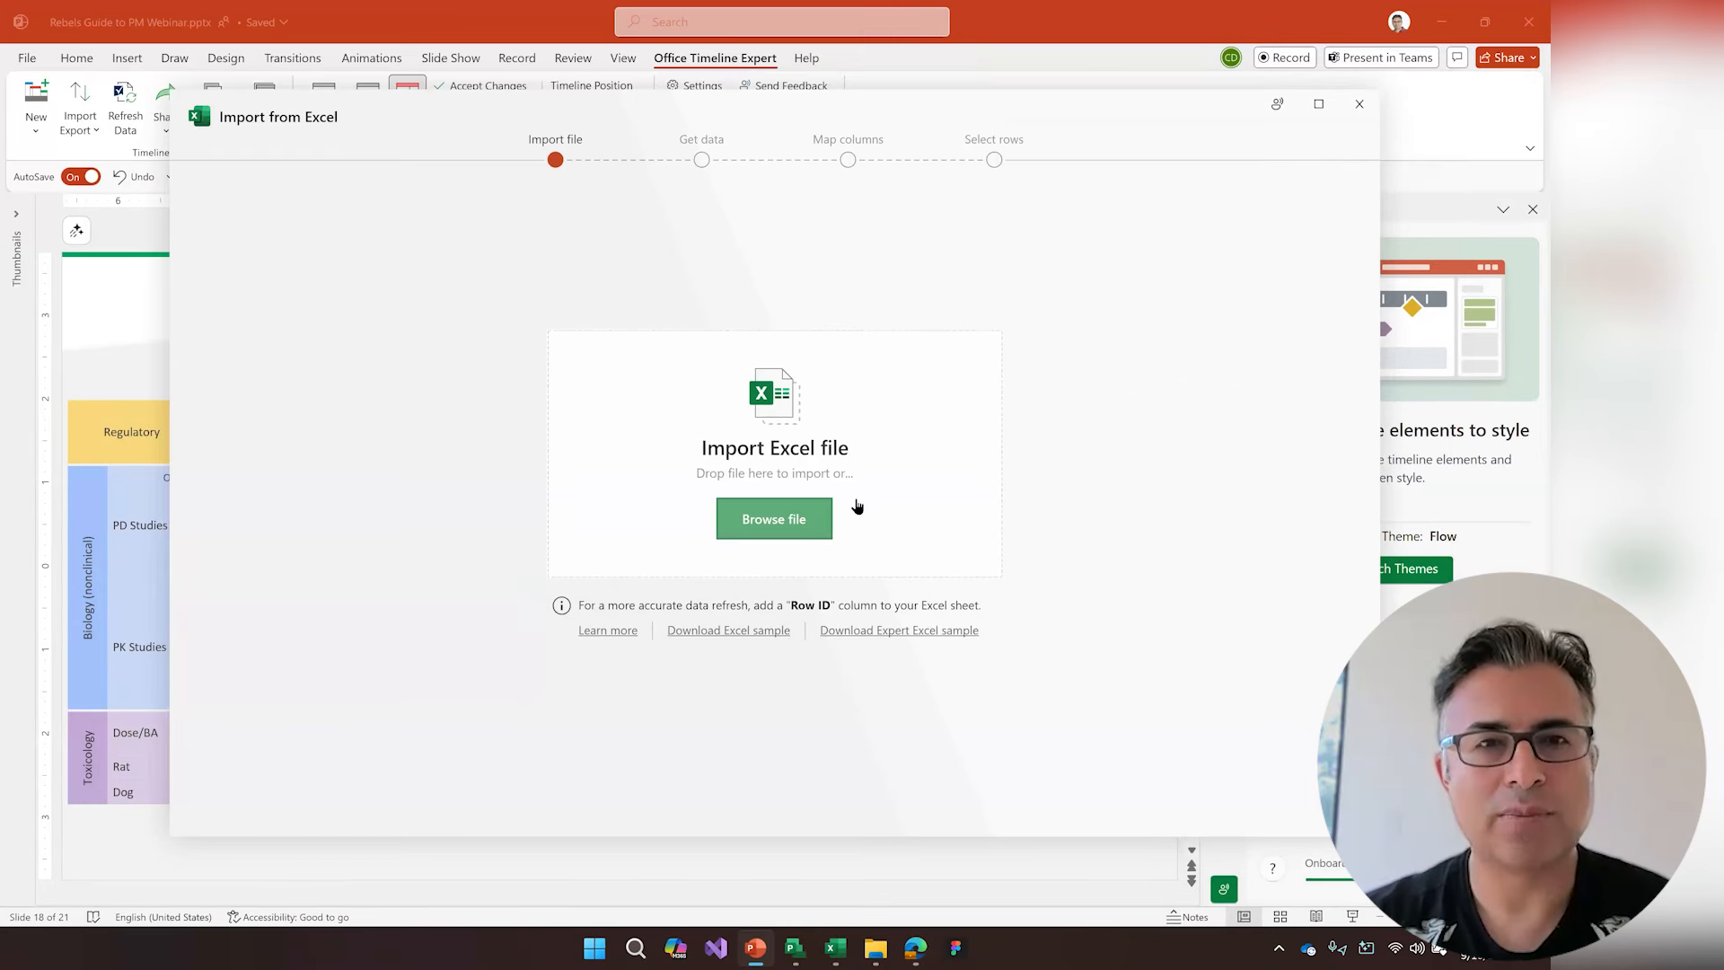
{"action": "left_click", "coordinate": [283, 222]}
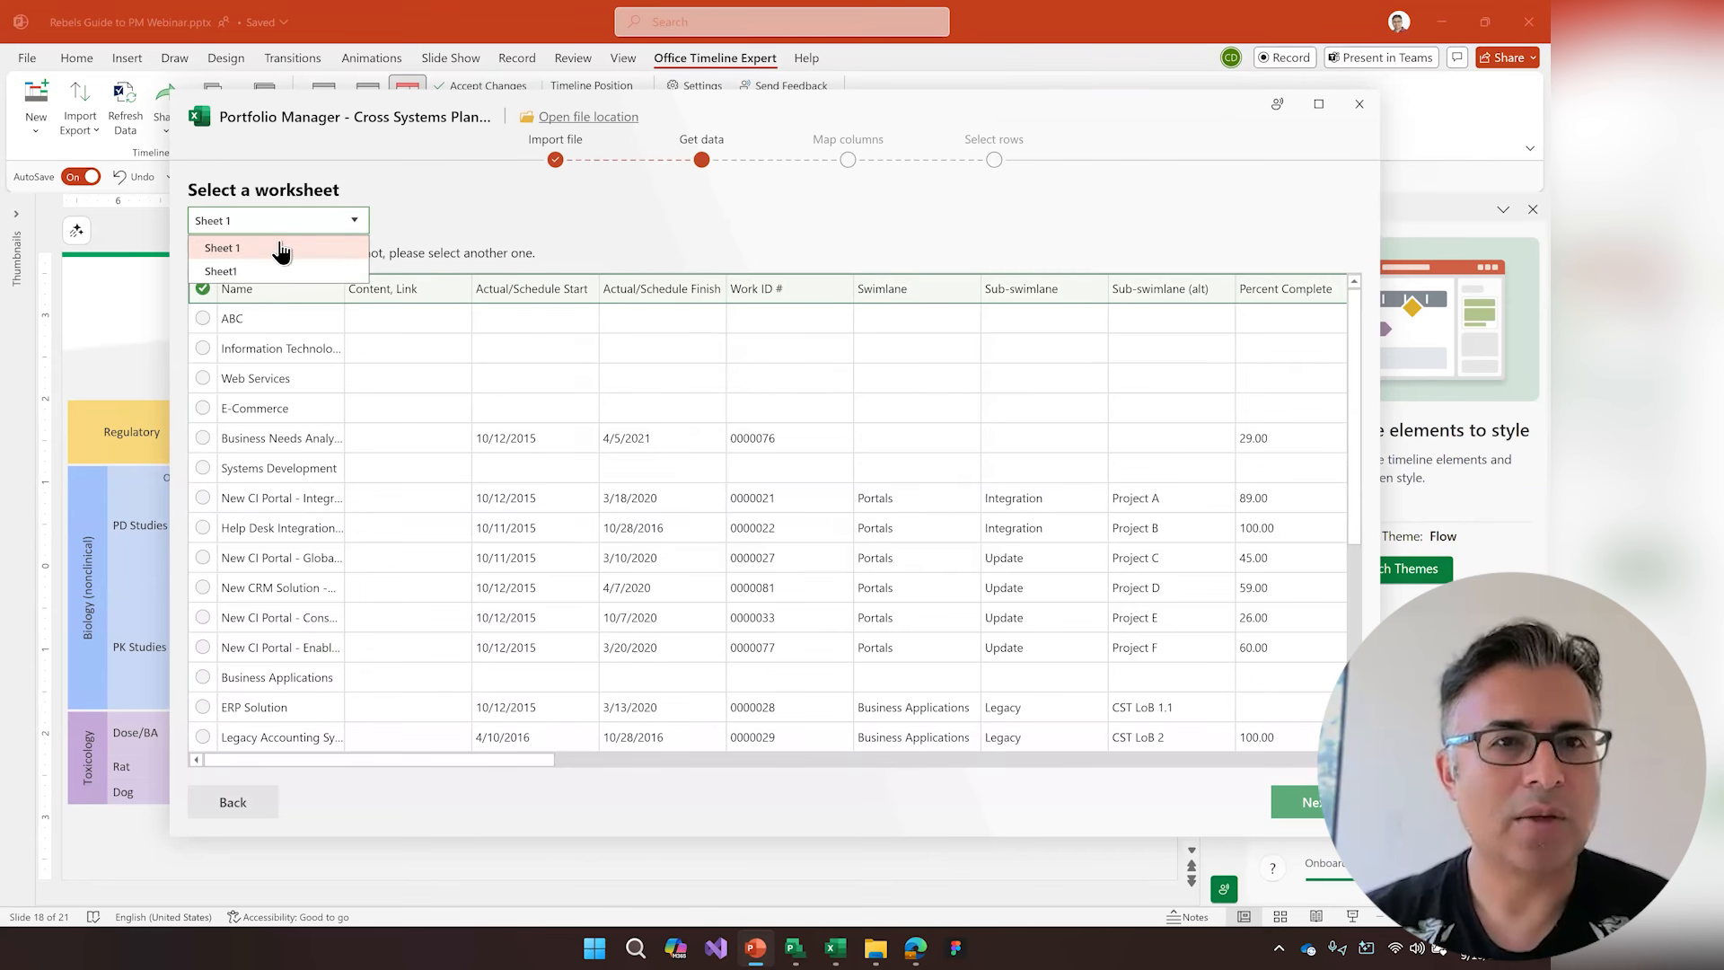
{"action": "left_click", "coordinate": [465, 234]}
{"action": "left_click", "coordinate": [1299, 802]}
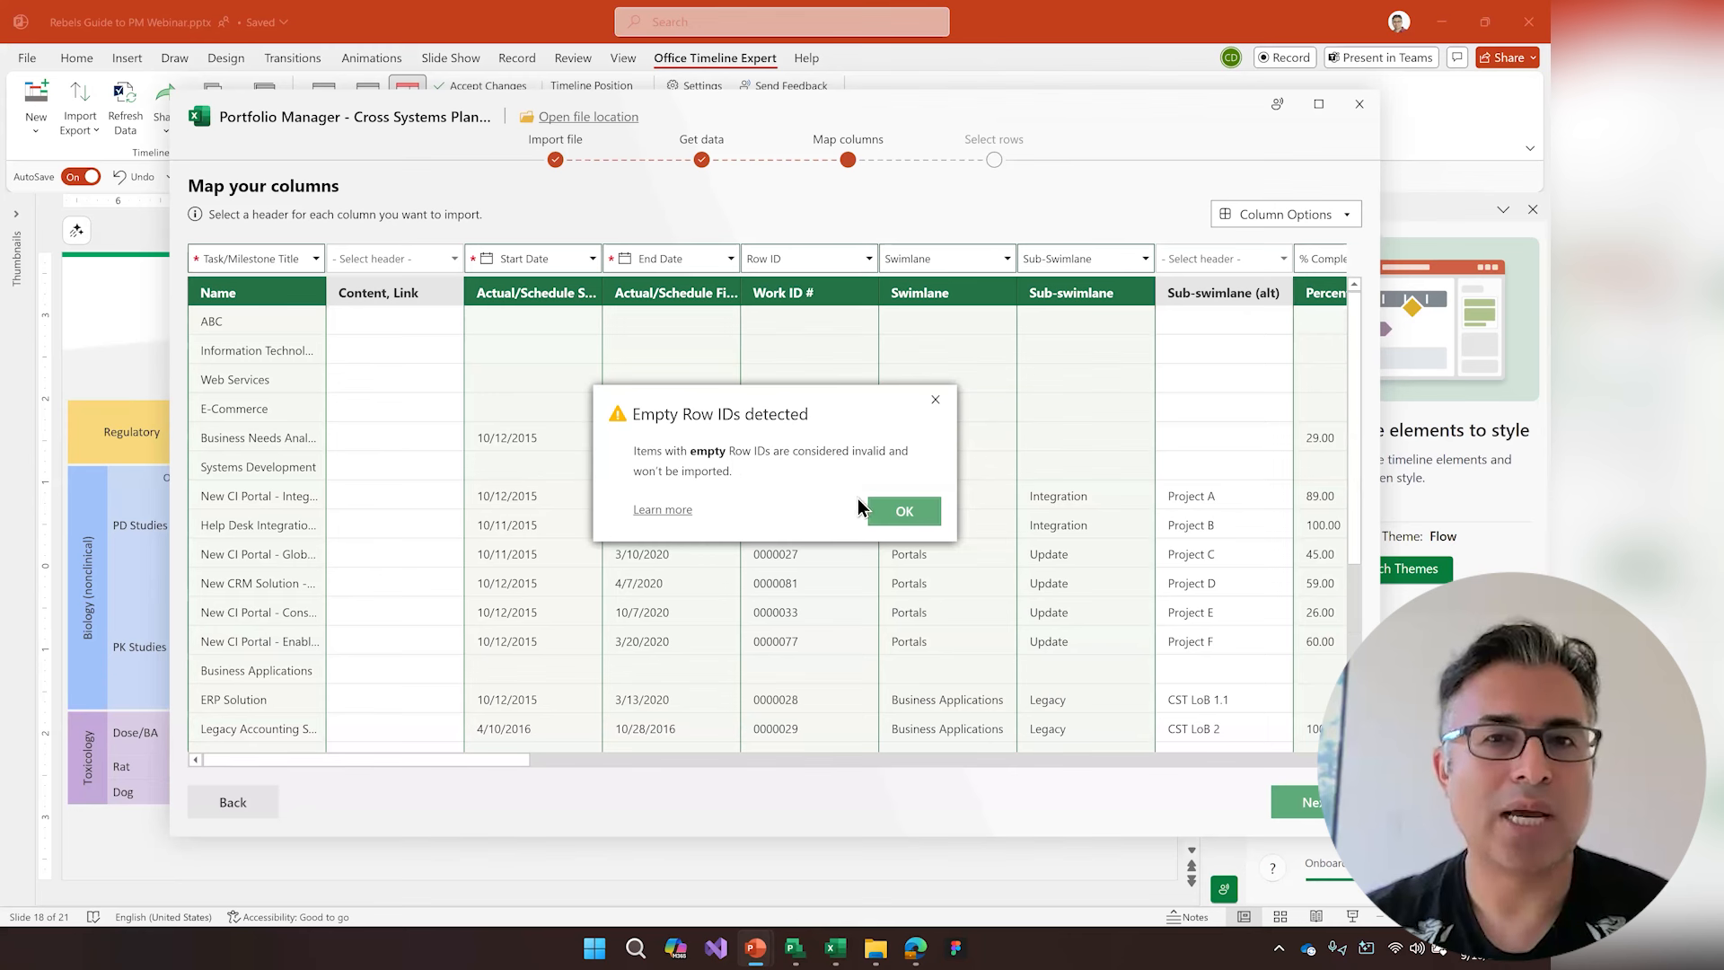
- Dismiss the empty Row IDs warning and import 18 of the 27 rows as a timeline
{"action": "left_click", "coordinate": [903, 510]}
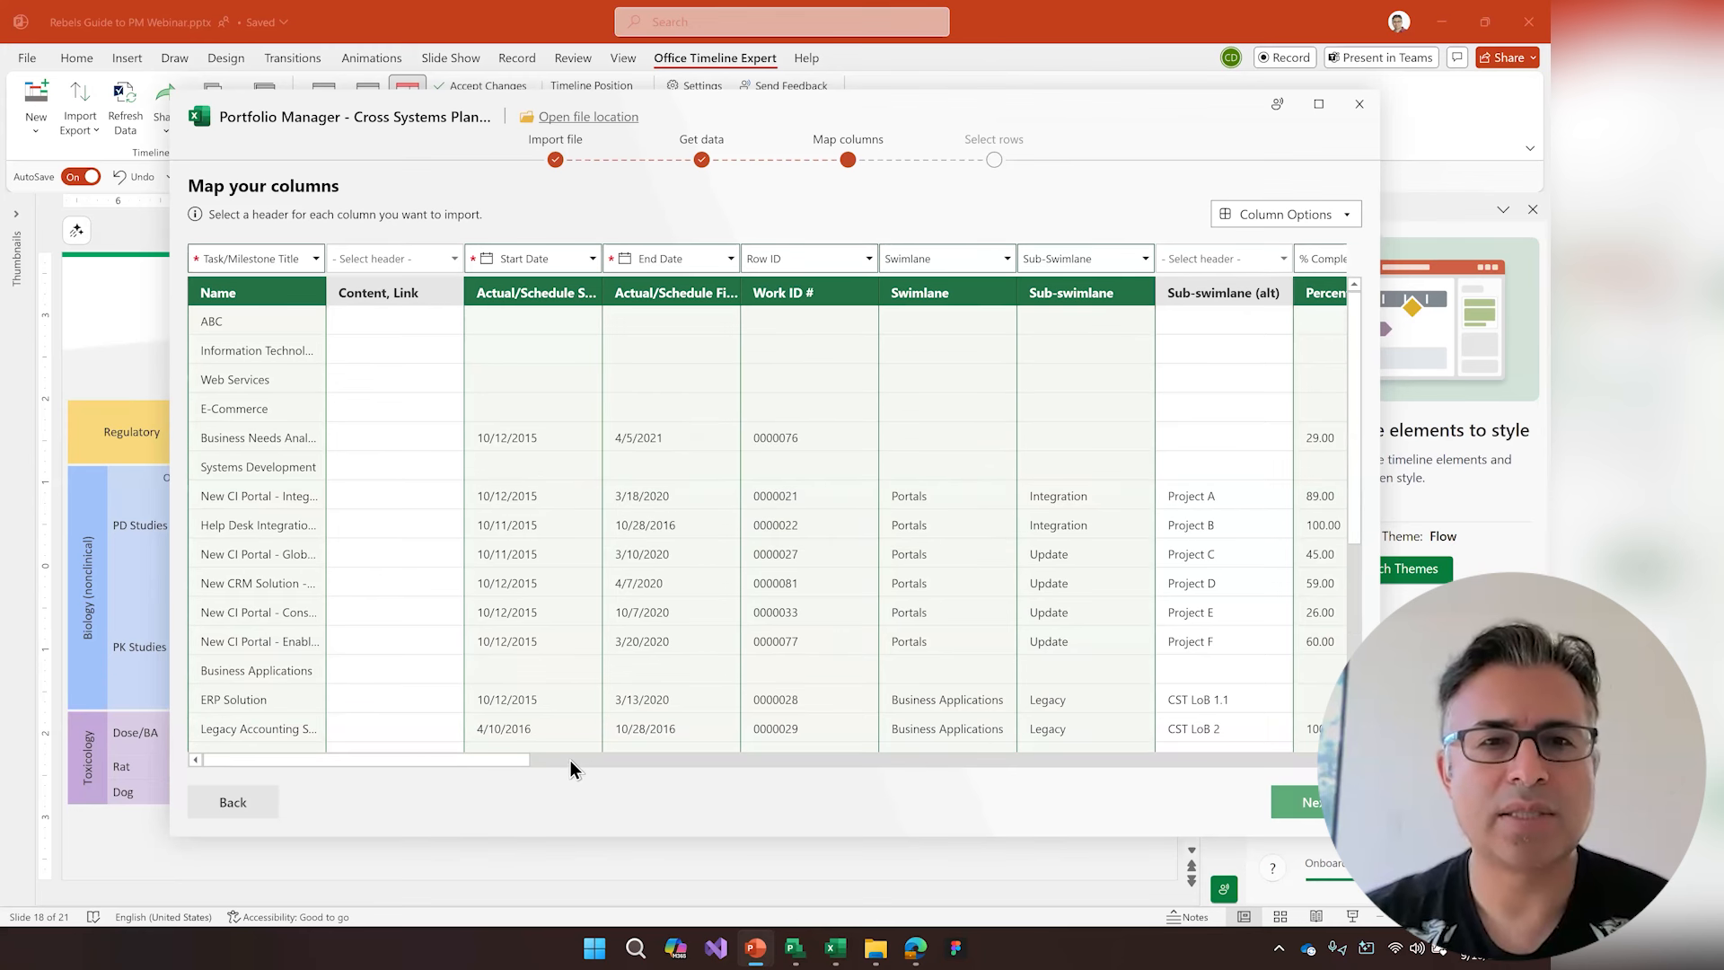
{"action": "left_click_drag", "start_coordinate": [505, 766], "coordinate": [1225, 761]}
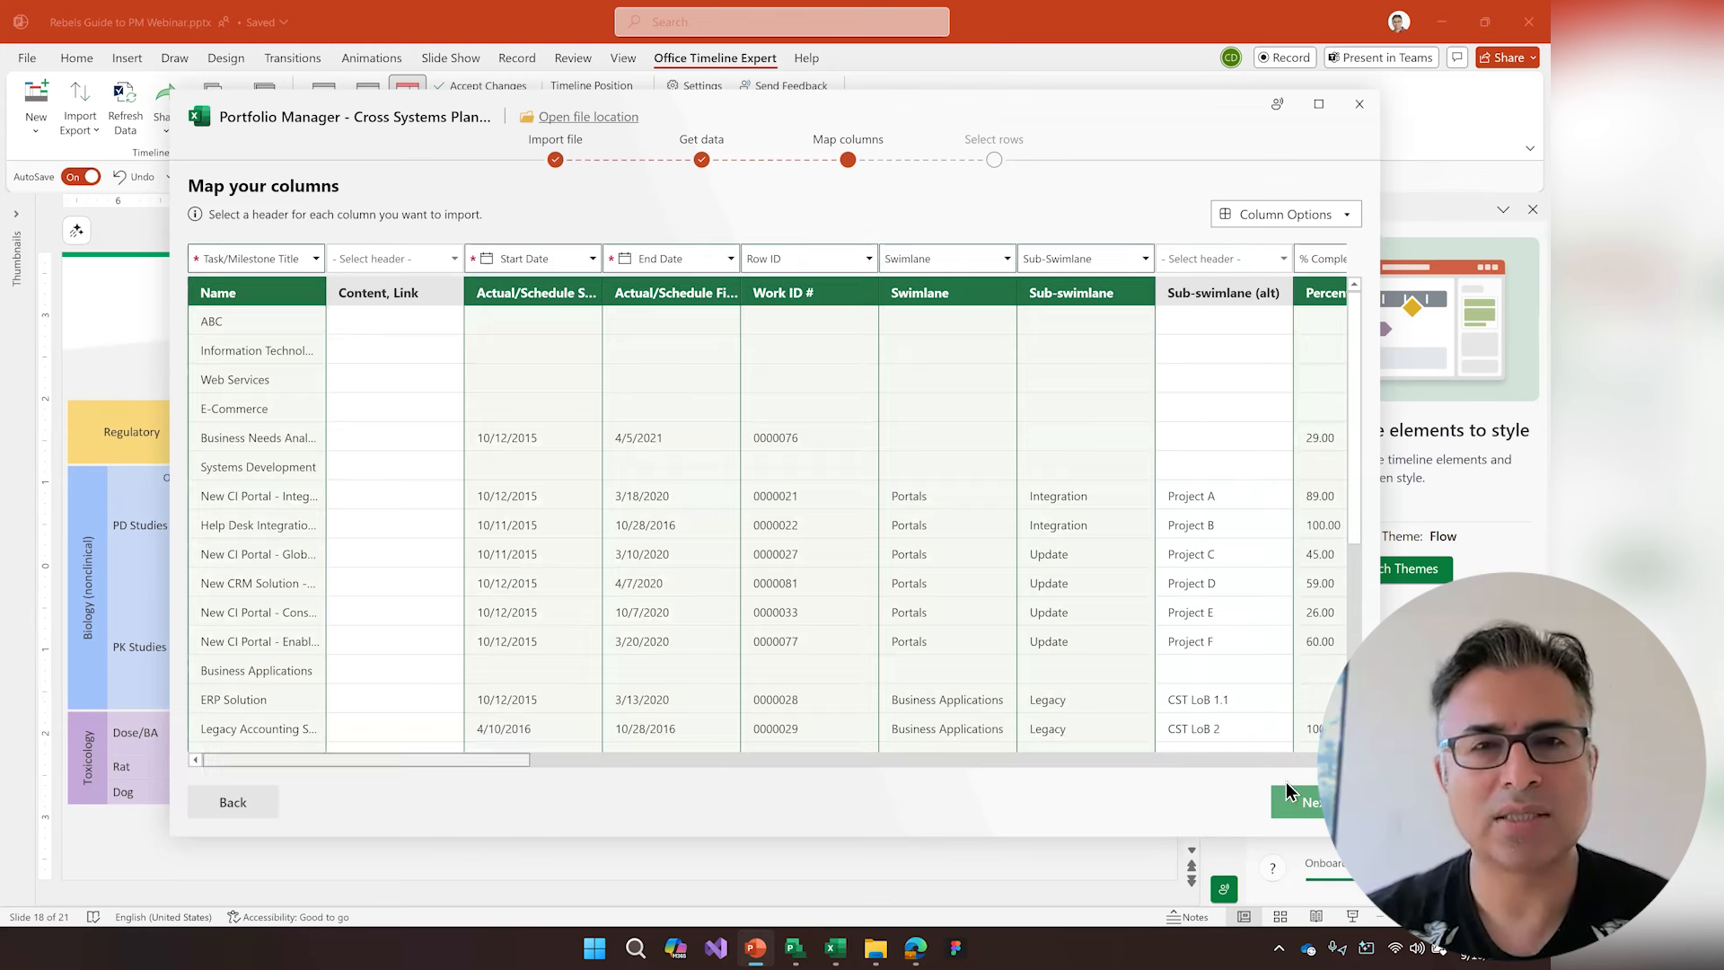
{"action": "left_click", "coordinate": [1333, 804]}
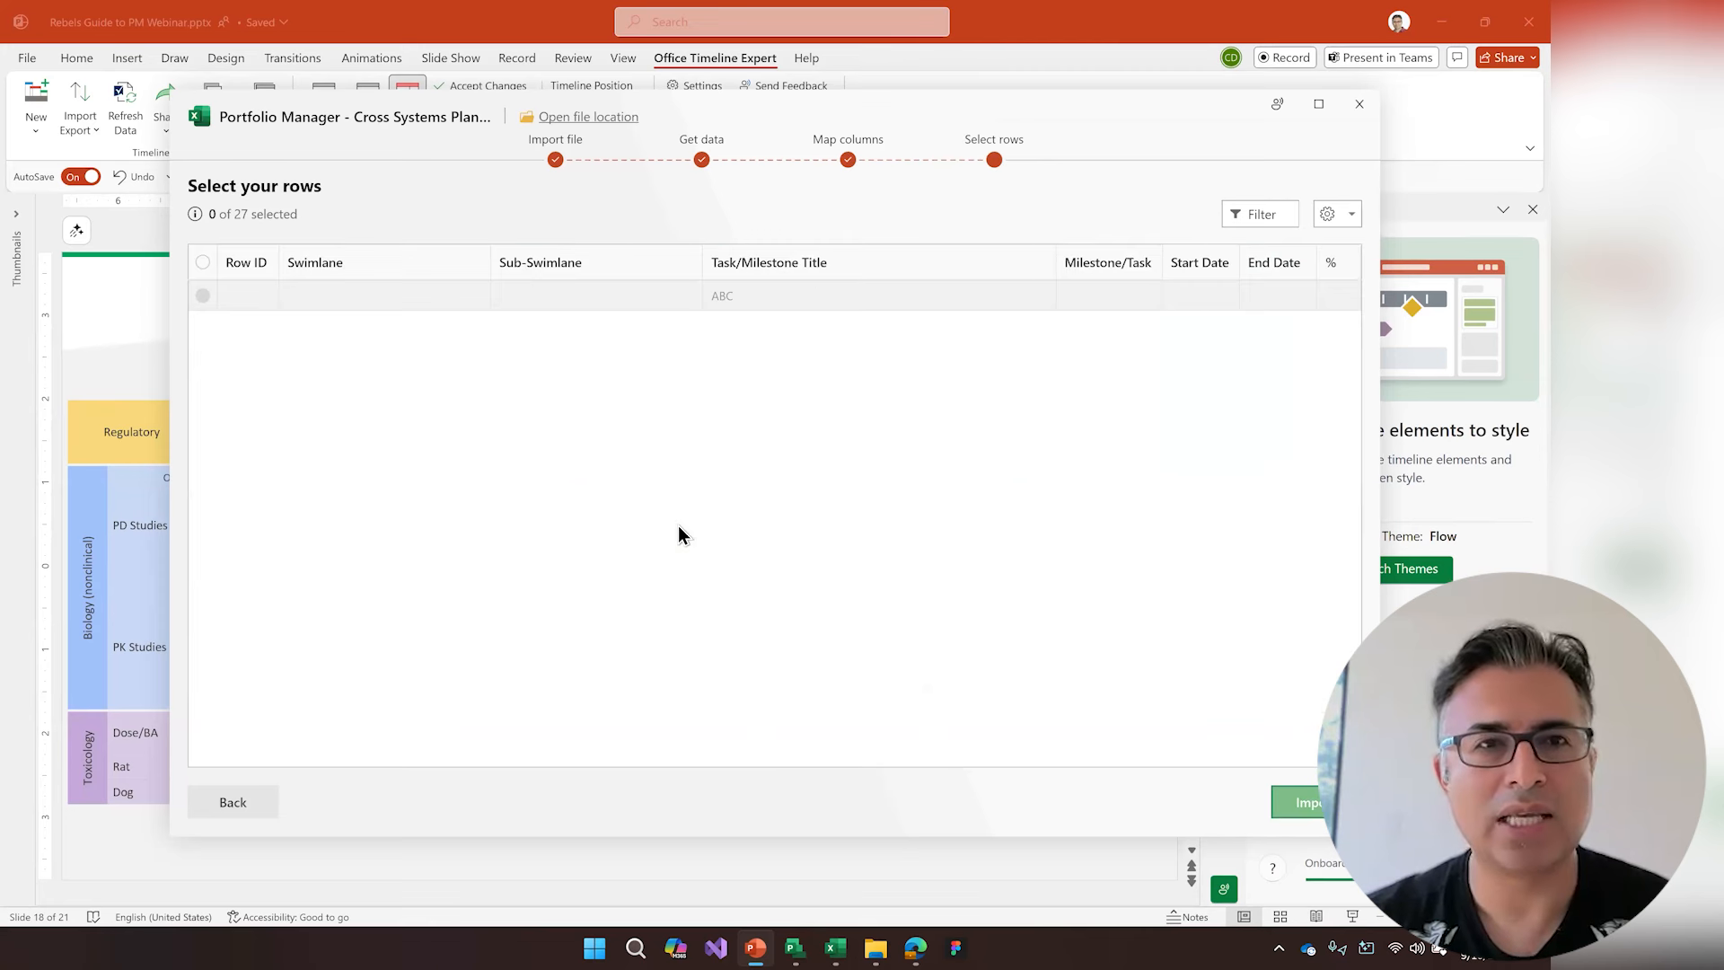
{"action": "left_click", "coordinate": [1297, 802]}
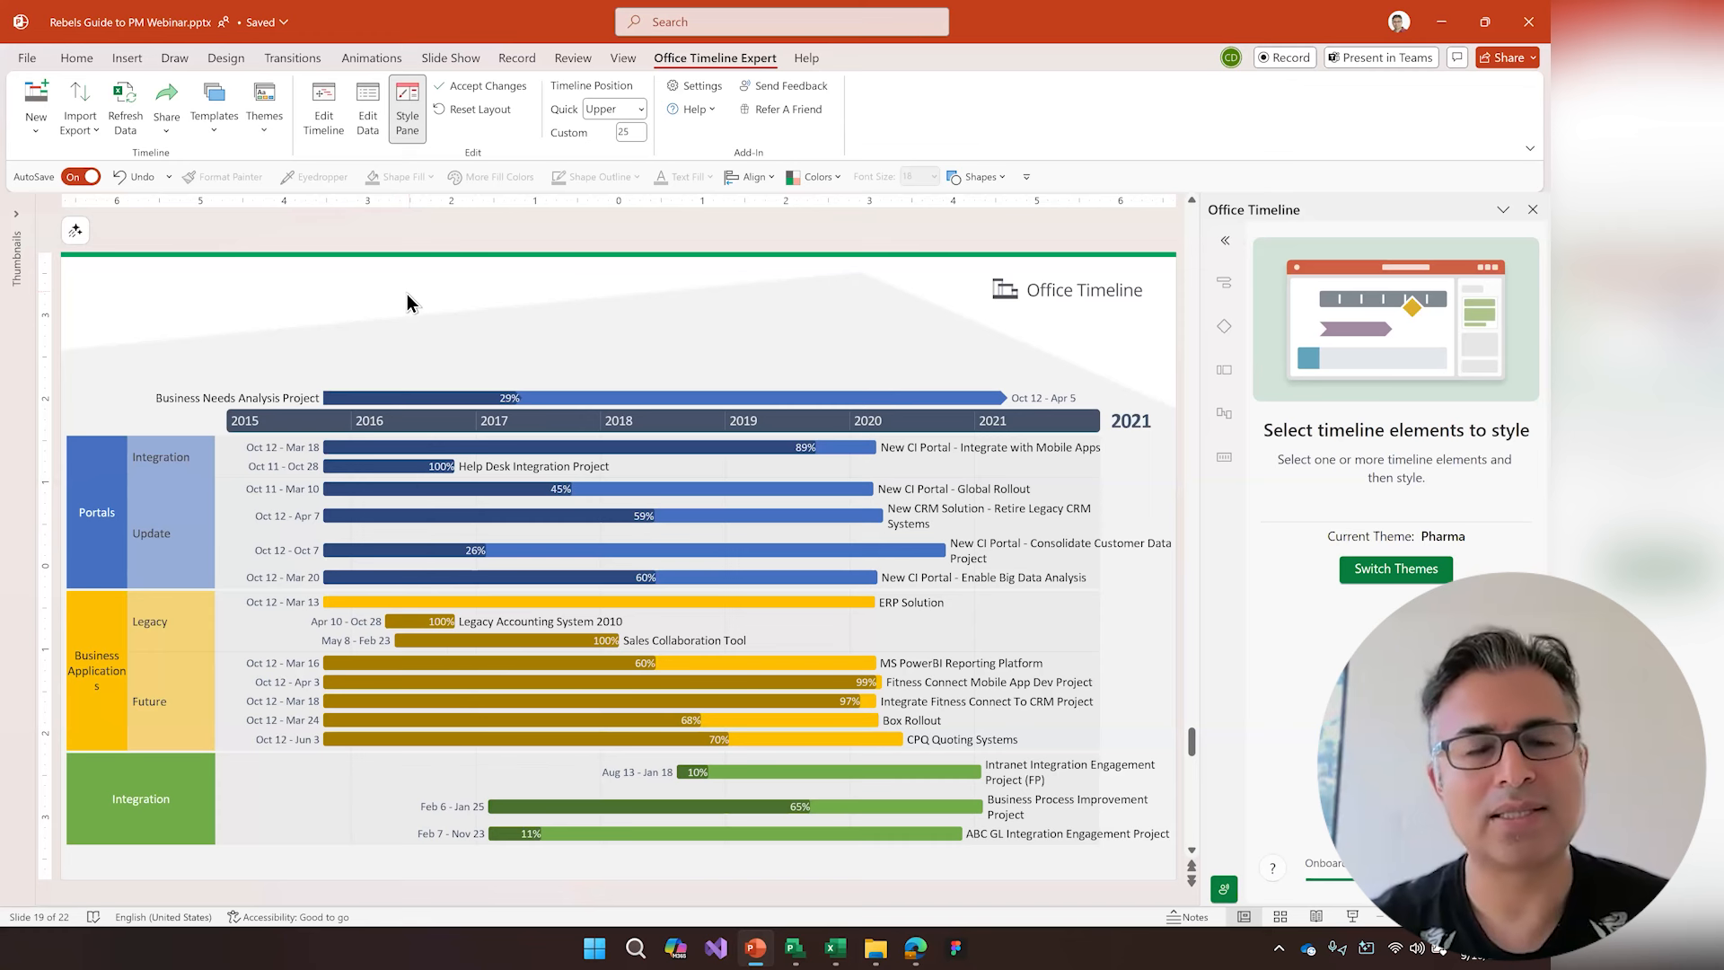
- Start a new blank timeline and name its first item 'Milestone'
{"action": "left_click", "coordinate": [37, 99]}
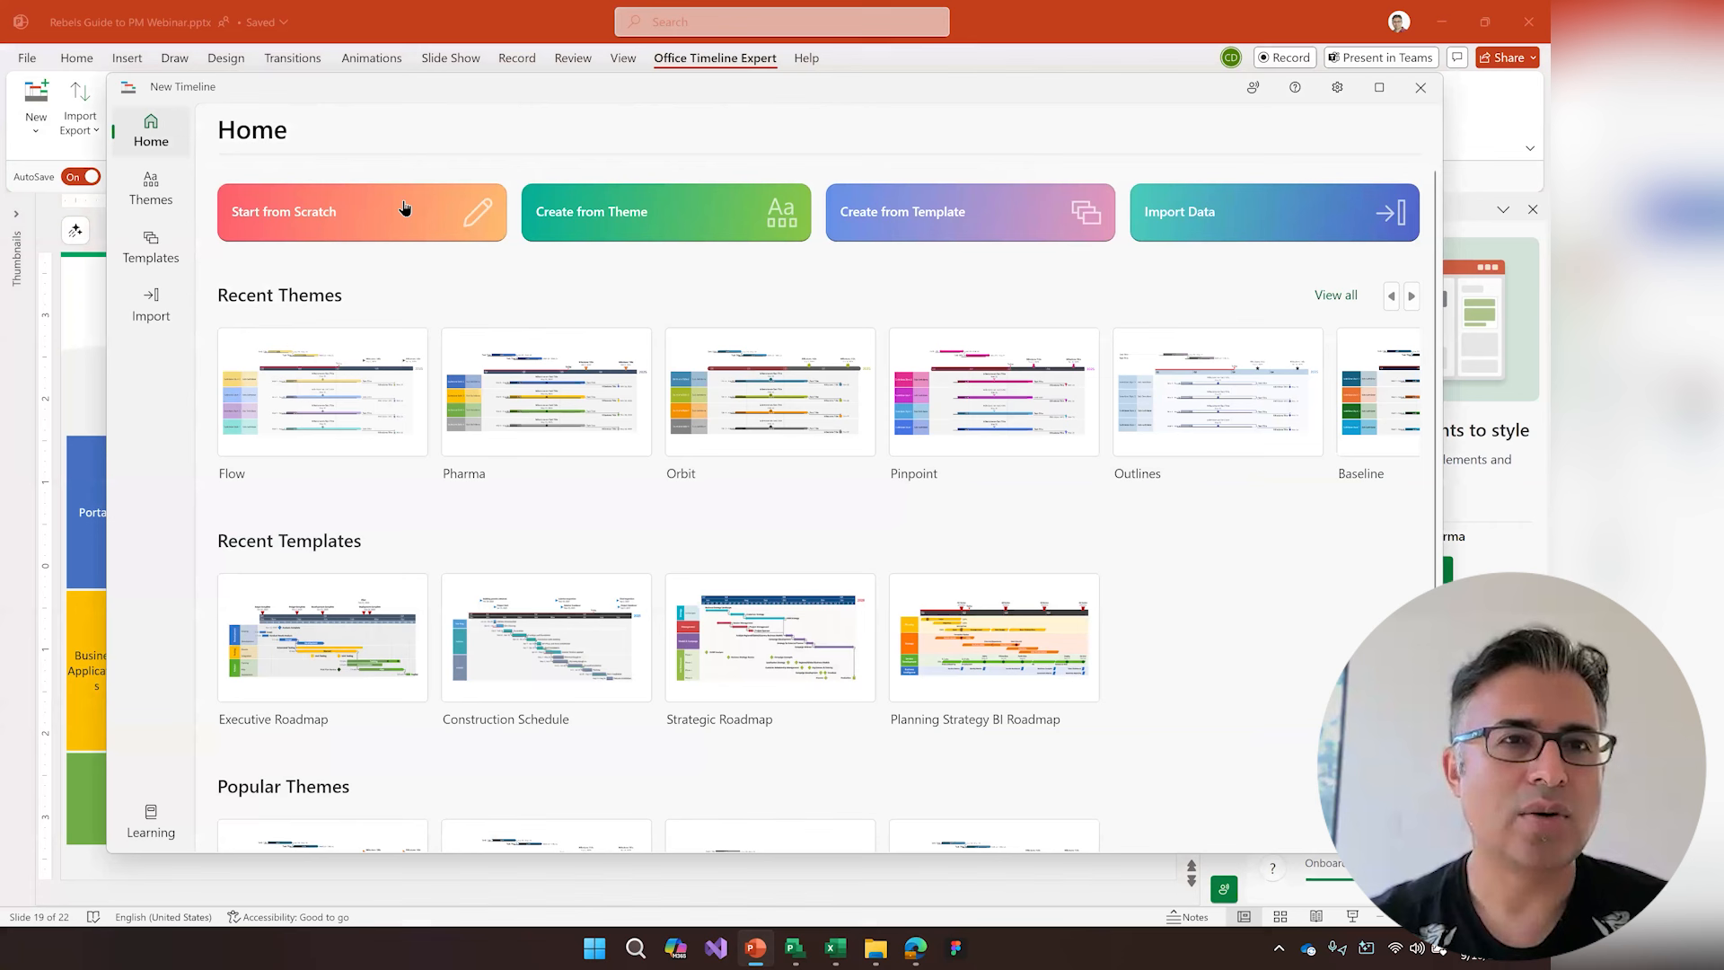
{"action": "left_click", "coordinate": [332, 213]}
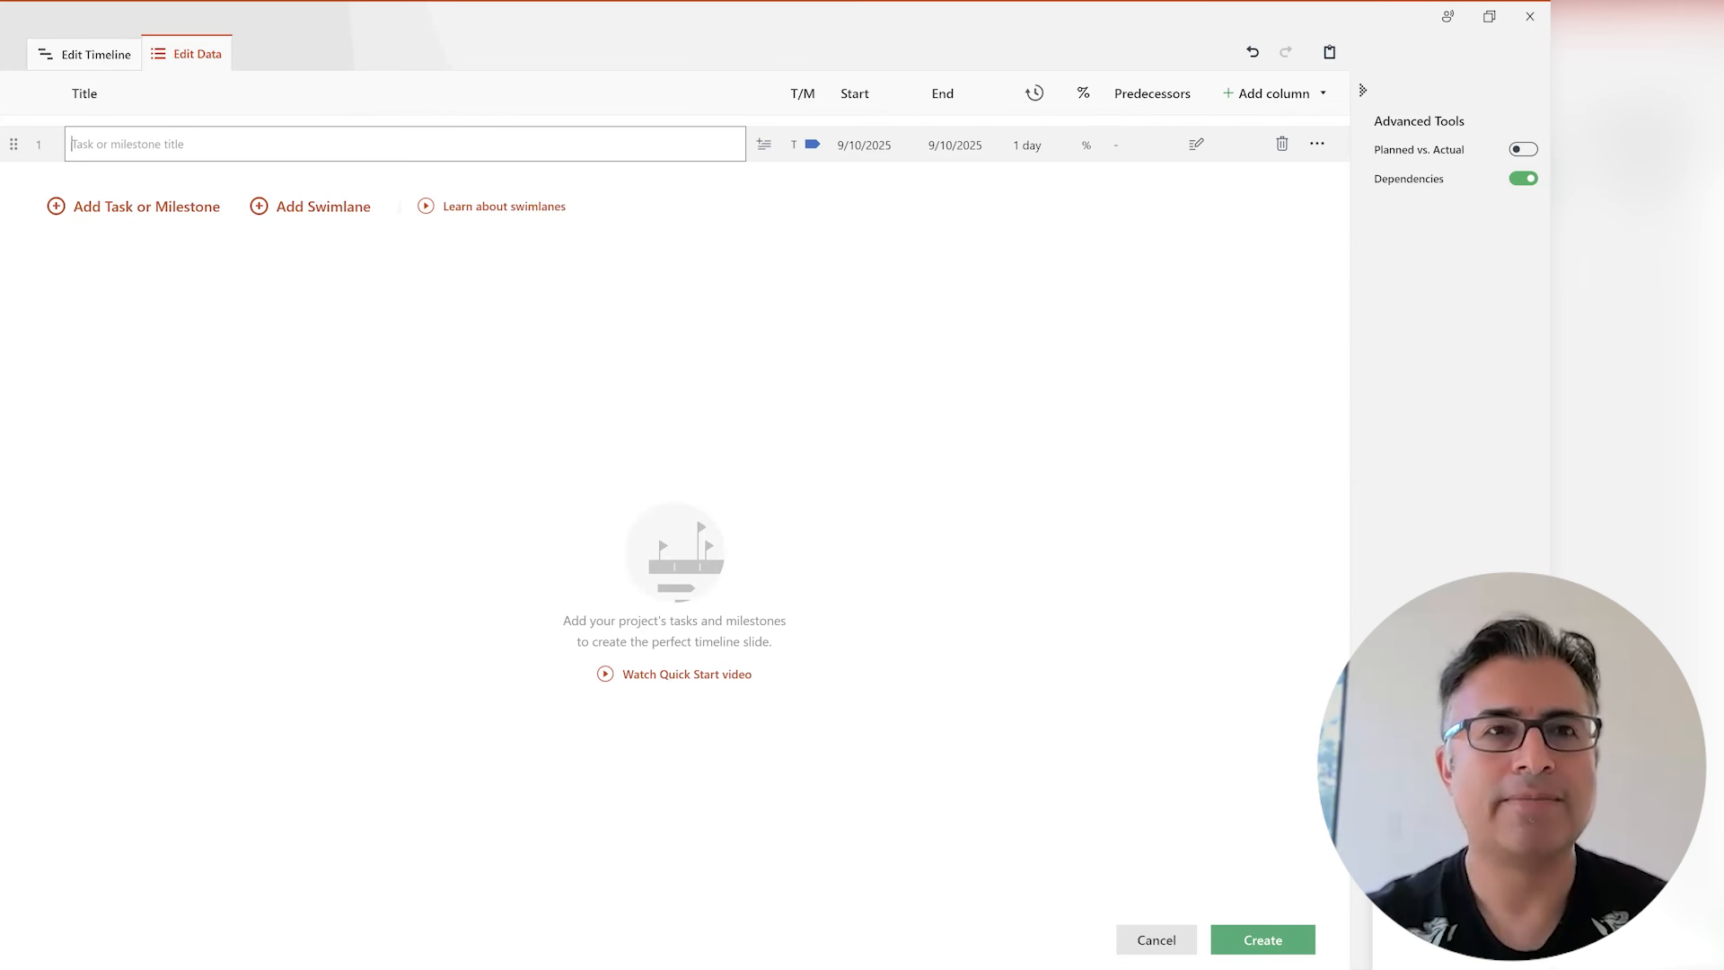
{"action": "type", "text": "Milestone"}
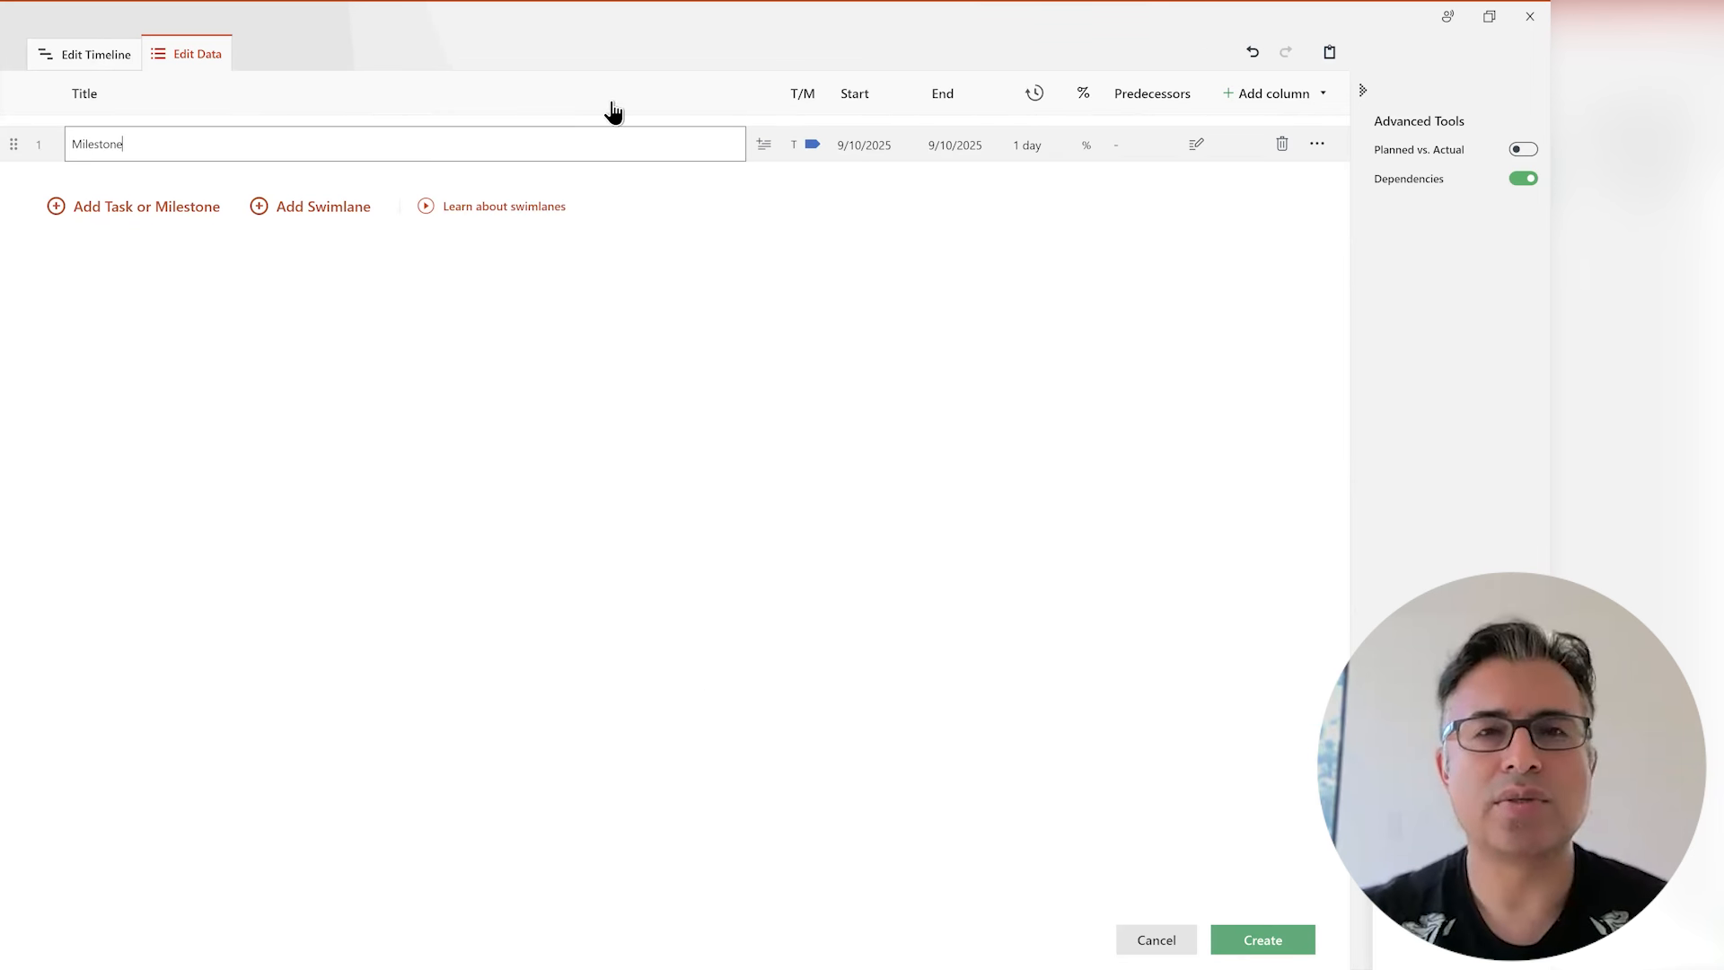
- Make 'Milestone' an orange diamond milestone and show it in the timeline view
{"action": "left_click", "coordinate": [810, 146]}
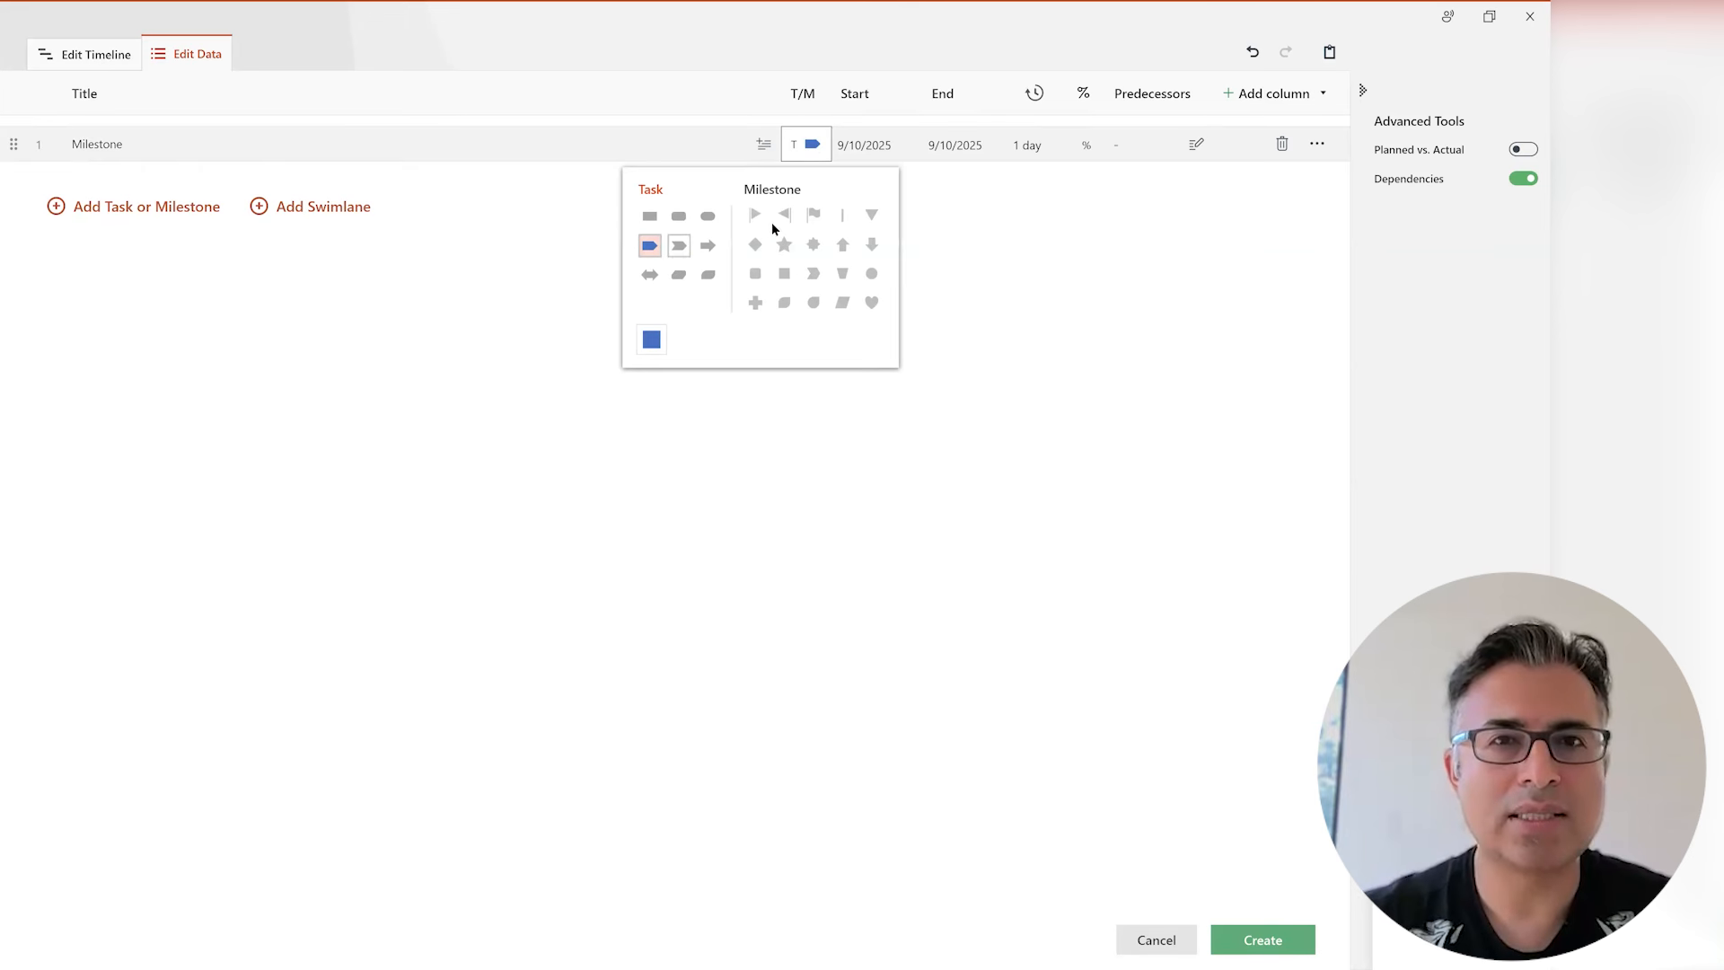
{"action": "left_click", "coordinate": [757, 243]}
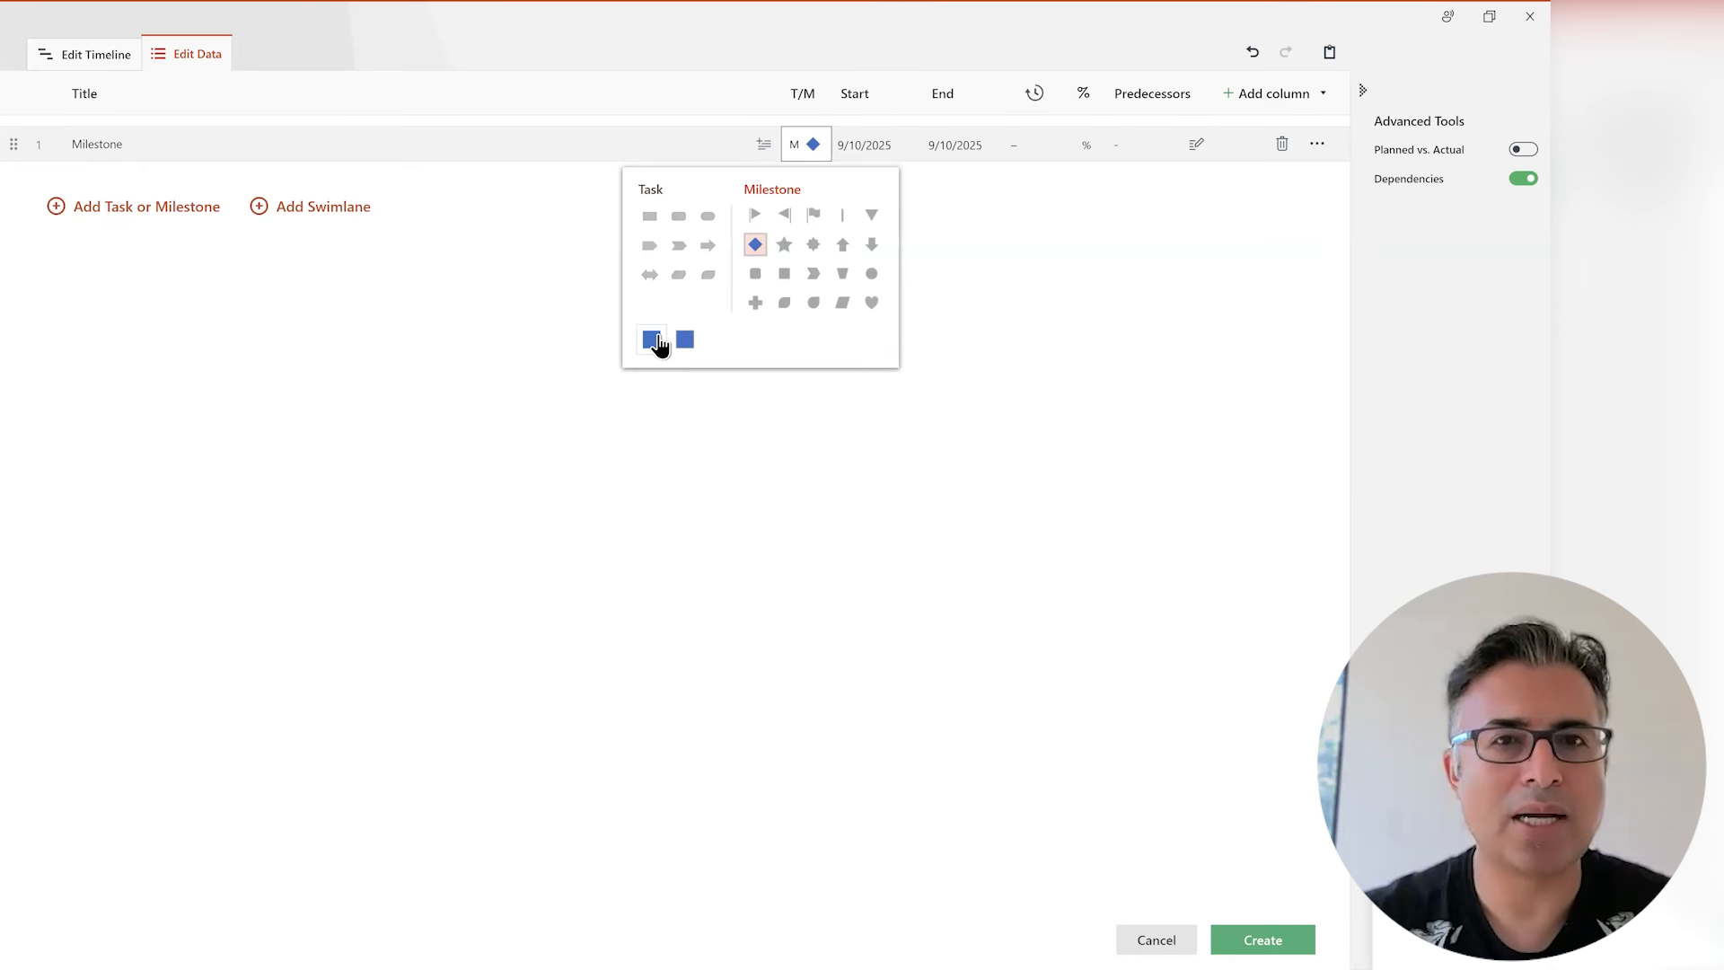
{"action": "left_click", "coordinate": [651, 339]}
{"action": "left_click", "coordinate": [588, 211]}
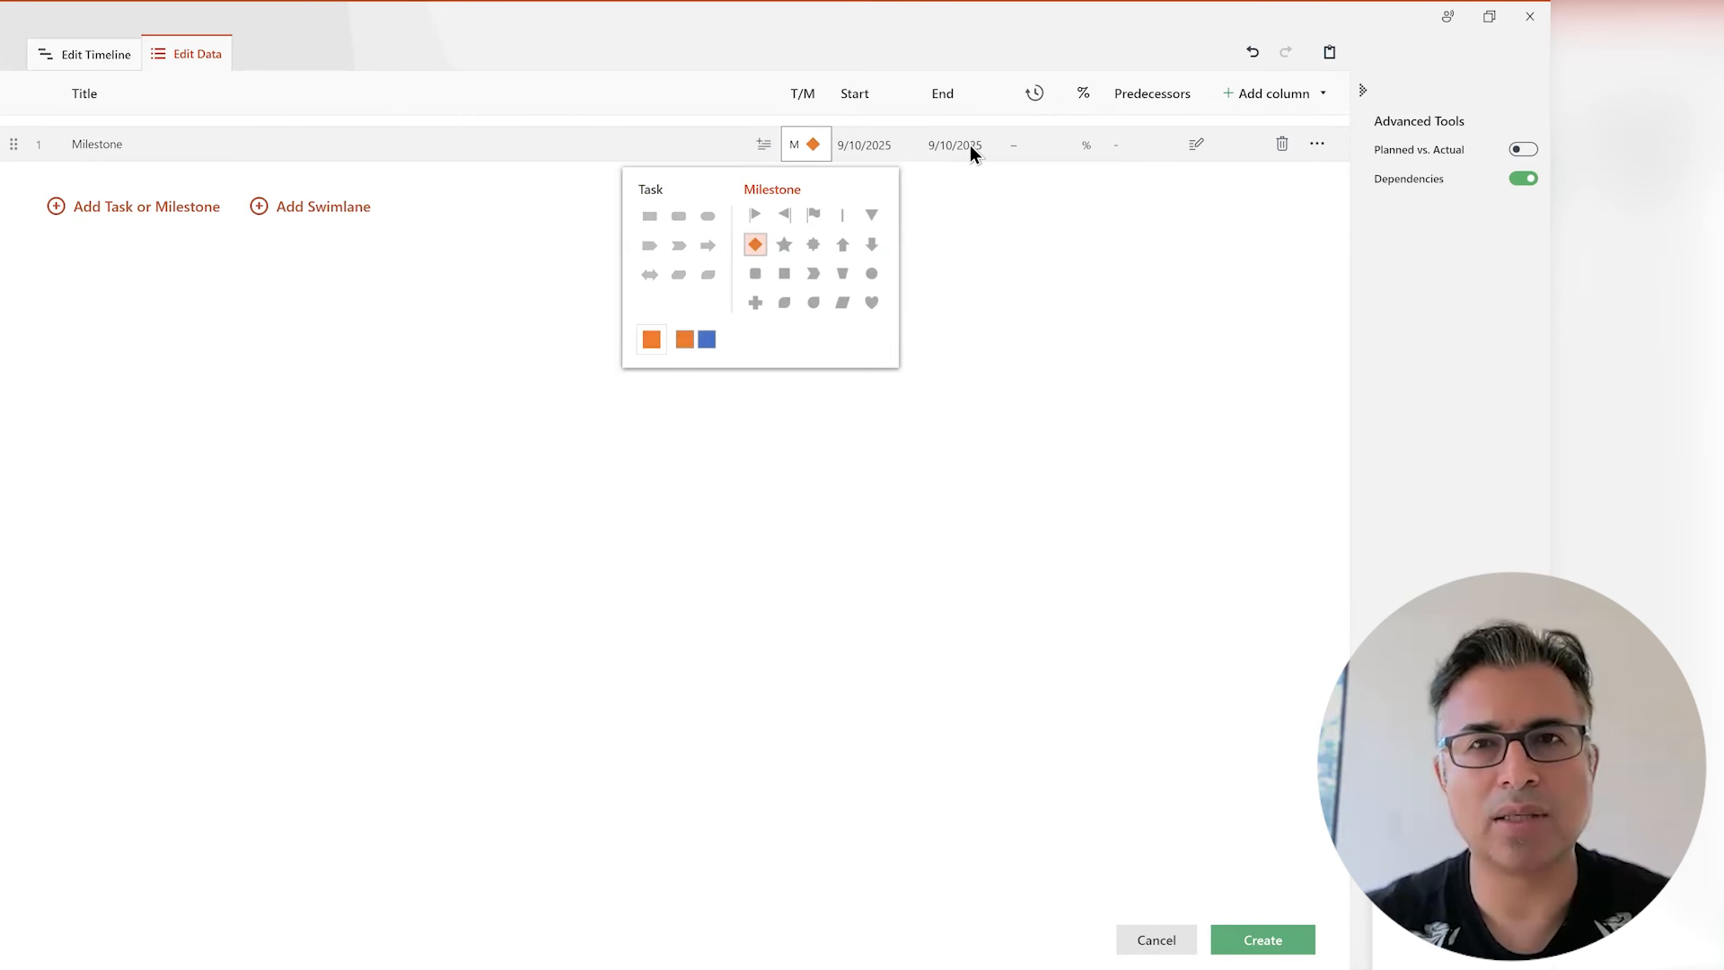
{"action": "left_click", "coordinate": [1040, 140]}
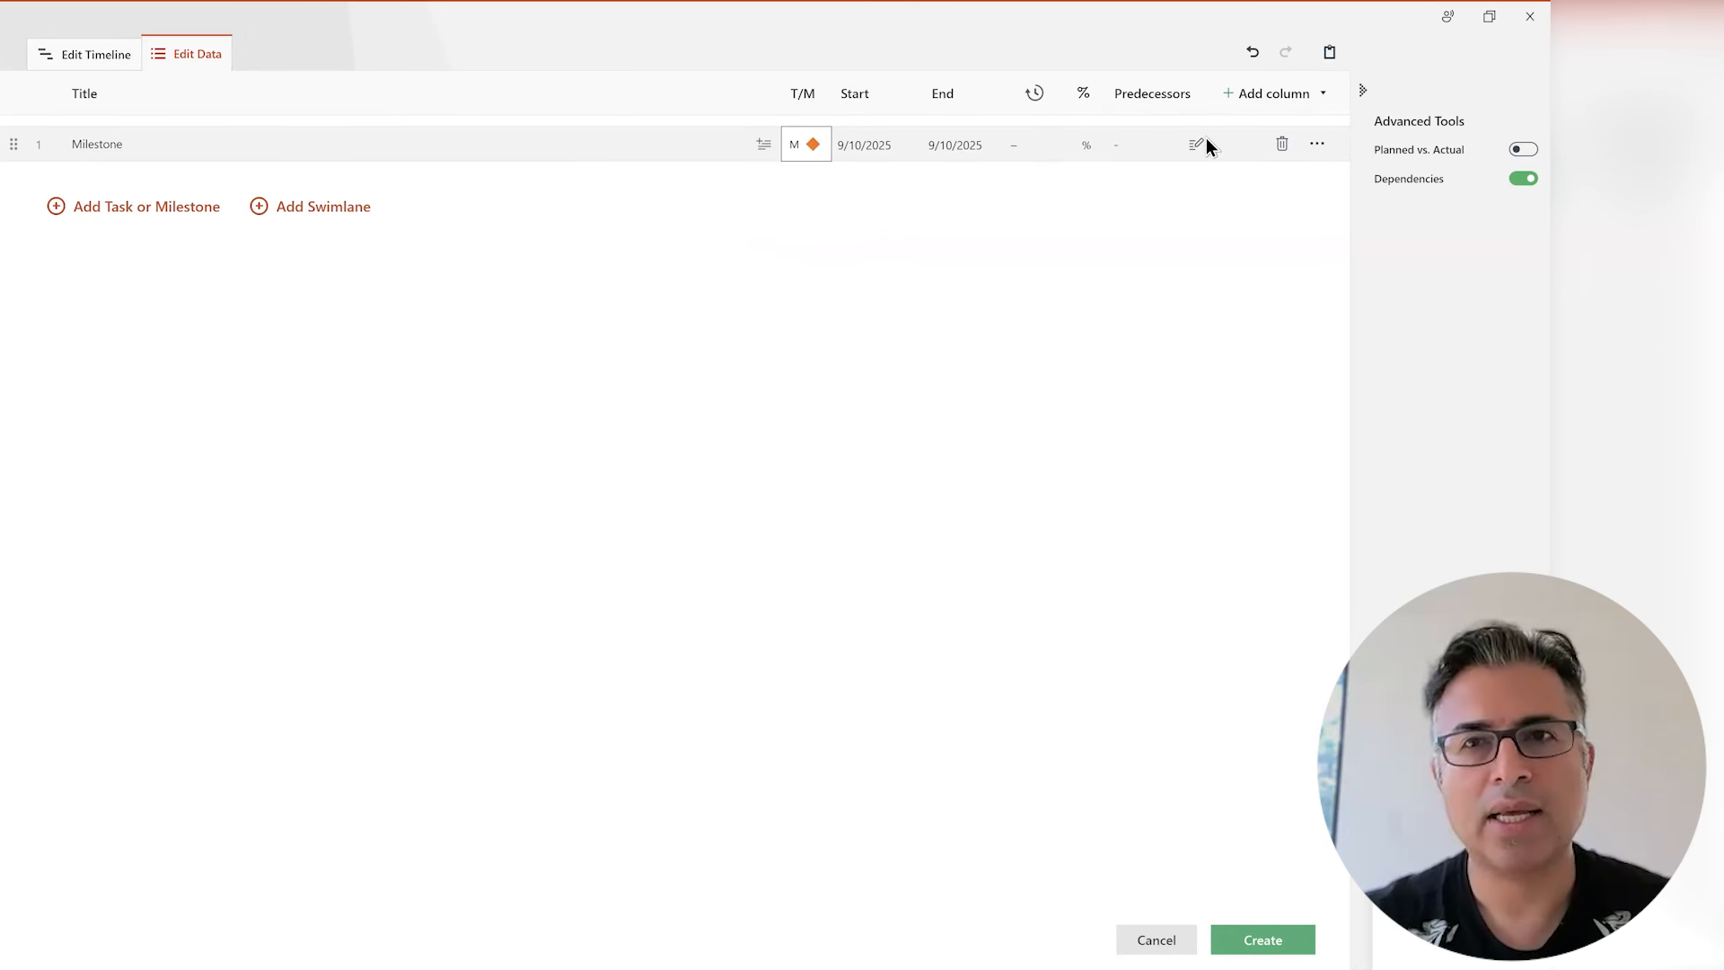
{"action": "left_click", "coordinate": [80, 62]}
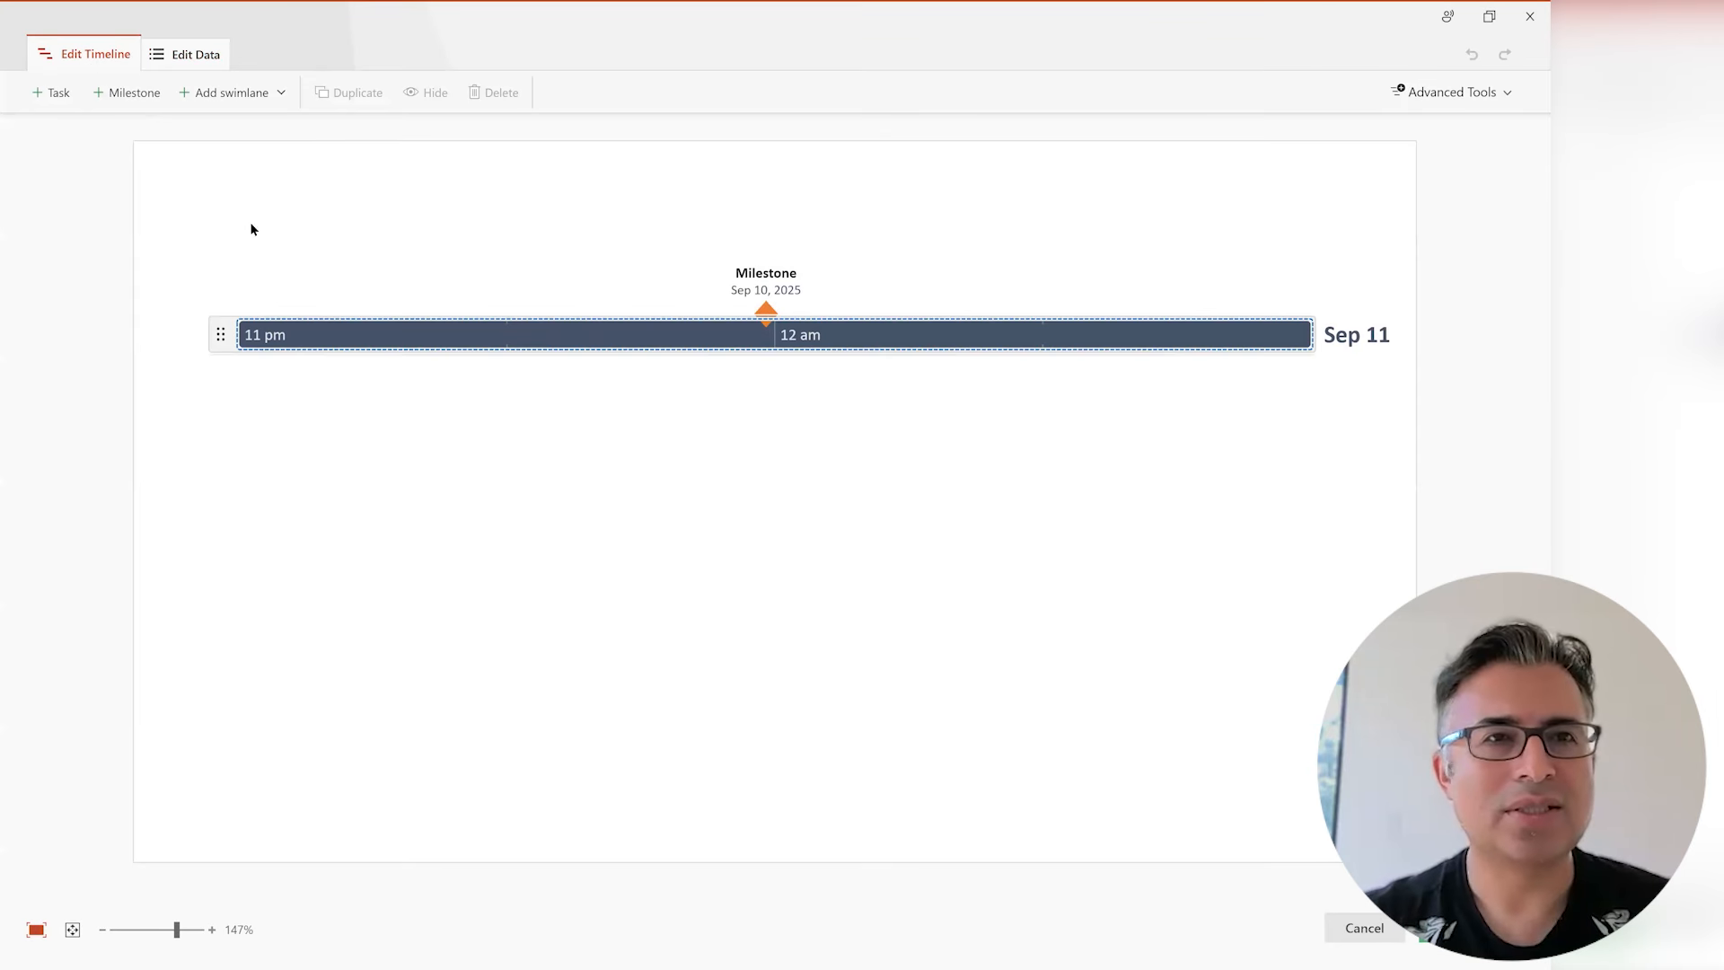
- Add untitled items, two new swimlanes and a sub-swimlane inside the grey lane
{"action": "left_click", "coordinate": [109, 101]}
{"action": "left_click", "coordinate": [109, 100]}
{"action": "left_click", "coordinate": [110, 100]}
{"action": "left_click", "coordinate": [56, 97]}
{"action": "left_click", "coordinate": [56, 97]}
{"action": "left_click", "coordinate": [56, 97]}
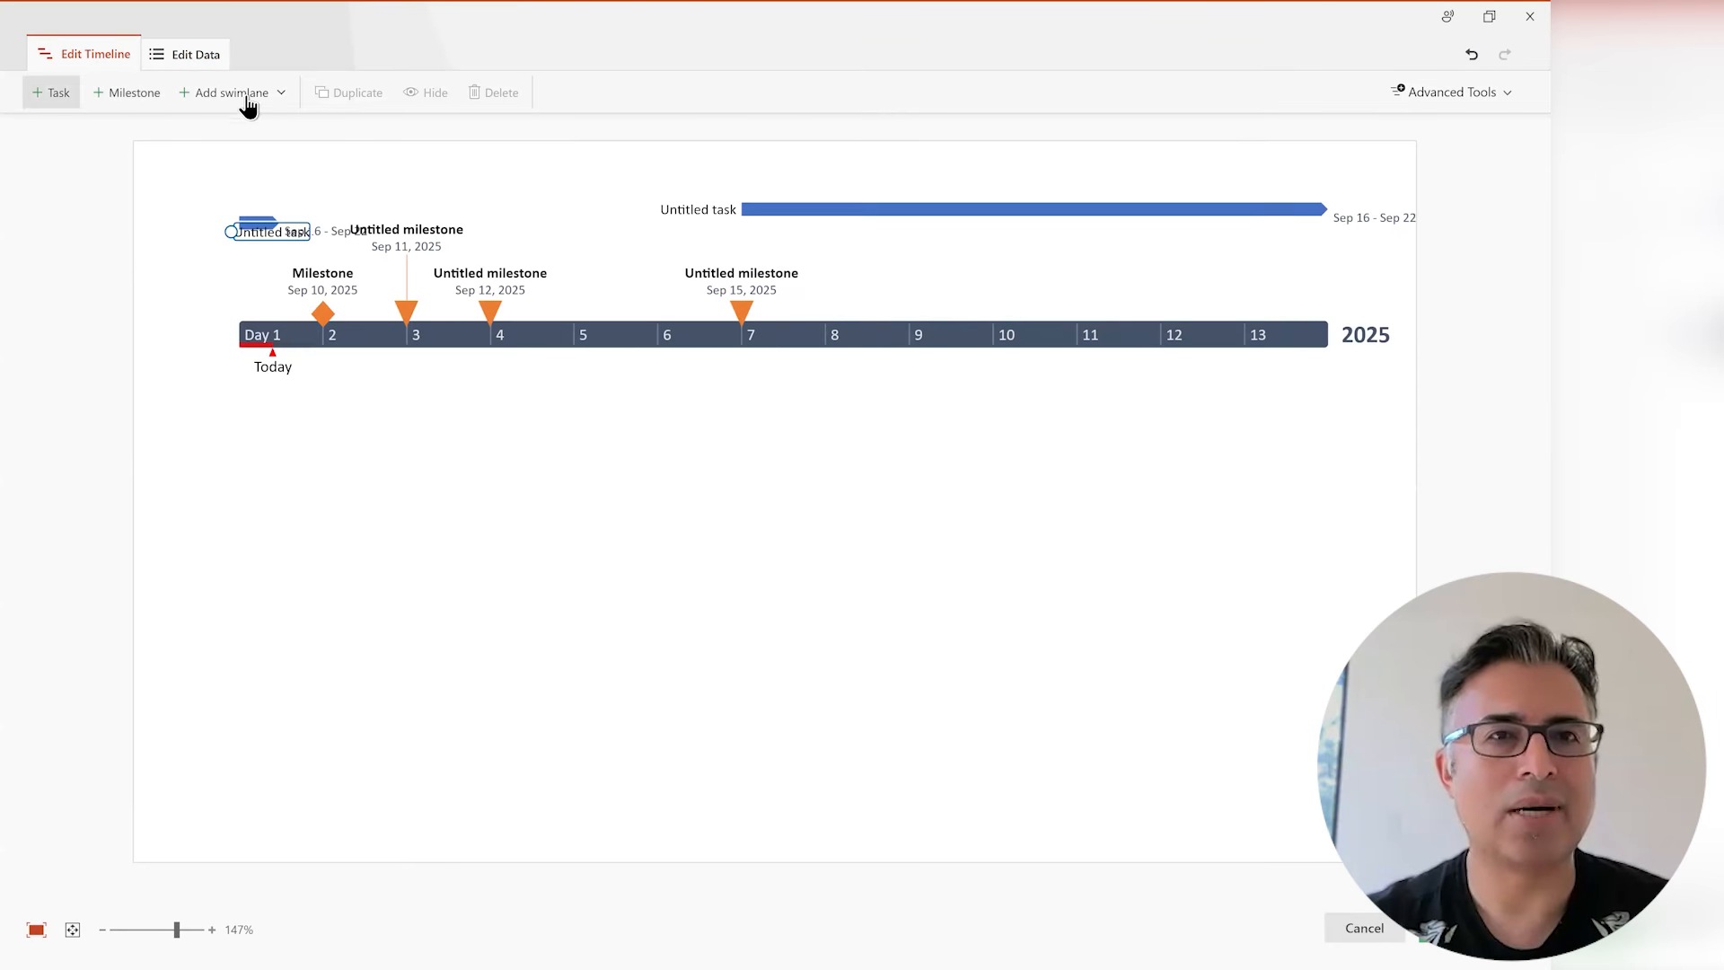
{"action": "left_click", "coordinate": [244, 98]}
{"action": "left_click", "coordinate": [239, 122]}
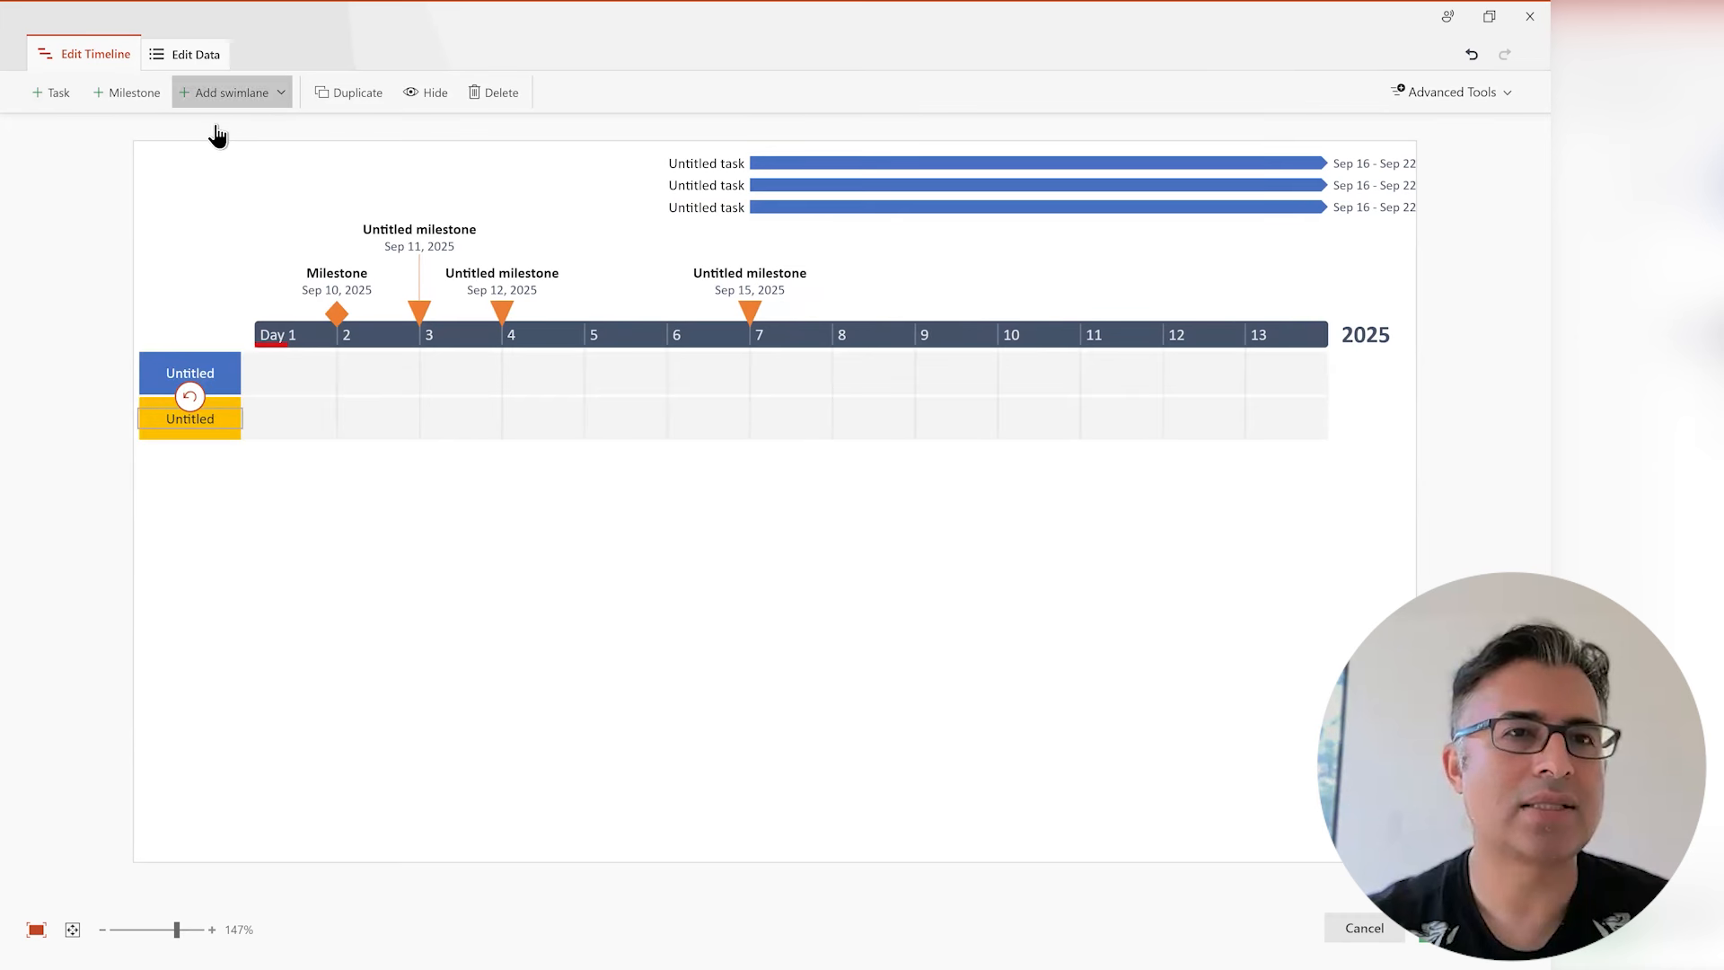
{"action": "left_click", "coordinate": [232, 93]}
{"action": "left_click", "coordinate": [229, 130]}
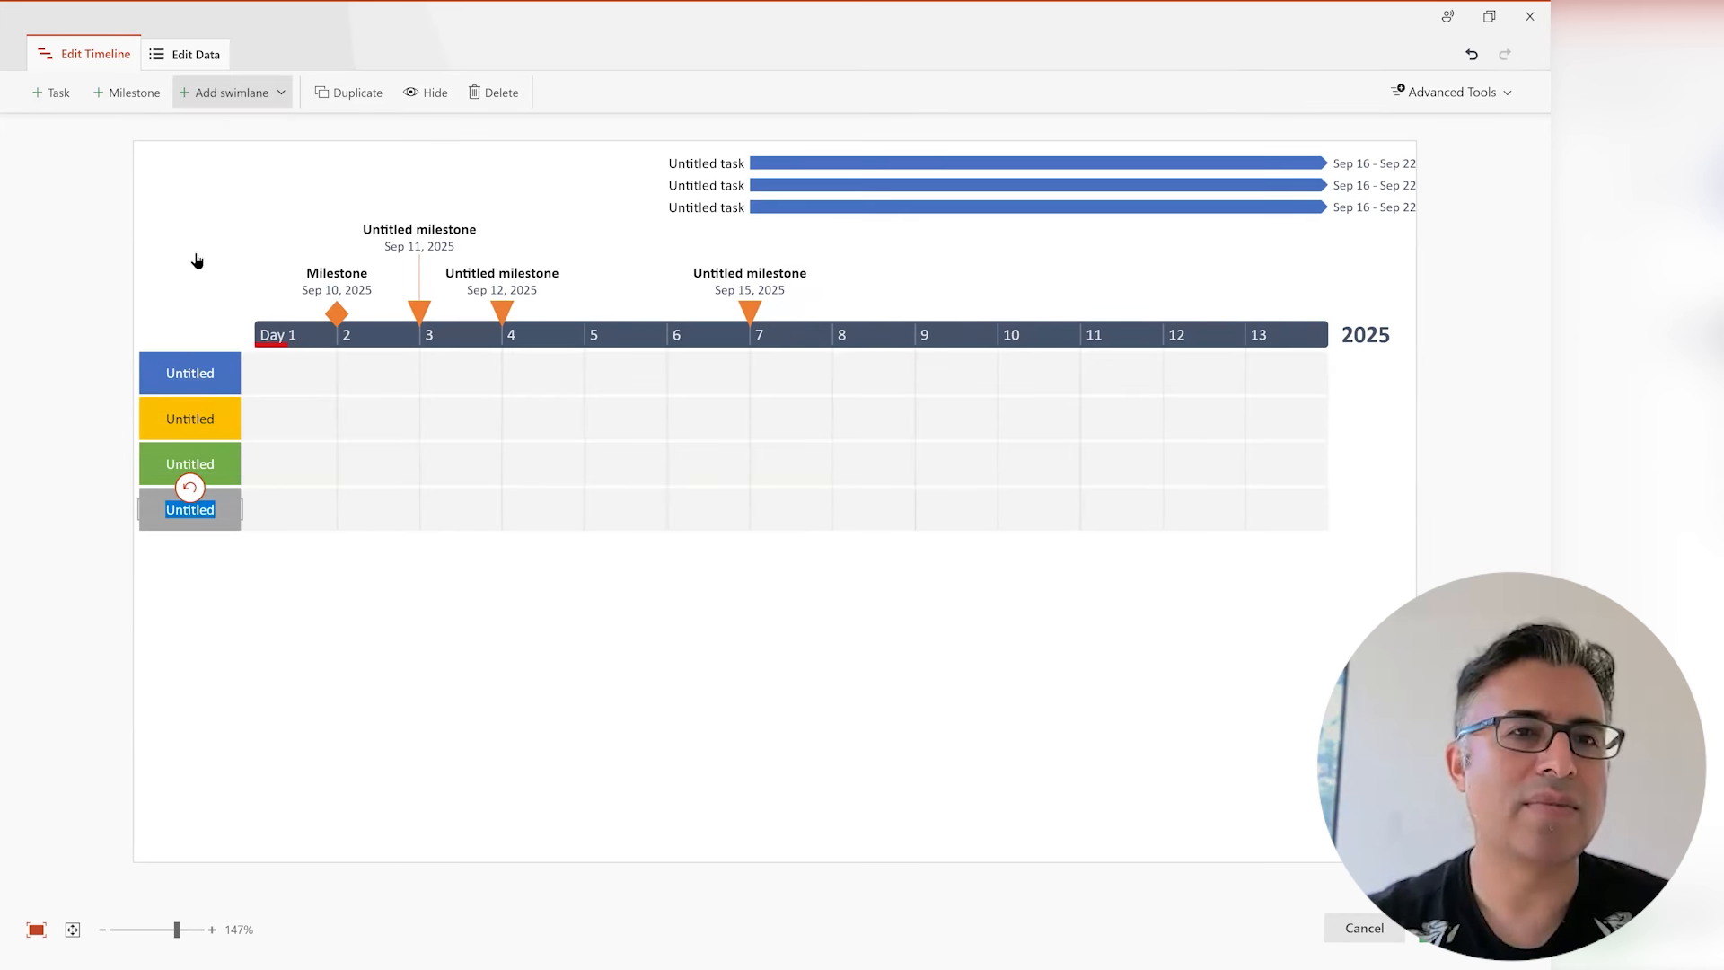
{"action": "left_click", "coordinate": [231, 95]}
{"action": "left_click", "coordinate": [224, 163]}
- Fill the blue, yellow and green swimlanes with milestones and tasks
{"action": "left_click", "coordinate": [220, 370]}
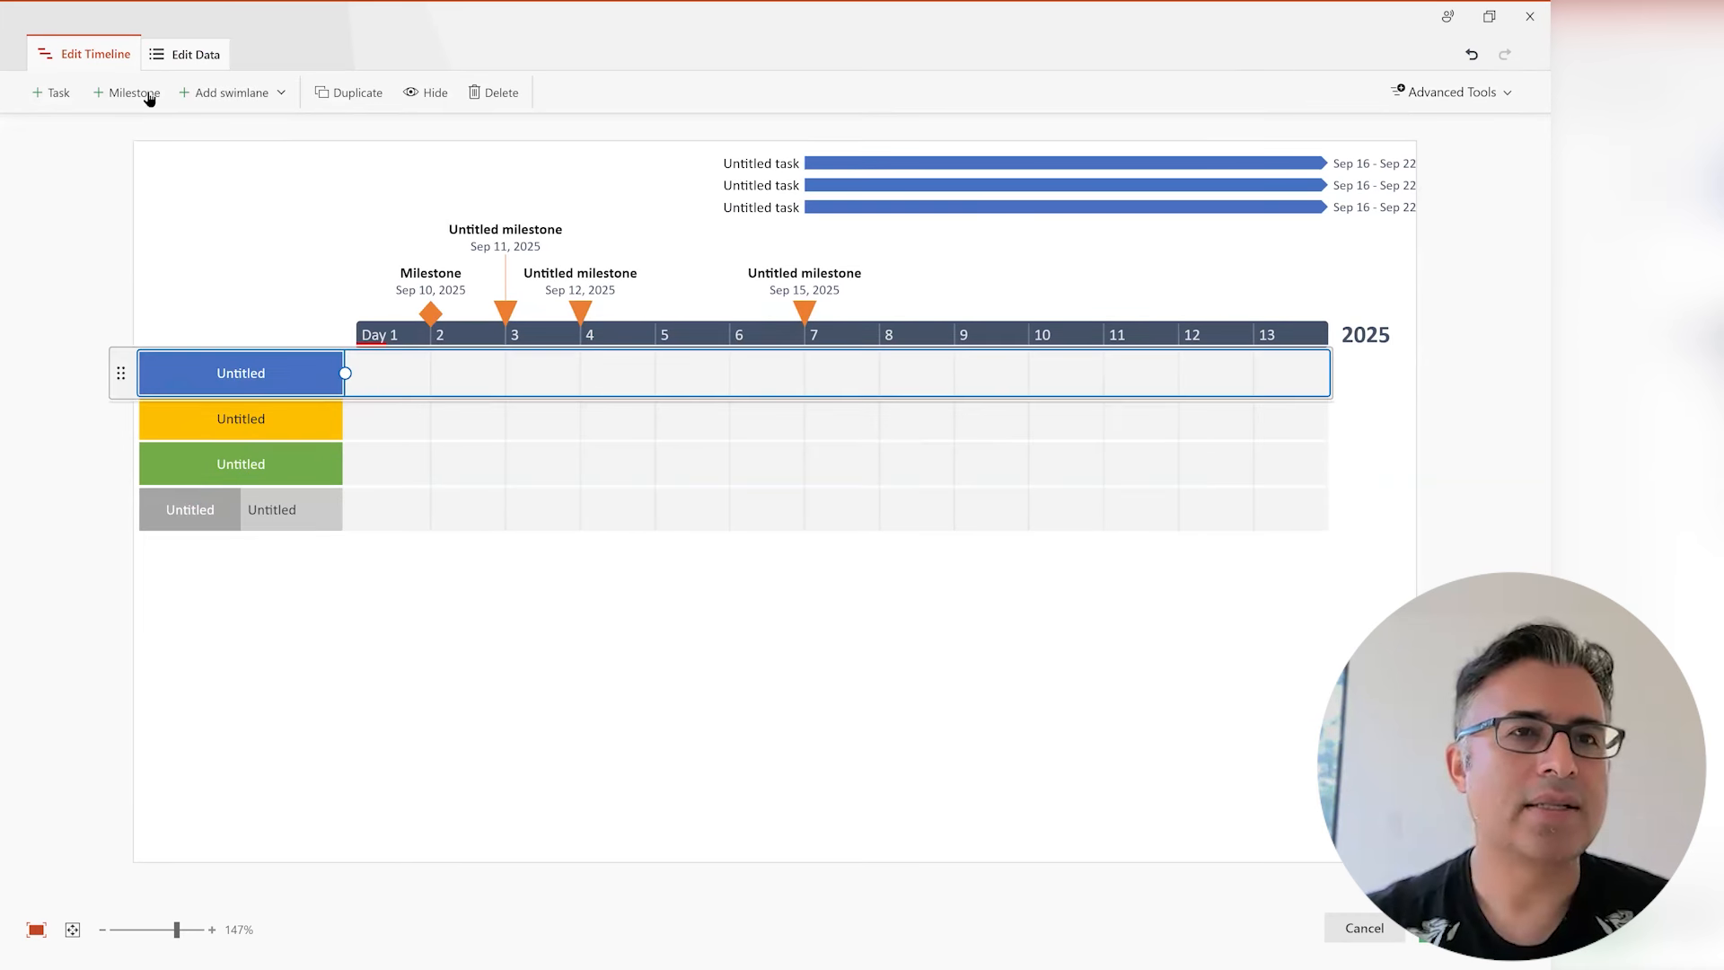
{"action": "left_click", "coordinate": [126, 95]}
{"action": "left_click", "coordinate": [127, 95]}
{"action": "left_click", "coordinate": [47, 94]}
{"action": "left_click", "coordinate": [47, 95]}
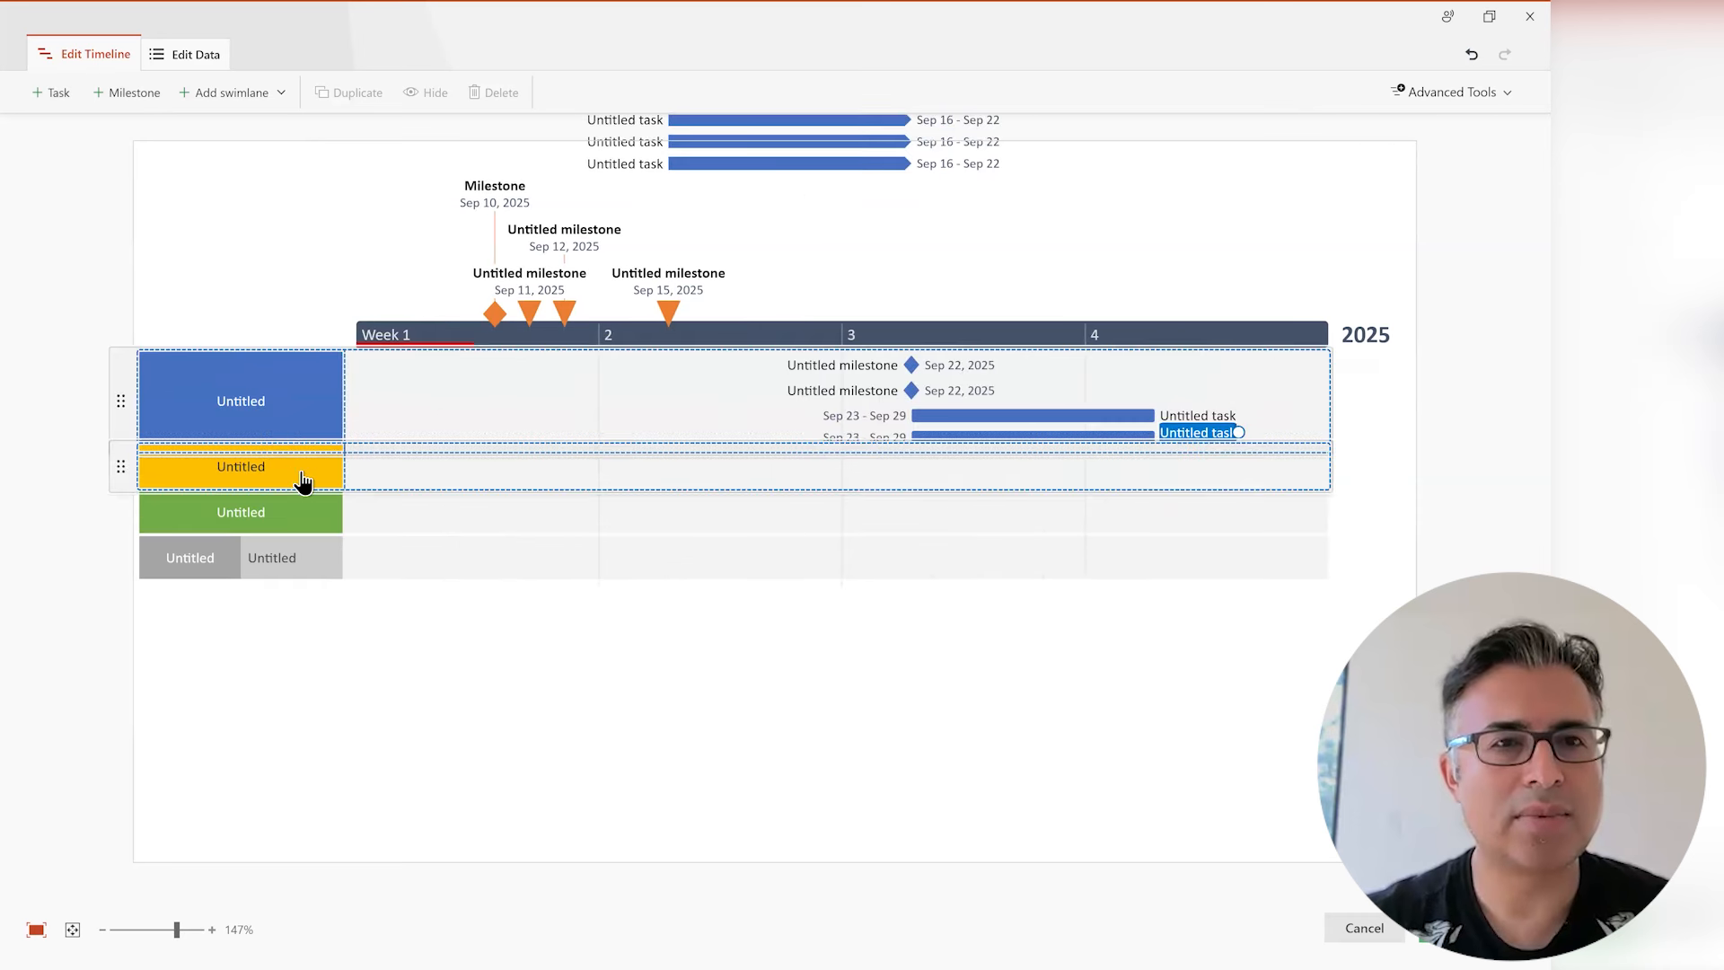
{"action": "left_click", "coordinate": [301, 482]}
{"action": "left_click", "coordinate": [121, 92]}
{"action": "left_click", "coordinate": [122, 92]}
{"action": "left_click", "coordinate": [46, 94]}
{"action": "left_click", "coordinate": [46, 93]}
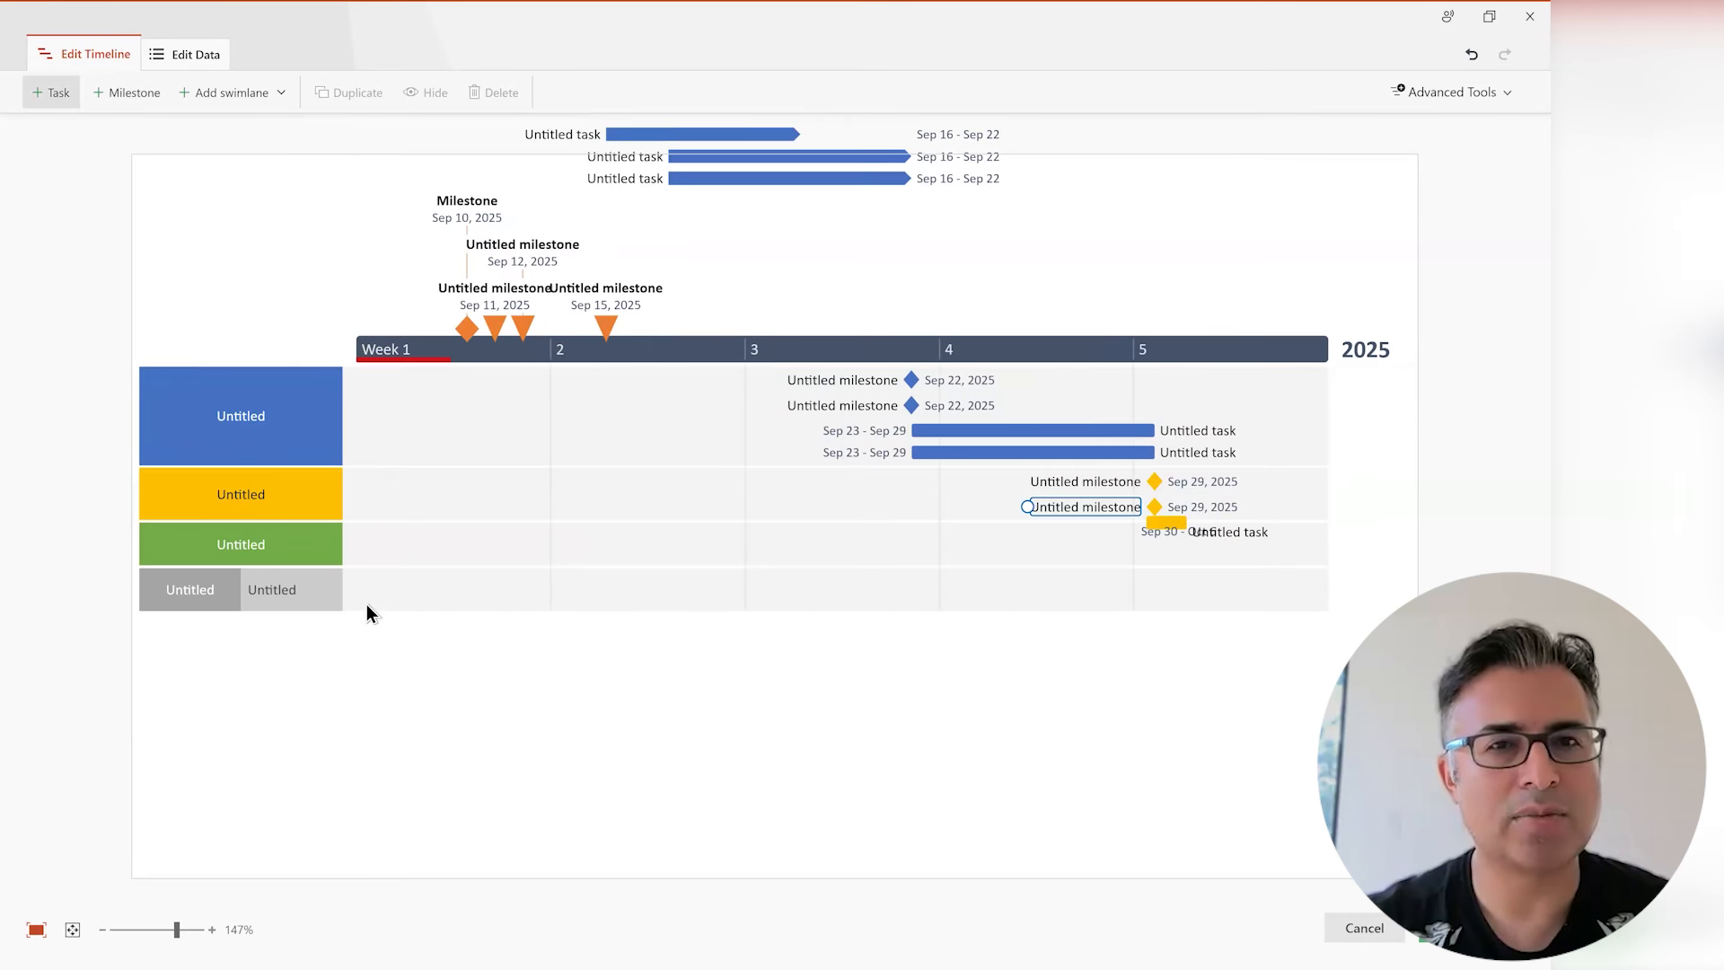
{"action": "left_click", "coordinate": [296, 594]}
{"action": "left_click", "coordinate": [121, 95]}
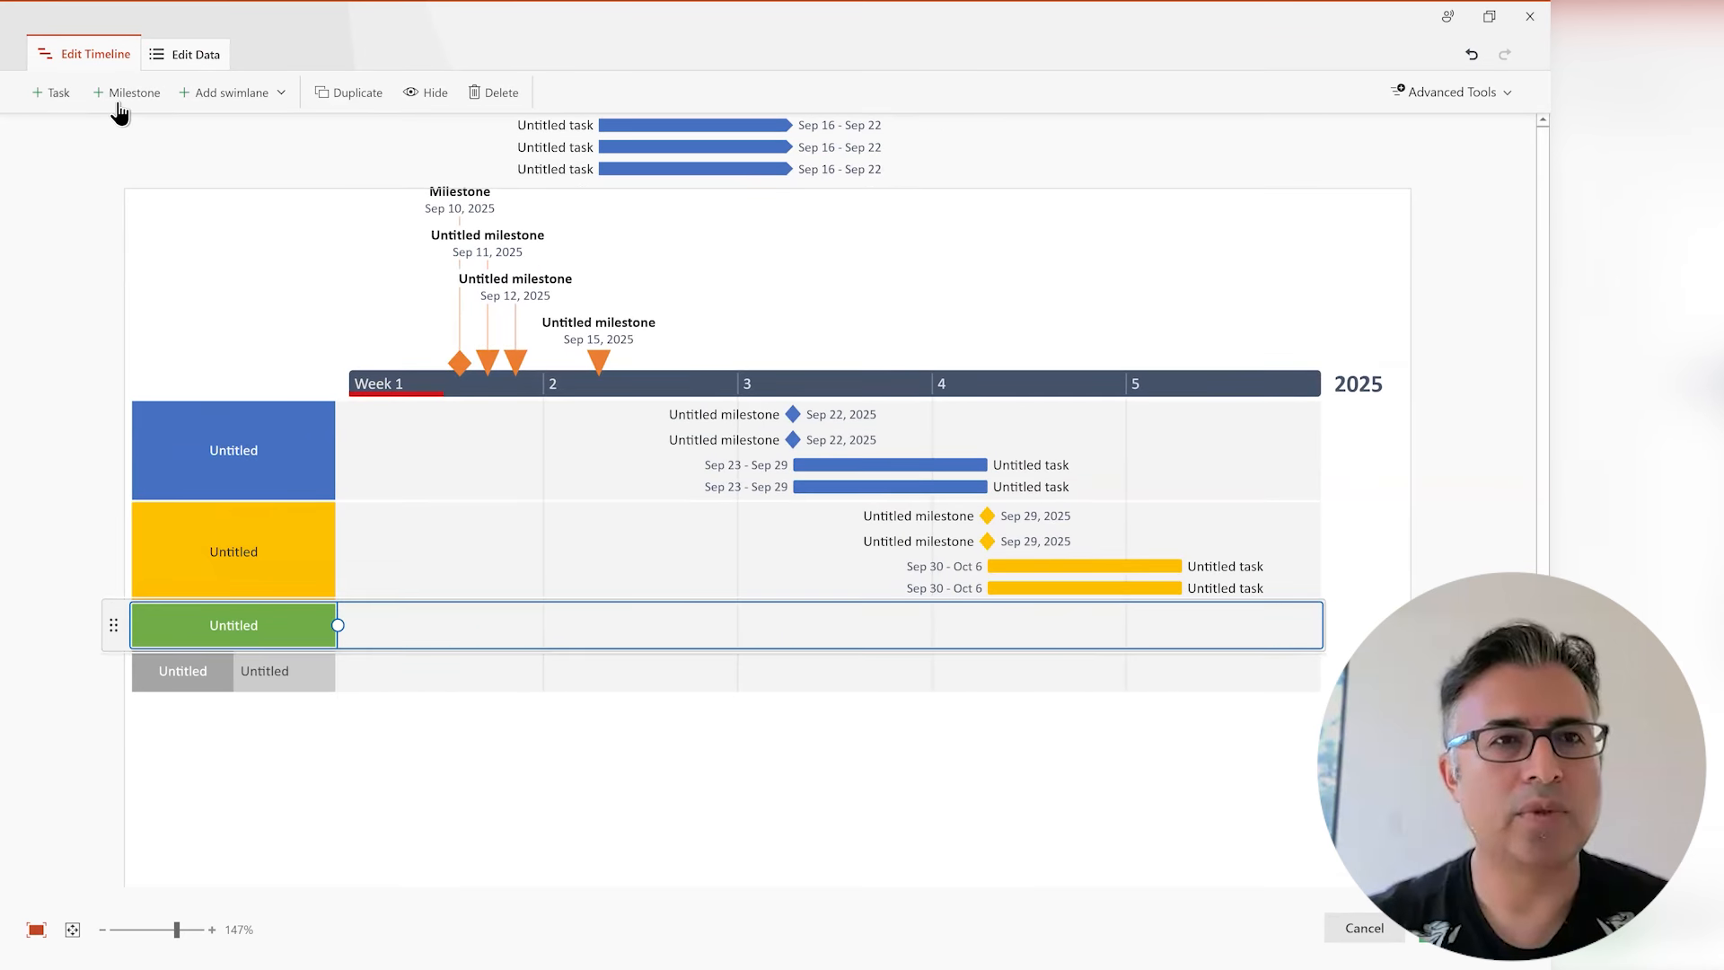
{"action": "left_click", "coordinate": [122, 94]}
{"action": "left_click", "coordinate": [46, 93]}
{"action": "left_click", "coordinate": [47, 93]}
{"action": "left_click", "coordinate": [661, 392]}
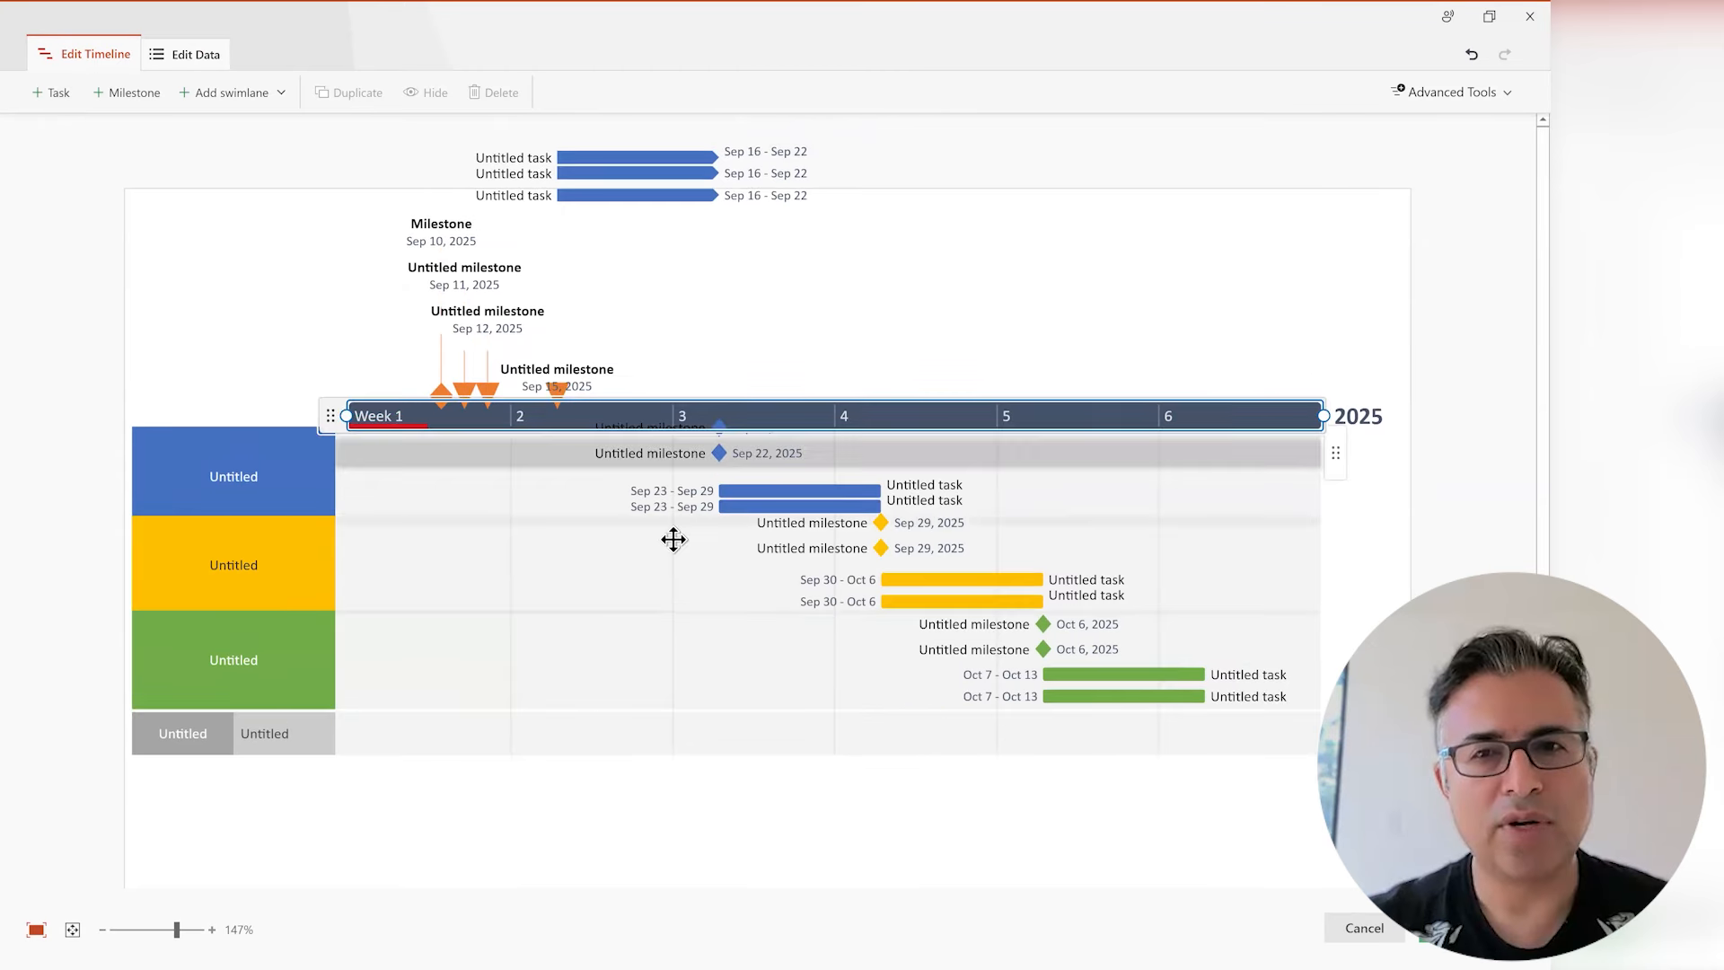
- Reschedule the blue task to Sep 14 – Oct 12, milestones to Oct 5 and Sep 27, top task to Sep 8–14
{"action": "left_click_drag", "start_coordinate": [812, 601], "coordinate": [932, 601]}
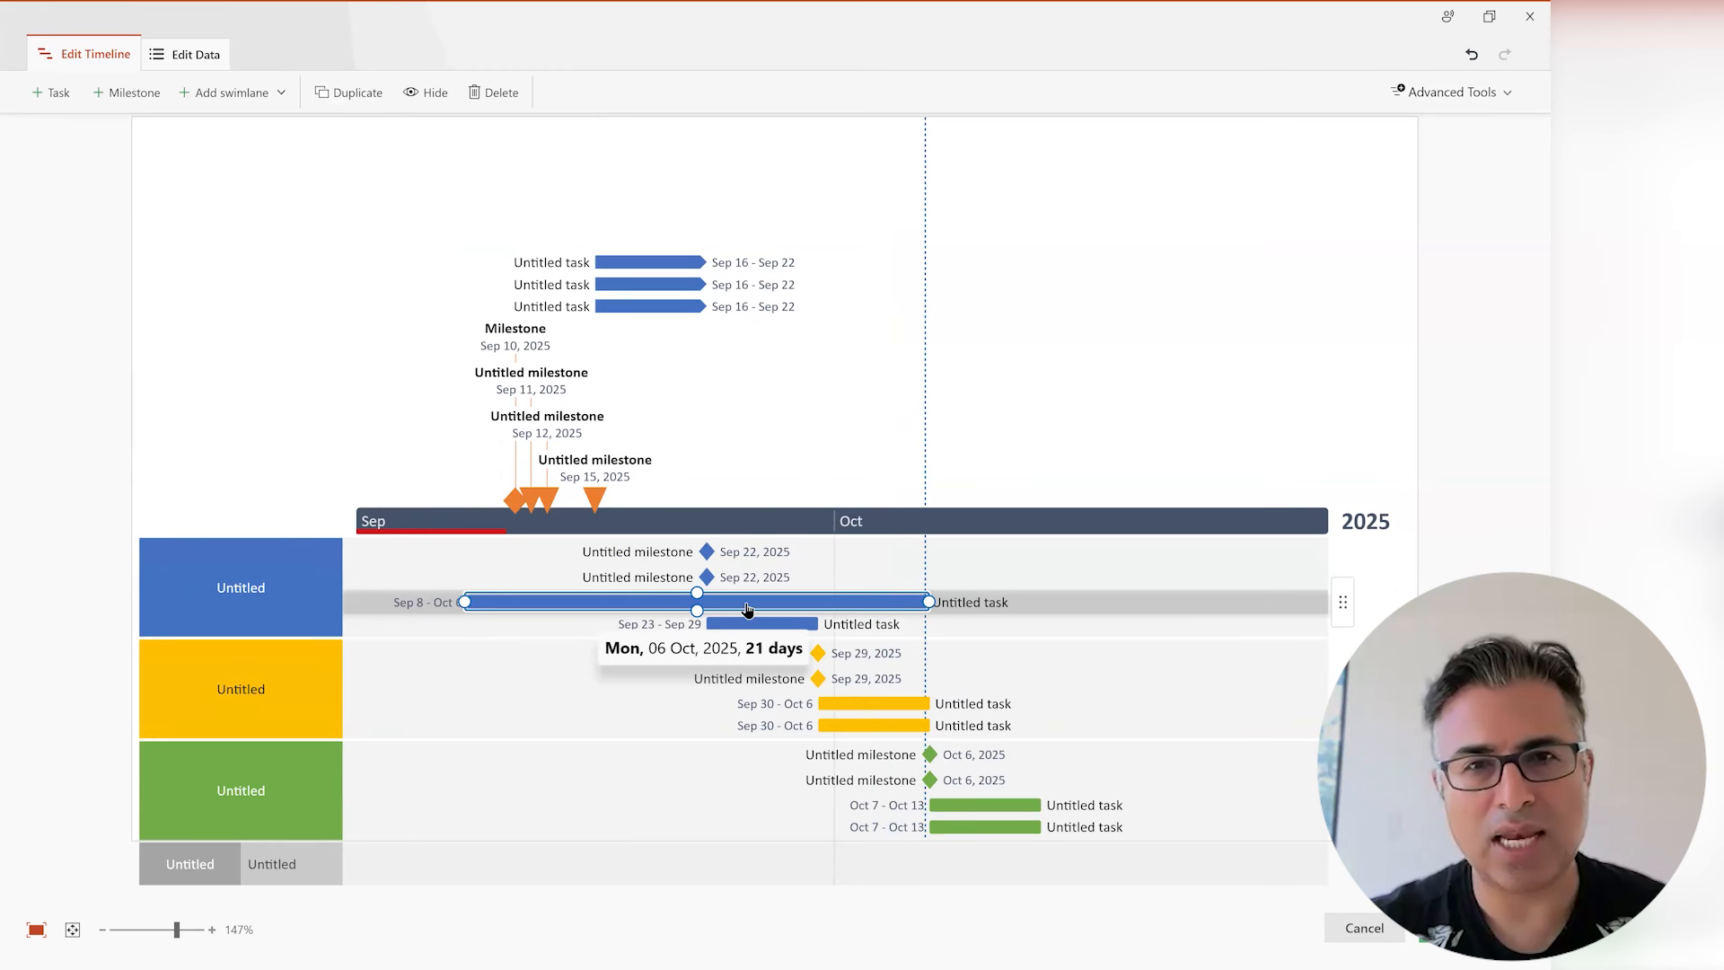
{"action": "left_click_drag", "start_coordinate": [821, 601], "coordinate": [916, 602]}
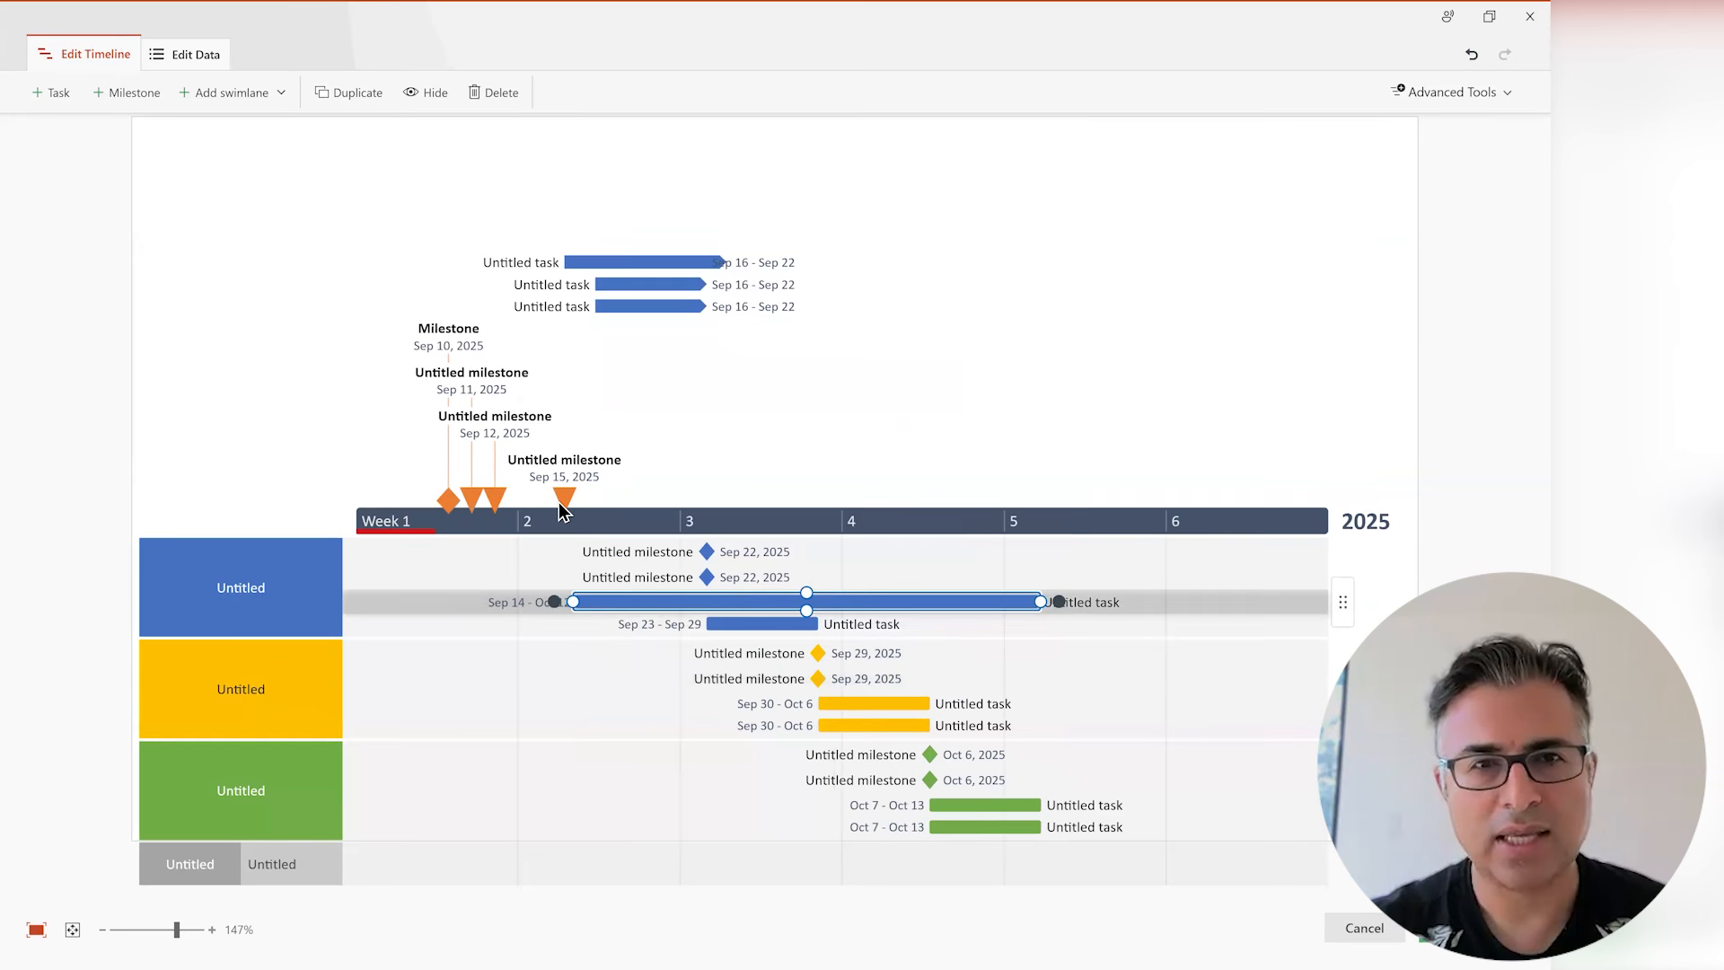
{"action": "left_click_drag", "start_coordinate": [564, 496], "coordinate": [1026, 500]}
{"action": "left_click_drag", "start_coordinate": [491, 505], "coordinate": [841, 500]}
{"action": "left_click_drag", "start_coordinate": [596, 355], "coordinate": [415, 345]}
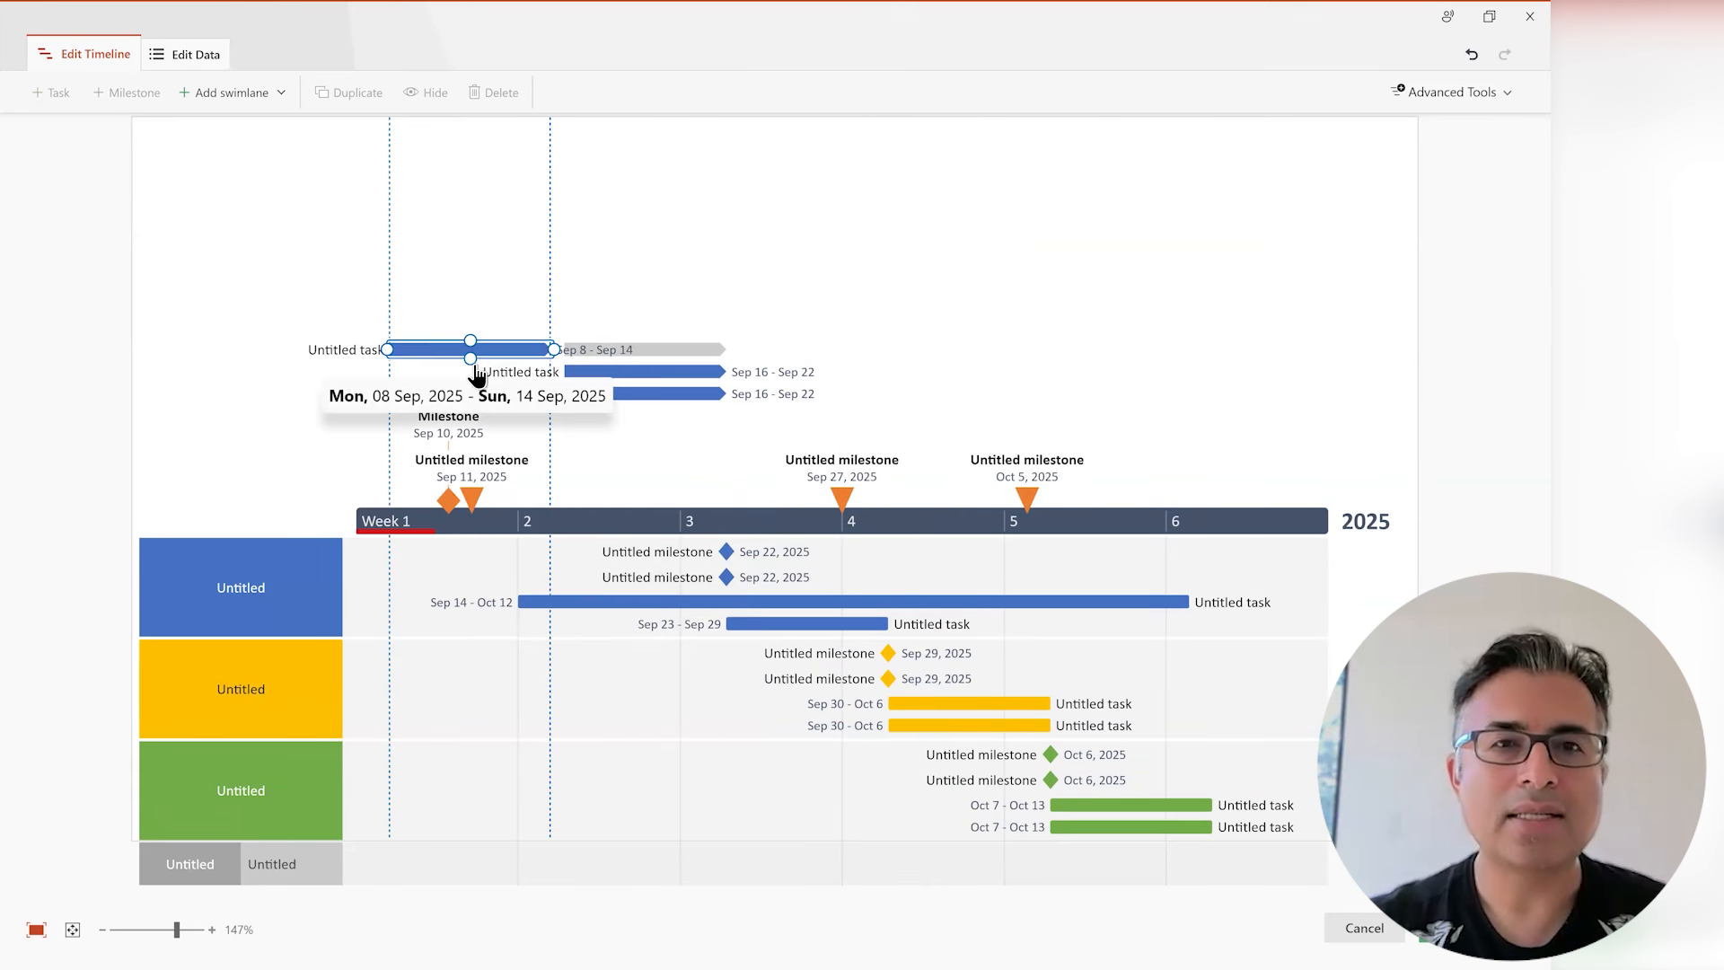
- Link the first, second and third tasks and the long blue task as a dependency chain
{"action": "left_click_drag", "start_coordinate": [595, 347], "coordinate": [603, 607]}
{"action": "left_click", "coordinate": [632, 386]}
{"action": "left_click", "coordinate": [708, 397]}
{"action": "left_click", "coordinate": [709, 603]}
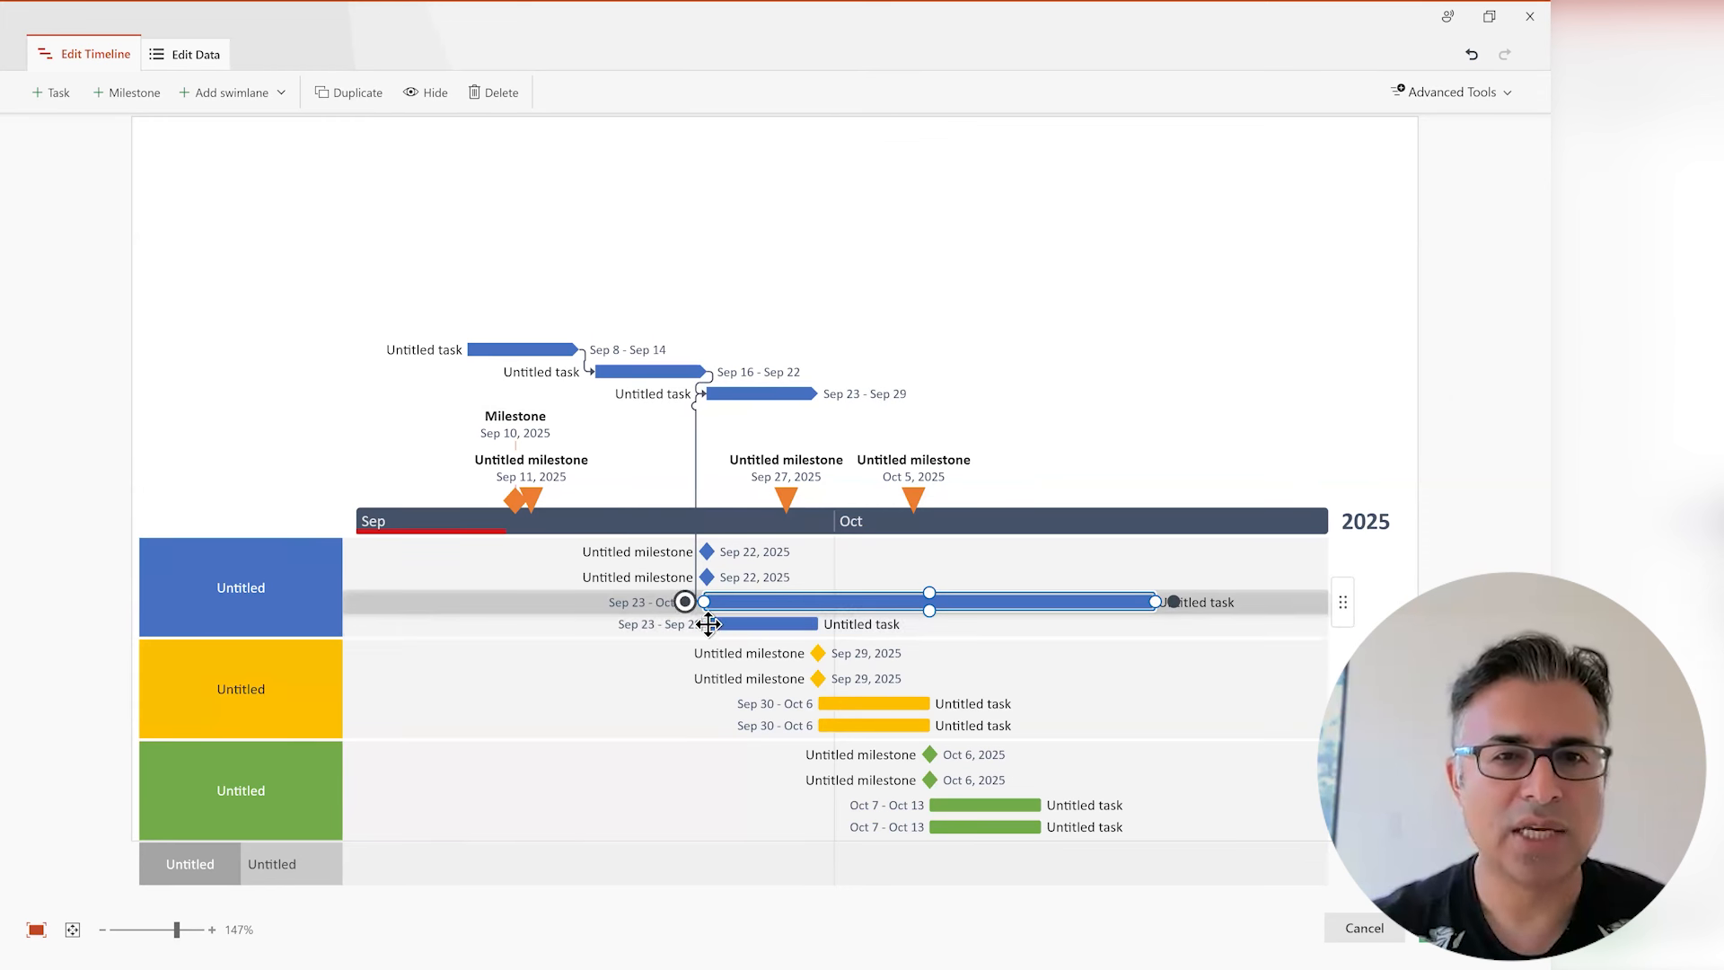
{"action": "left_click", "coordinate": [782, 531]}
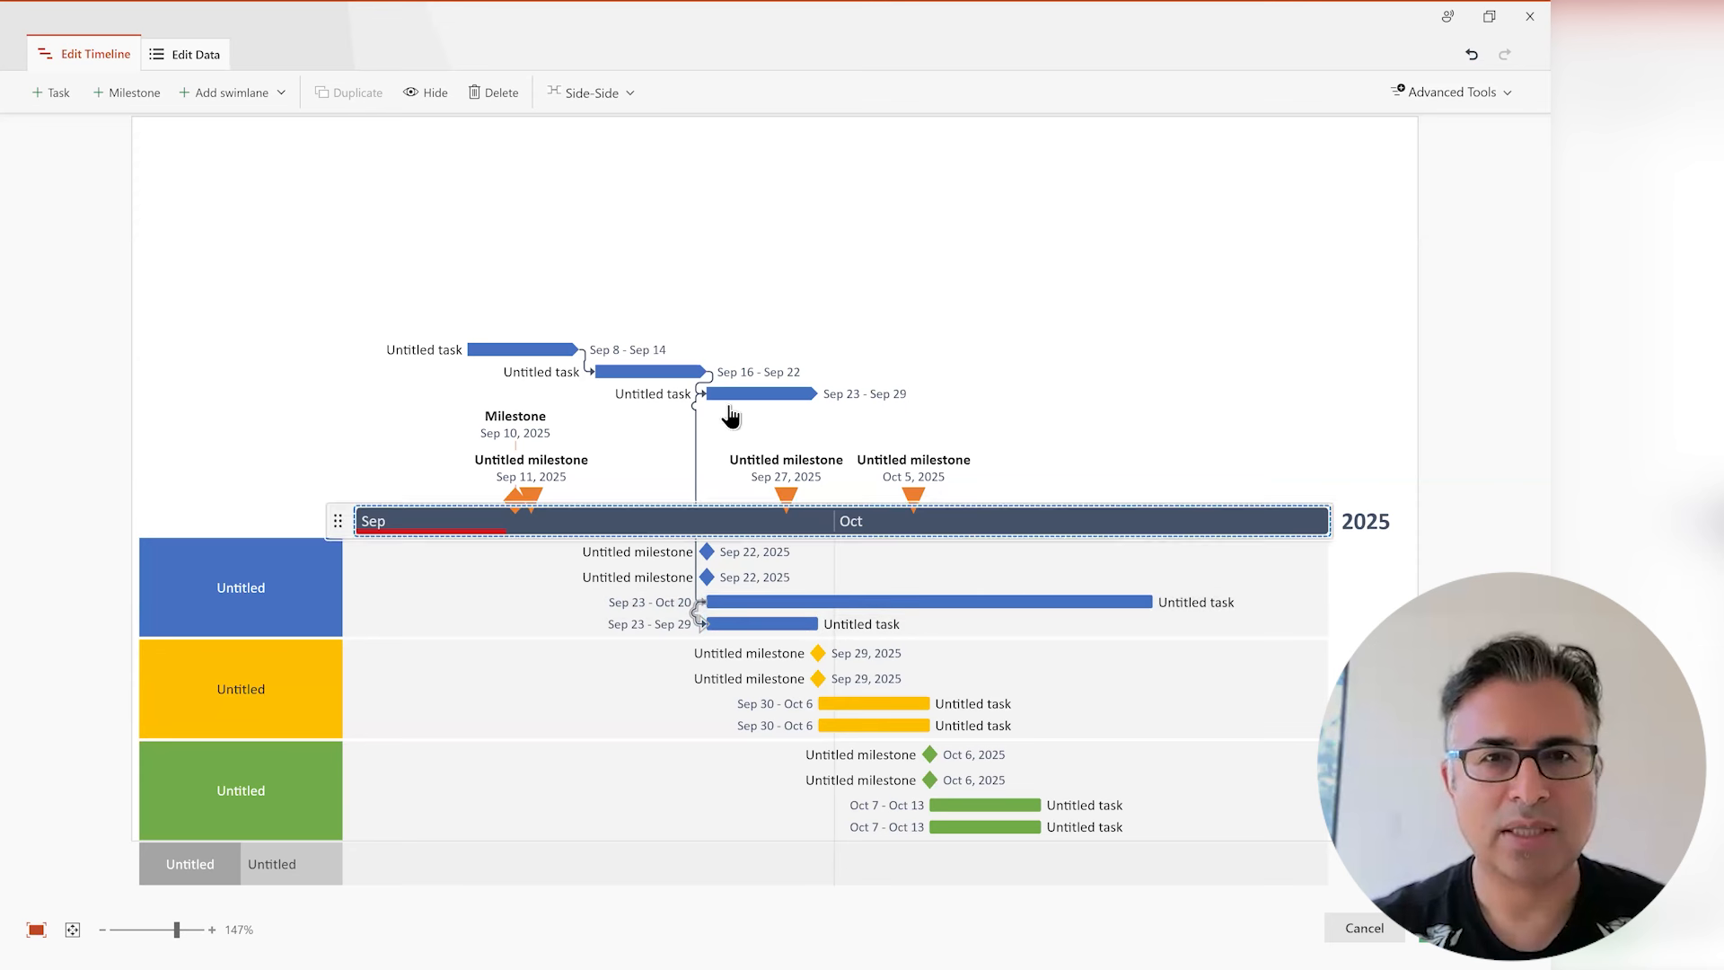
- Move the Sep 23–29 task to Sep 27 – Oct 3, raise the timeline, and return to the slide
{"action": "left_click_drag", "start_coordinate": [714, 393], "coordinate": [772, 393]}
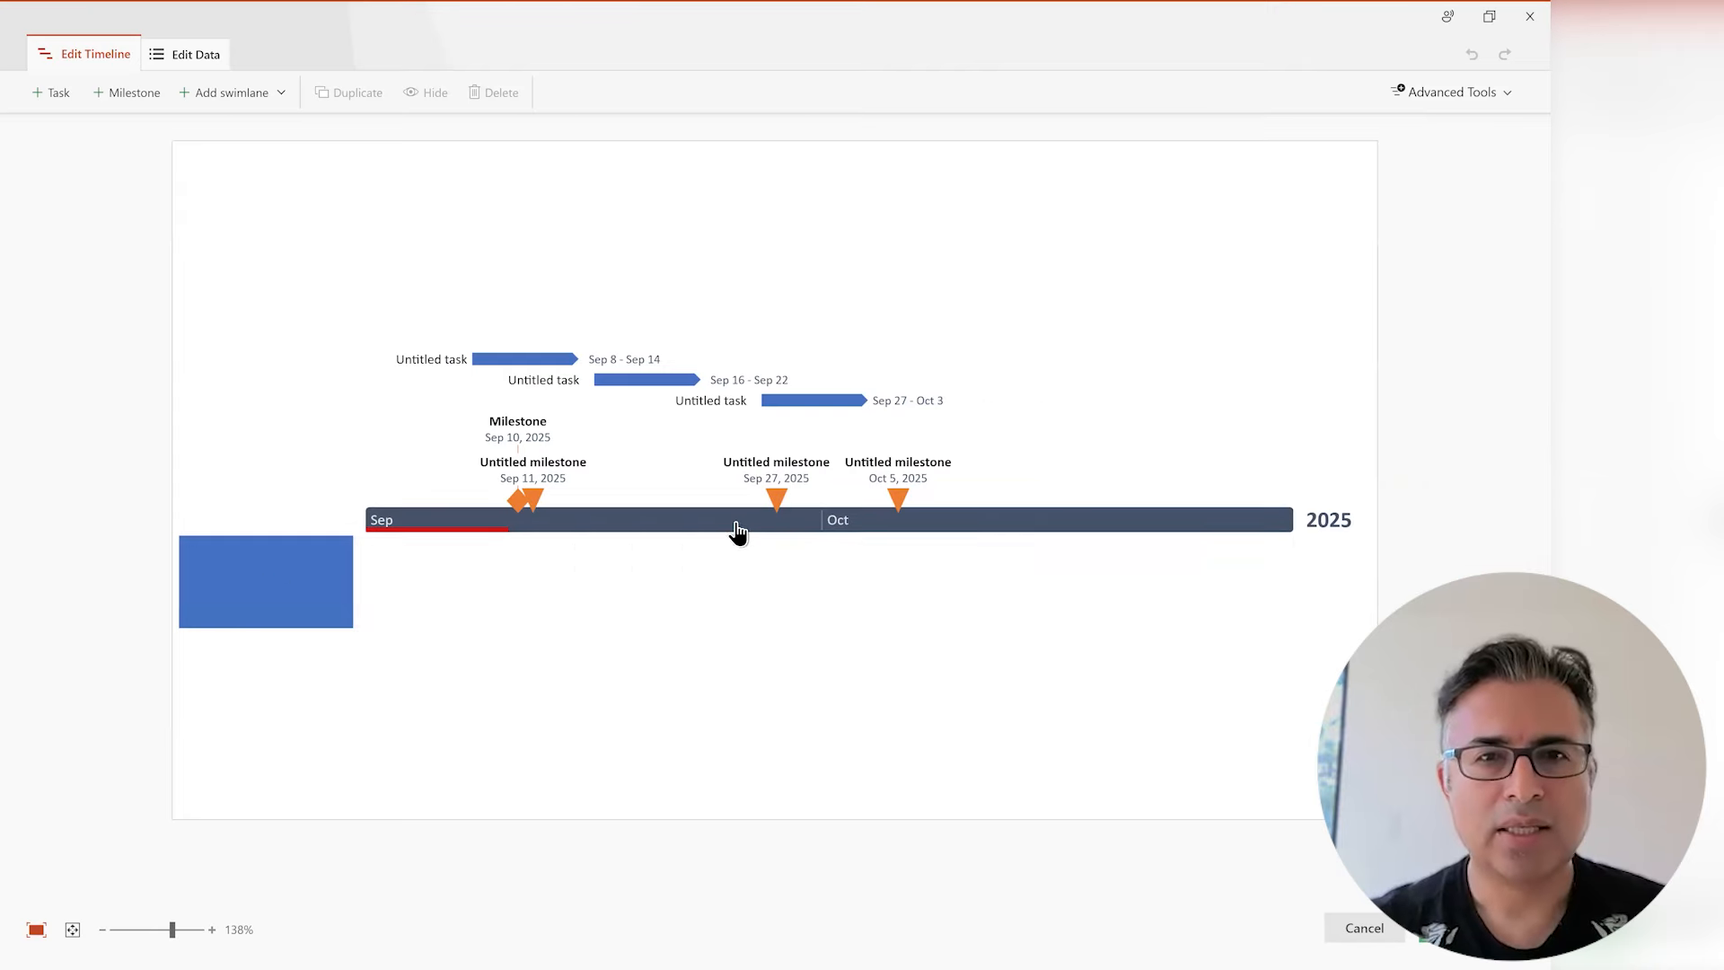
{"action": "left_click_drag", "start_coordinate": [732, 524], "coordinate": [492, 401]}
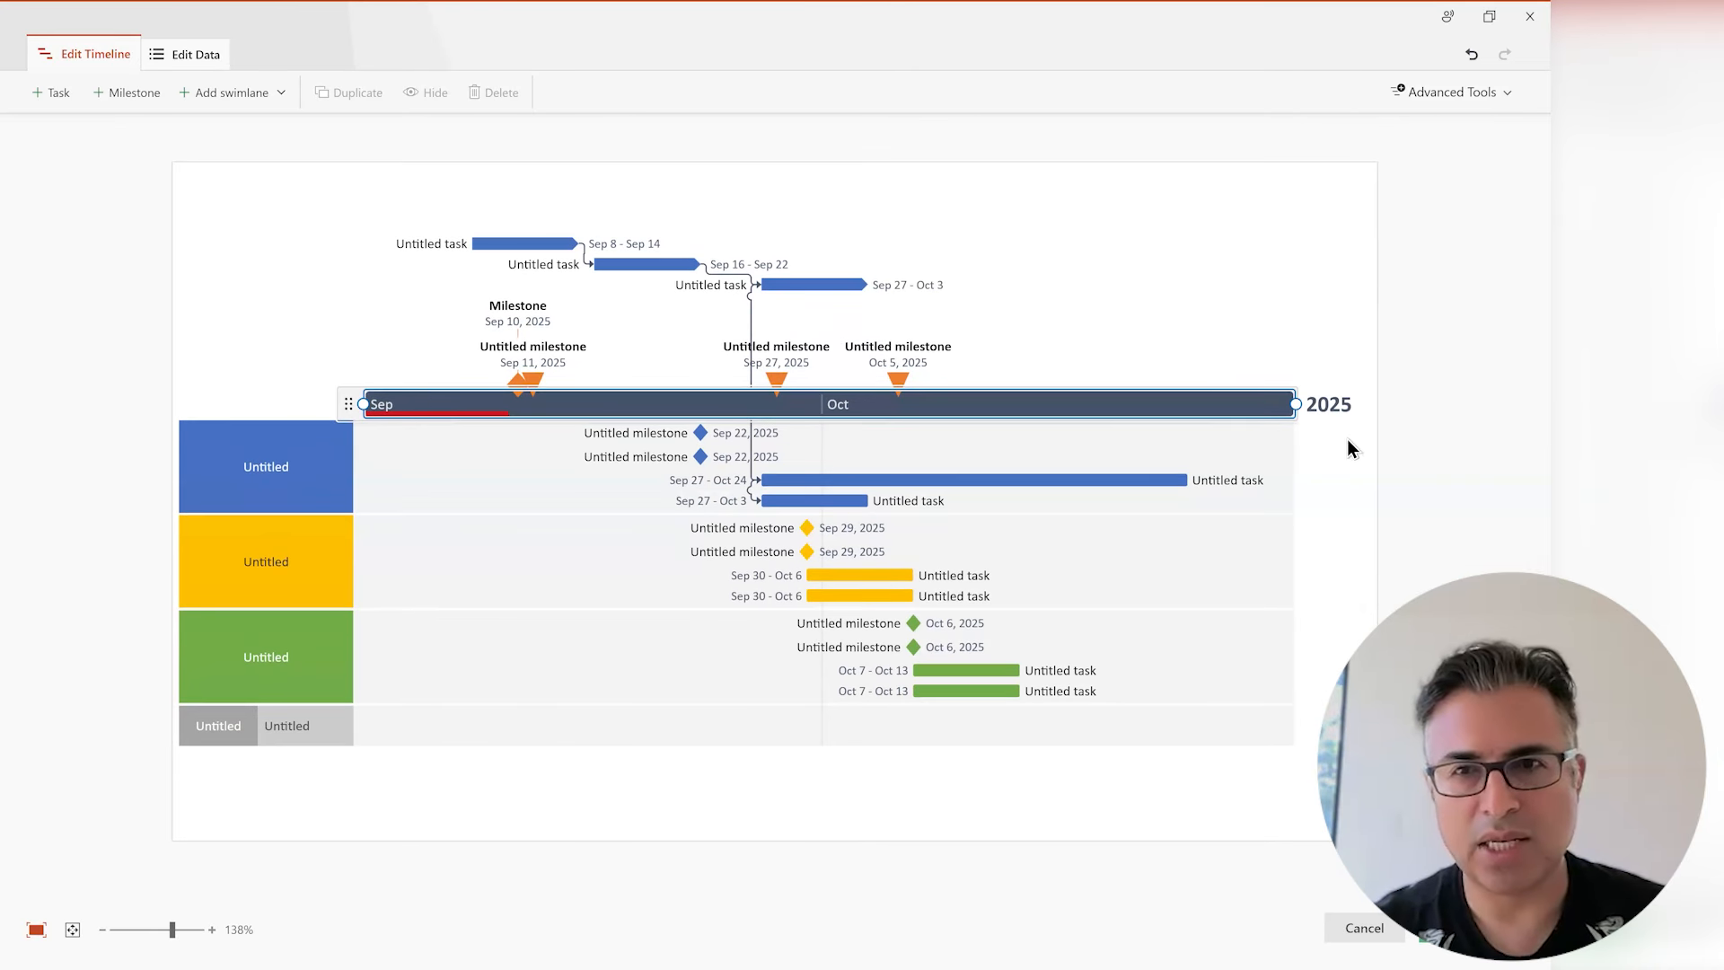
{"action": "left_click", "coordinate": [1465, 928]}
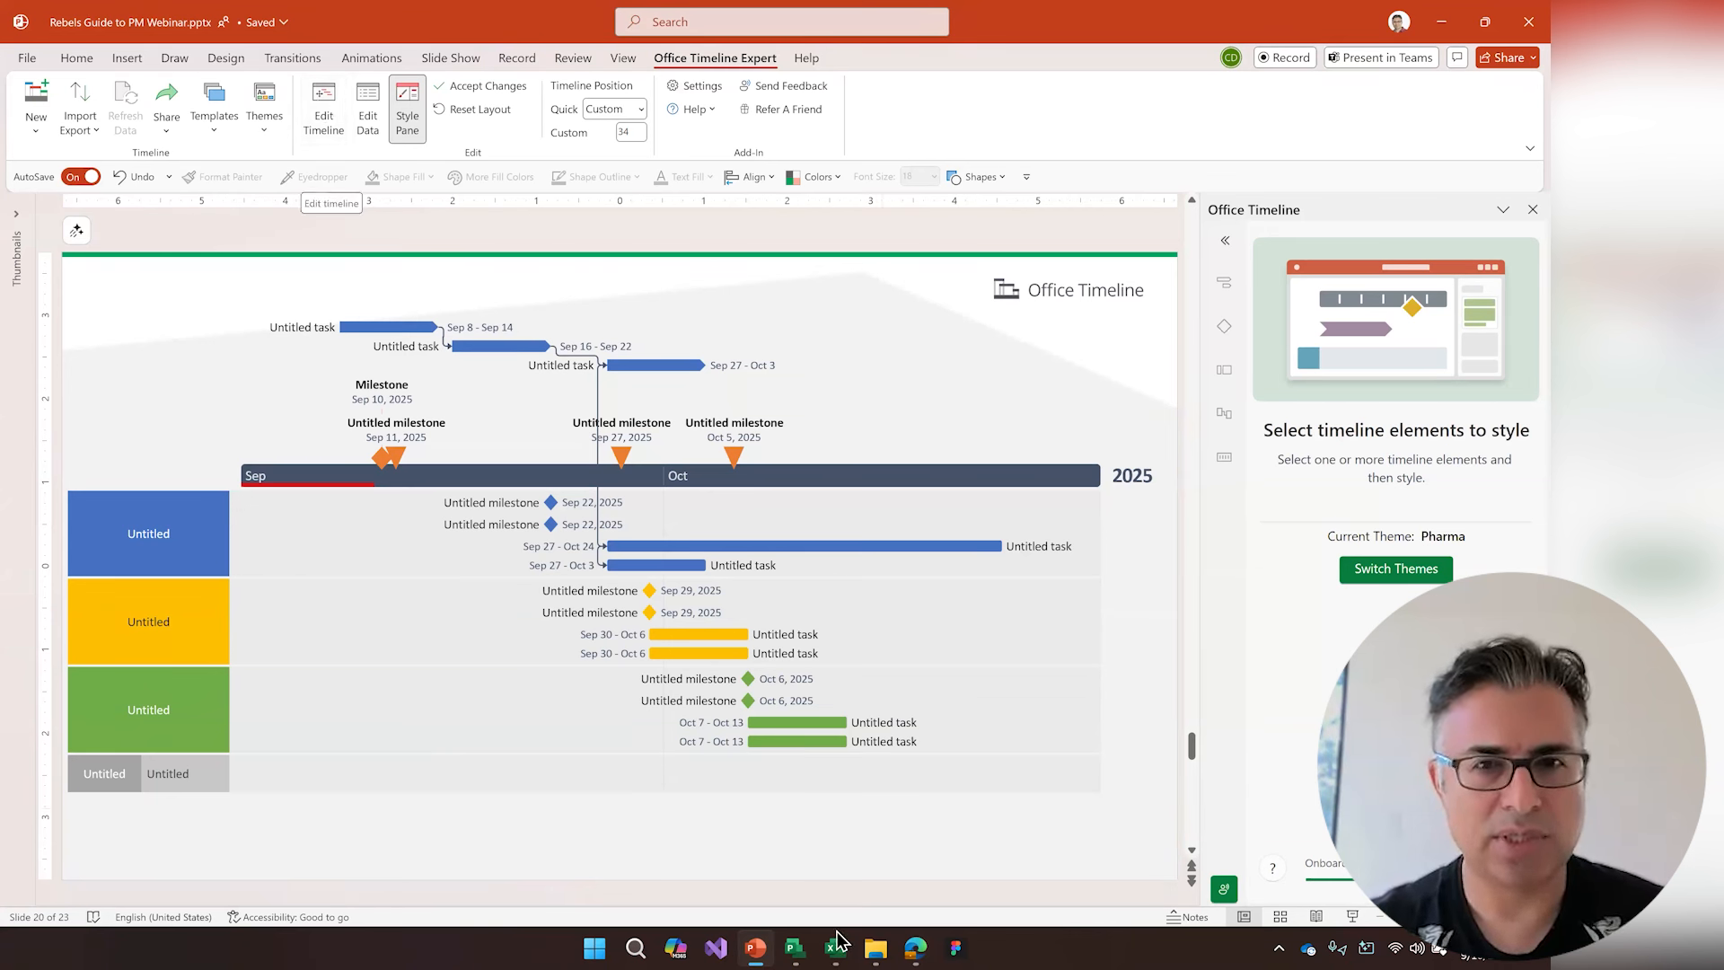
- Copy cells A1:D19 from the Product Development Plan's Project Data (Swimlanes) sheet, then return to PowerPoint
{"action": "mouse_move", "coordinate": [835, 941]}
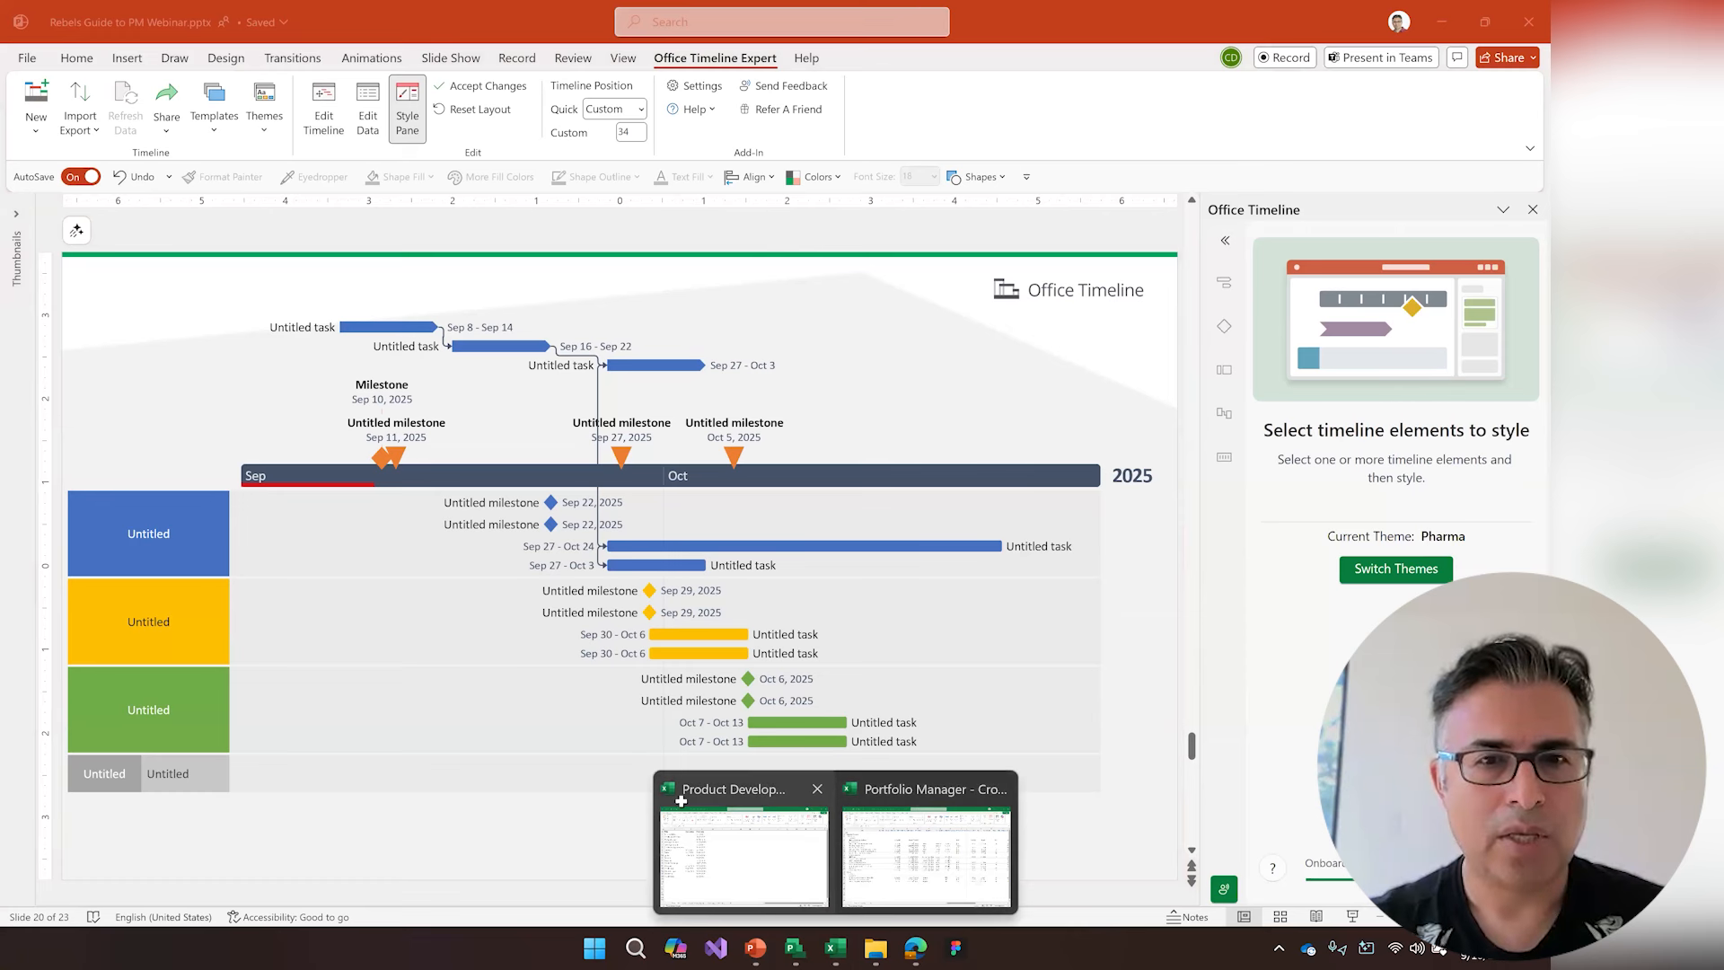
{"action": "left_click", "coordinate": [765, 863]}
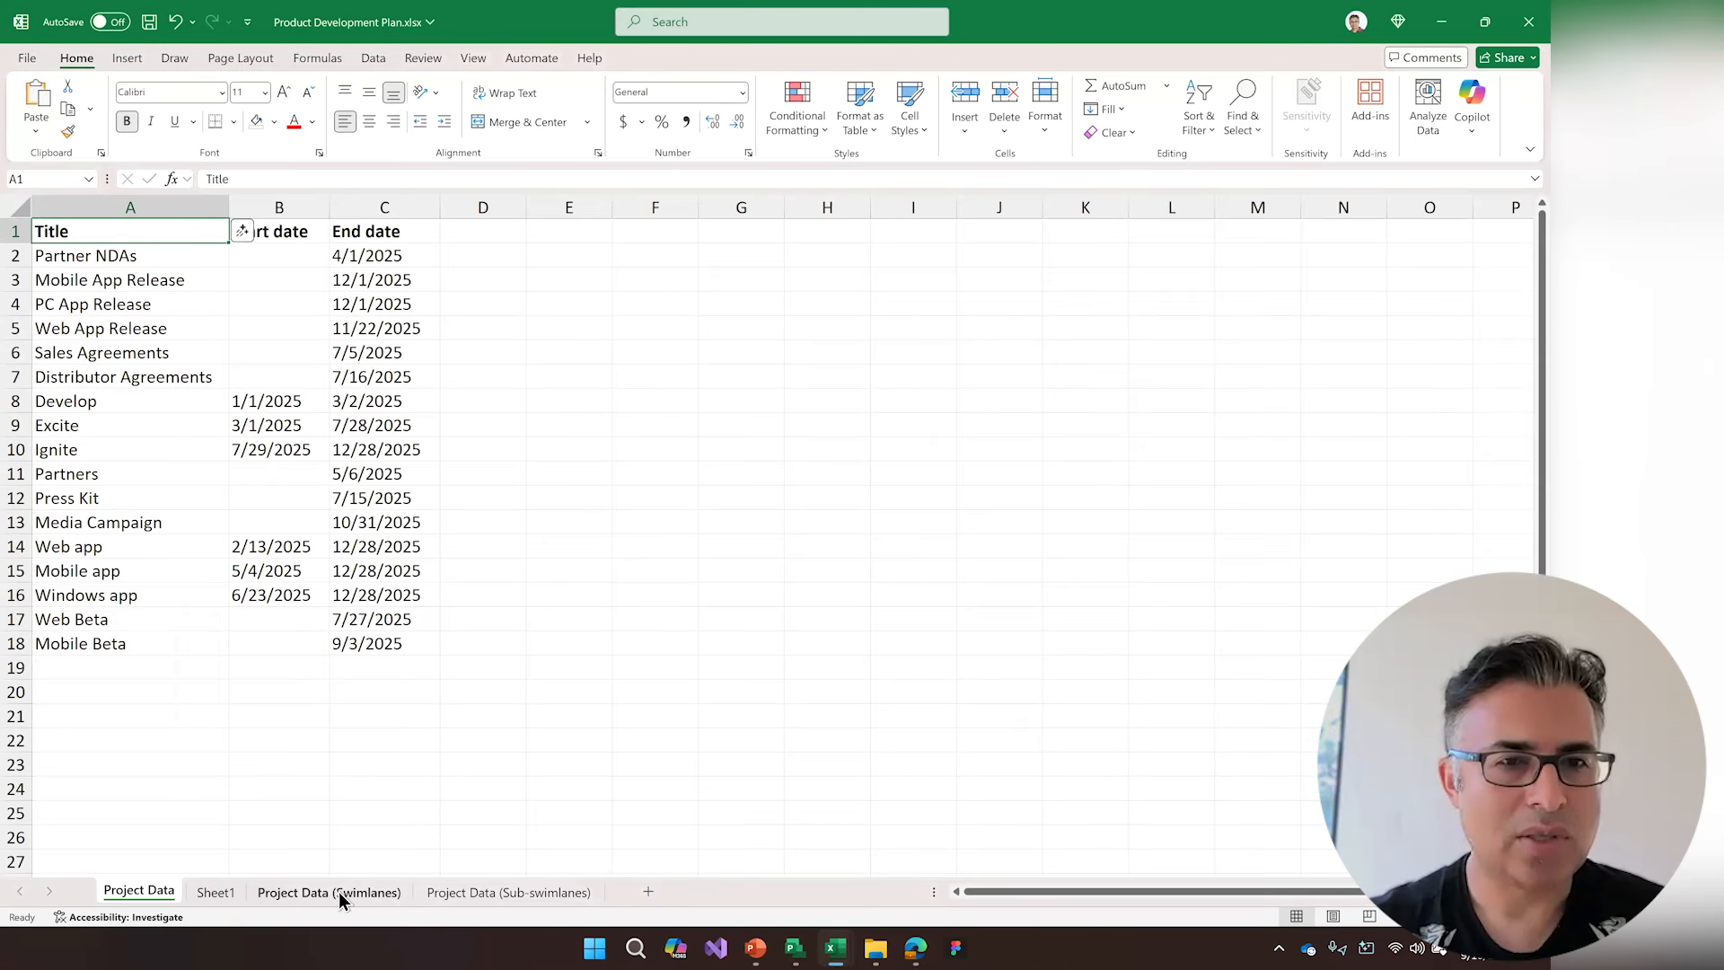
{"action": "left_click", "coordinate": [380, 893]}
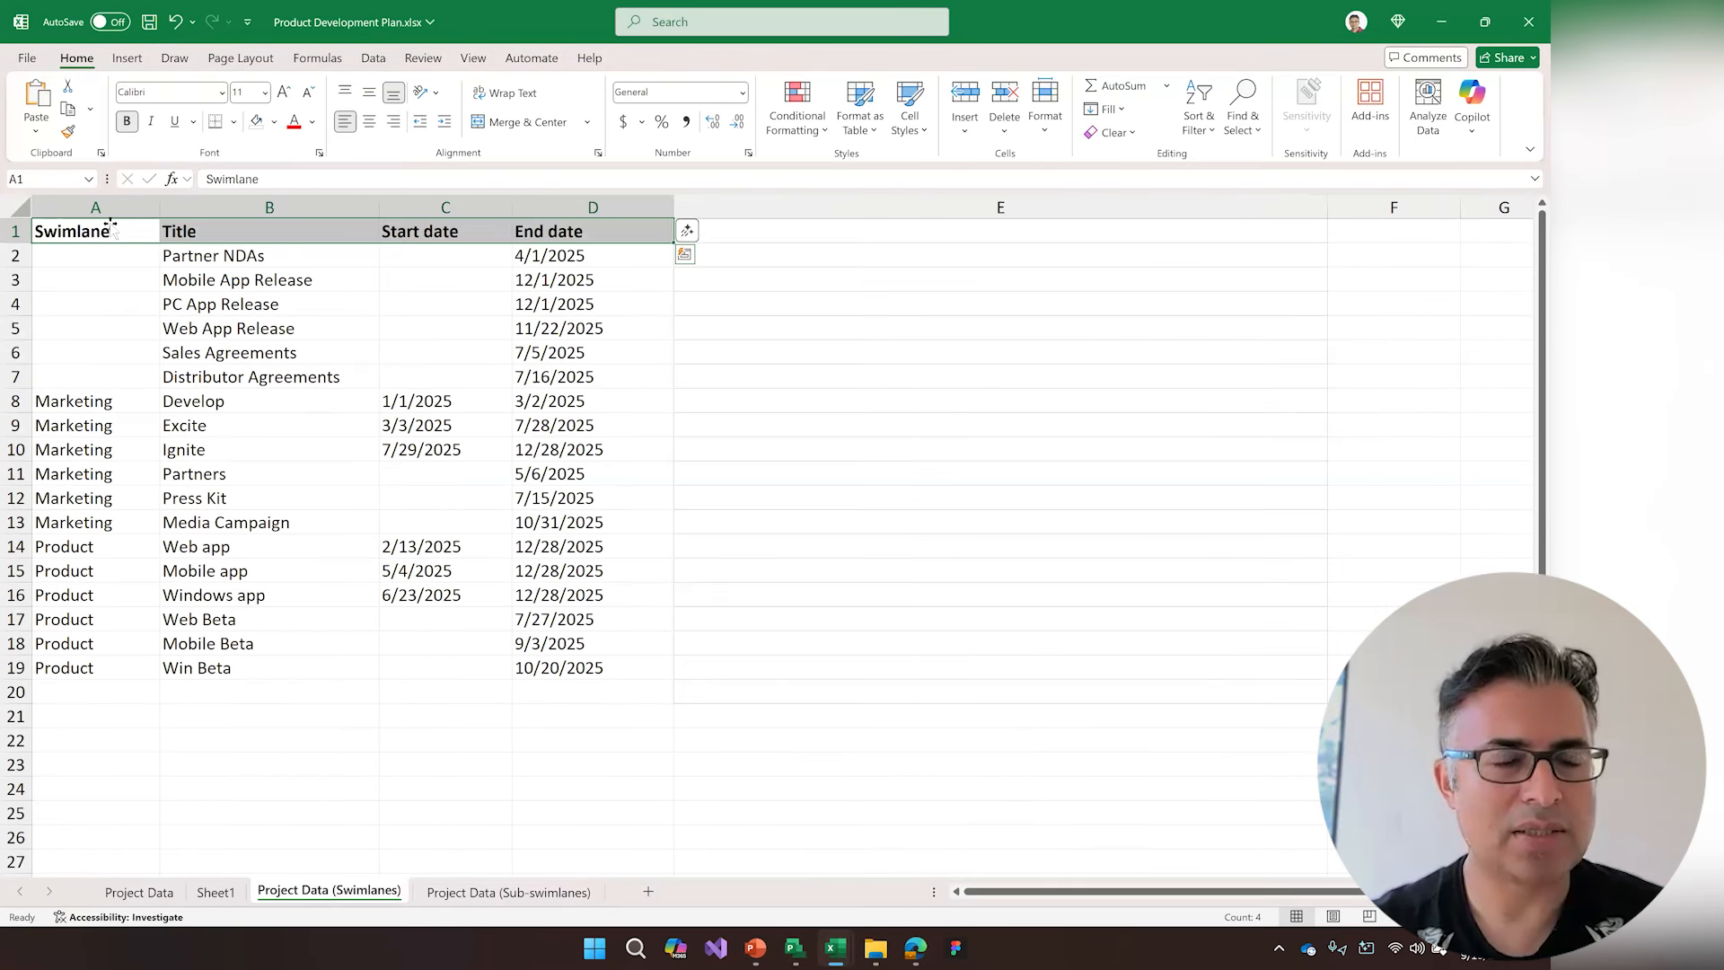
{"action": "left_click_drag", "start_coordinate": [104, 224], "coordinate": [566, 662]}
{"action": "key", "text": "ctrl+c"}
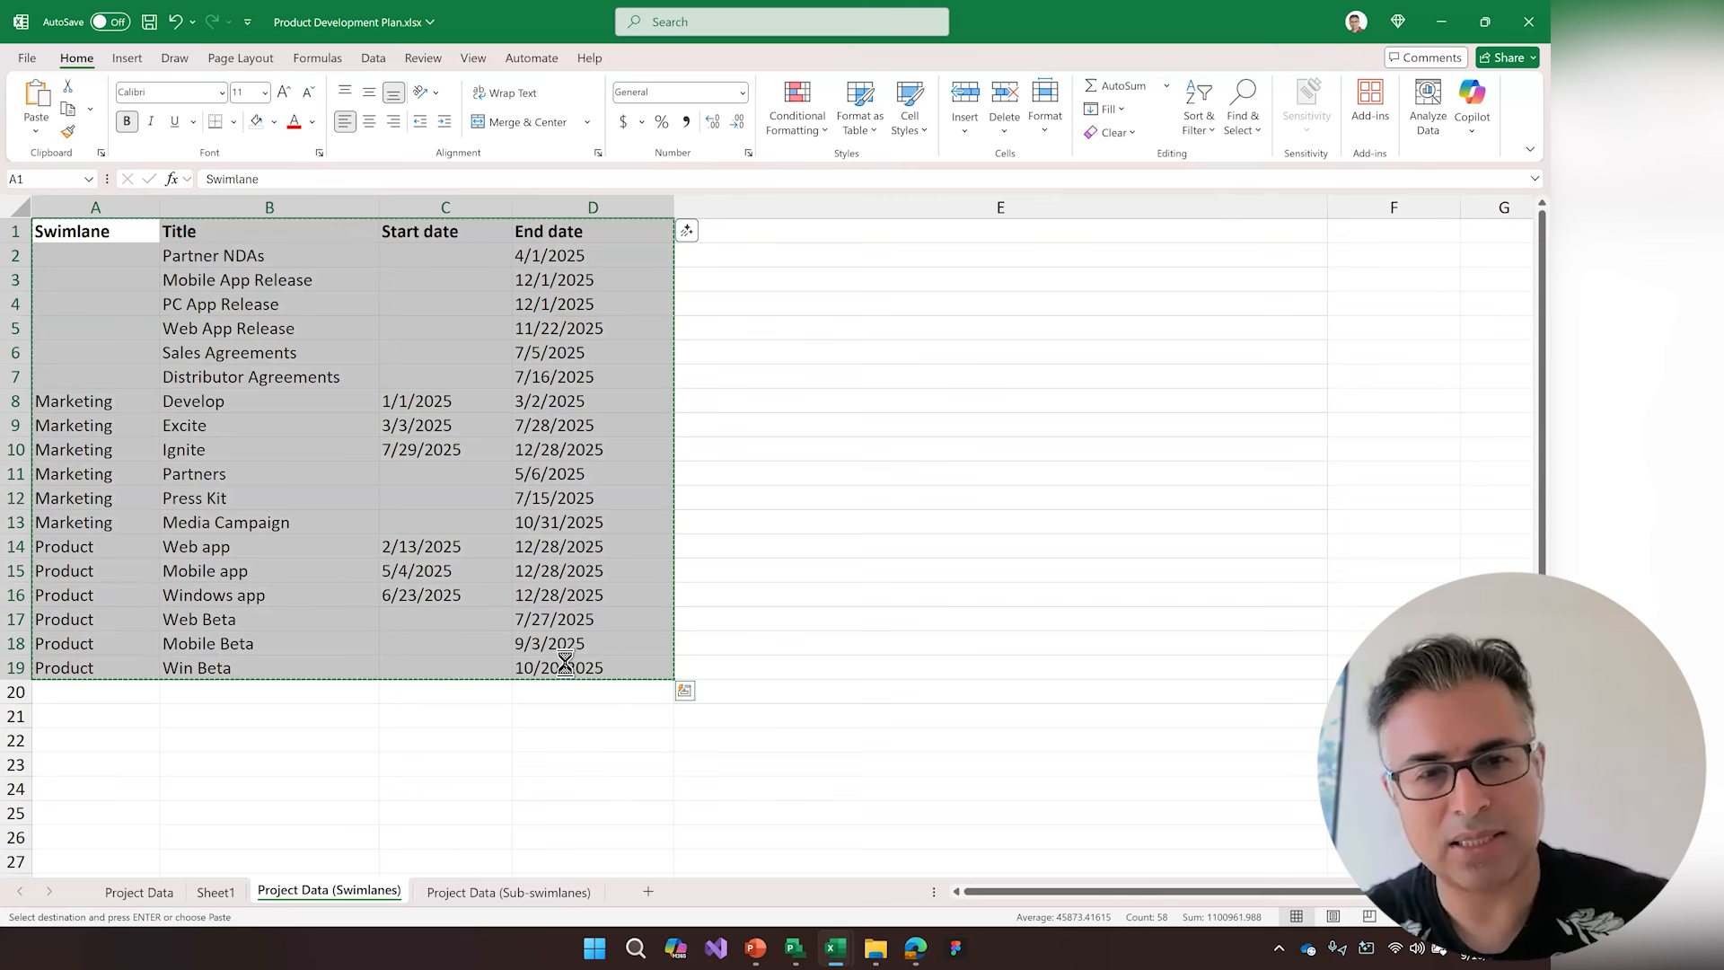
{"action": "mouse_move", "coordinate": [800, 942]}
{"action": "left_click", "coordinate": [754, 944]}
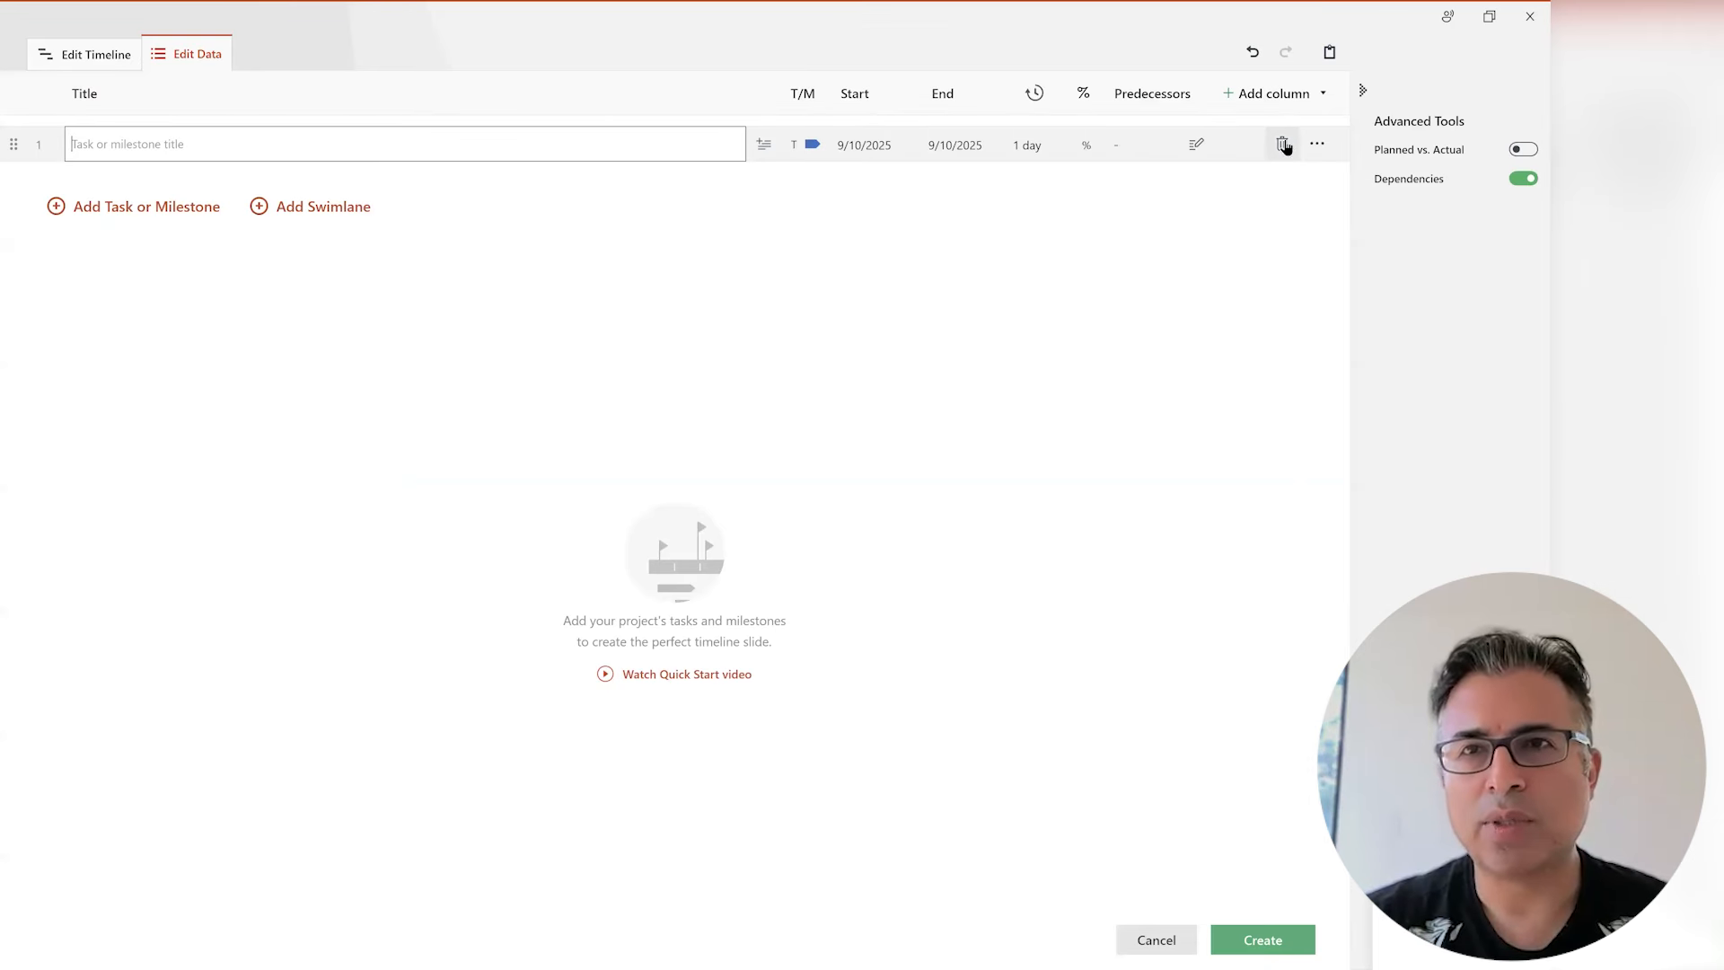
- Replace the empty grid row with the pasted Excel rows and view the resulting timeline
{"action": "left_click", "coordinate": [1281, 145]}
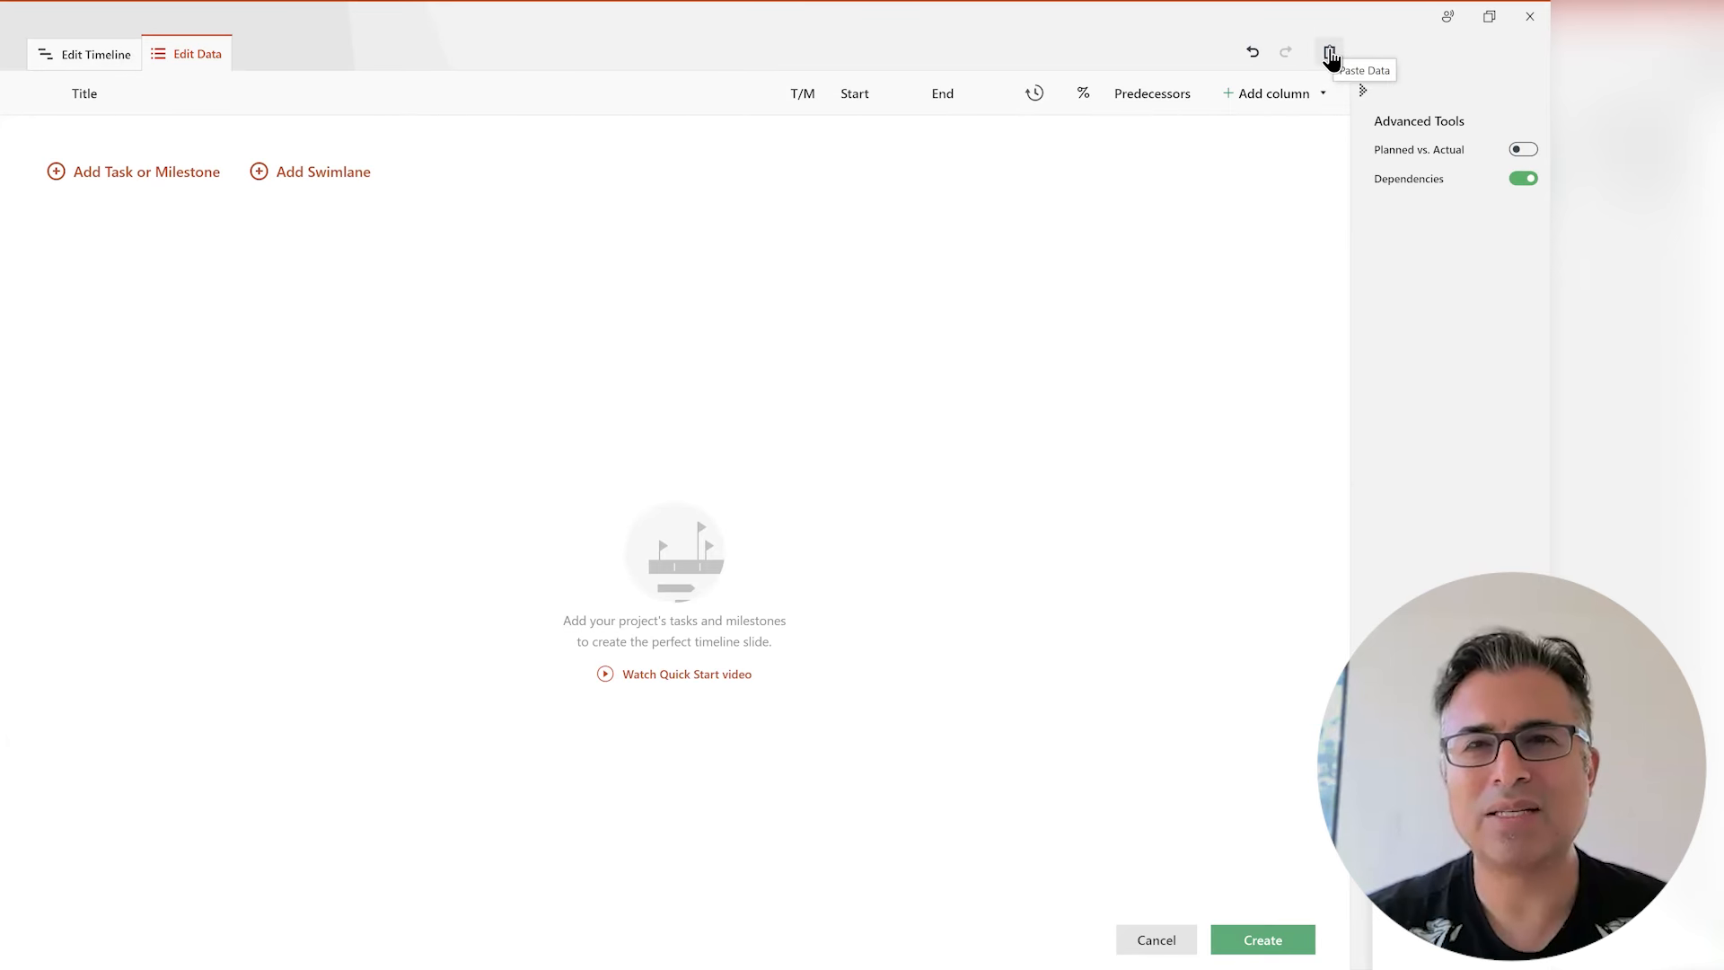
{"action": "left_click", "coordinate": [1329, 54]}
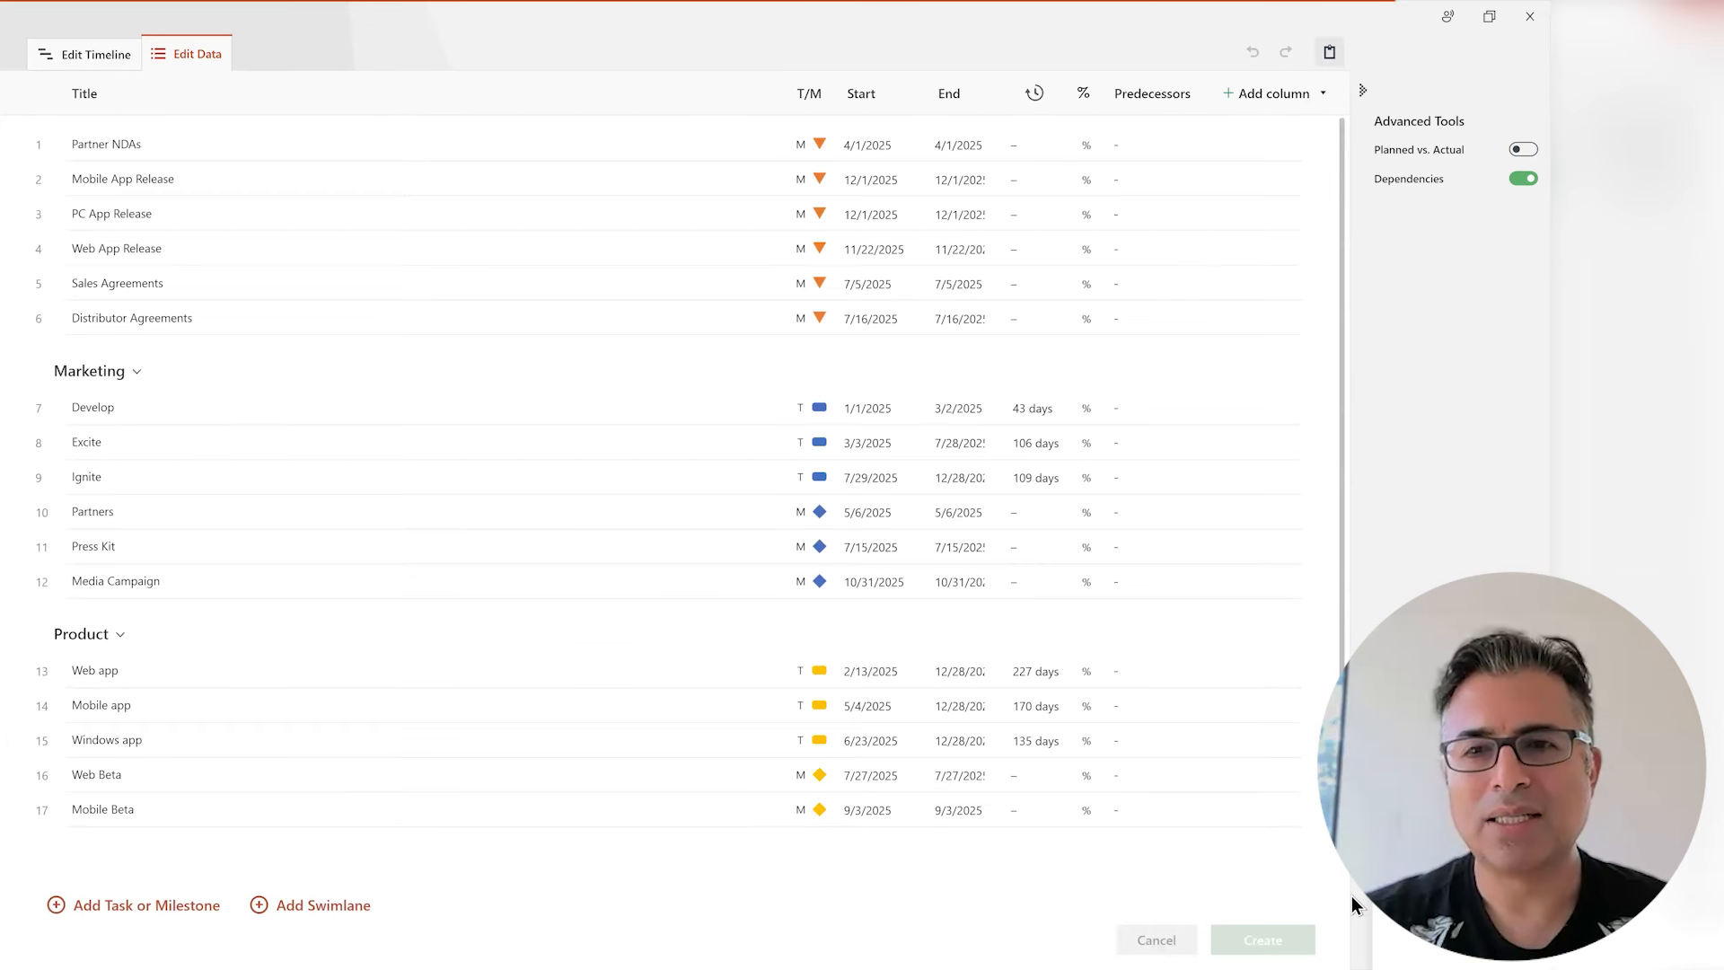
{"action": "left_click", "coordinate": [84, 54]}
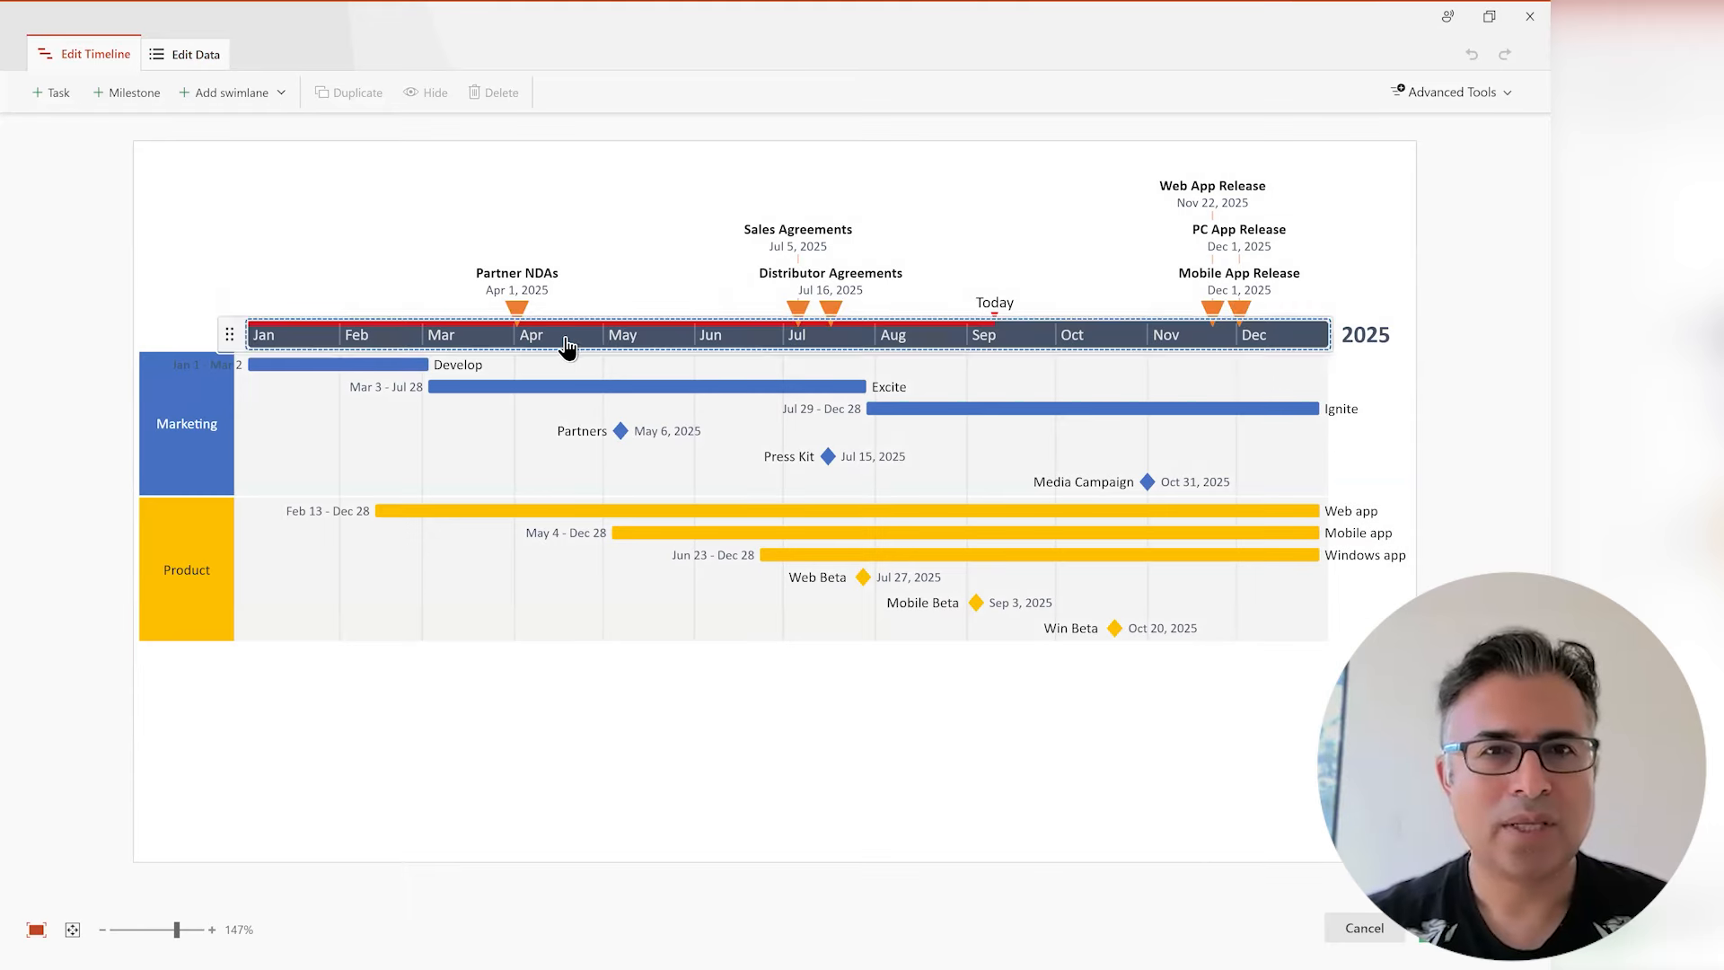
- Shift the timeline down, reposition the Web Beta label, and put Win Beta on the Web Beta row
{"action": "left_click_drag", "start_coordinate": [594, 329], "coordinate": [584, 374]}
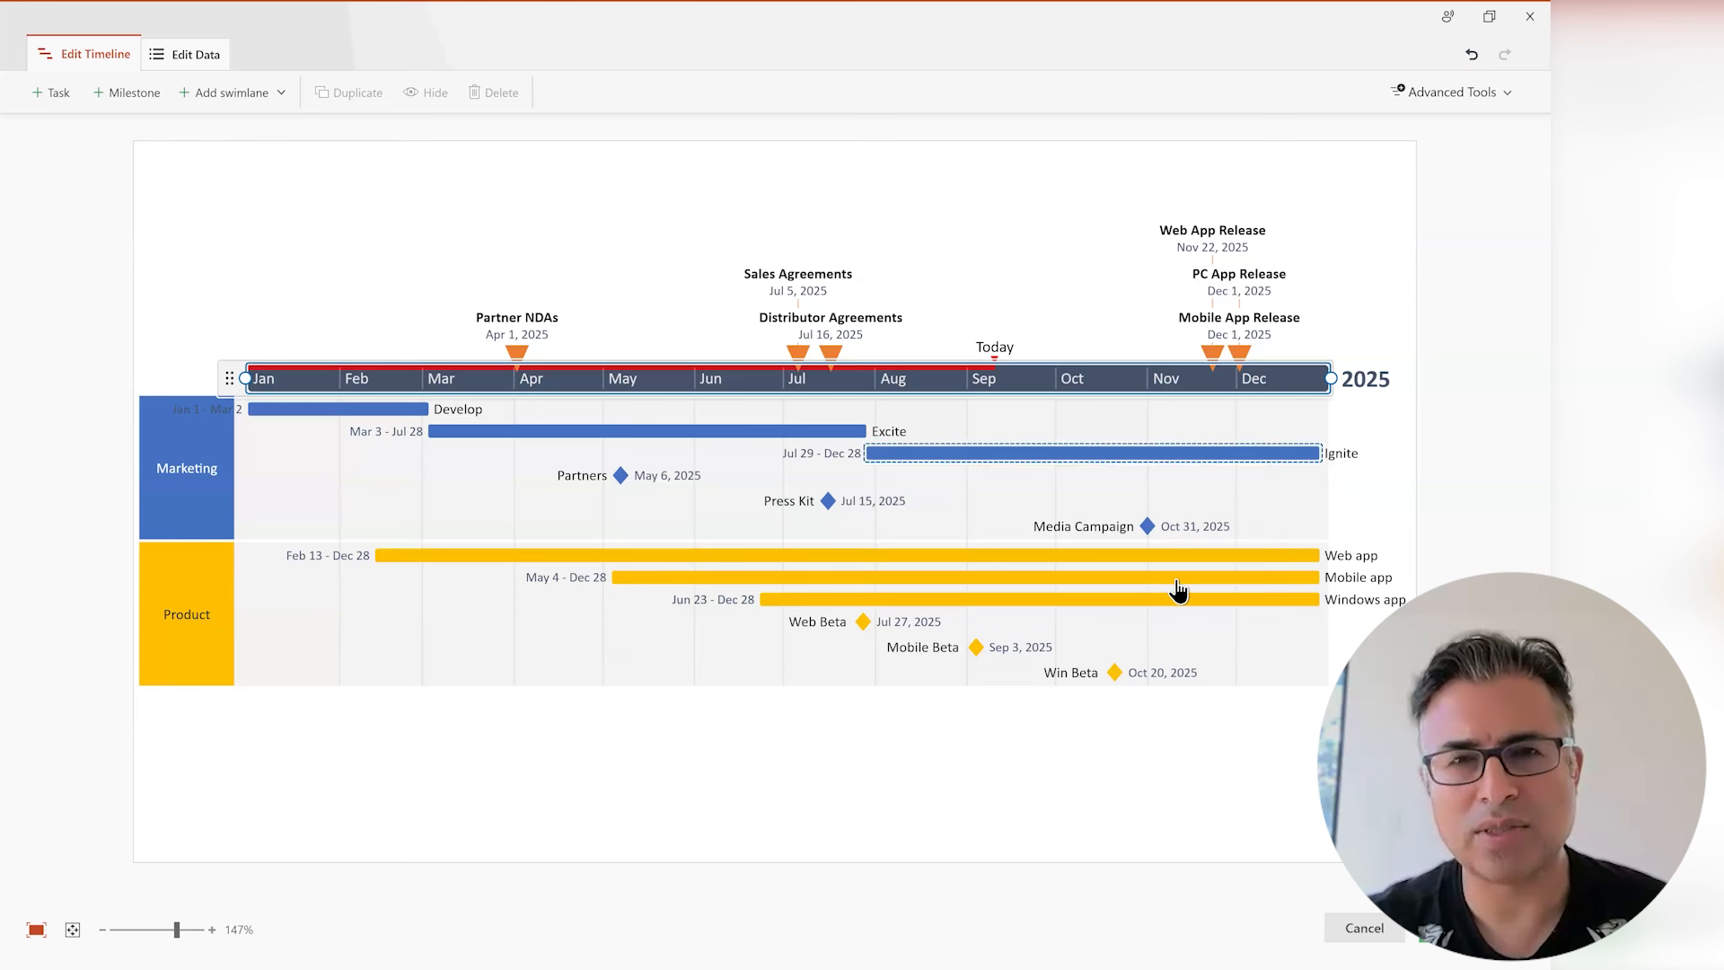
{"action": "left_click_drag", "start_coordinate": [864, 622], "coordinate": [977, 636]}
{"action": "left_click_drag", "start_coordinate": [1078, 663], "coordinate": [1119, 687]}
{"action": "left_click_drag", "start_coordinate": [1114, 666], "coordinate": [1113, 628]}
{"action": "mouse_move", "coordinate": [1148, 526]}
{"action": "left_mouse_down"}
{"action": "mouse_move", "coordinate": [1143, 485]}
{"action": "mouse_move", "coordinate": [1145, 500]}
{"action": "left_mouse_up"}
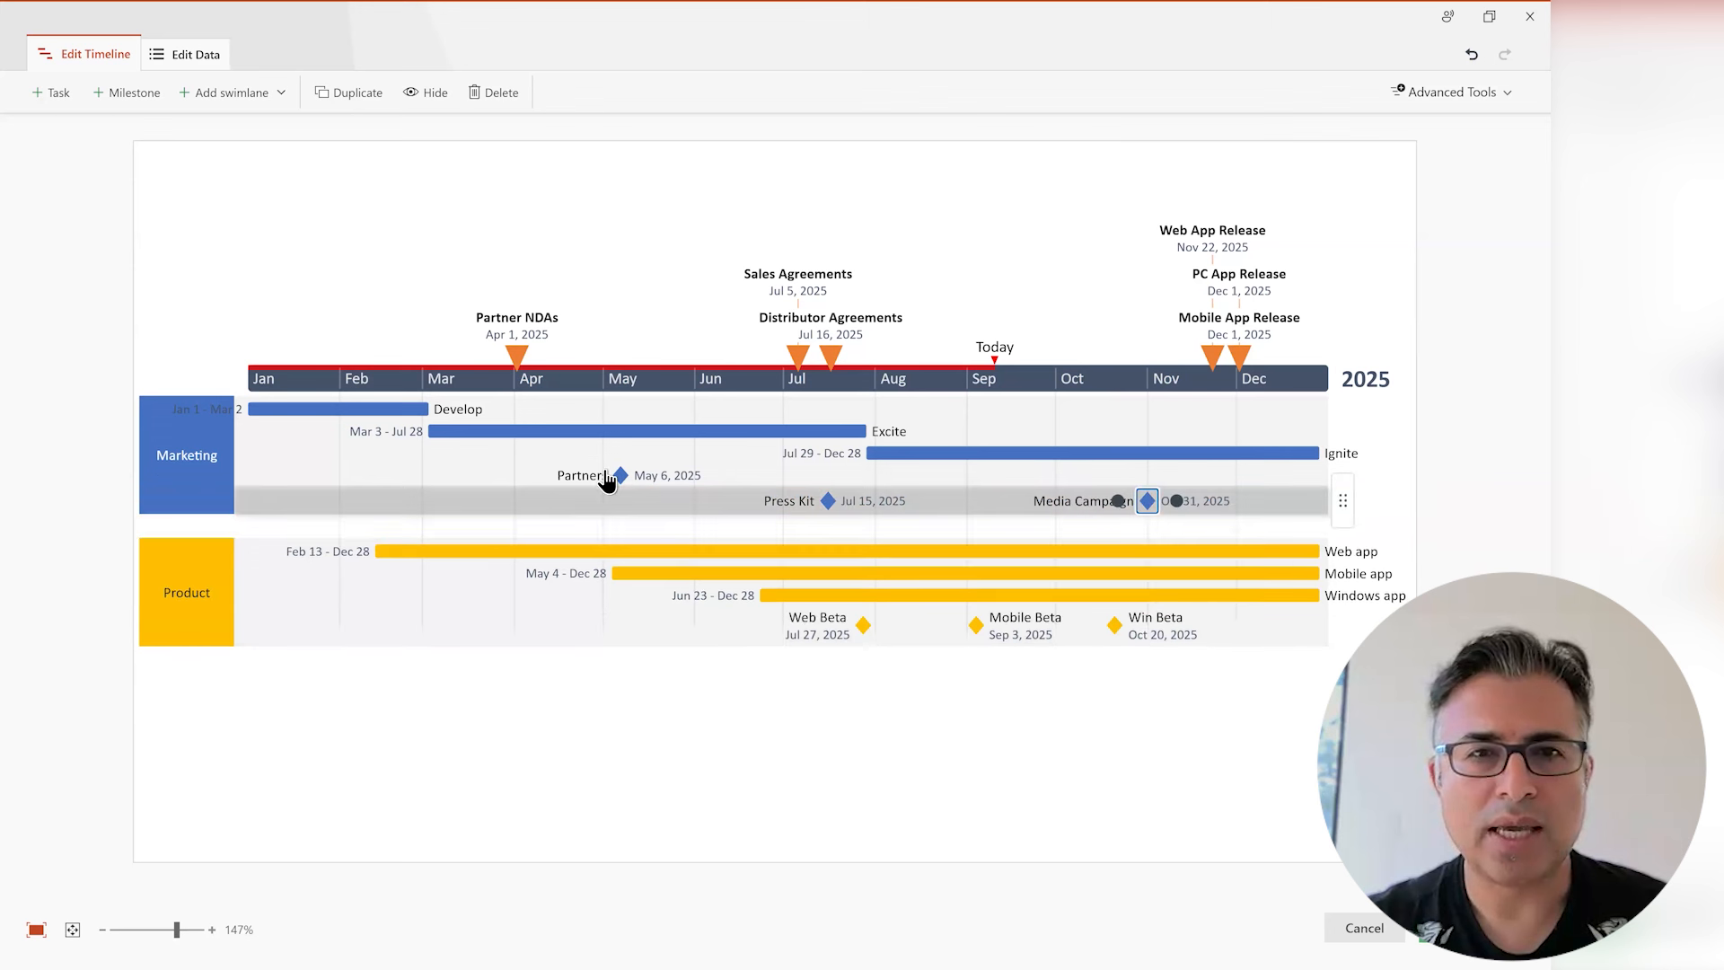
- Move Sales Agreements onto the Web app row, Excite up to share a row, and Ignite's title above its bar
{"action": "left_click_drag", "start_coordinate": [805, 364], "coordinate": [798, 551]}
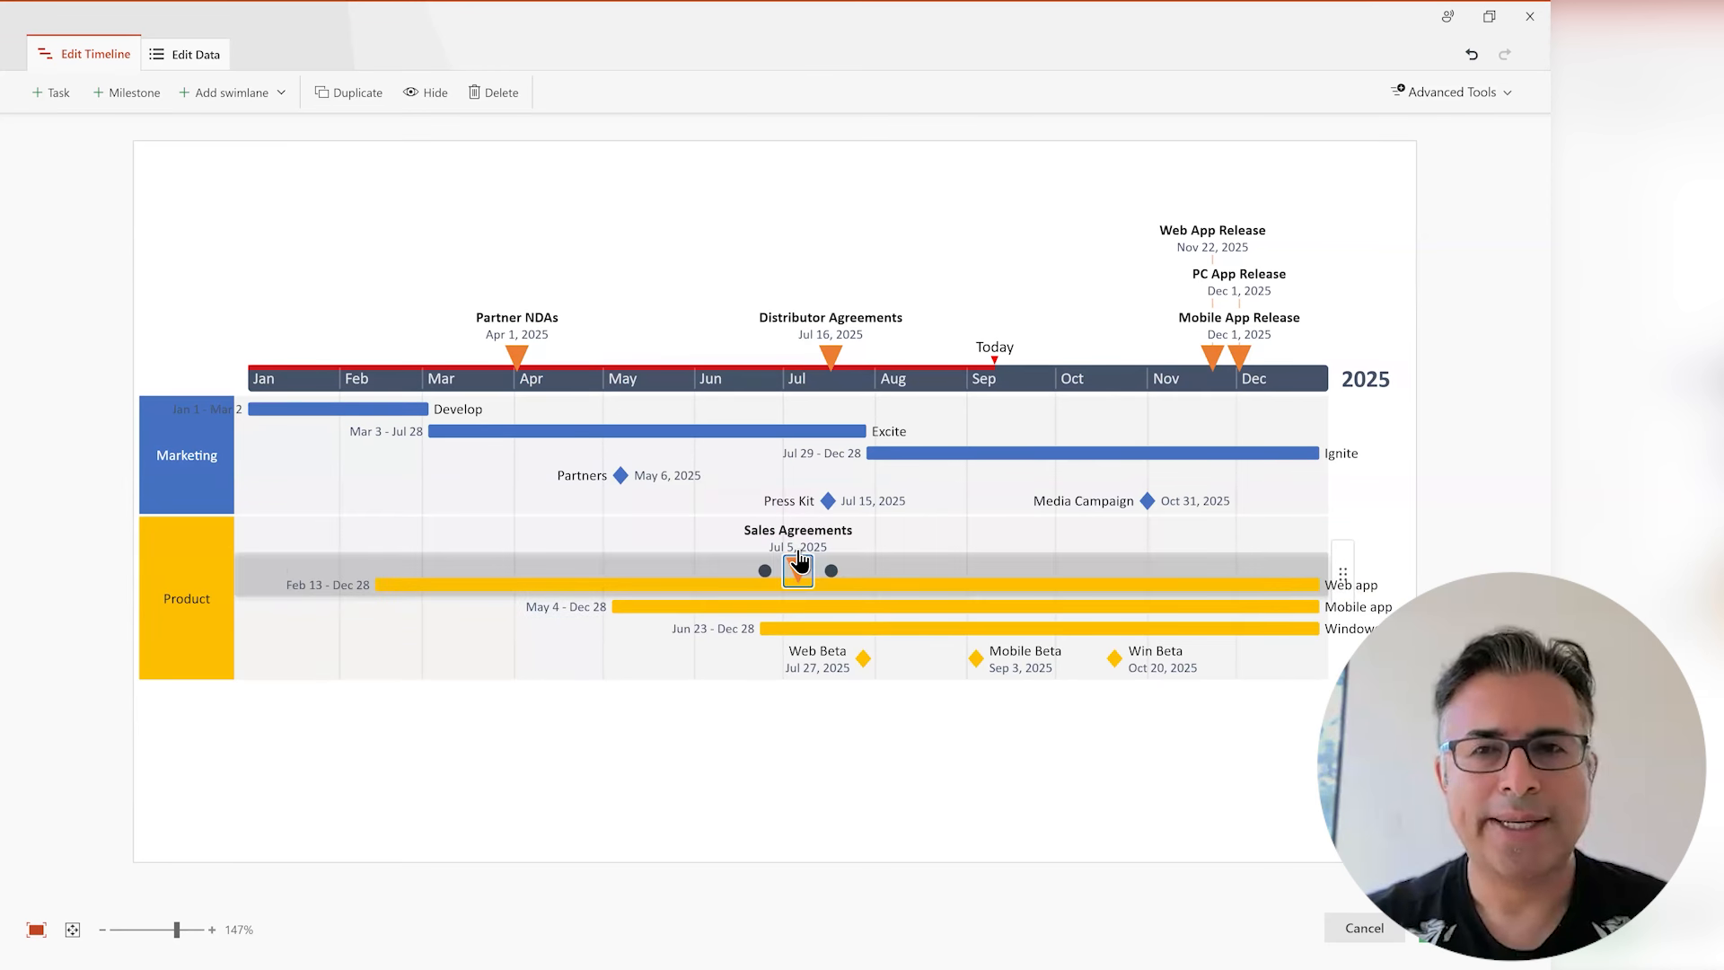
{"action": "mouse_move", "coordinate": [876, 438]}
{"action": "left_mouse_down"}
{"action": "mouse_move", "coordinate": [811, 412]}
{"action": "mouse_move", "coordinate": [905, 494]}
{"action": "mouse_move", "coordinate": [885, 476]}
{"action": "mouse_move", "coordinate": [903, 449]}
{"action": "left_mouse_up"}
{"action": "left_click_drag", "start_coordinate": [1336, 457], "coordinate": [1012, 473]}
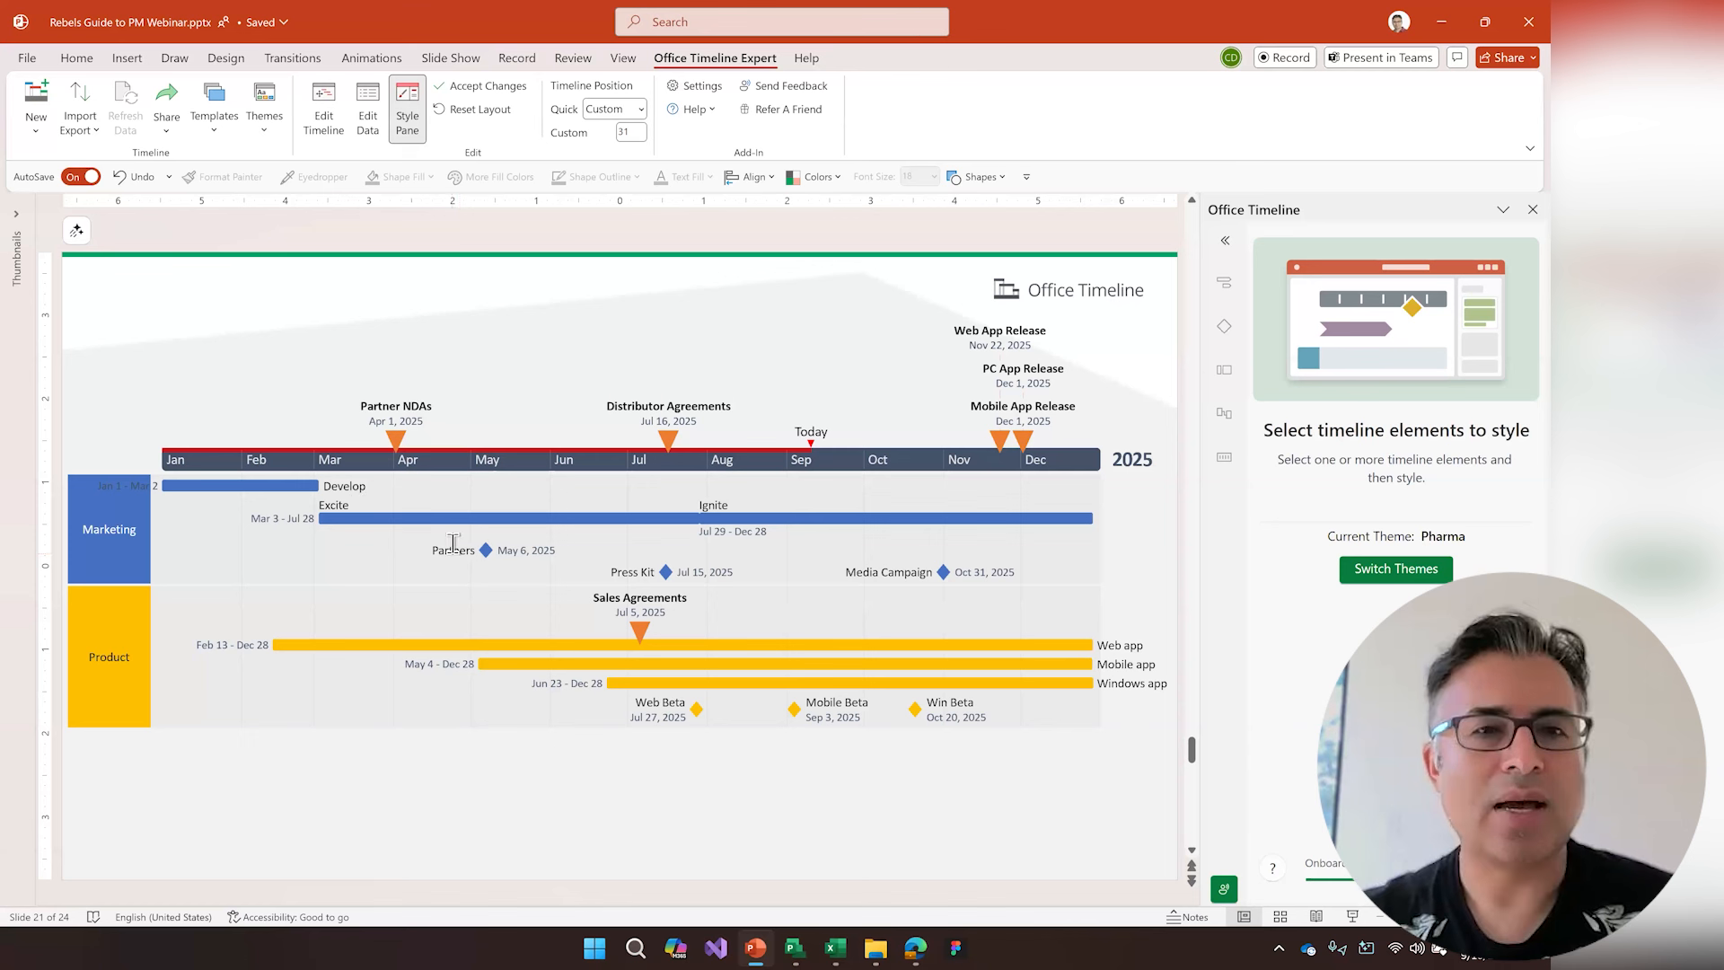
- Select the Ignite task and collapse its title and task shape settings in the Style Pane
{"action": "left_click", "coordinate": [395, 438]}
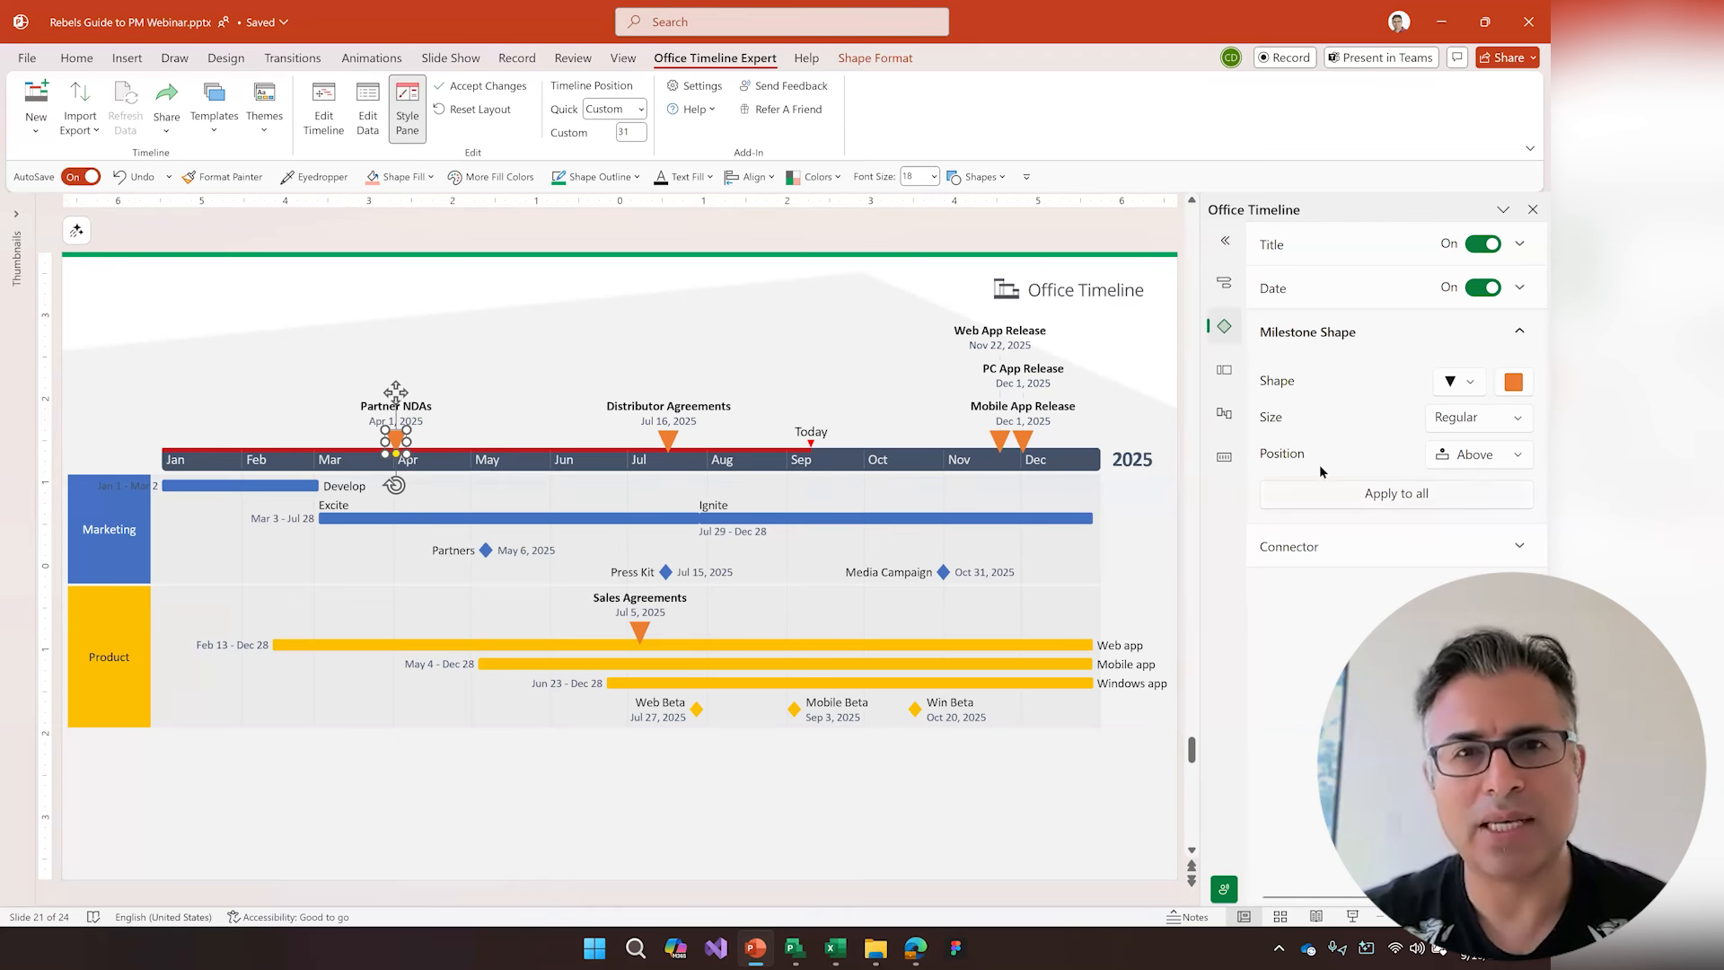
{"action": "left_click", "coordinate": [801, 514]}
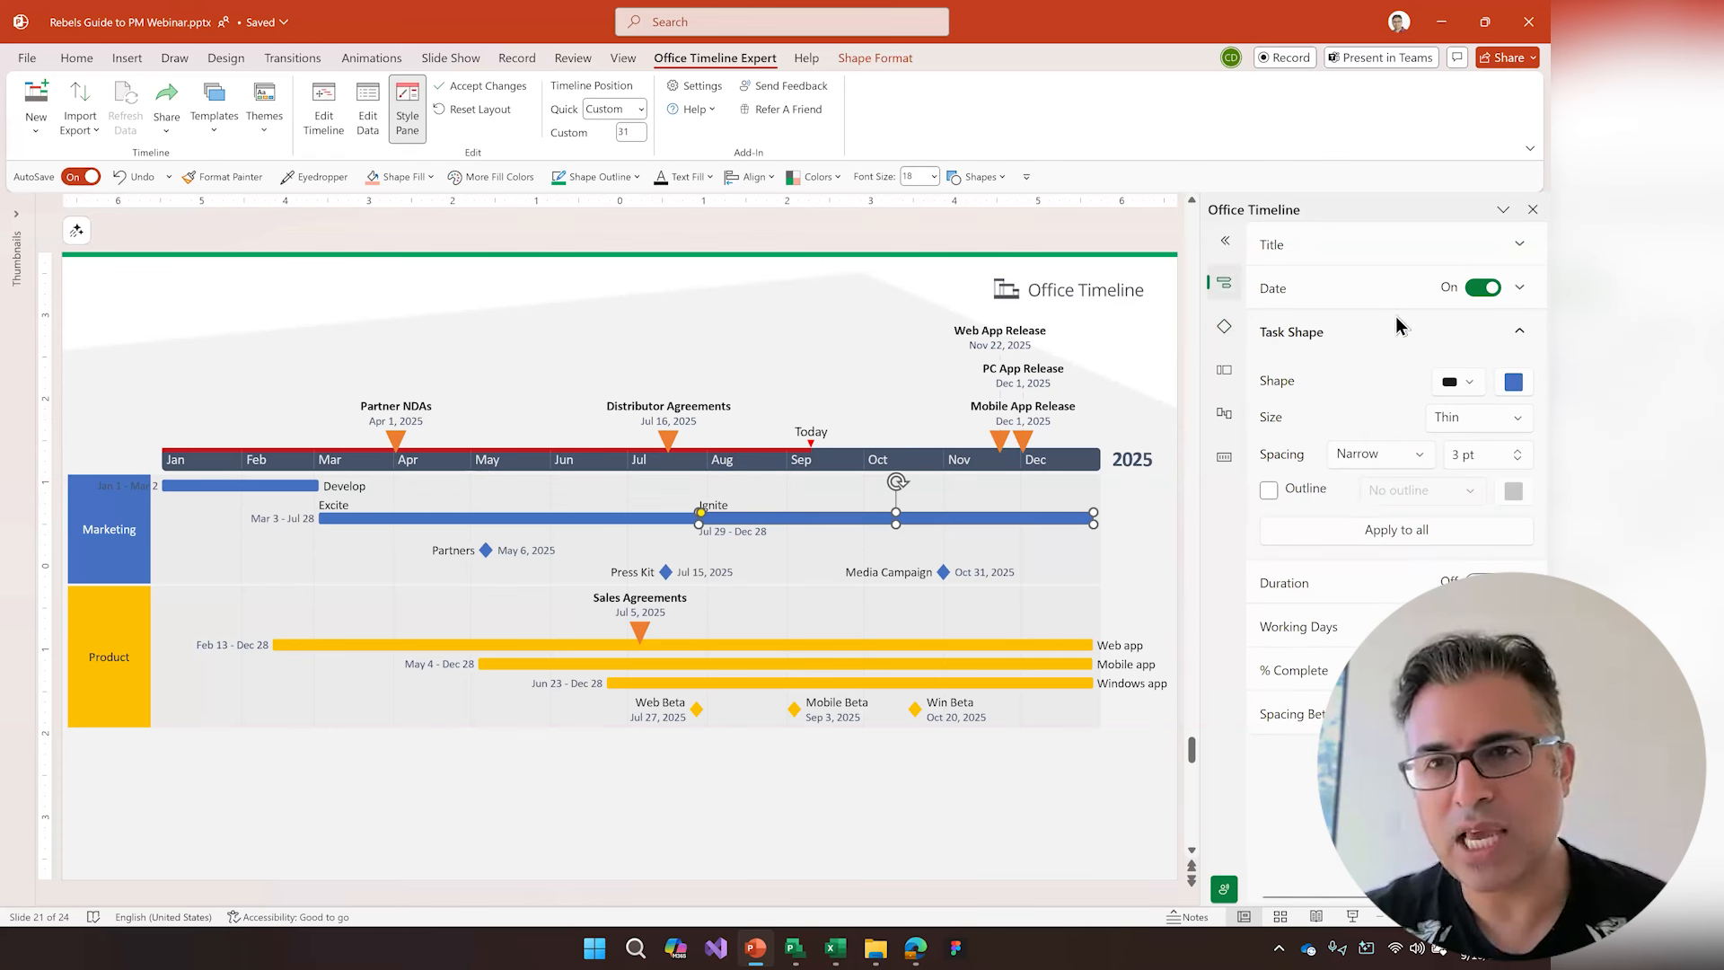
{"action": "left_click", "coordinate": [1327, 246]}
{"action": "left_click", "coordinate": [1327, 244]}
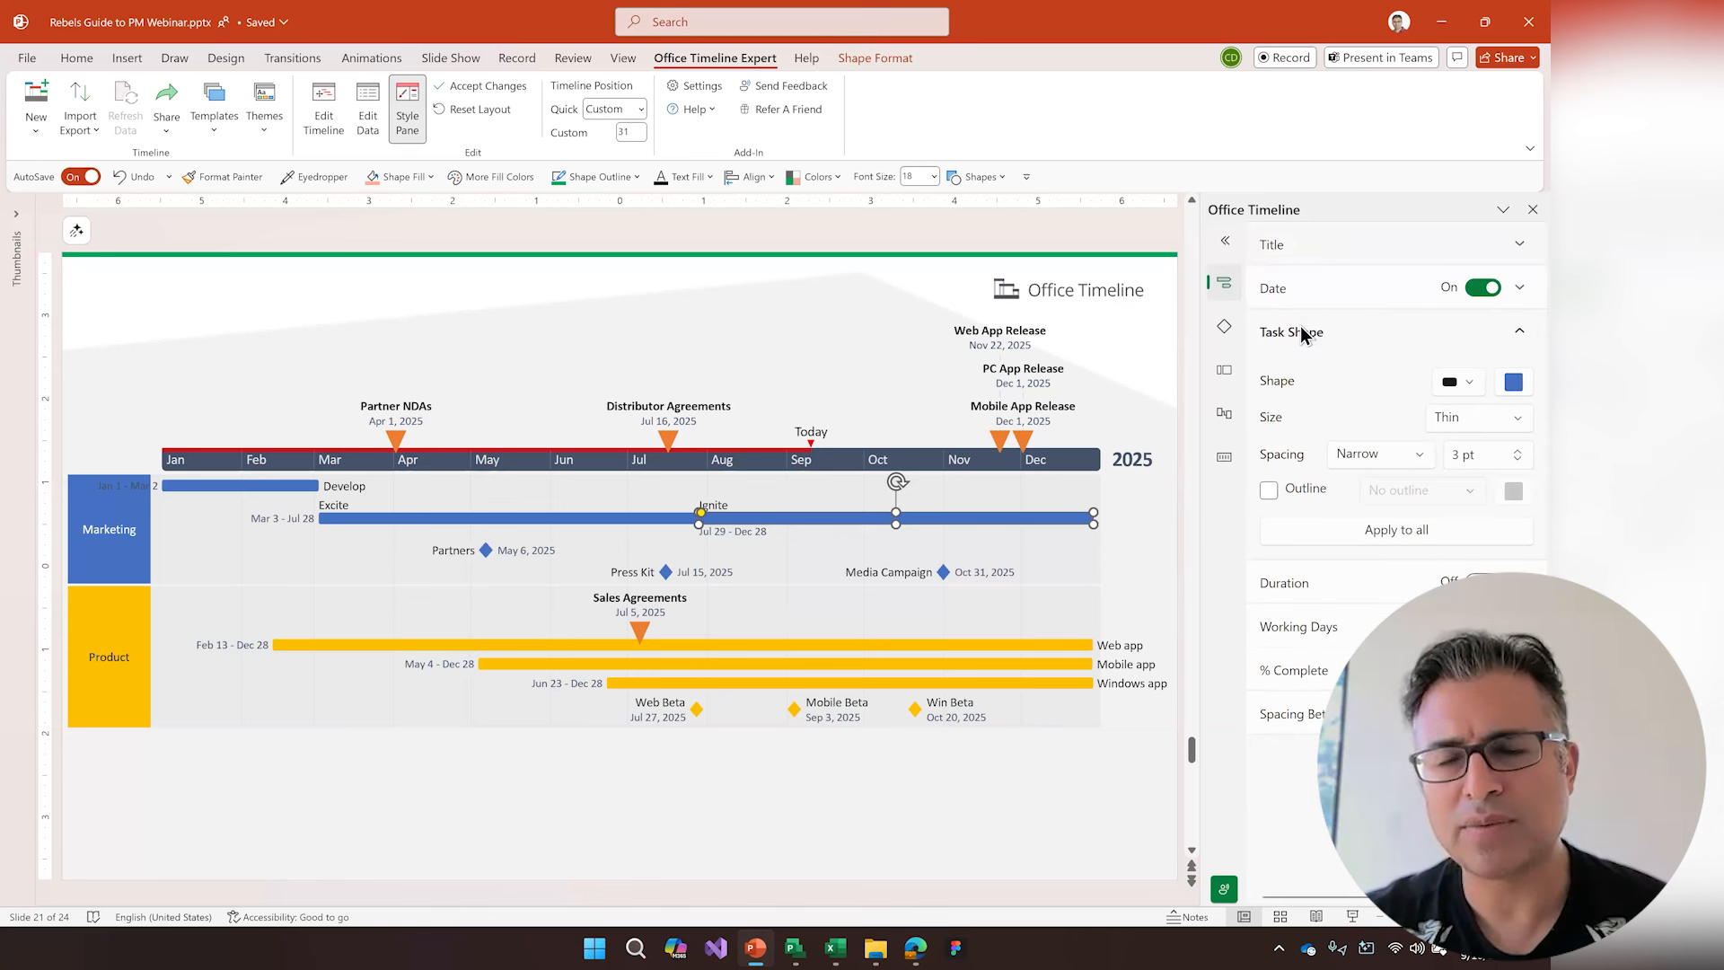
{"action": "left_click", "coordinate": [1334, 330]}
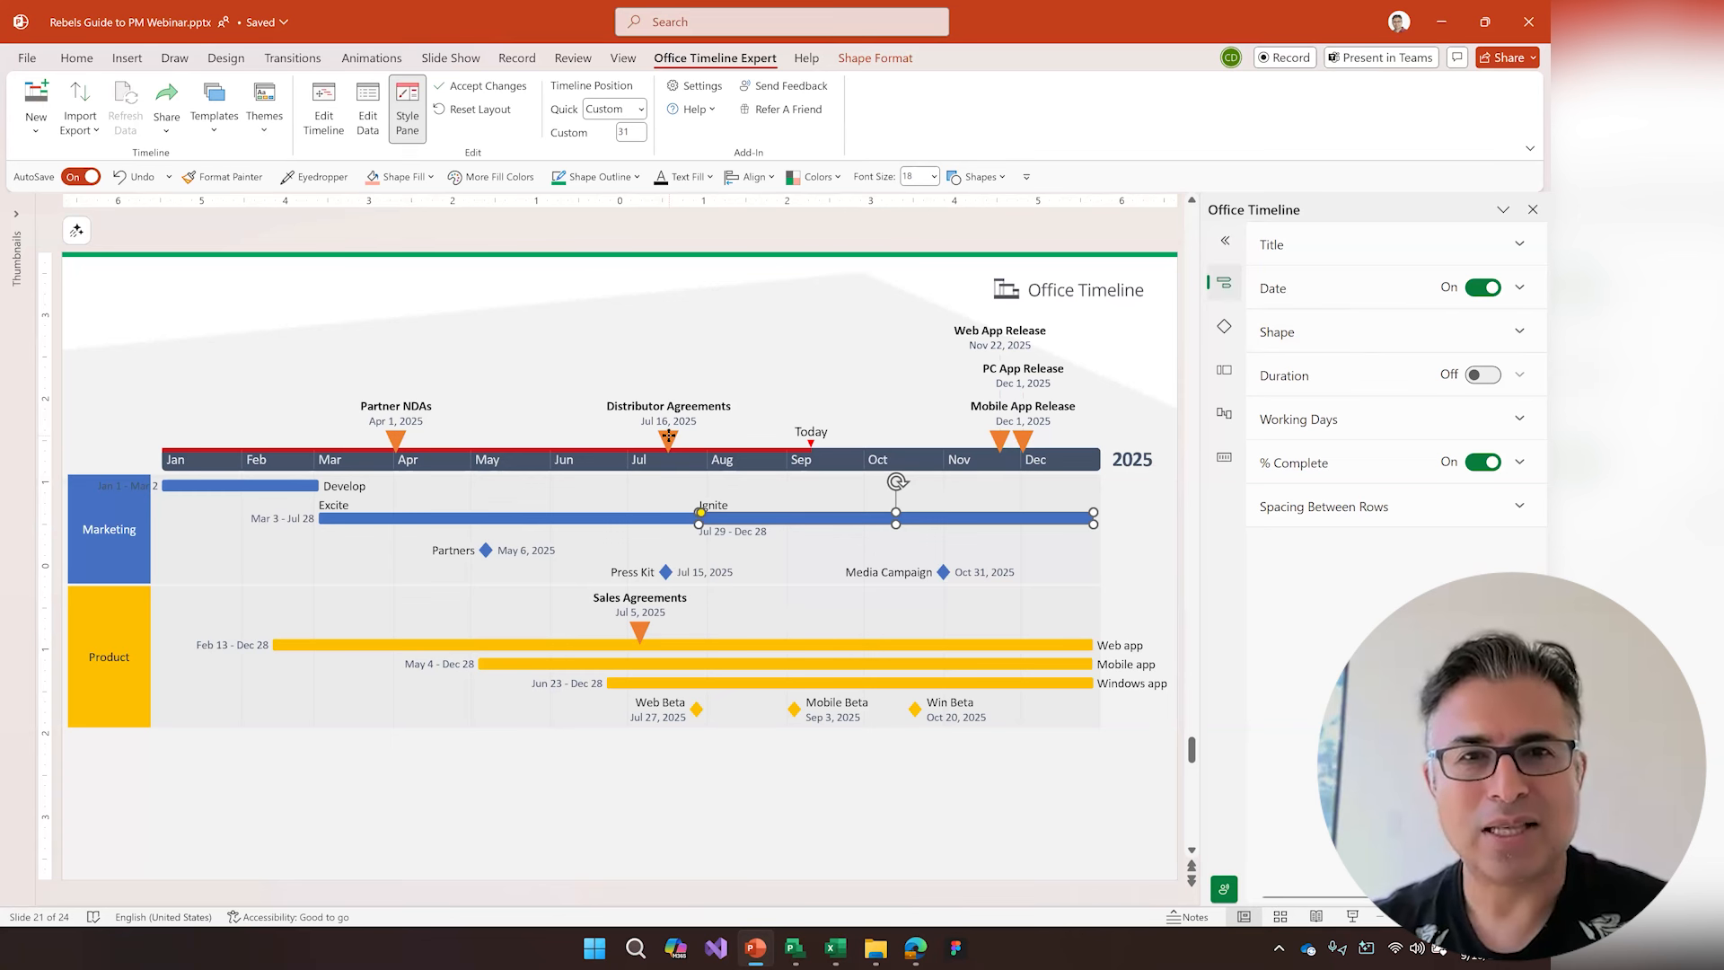
- Make the Distributor Agreements milestone a red diamond instead of an orange triangle
{"action": "left_click", "coordinate": [668, 437]}
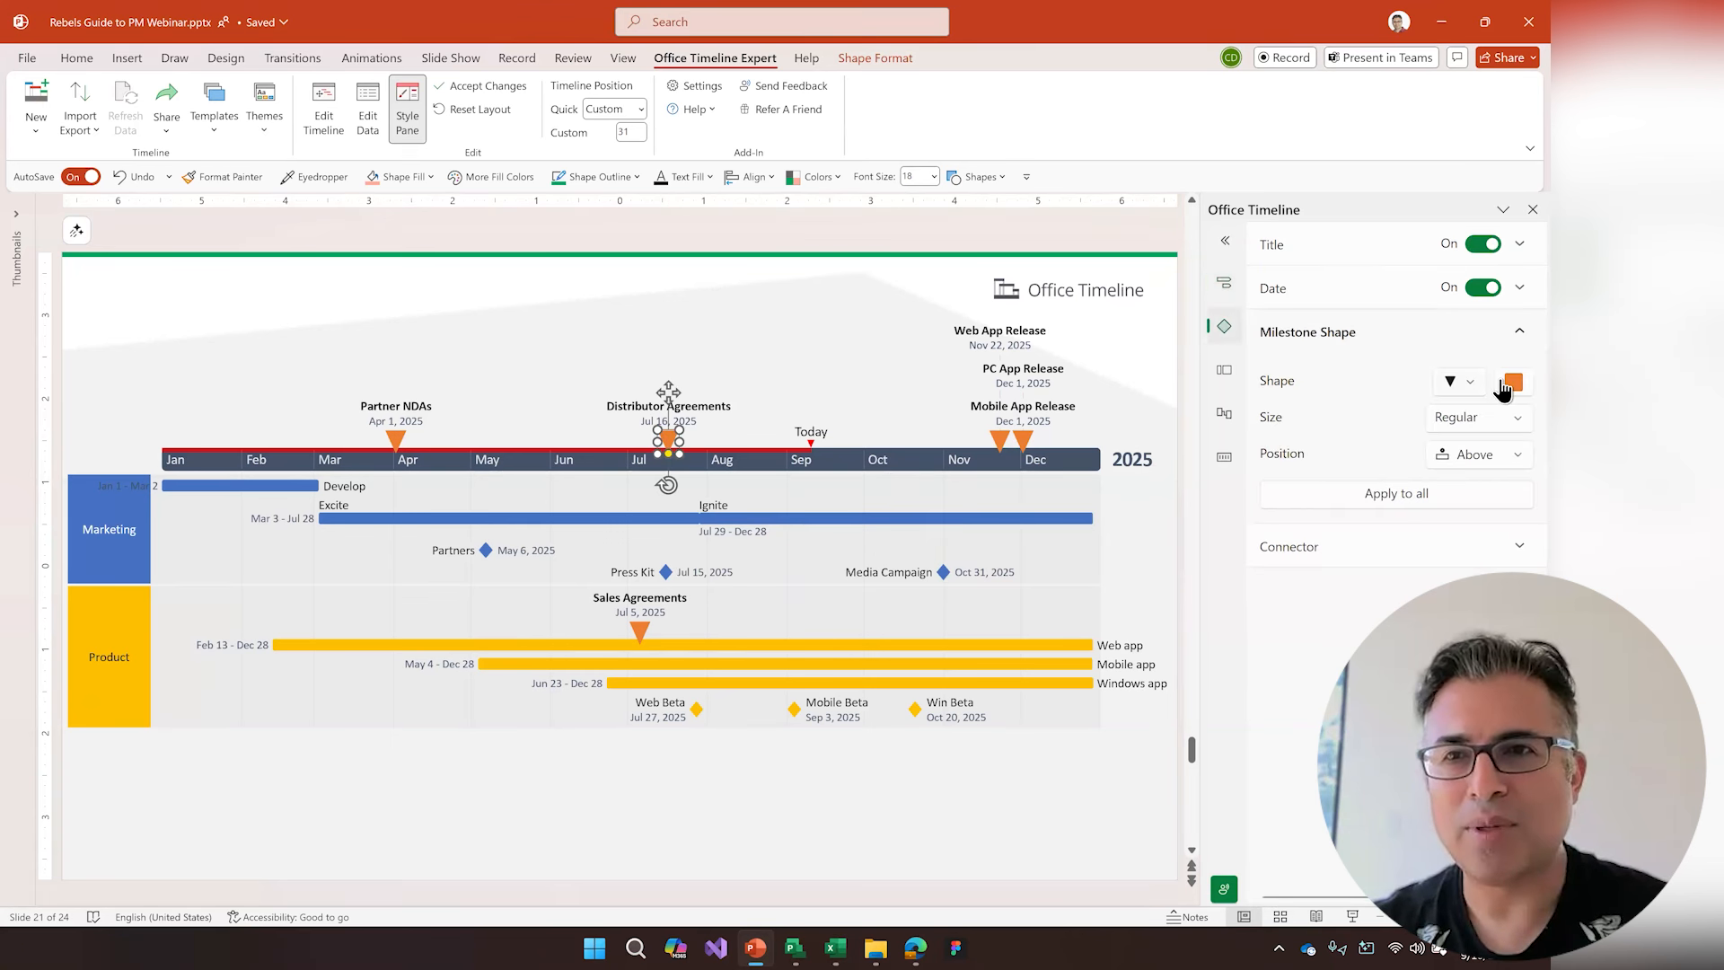
{"action": "left_click", "coordinate": [1514, 383]}
{"action": "left_click", "coordinate": [1288, 497]}
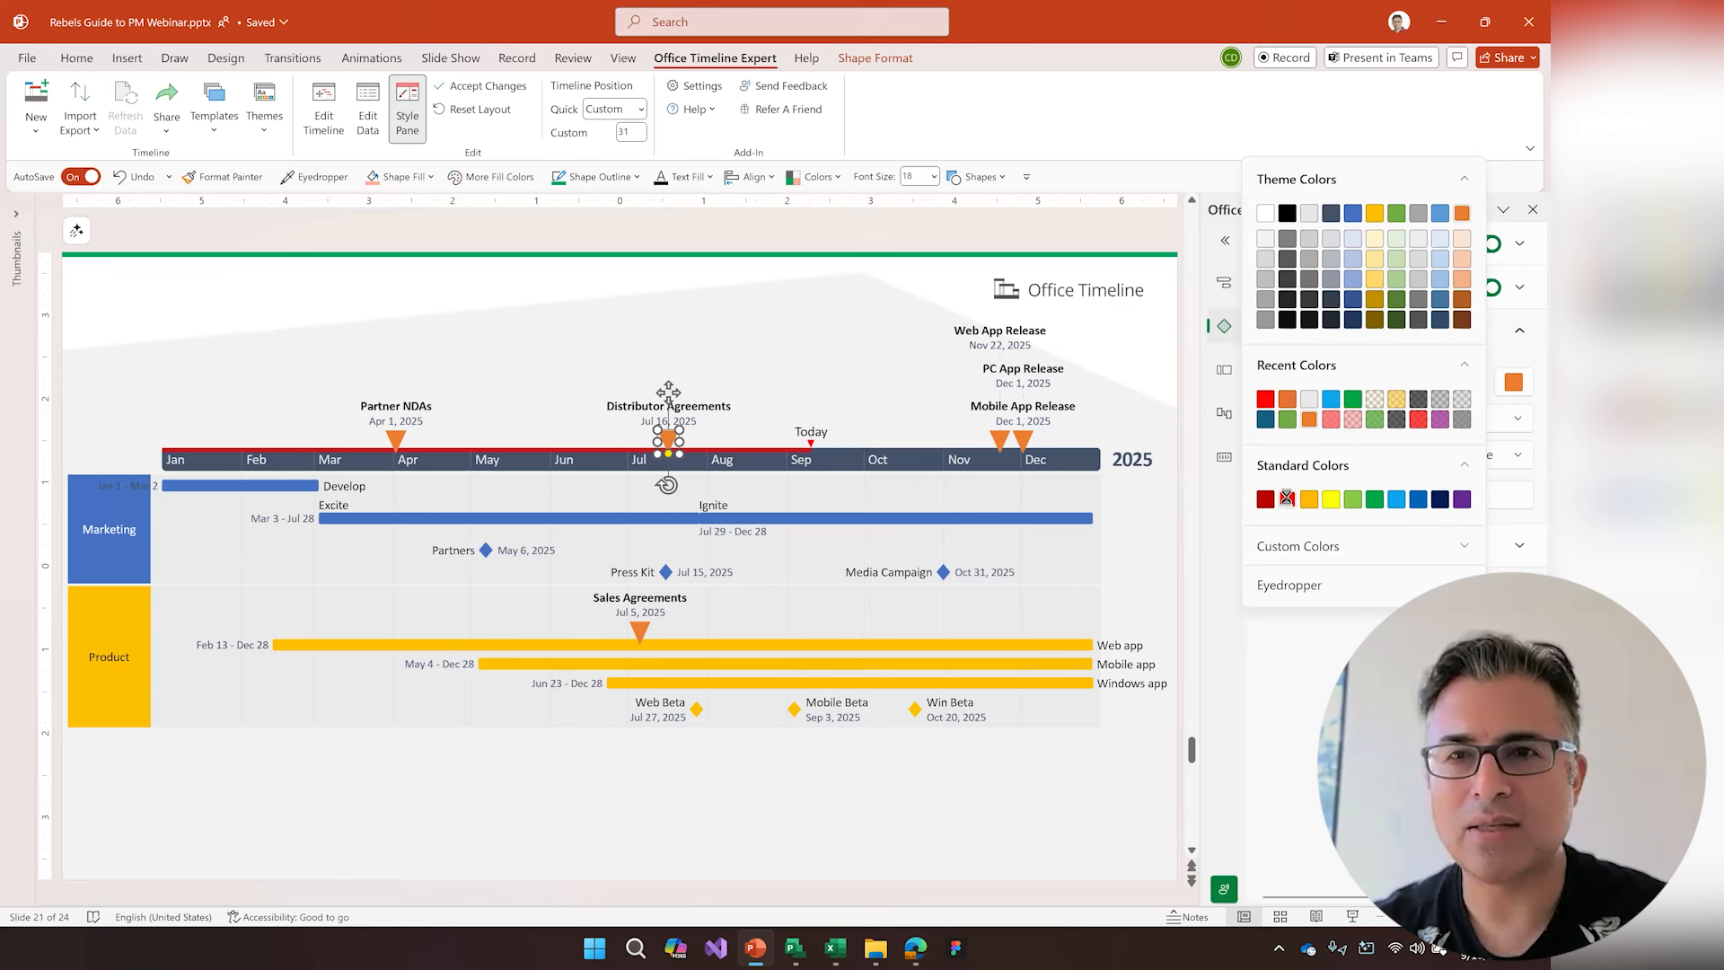
{"action": "left_click", "coordinate": [1455, 382]}
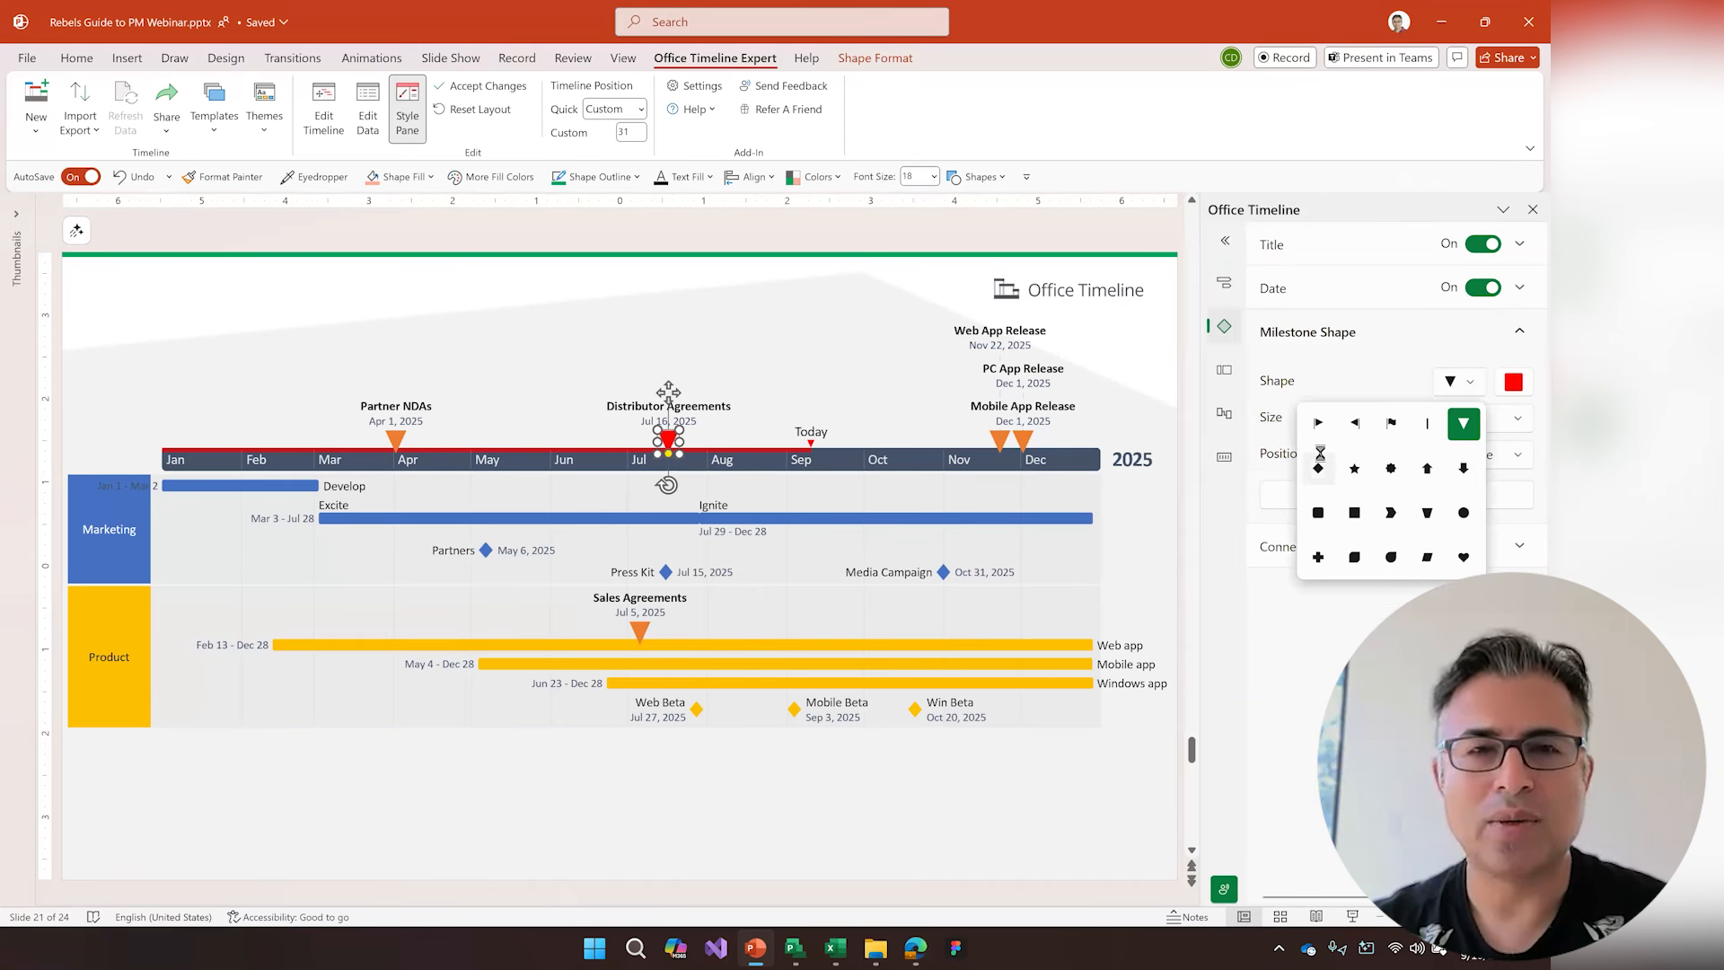
{"action": "left_click", "coordinate": [1319, 467]}
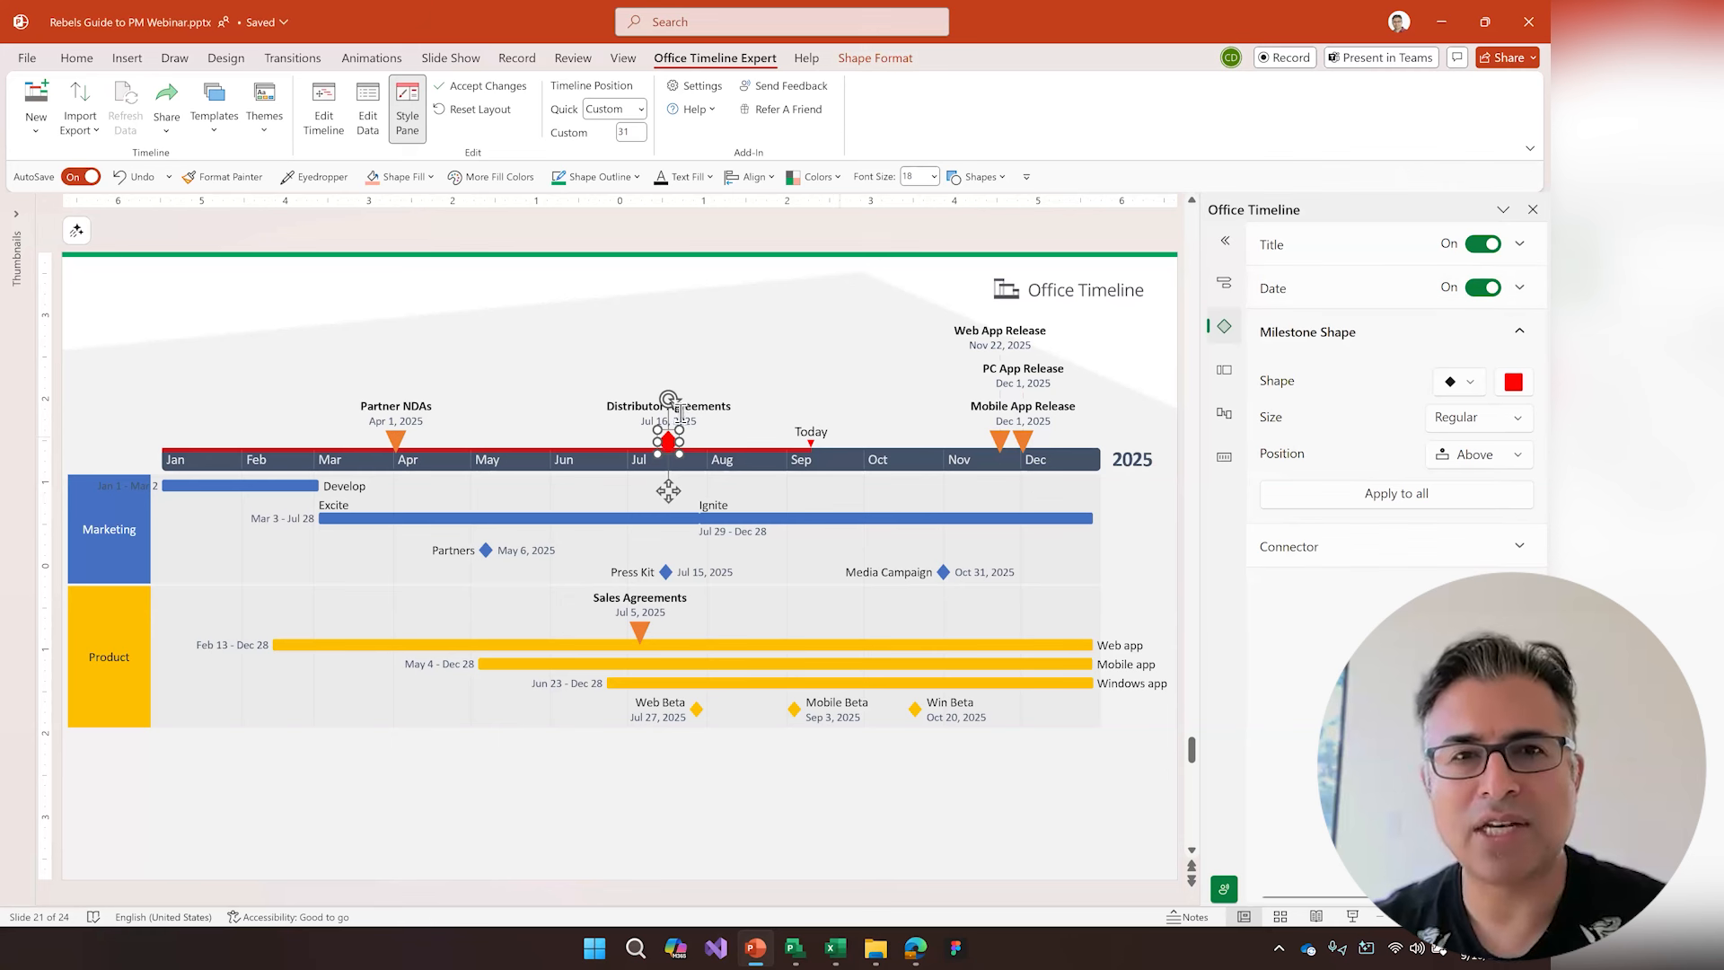
{"action": "left_click", "coordinate": [1301, 294]}
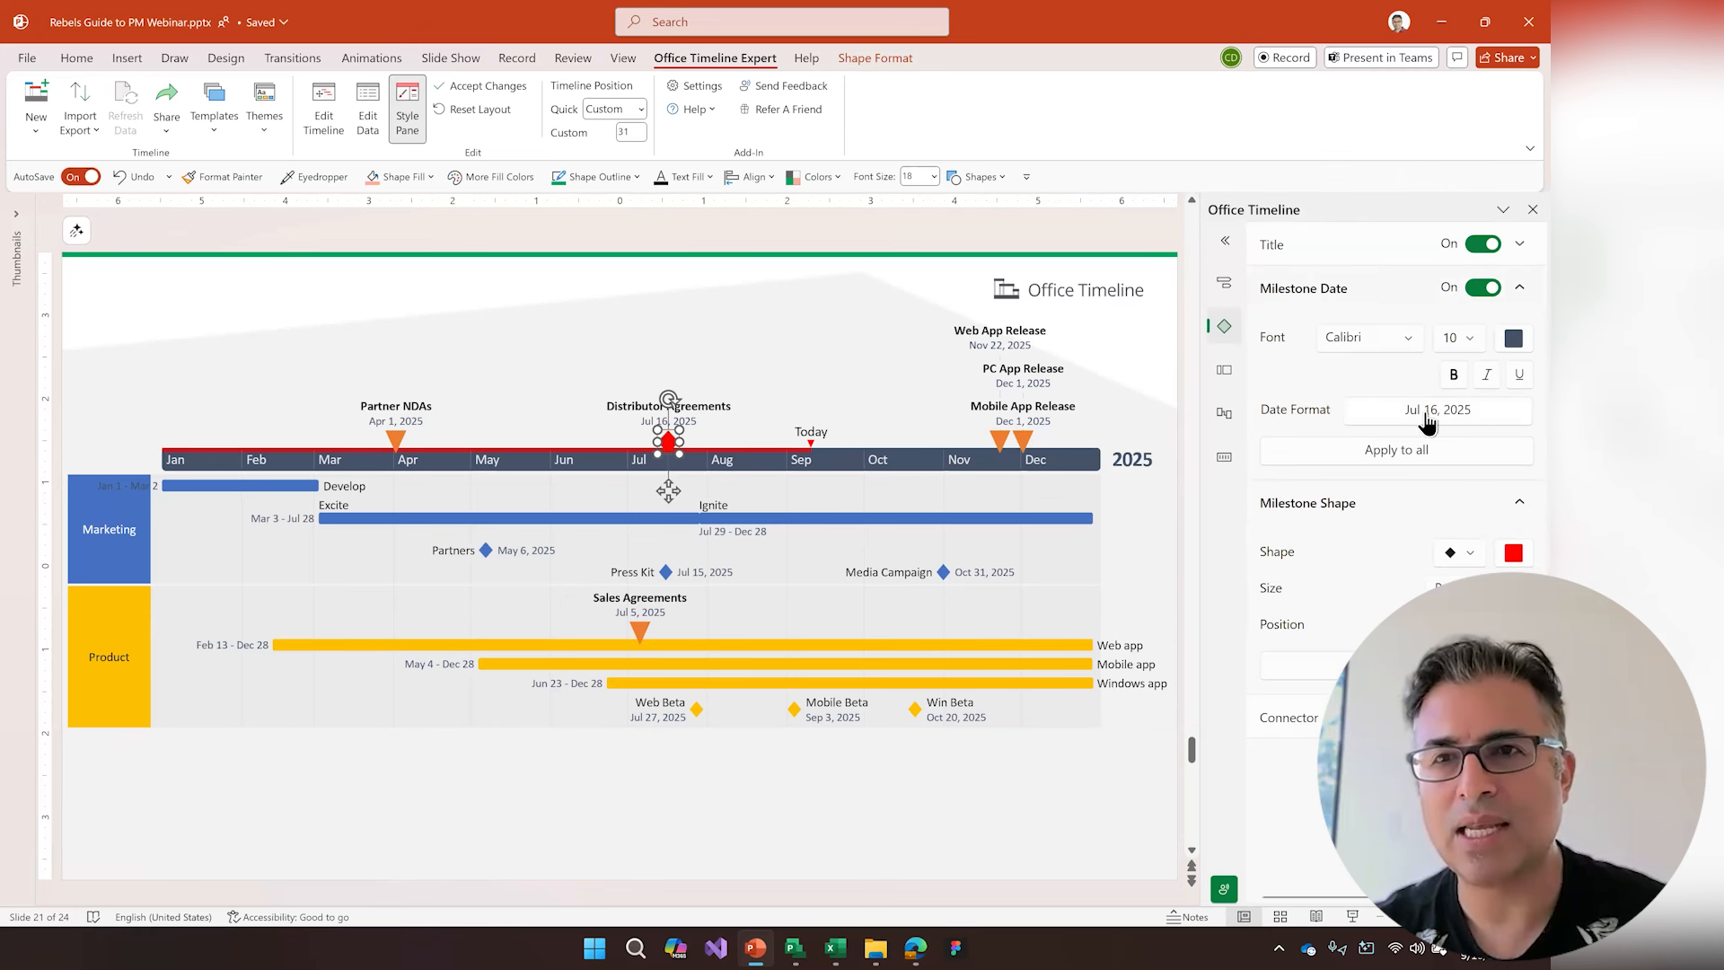
- Set the Distributor Agreements date format to 'Jul 16' and save it
{"action": "left_click", "coordinate": [1432, 422]}
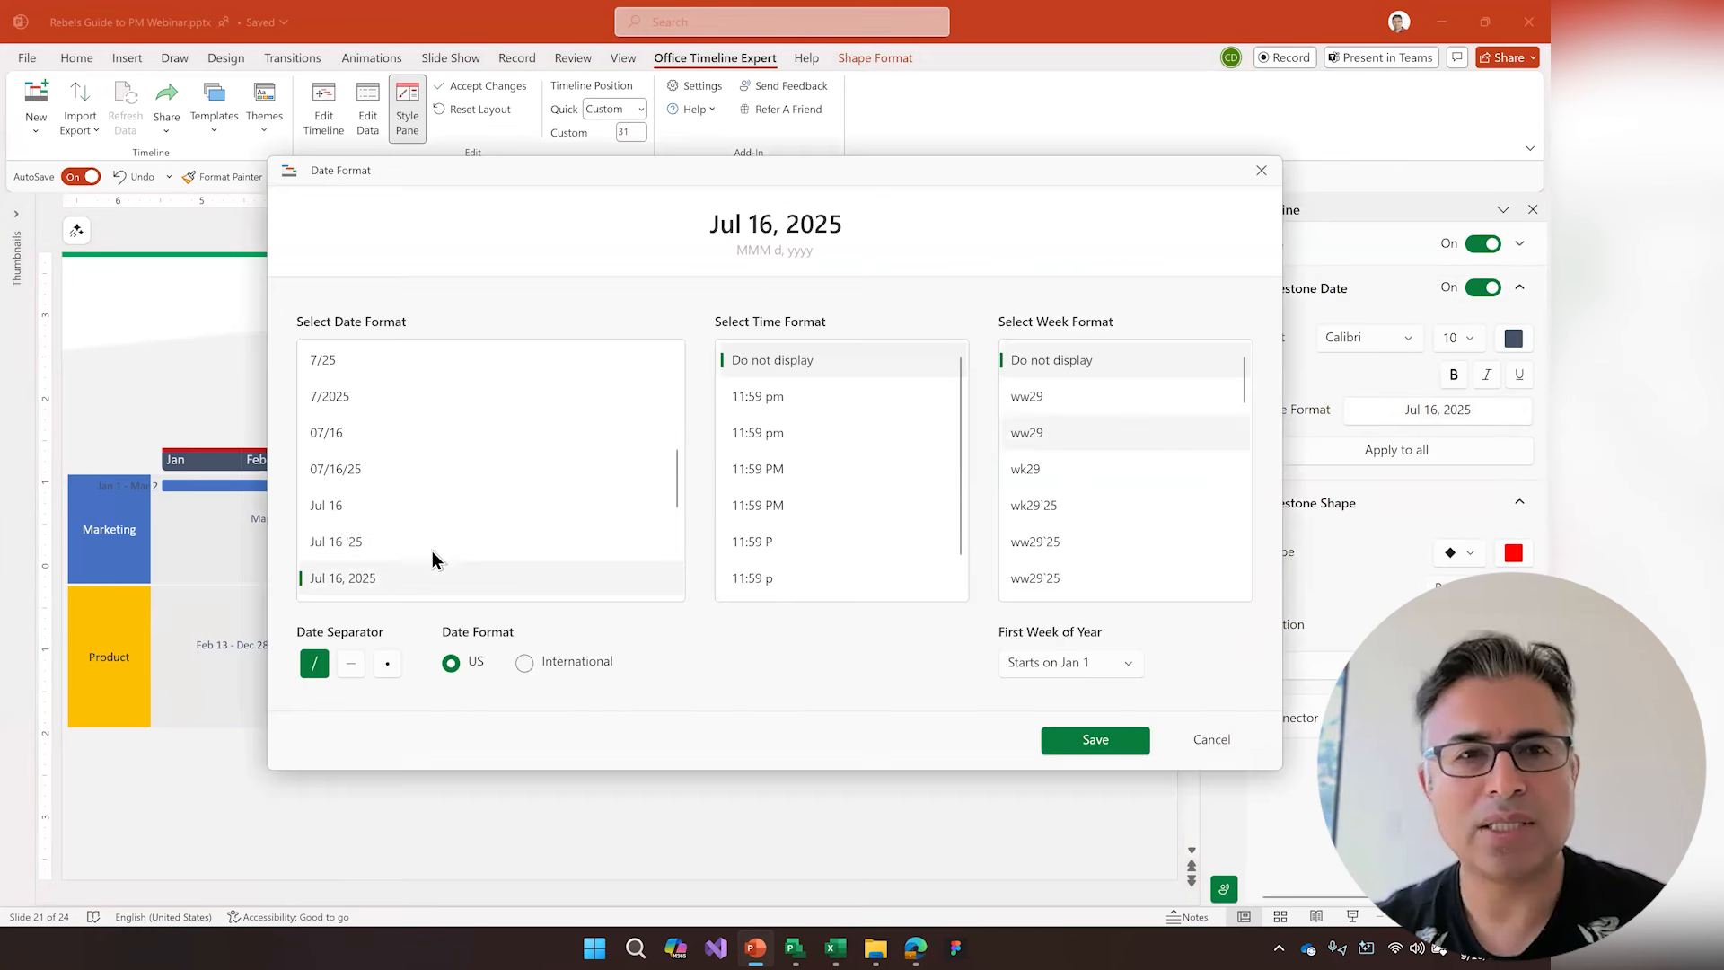
{"action": "left_click", "coordinate": [422, 505]}
{"action": "left_click", "coordinate": [1094, 740]}
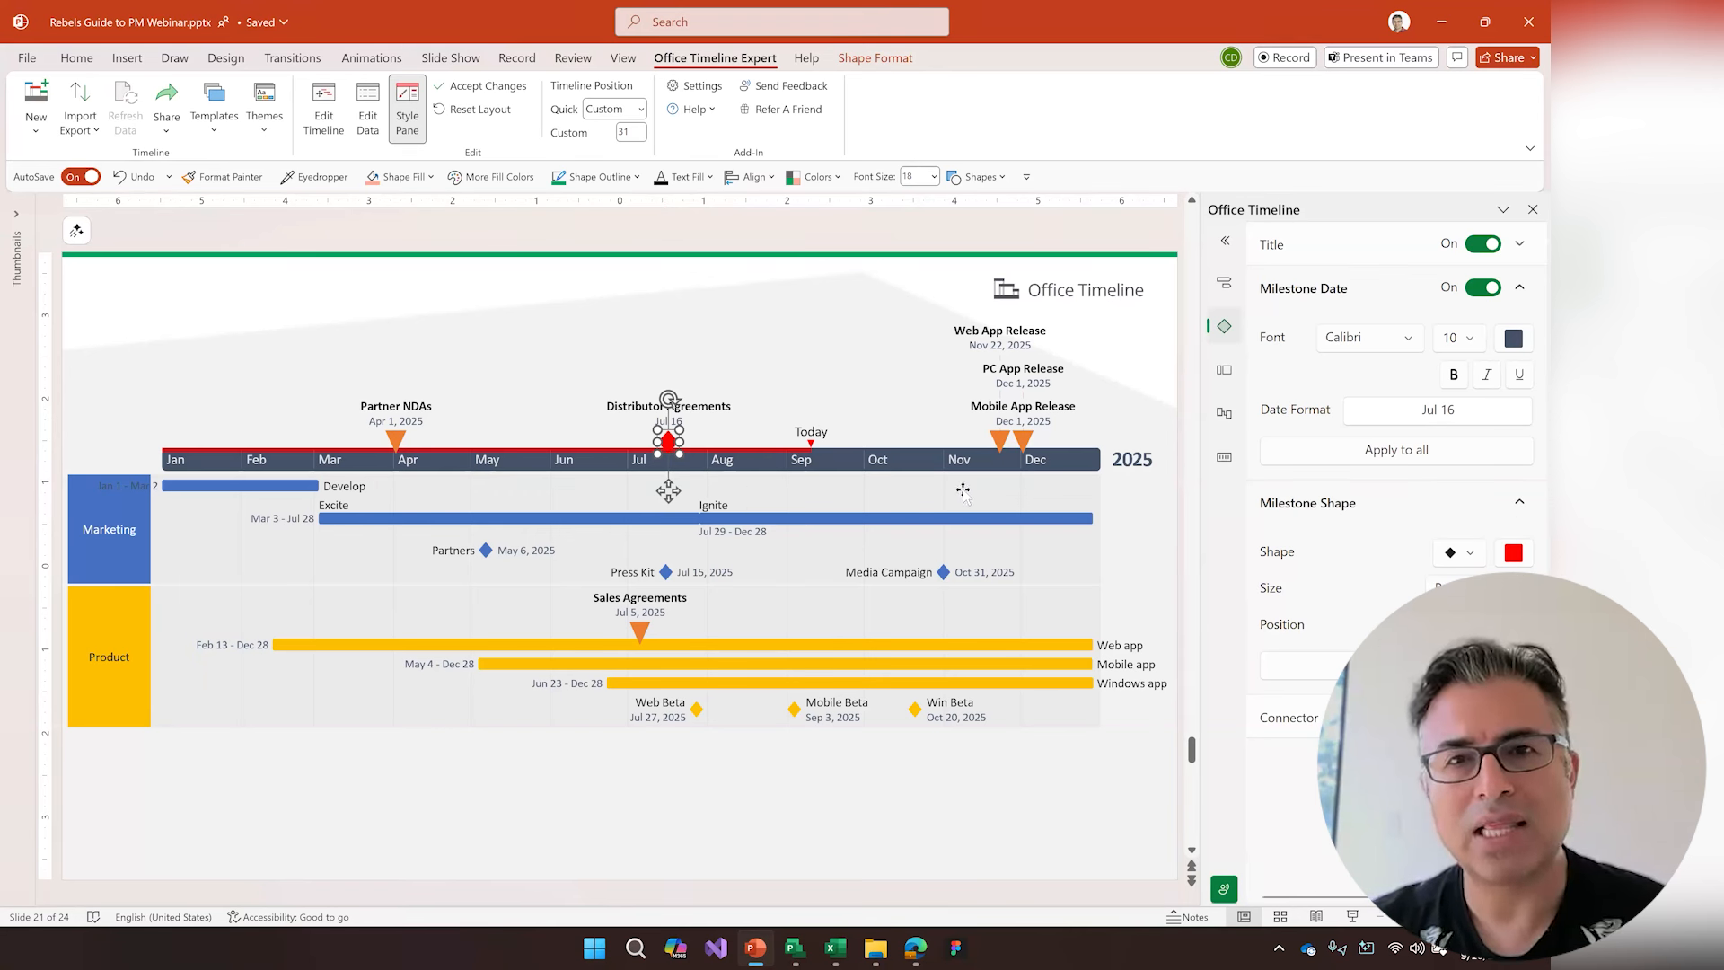
- Give Ignite a pointed-end Regular-size bar and apply that shape and size to all tasks
{"action": "left_click", "coordinate": [959, 520]}
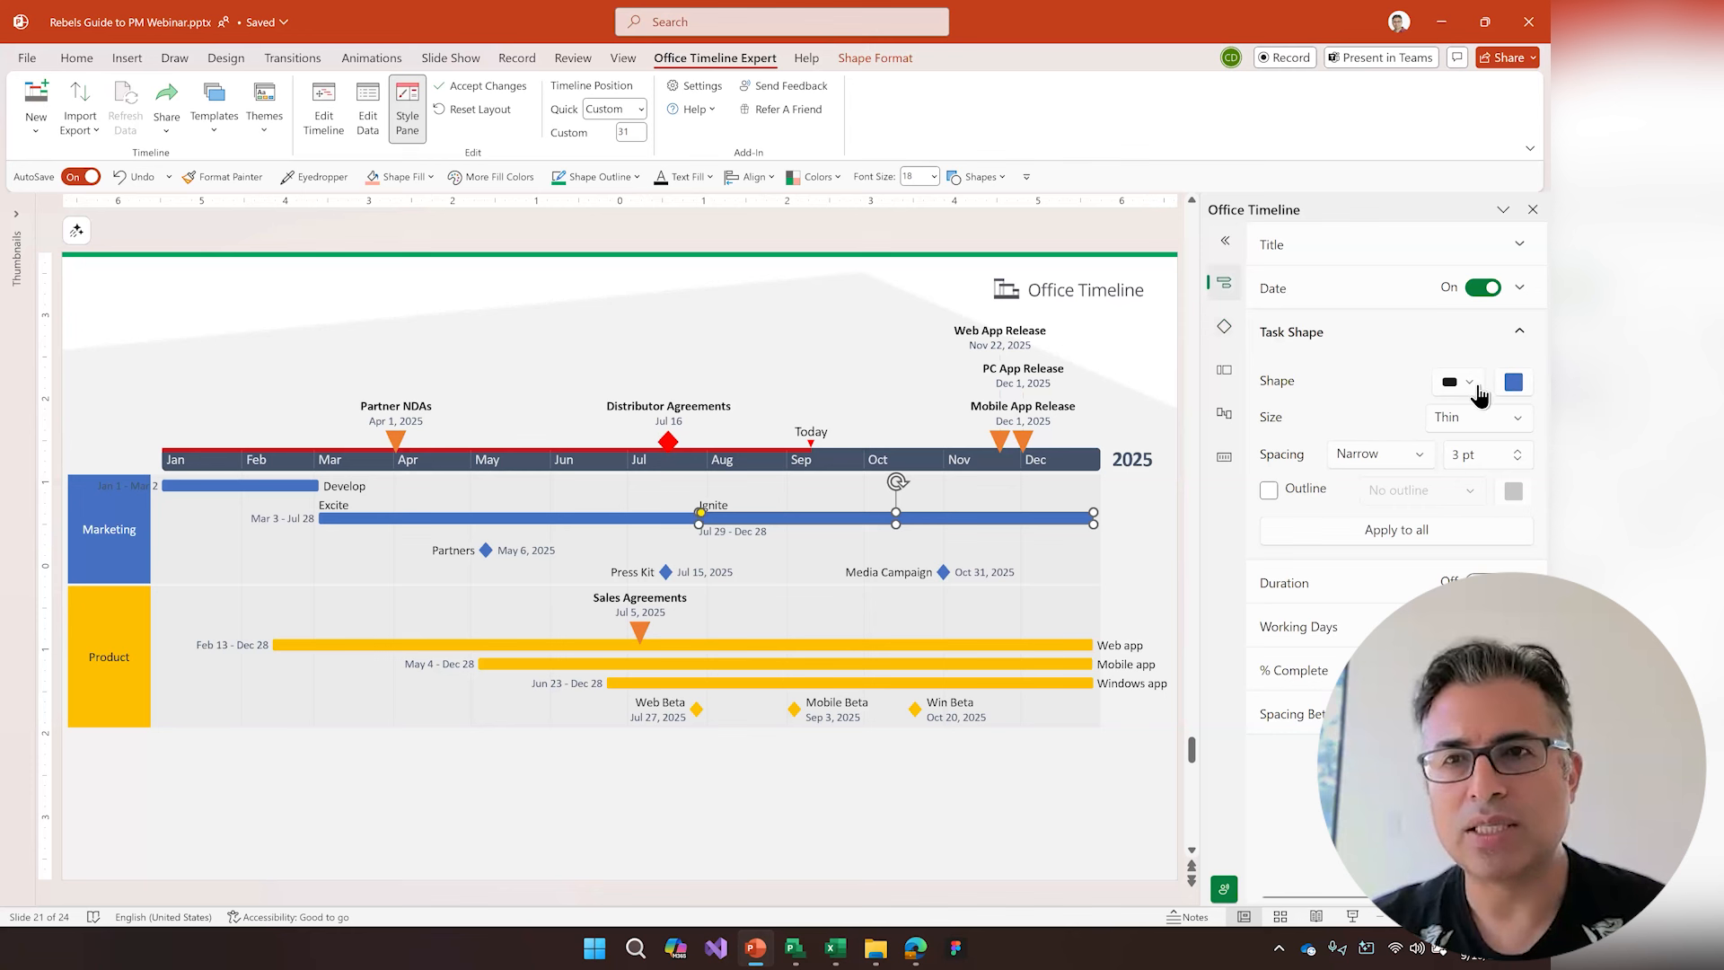
{"action": "left_click", "coordinate": [1459, 386]}
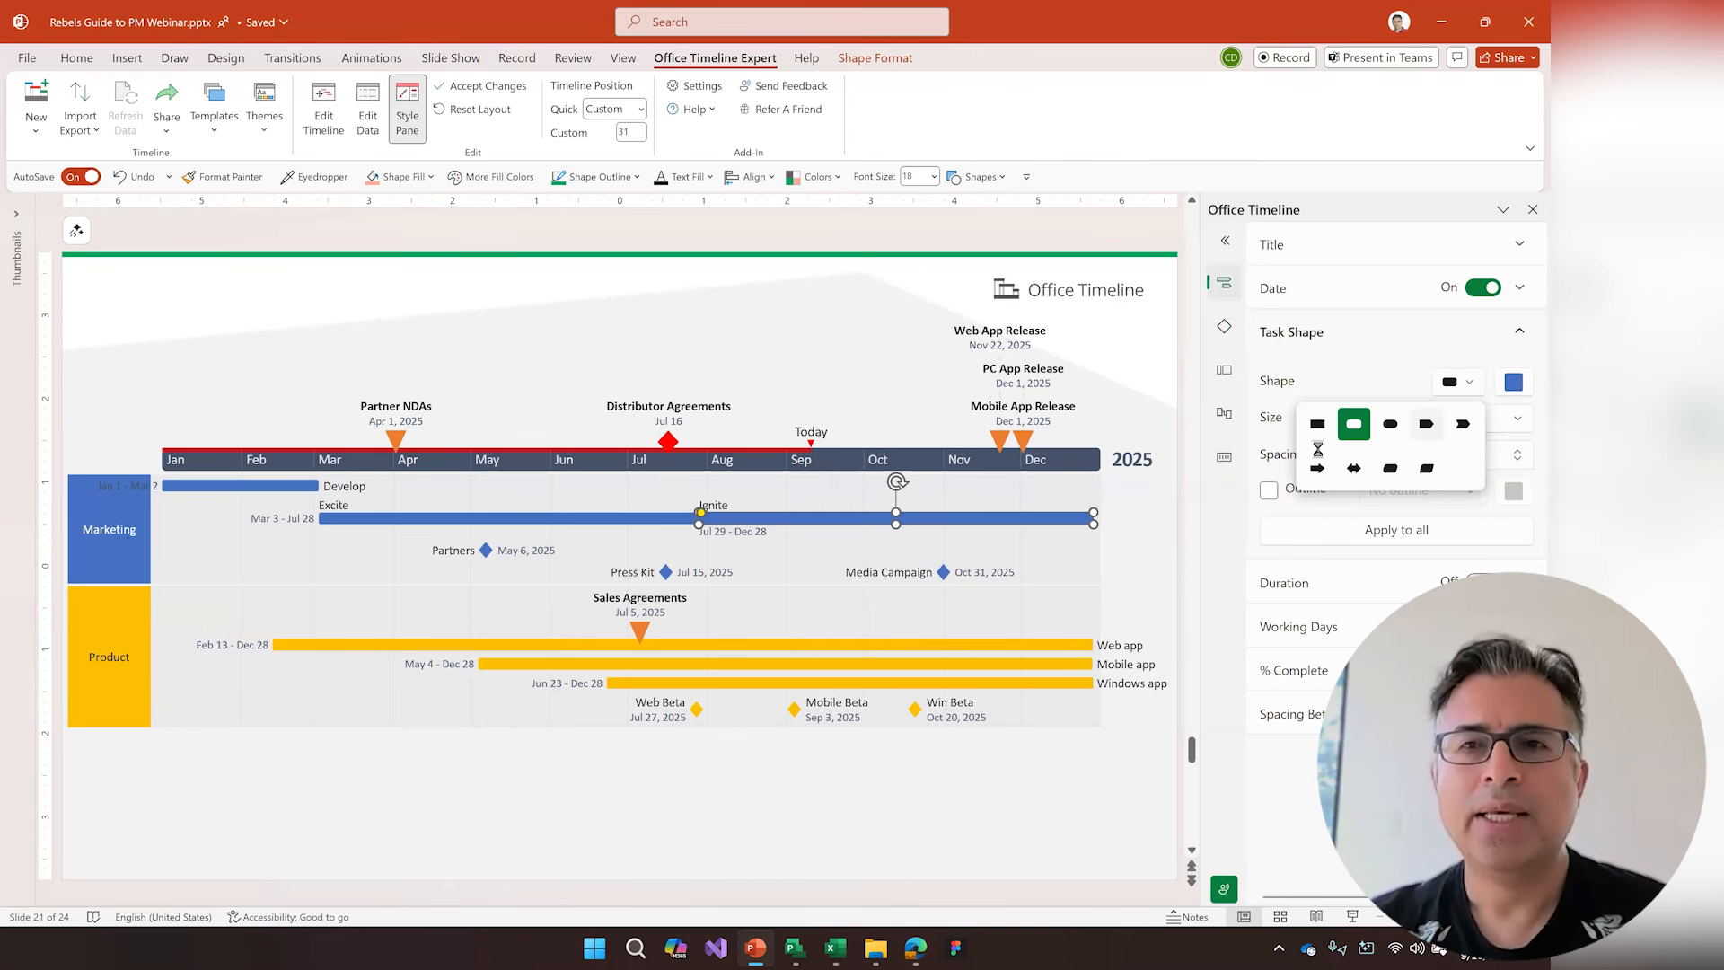
{"action": "left_click", "coordinate": [1426, 422]}
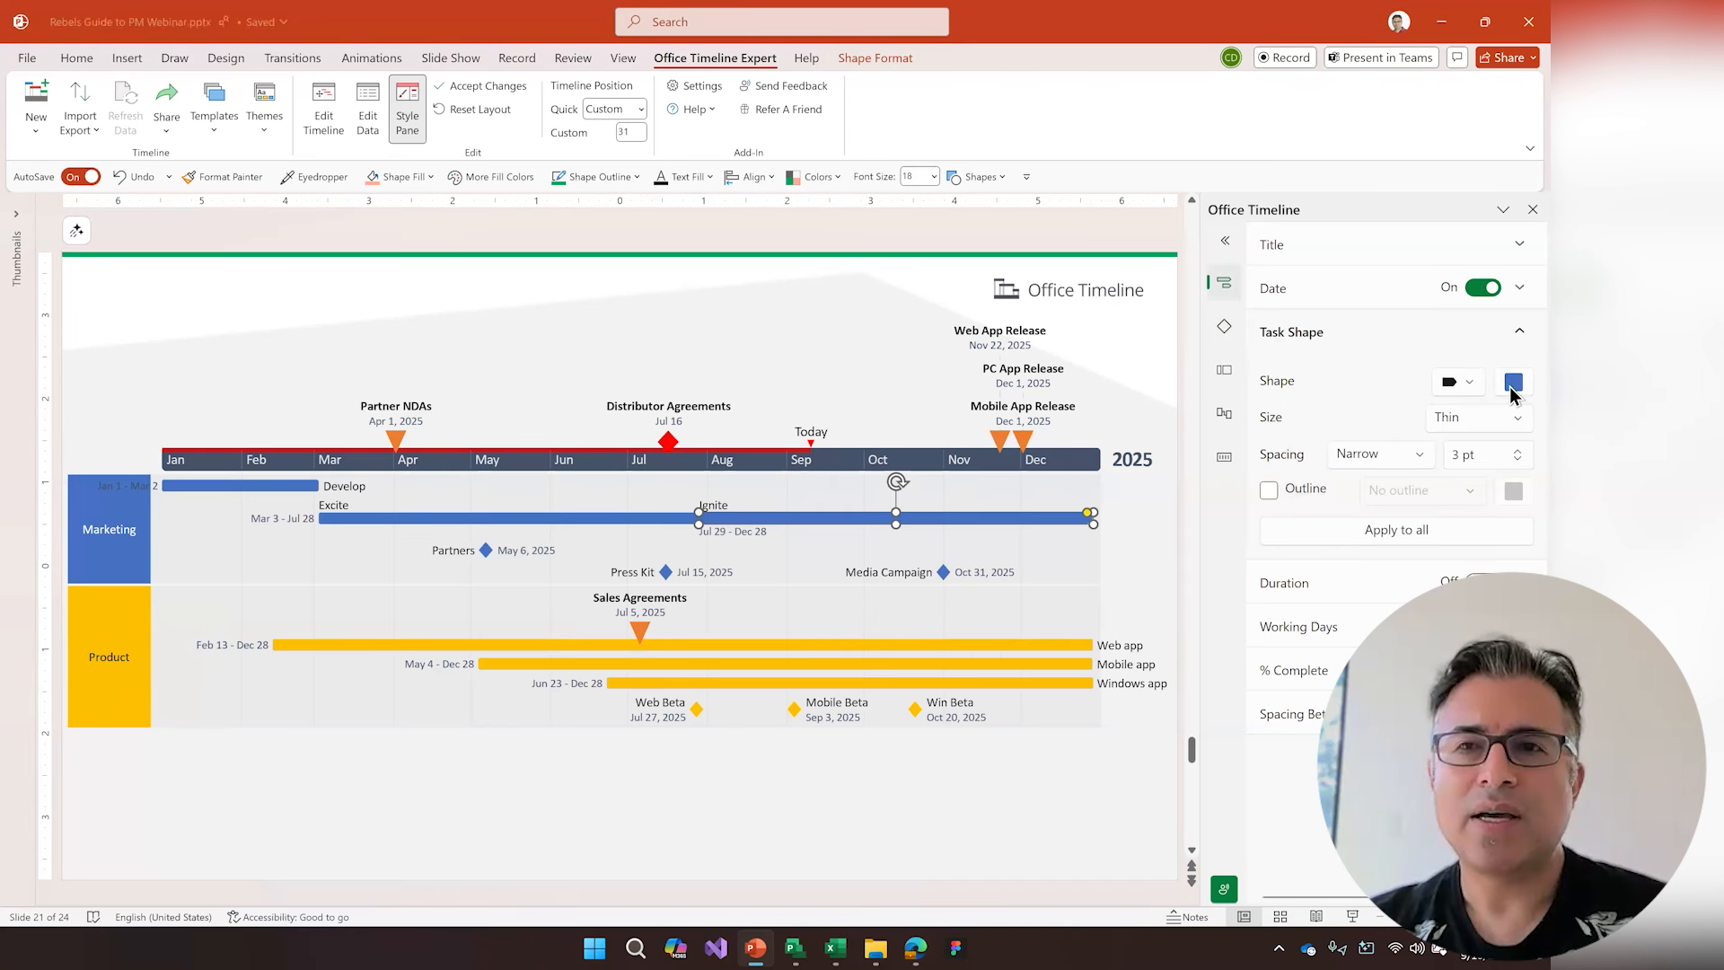
{"action": "left_click", "coordinate": [1382, 536]}
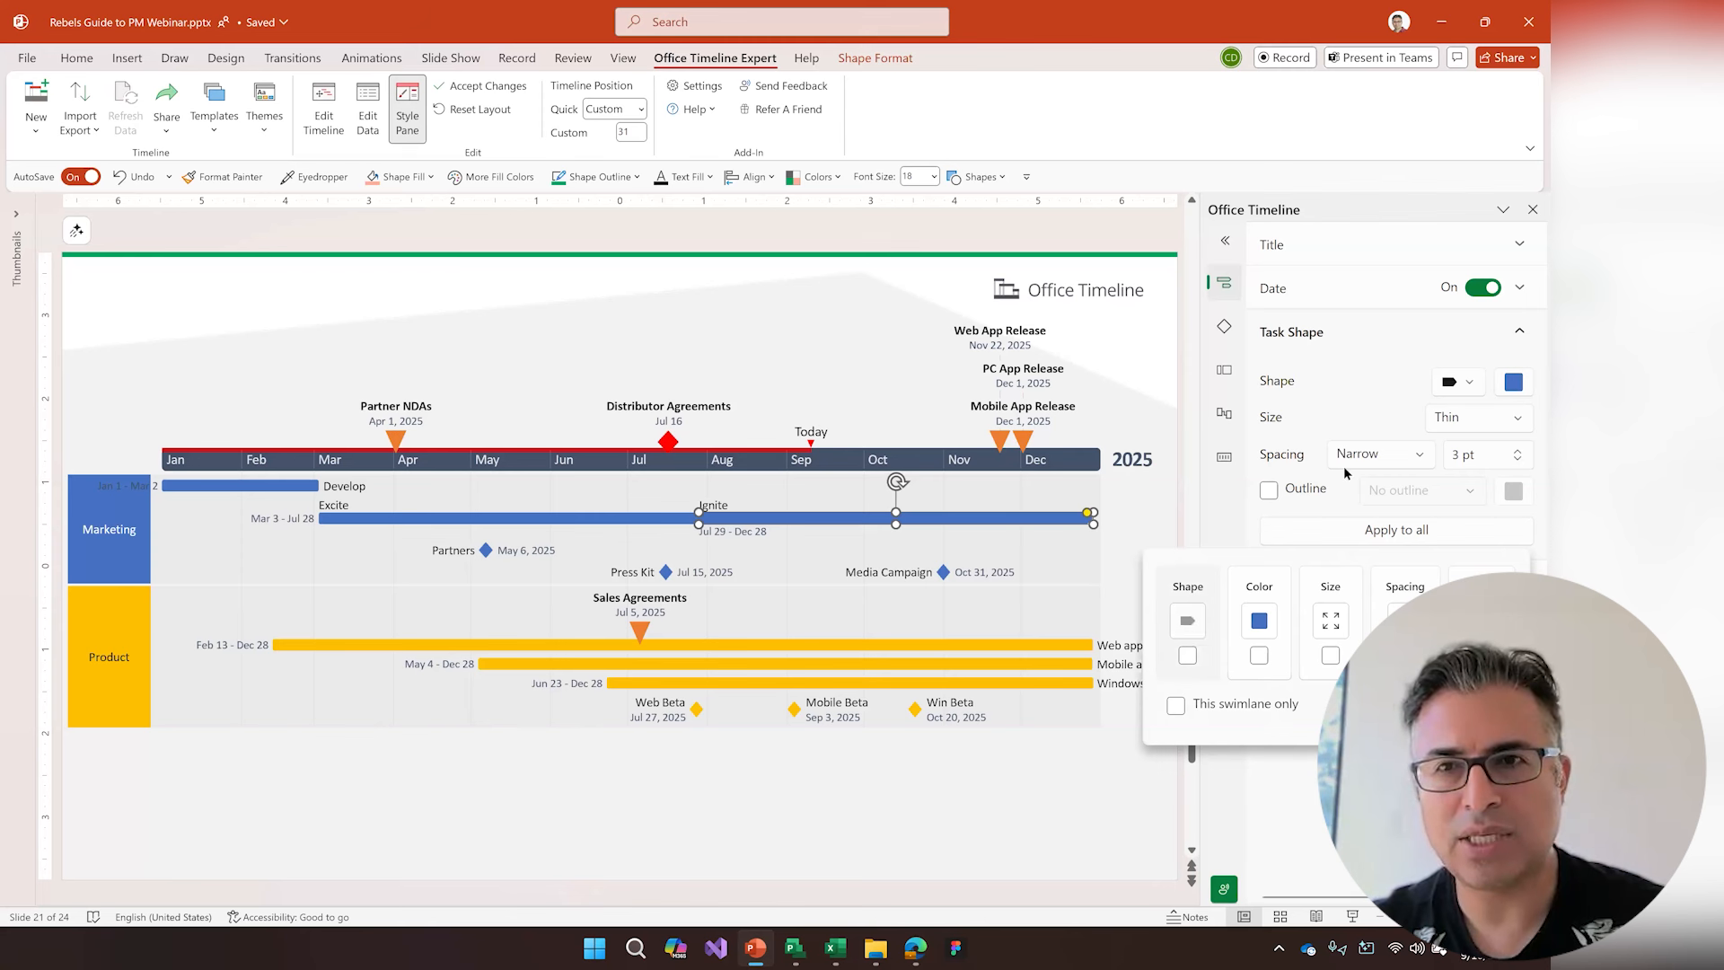
{"action": "left_click", "coordinate": [1462, 384]}
{"action": "left_click", "coordinate": [1510, 420]}
{"action": "left_click", "coordinate": [1511, 422]}
{"action": "left_click", "coordinate": [1473, 496]}
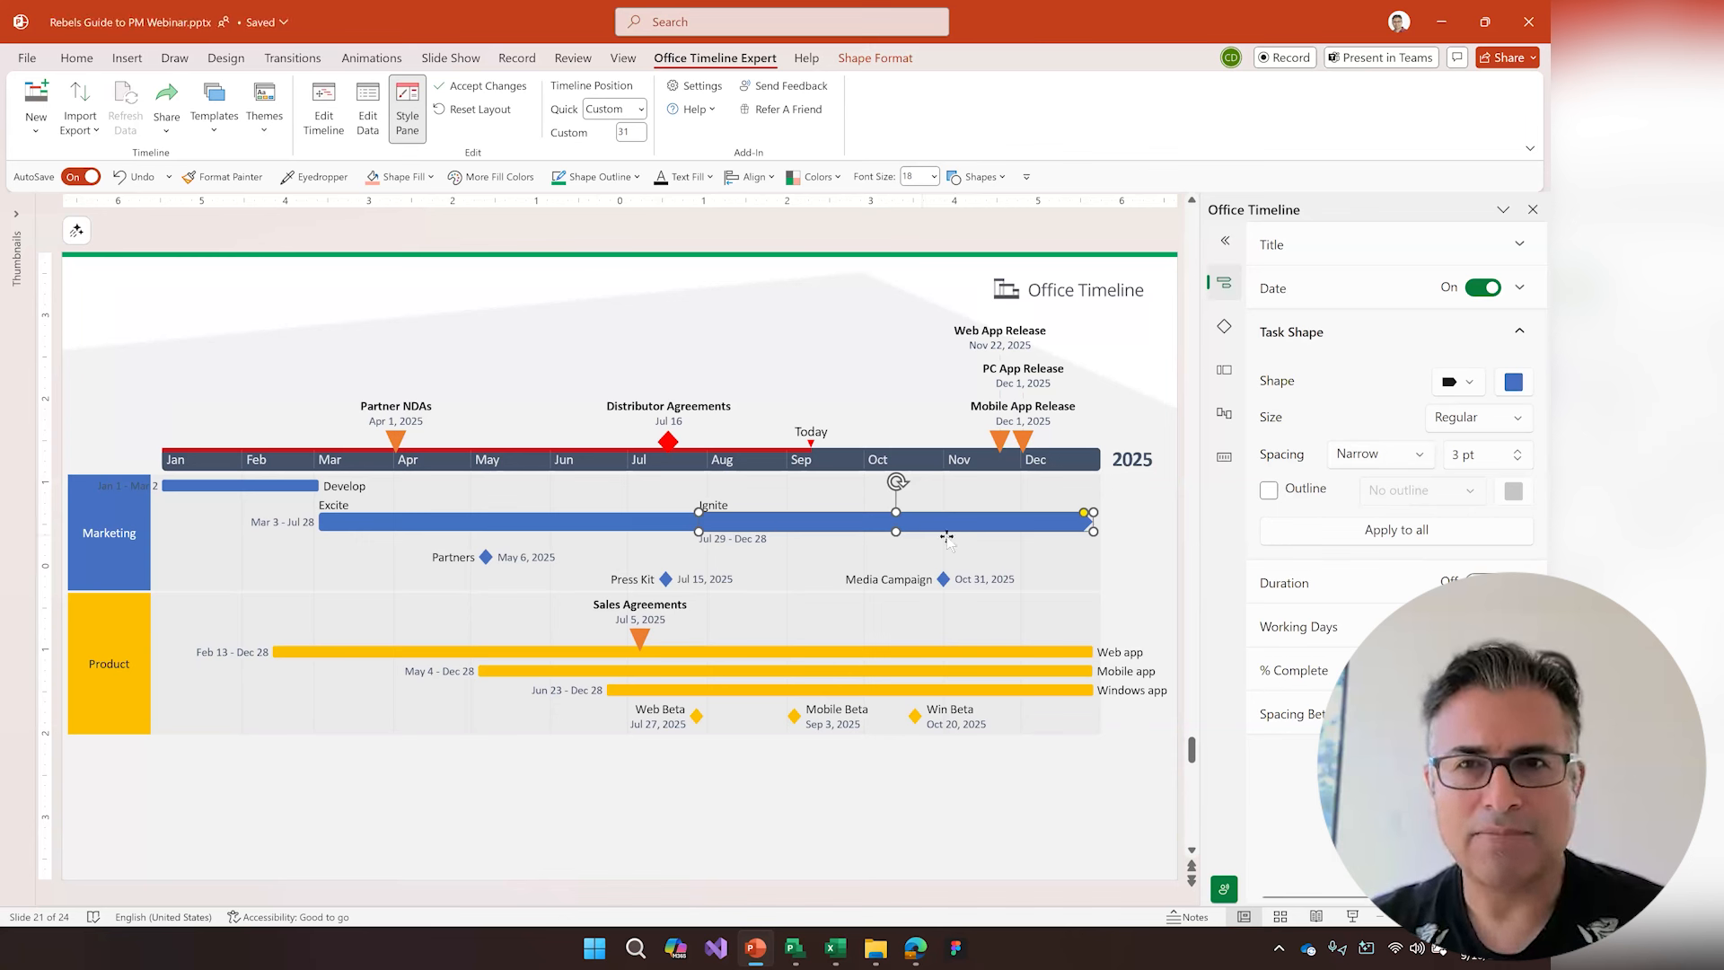
{"action": "left_click", "coordinate": [1374, 531]}
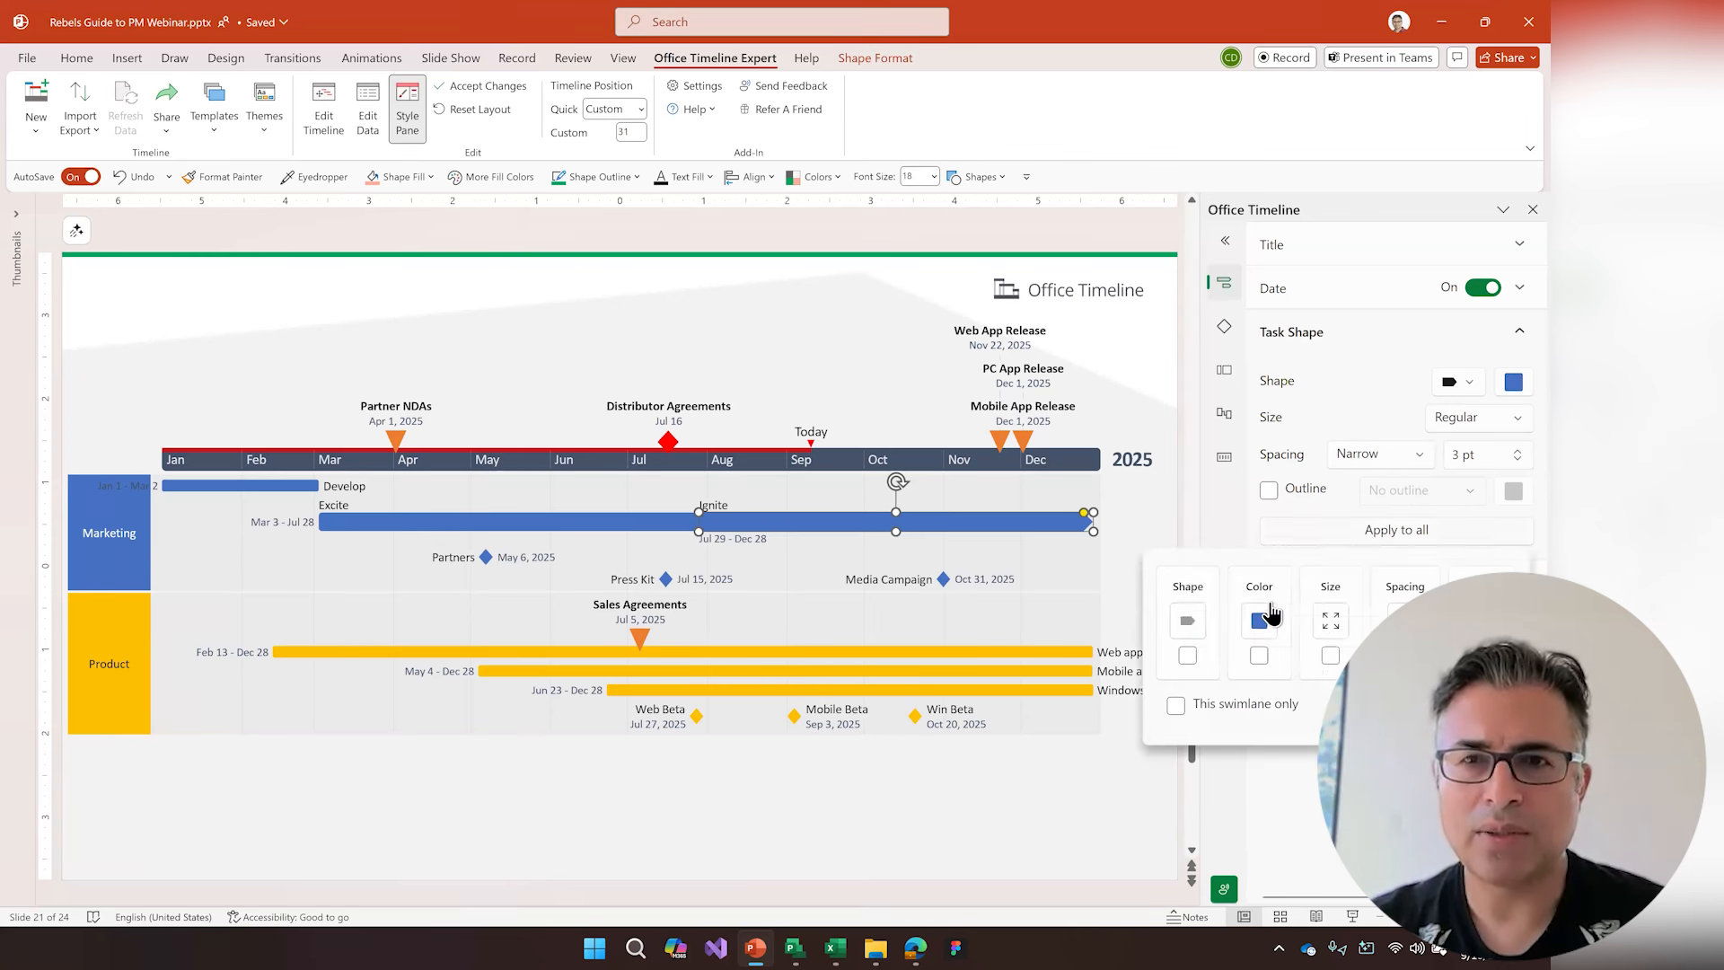
{"action": "left_click", "coordinate": [1187, 654]}
{"action": "left_click", "coordinate": [1329, 654]}
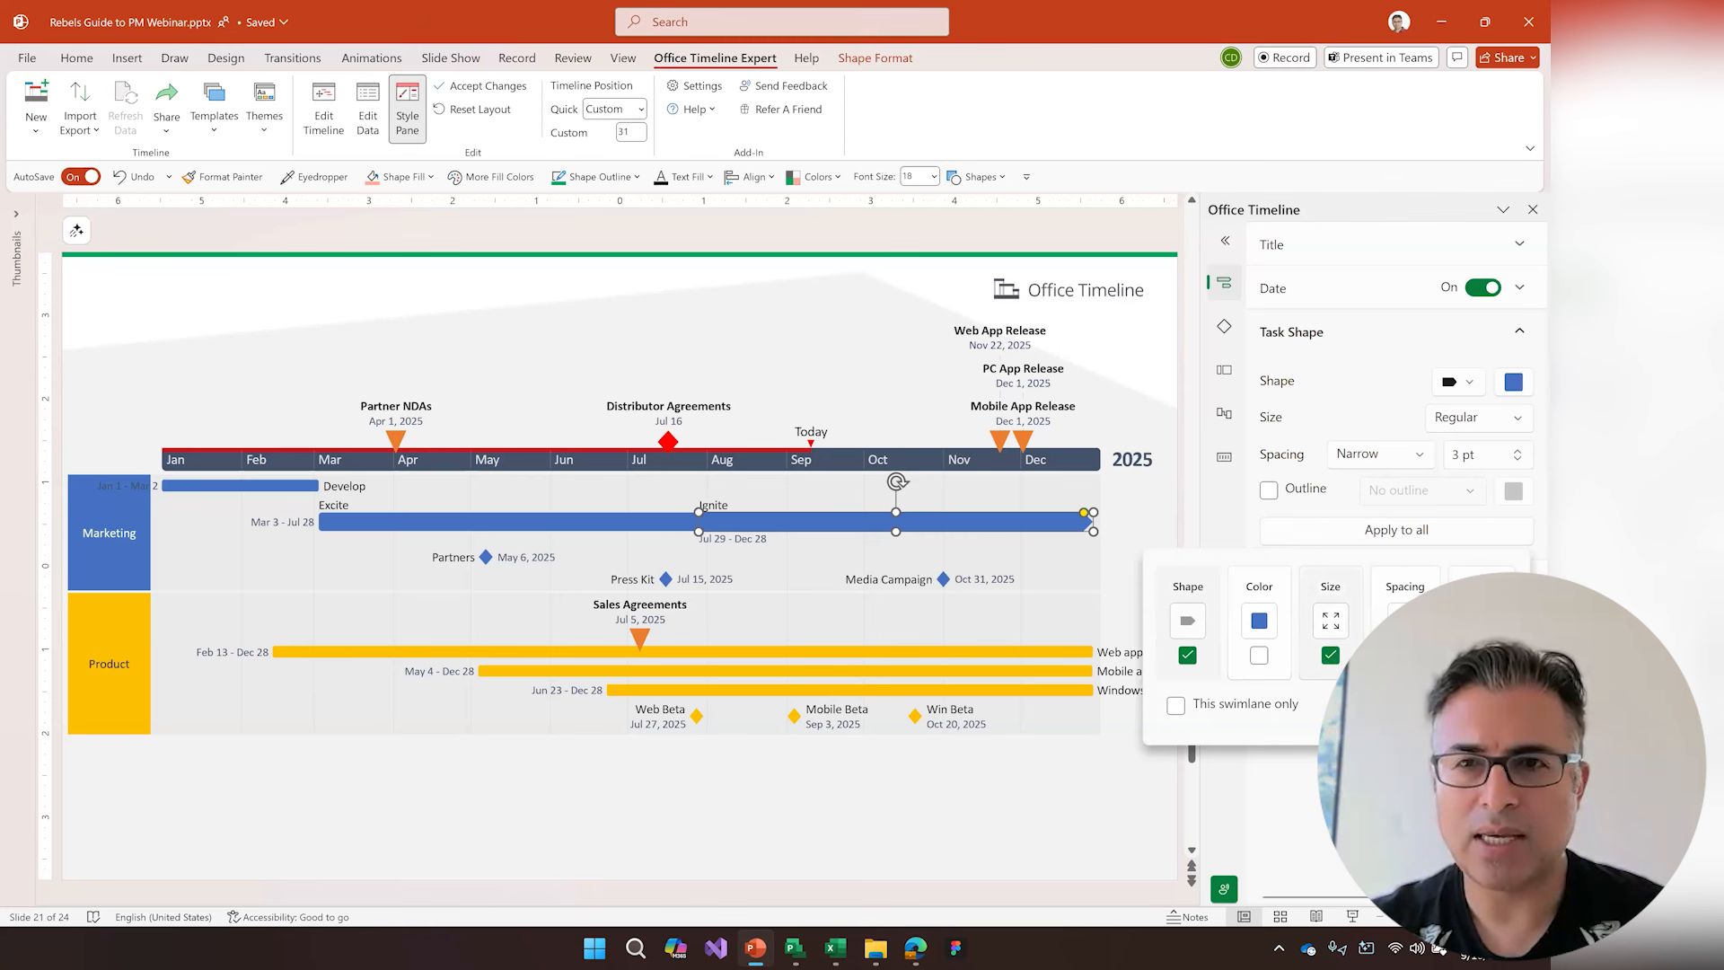
{"action": "left_click", "coordinate": [1472, 705]}
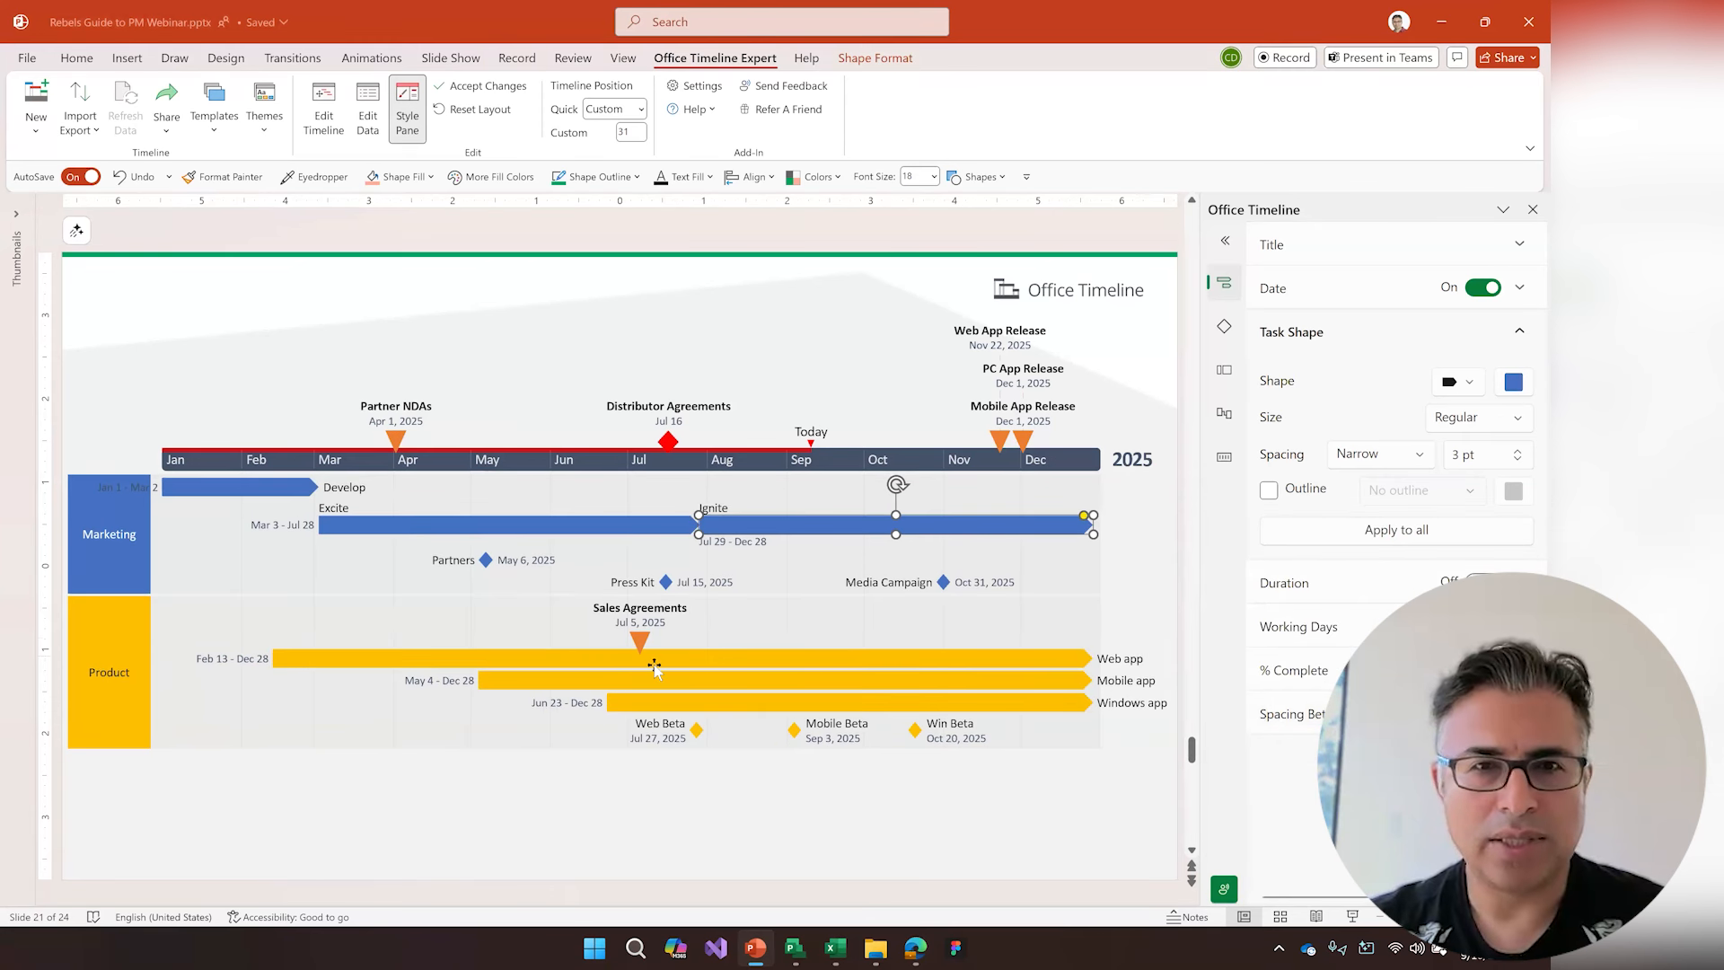
- Make the Partner NDAs milestone a green diamond and apply that shape and colour to all milestones
{"action": "left_click", "coordinate": [394, 437]}
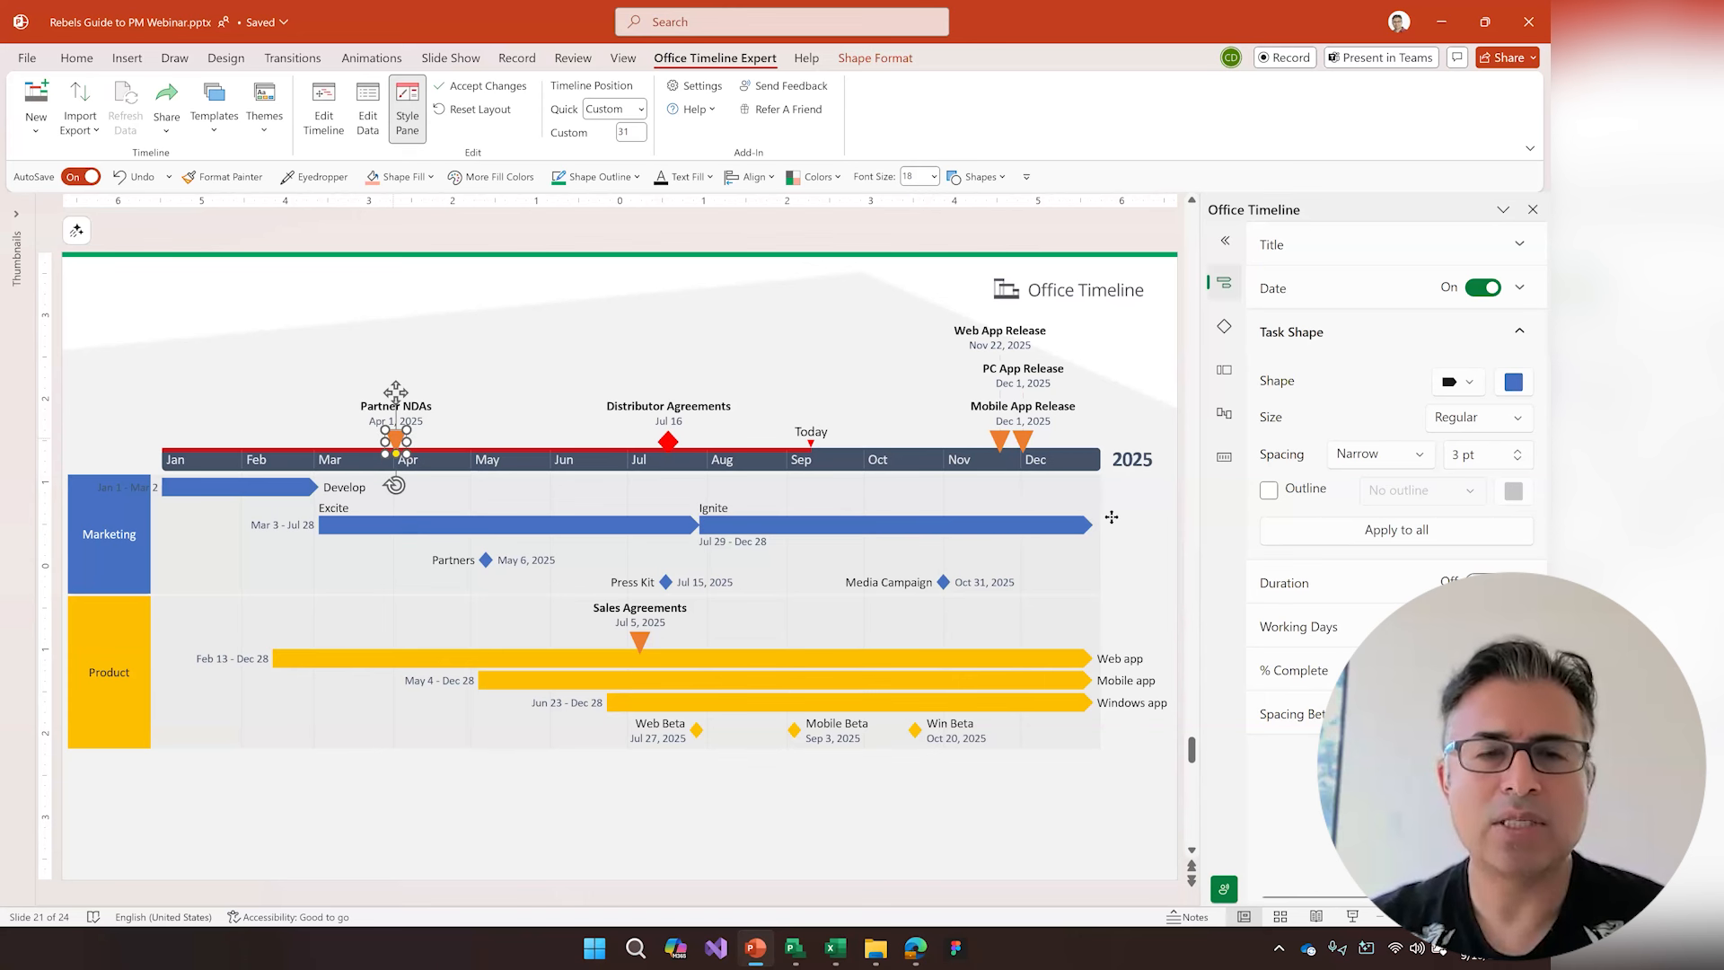
{"action": "left_click", "coordinate": [1513, 382]}
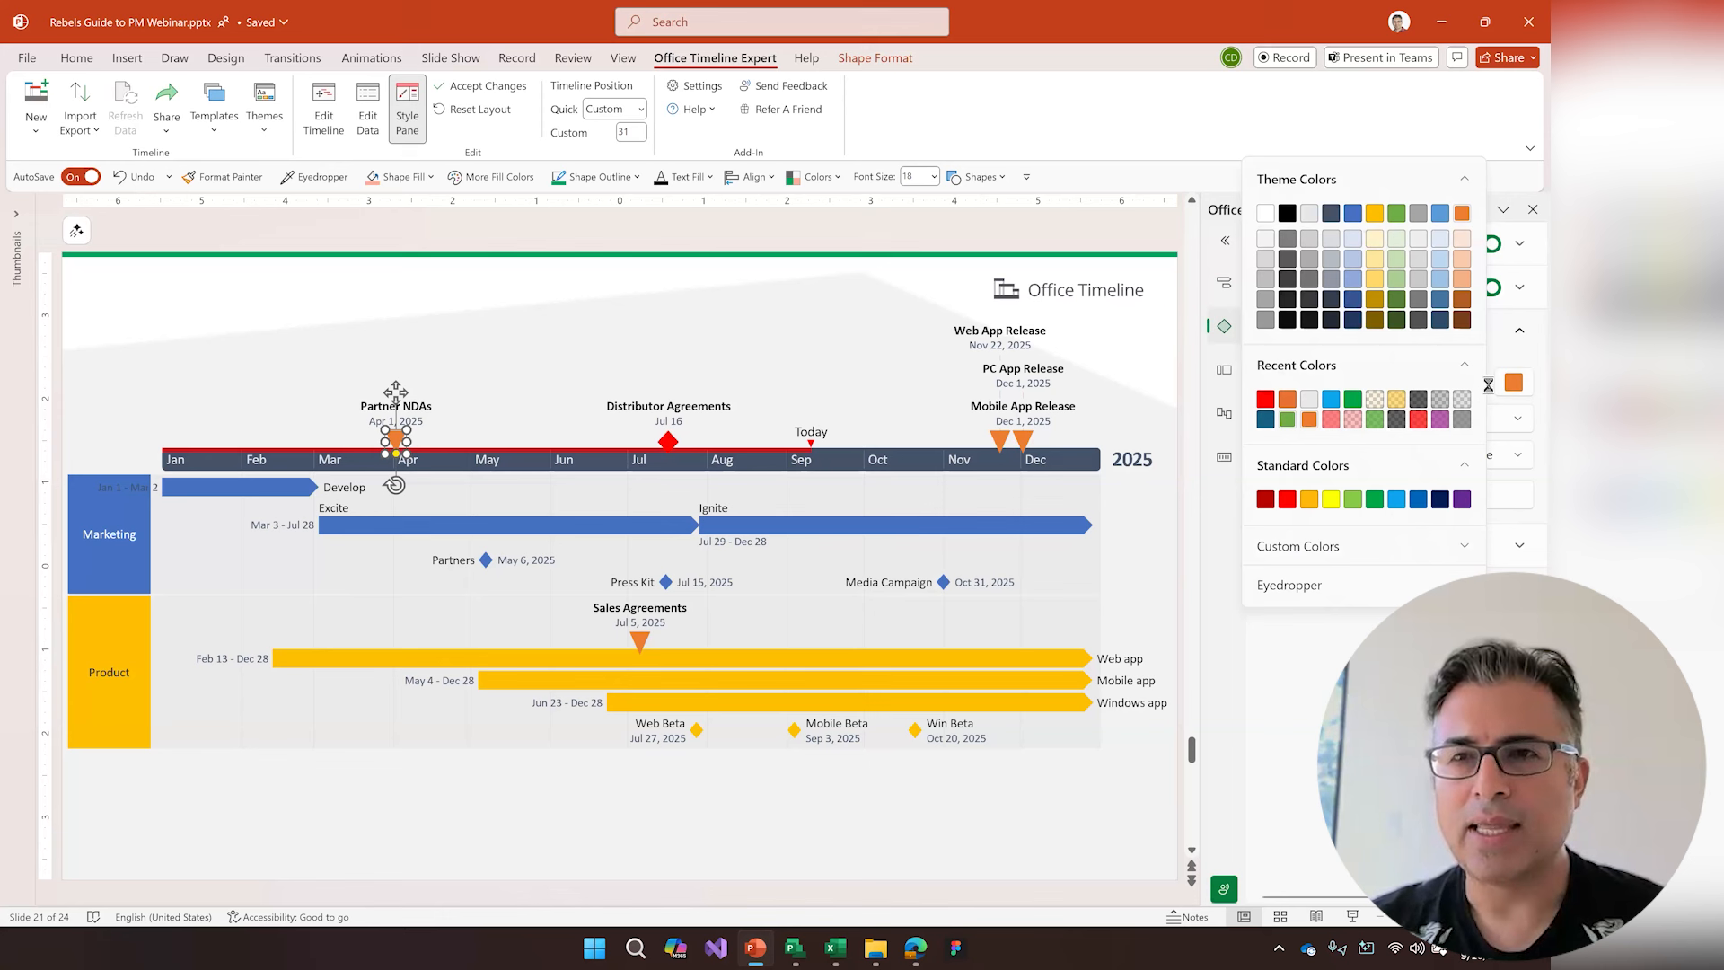
{"action": "left_click", "coordinate": [1458, 386]}
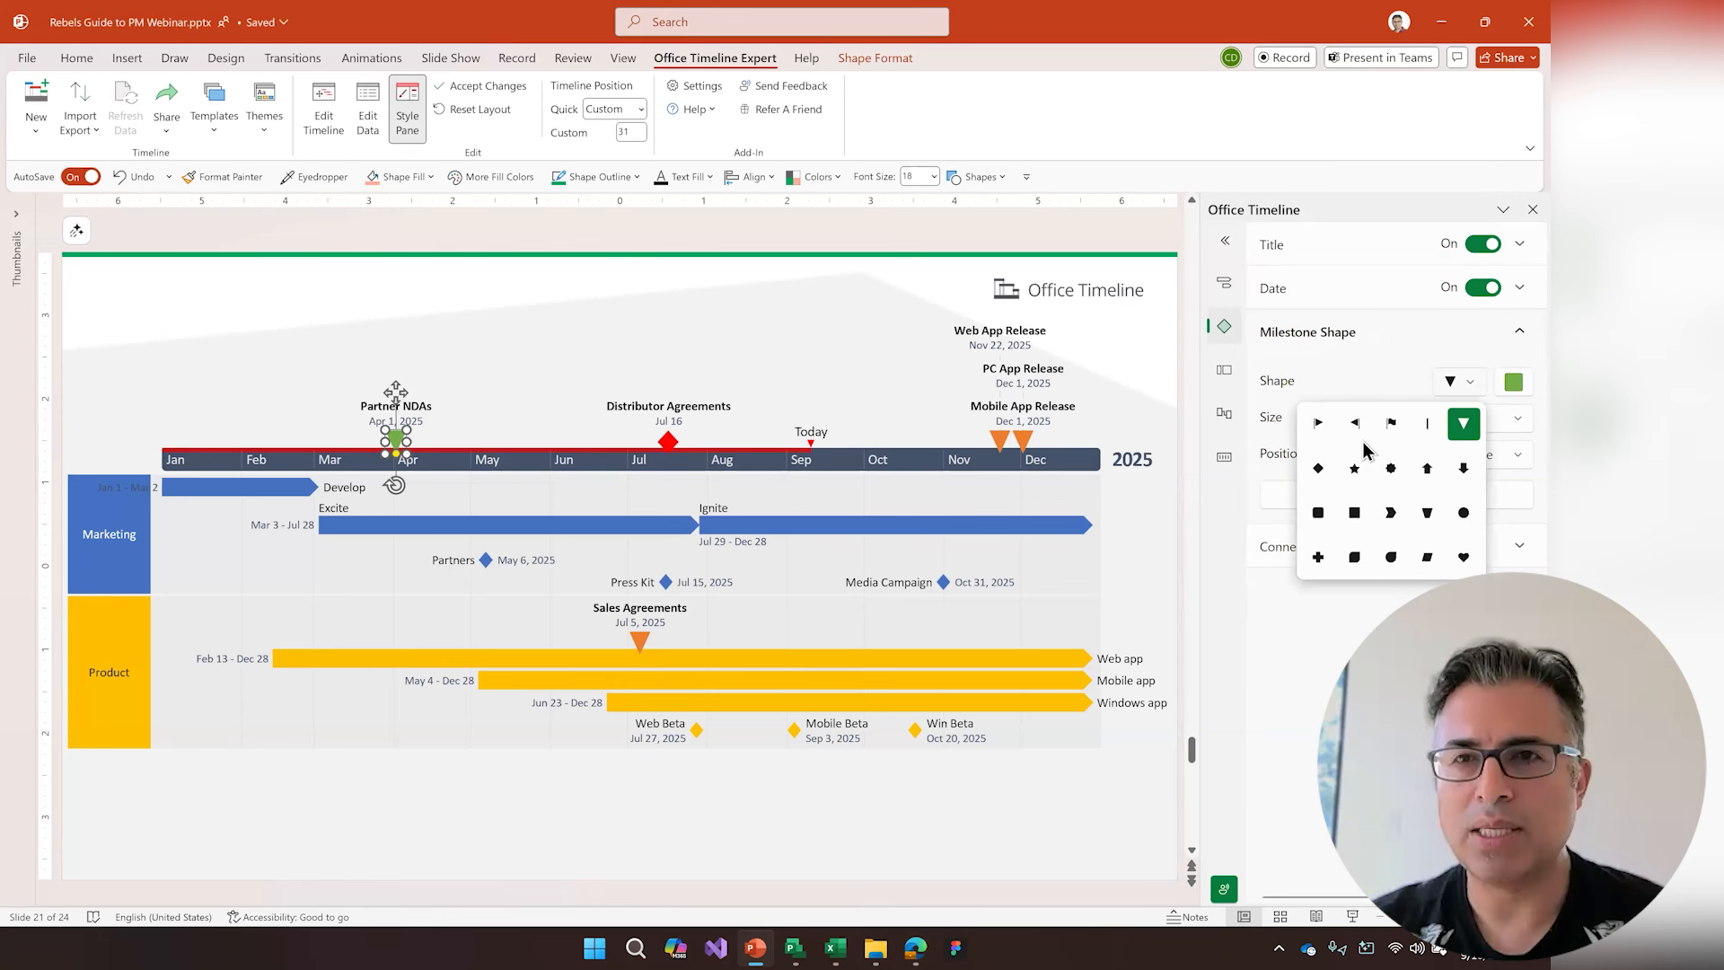
{"action": "left_click", "coordinate": [1318, 468]}
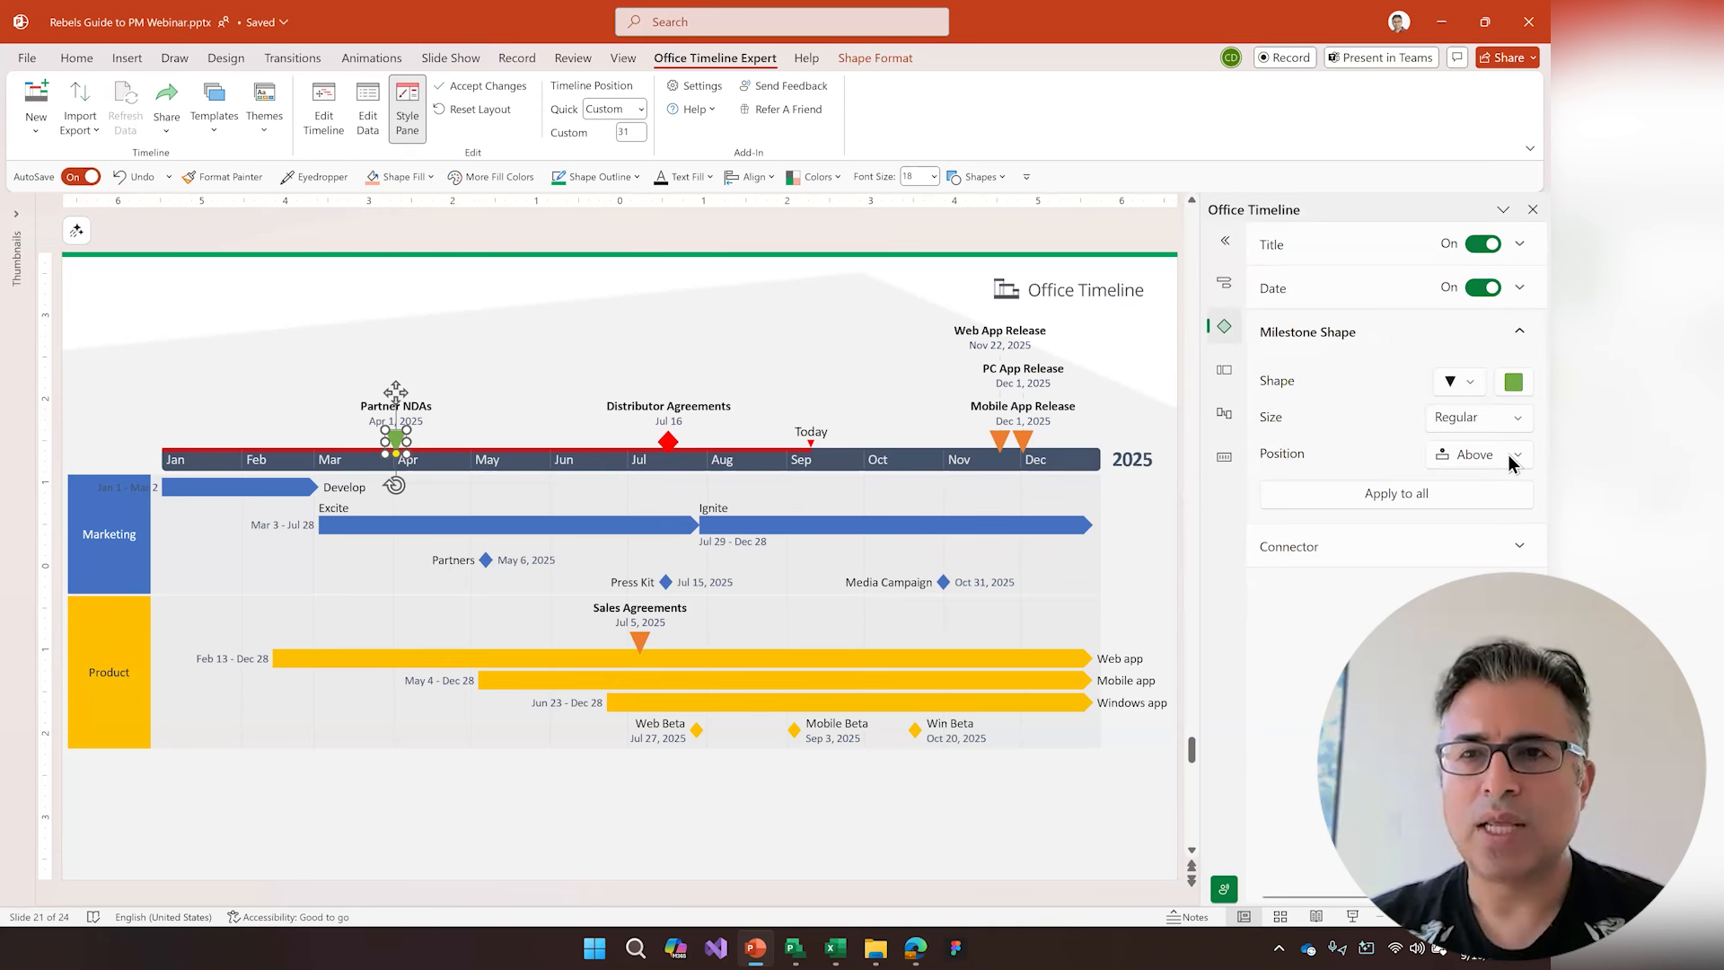
{"action": "left_click", "coordinate": [1396, 493]}
{"action": "left_click", "coordinate": [1254, 618]}
{"action": "left_click", "coordinate": [1325, 618]}
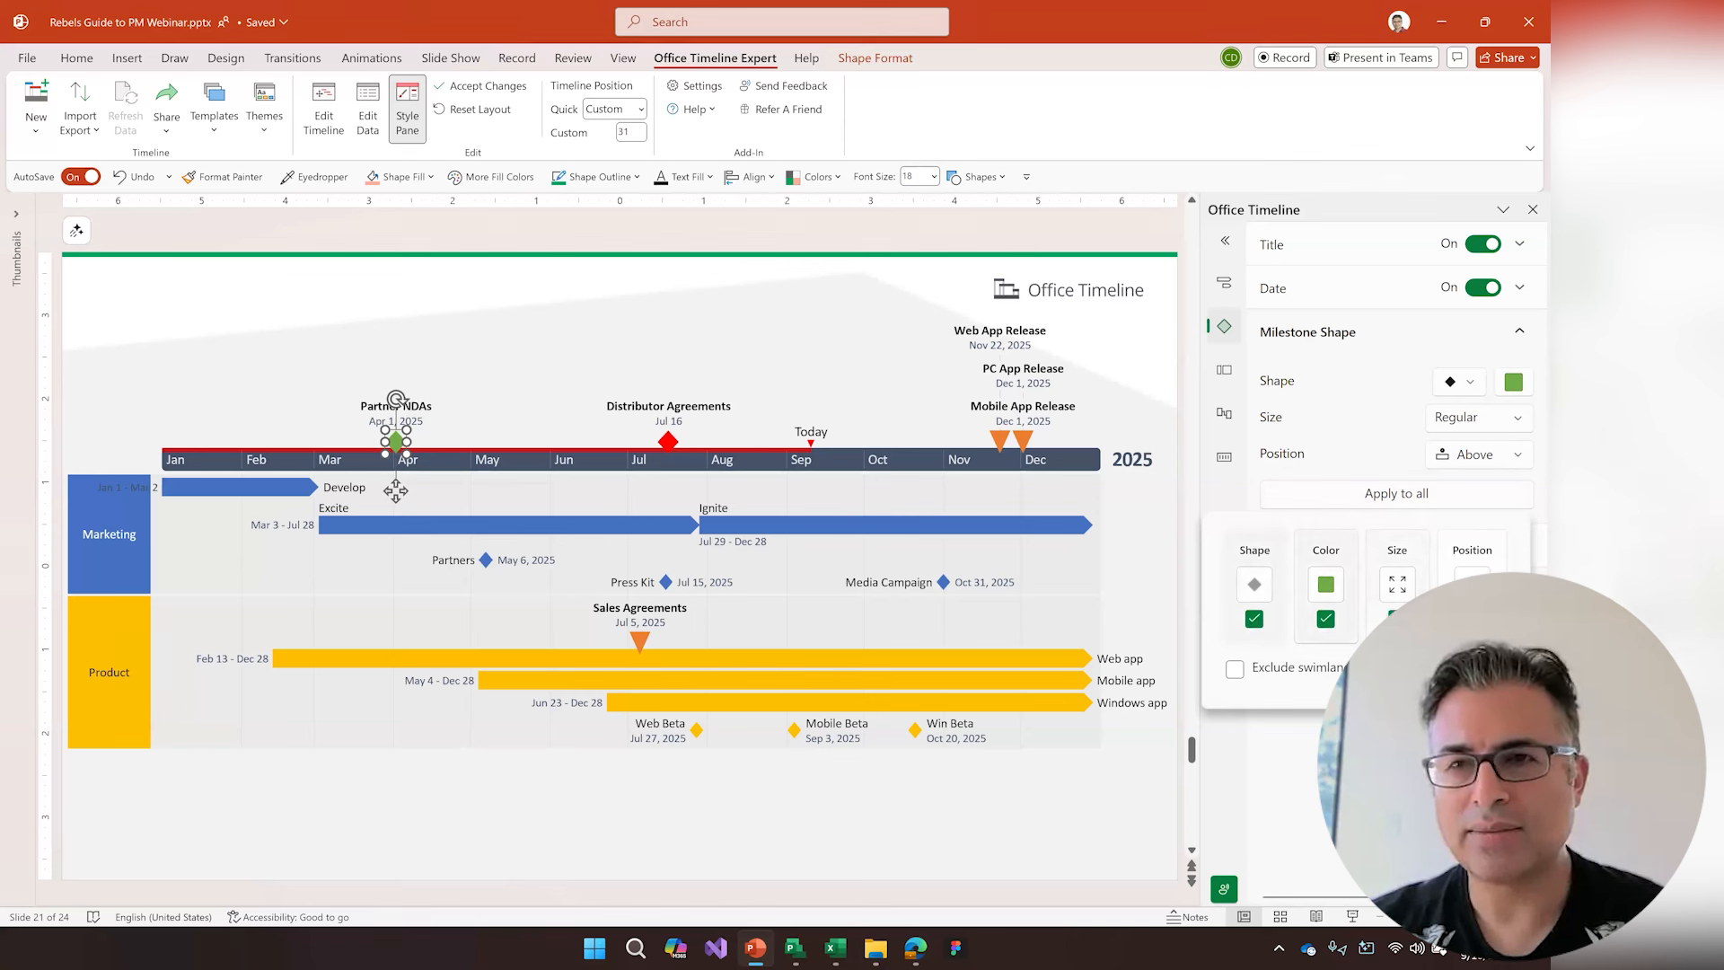
{"action": "left_click", "coordinate": [1472, 619]}
{"action": "left_click", "coordinate": [1479, 669]}
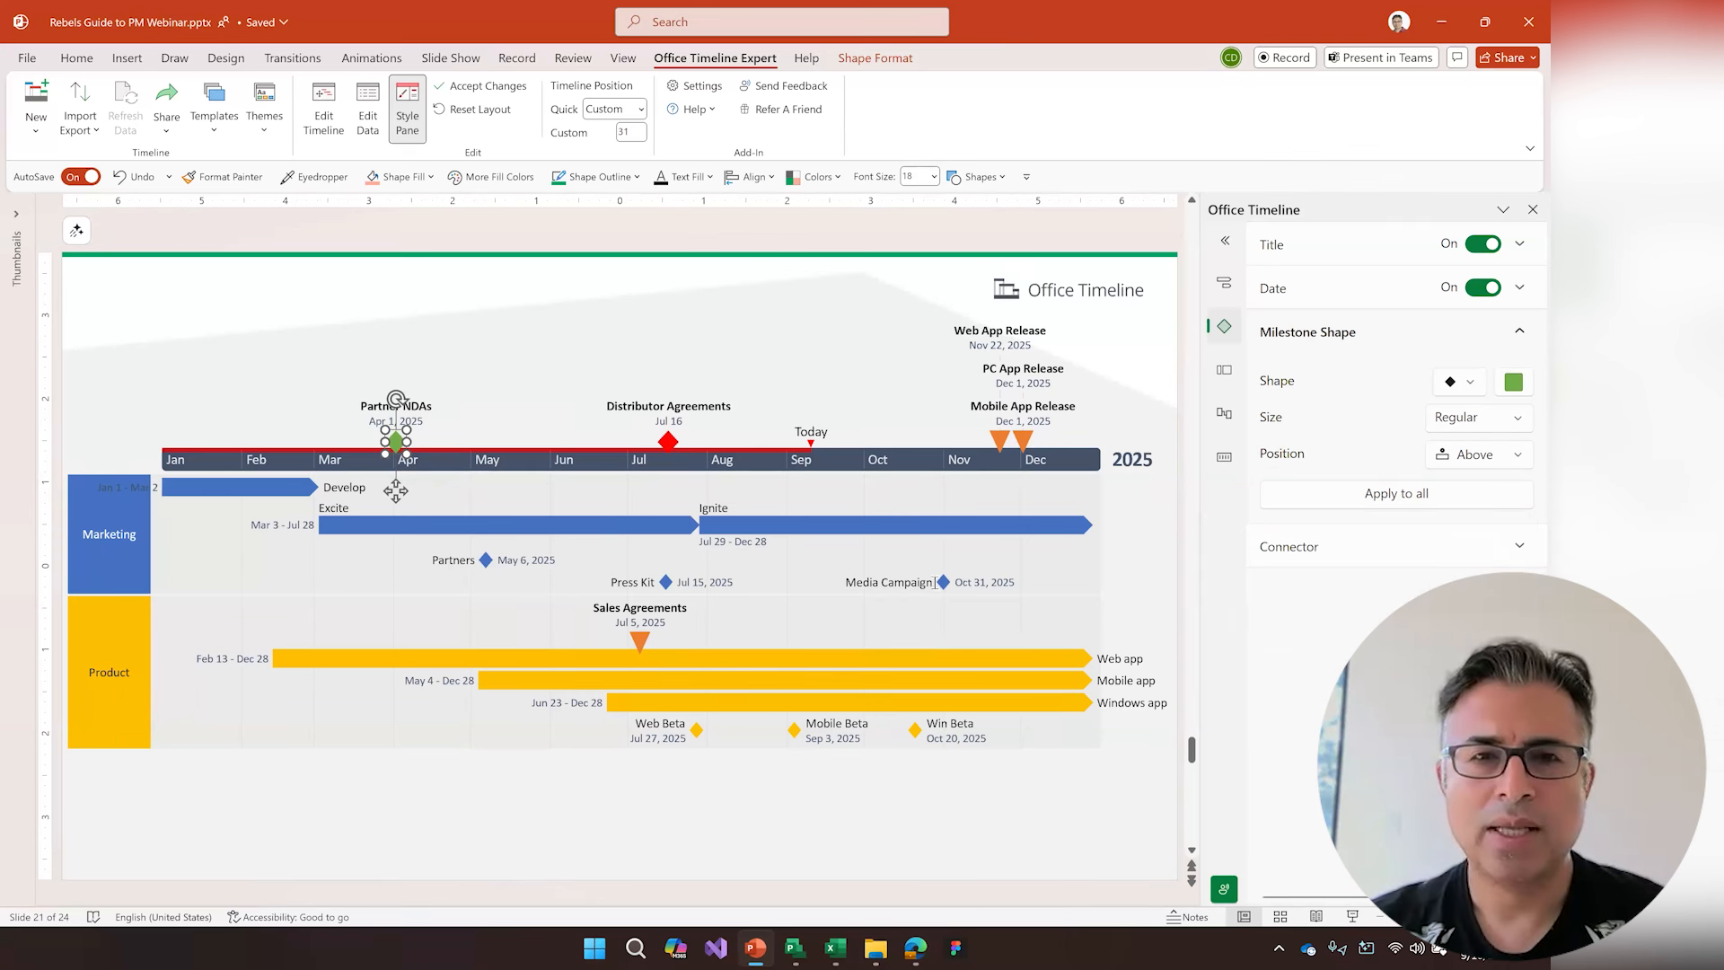
{"action": "left_click", "coordinate": [945, 792]}
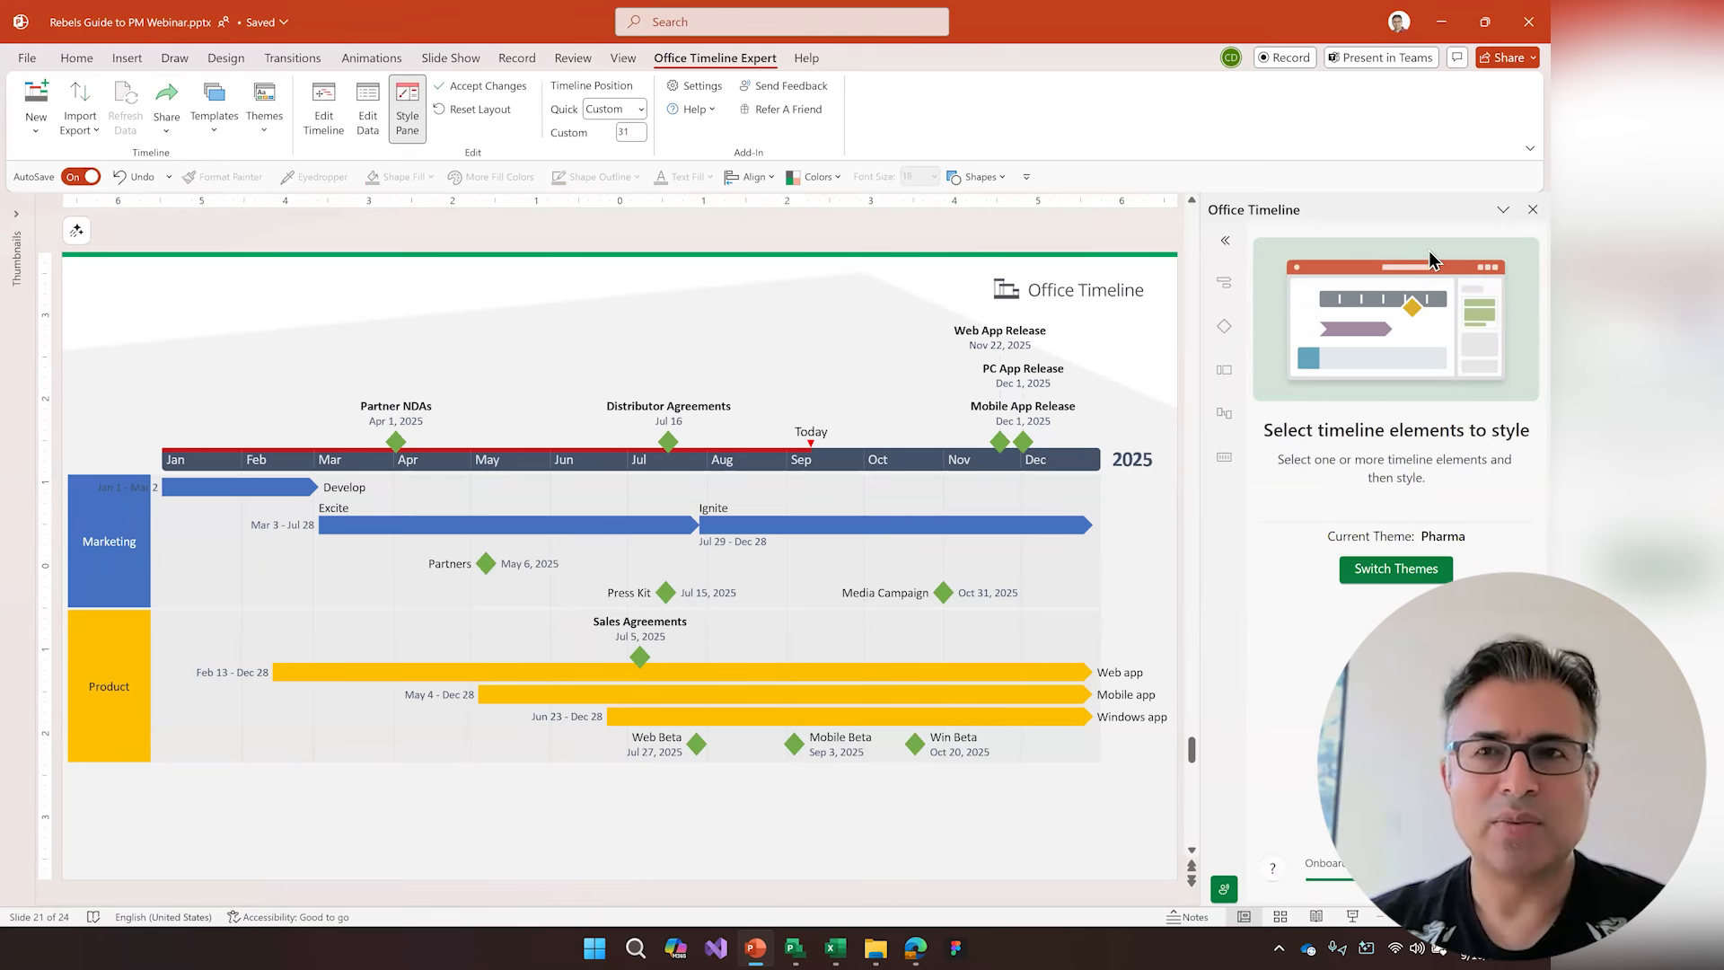
- Select Partner NDAs, Partners, Web Beta, Windows app and Ignite, and fill them green
{"action": "left_click", "coordinate": [1531, 209]}
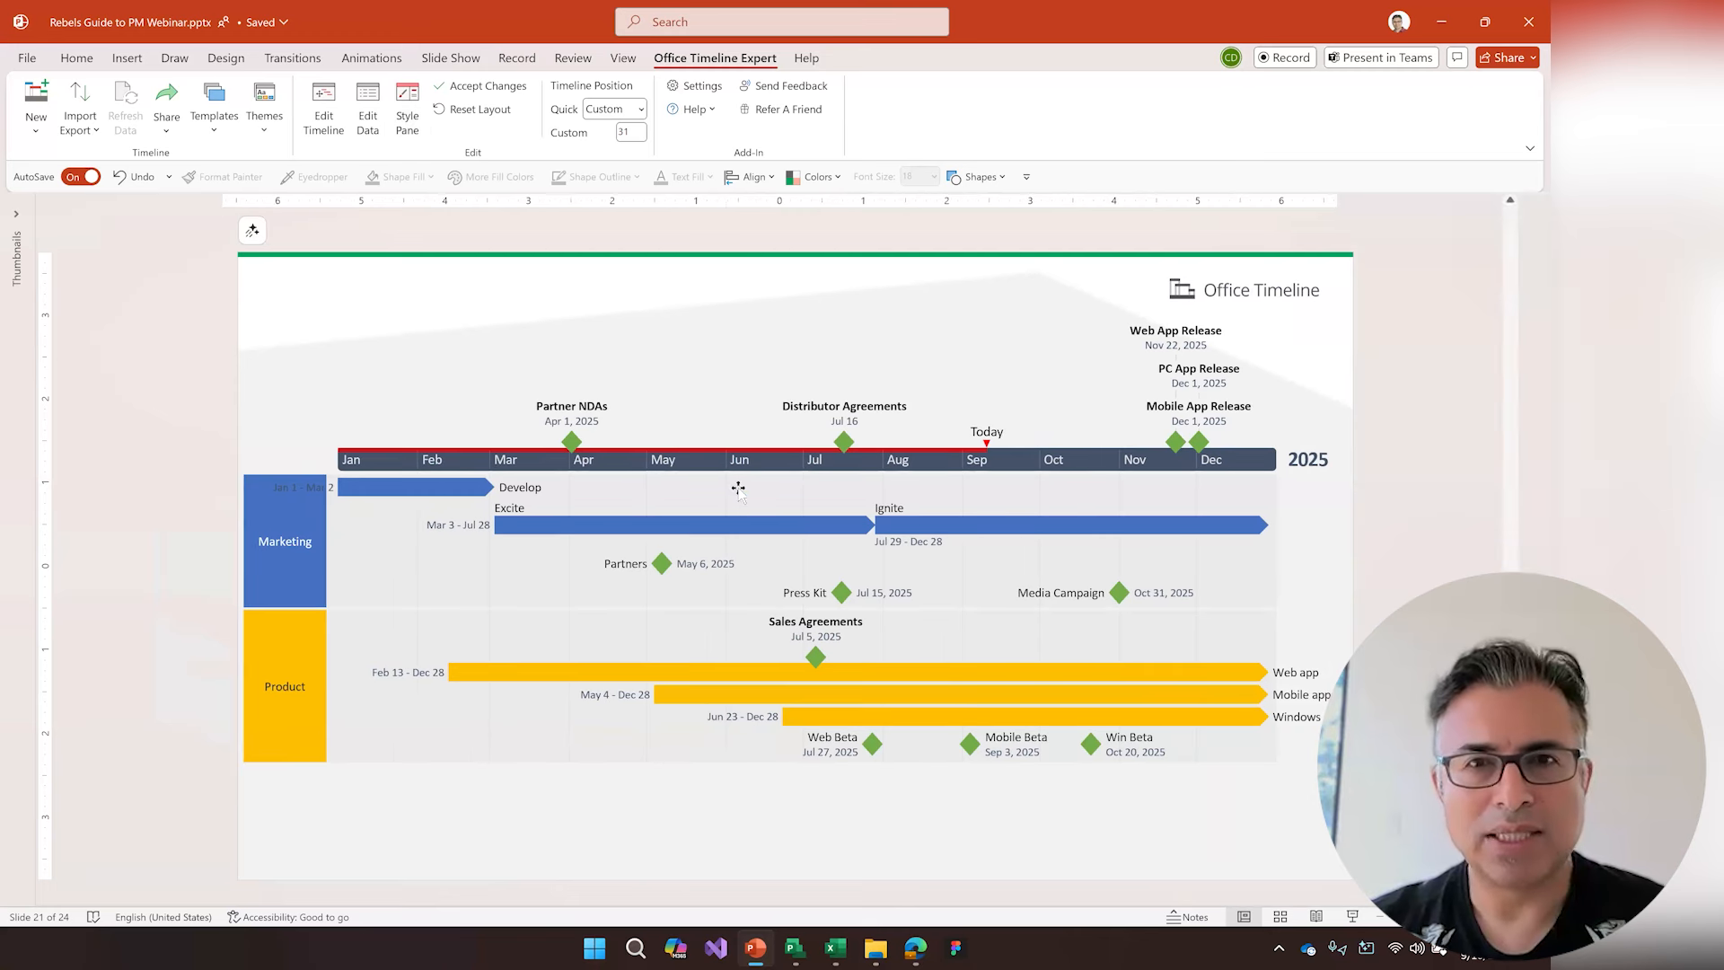
{"action": "left_click", "coordinate": [571, 441]}
{"action": "left_click", "coordinate": [662, 563], "text": "shift"}
{"action": "left_click", "coordinate": [871, 743], "text": "shift"}
{"action": "left_click", "coordinate": [956, 717], "text": "shift"}
{"action": "left_click", "coordinate": [1099, 530], "text": "shift"}
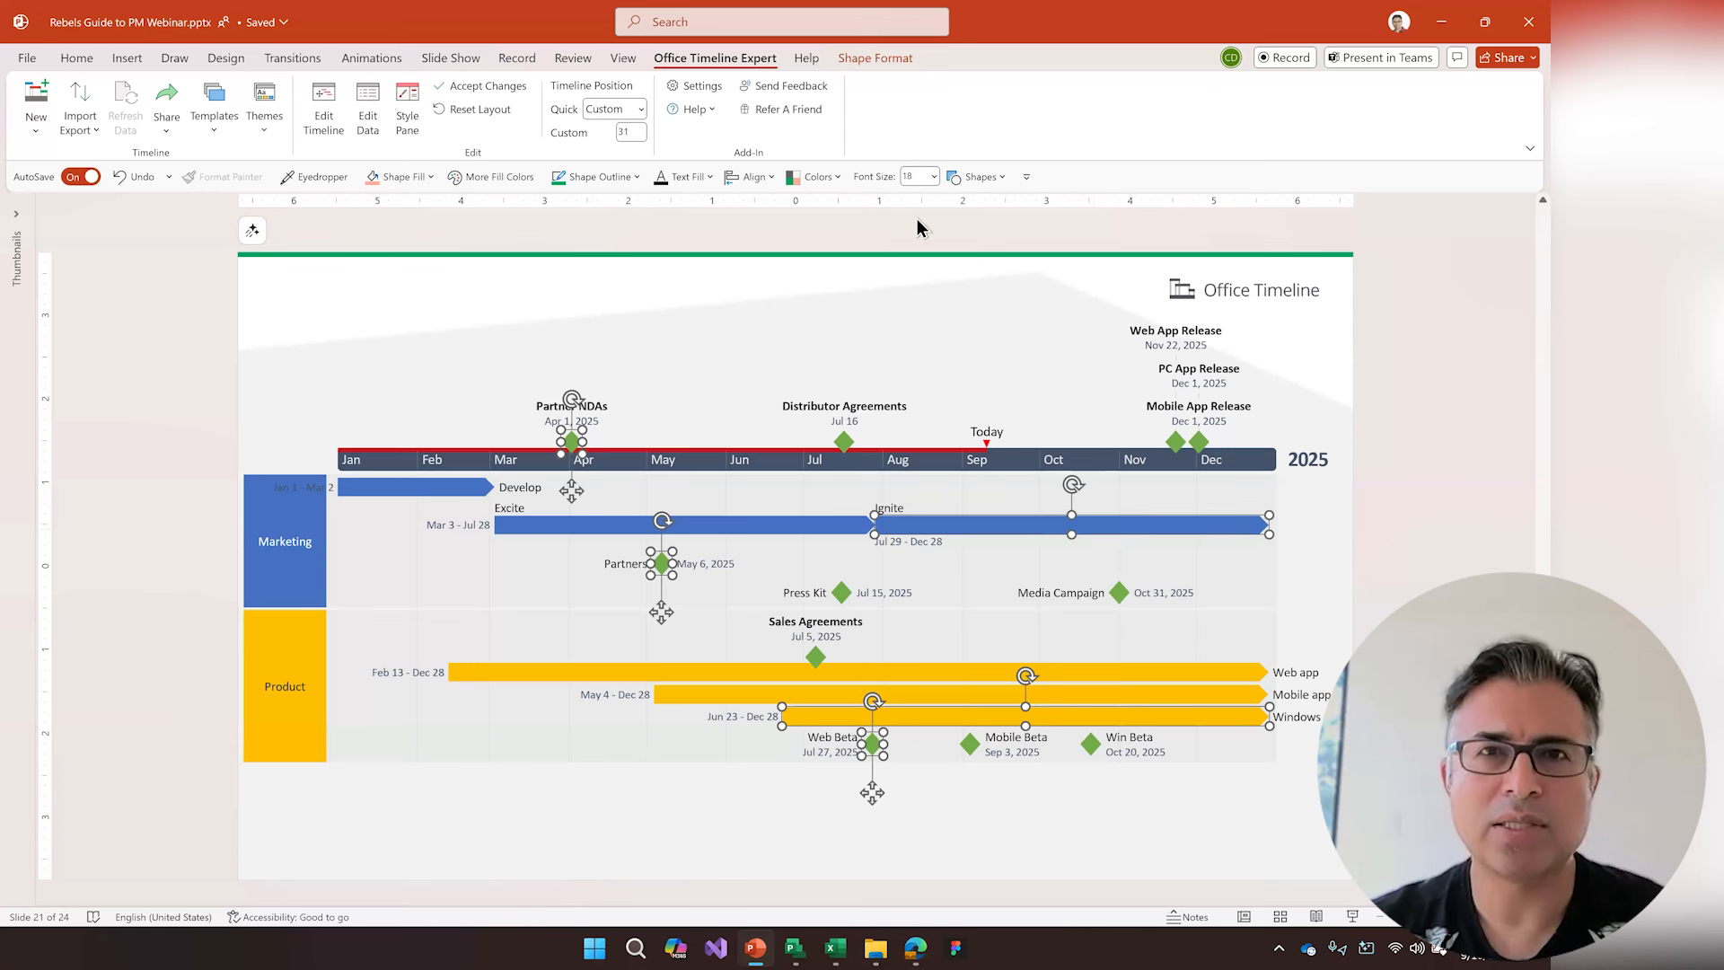
{"action": "left_click", "coordinate": [878, 60]}
{"action": "left_click", "coordinate": [732, 85]}
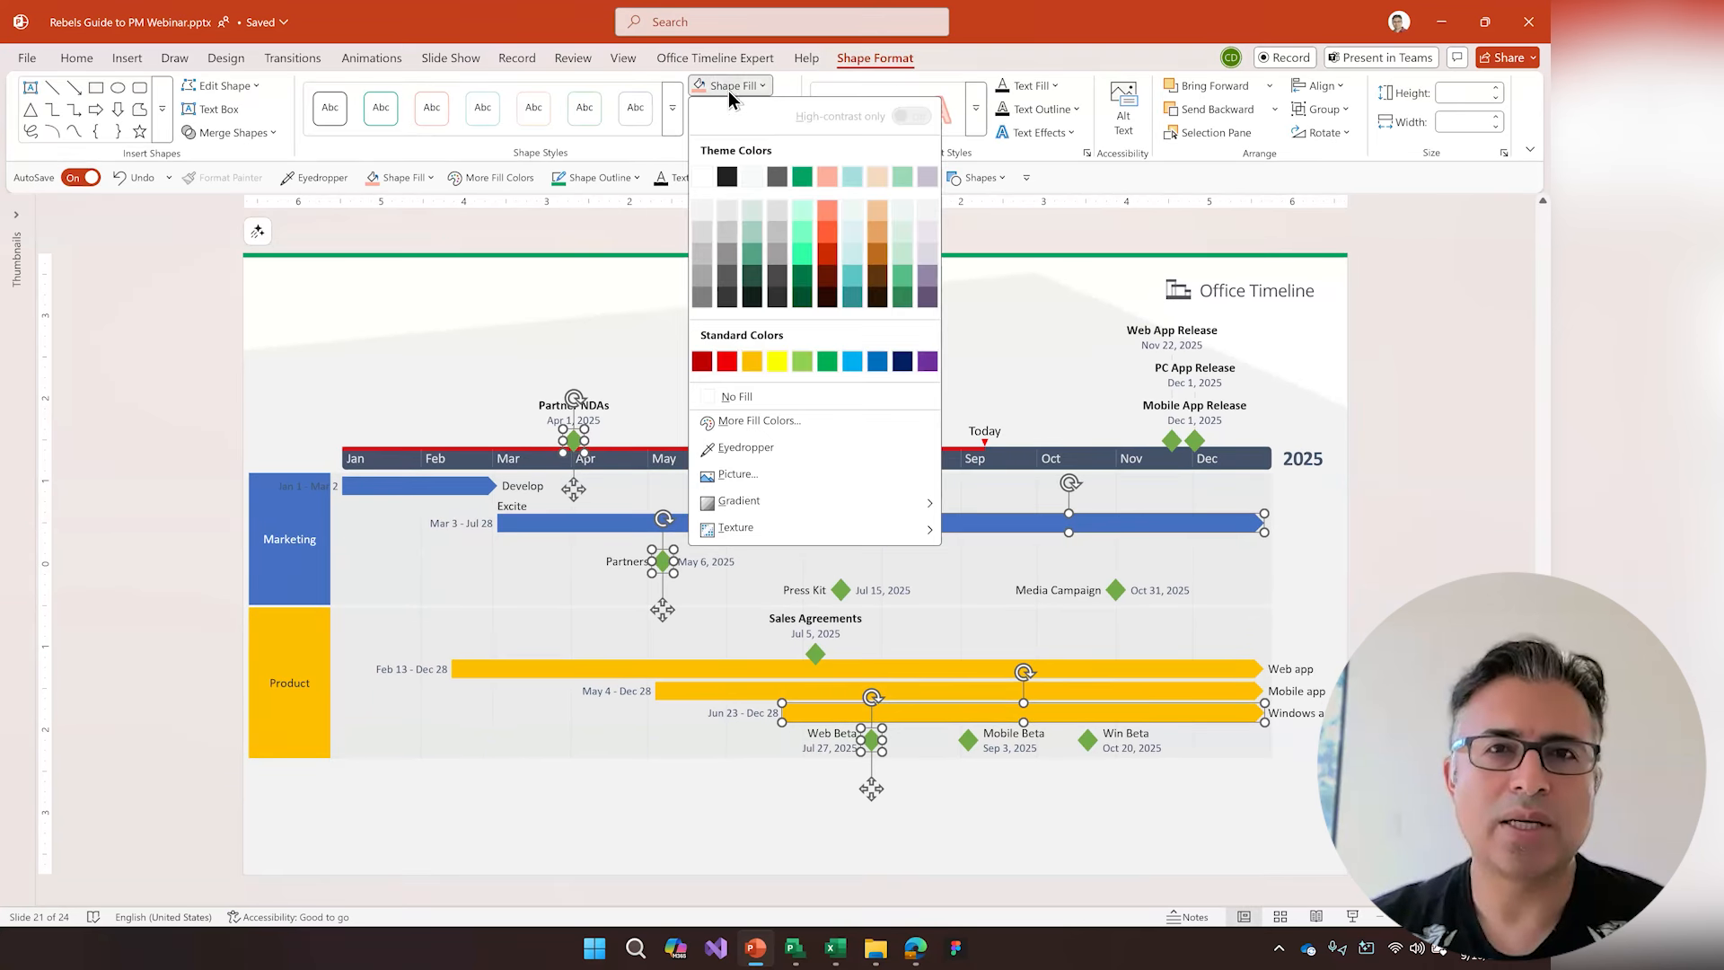
{"action": "left_click", "coordinate": [800, 175]}
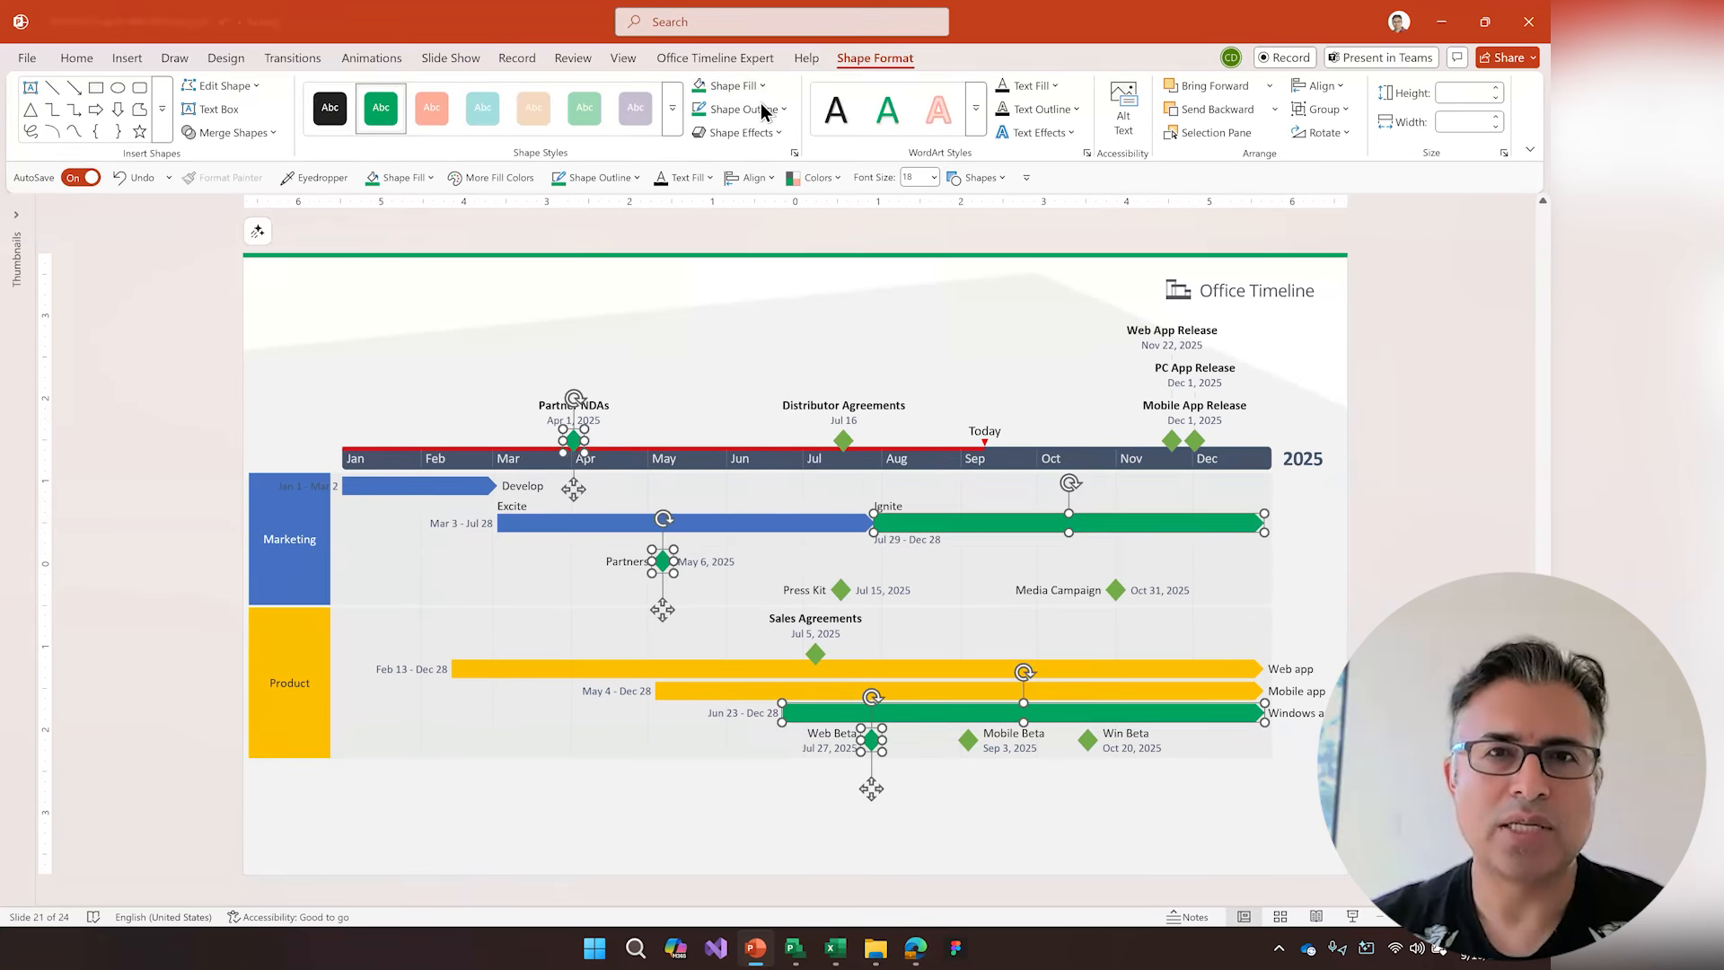
- Give those selected shapes a red outline and a white fill
{"action": "left_click", "coordinate": [738, 109]}
{"action": "left_click", "coordinate": [725, 386]}
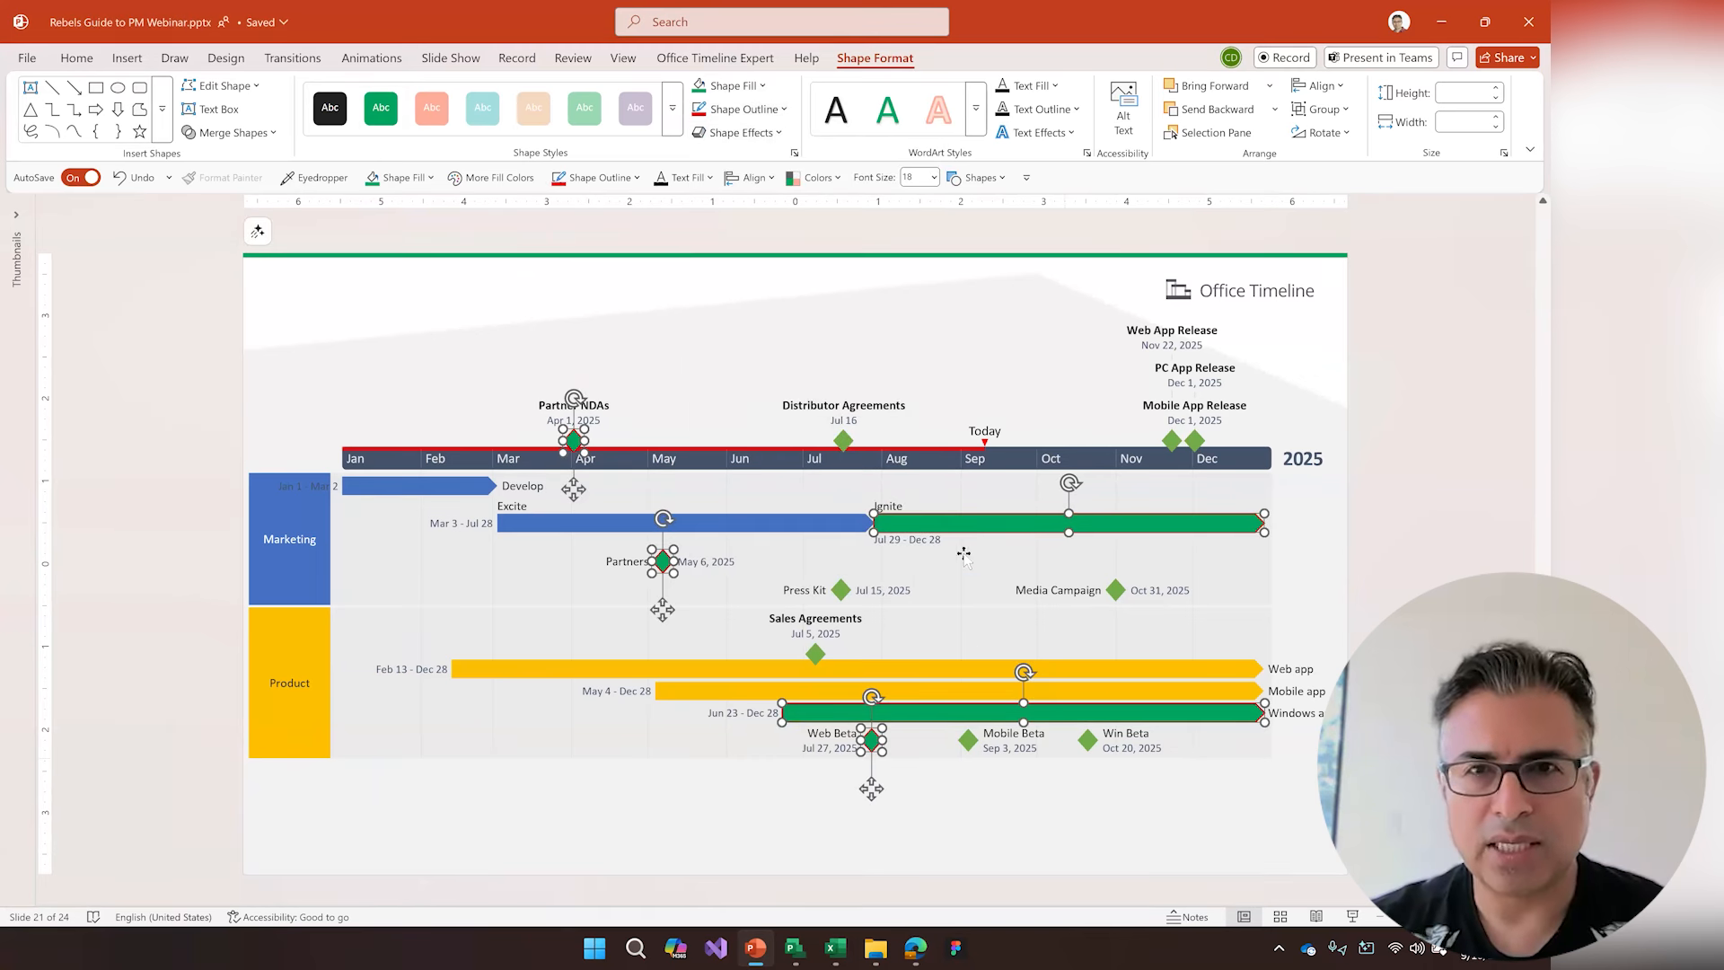
{"action": "left_click", "coordinate": [745, 86]}
{"action": "left_click", "coordinate": [754, 184]}
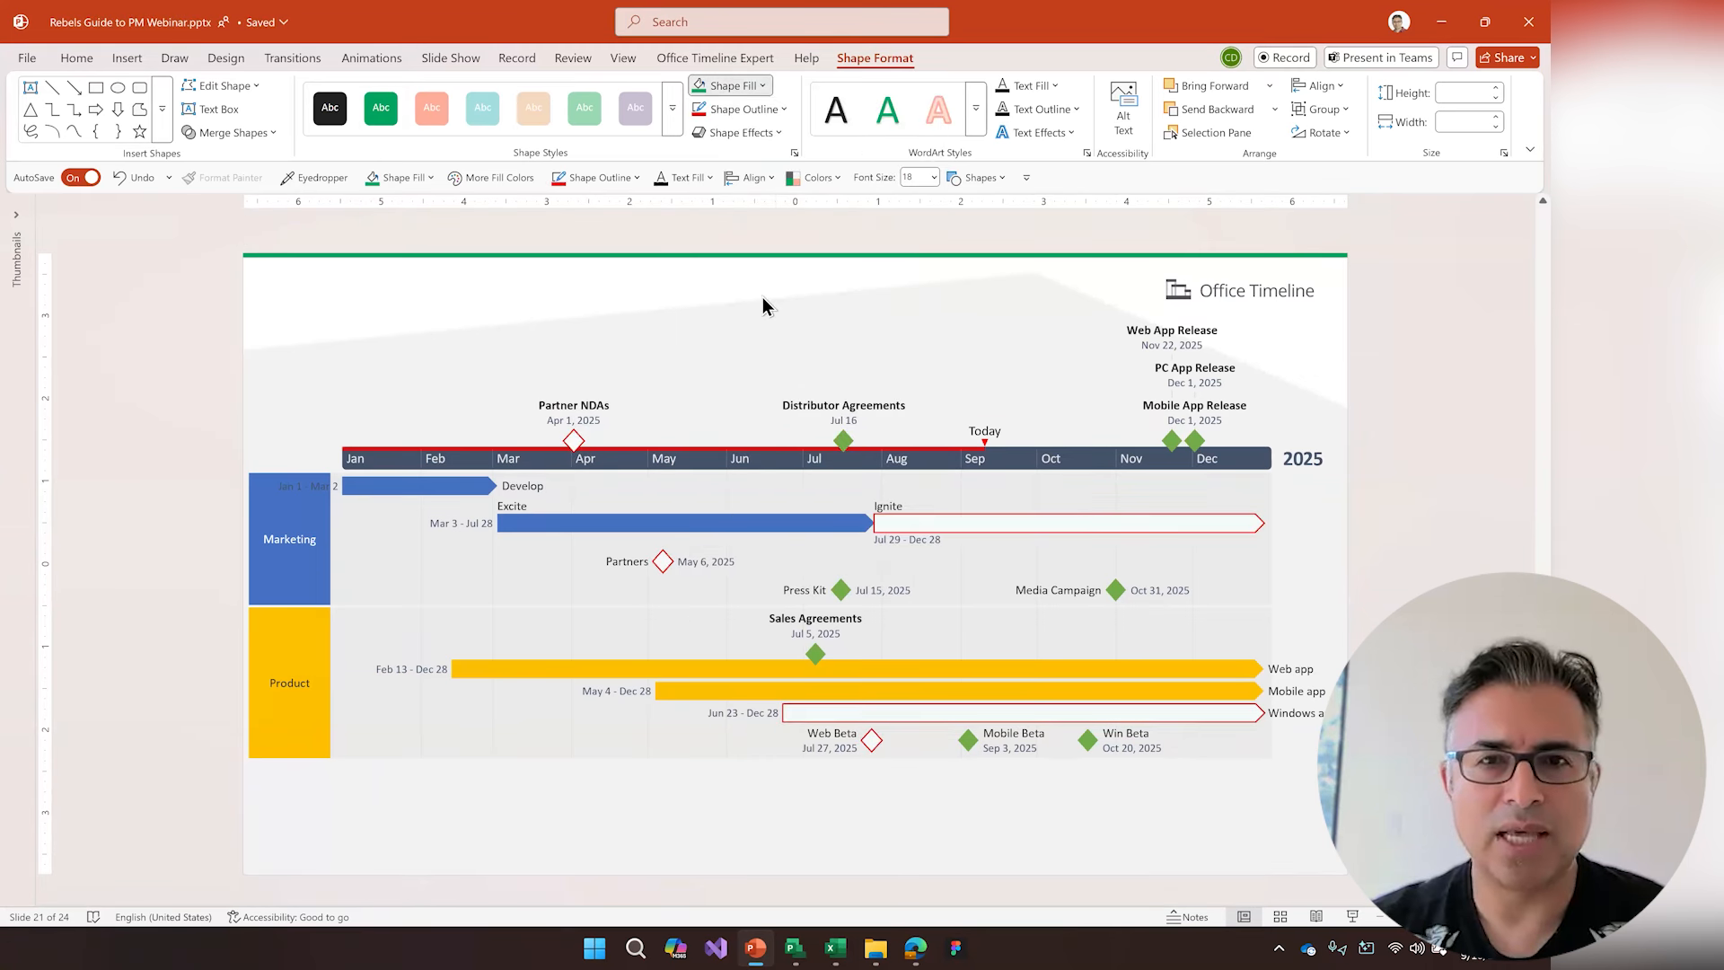
{"action": "left_click", "coordinate": [751, 300]}
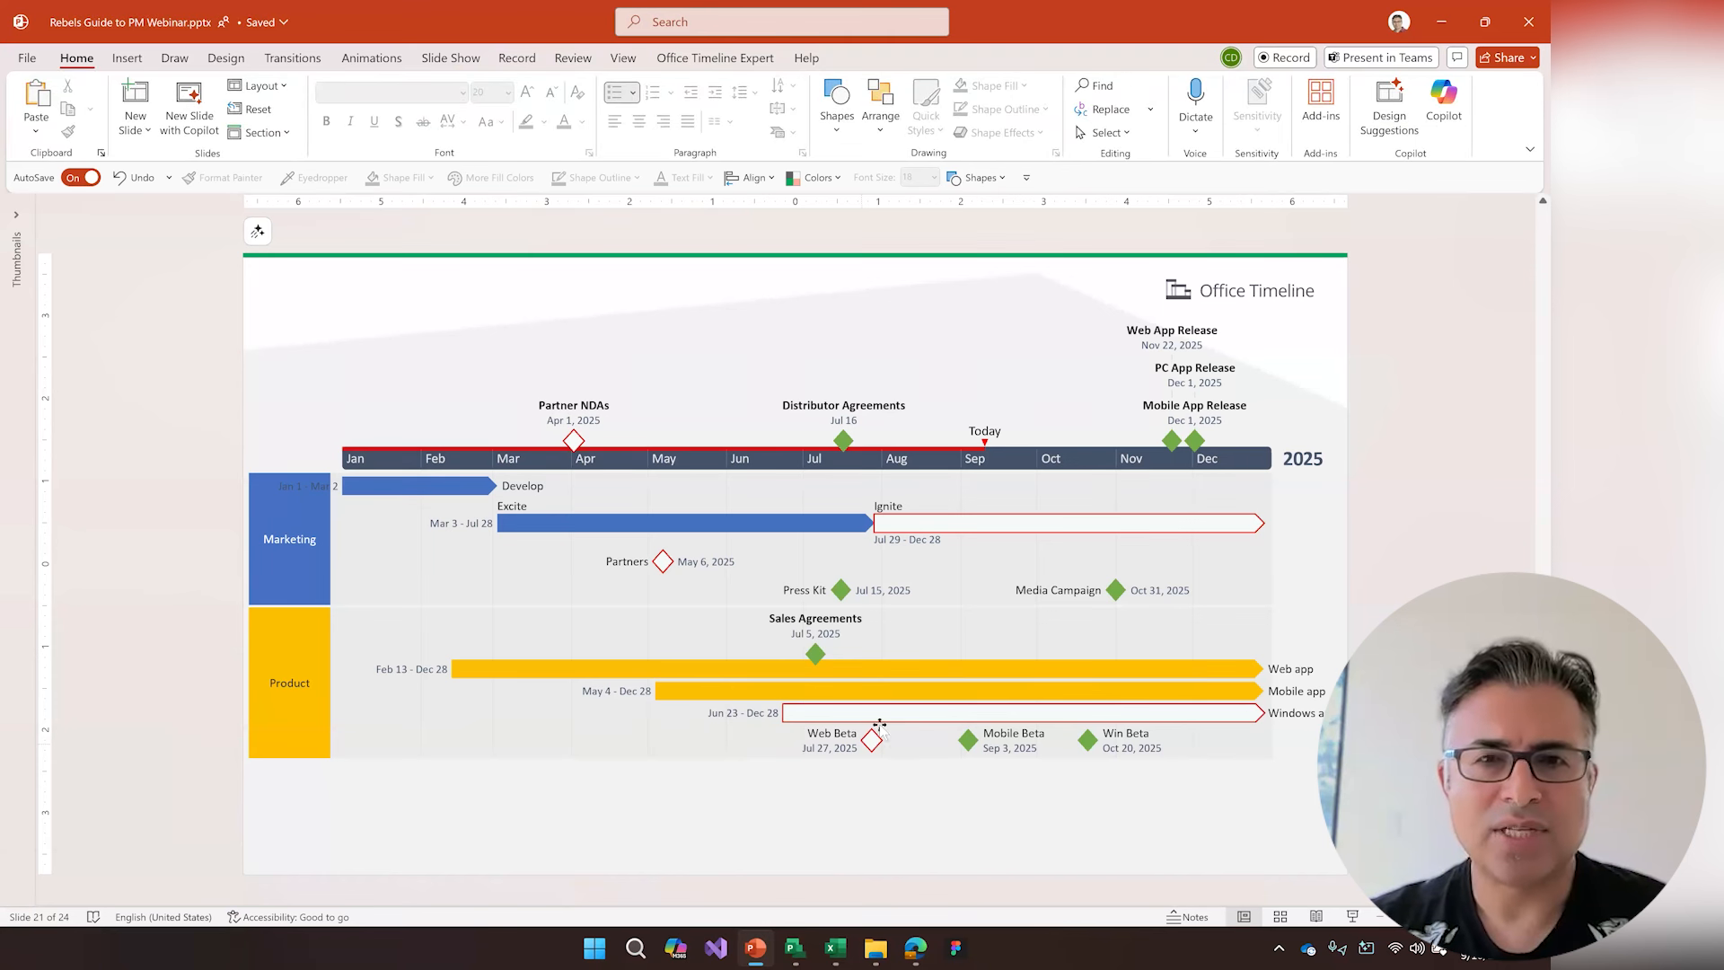
- Open the timeline in the Office Timeline editor and close it without saving
{"action": "left_click", "coordinate": [703, 57]}
{"action": "left_click", "coordinate": [334, 115]}
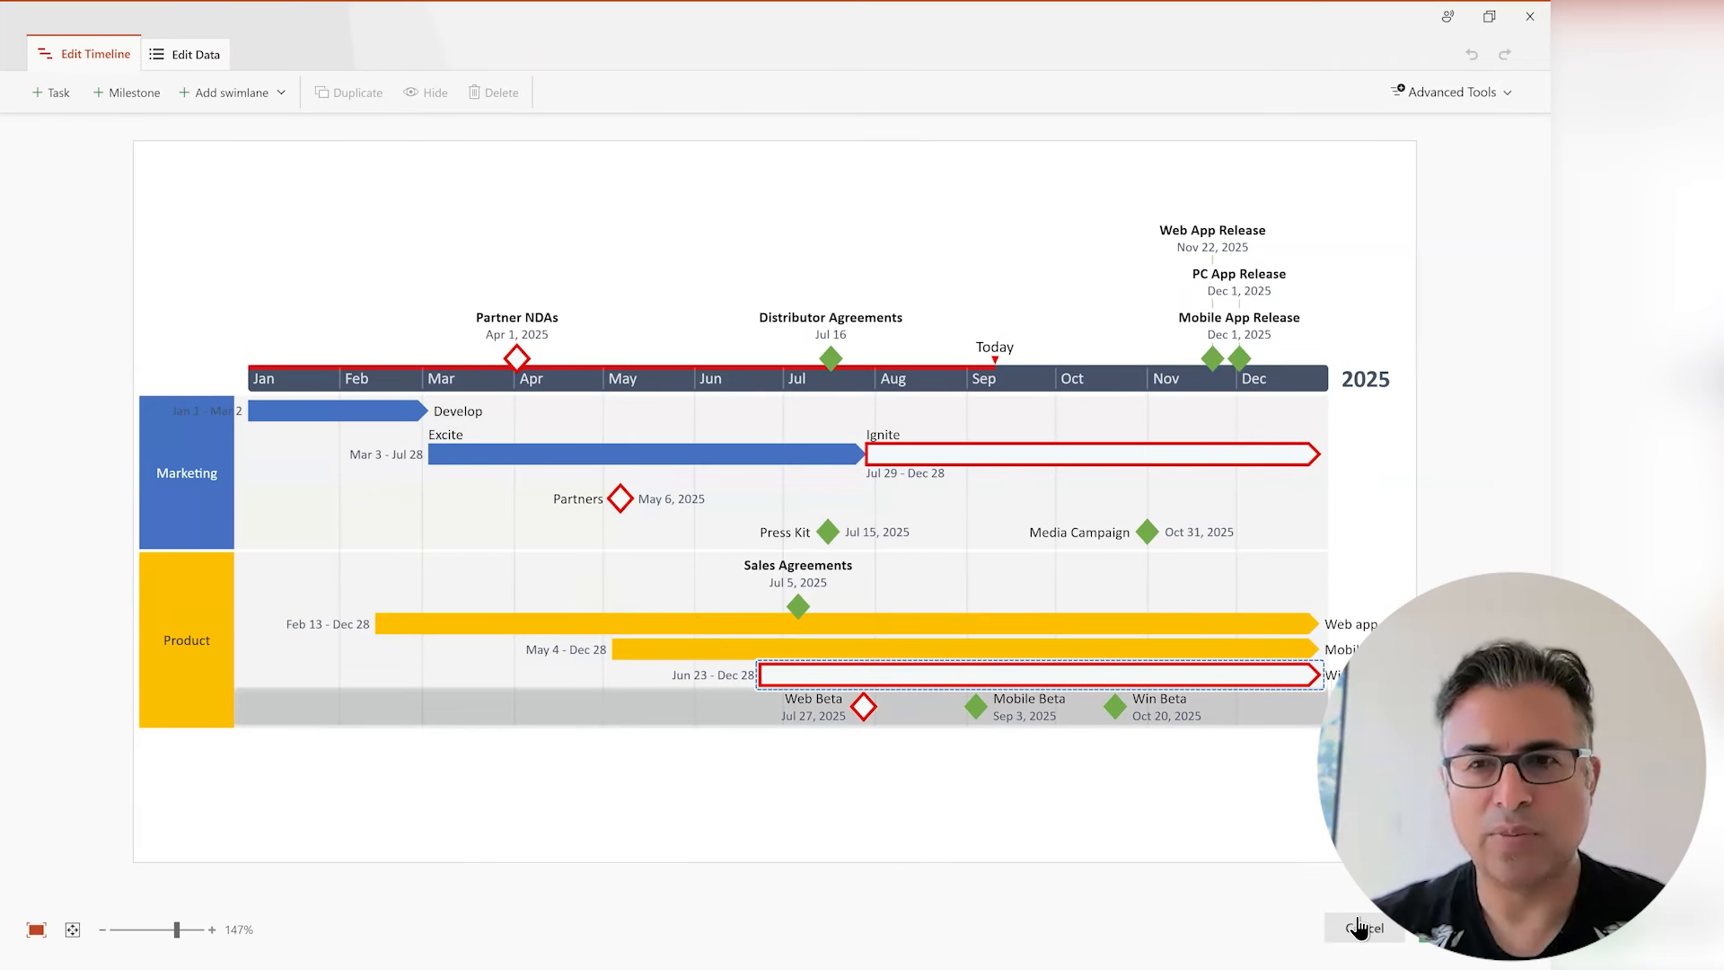
{"action": "key", "text": "Escape"}
{"action": "left_click", "coordinate": [798, 499]}
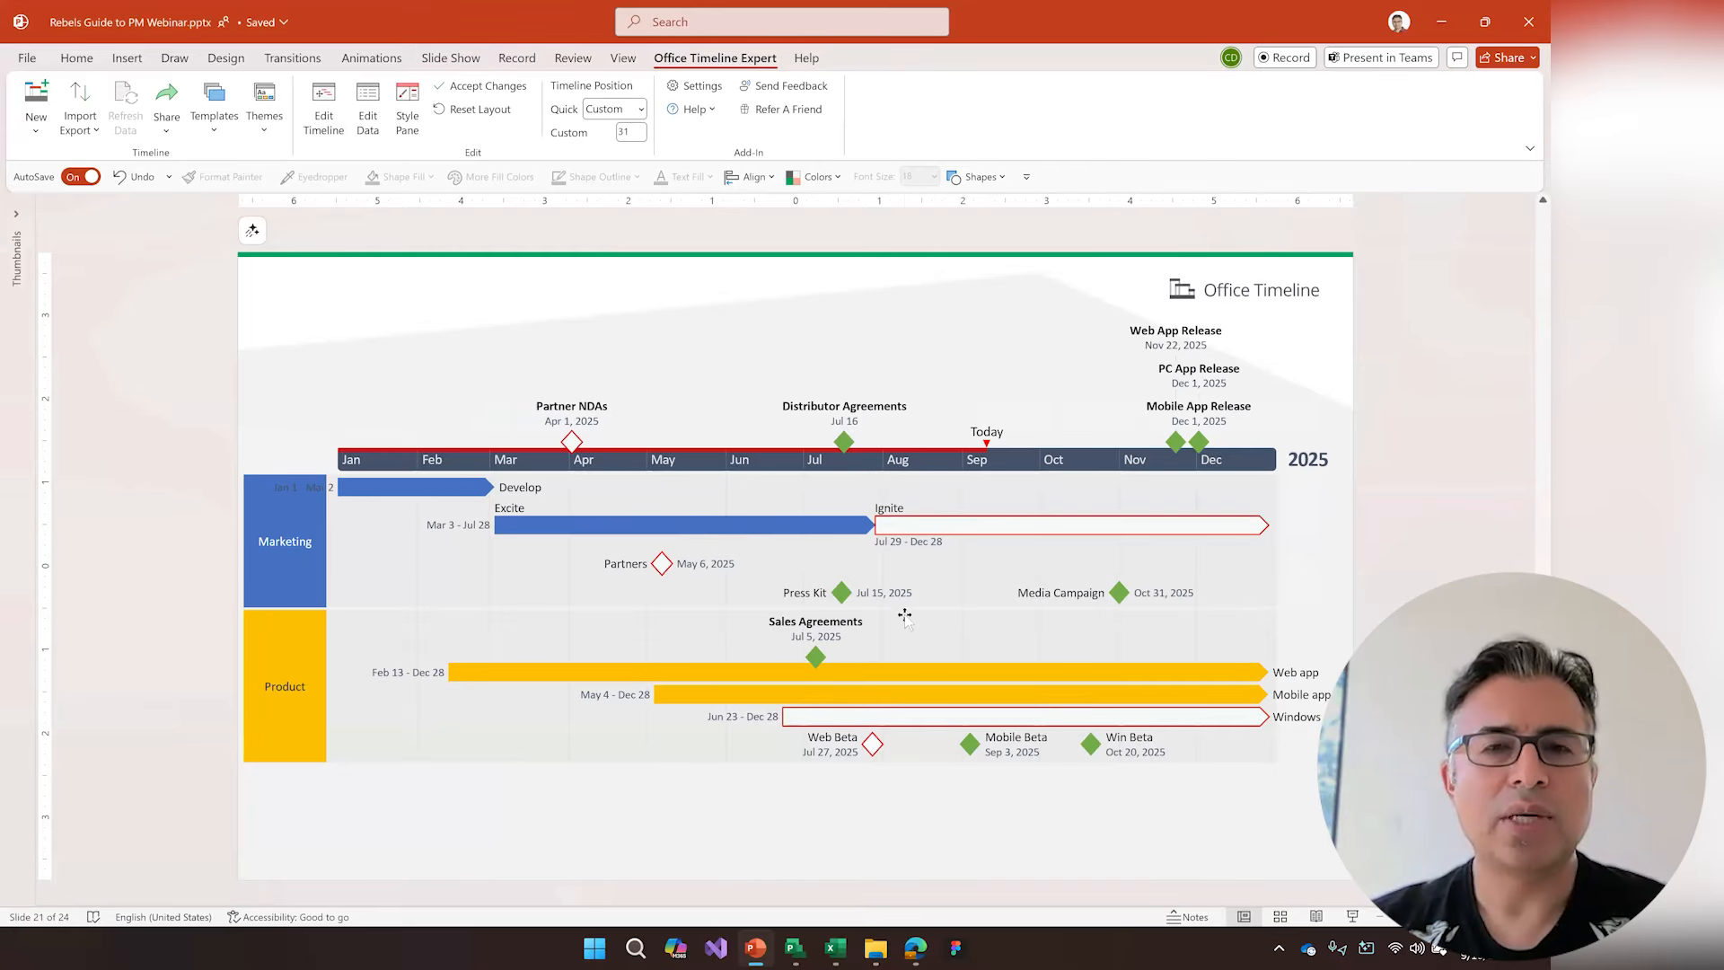
- Format-paint Partner NDAs' red-outline style onto Distributor Agreements, Excite, Develop and Mobile app
{"action": "left_click", "coordinate": [685, 528]}
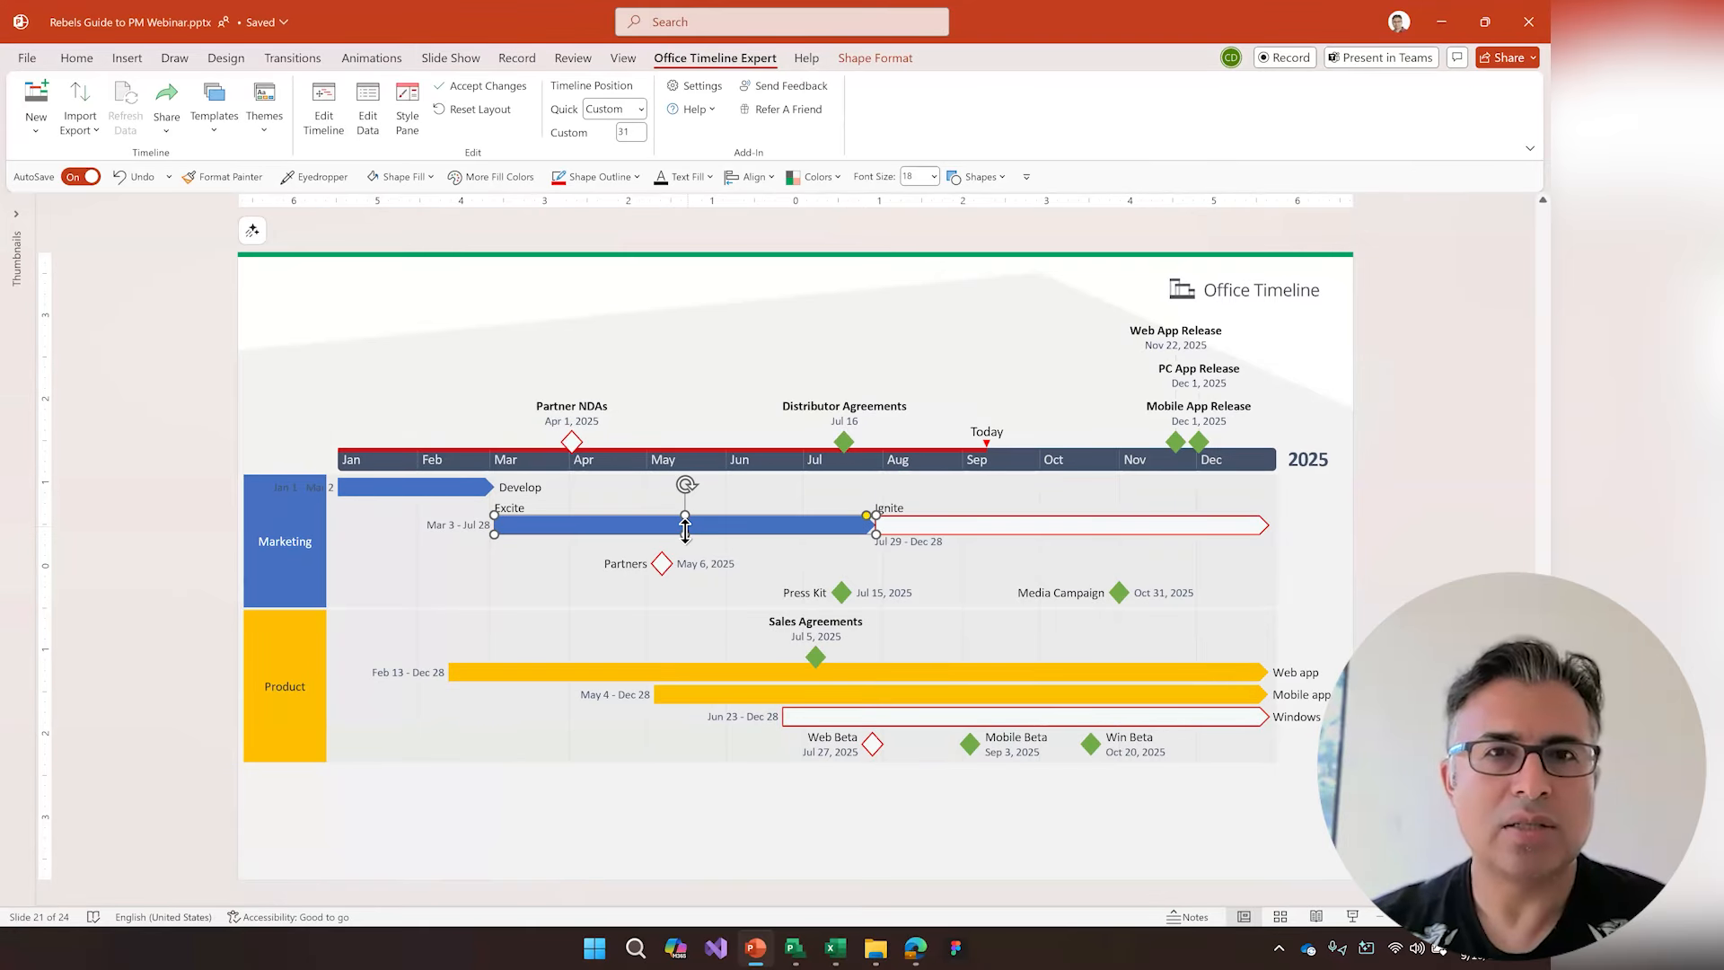
{"action": "left_click", "coordinate": [571, 441]}
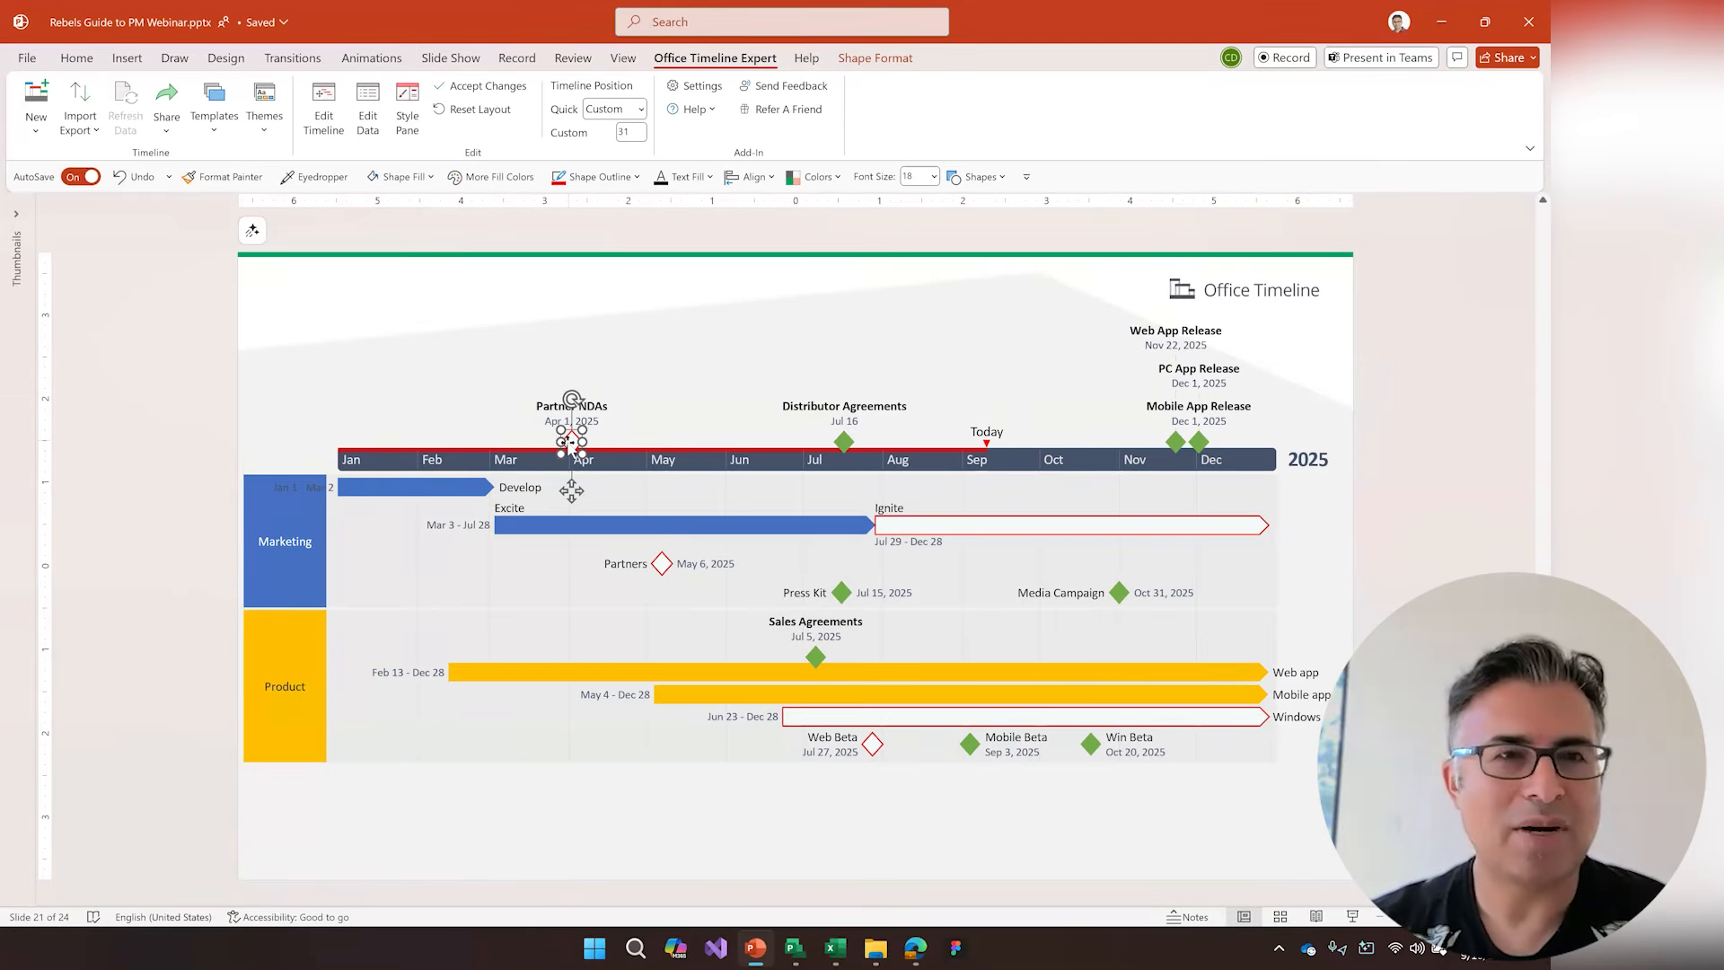
{"action": "left_click", "coordinate": [216, 175]}
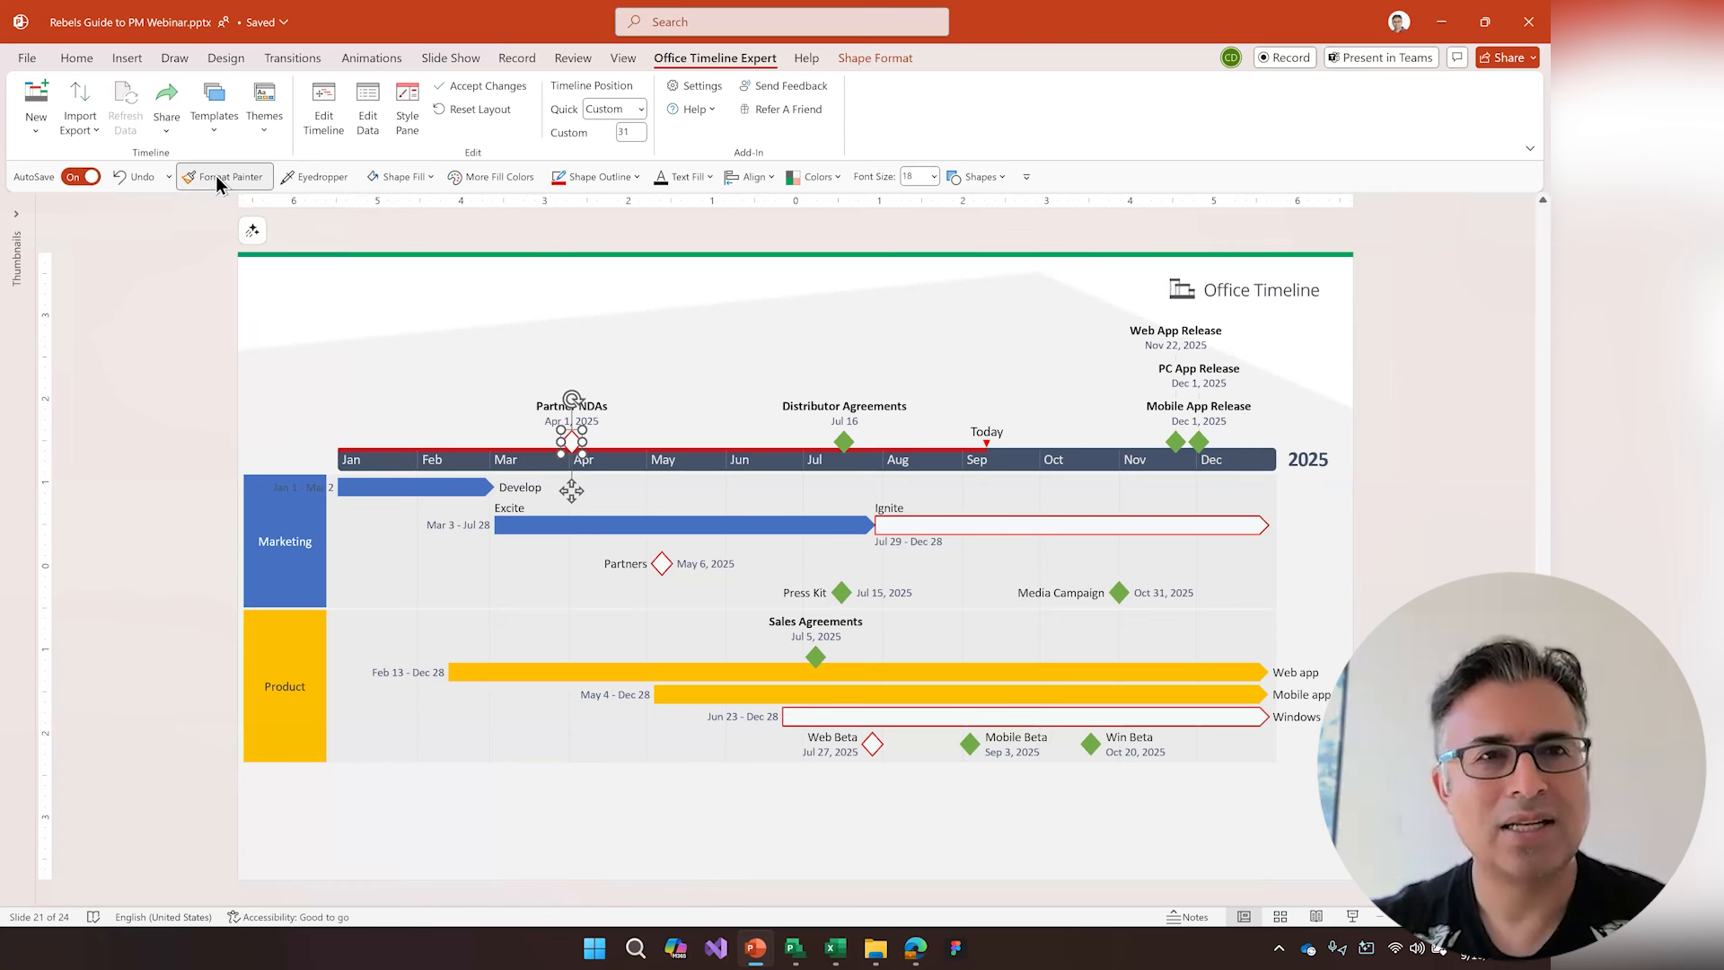
{"action": "left_click", "coordinate": [843, 440]}
{"action": "left_click", "coordinate": [644, 521]}
{"action": "left_click", "coordinate": [457, 489]}
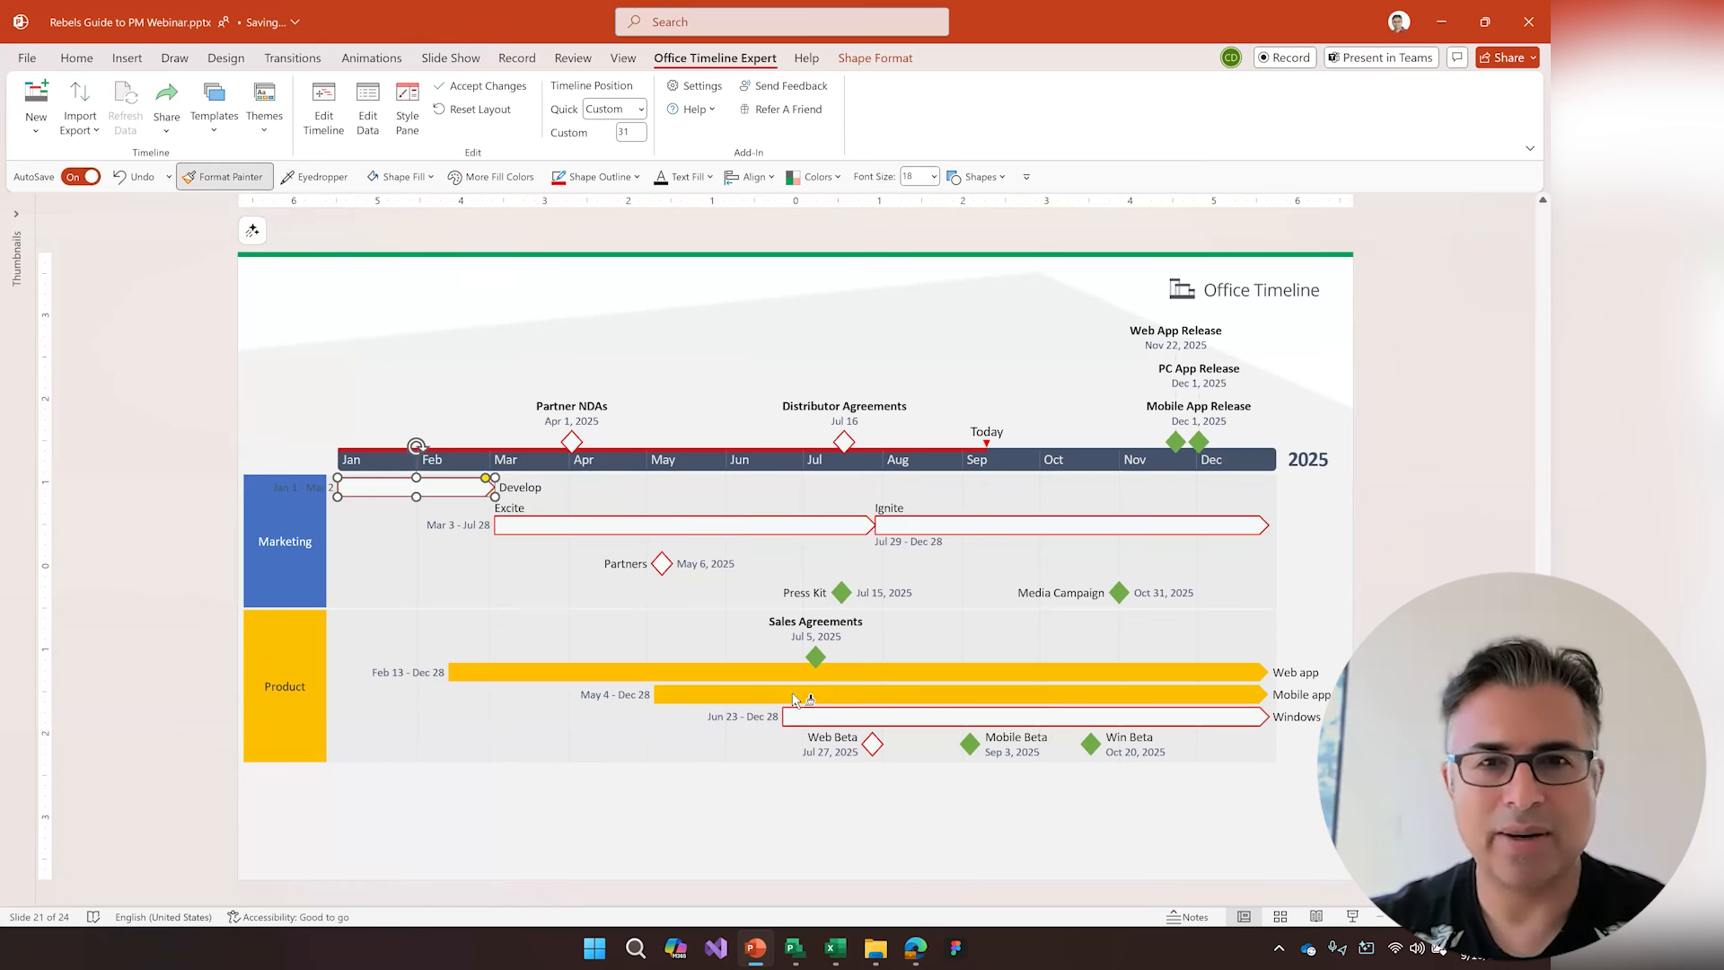
{"action": "left_click", "coordinate": [794, 700]}
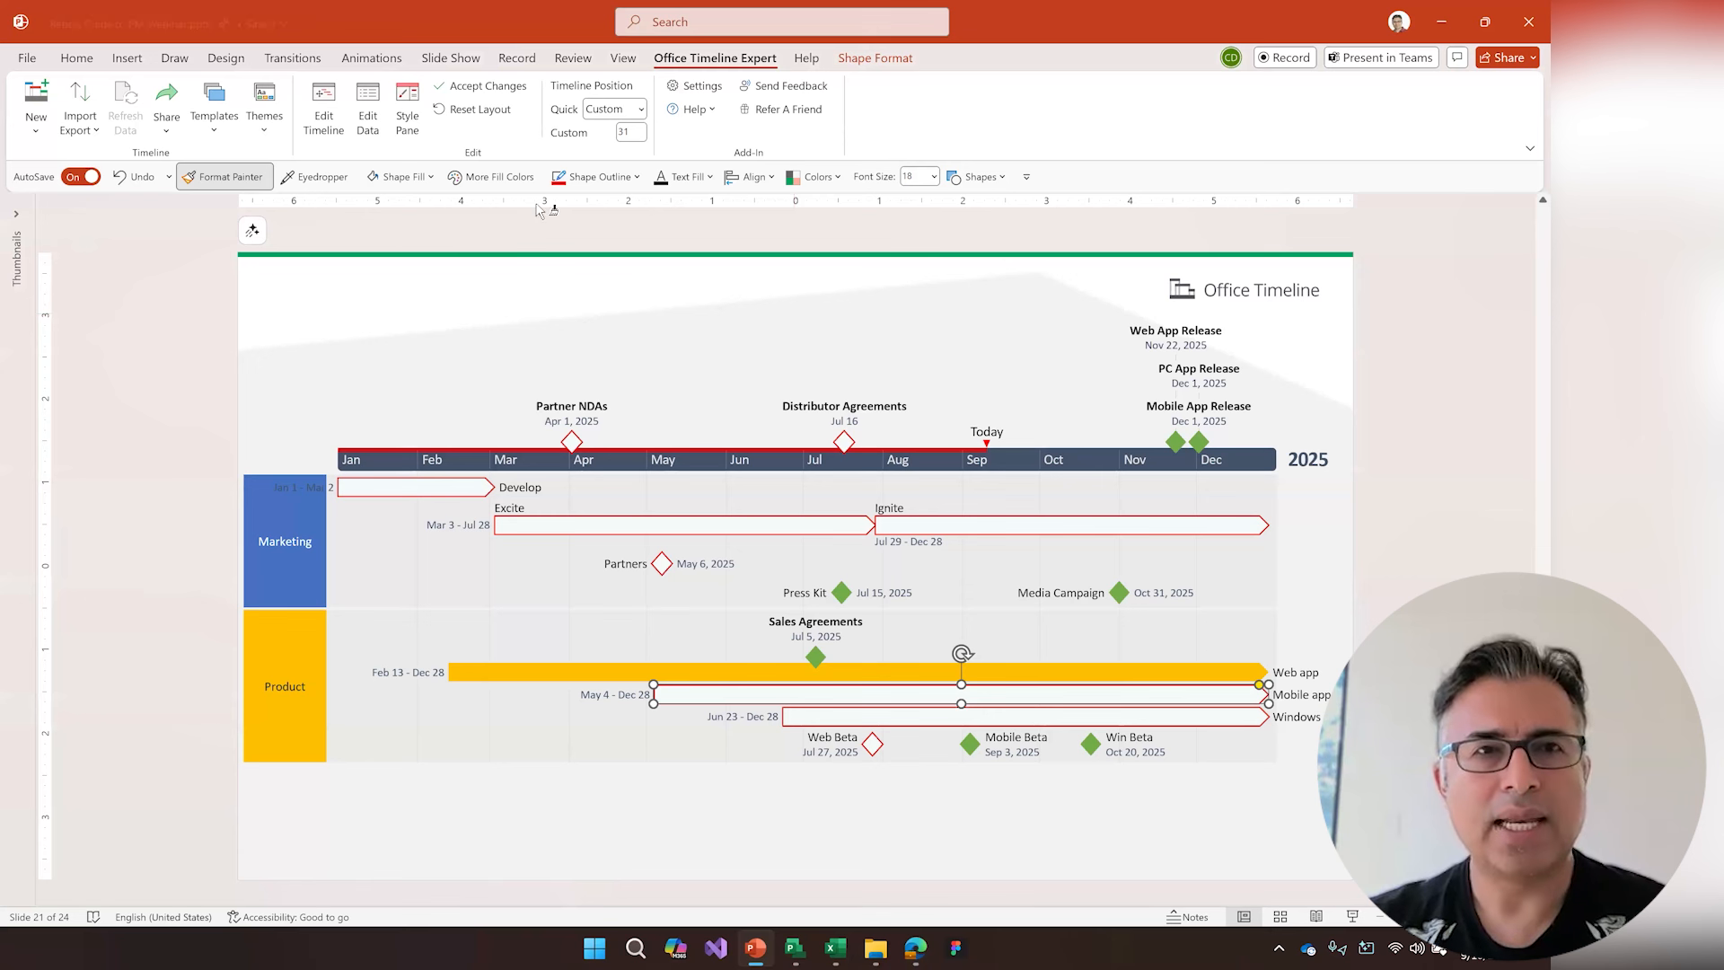
{"action": "left_click", "coordinate": [215, 176]}
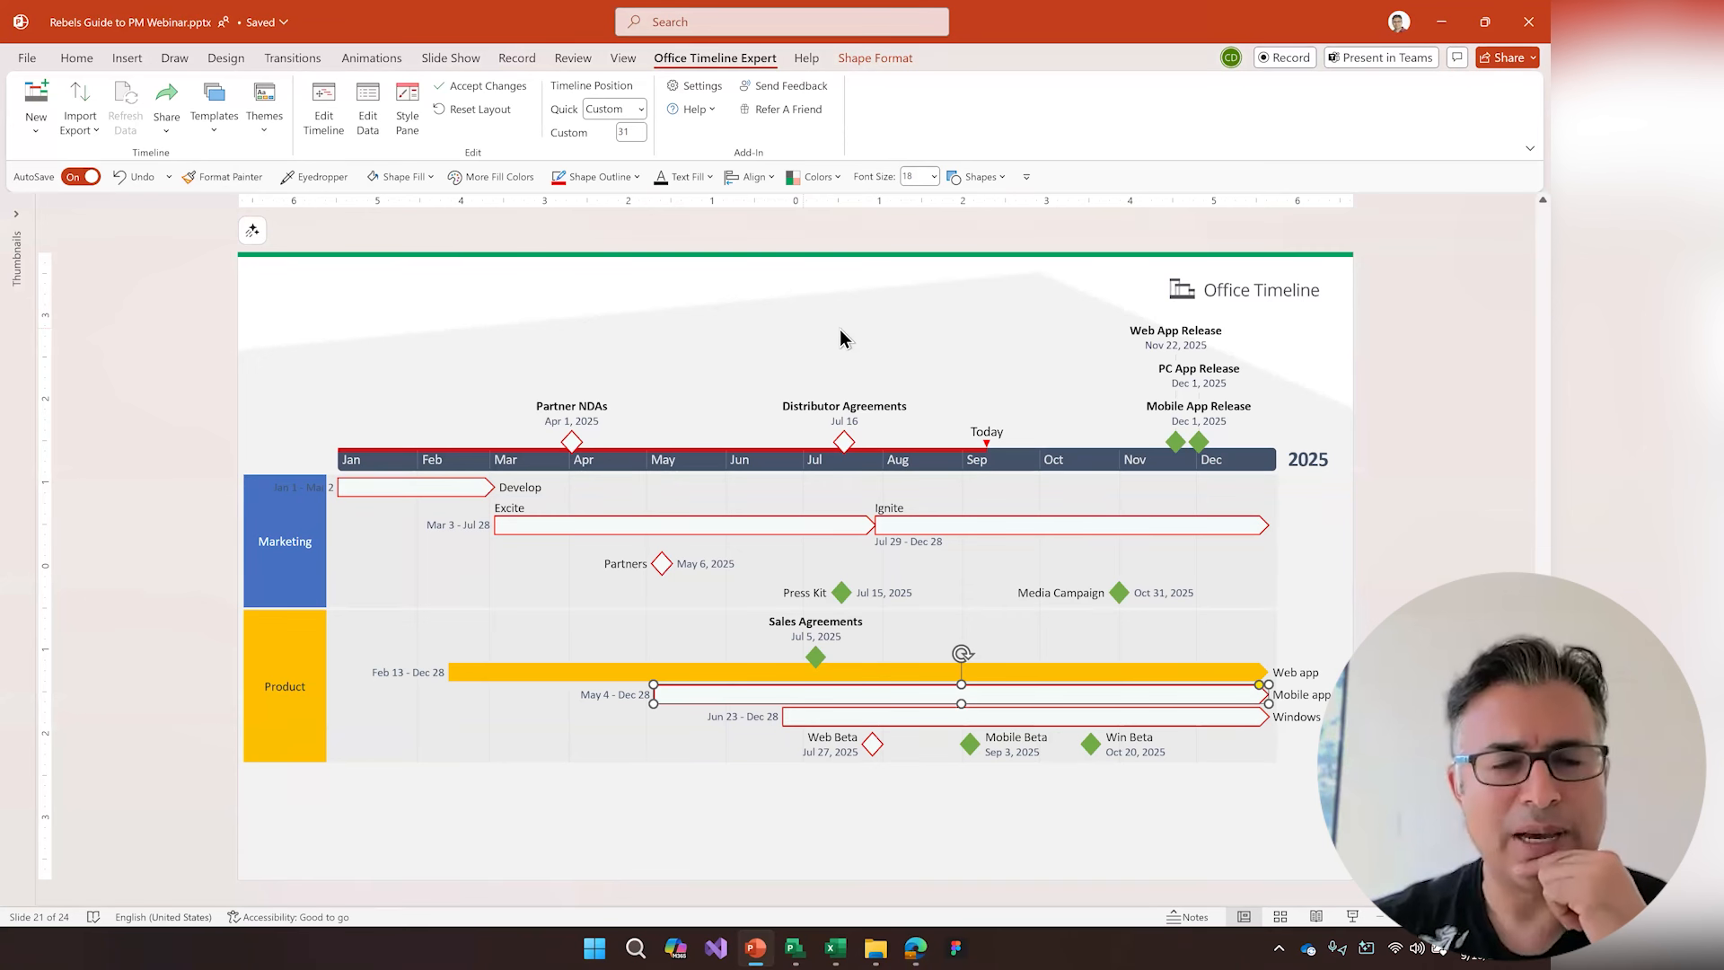
{"action": "left_click", "coordinate": [859, 349]}
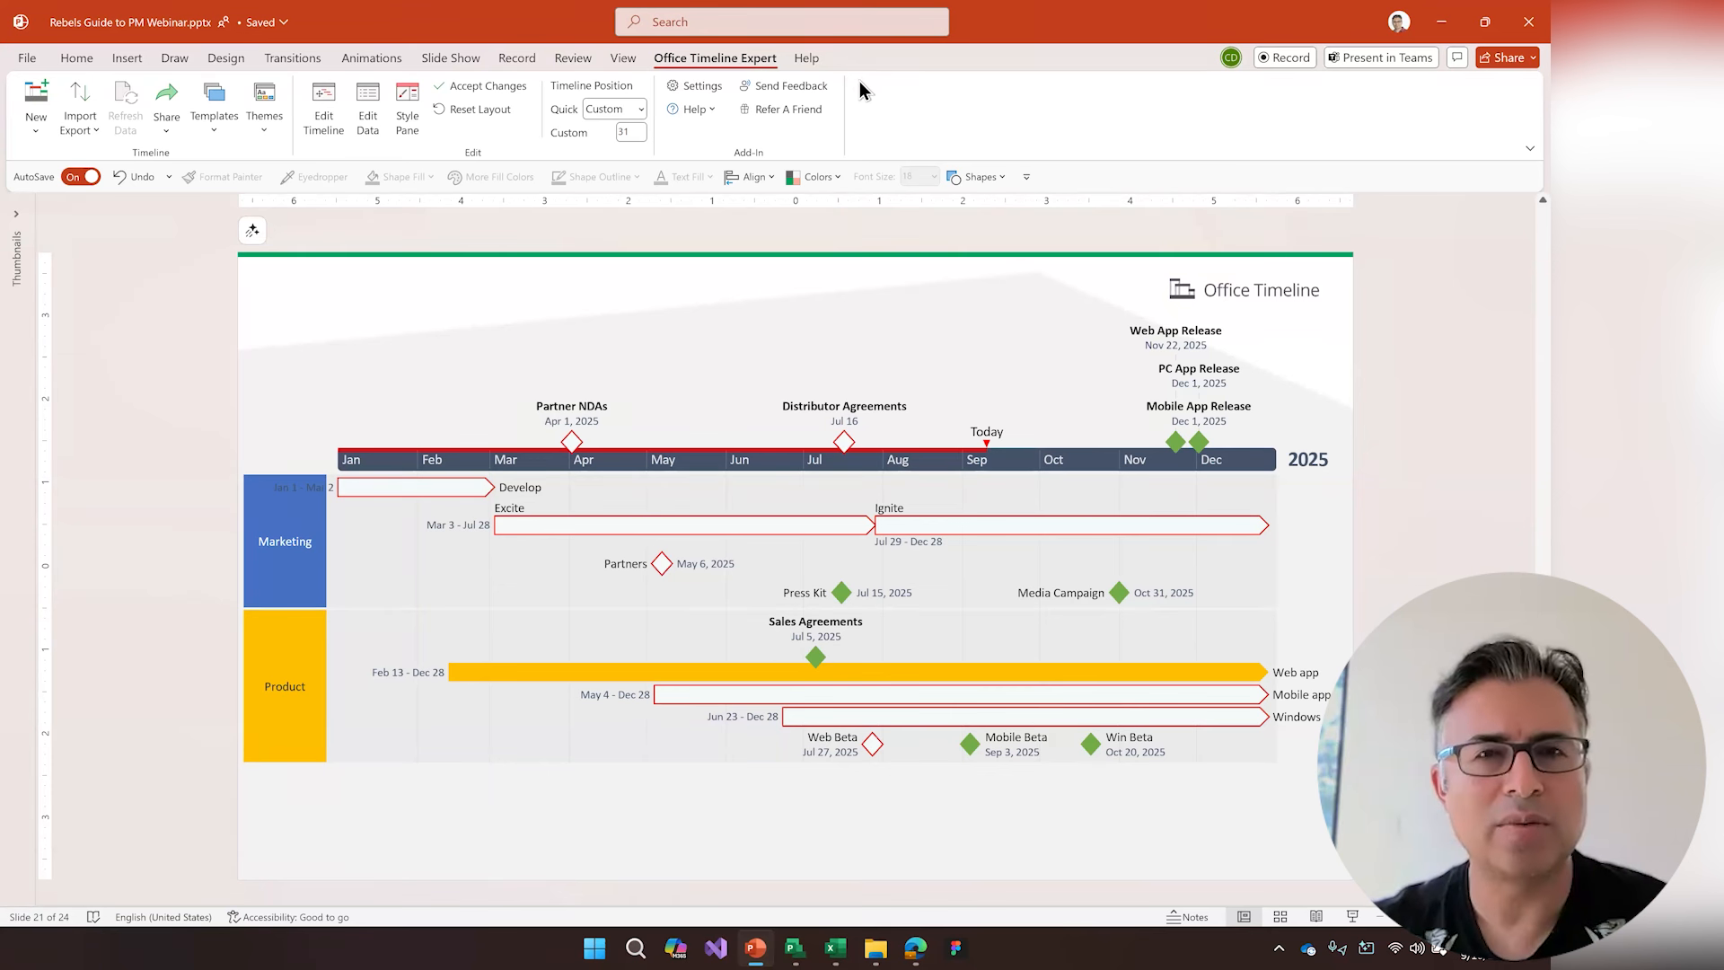
- Change the Partner NDAs milestone label to 'Partner TITLE'
{"action": "left_click", "coordinate": [846, 442]}
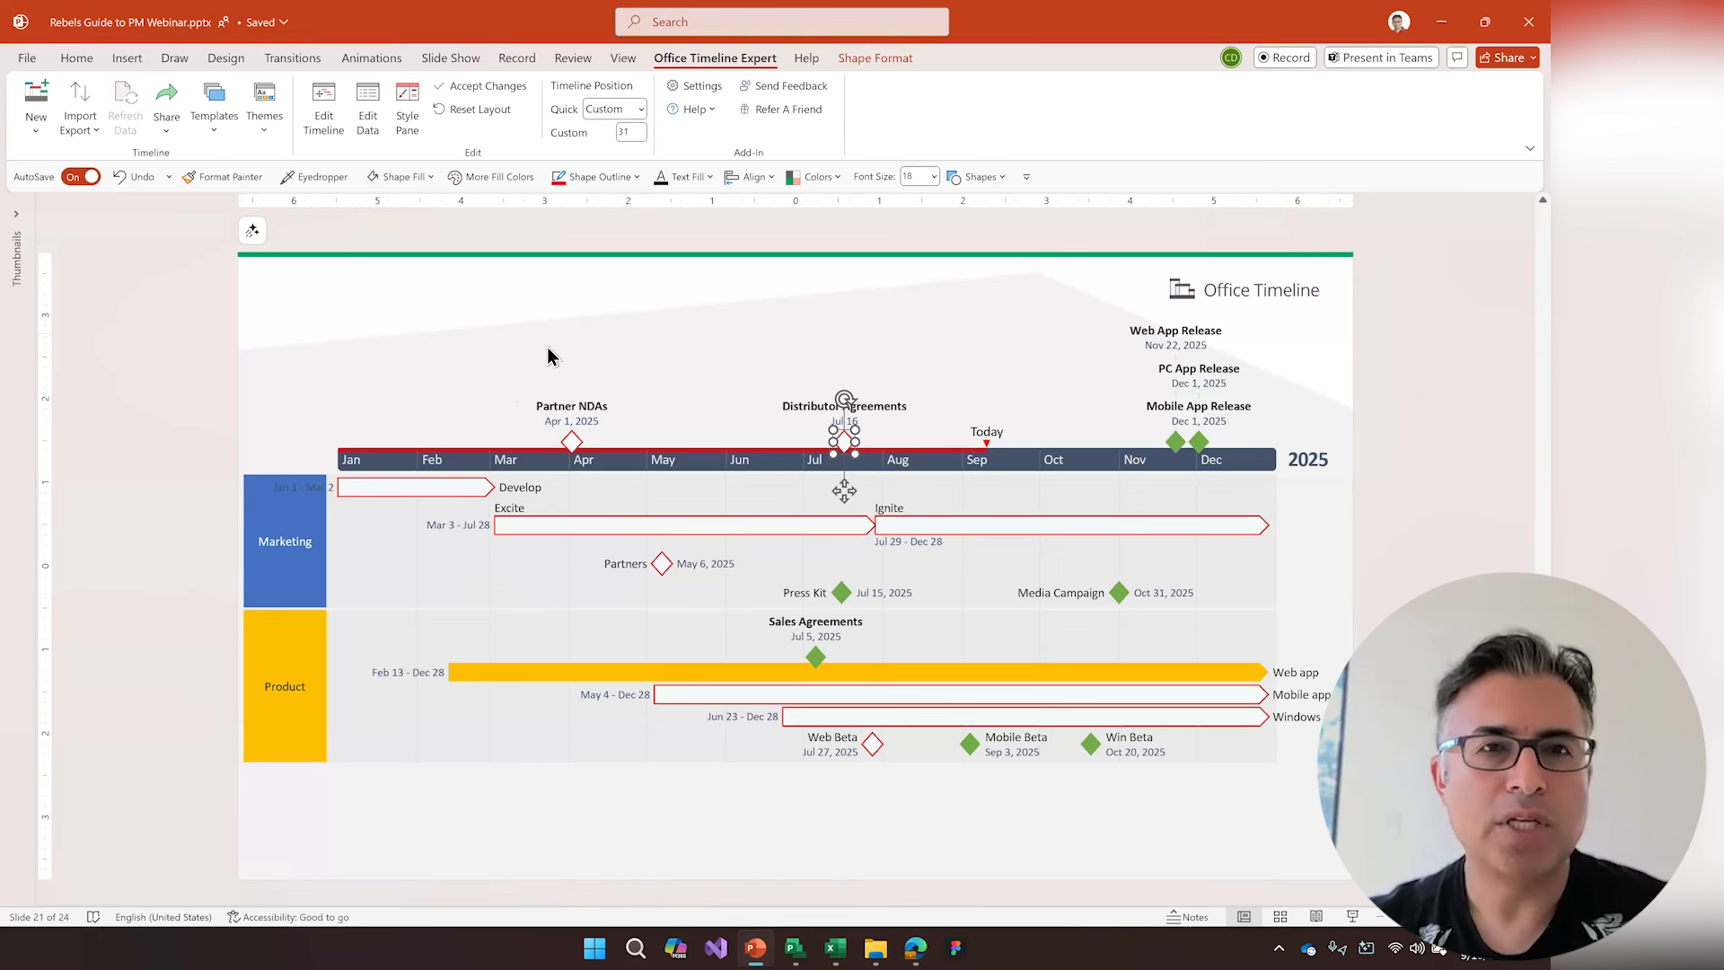
{"action": "left_click", "coordinate": [588, 404]}
{"action": "double_click", "coordinate": [593, 406]}
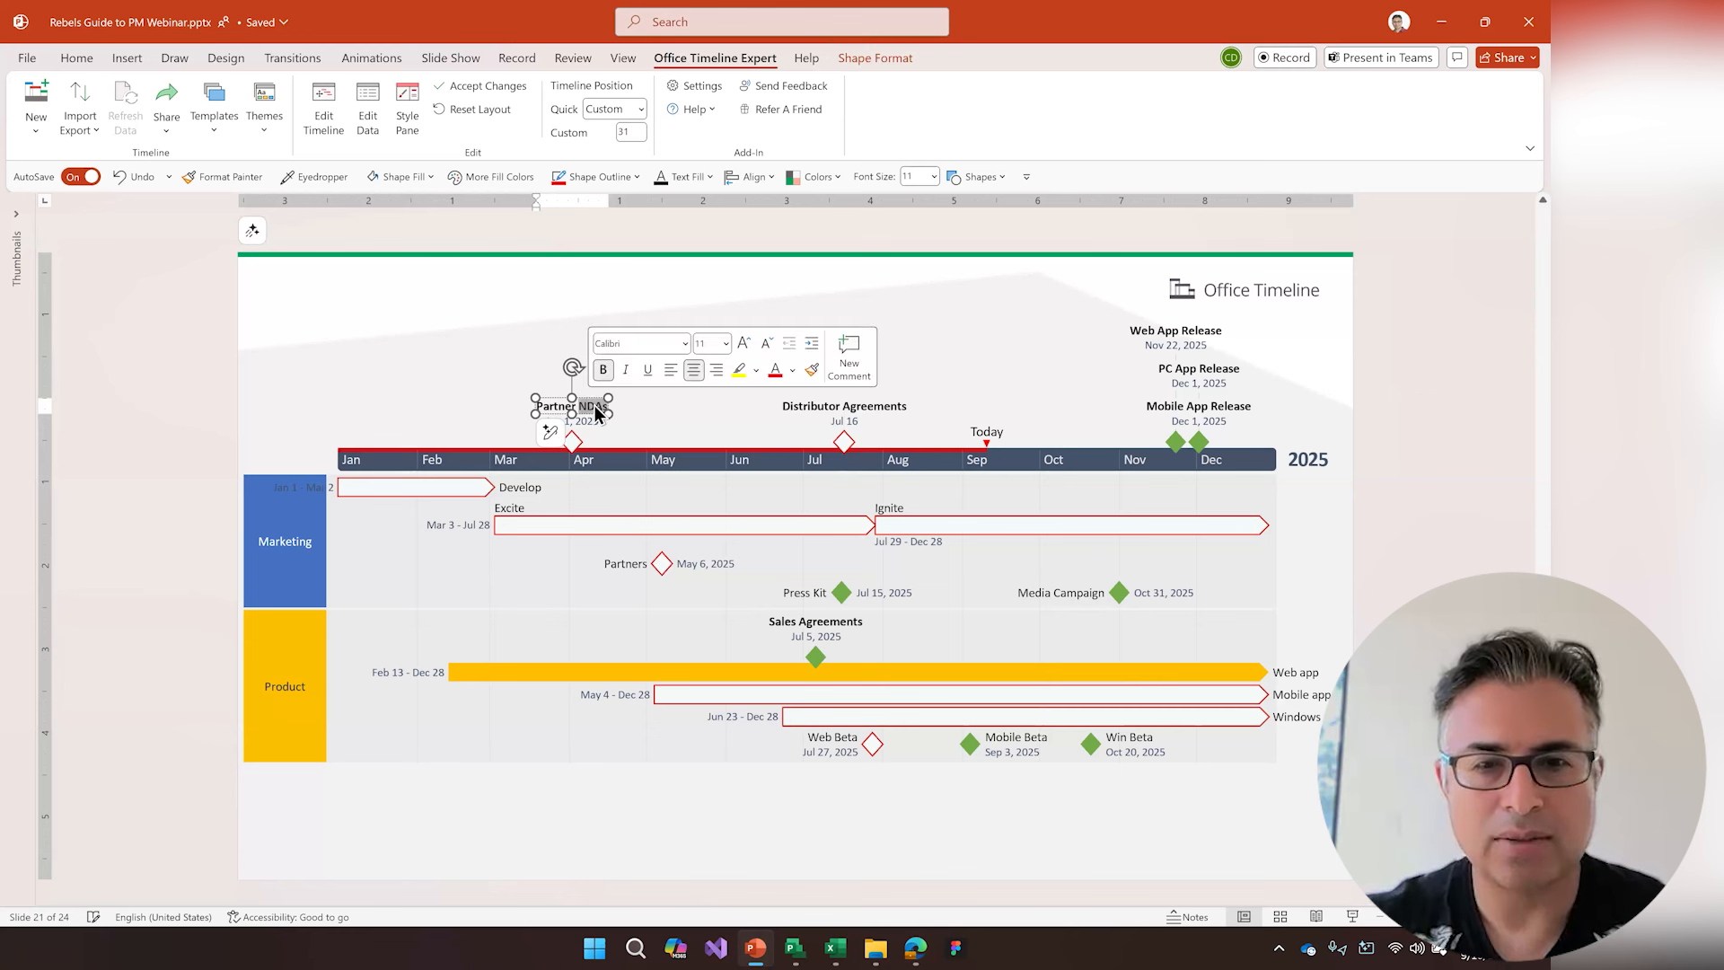
{"action": "type", "text": "TITLE"}
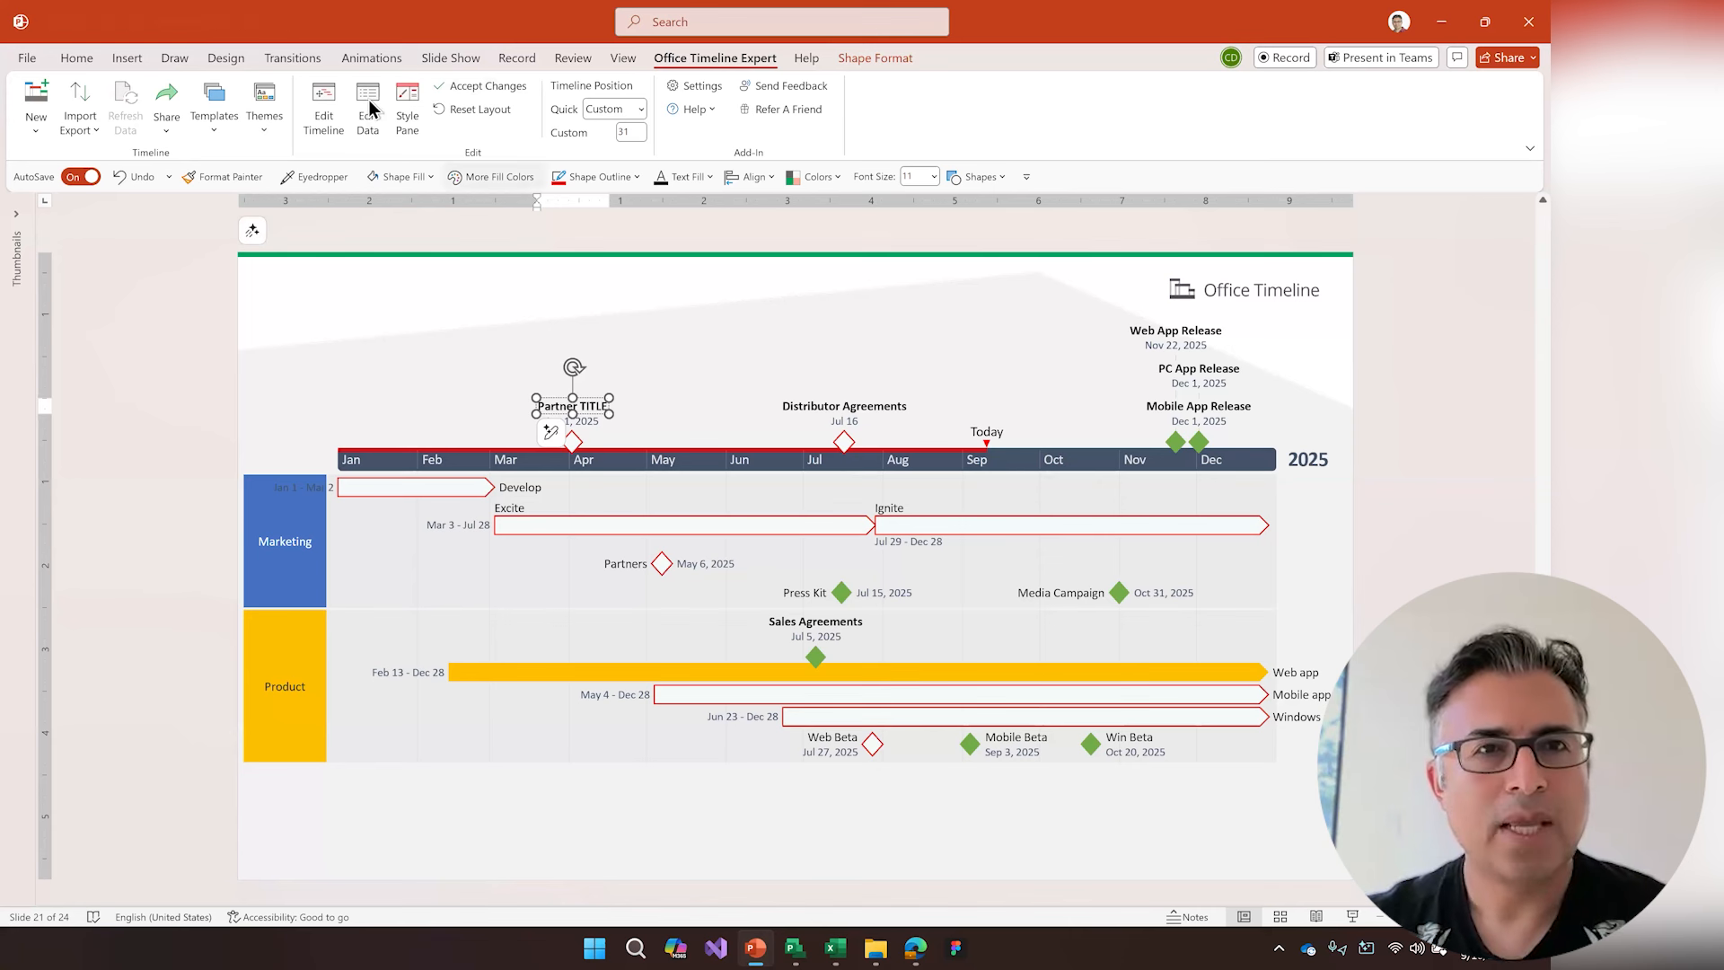
- Open the timeline in the Office Timeline editor and discard without saving
{"action": "left_click", "coordinate": [324, 106]}
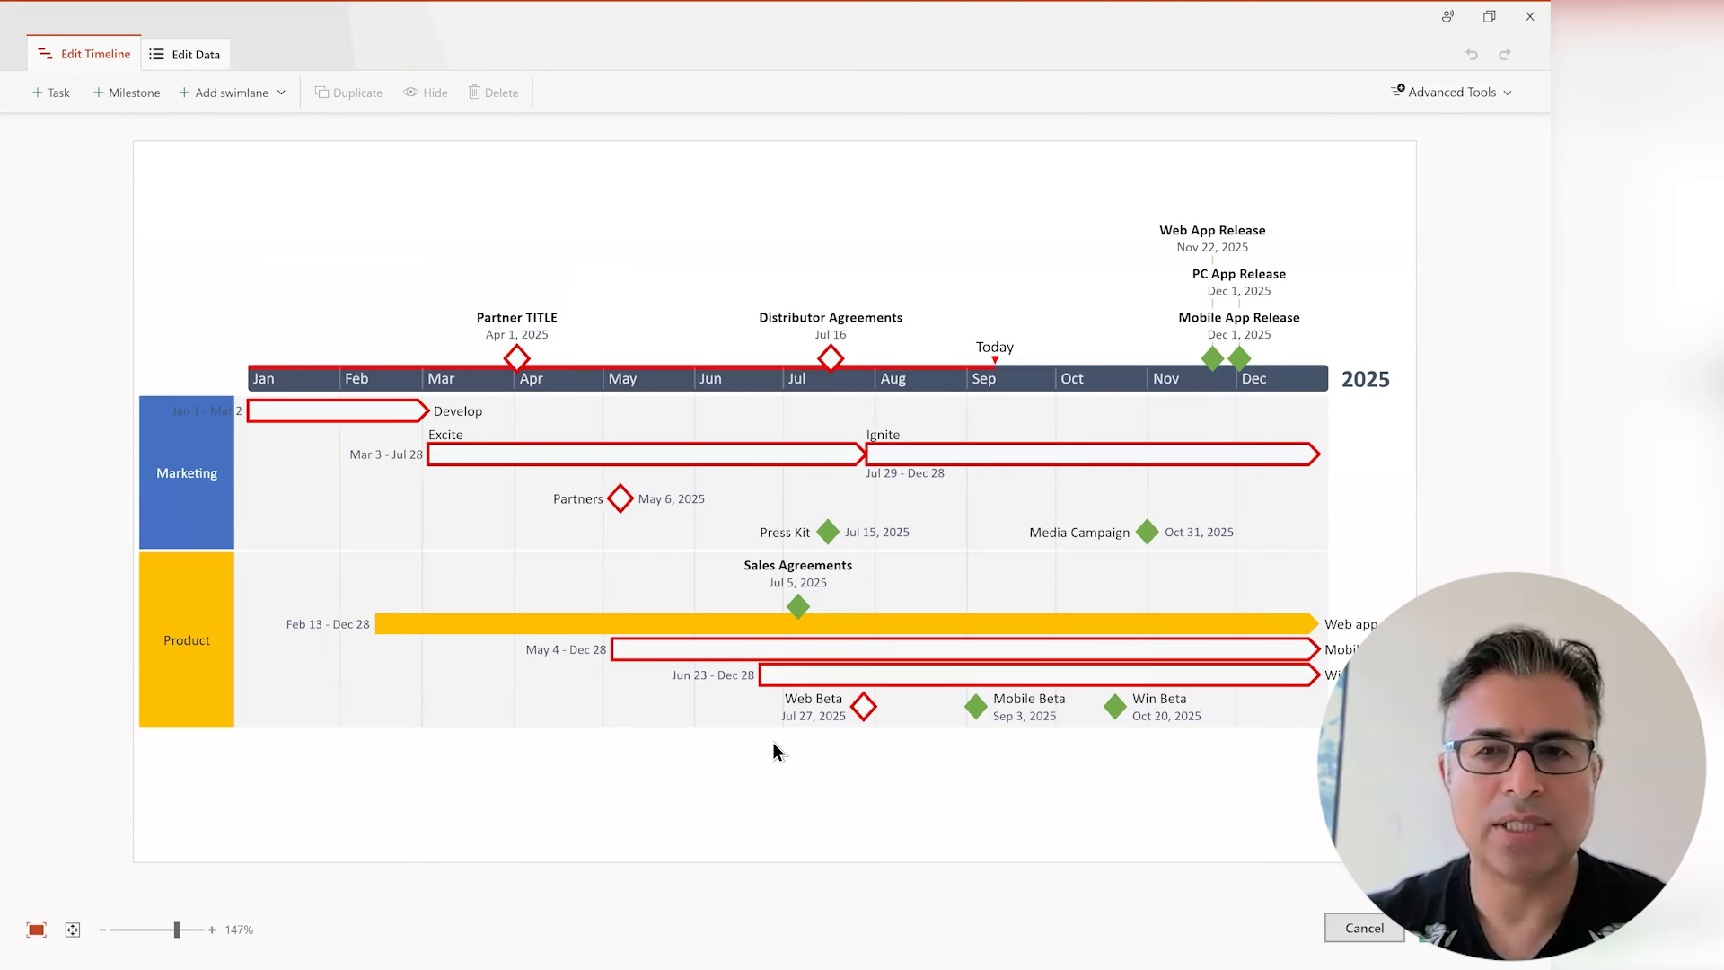
{"action": "key", "text": "Escape"}
{"action": "left_click", "coordinate": [815, 498]}
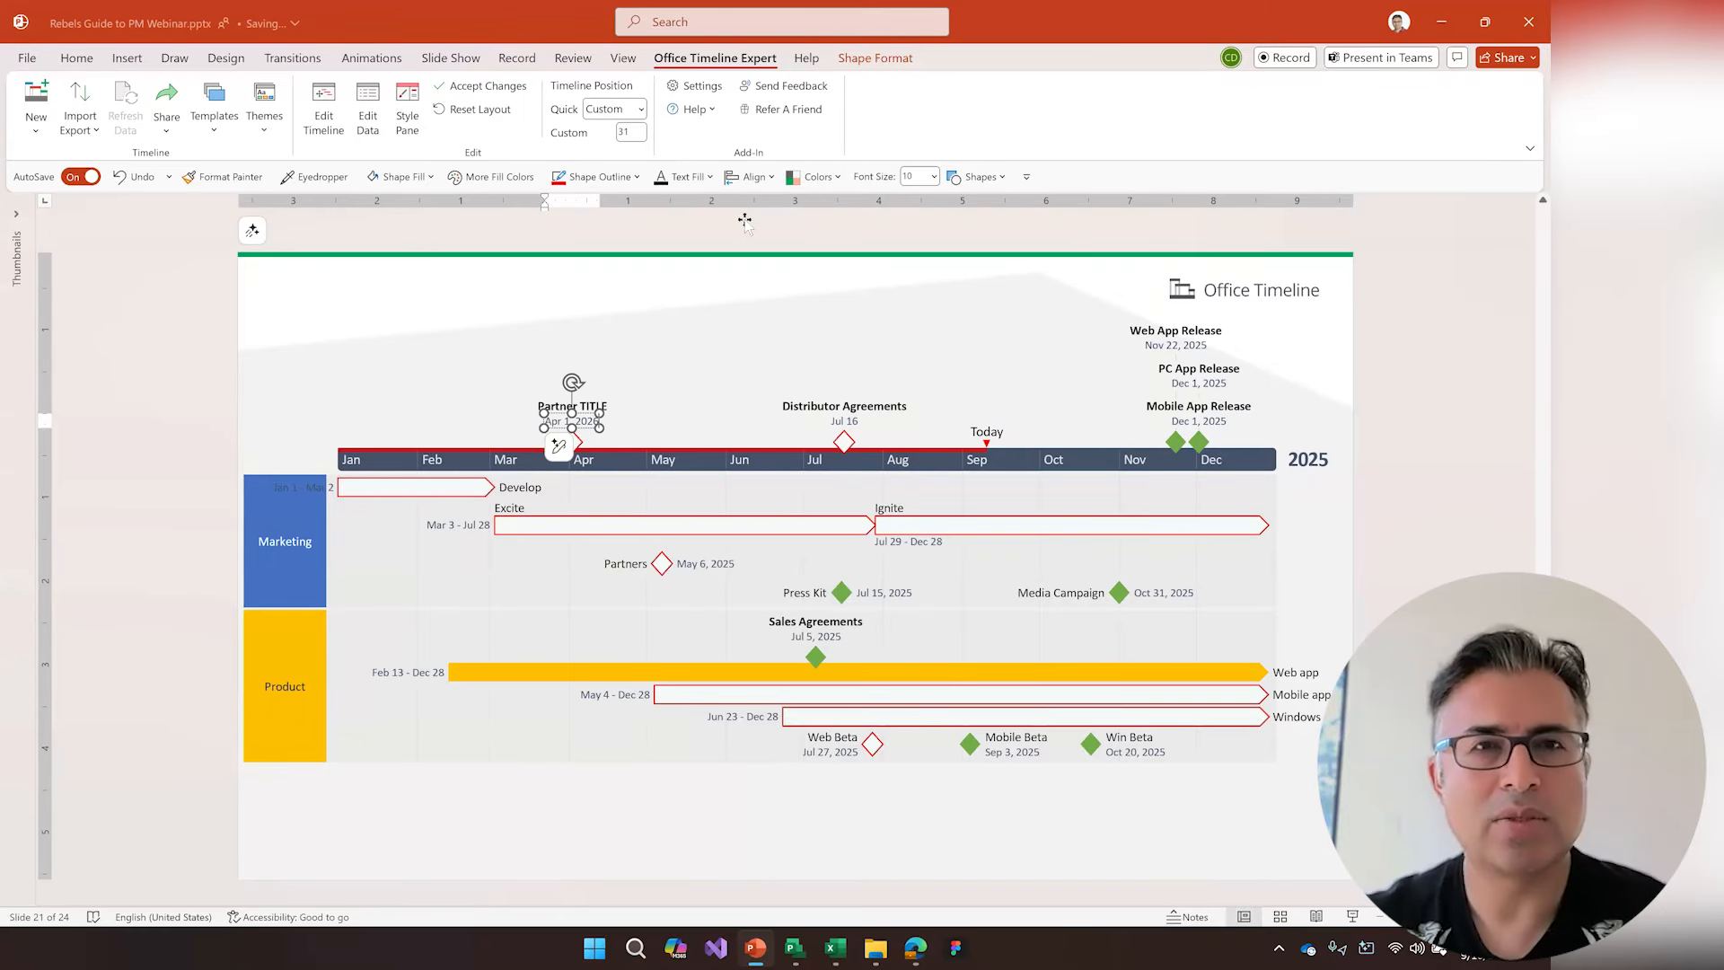
- Select all parts of the Partner TITLE milestone and delete it
{"action": "left_click", "coordinate": [490, 94]}
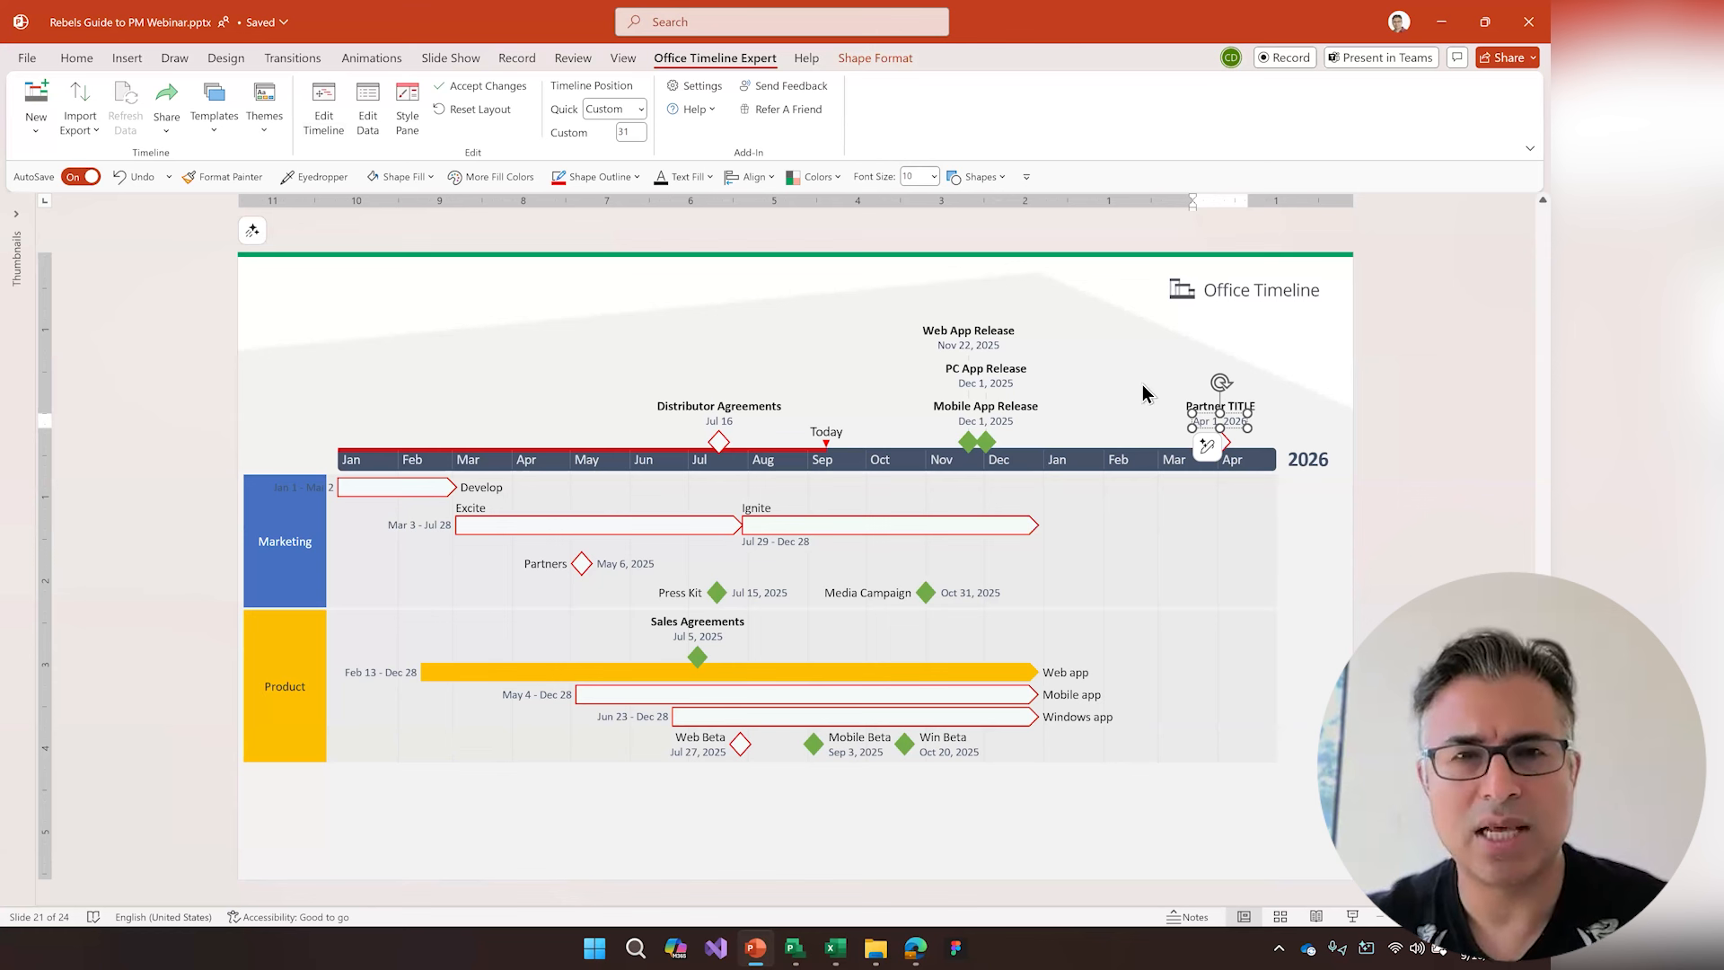
{"action": "left_click_drag", "start_coordinate": [1151, 365], "coordinate": [1259, 457]}
{"action": "key", "text": "Delete"}
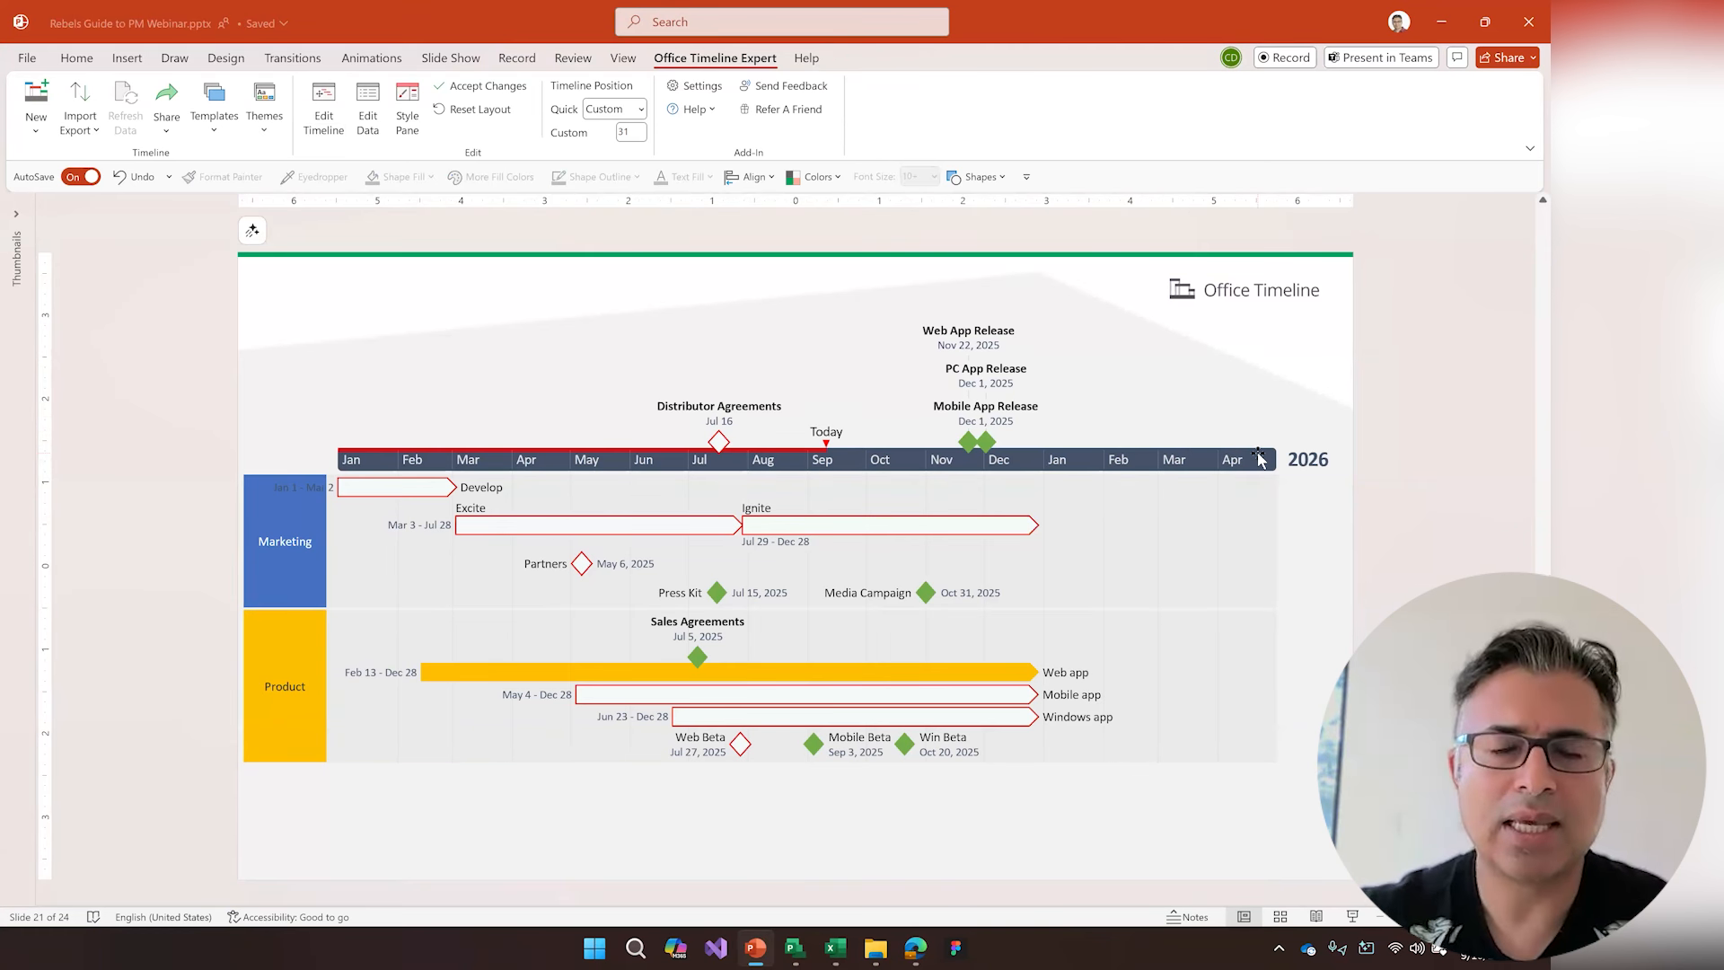
- Accept Changes so the timescale refits to Jan–Dec 2025, and open the Style Pane
{"action": "left_click", "coordinate": [467, 87]}
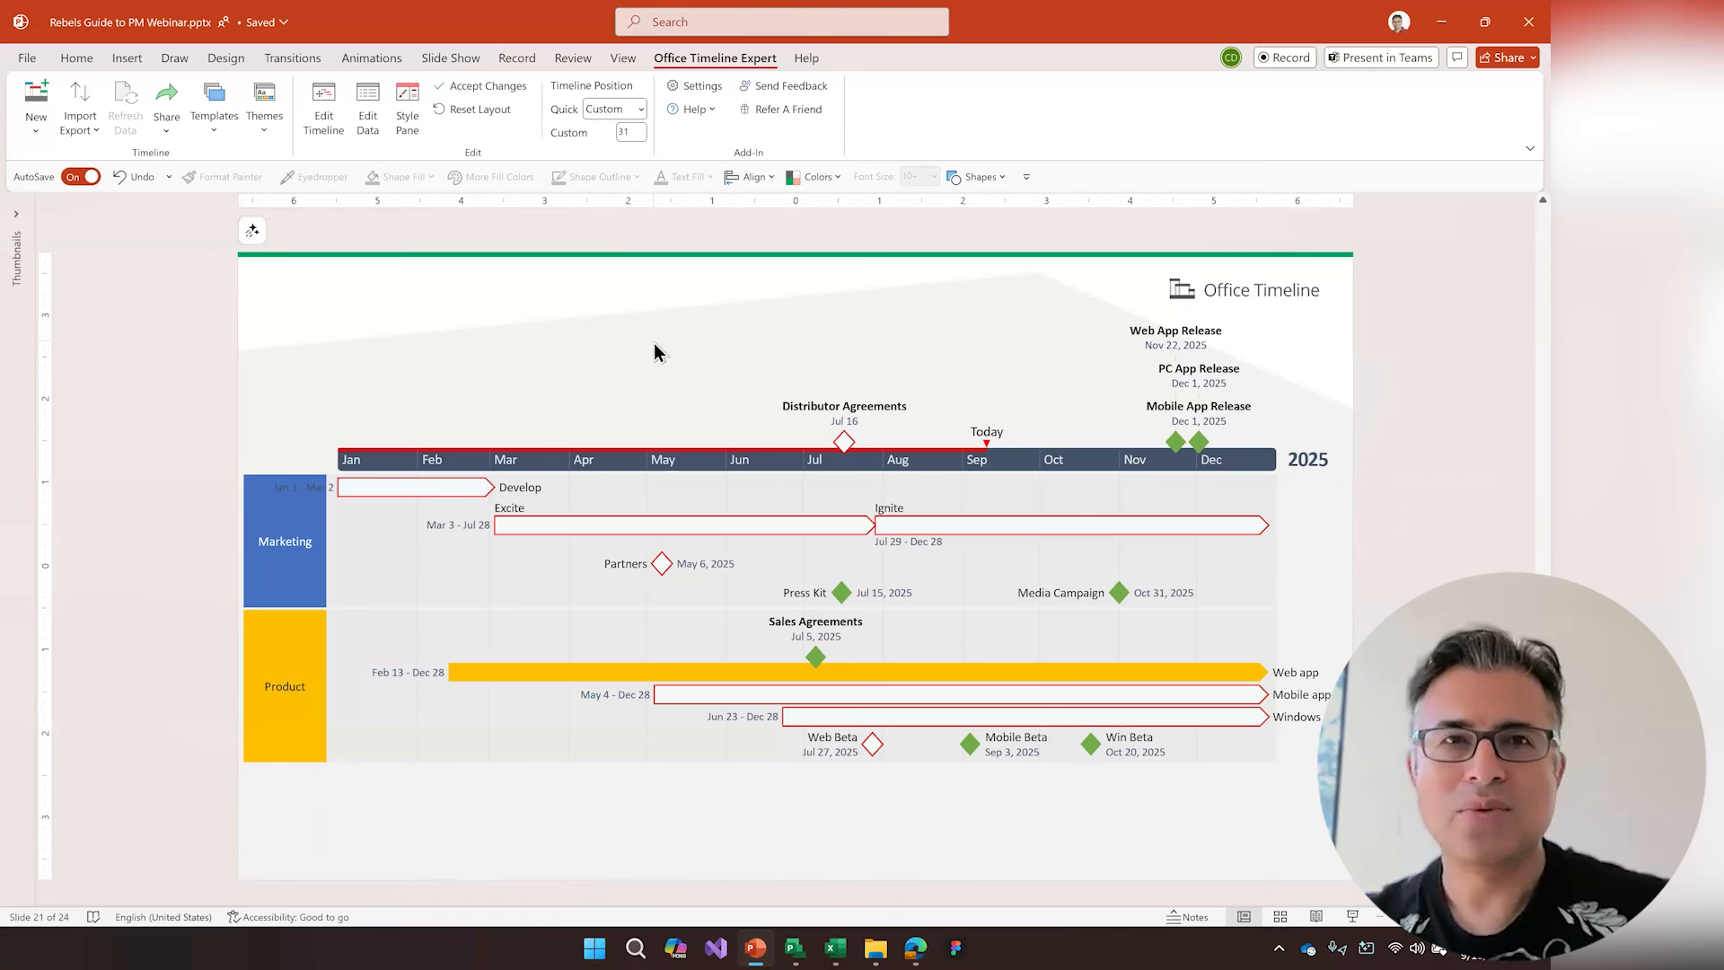
{"action": "left_click", "coordinate": [418, 117]}
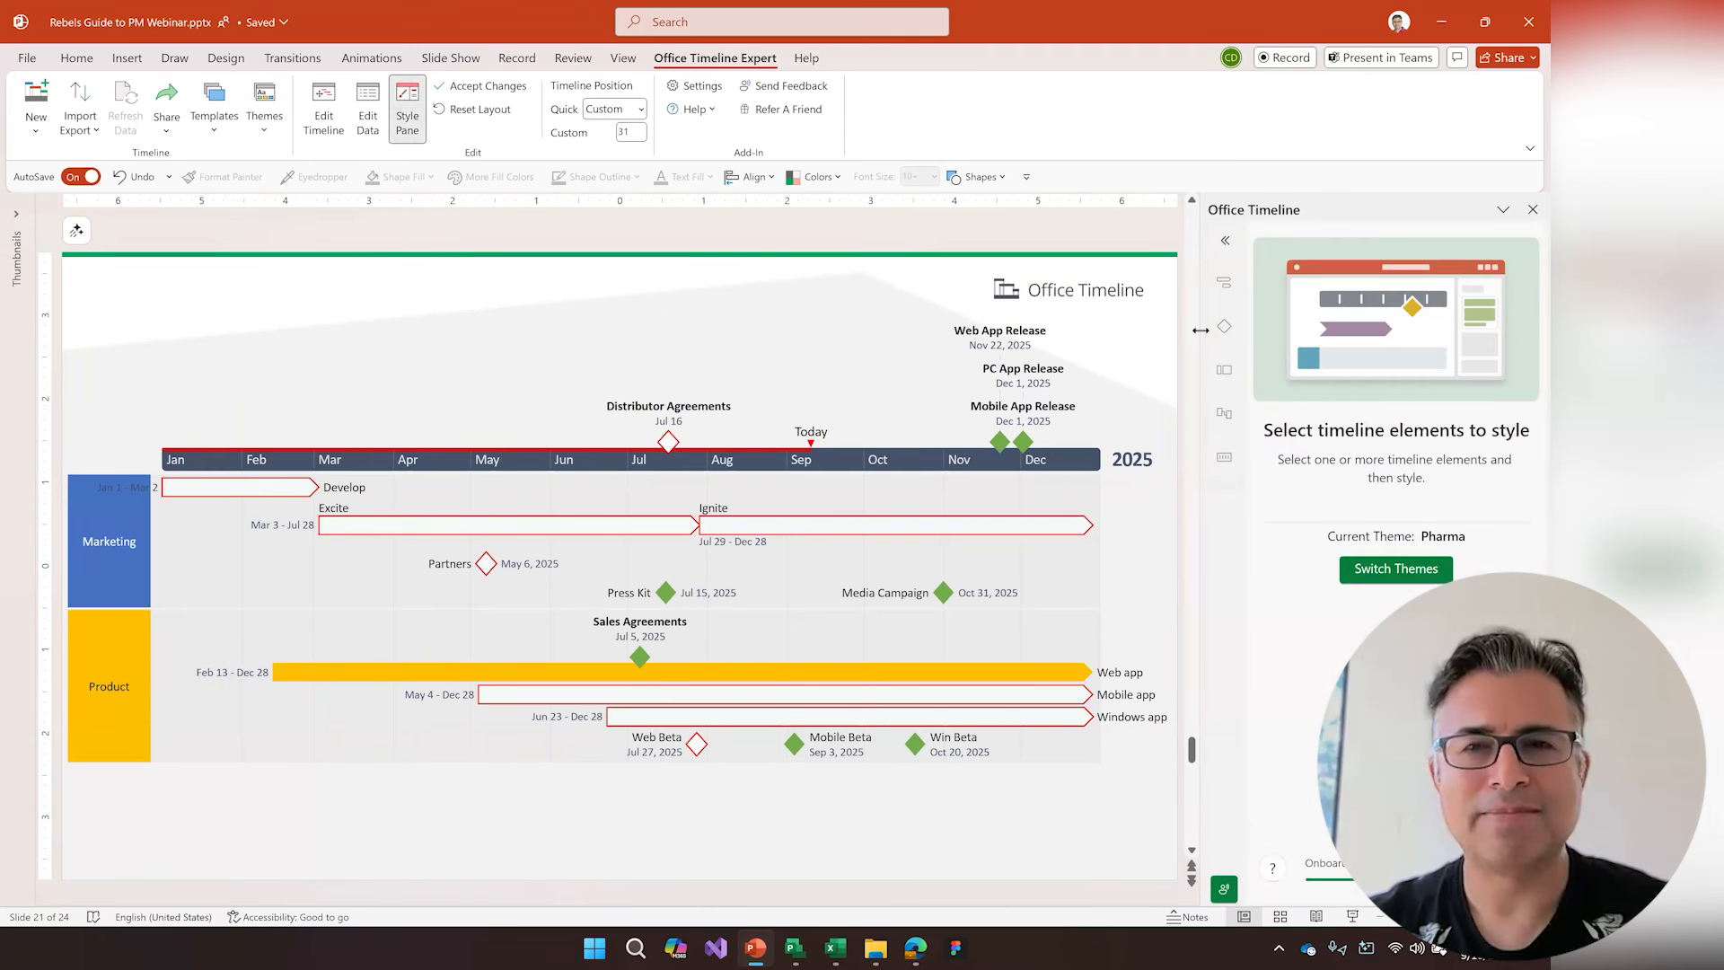
- Bring up the full settings for the selected timescale, leaving the unit interval on Auto
{"action": "left_click_drag", "start_coordinate": [1222, 331], "coordinate": [1245, 330]}
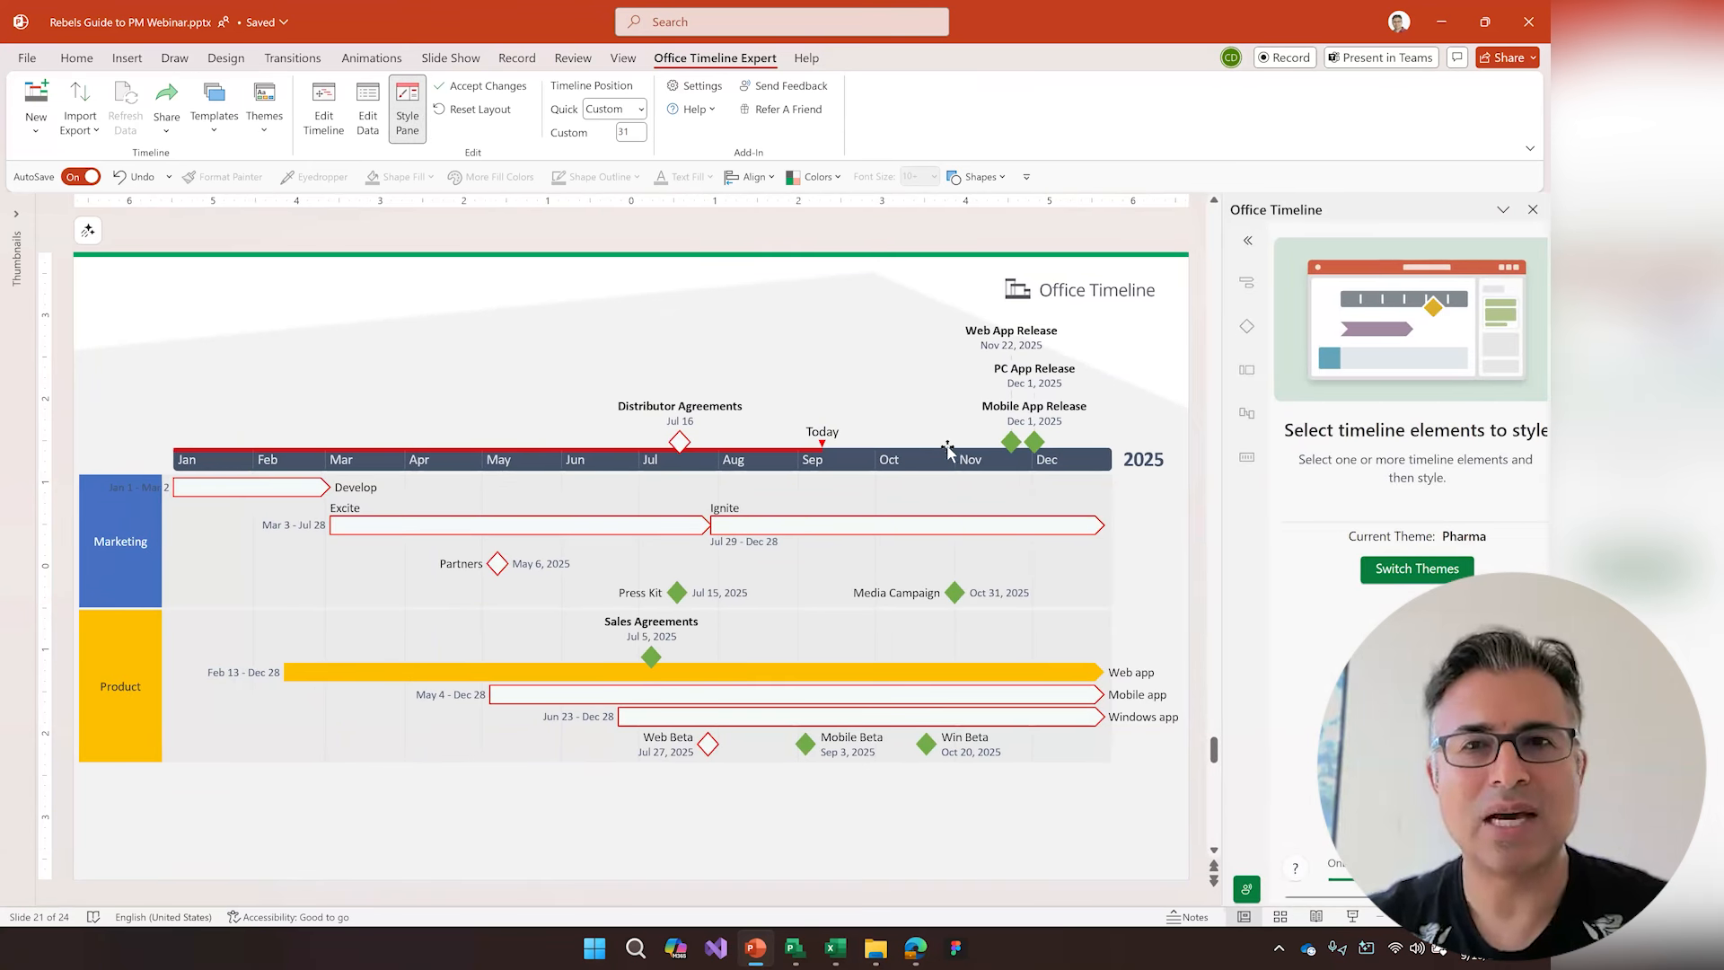
{"action": "left_click", "coordinate": [893, 463]}
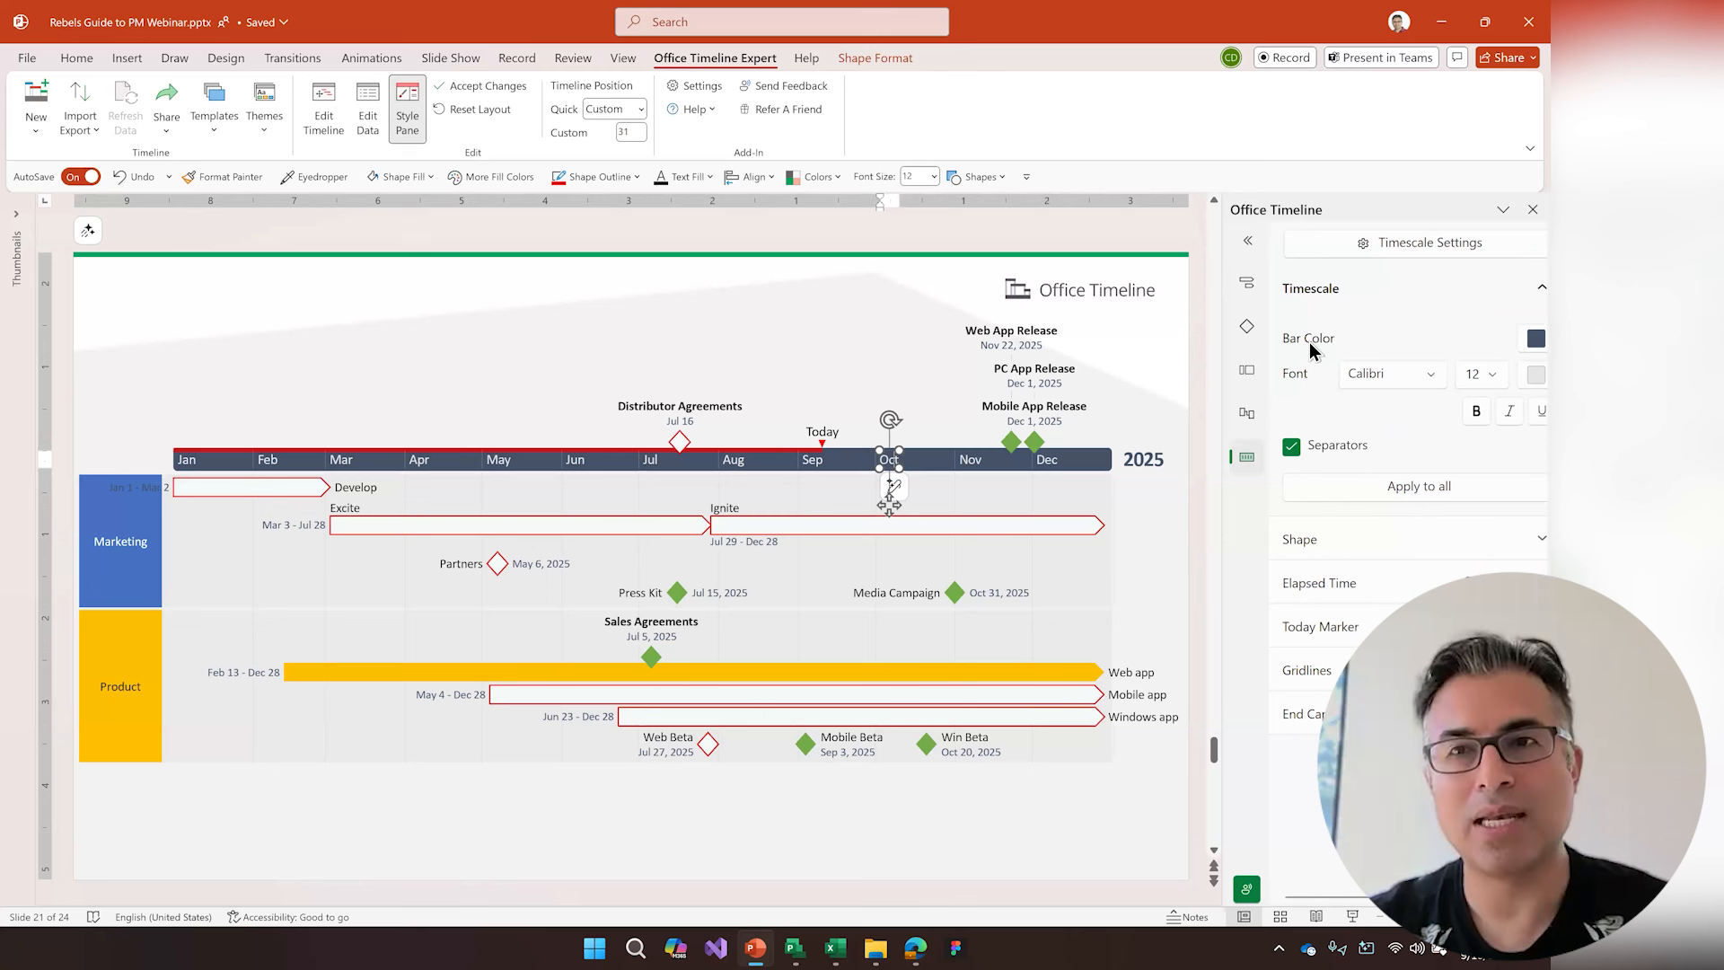
{"action": "left_click", "coordinate": [1365, 251]}
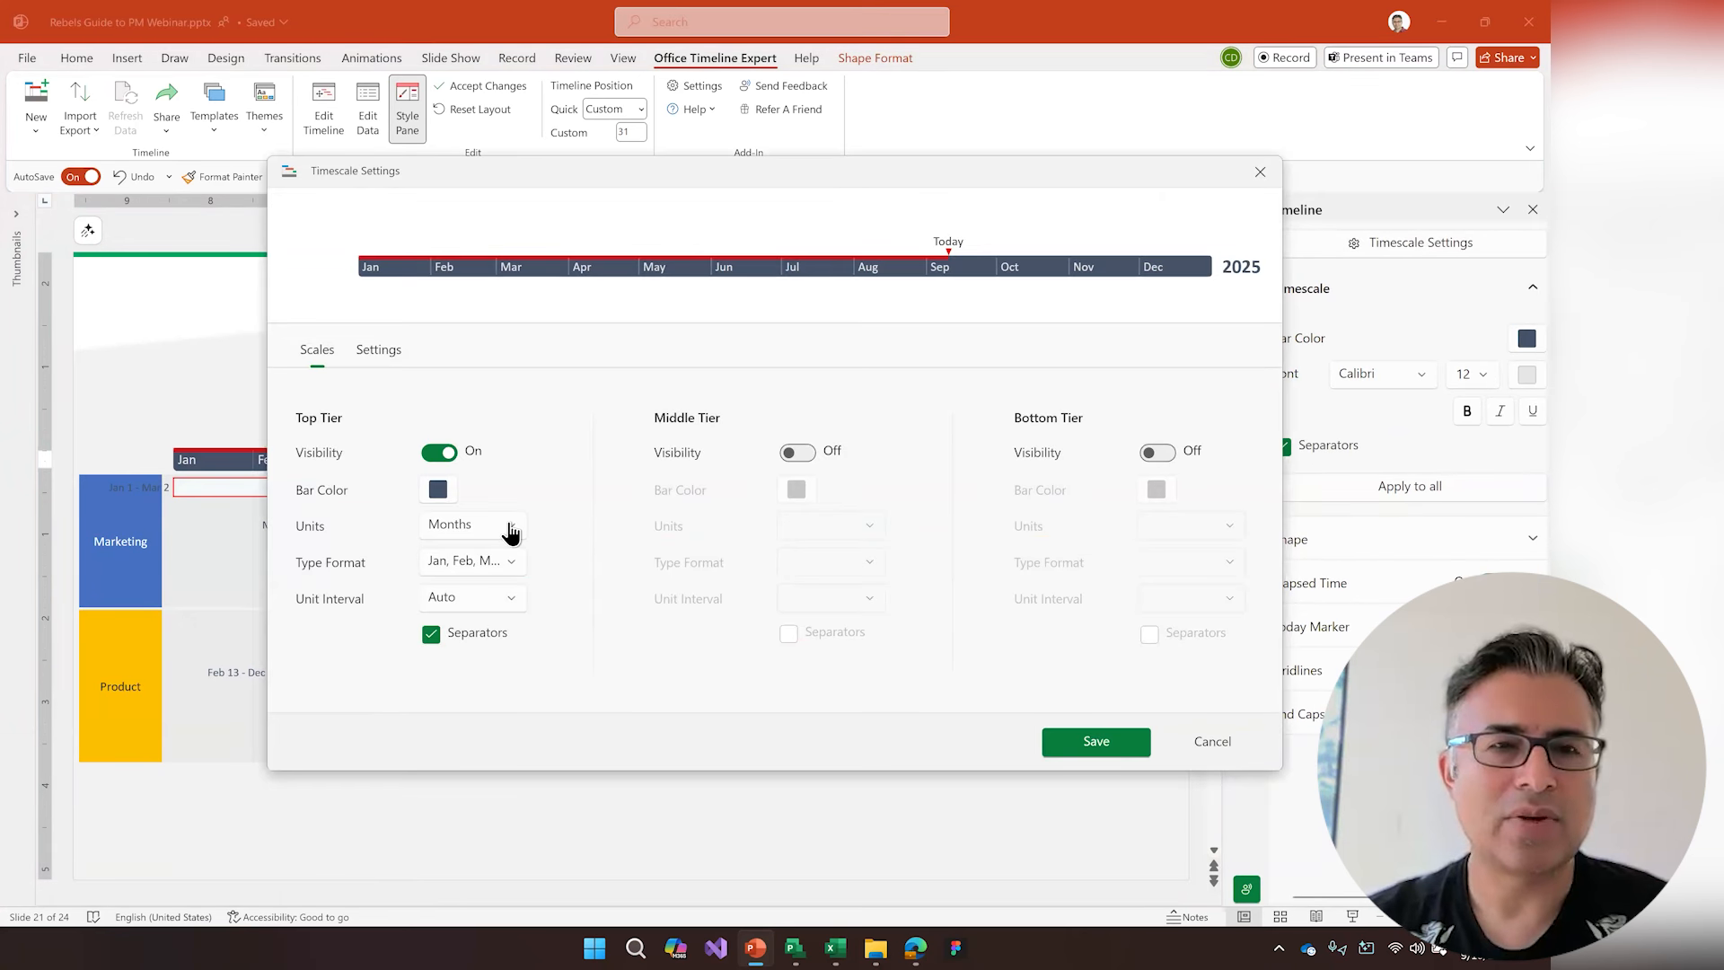
{"action": "left_click", "coordinate": [512, 602]}
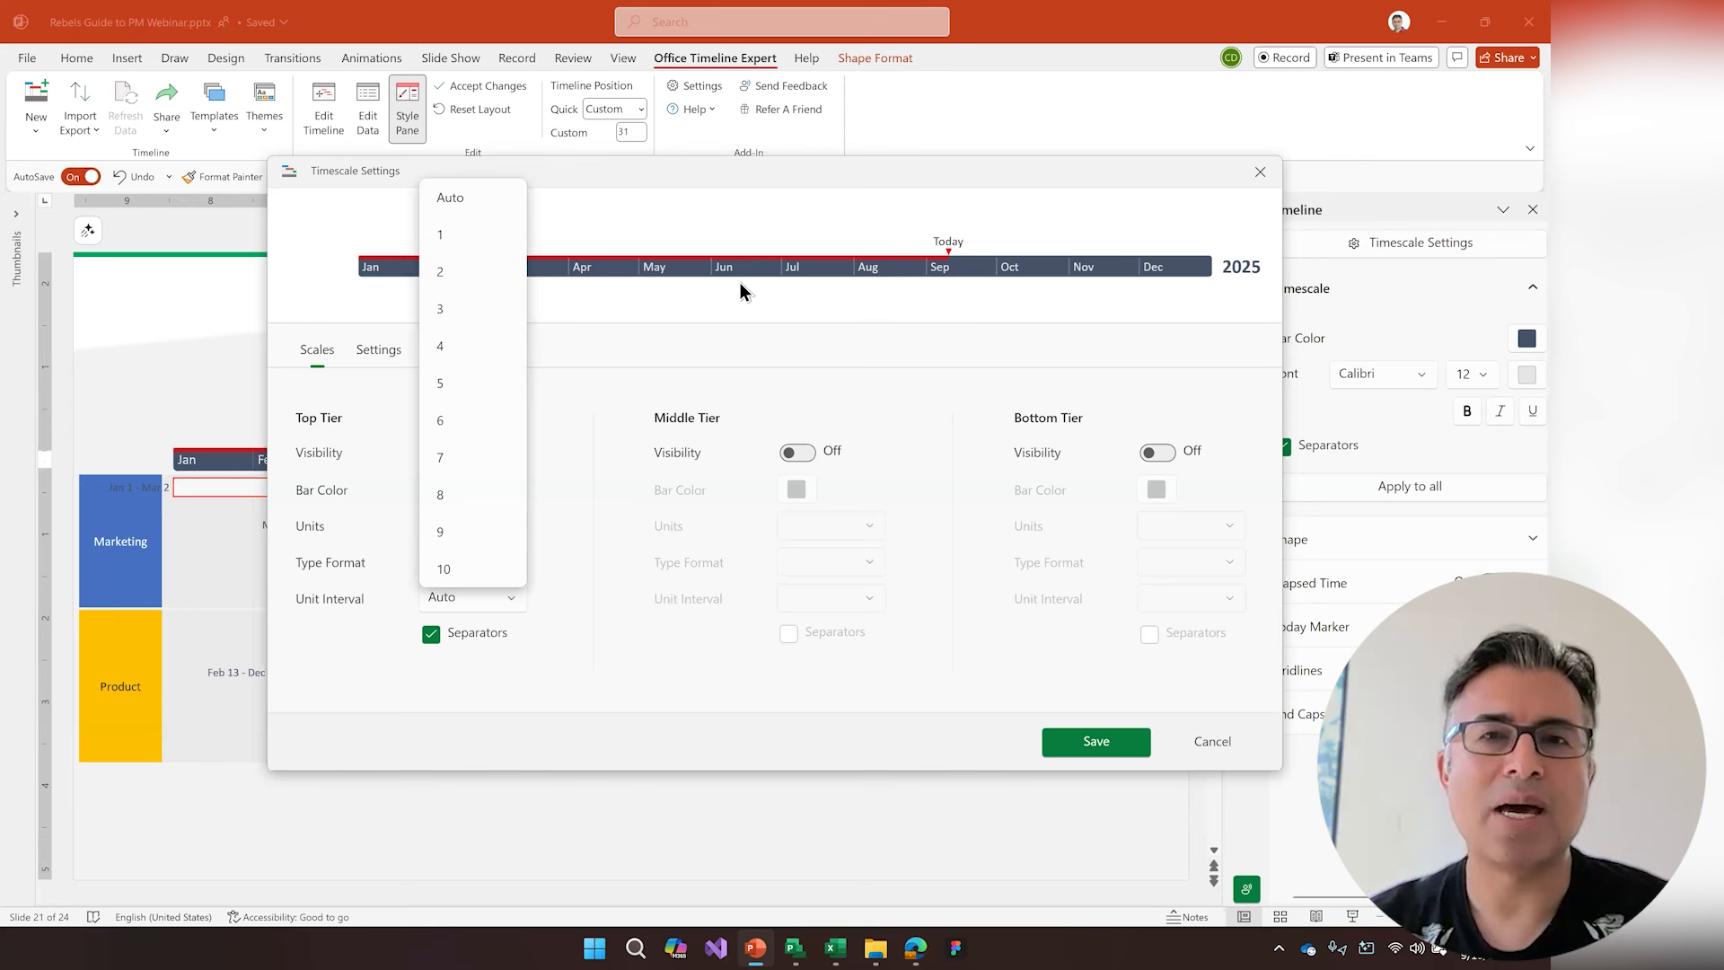
{"action": "left_click", "coordinate": [379, 275]}
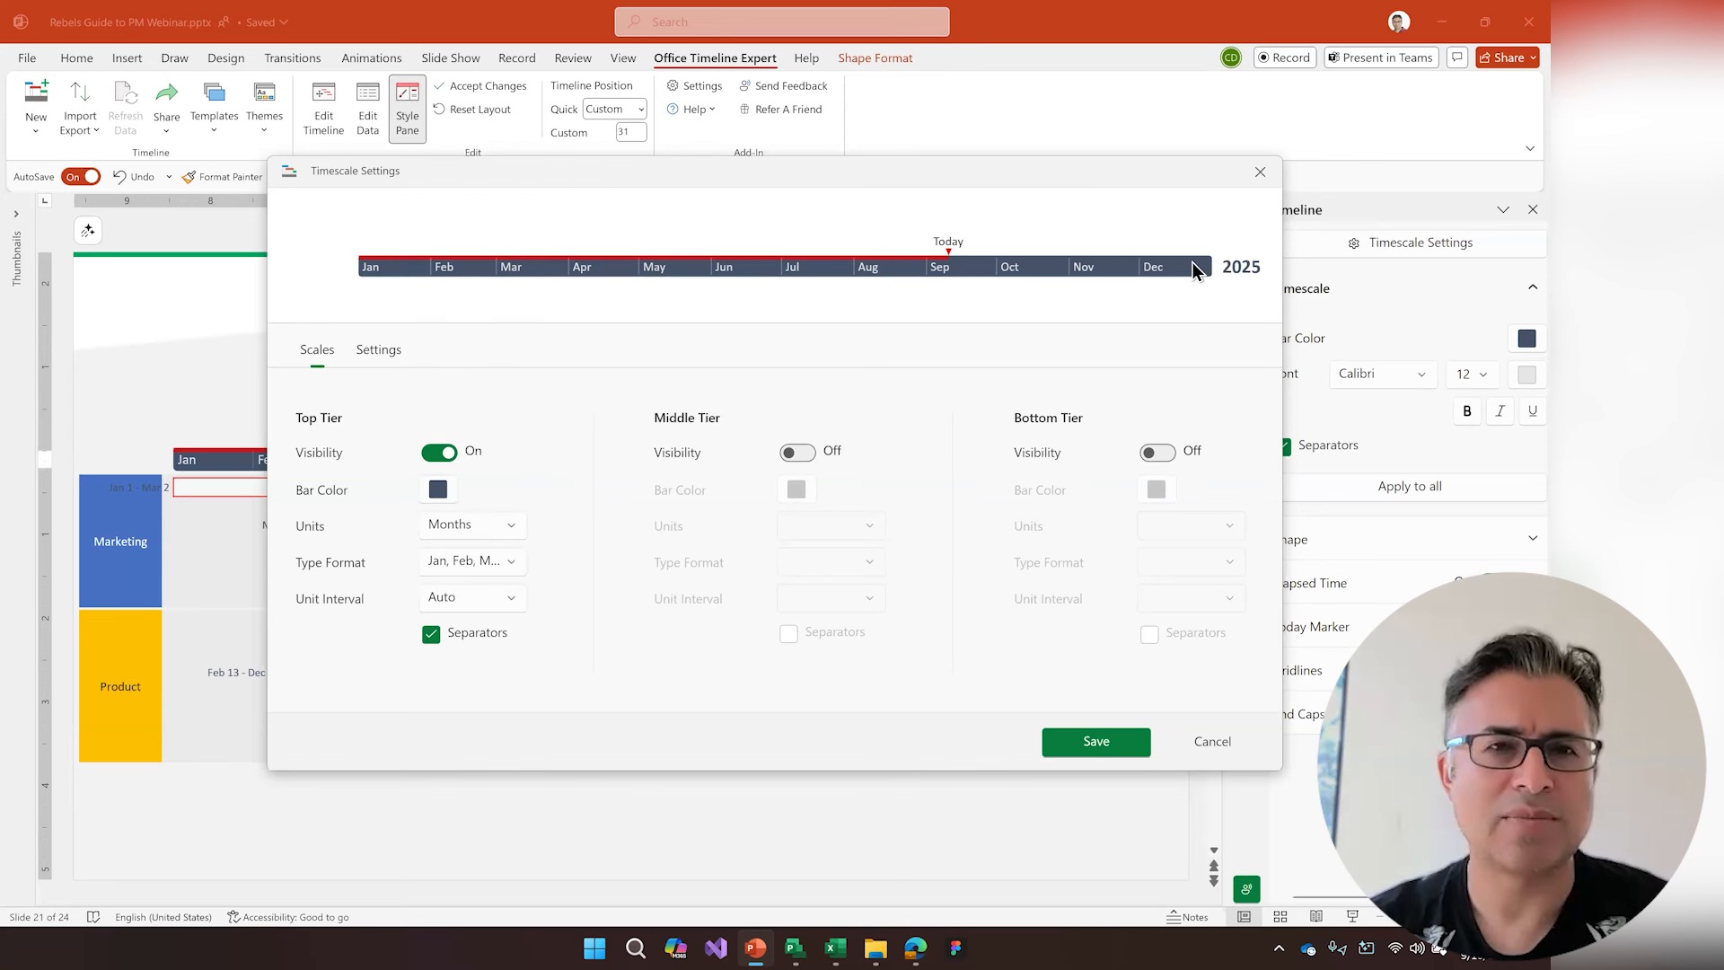
- Turn off the automatic time period, set the start date to November 6, 2024, and save
{"action": "left_click", "coordinate": [375, 358]}
{"action": "left_click", "coordinate": [415, 454]}
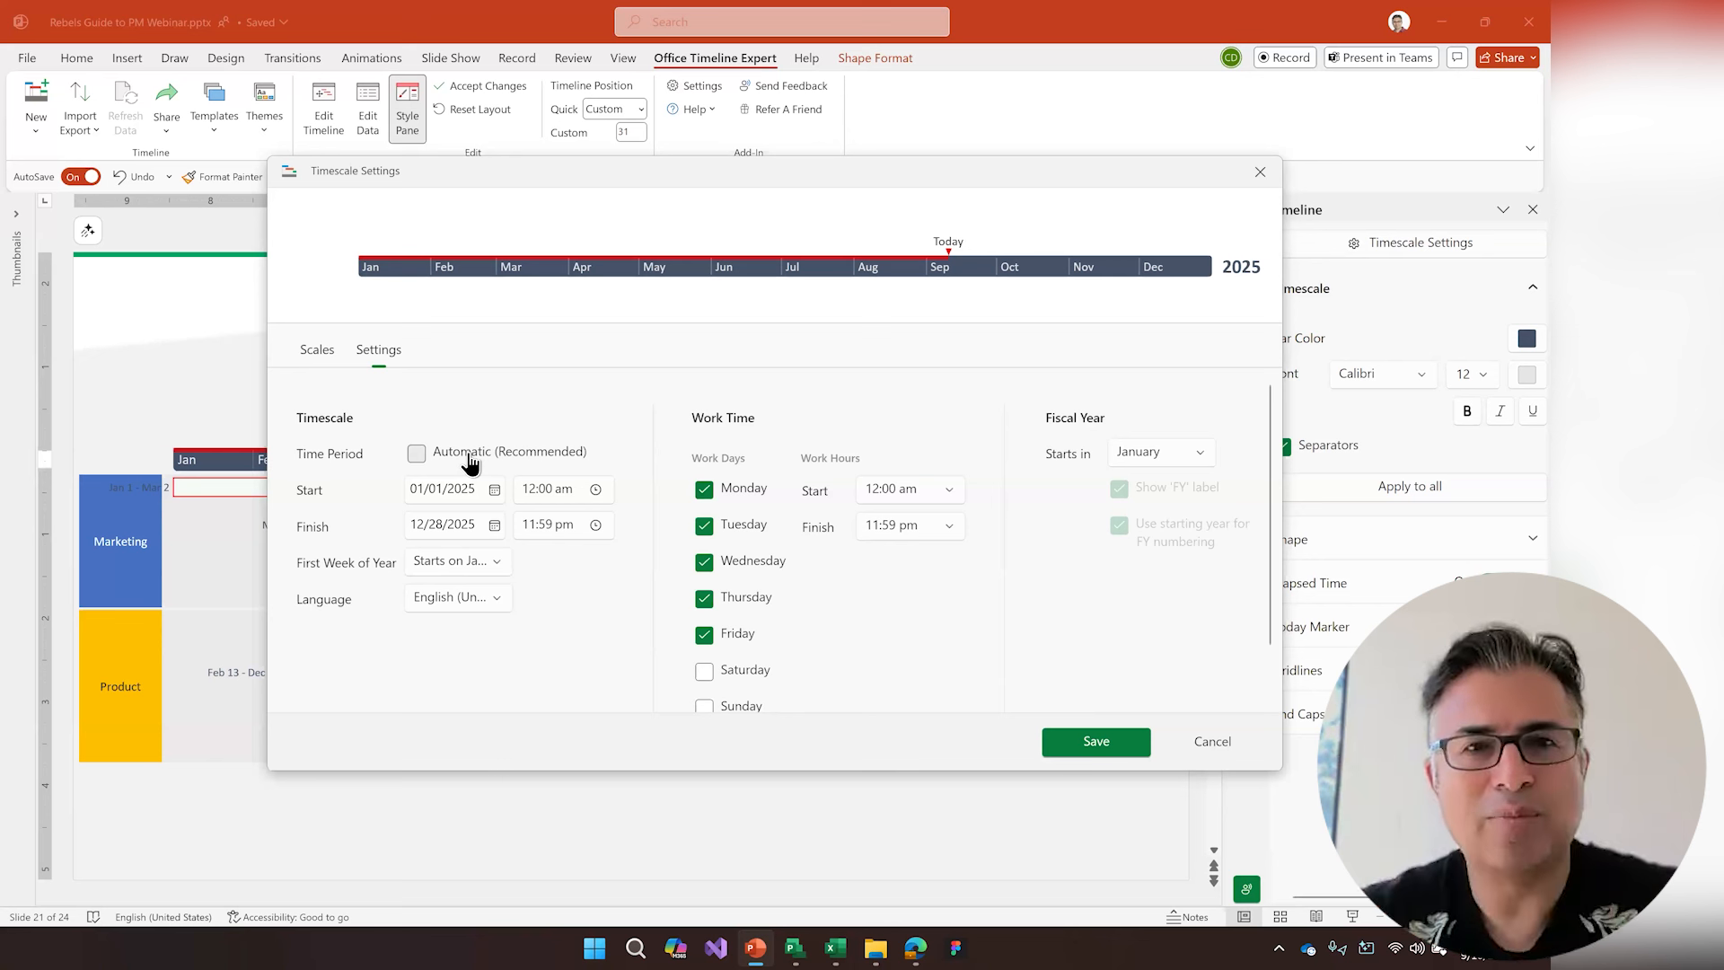
{"action": "left_click", "coordinate": [494, 489]}
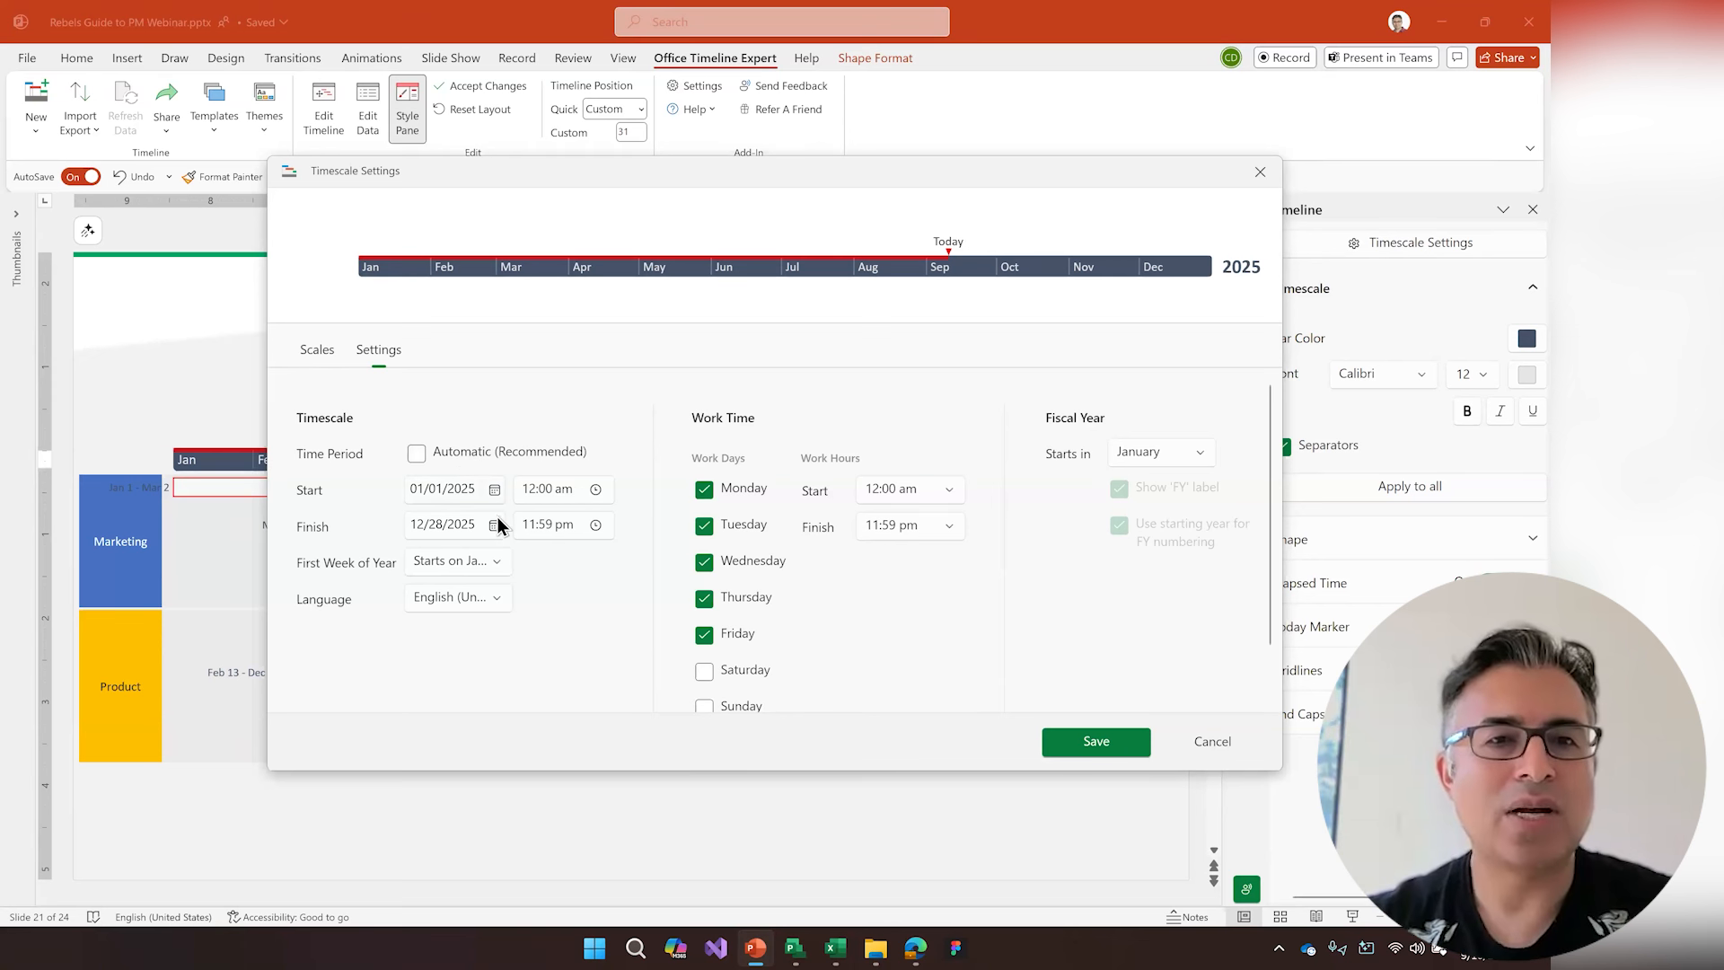
{"action": "left_click", "coordinate": [603, 523]}
{"action": "left_click", "coordinate": [603, 522]}
{"action": "left_click", "coordinate": [537, 615]}
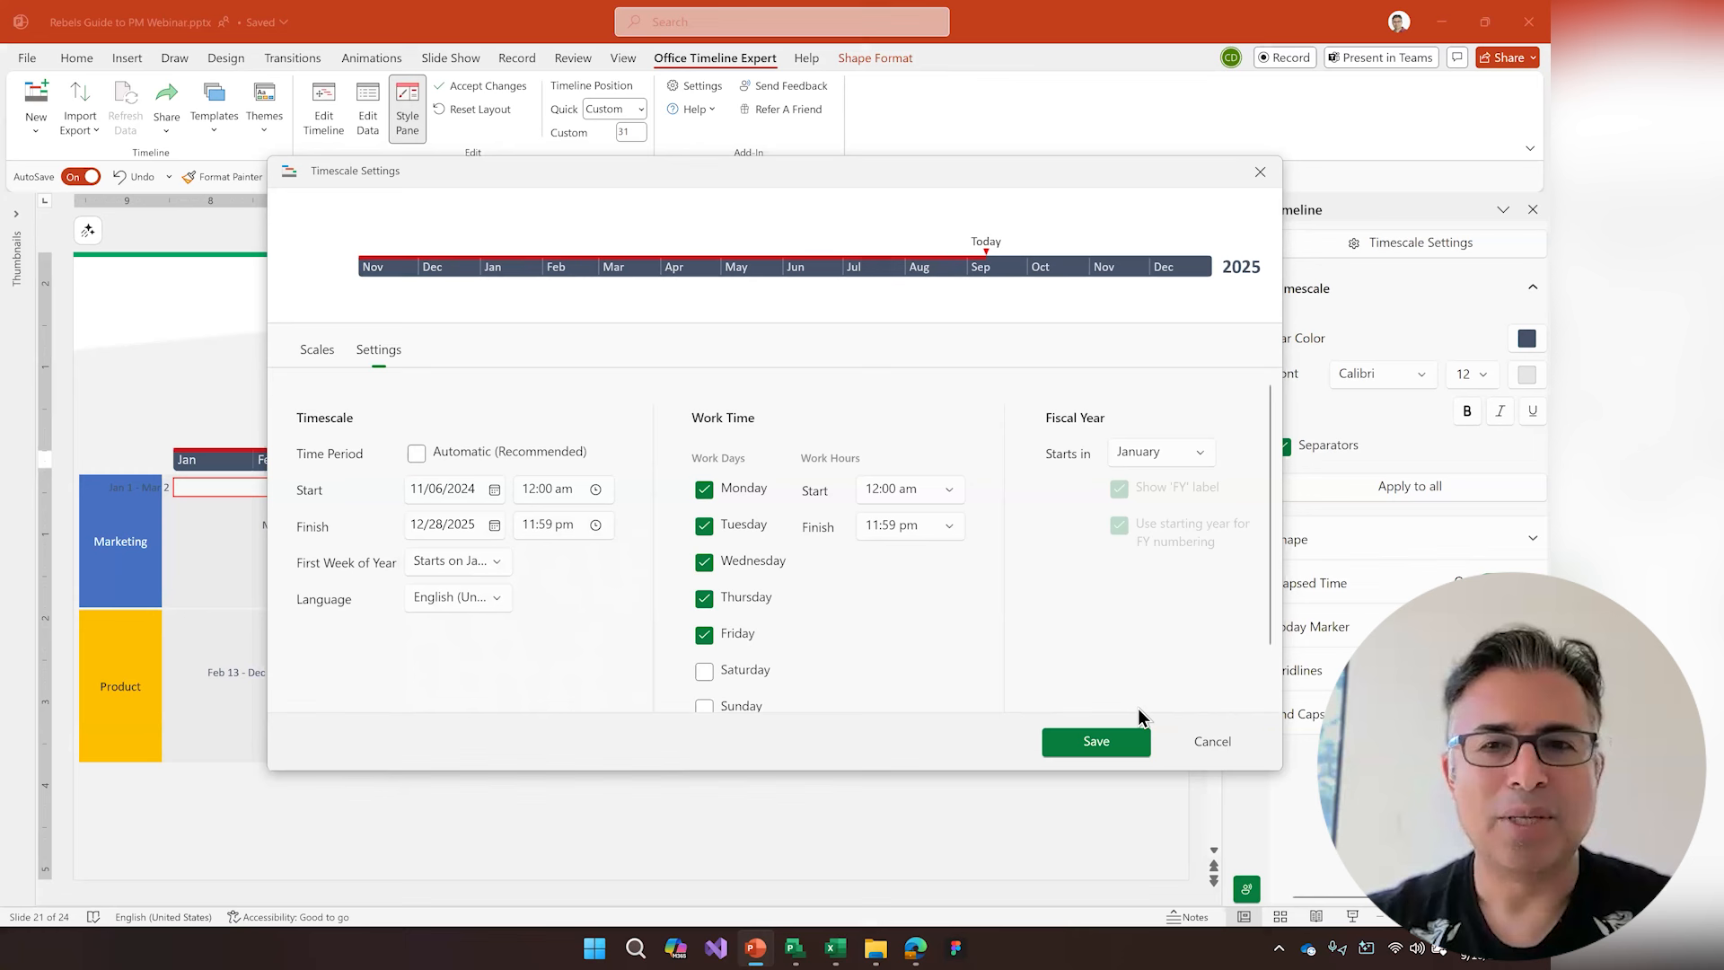
{"action": "left_click", "coordinate": [1096, 738]}
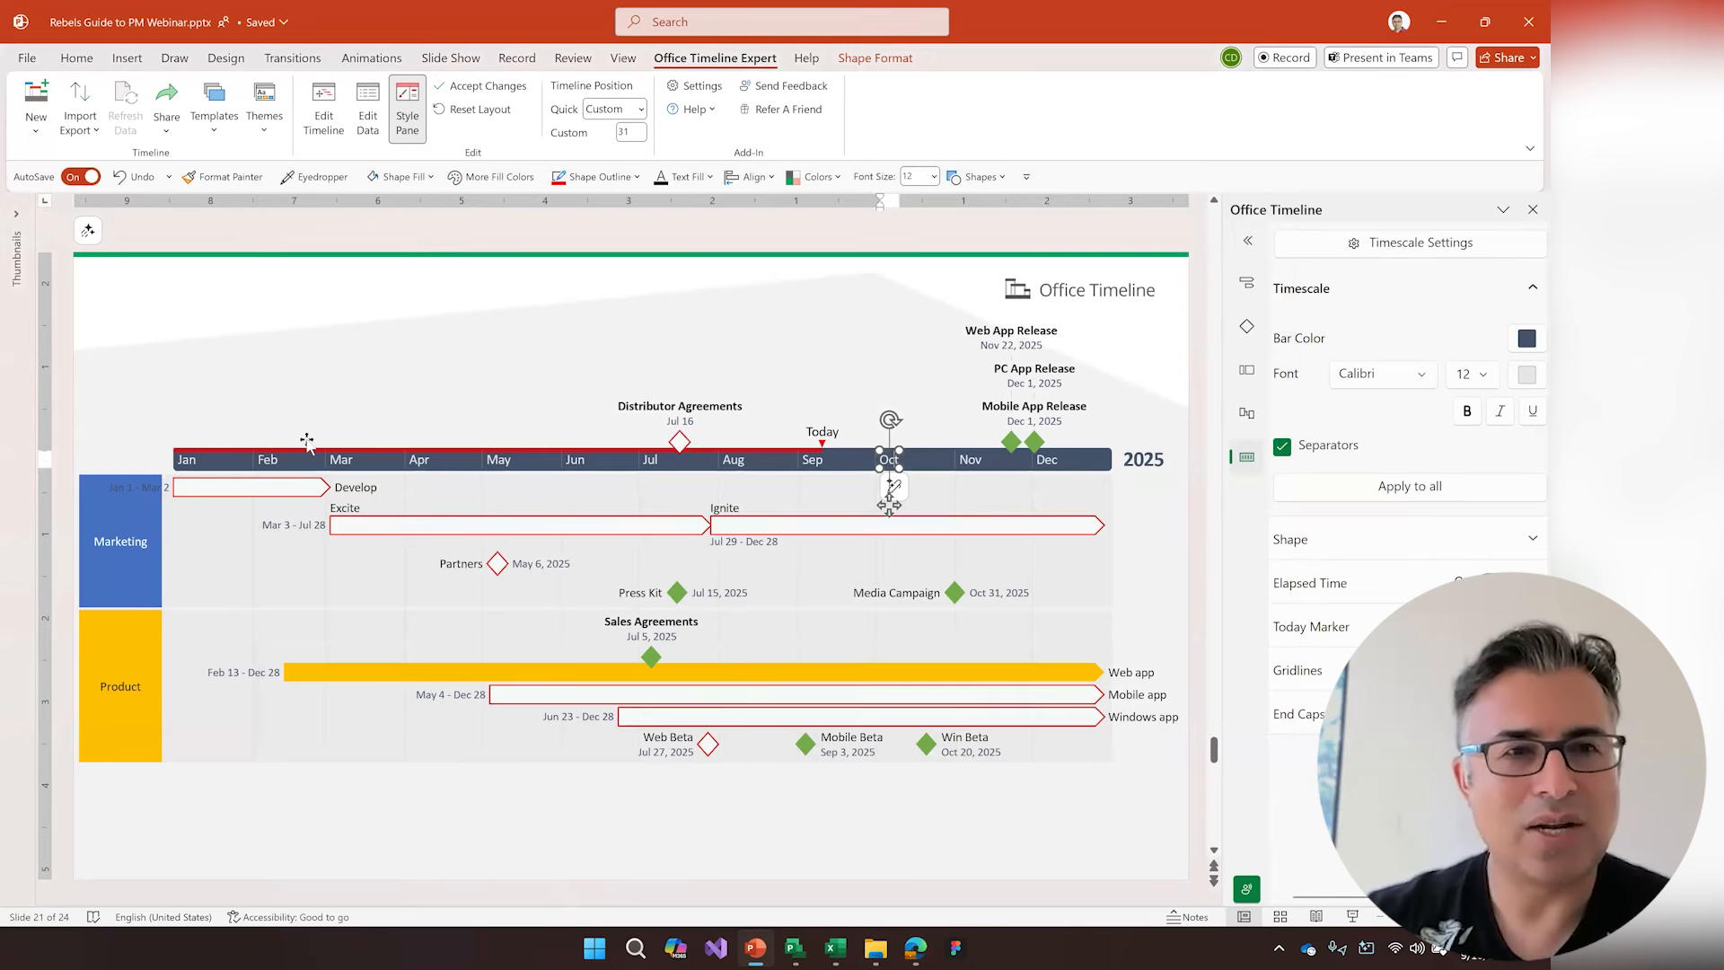
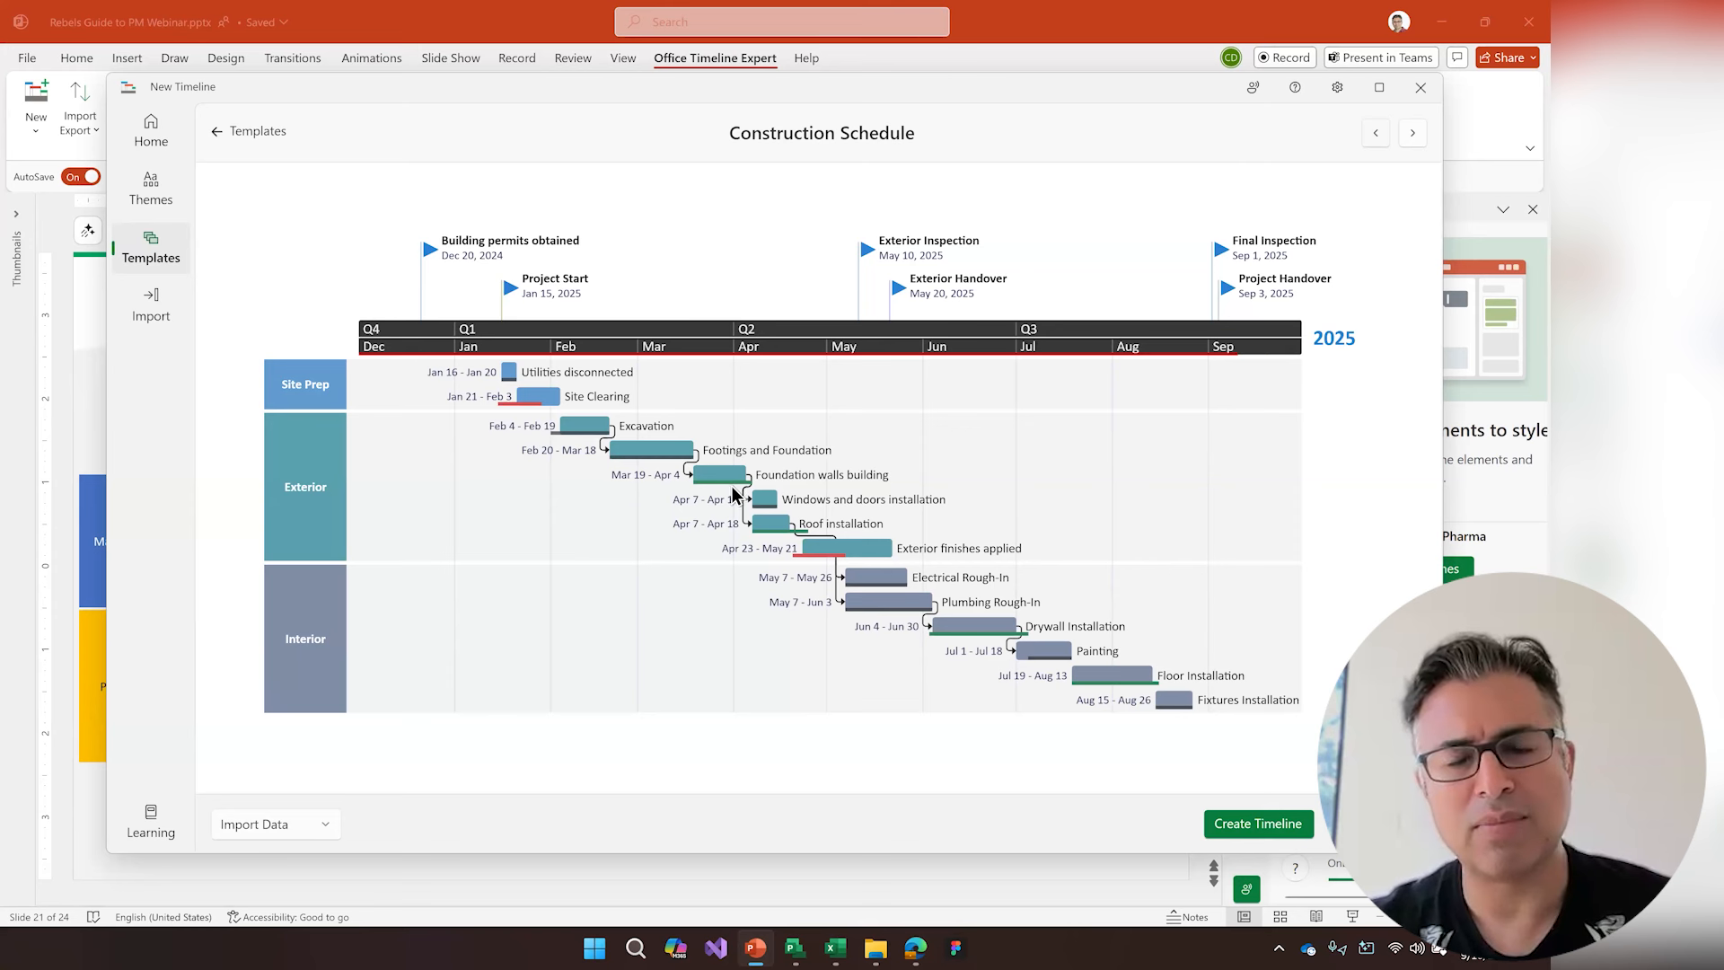
- Create the Construction Schedule timeline and review the Advanced Tools toggles in the Gantt view
{"action": "left_click", "coordinate": [1257, 833]}
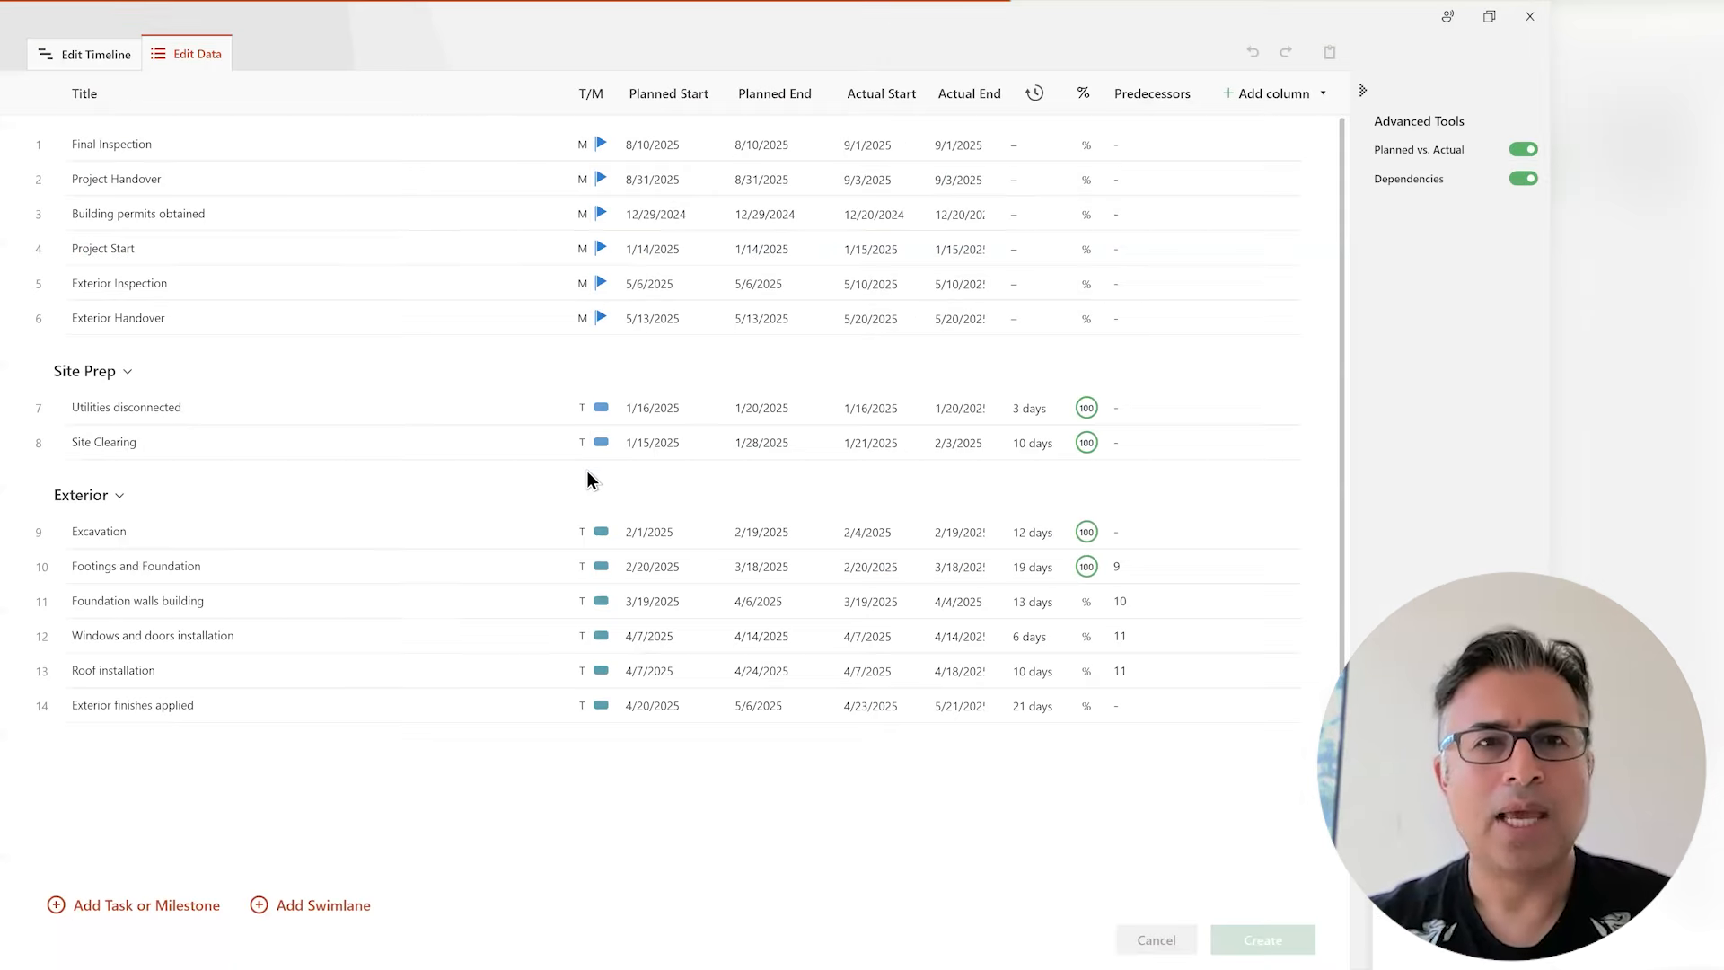
{"action": "left_click", "coordinate": [99, 55]}
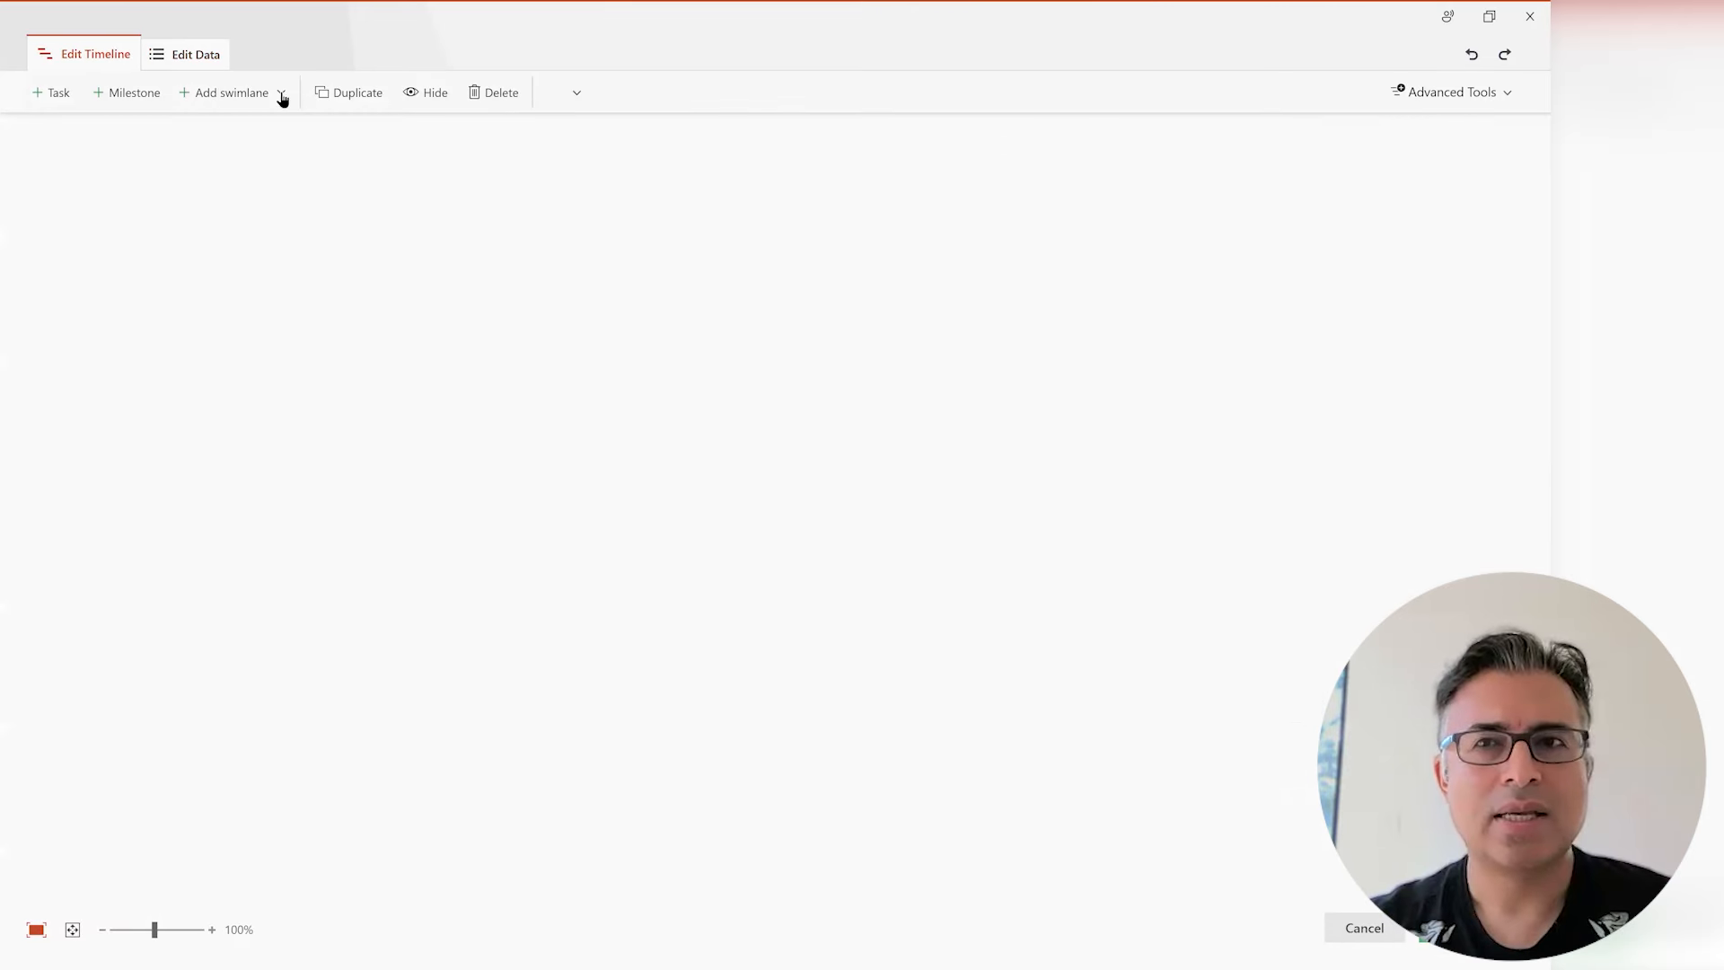
{"action": "left_click", "coordinate": [1451, 95]}
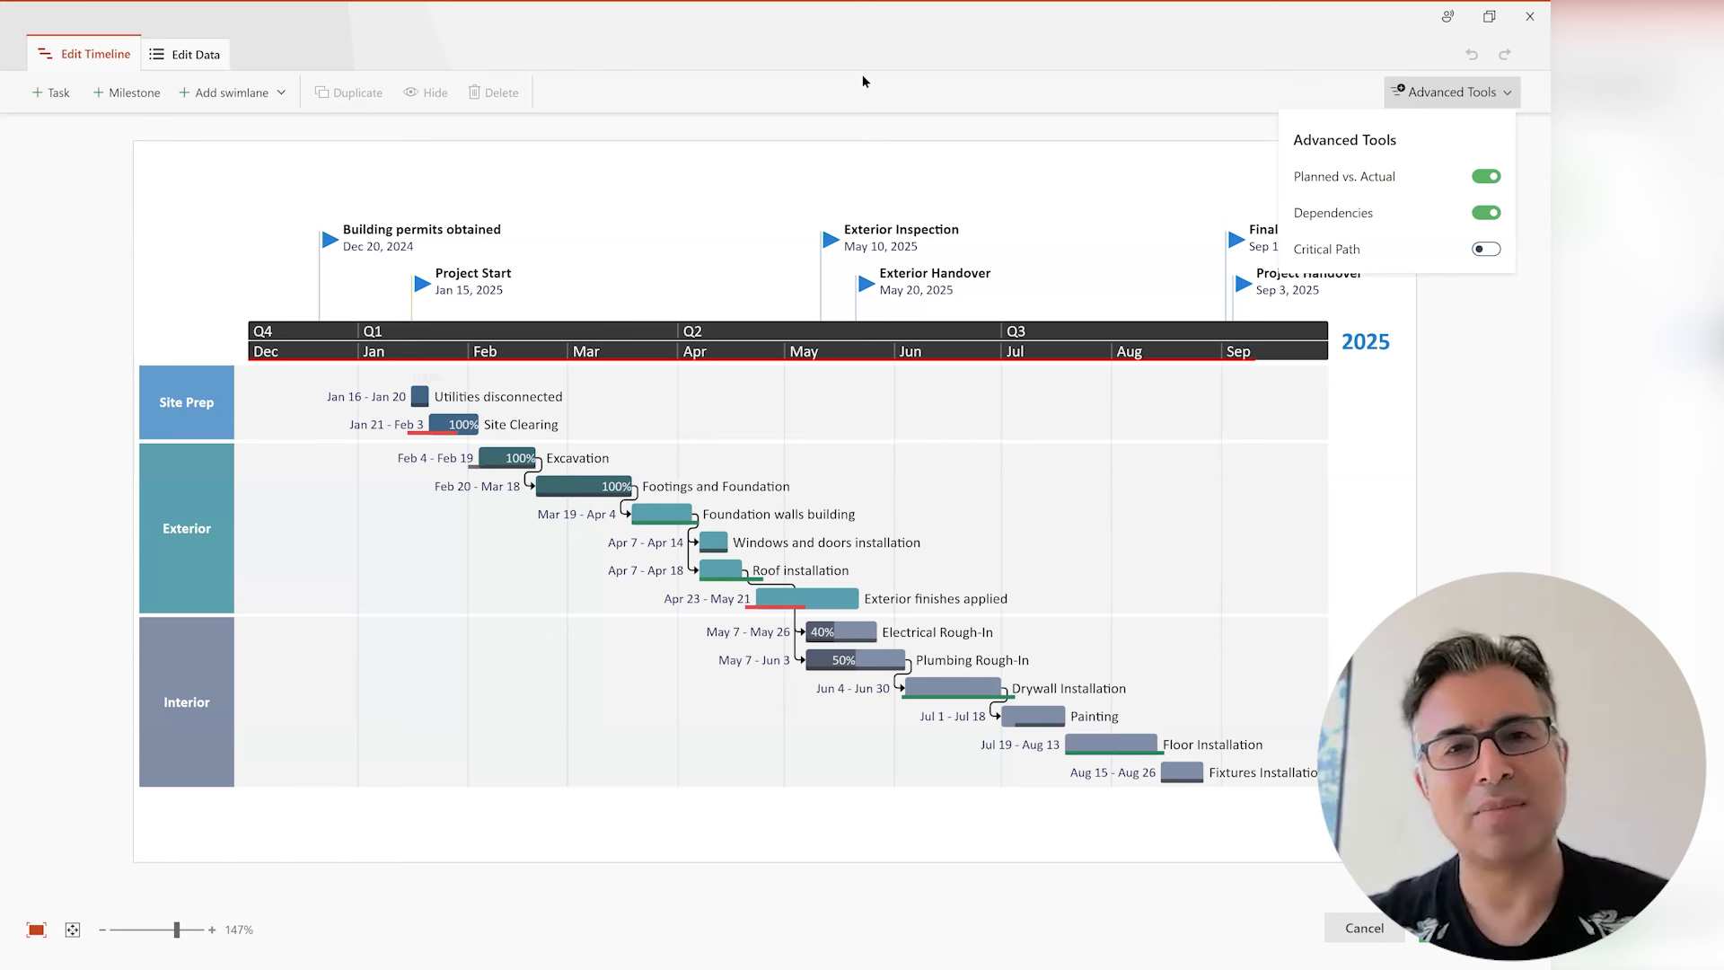
{"action": "left_click", "coordinate": [846, 120]}
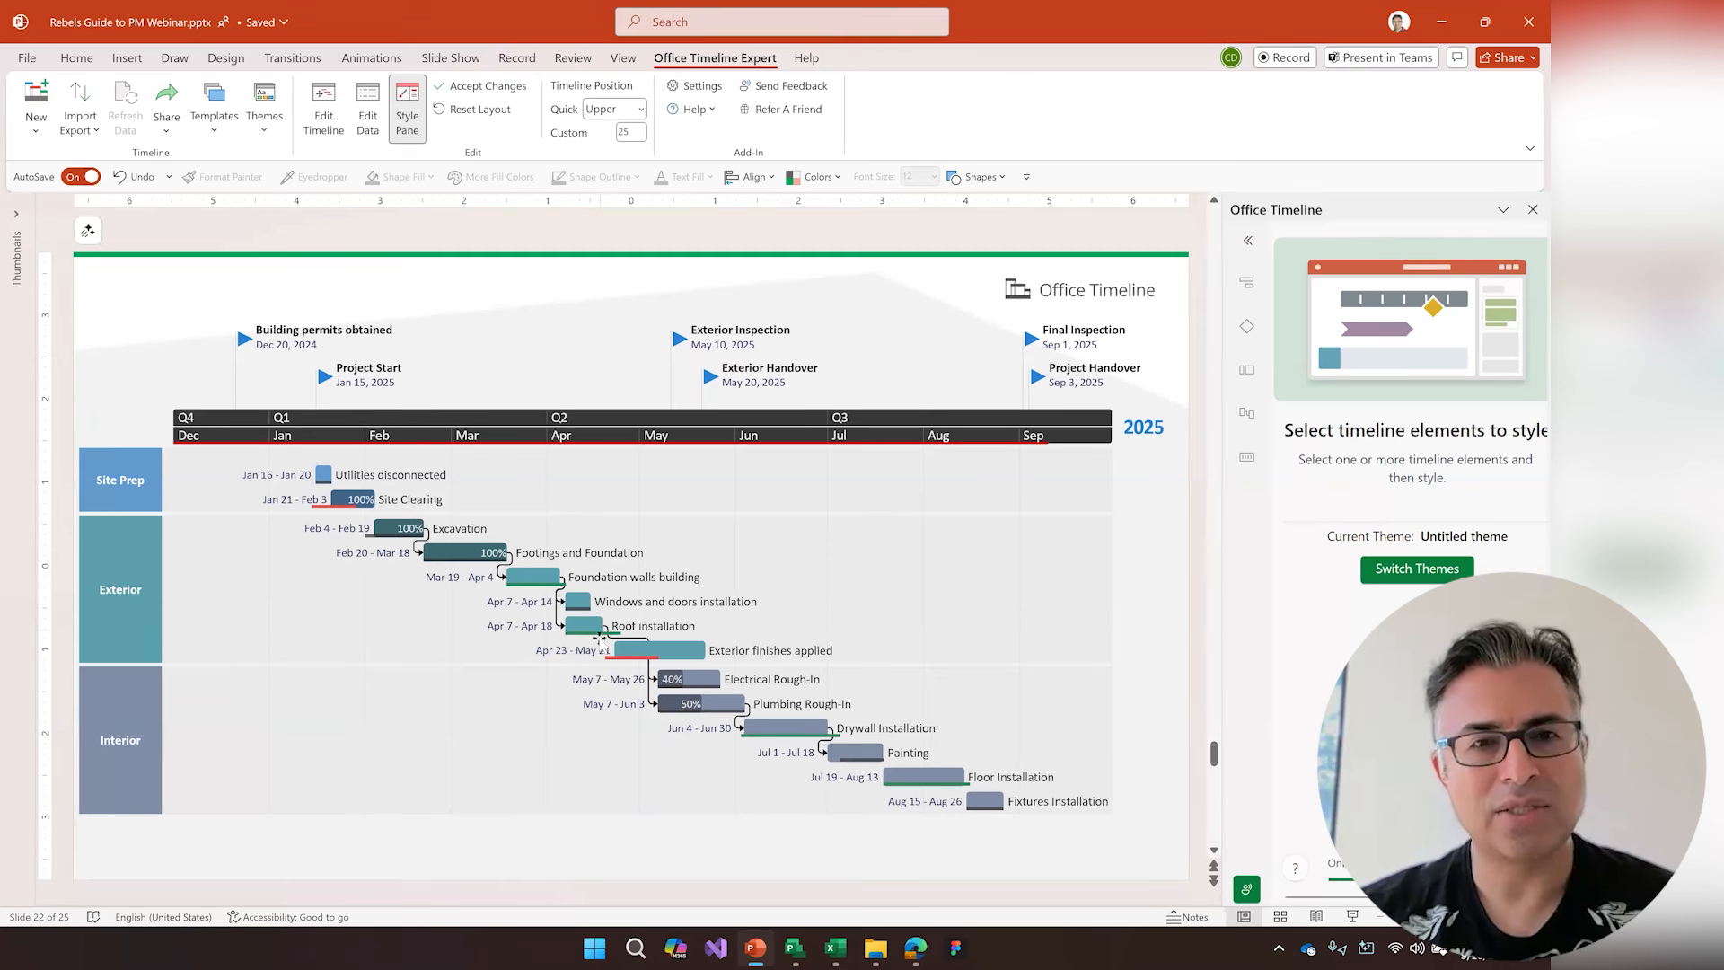
- Turn off red Baseline Color for delays on the Exterior finishes baseline, then reopen the editor
{"action": "left_click", "coordinate": [636, 655]}
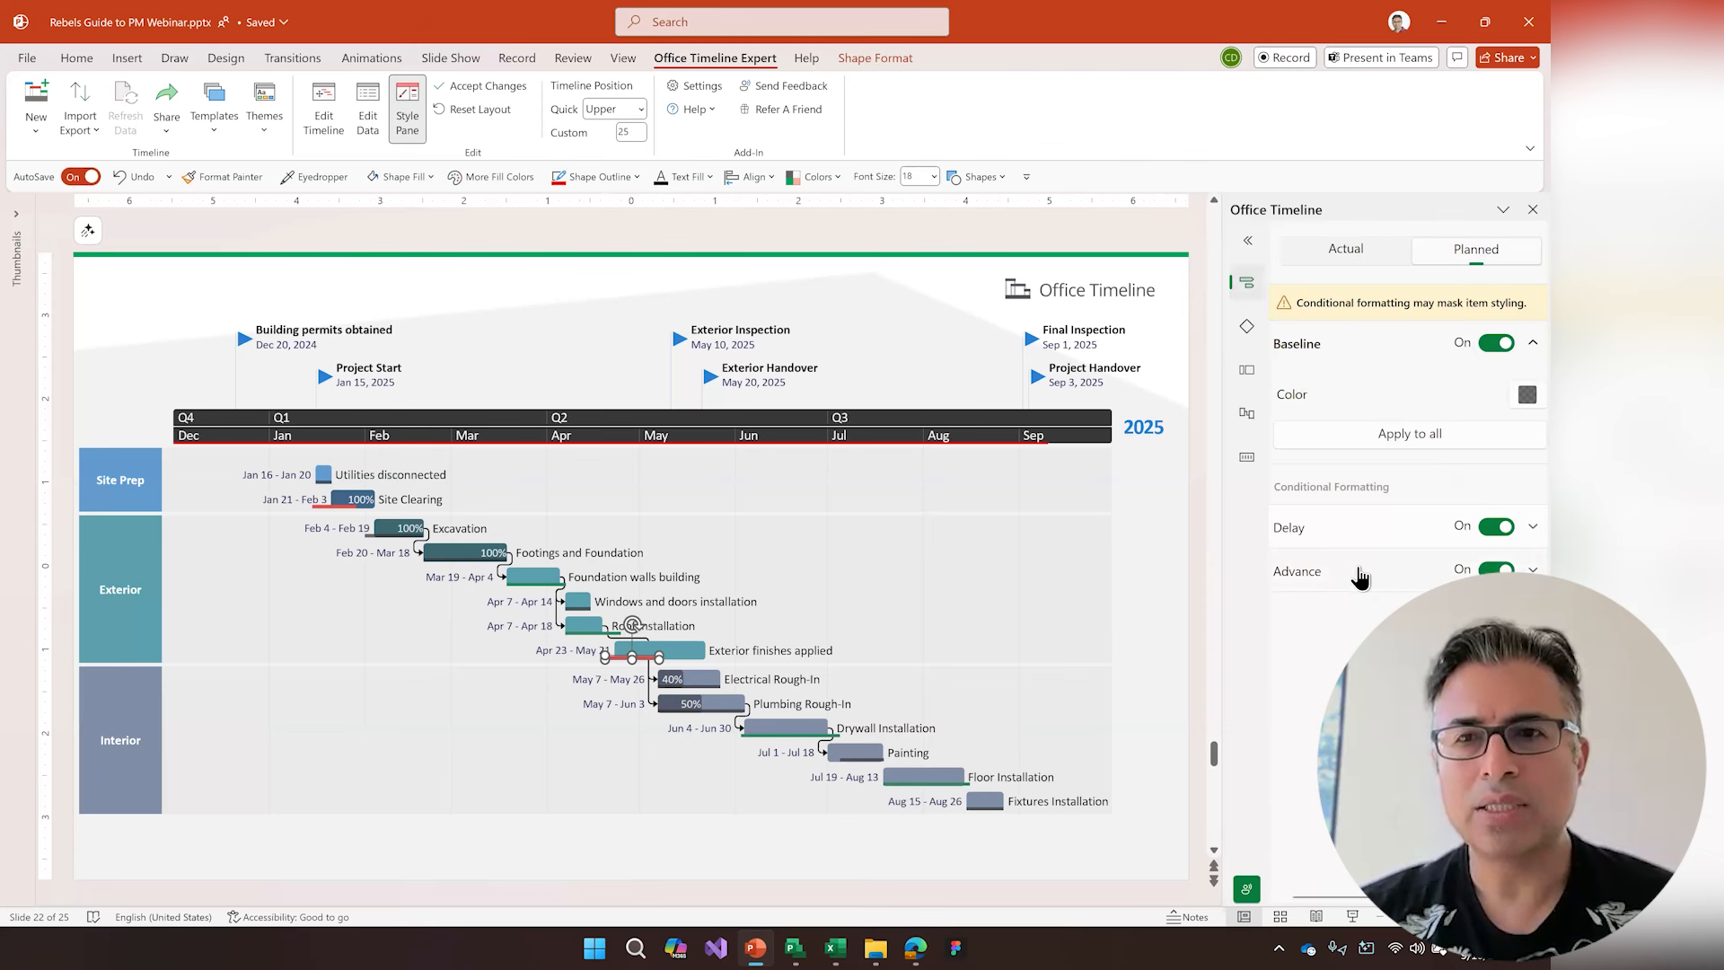
{"action": "left_click", "coordinate": [1363, 577]}
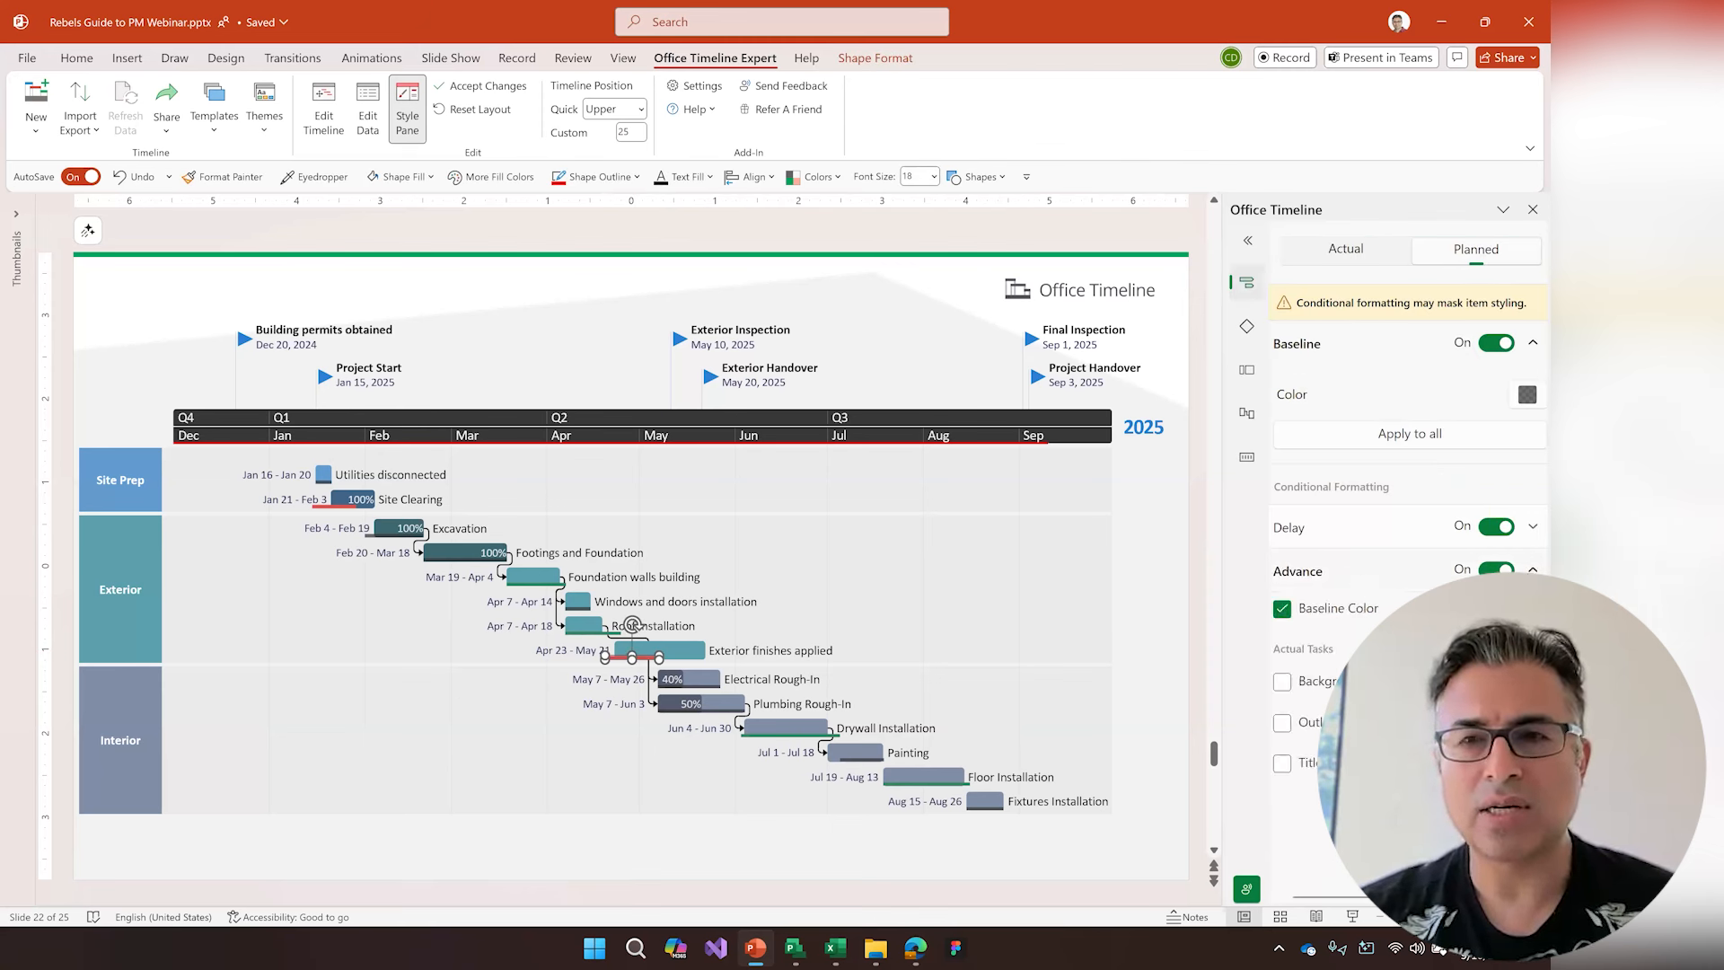
{"action": "left_click", "coordinate": [1351, 535]}
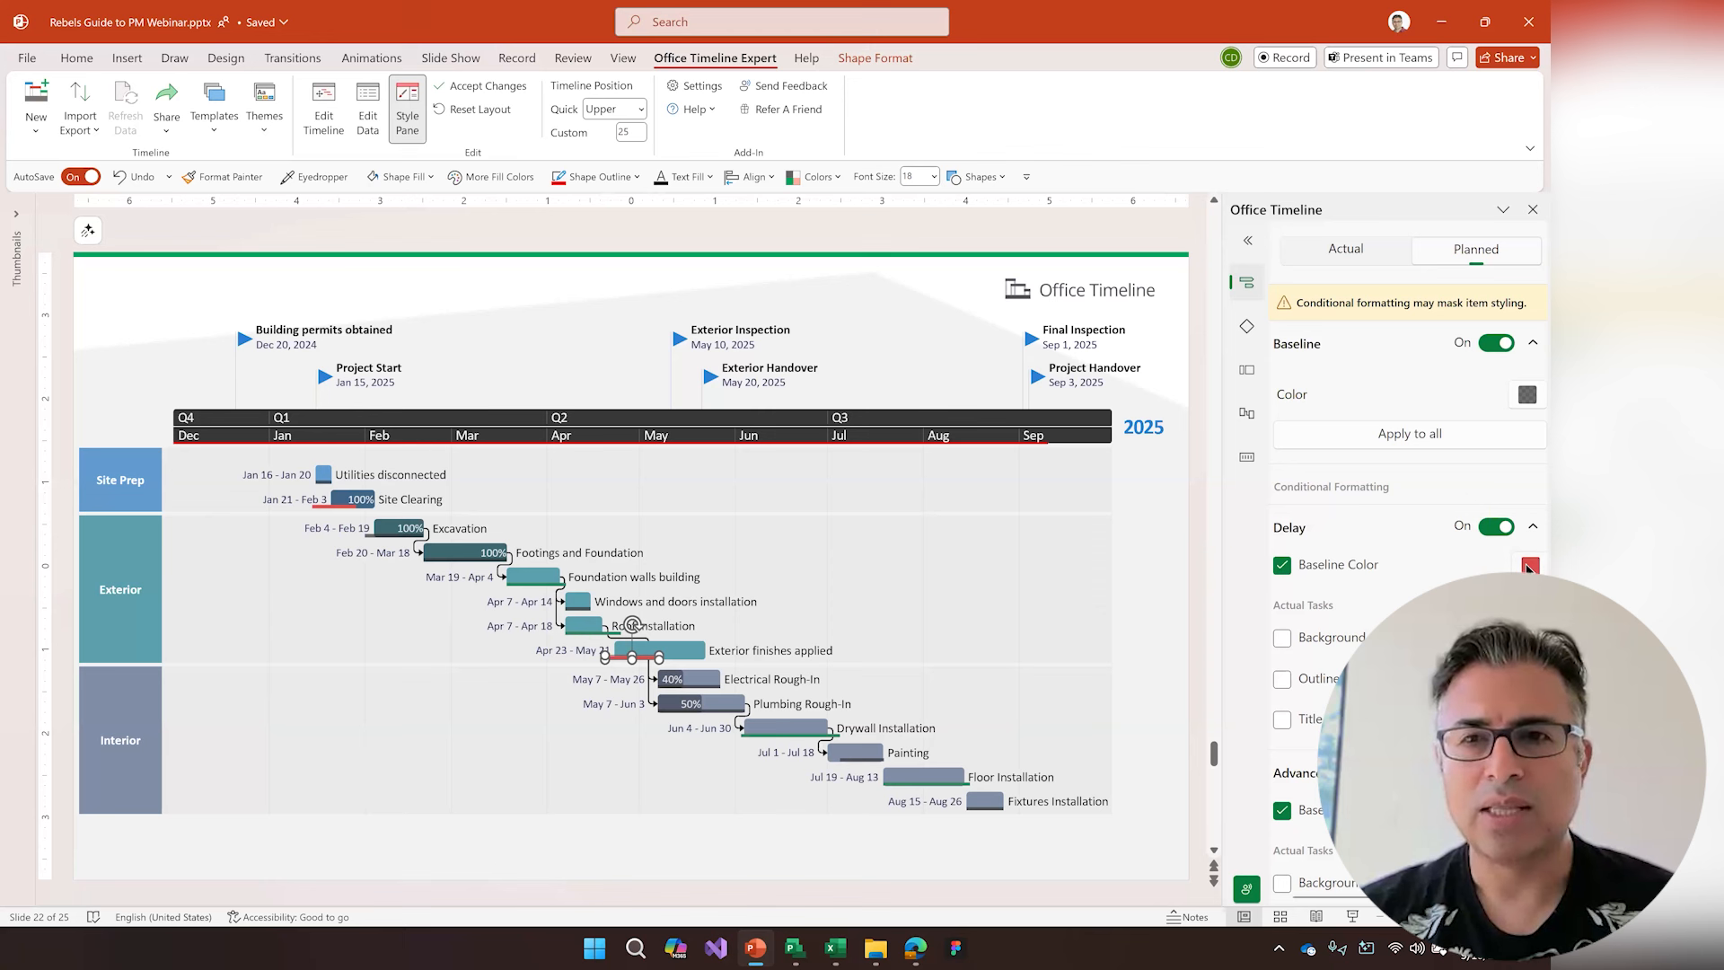
{"action": "left_click", "coordinate": [1341, 563]}
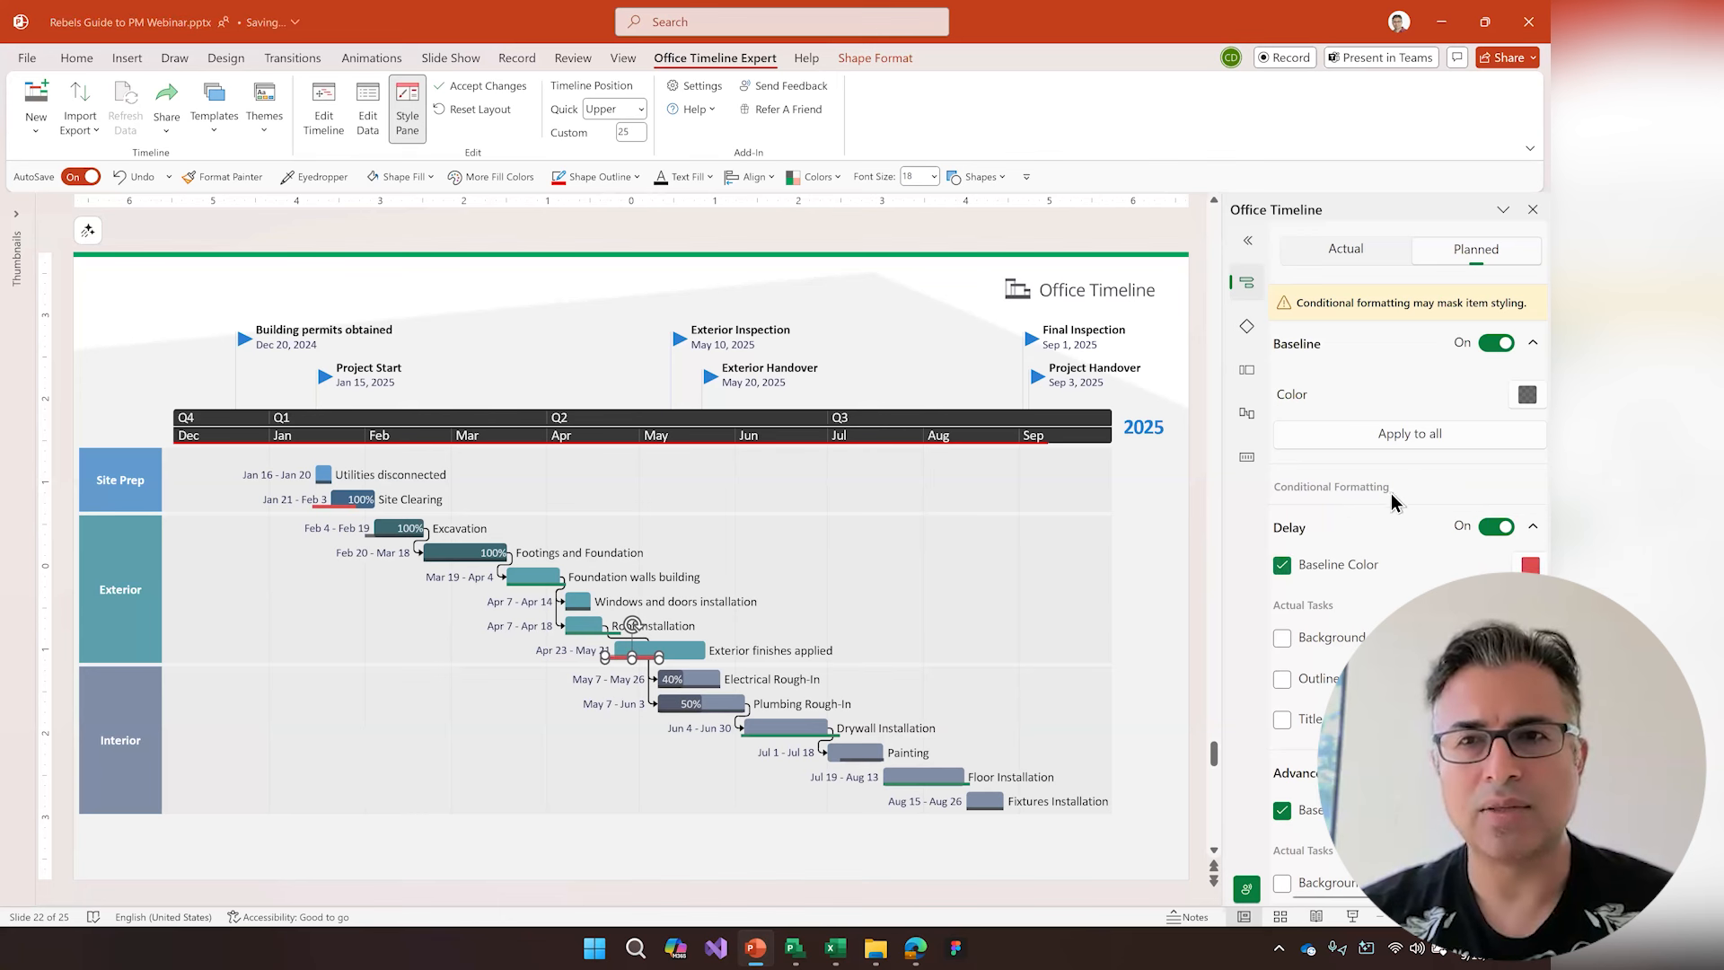
{"action": "left_click", "coordinate": [1328, 528]}
{"action": "left_click", "coordinate": [327, 101]}
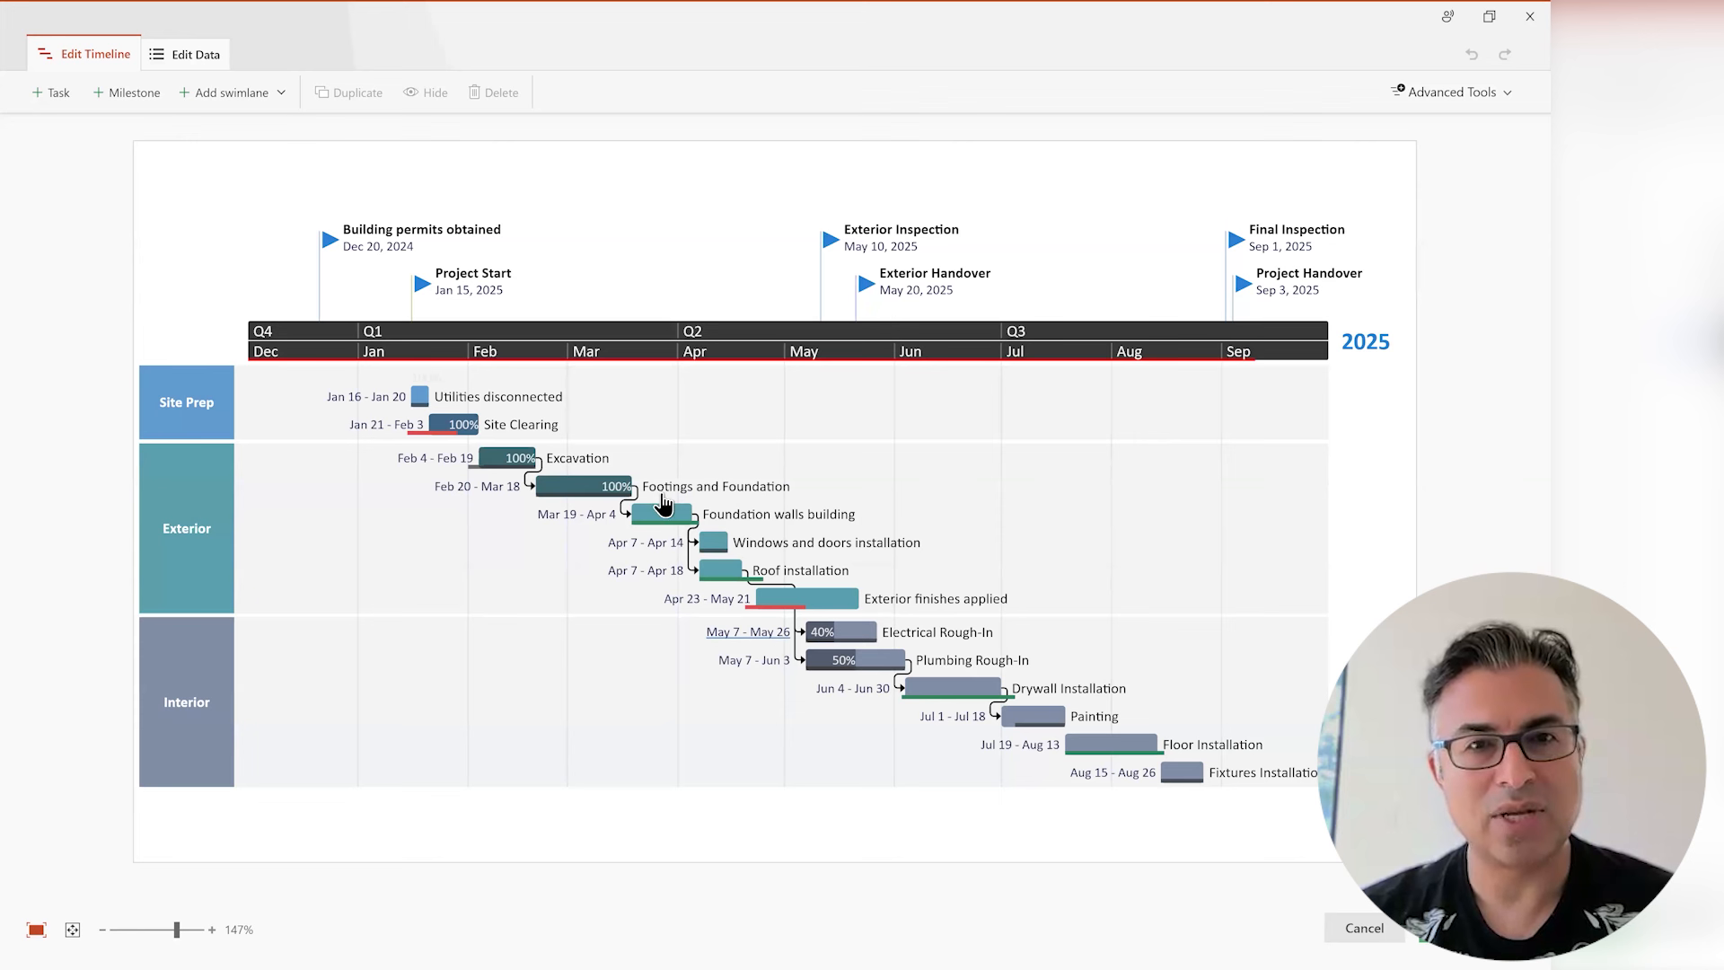
- Resize the Footings and Foundation bar to end on Mar 21, pulling dependent tasks earlier
{"action": "left_click", "coordinate": [582, 490]}
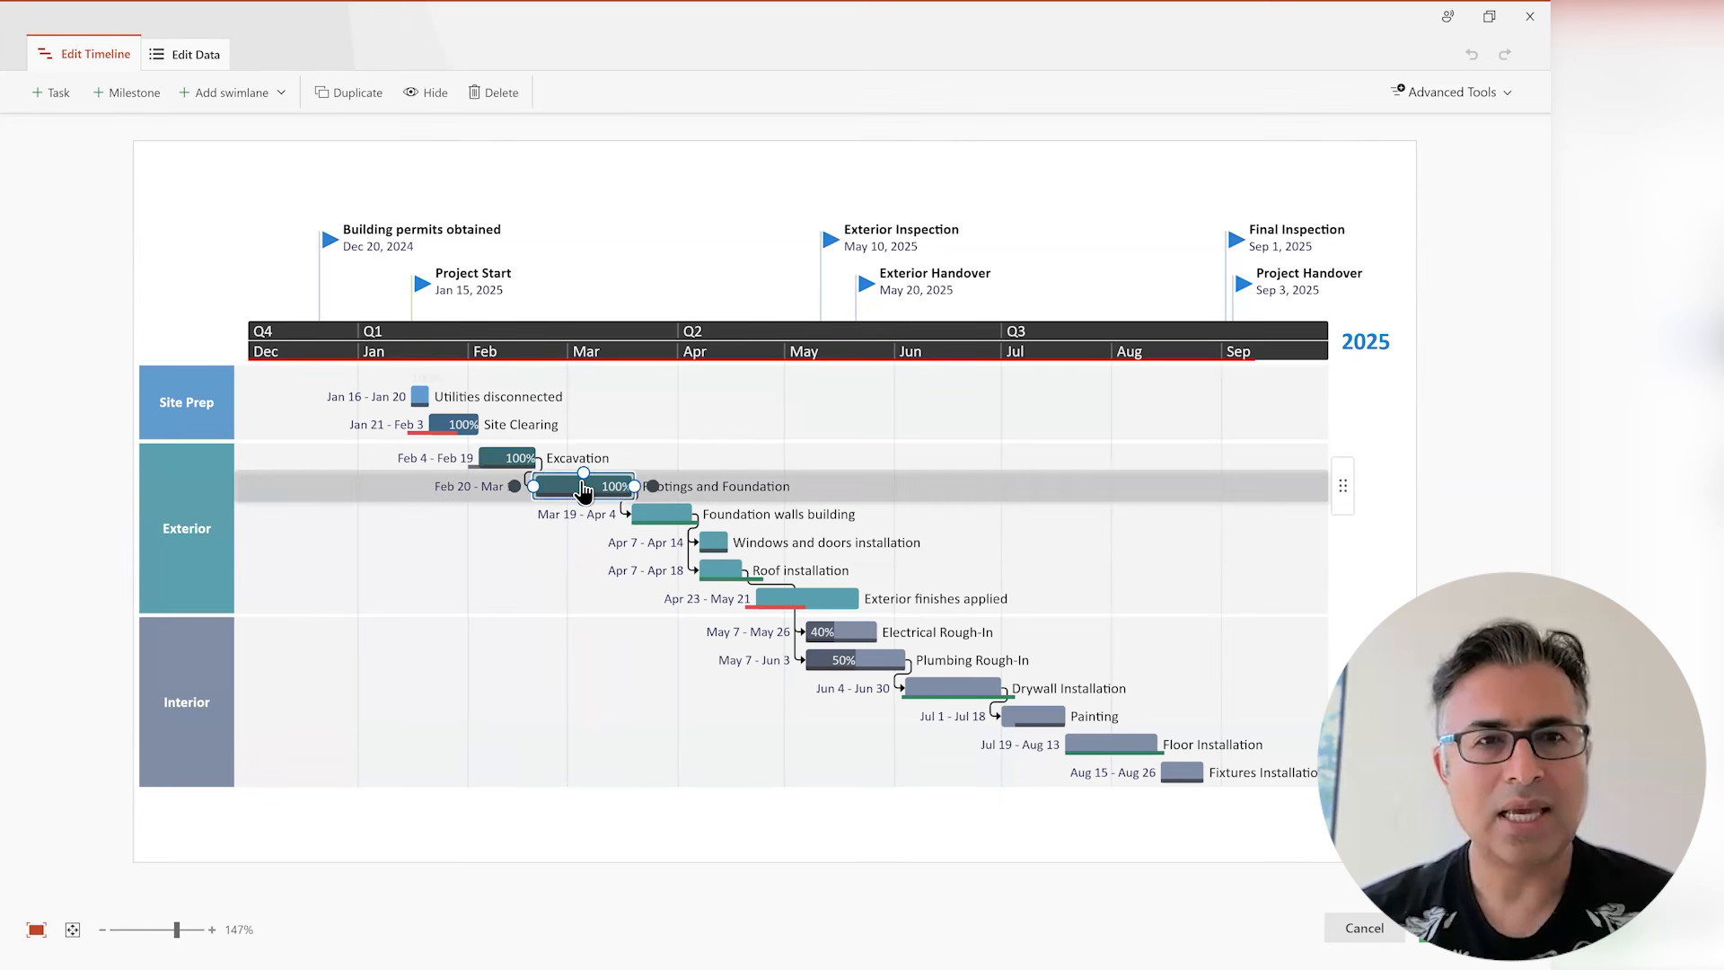
{"action": "left_click_drag", "start_coordinate": [652, 485], "coordinate": [726, 499]}
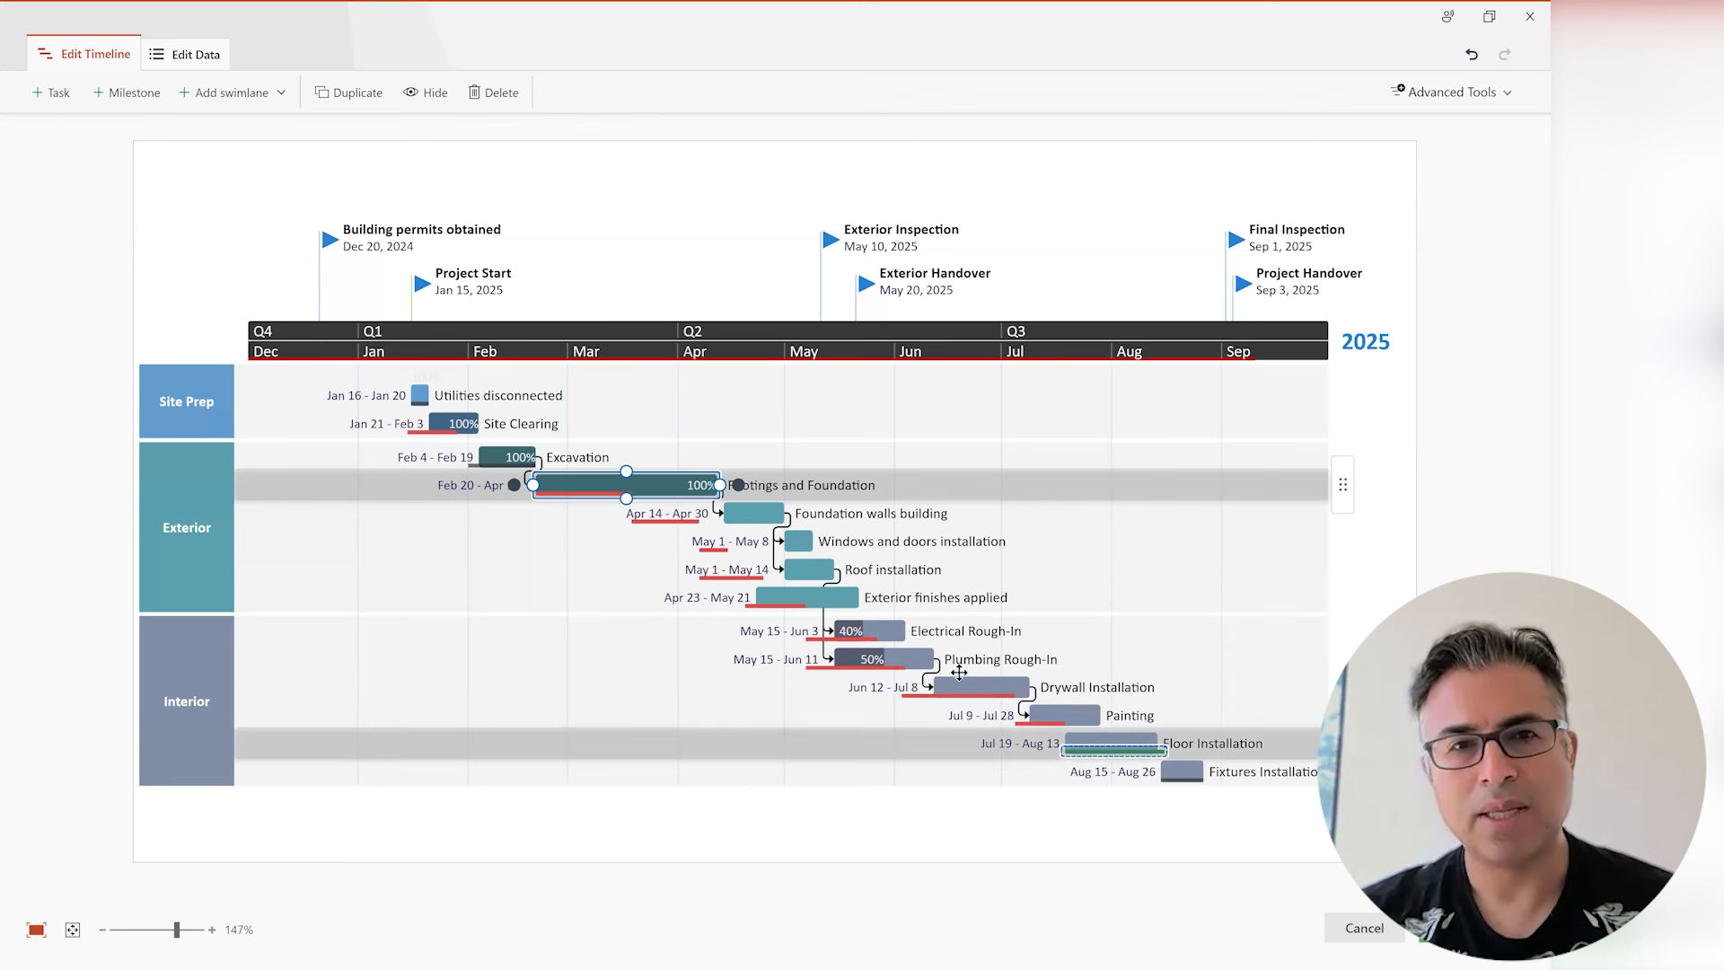
{"action": "left_click_drag", "start_coordinate": [703, 485], "coordinate": [676, 514]}
{"action": "left_click", "coordinate": [697, 512]}
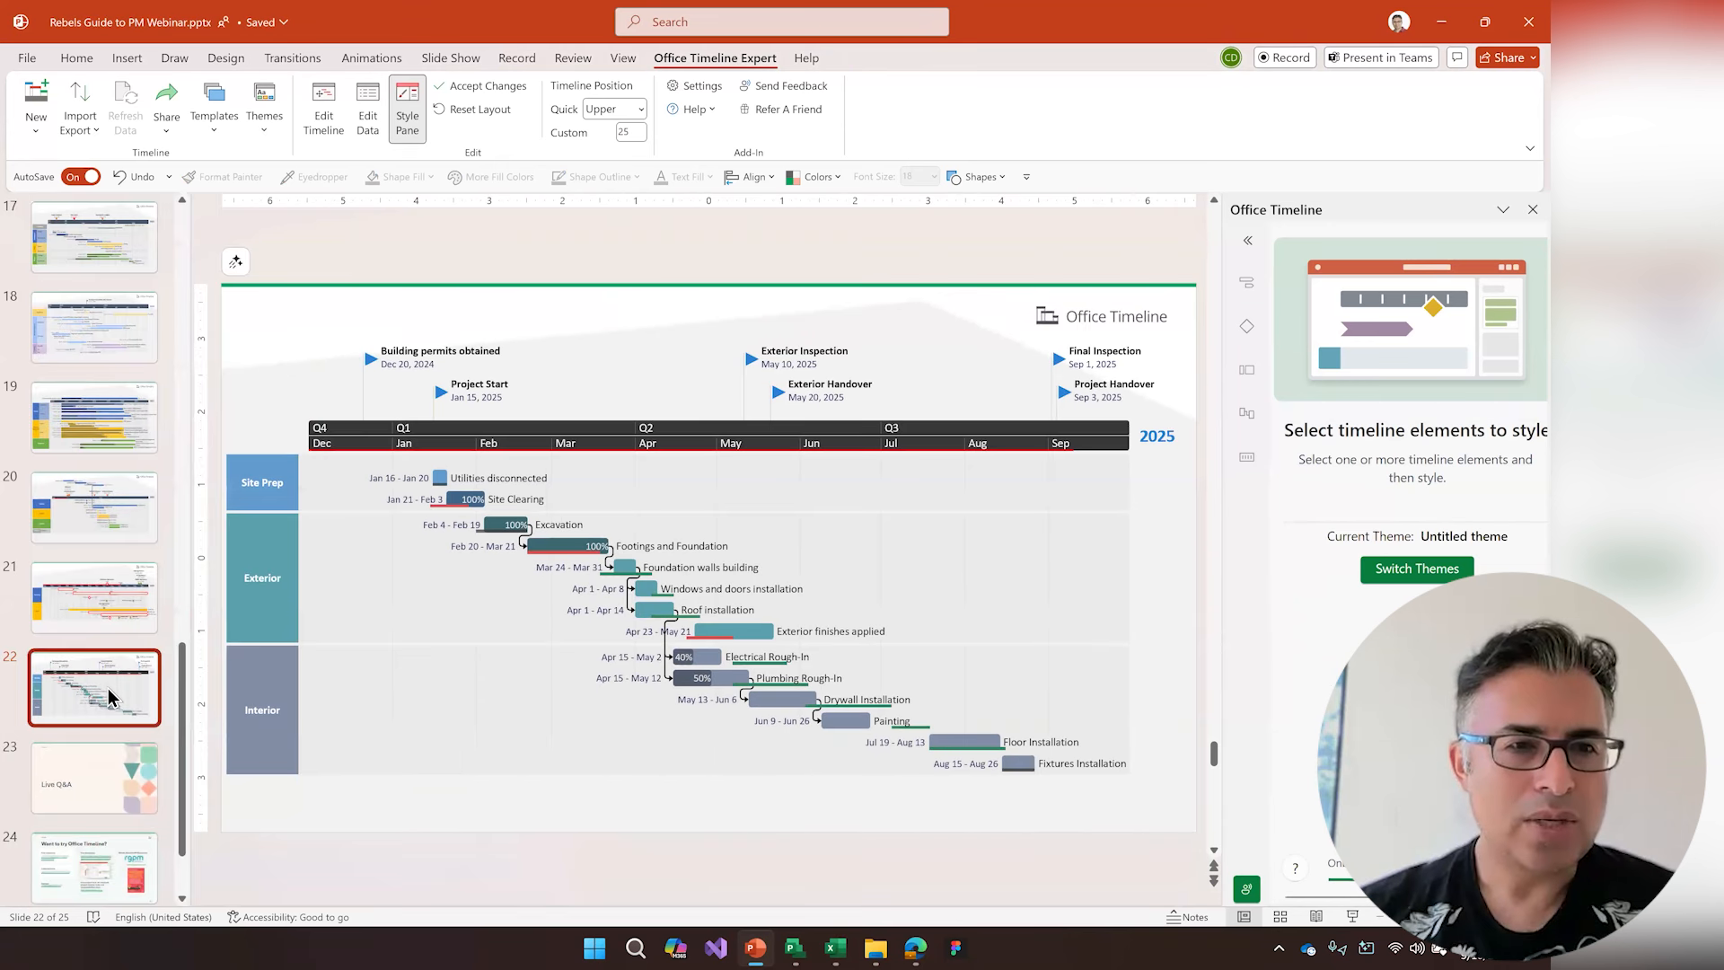
- Duplicate the construction timeline on slide 22
{"action": "left_click", "coordinate": [99, 673]}
{"action": "right_click", "coordinate": [104, 666]}
{"action": "left_click", "coordinate": [154, 419]}
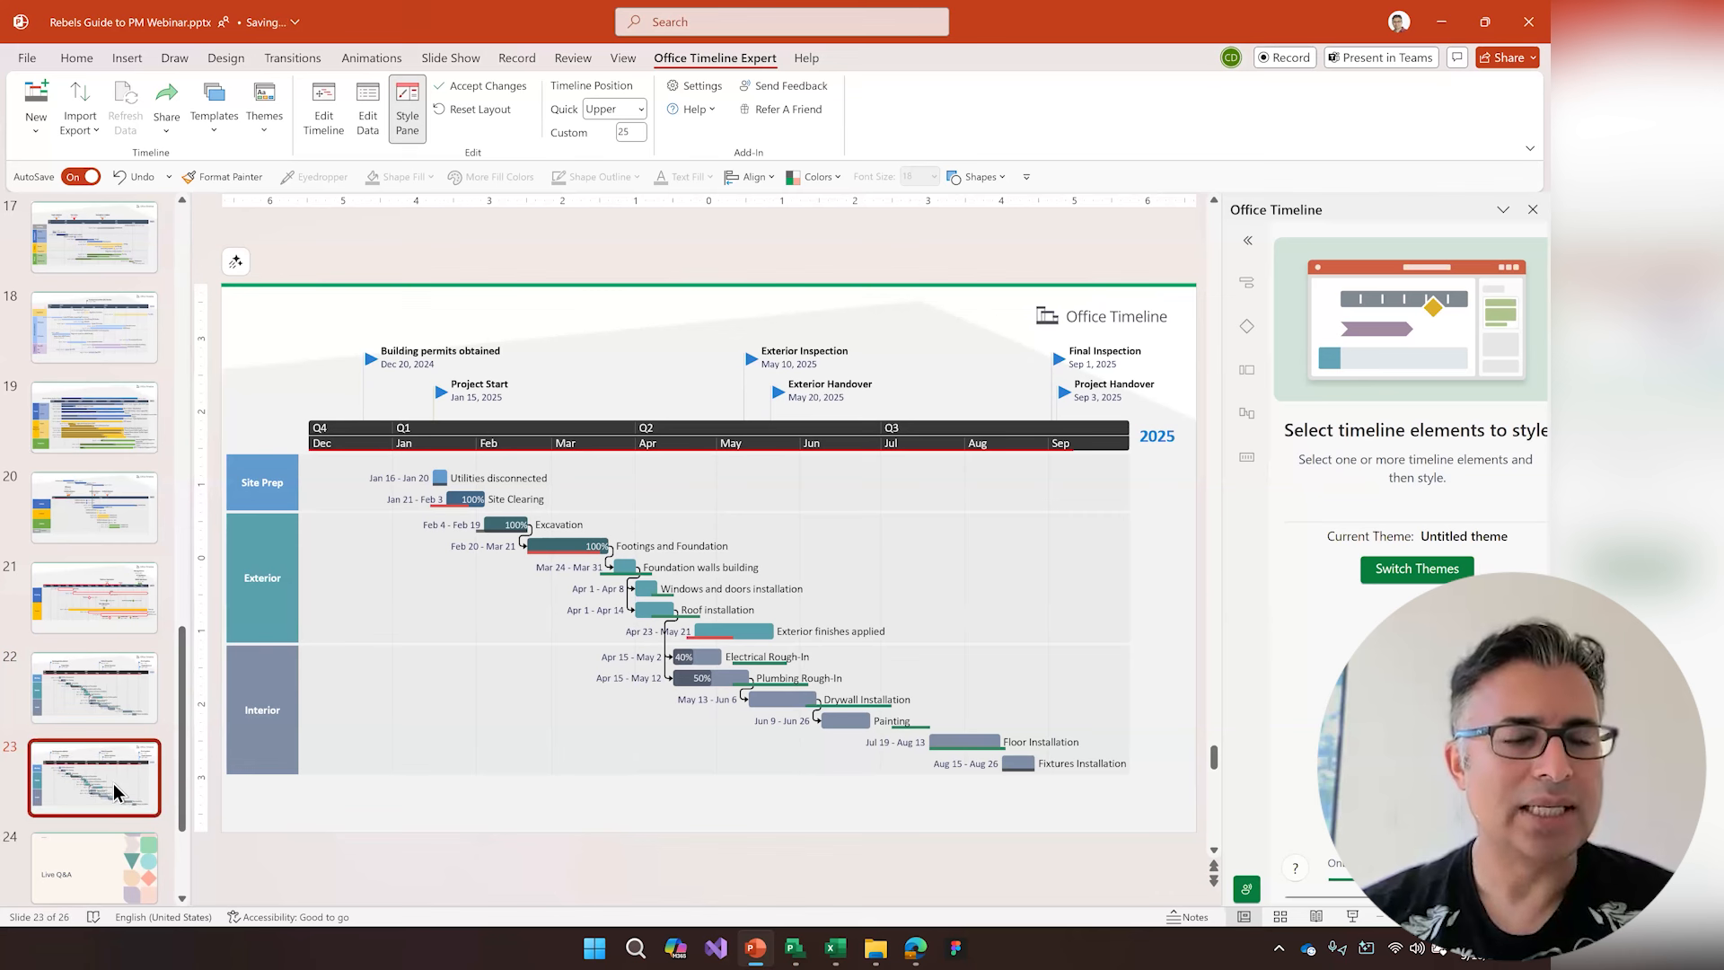
- Duplicate the pharma timeline on slide 18
{"action": "left_click", "coordinate": [95, 438]}
{"action": "left_click", "coordinate": [94, 332]}
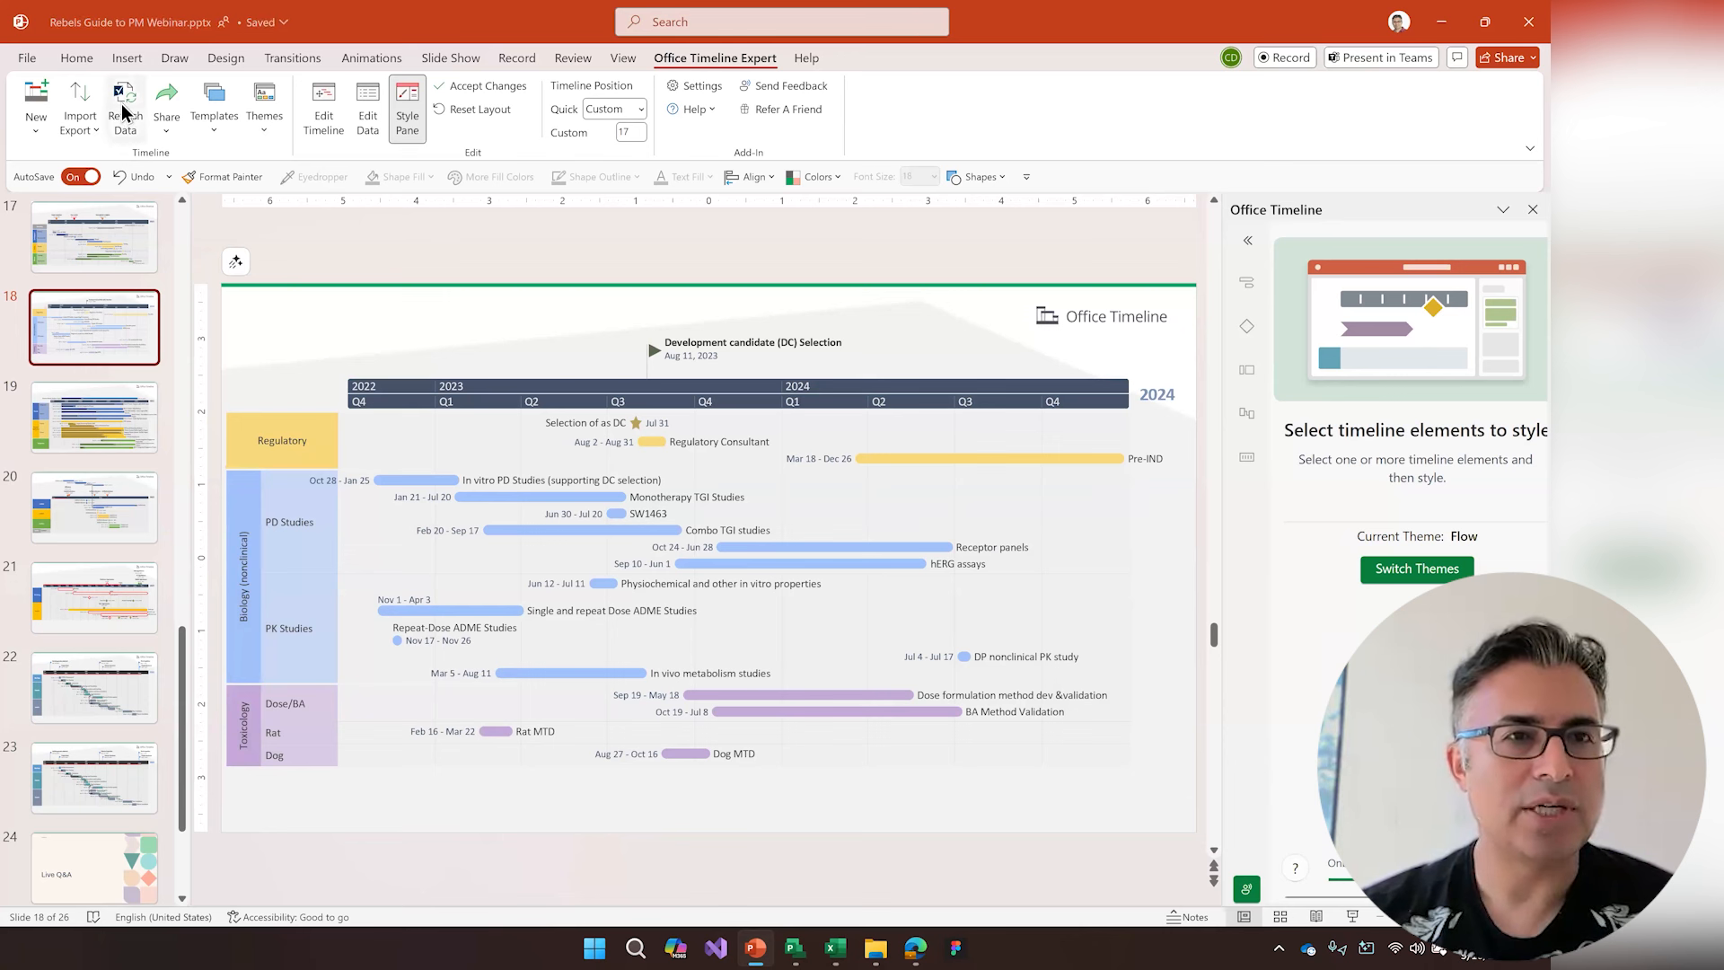
{"action": "right_click", "coordinate": [108, 348]}
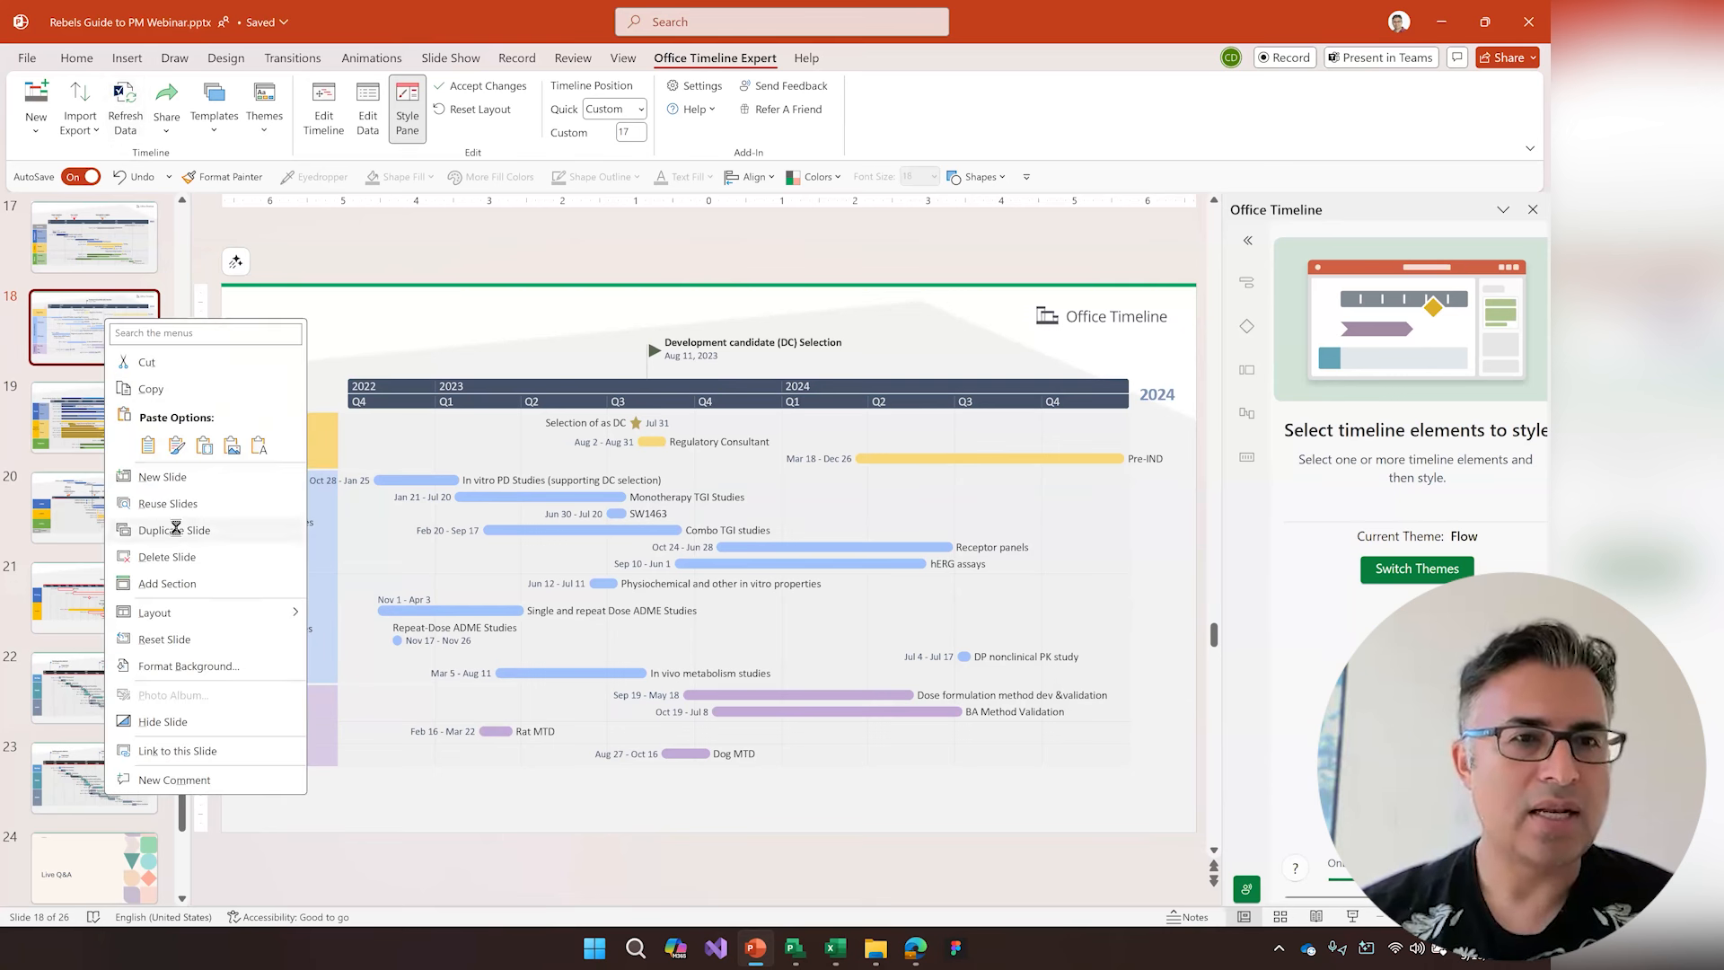
{"action": "left_click", "coordinate": [194, 530]}
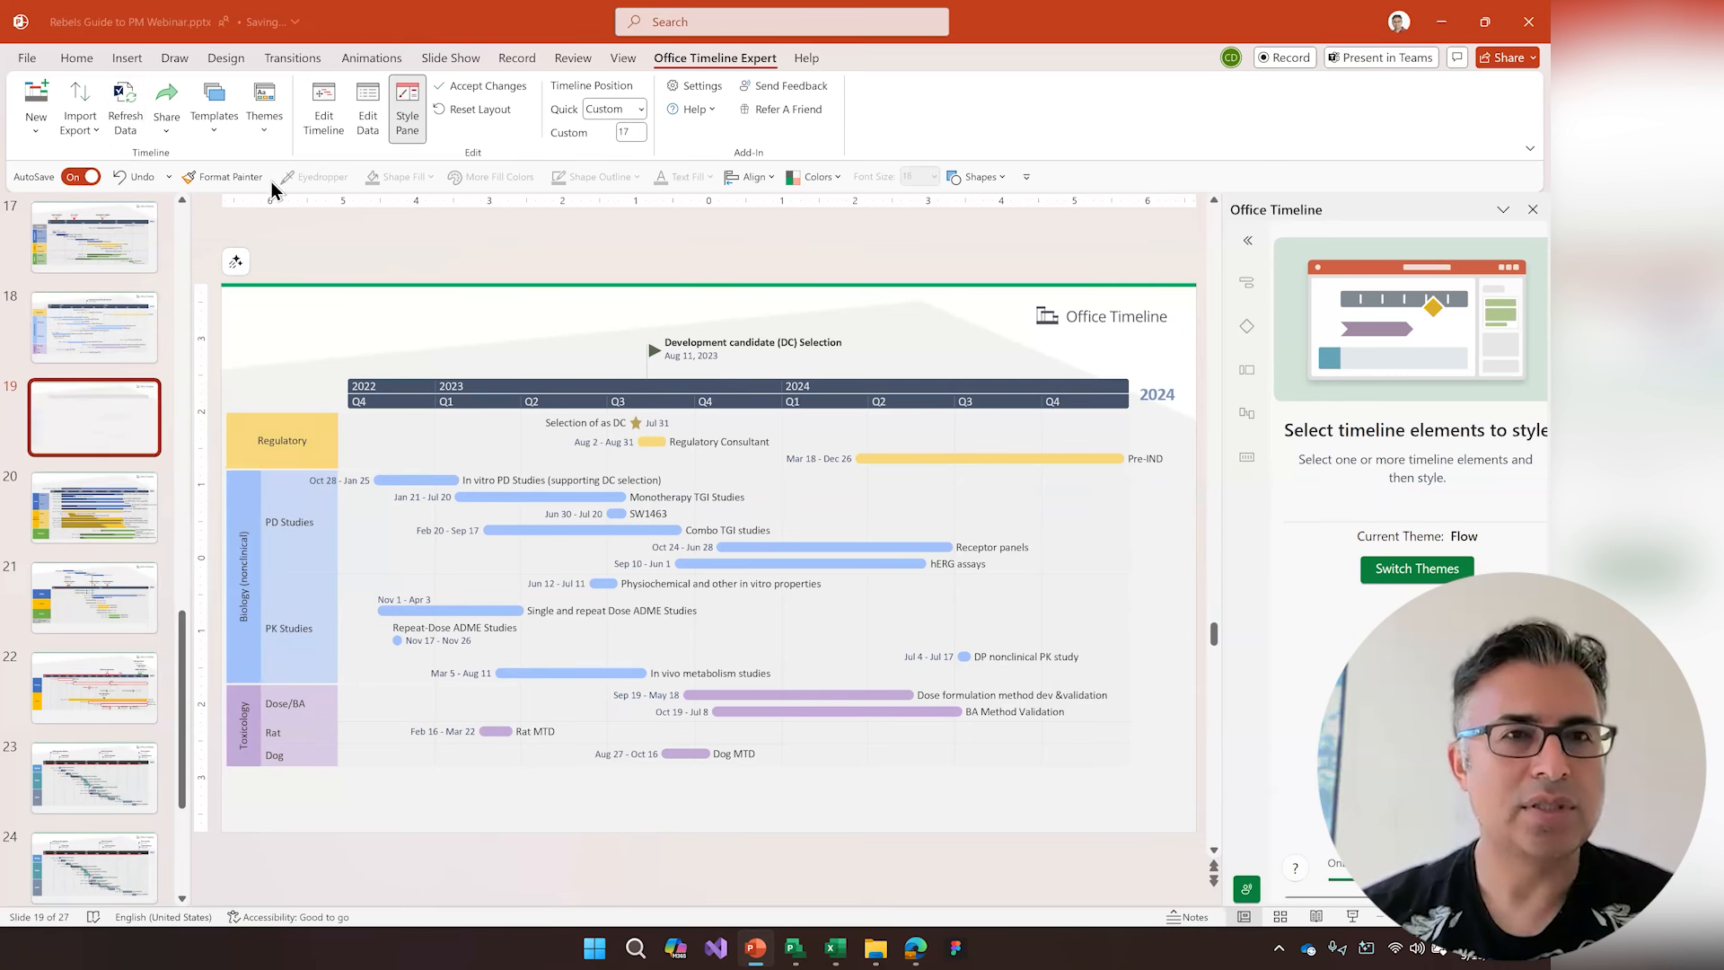
- In the pharma timeline editor, turn on planned vs actual and task dependencies
{"action": "double_click", "coordinate": [735, 371]}
{"action": "left_click", "coordinate": [1470, 92]}
{"action": "left_click", "coordinate": [1485, 179]}
{"action": "left_click", "coordinate": [1486, 213]}
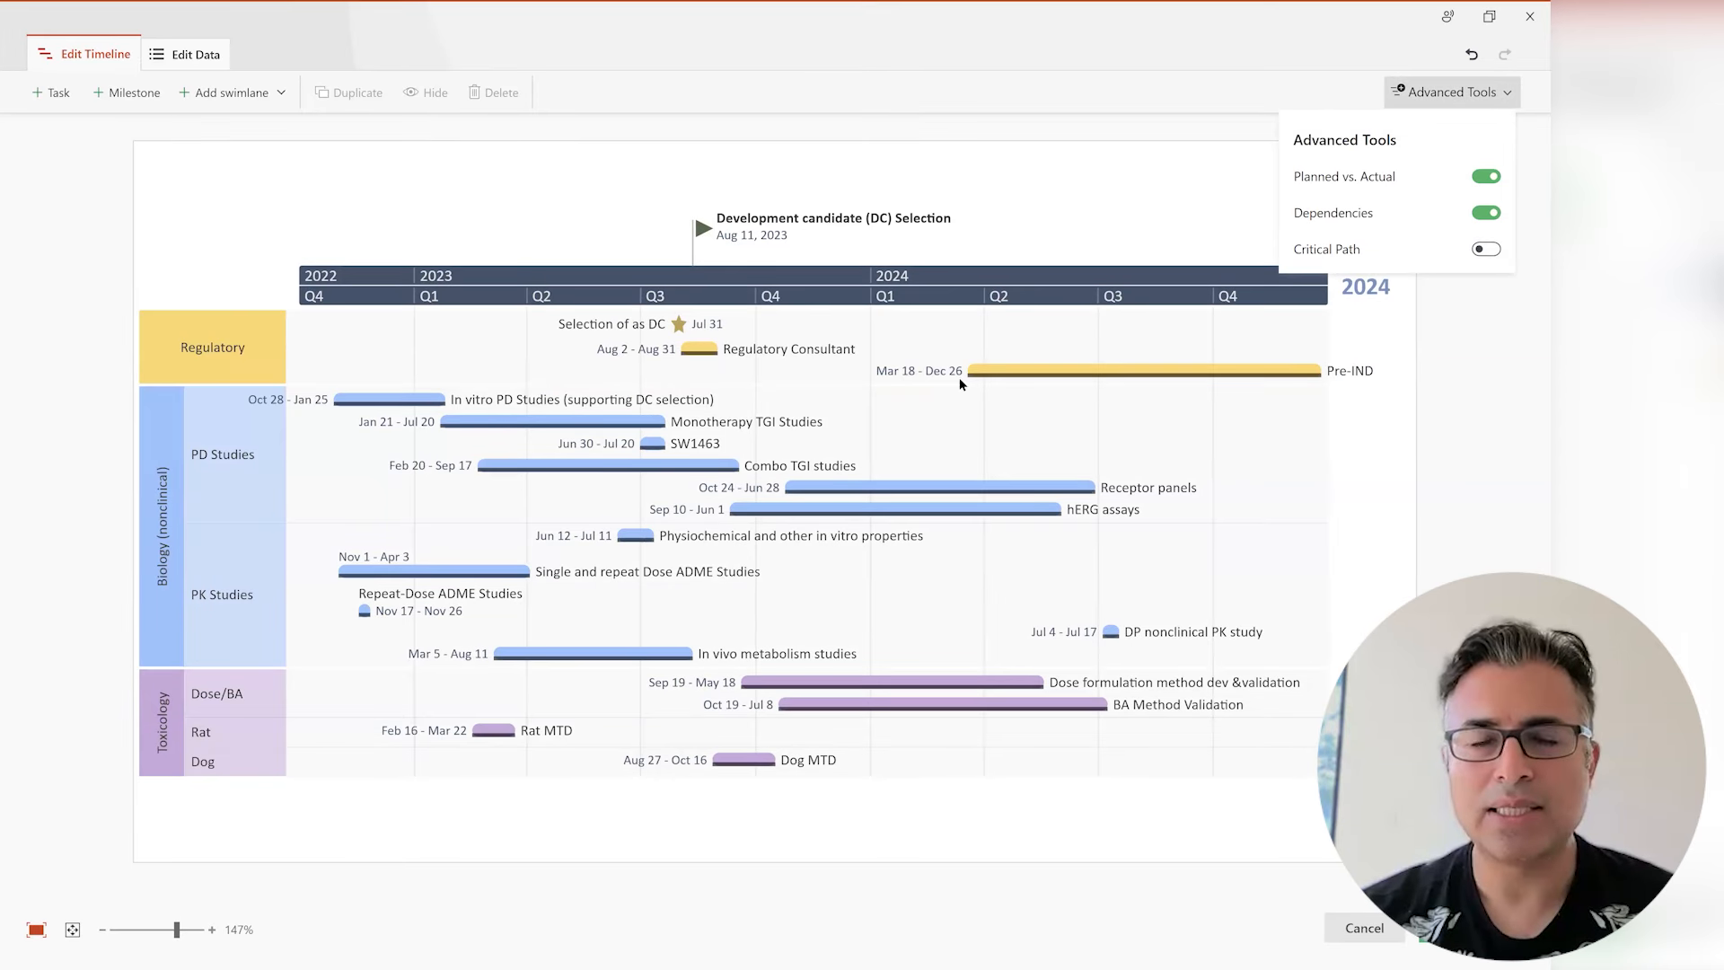
{"action": "left_click", "coordinate": [416, 398]}
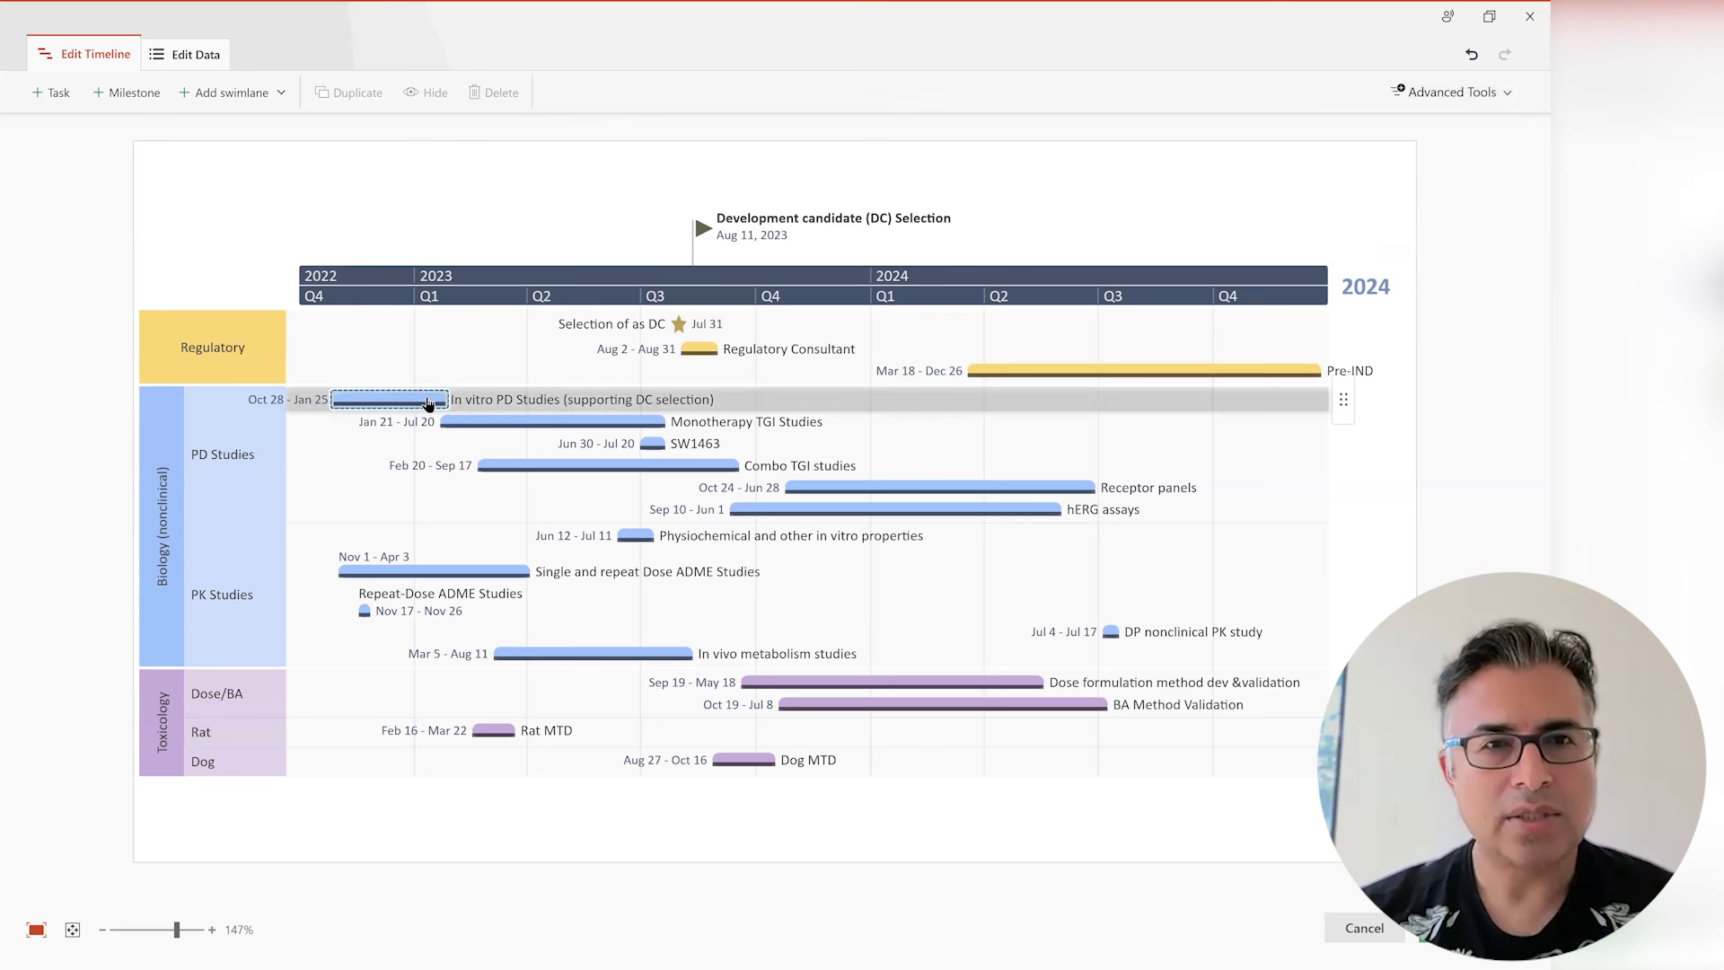
- Link In vitro PD → Monotherapy TGI → Combo TGI studies, and start In vitro PD Sep 28
{"action": "left_click", "coordinate": [456, 399]}
{"action": "left_click_drag", "start_coordinate": [455, 429], "coordinate": [650, 440]}
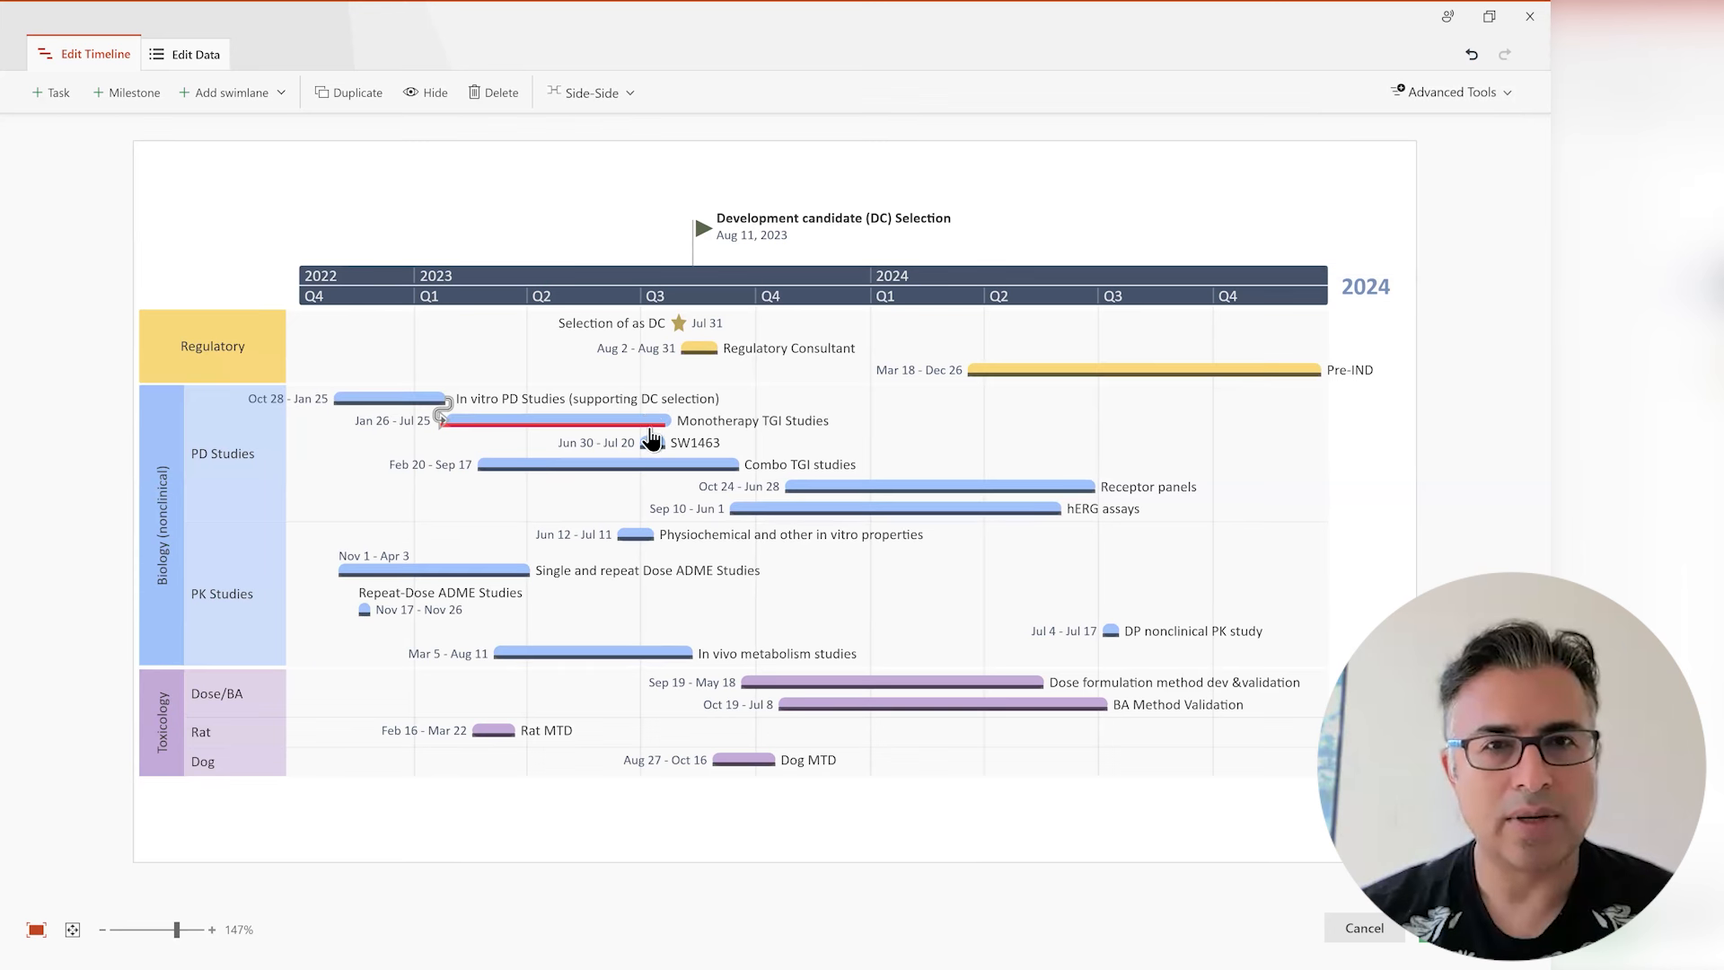
{"action": "left_click", "coordinate": [669, 426]}
{"action": "left_click", "coordinate": [655, 422]}
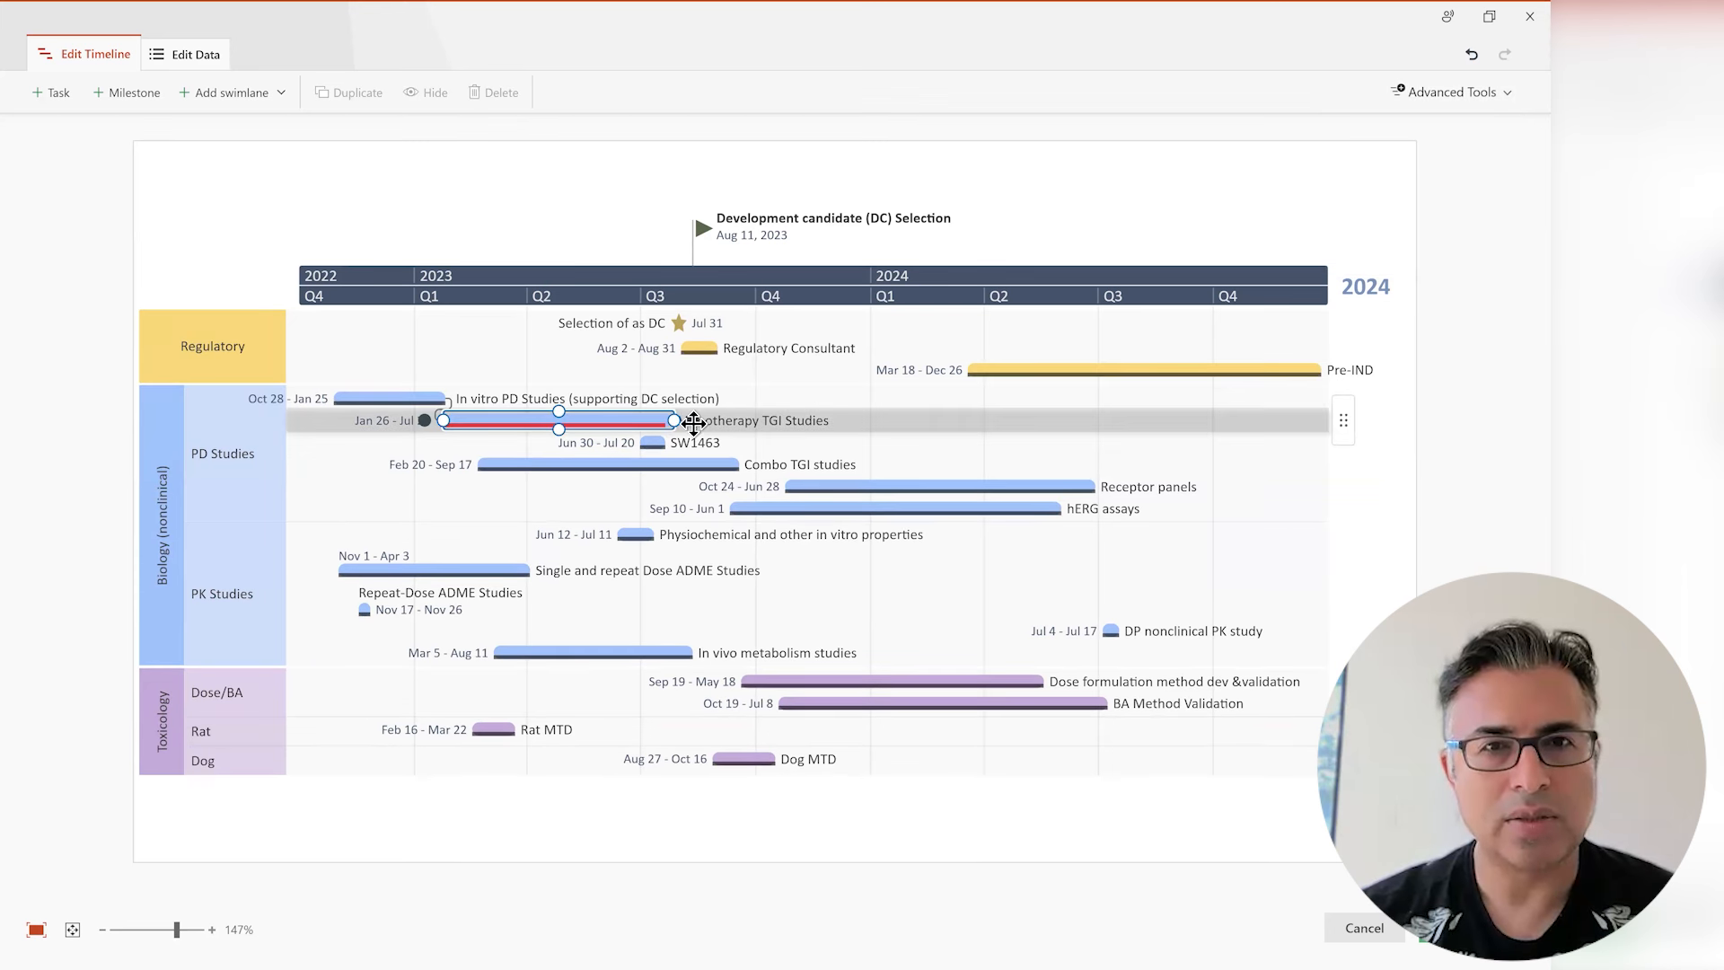
{"action": "left_click_drag", "start_coordinate": [692, 420], "coordinate": [505, 473]}
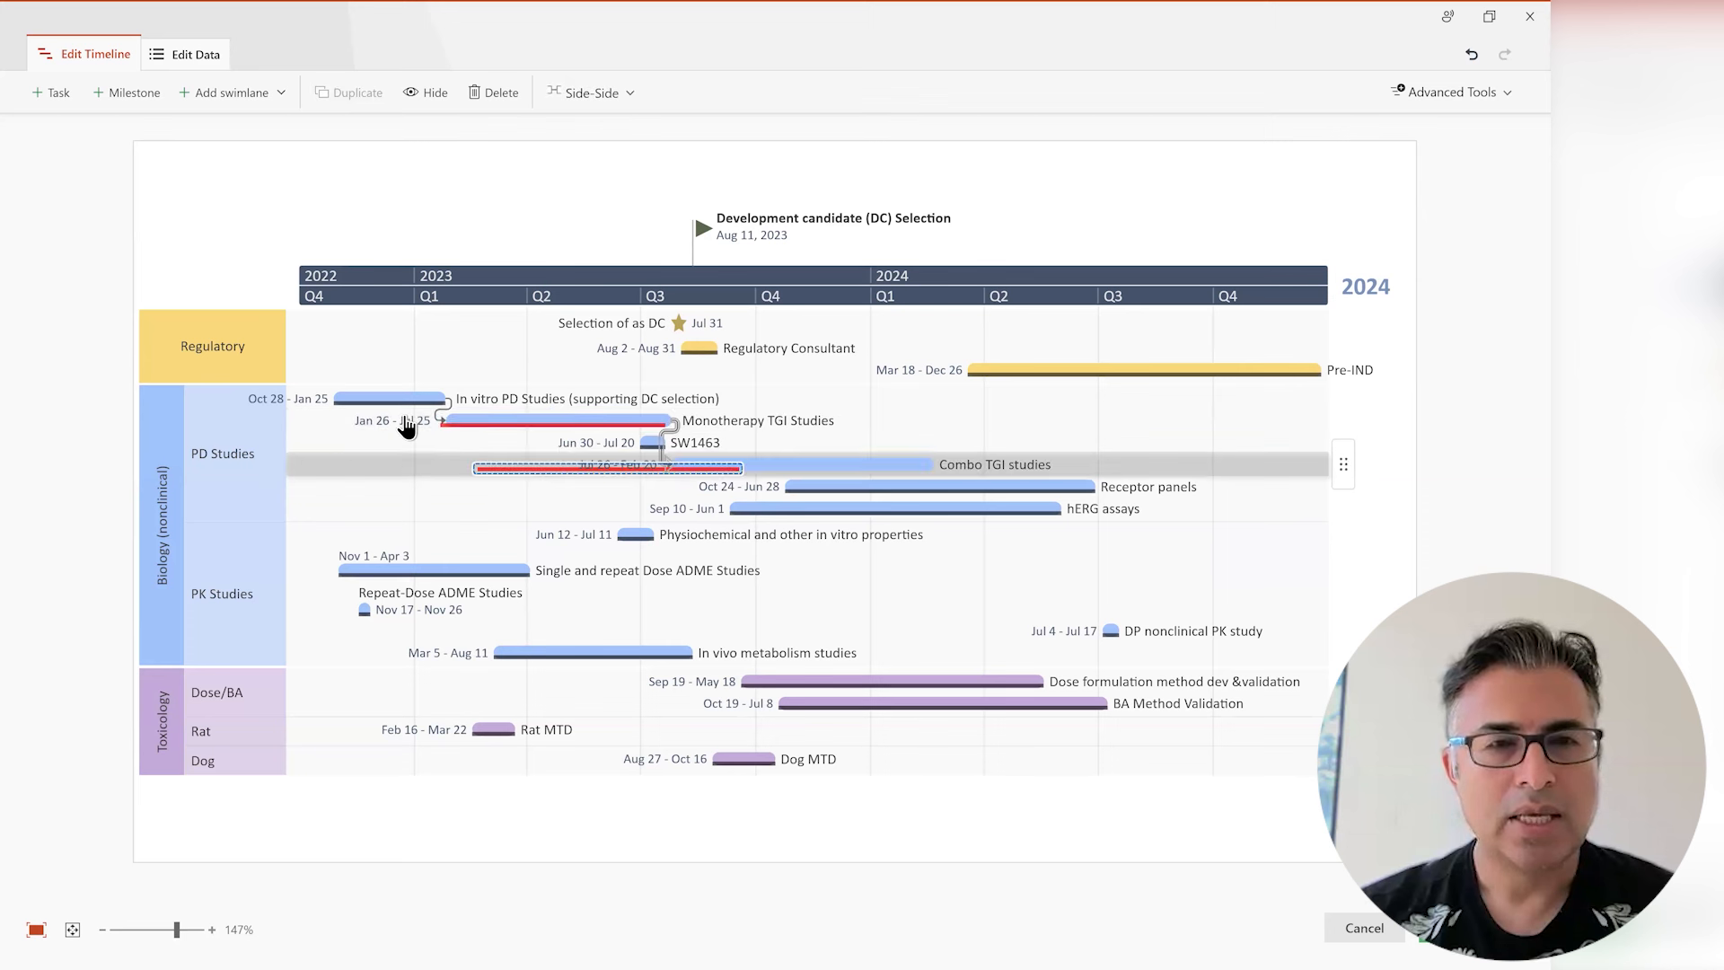
{"action": "left_click_drag", "start_coordinate": [480, 395], "coordinate": [539, 397]}
{"action": "left_click_drag", "start_coordinate": [373, 397], "coordinate": [296, 399]}
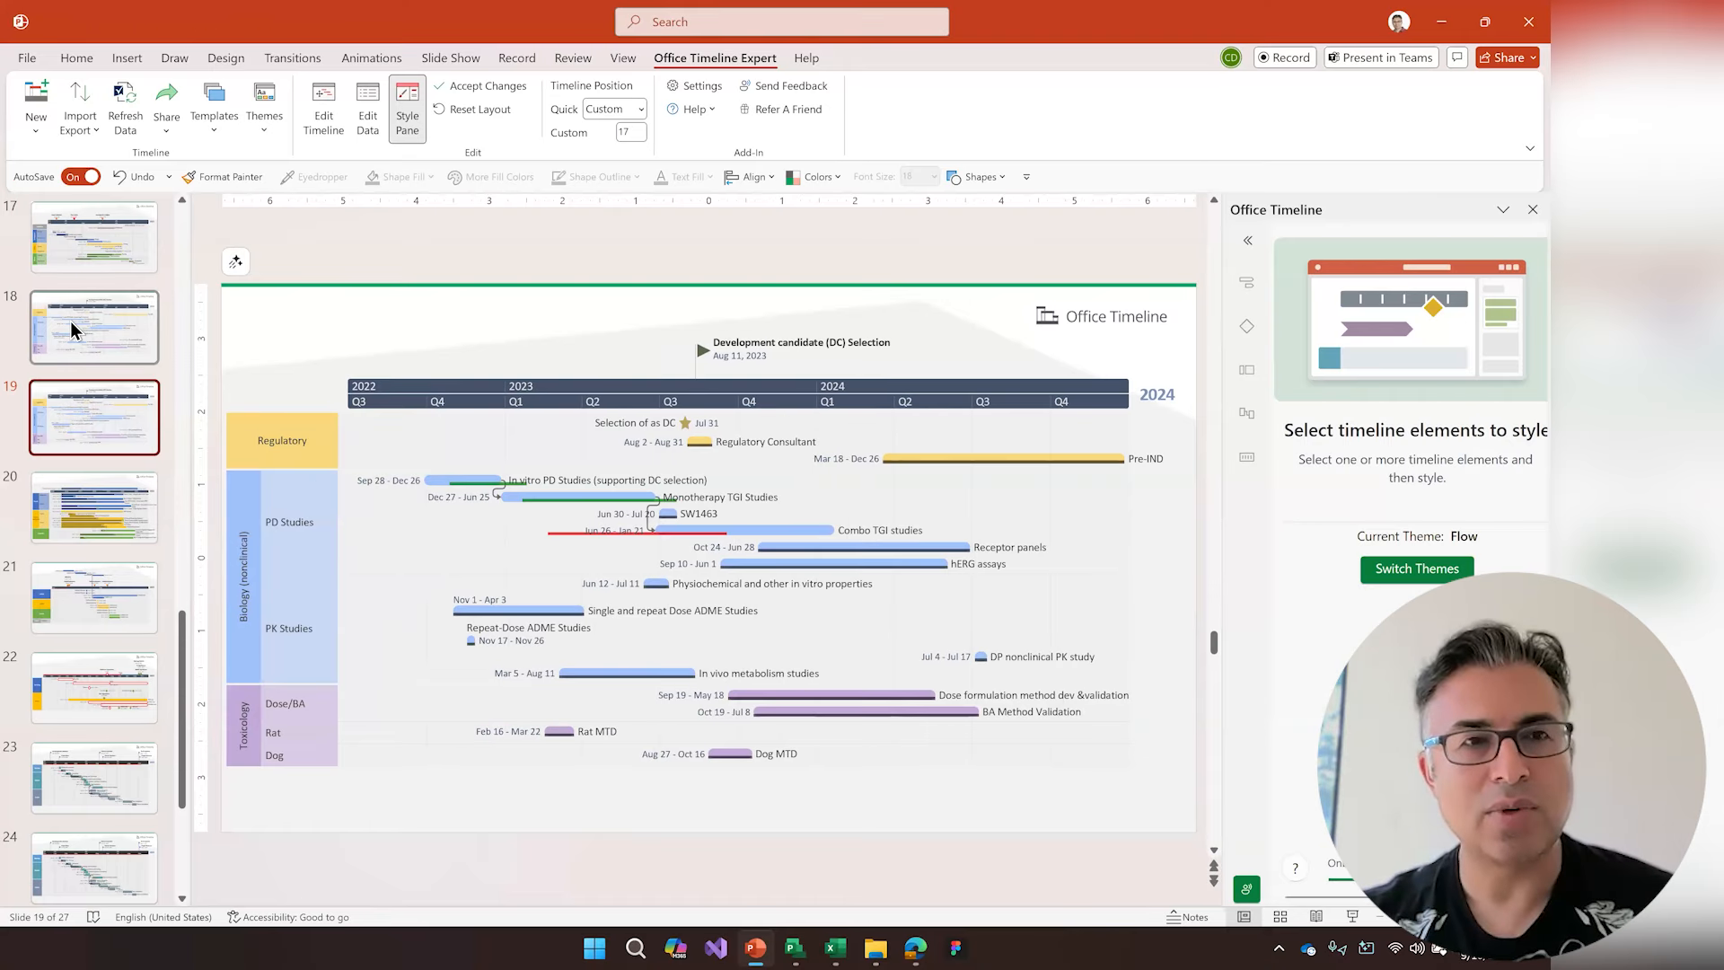
- Compare the original slide 18 with the edited slide 19, then move down to slide 22
{"action": "left_click", "coordinate": [95, 329]}
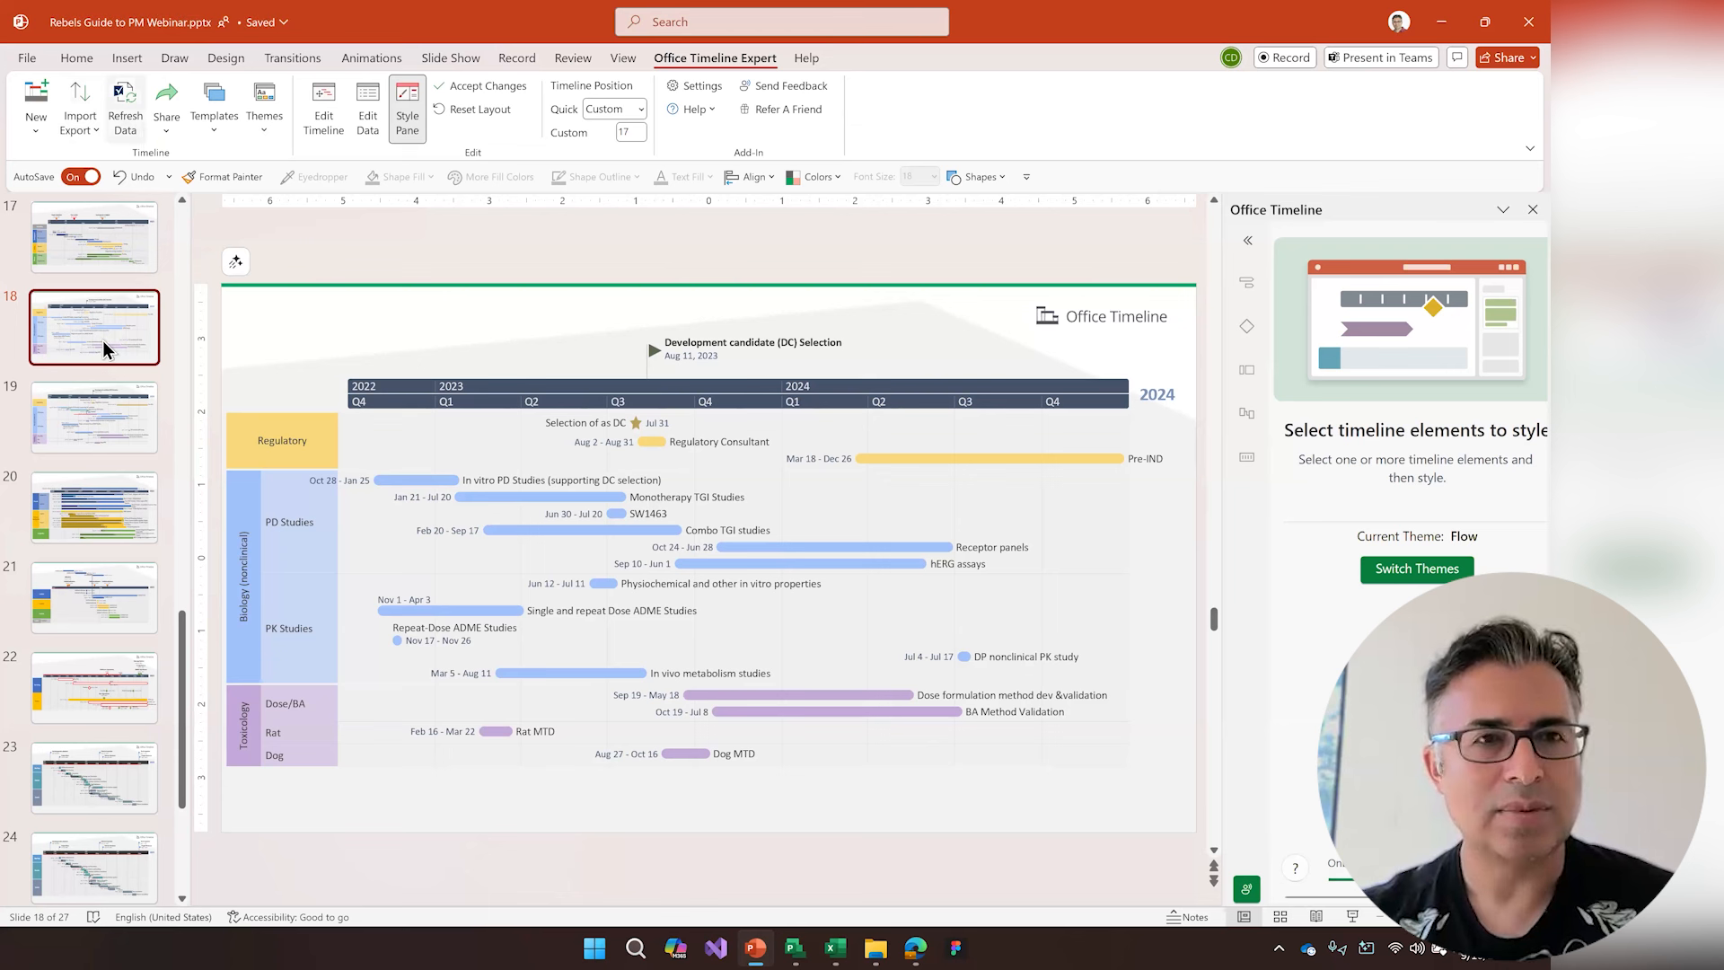
{"action": "left_click", "coordinate": [94, 417]}
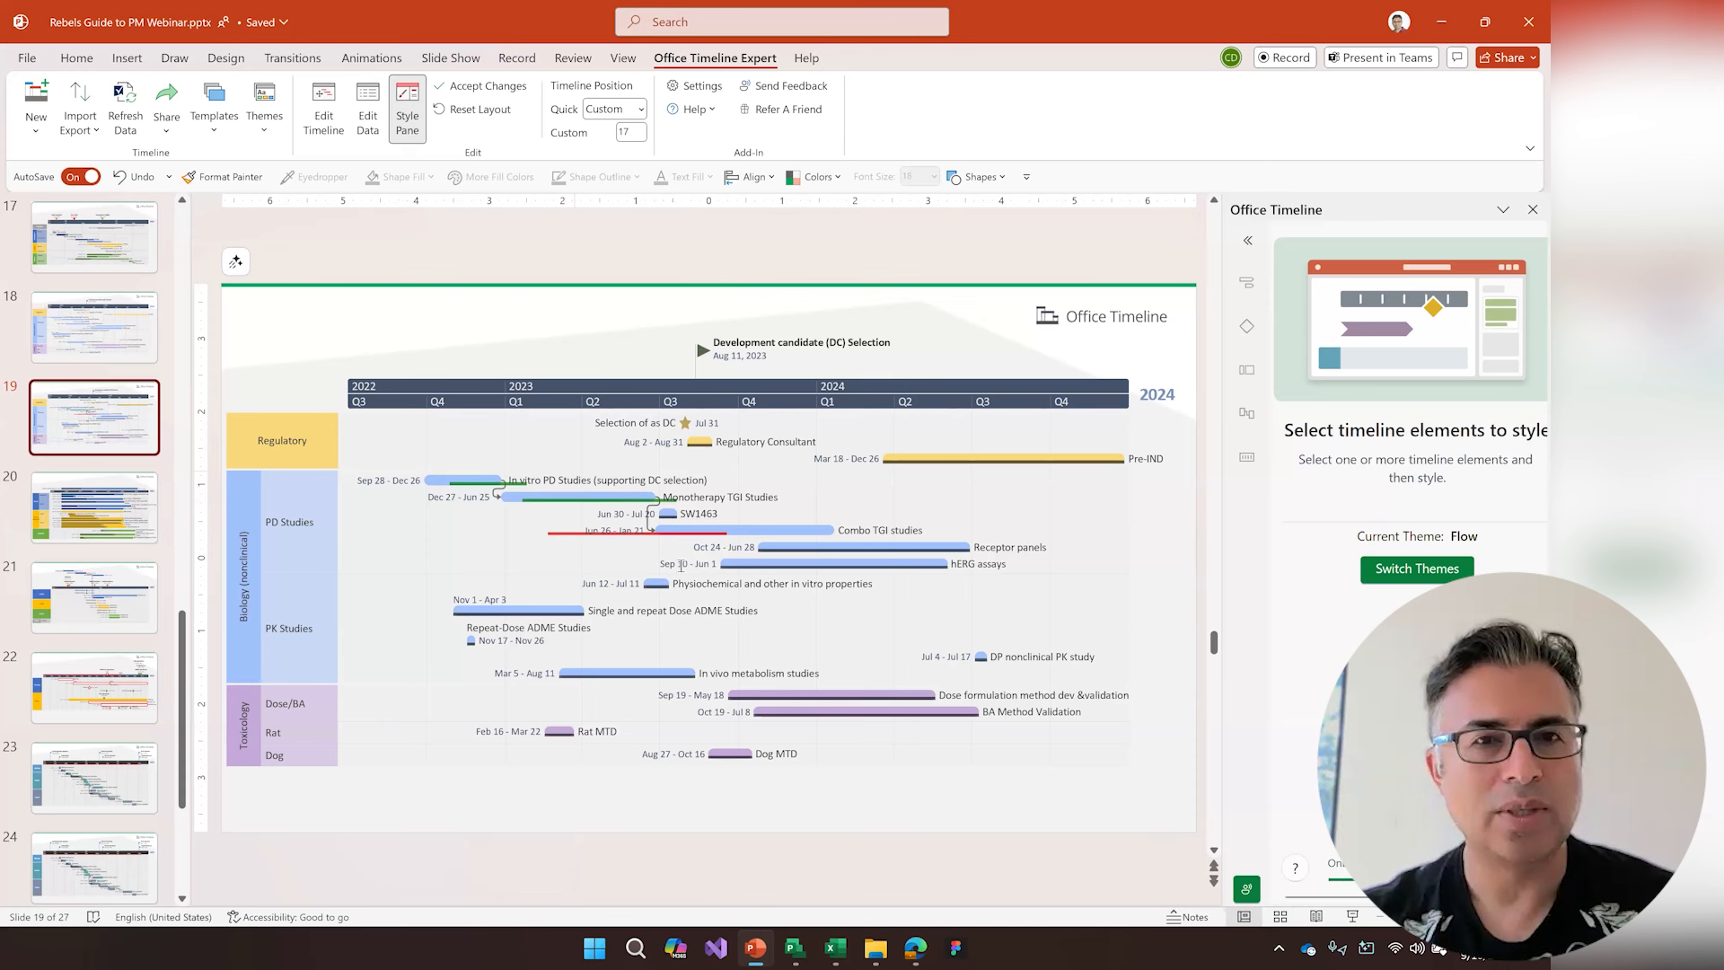
{"action": "key", "text": "Down"}
{"action": "key", "text": "Down"}
{"action": "key", "text": "Down"}
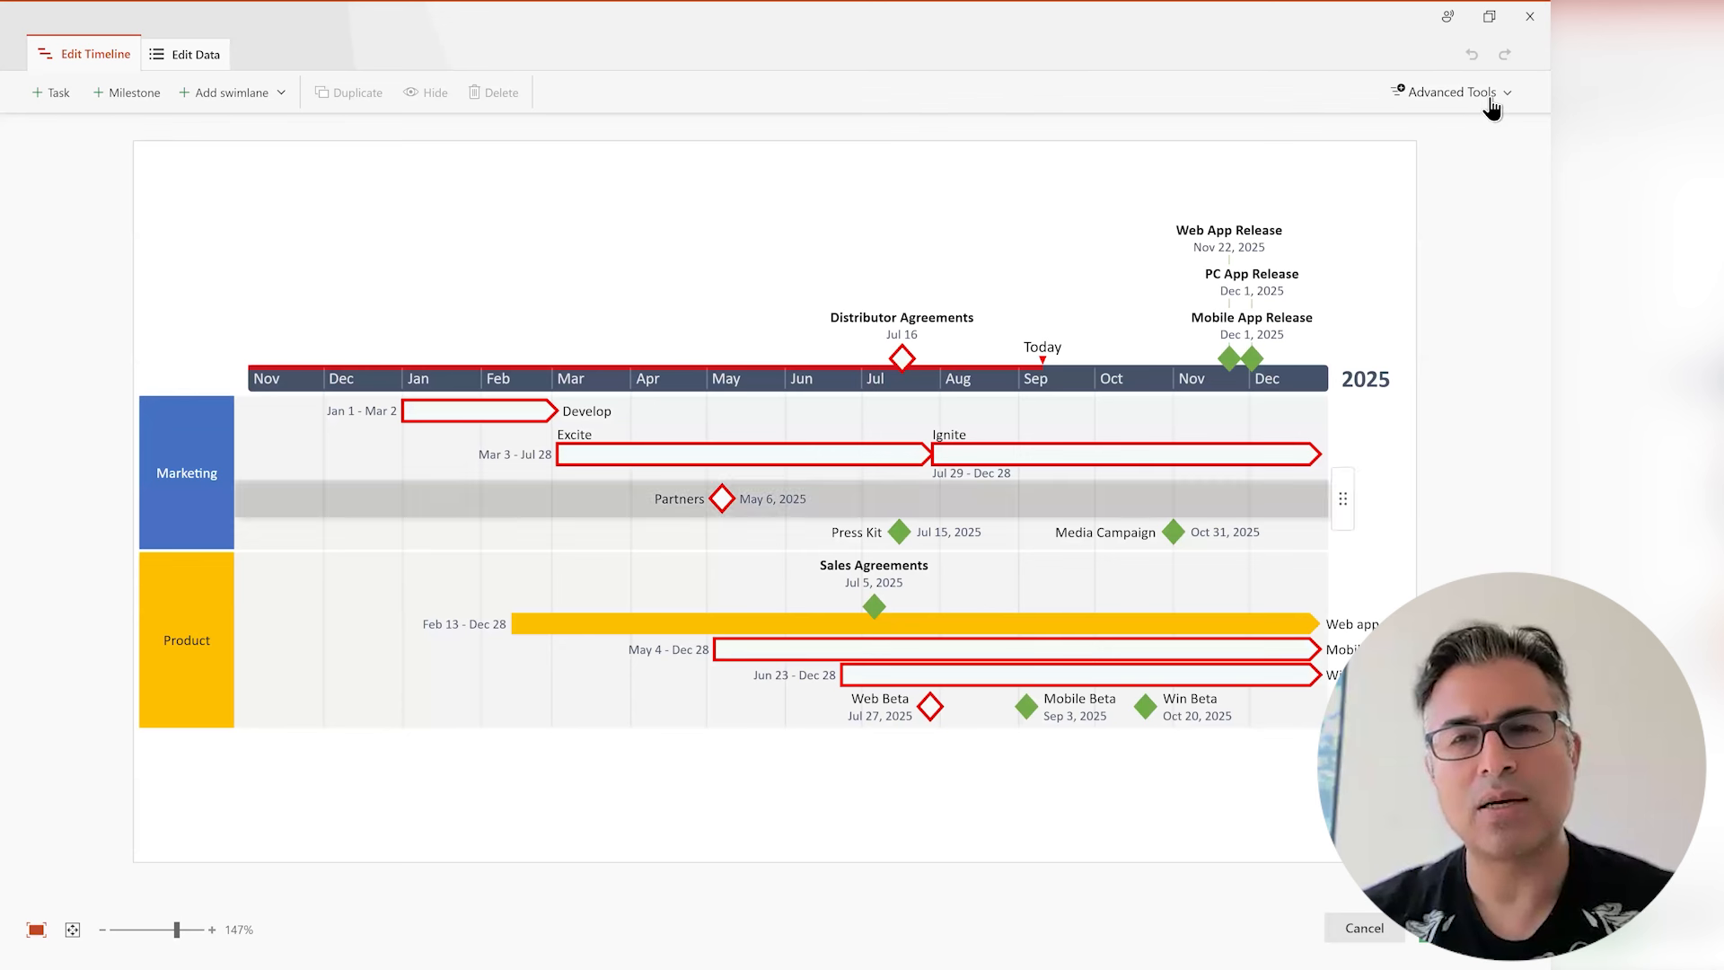
- Look over Advanced Tools and the data table's Add column options, then Cancel without saving
{"action": "left_click", "coordinate": [1486, 100]}
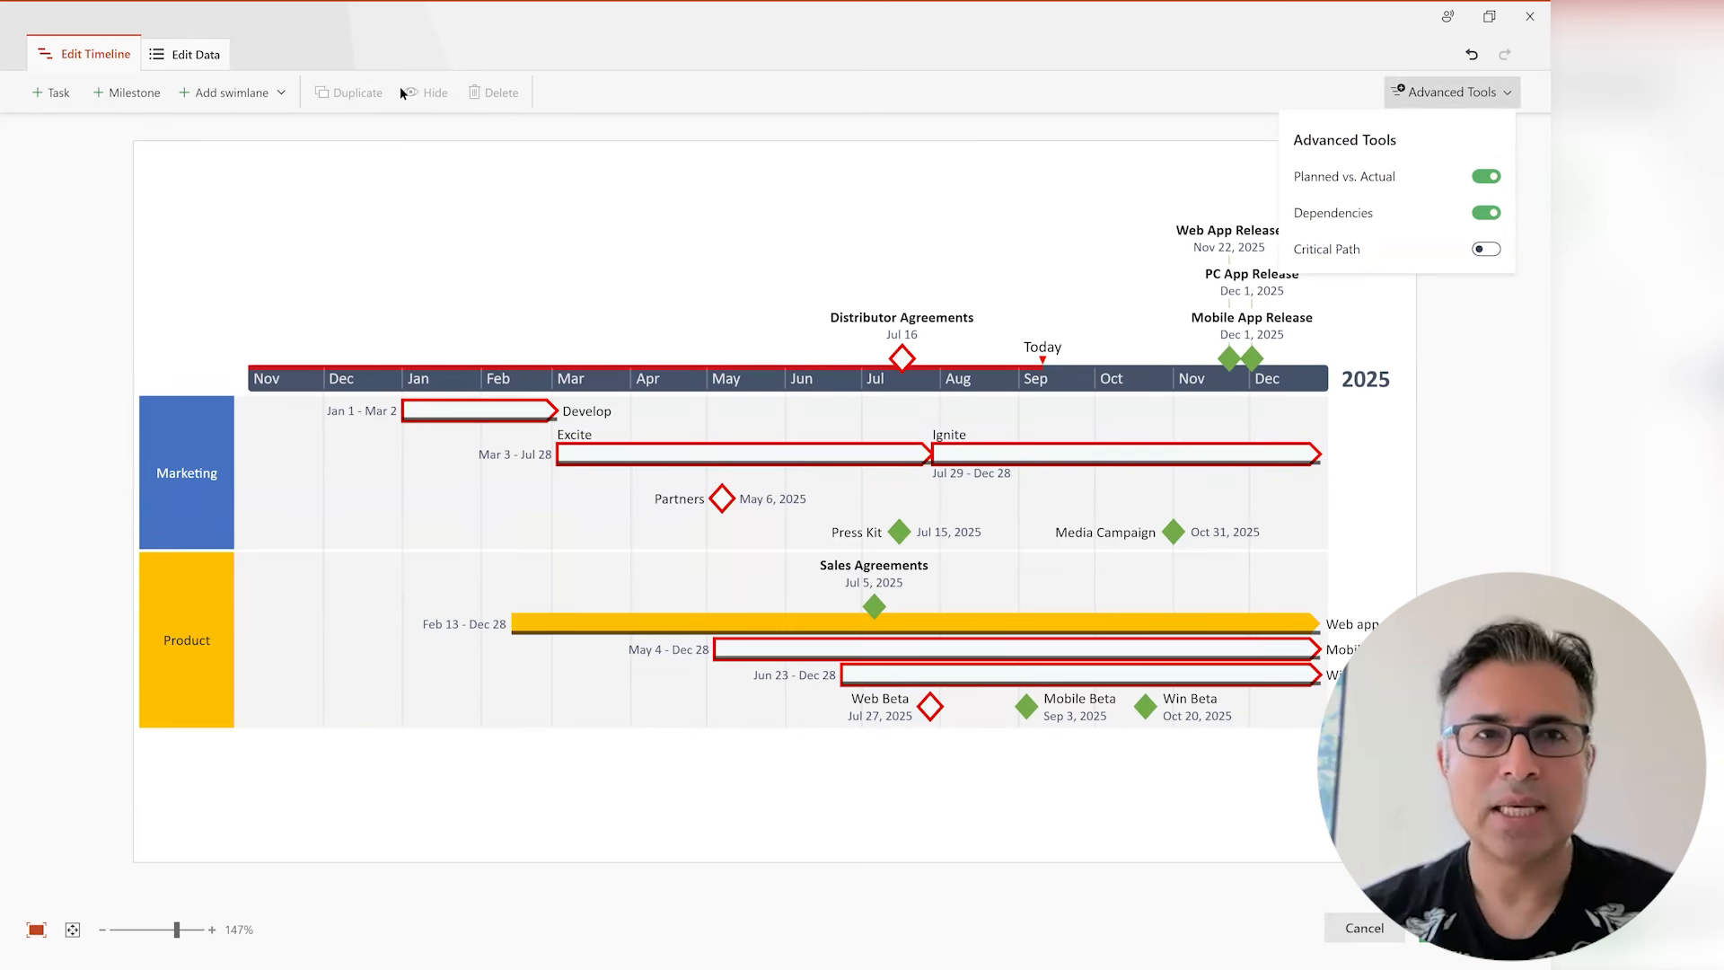
{"action": "left_click", "coordinate": [188, 56]}
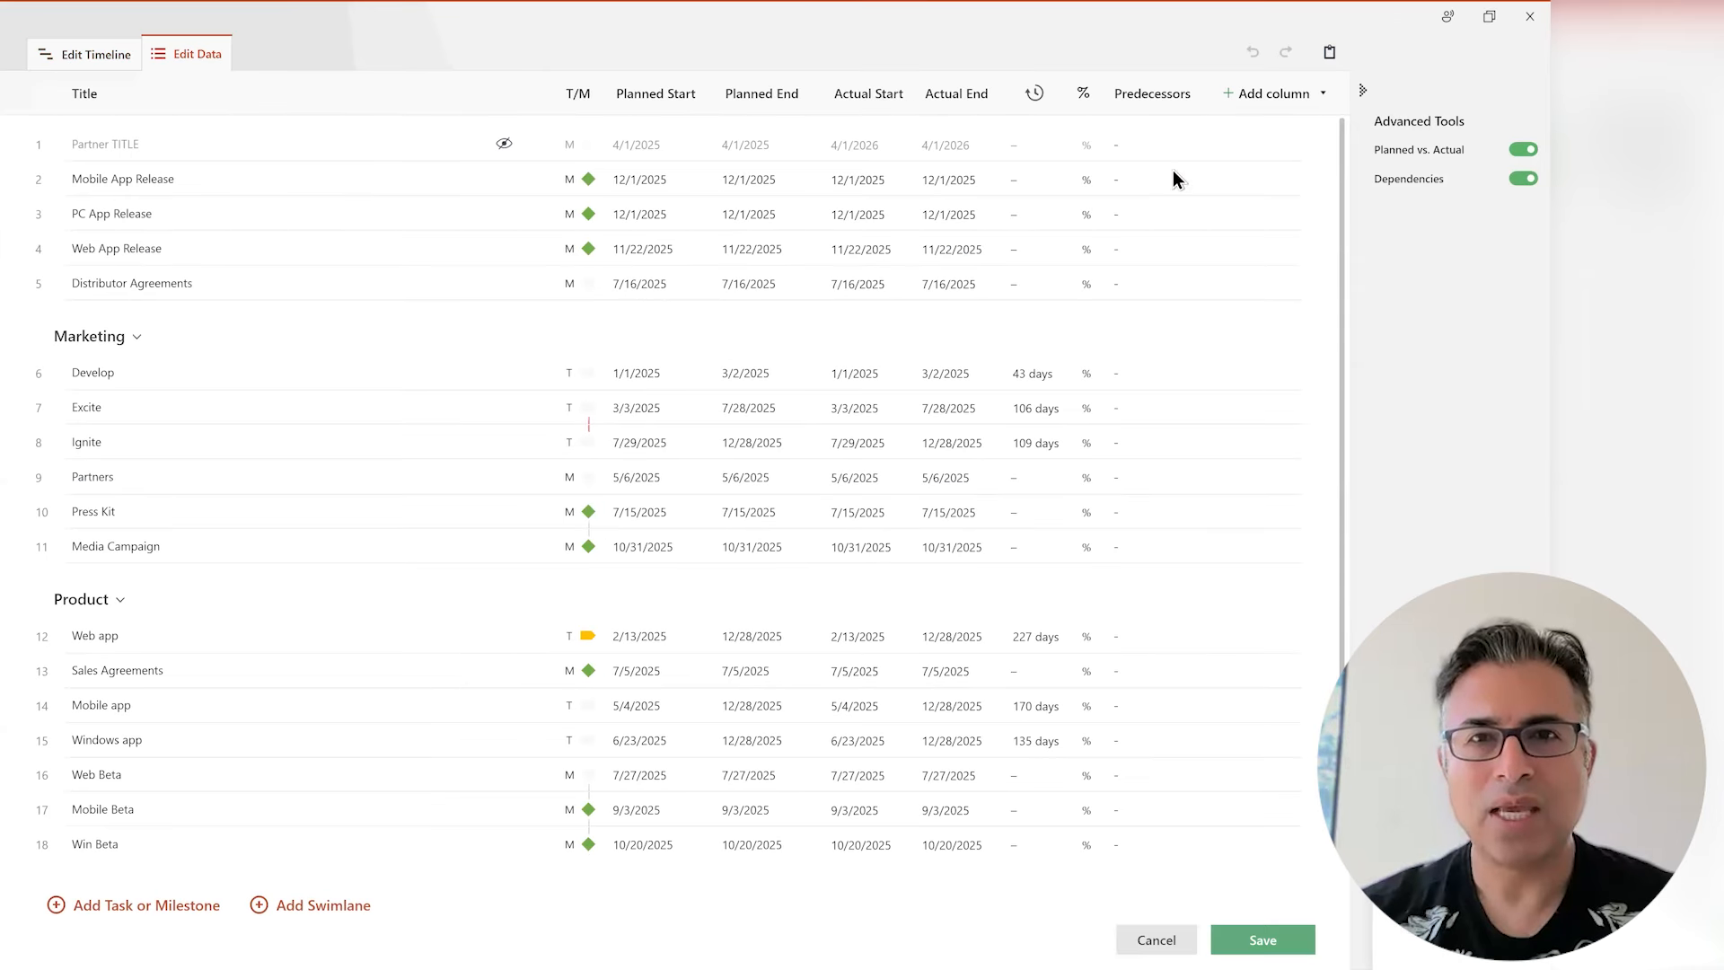
{"action": "left_click", "coordinate": [1022, 473]}
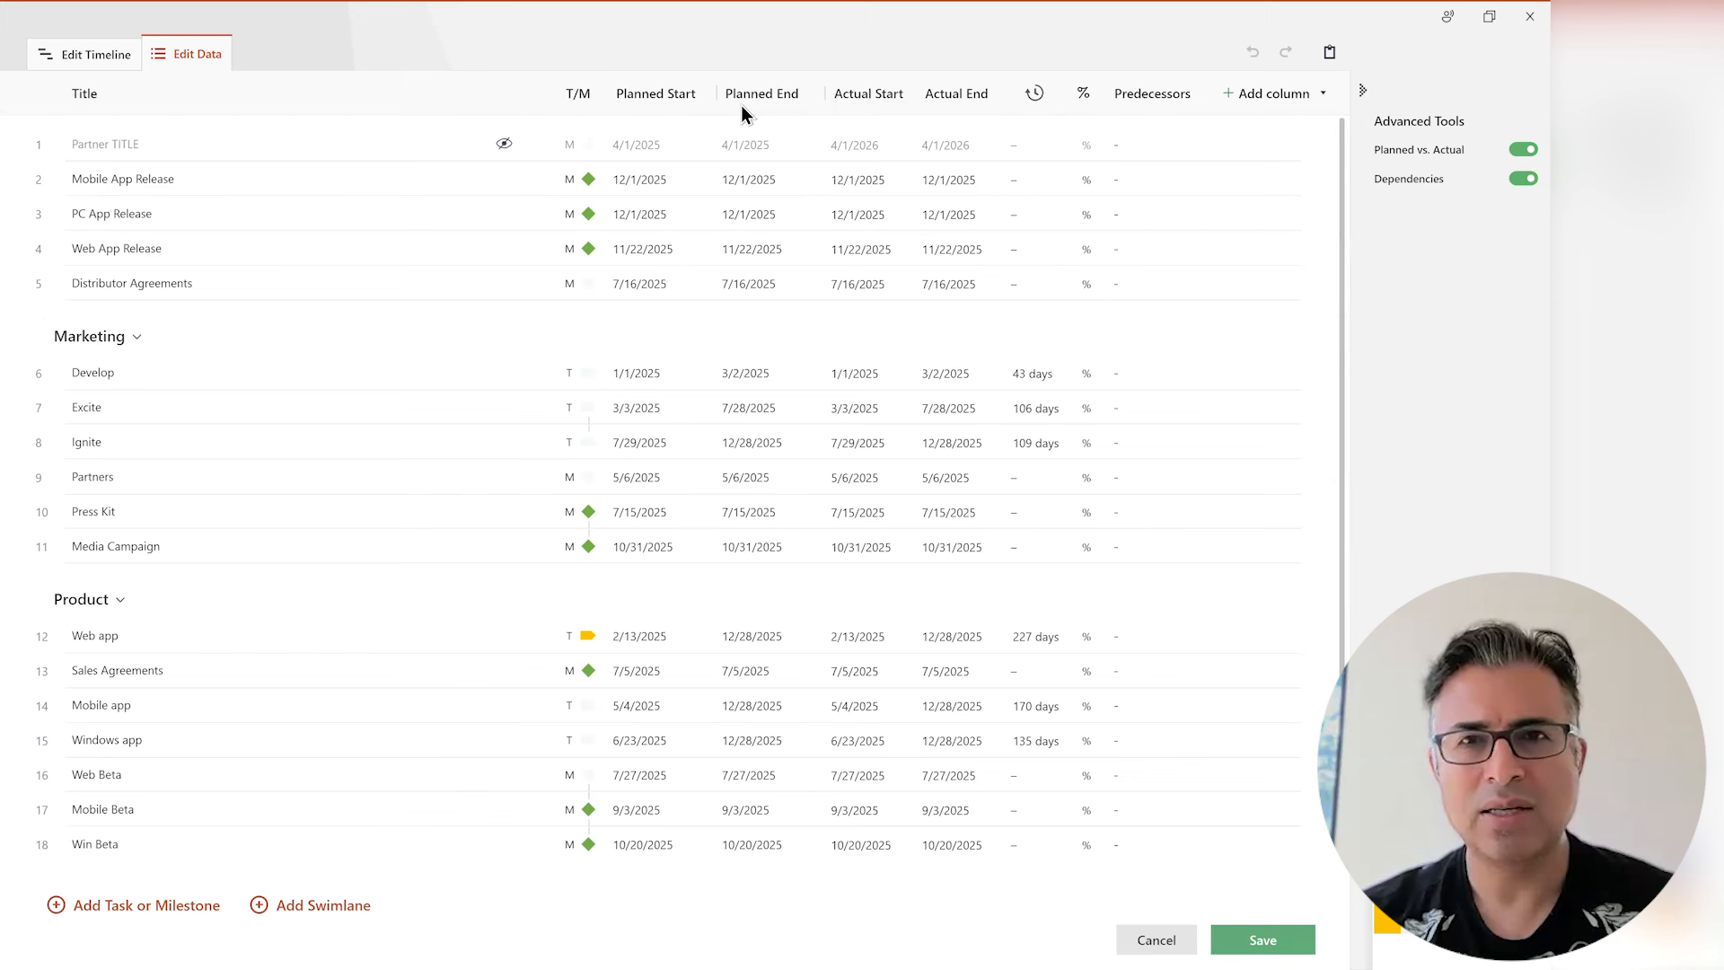
{"action": "left_click", "coordinate": [1311, 105]}
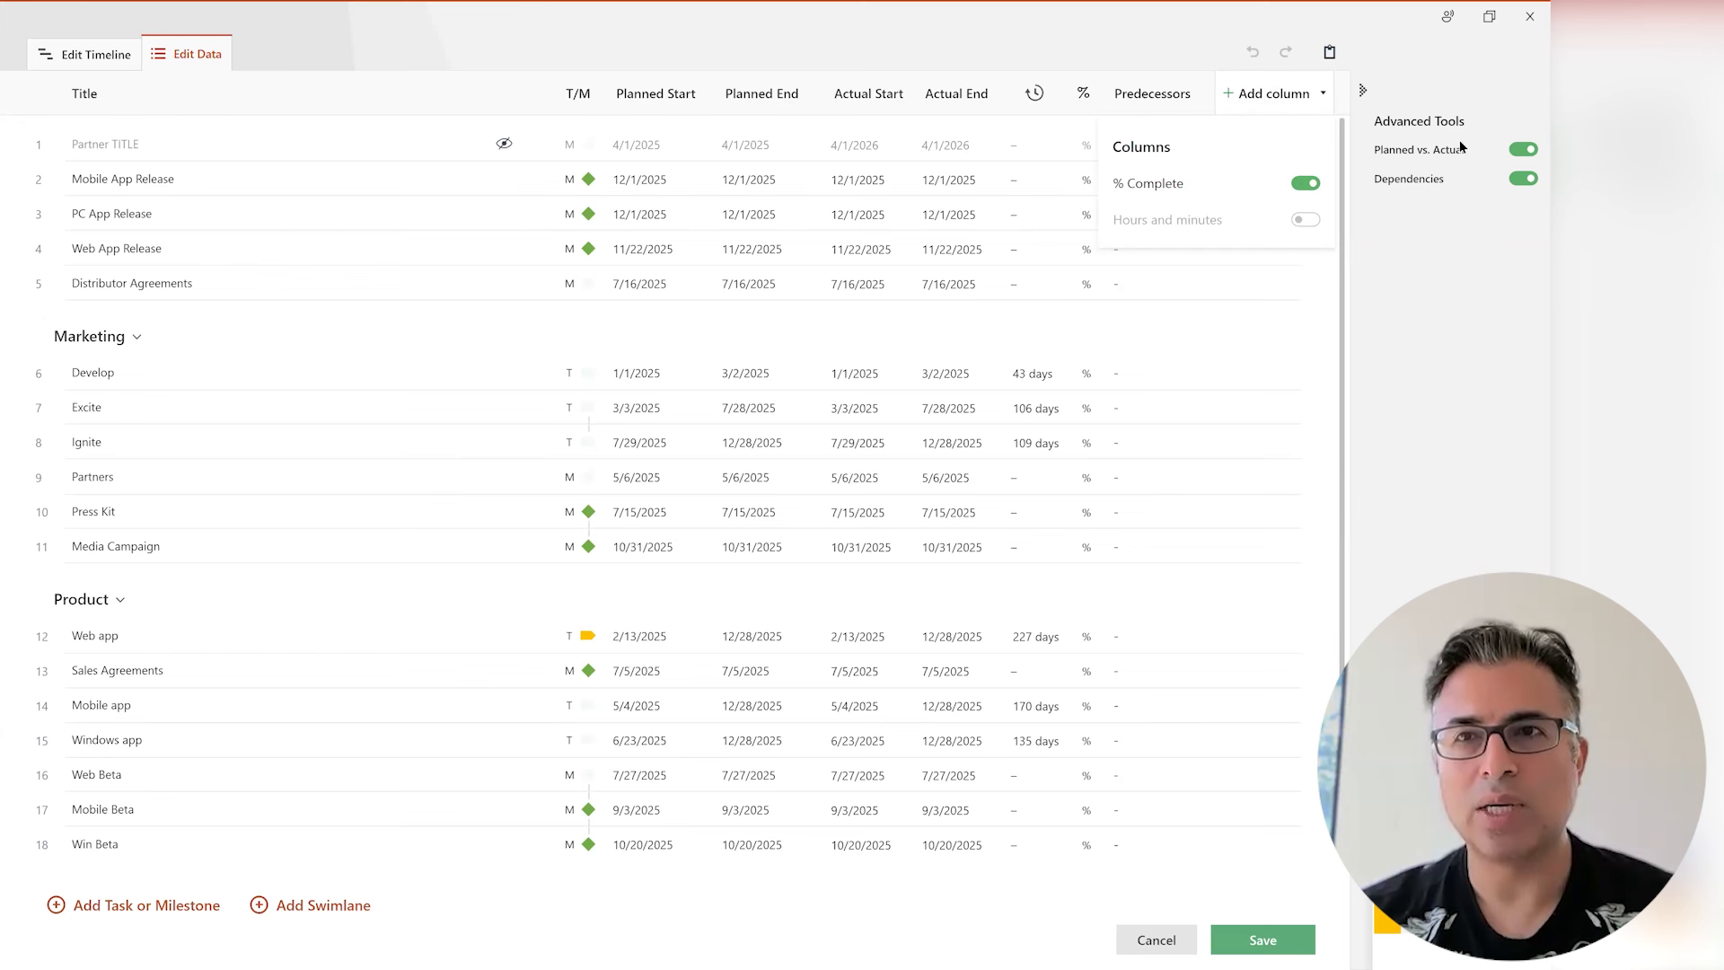
{"action": "left_click", "coordinate": [1481, 158]}
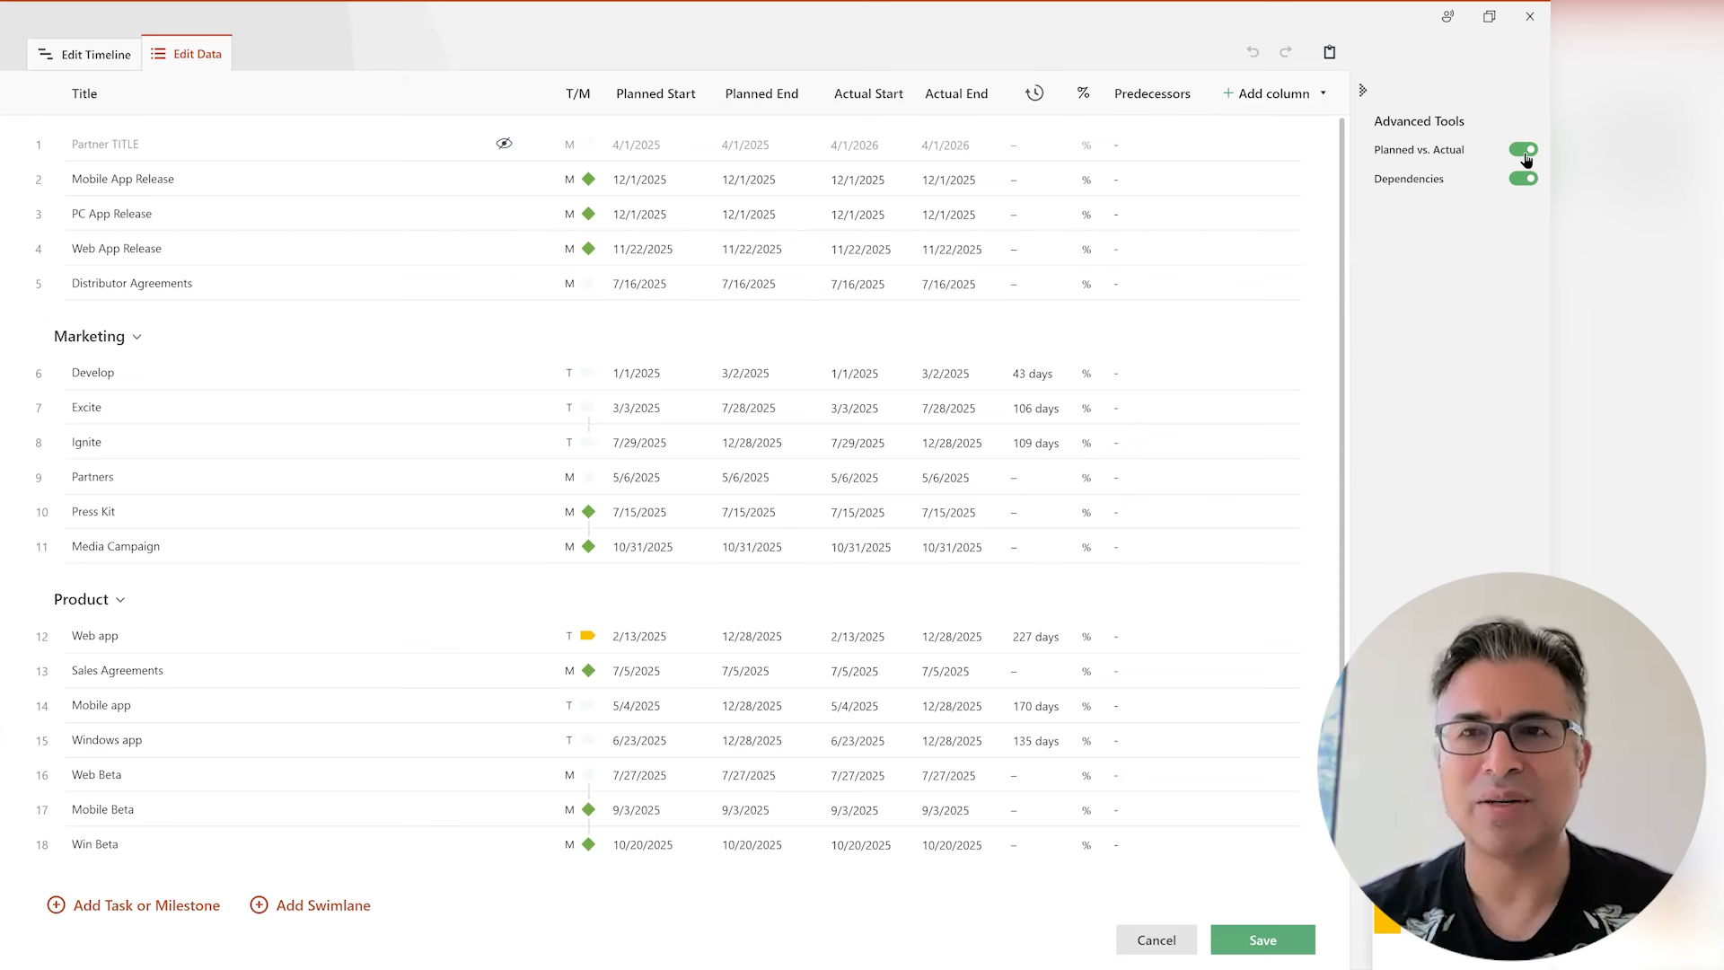
{"action": "left_click", "coordinate": [1154, 938]}
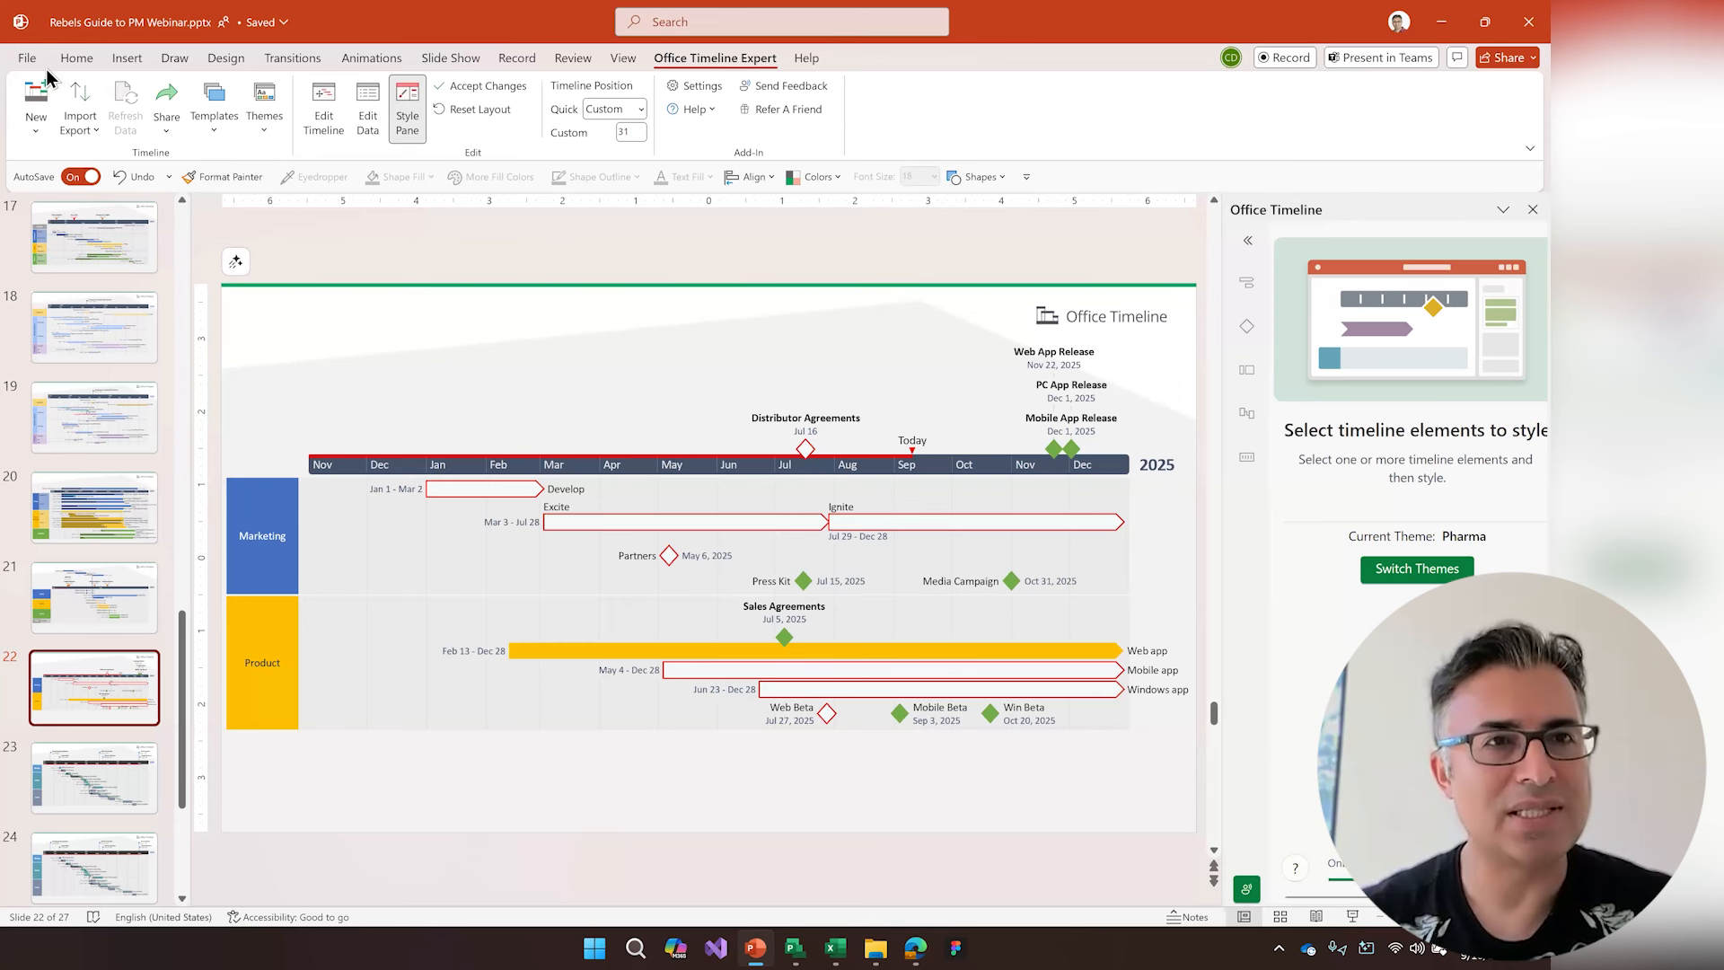
- Start a new timeline from the Executive Roadmap entry under Recent Templates
{"action": "left_click", "coordinate": [36, 101]}
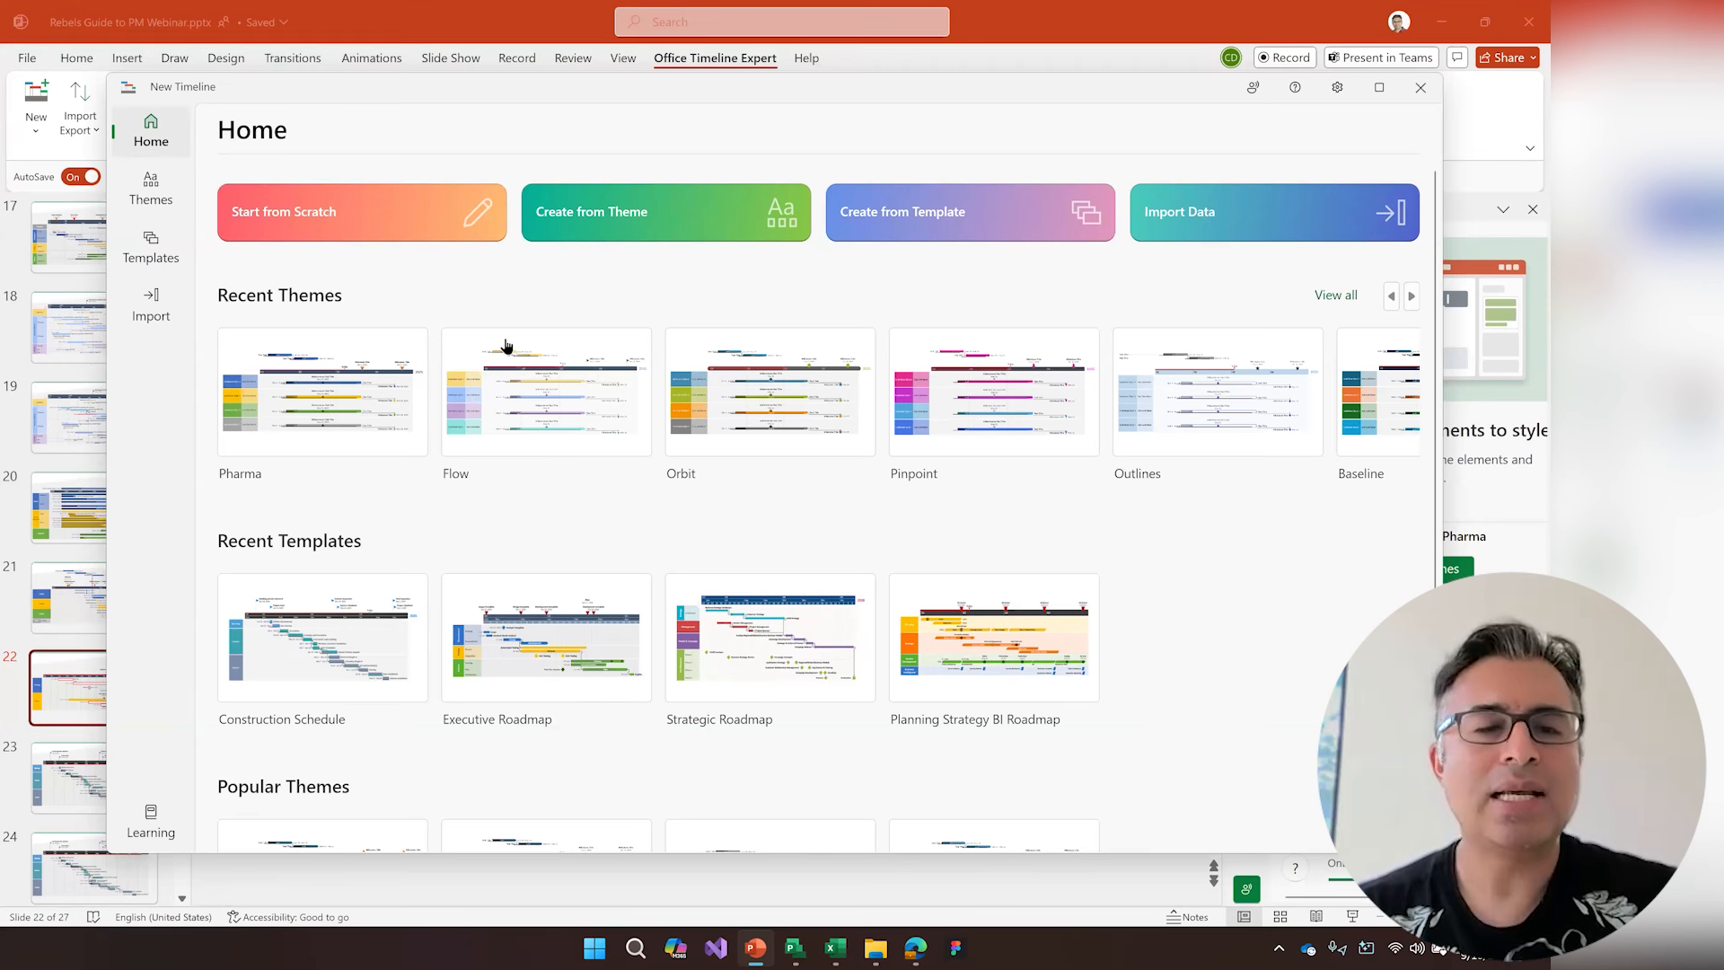
{"action": "scroll", "coordinate": [427, 515], "scroll_direction": "down", "scroll_amount": 1}
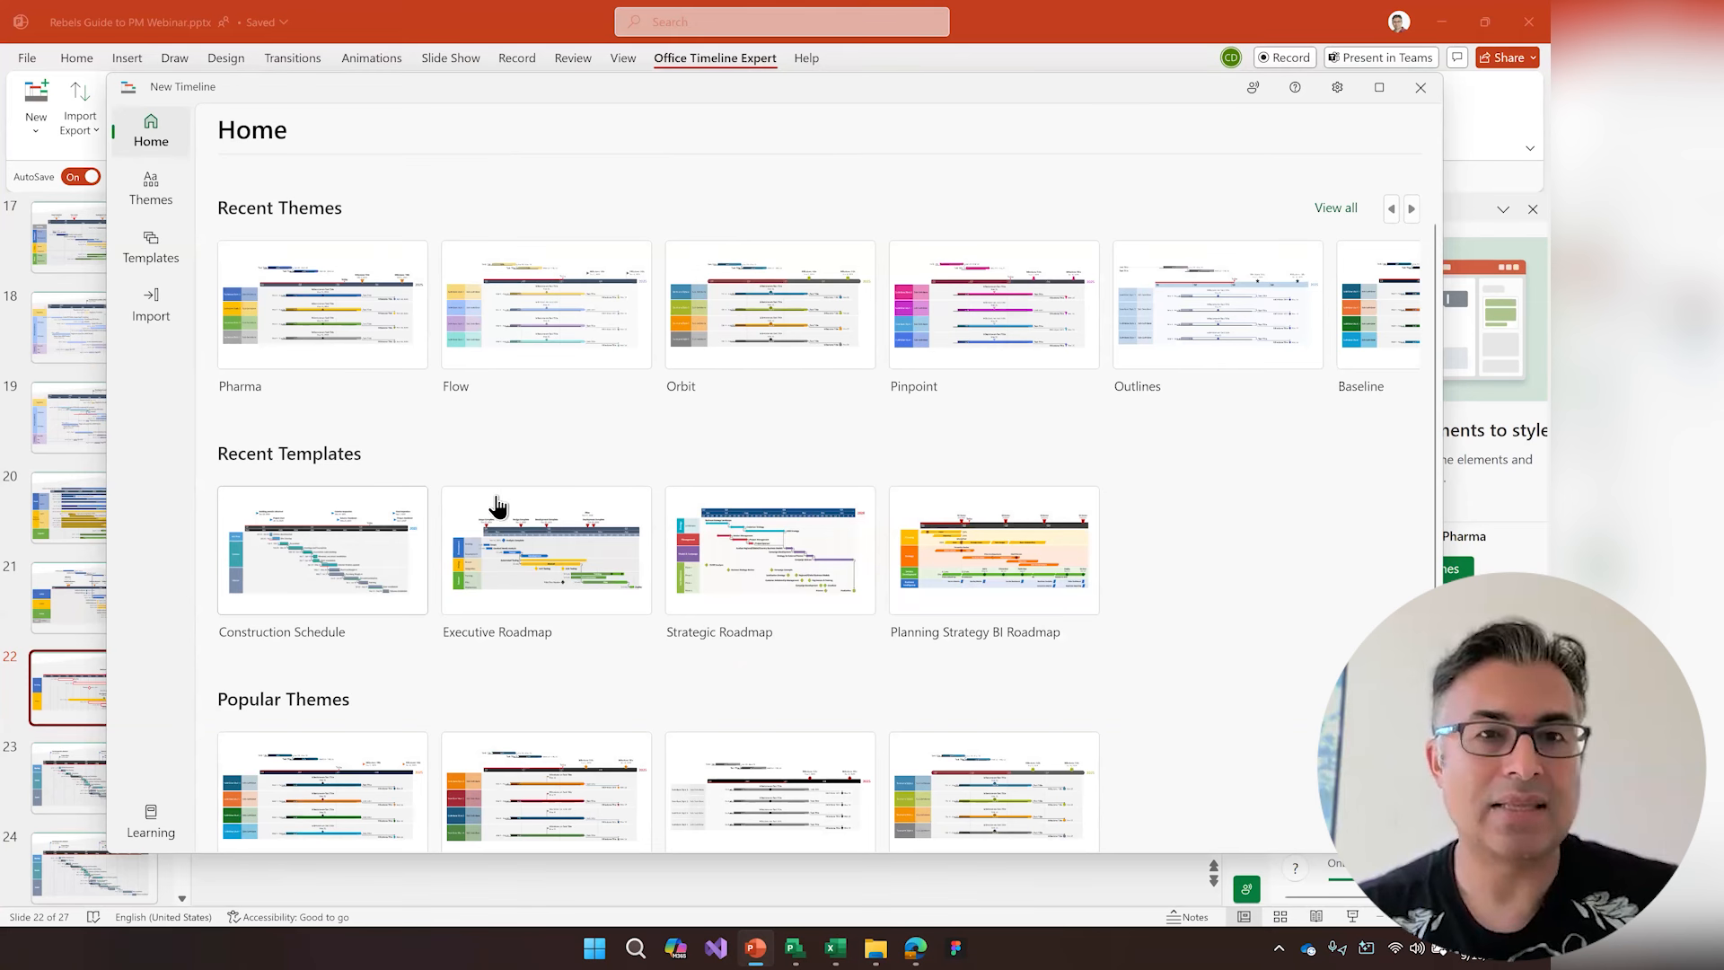
{"action": "scroll", "coordinate": [516, 481], "scroll_direction": "down", "scroll_amount": 1}
{"action": "left_click", "coordinate": [526, 470]}
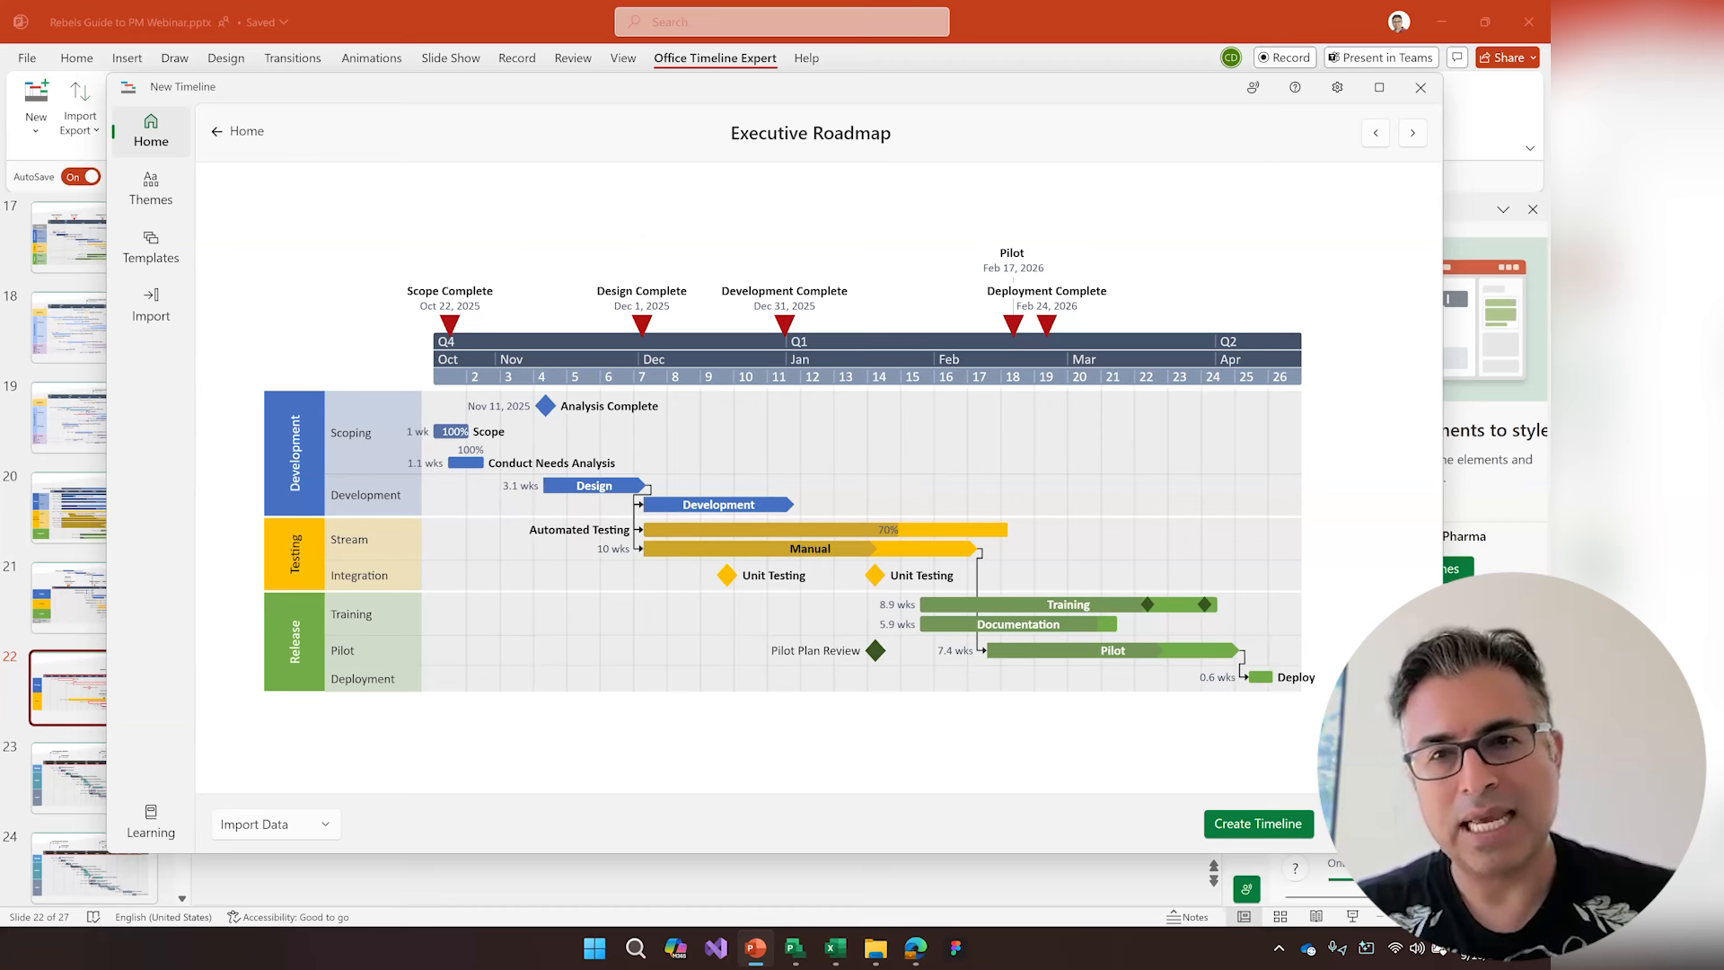
{"action": "left_click", "coordinate": [1272, 831]}
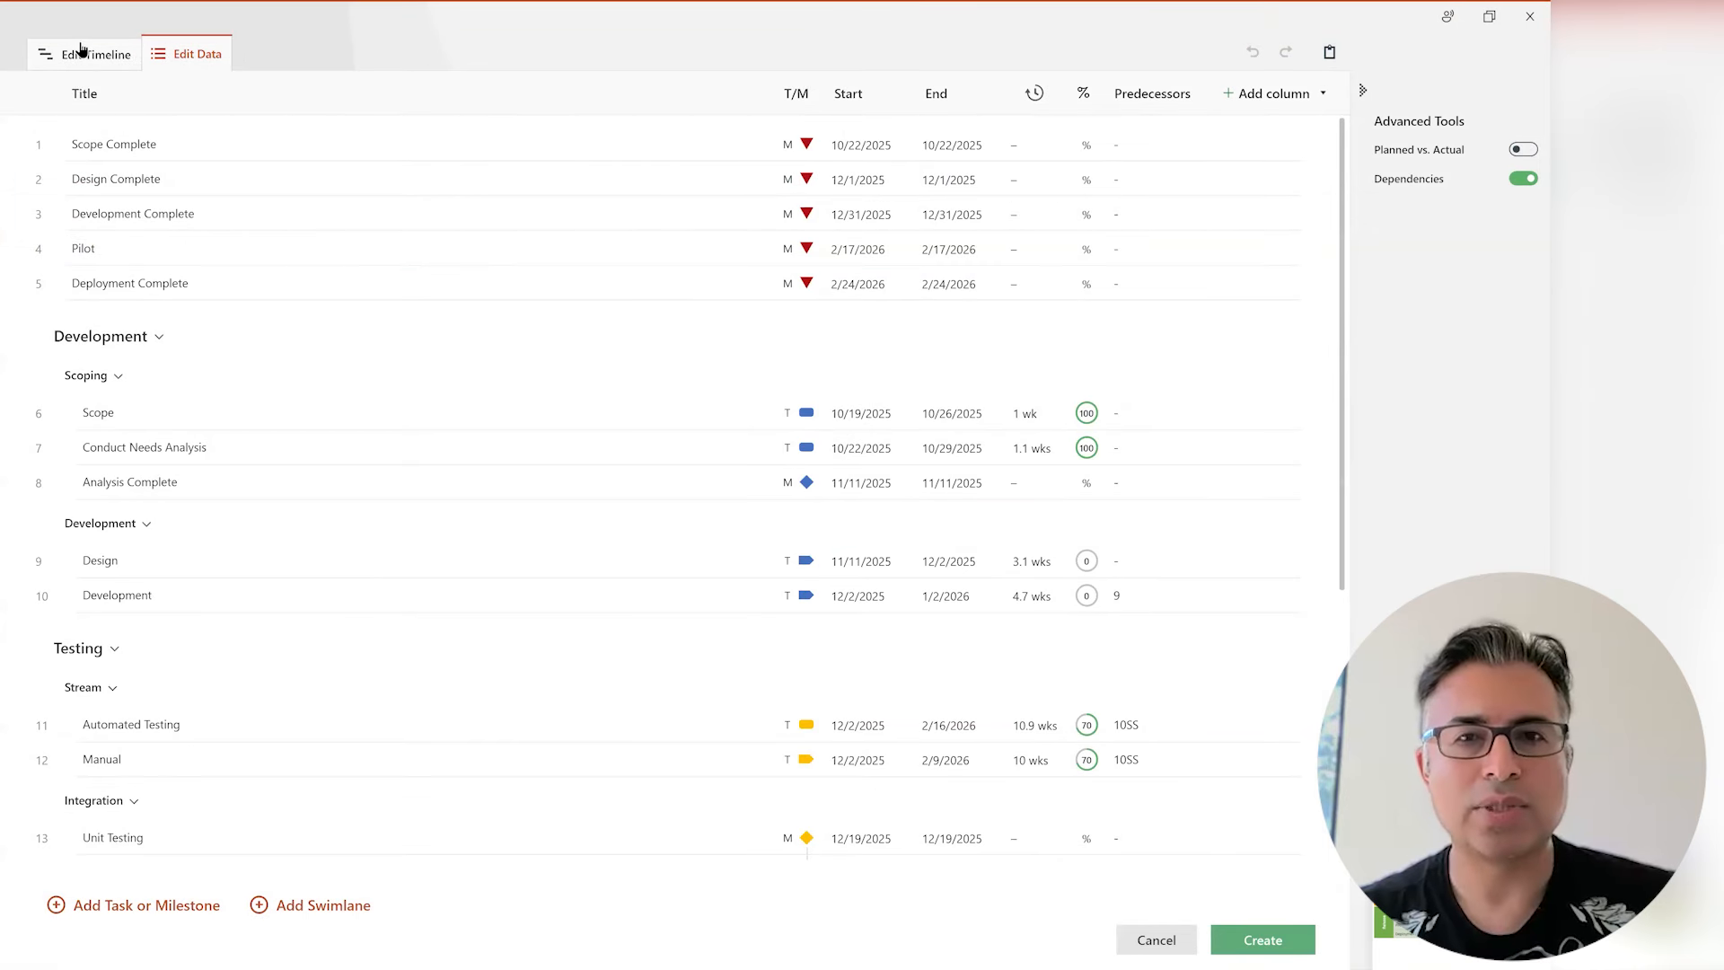
- In the Gantt view, change the Development label text to 'dsAFSADF'
{"action": "left_click", "coordinate": [80, 52]}
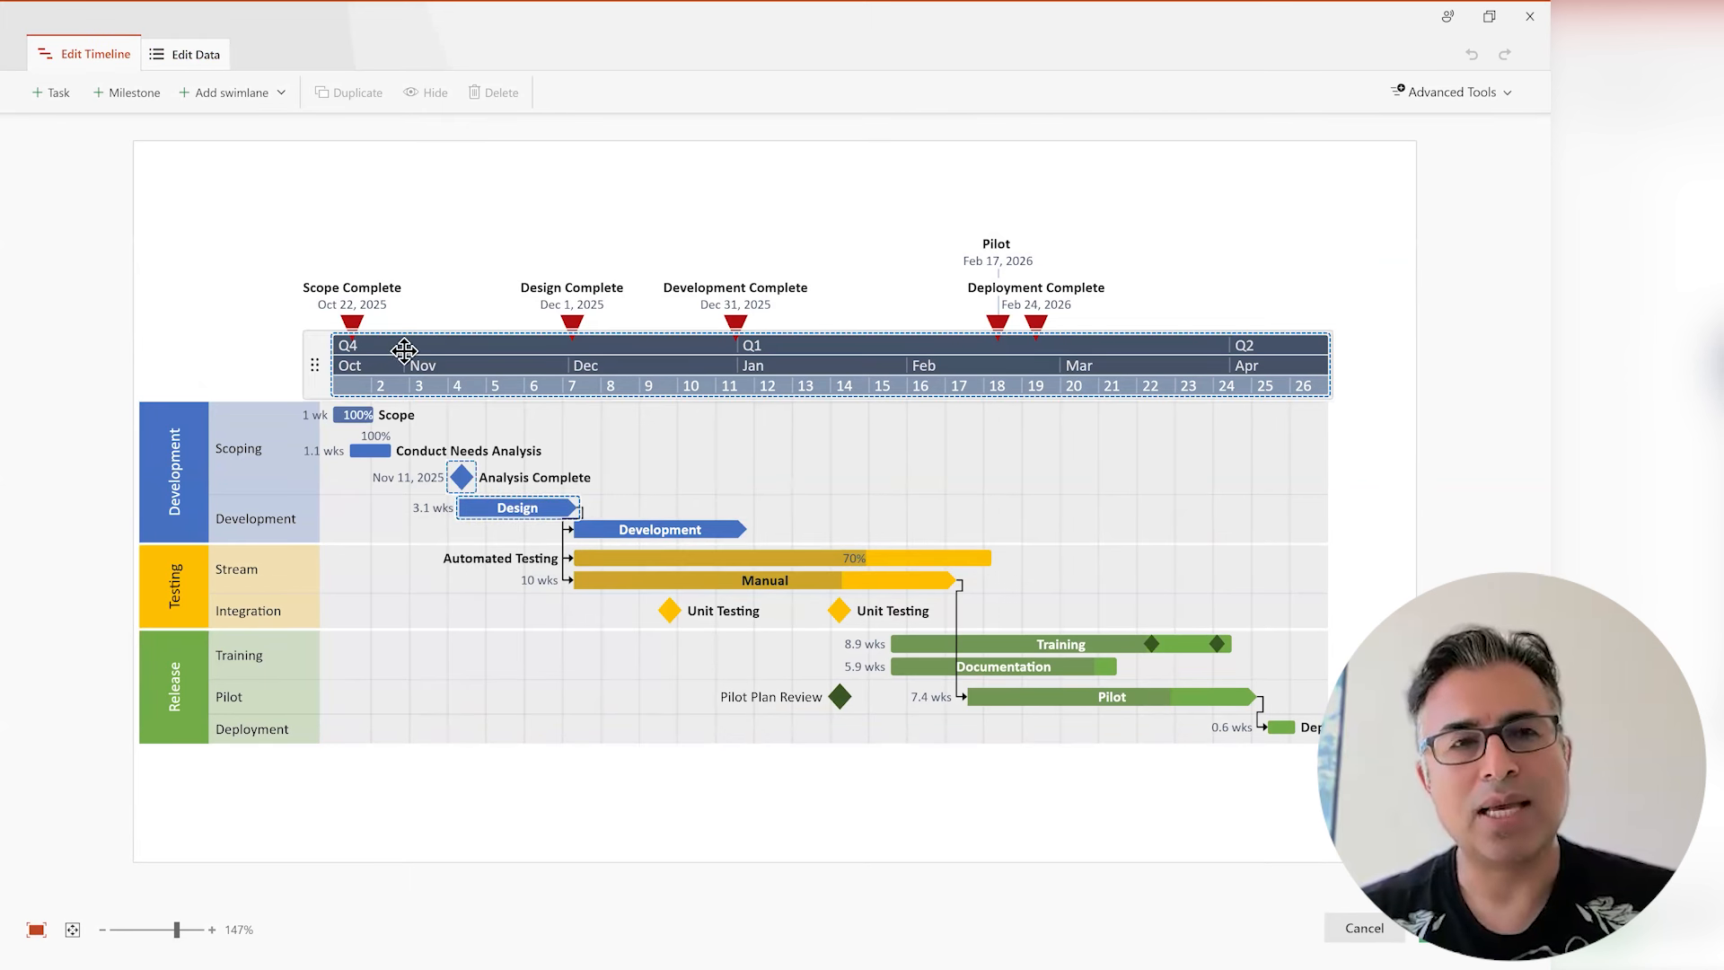
{"action": "double_click", "coordinate": [672, 530]}
{"action": "type", "text": "dsAFSADF"}
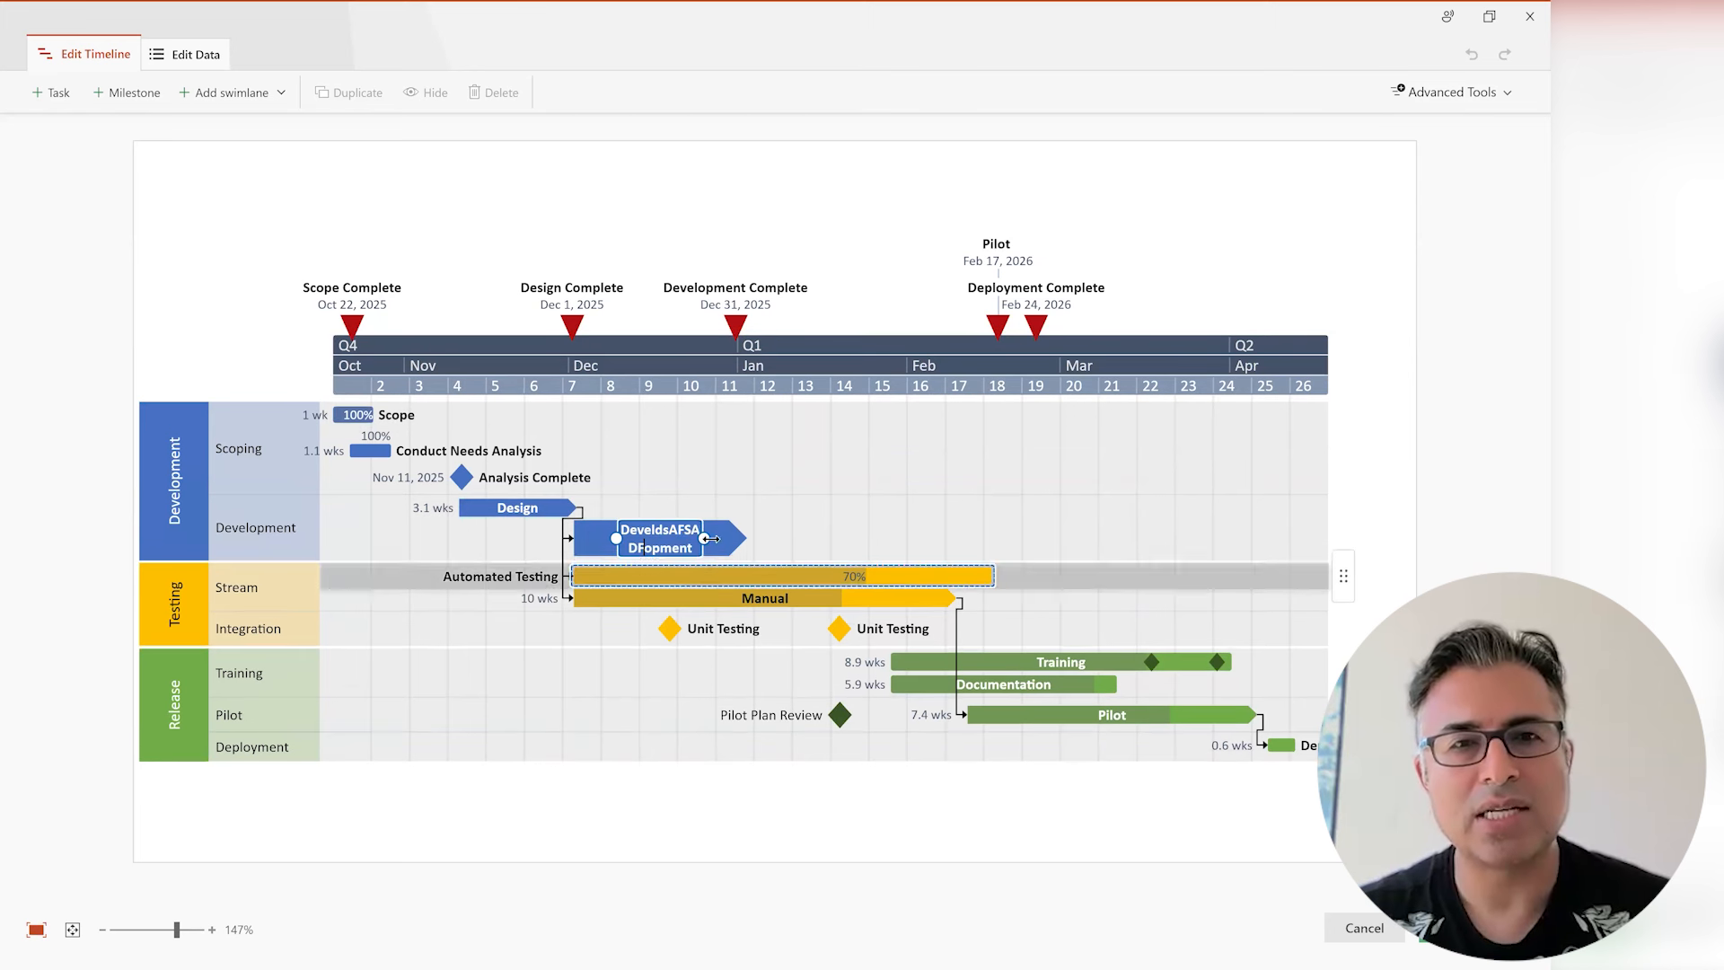
{"action": "left_click", "coordinate": [790, 570]}
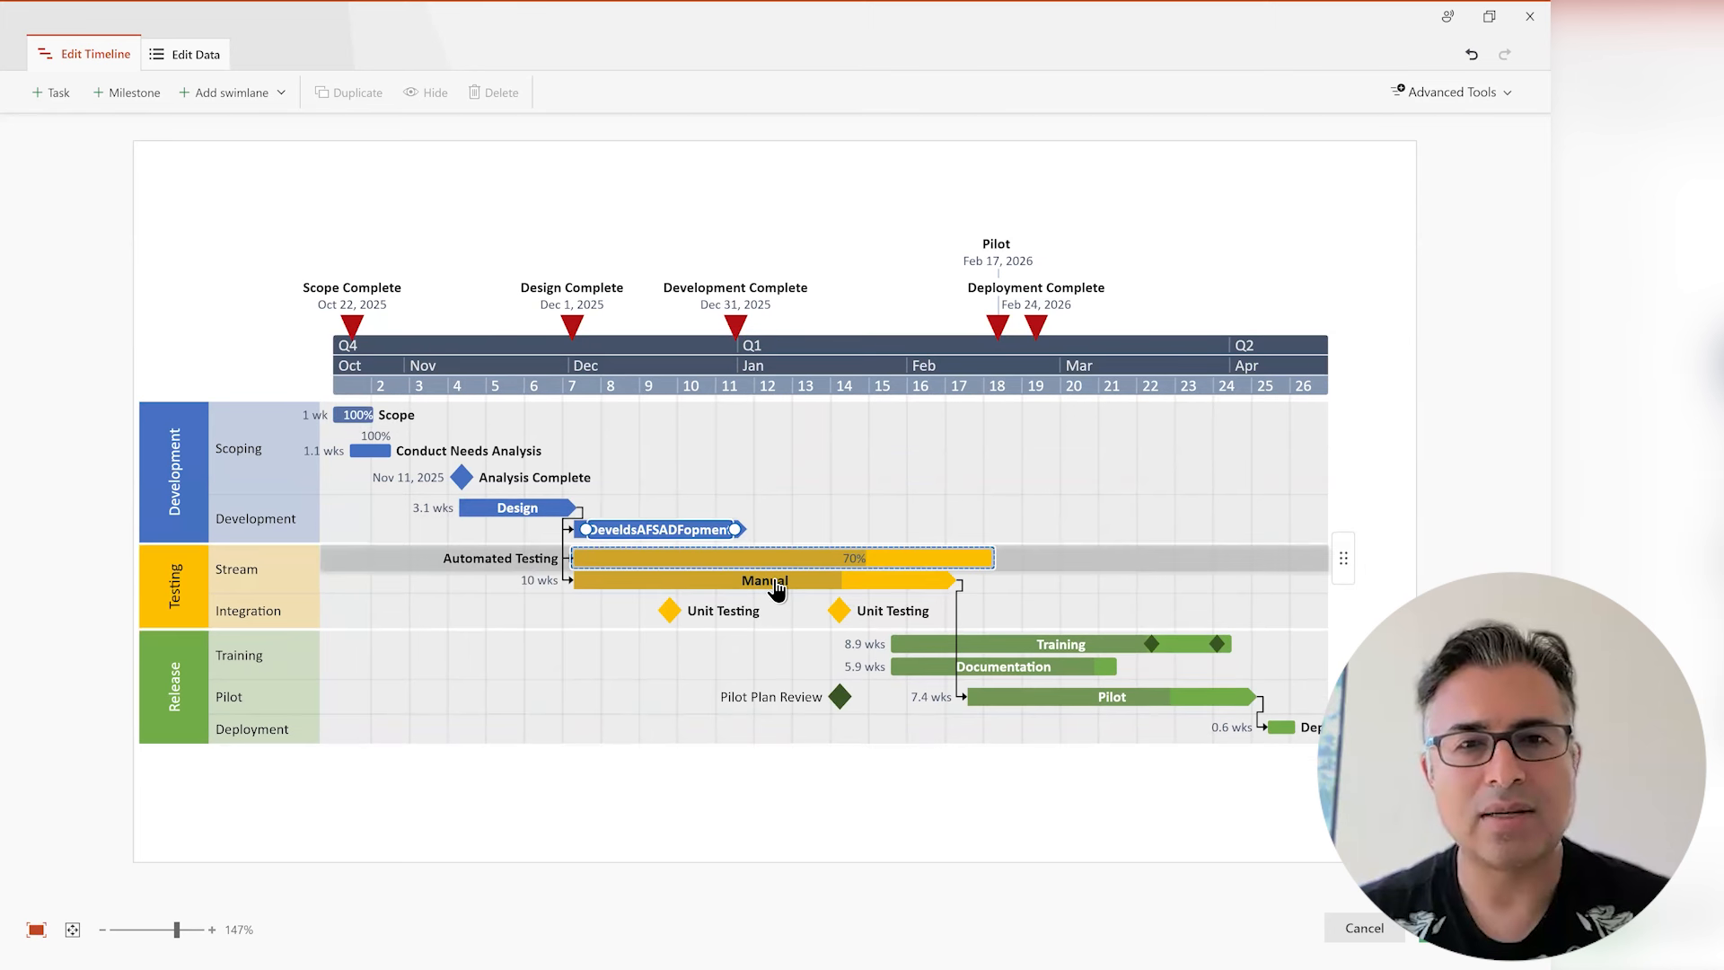
- Stretch and shift the Manual testing bar to run Dec 2 – Mar 13, 2026
{"action": "left_click", "coordinate": [954, 580]}
{"action": "left_click_drag", "start_coordinate": [958, 580], "coordinate": [1127, 579]}
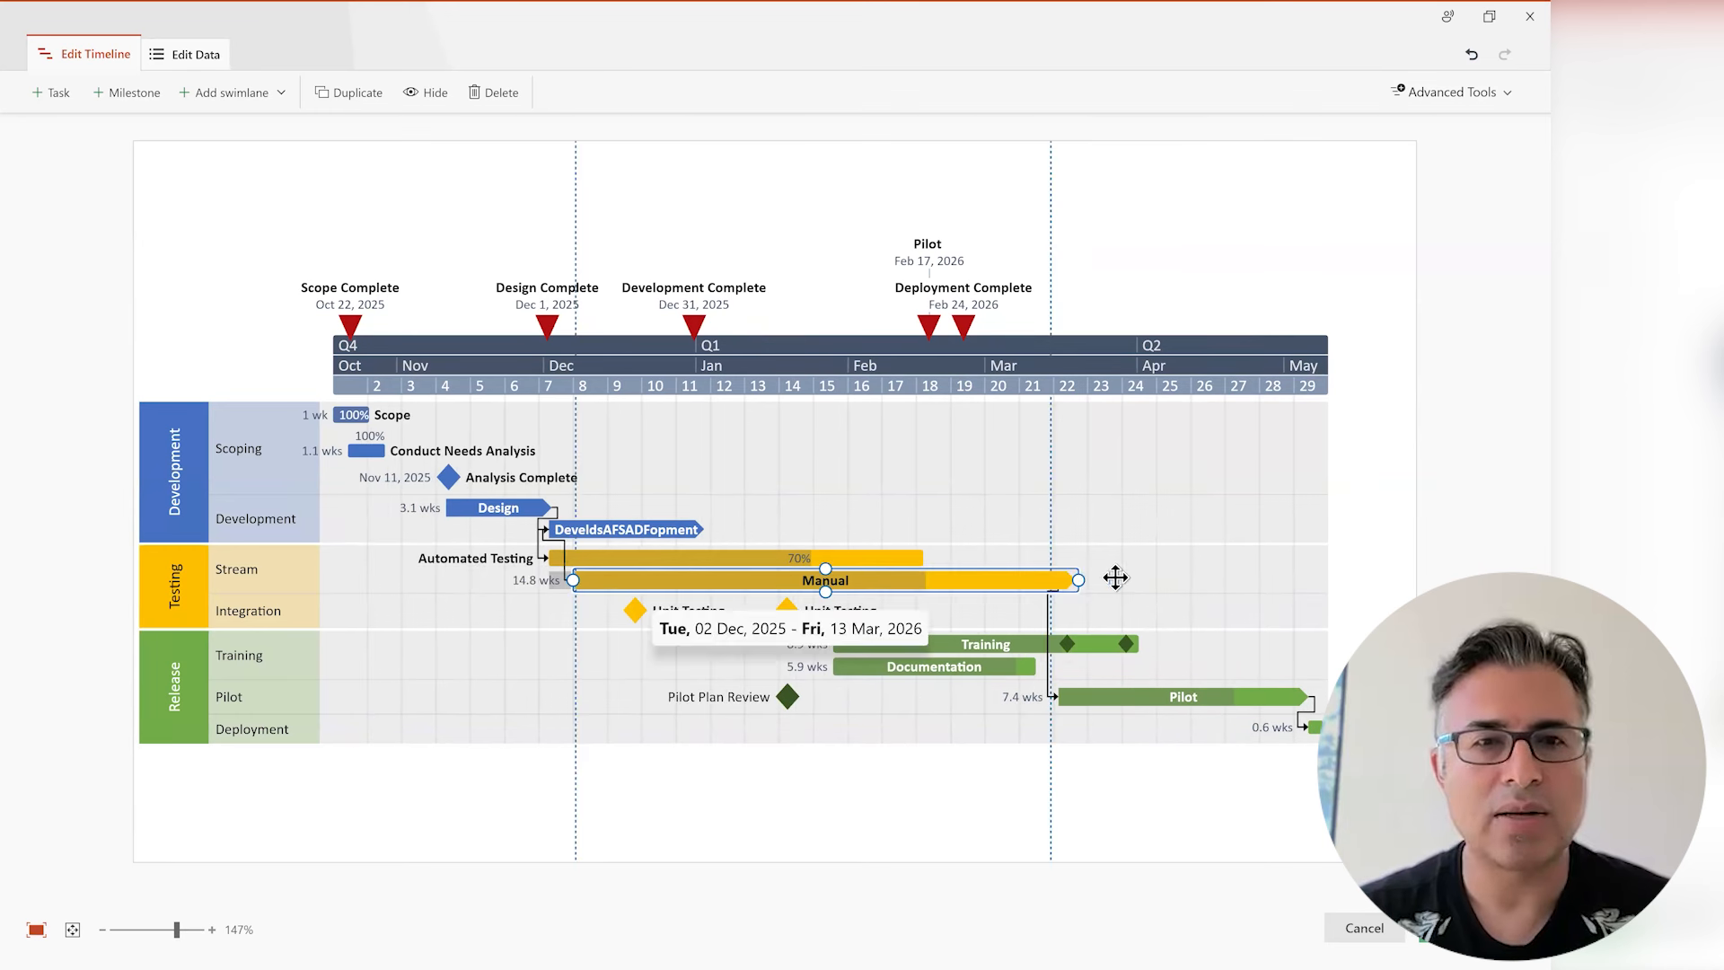
{"action": "left_click_drag", "start_coordinate": [790, 581], "coordinate": [922, 590]}
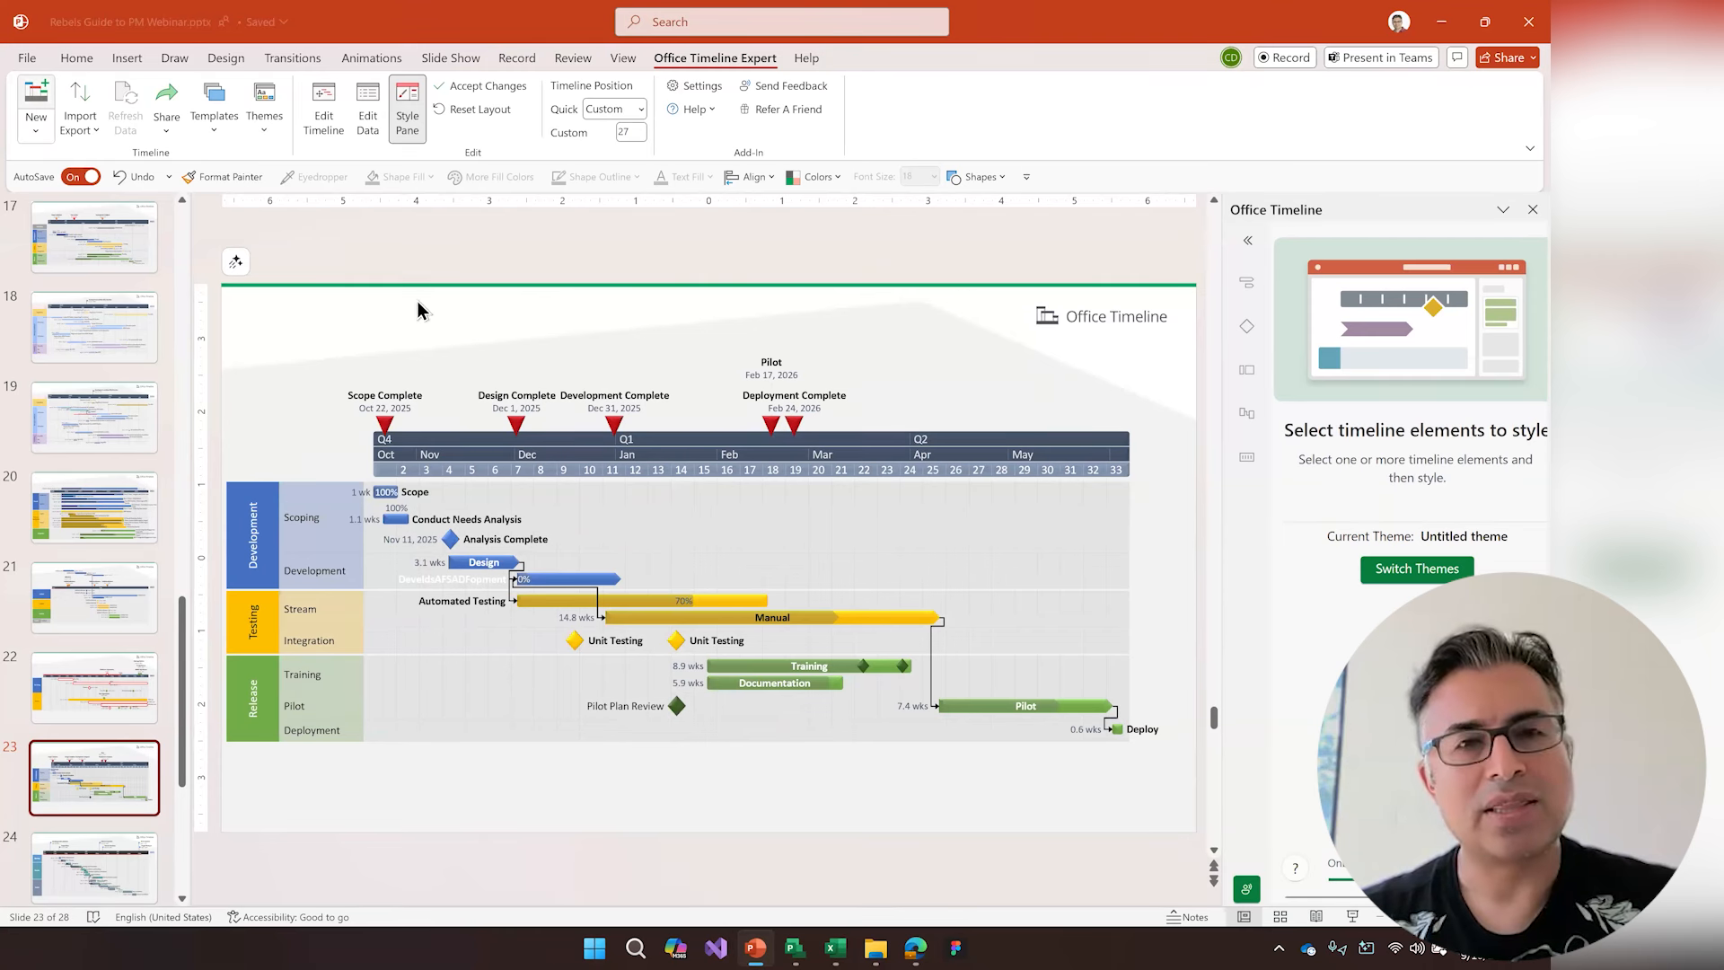
{"action": "scroll", "coordinate": [162, 246], "scroll_direction": "down", "scroll_amount": 2}
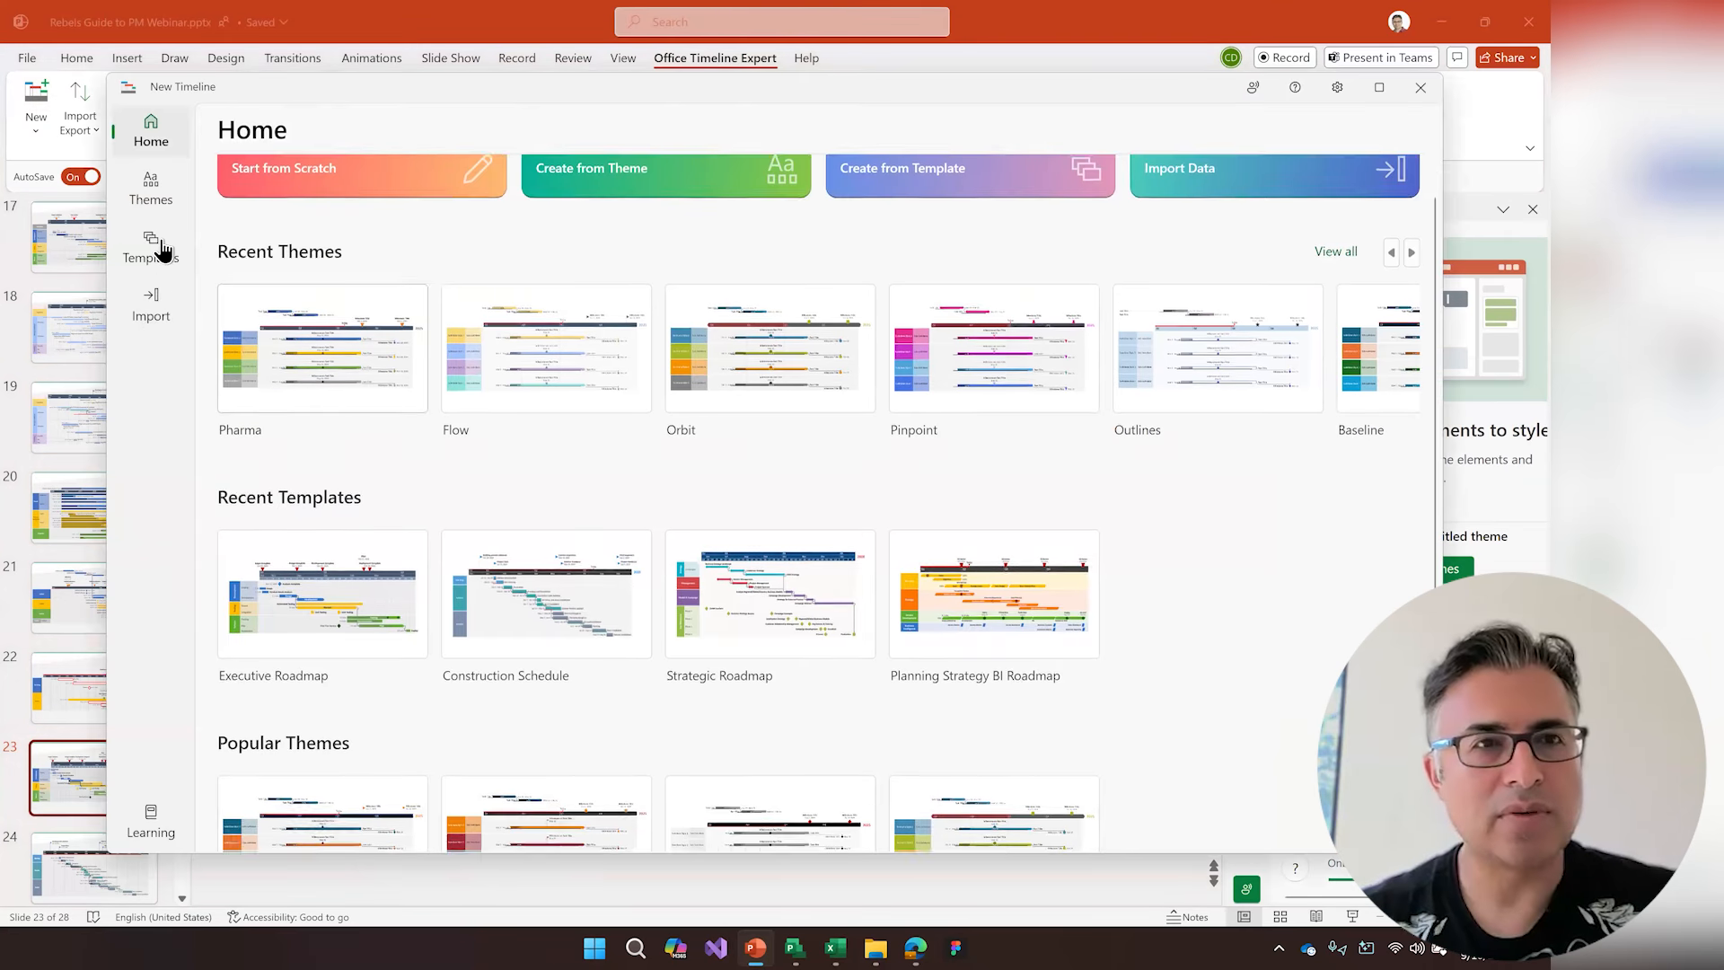
{"action": "left_click", "coordinate": [150, 245]}
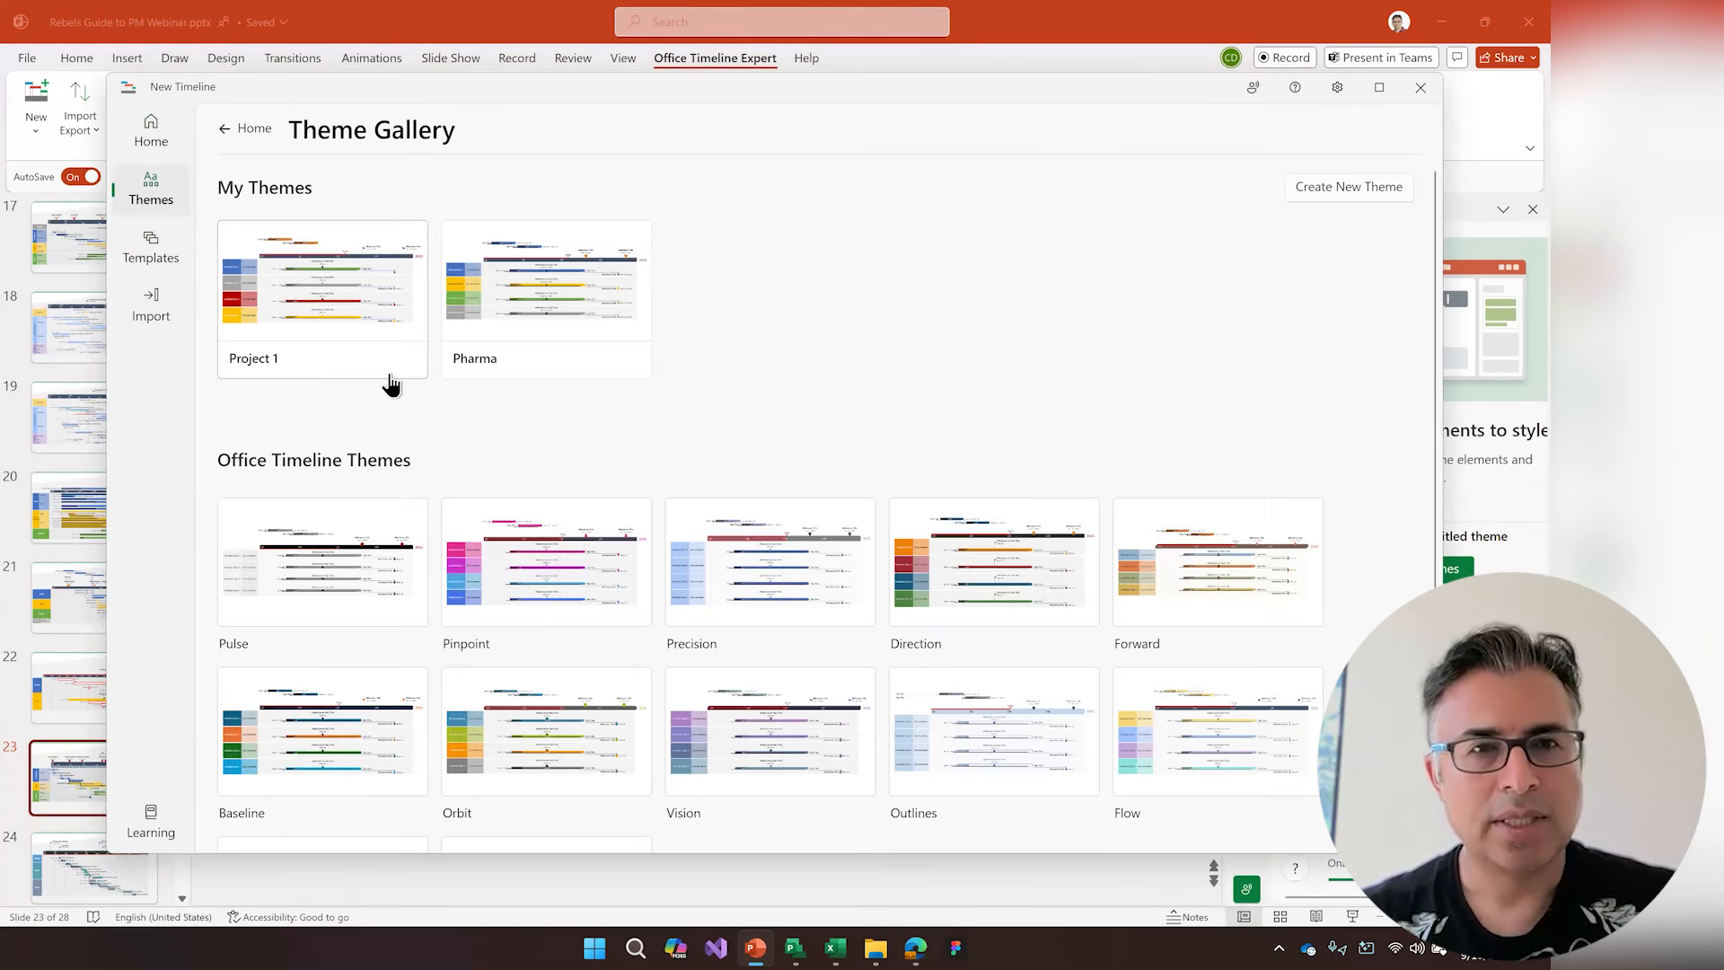
{"action": "scroll", "coordinate": [422, 446], "scroll_direction": "down", "scroll_amount": 2}
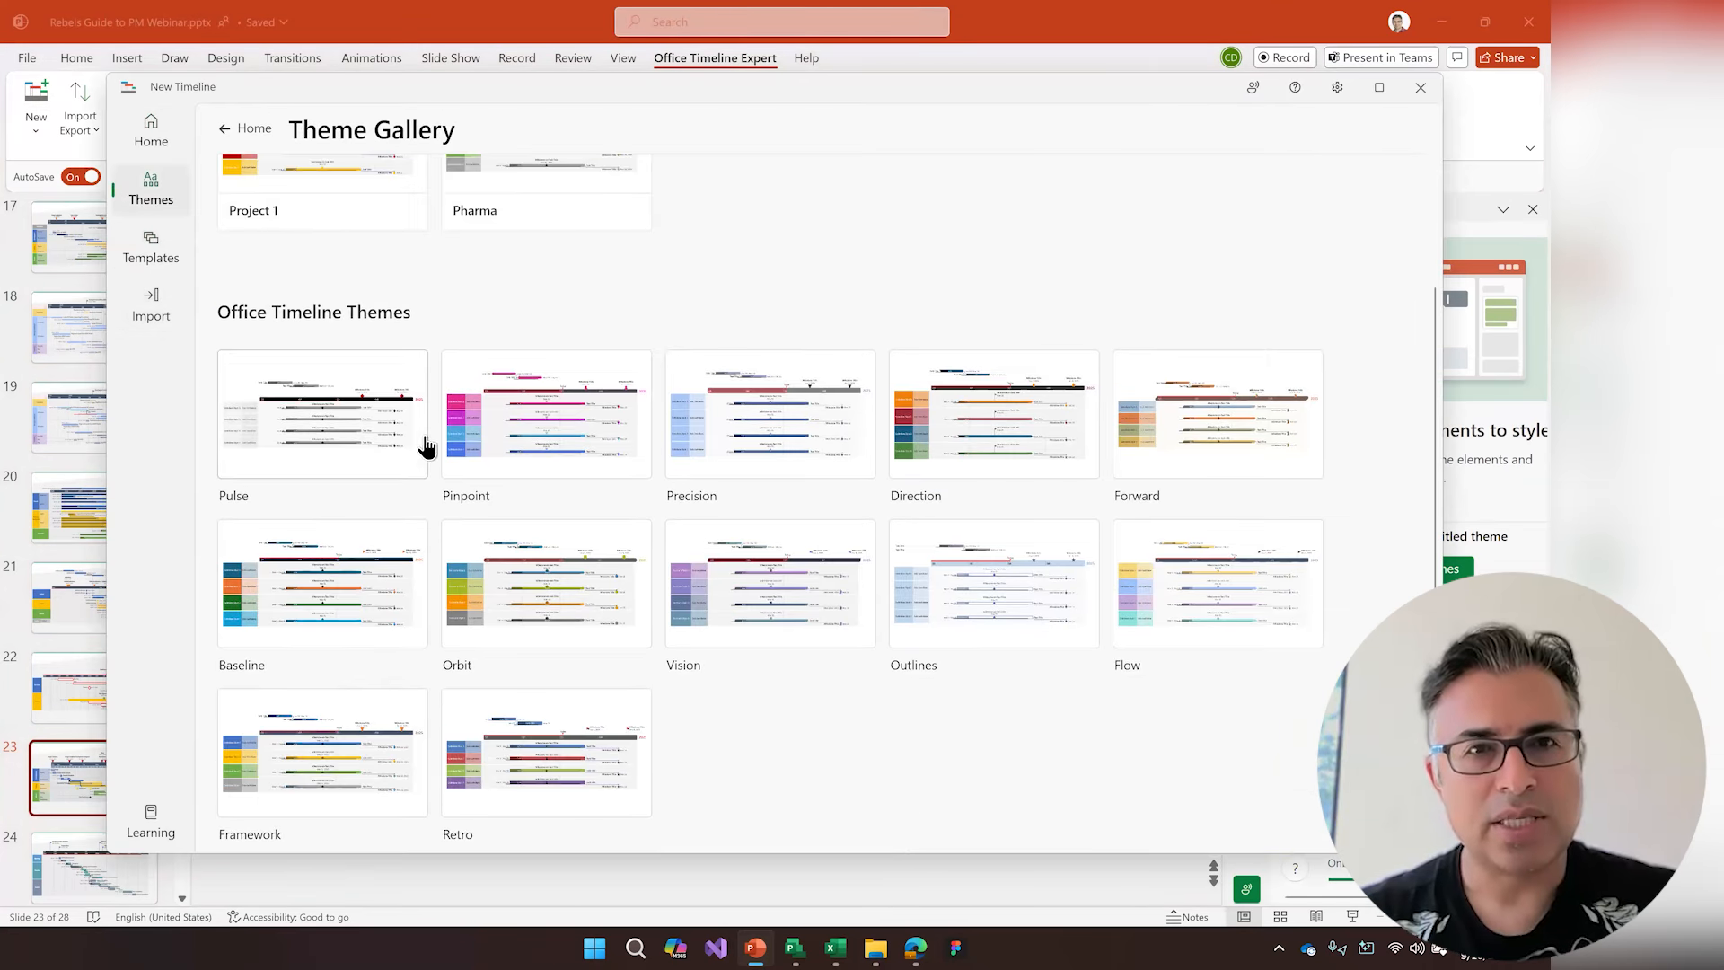
{"action": "left_click", "coordinate": [746, 416]}
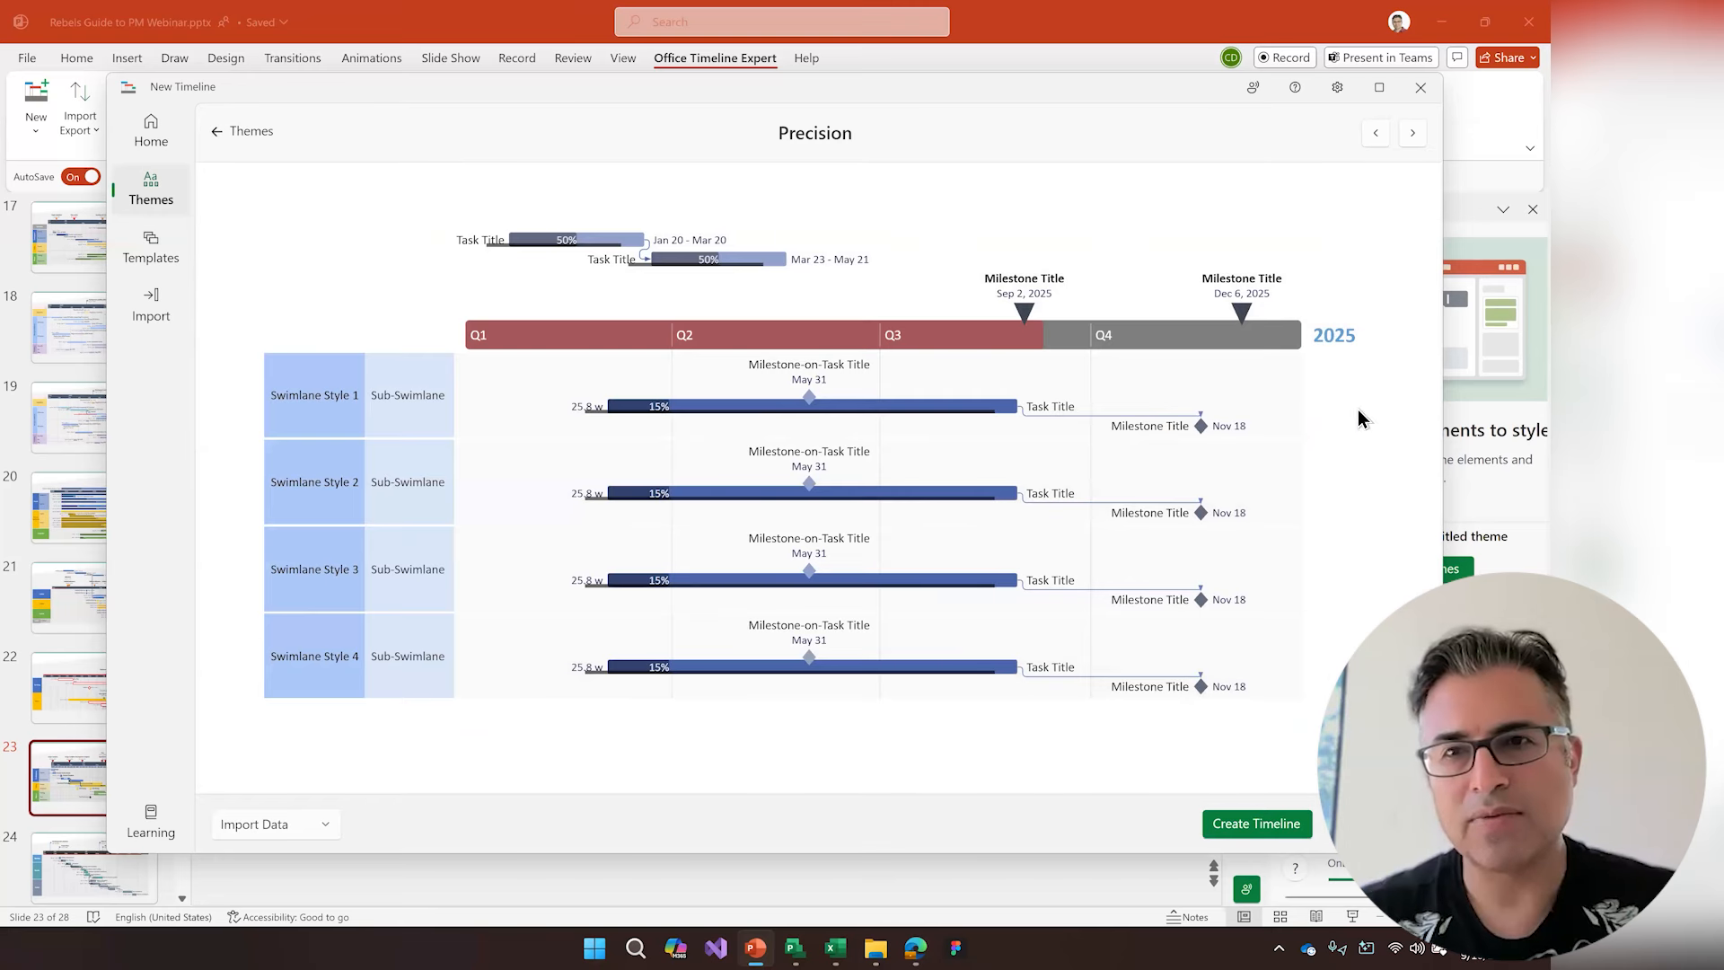
{"action": "left_click", "coordinate": [1411, 133]}
{"action": "left_click", "coordinate": [1412, 132]}
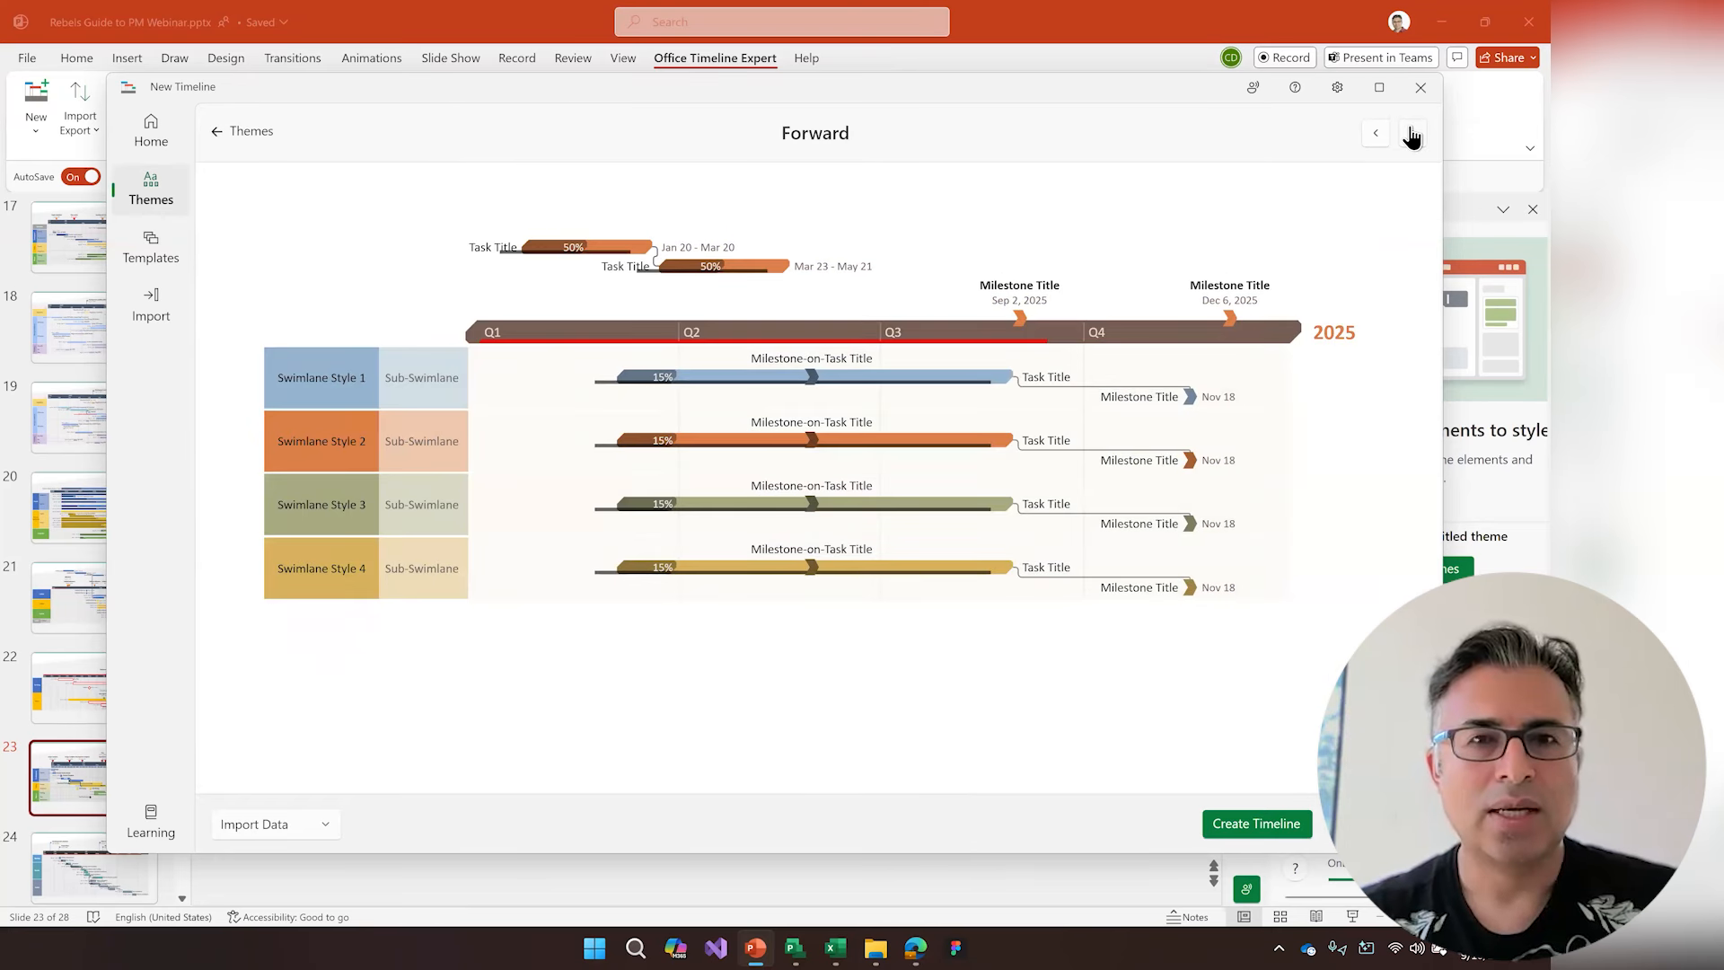
{"action": "left_click", "coordinate": [1412, 132]}
{"action": "left_click", "coordinate": [1412, 133]}
{"action": "left_click", "coordinate": [1411, 133]}
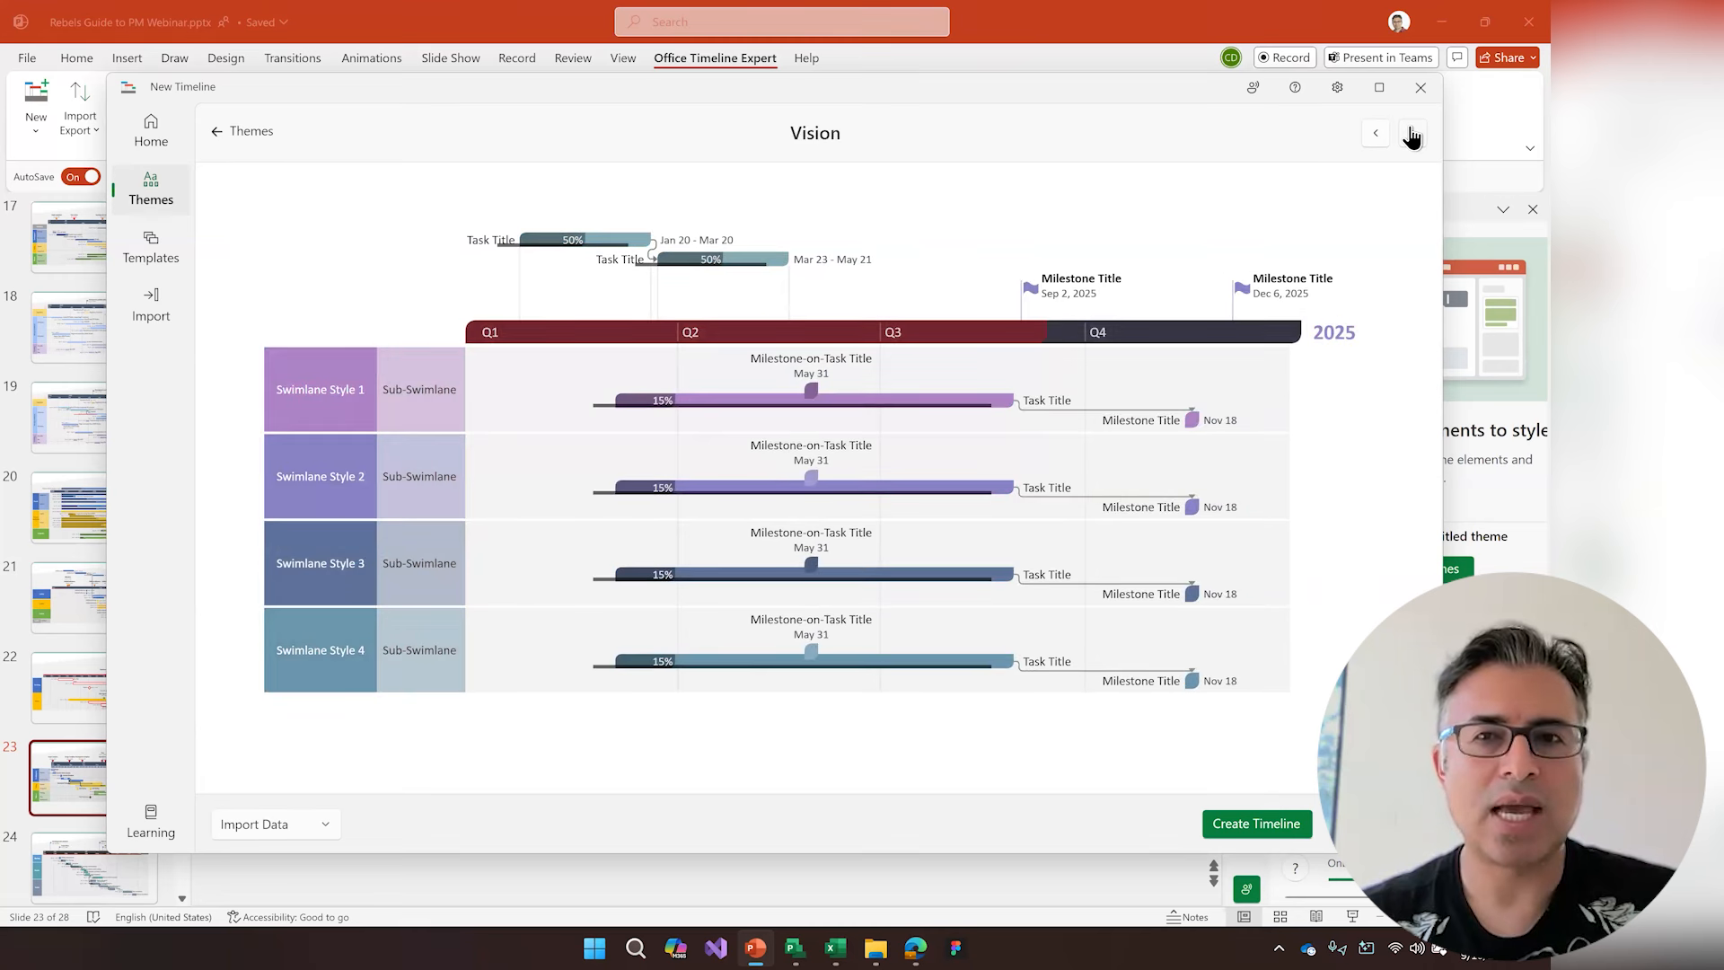
{"action": "left_click", "coordinate": [1411, 133]}
{"action": "left_click", "coordinate": [1422, 90]}
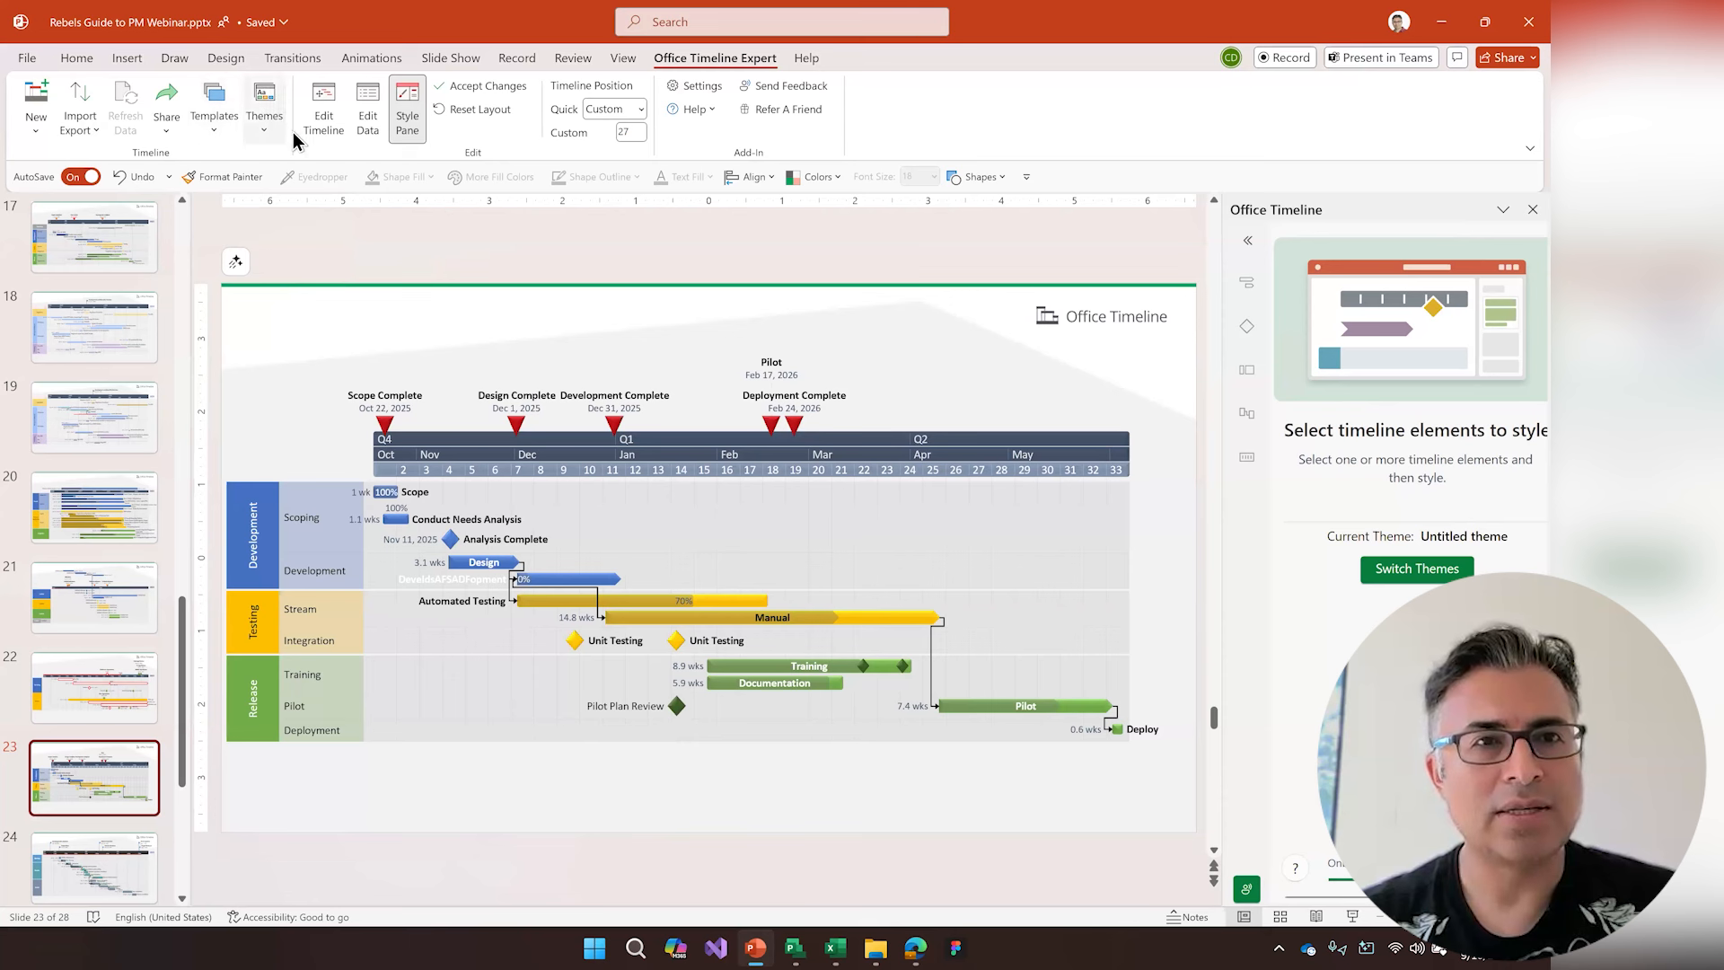
- From the theme manager, start a new custom theme named 'SADFSADF'
{"action": "left_click", "coordinate": [265, 99]}
{"action": "left_click", "coordinate": [316, 158]}
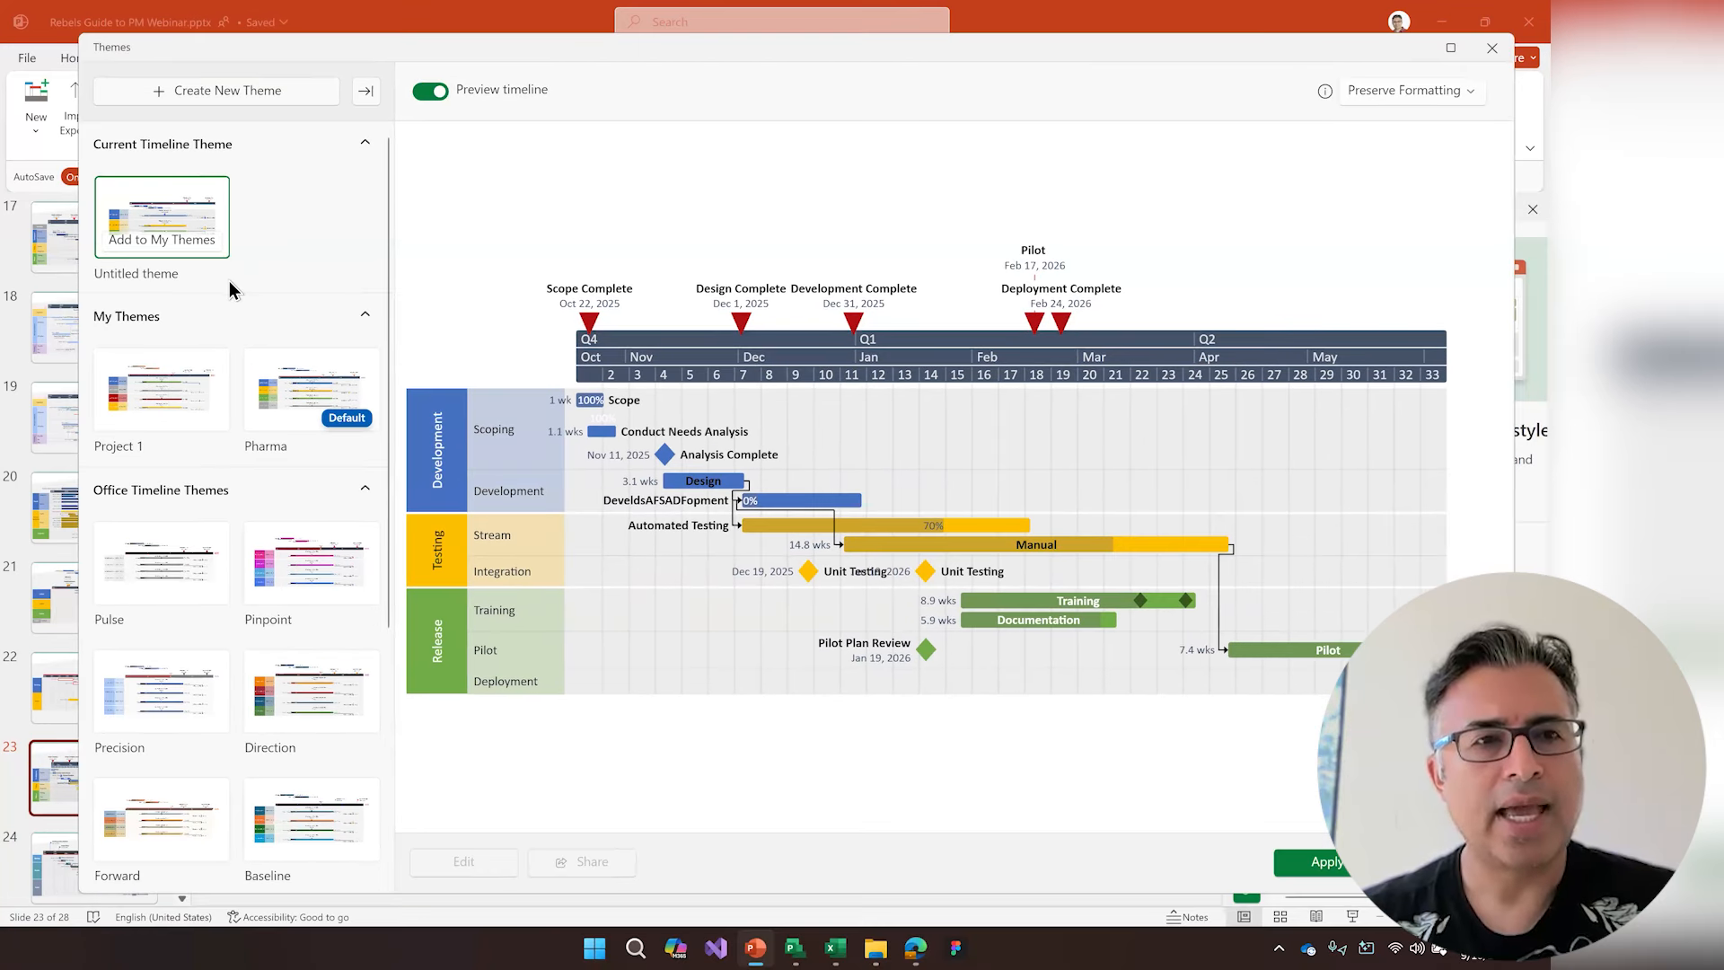
{"action": "left_click", "coordinate": [233, 110]}
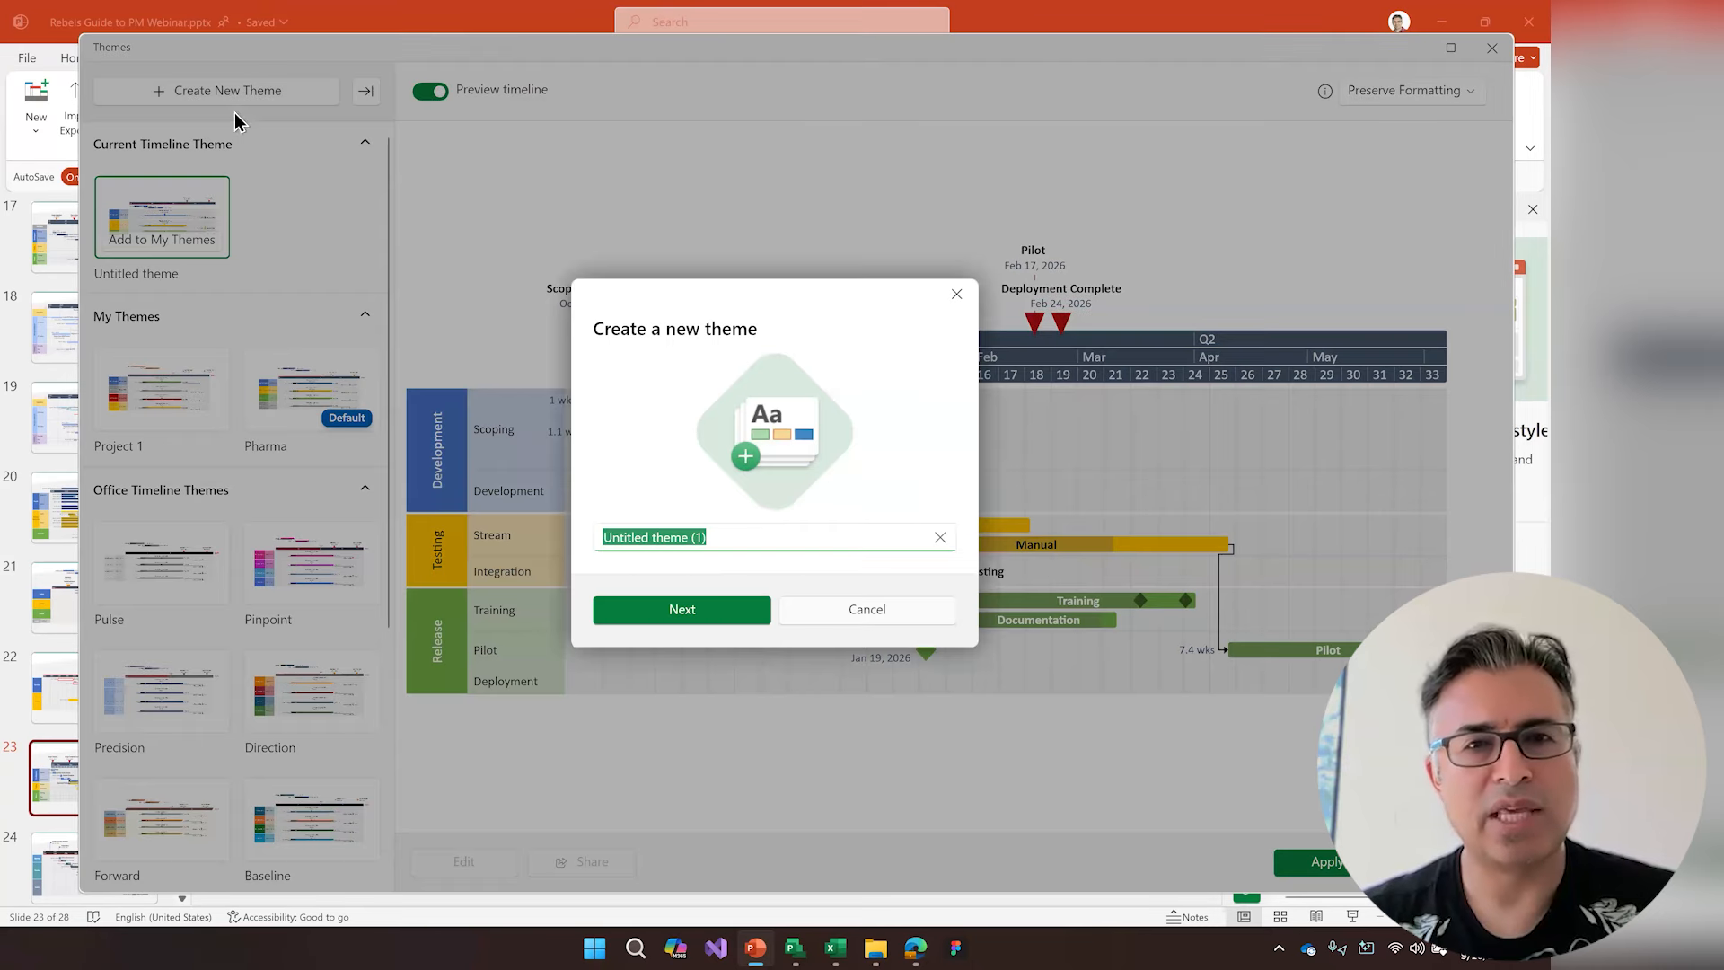
{"action": "key", "text": "Caps_Lock"}
{"action": "type", "text": "SADFSADF"}
- Confirm the name and use the This Presentation Slide Colors palette
{"action": "left_click", "coordinate": [711, 607]}
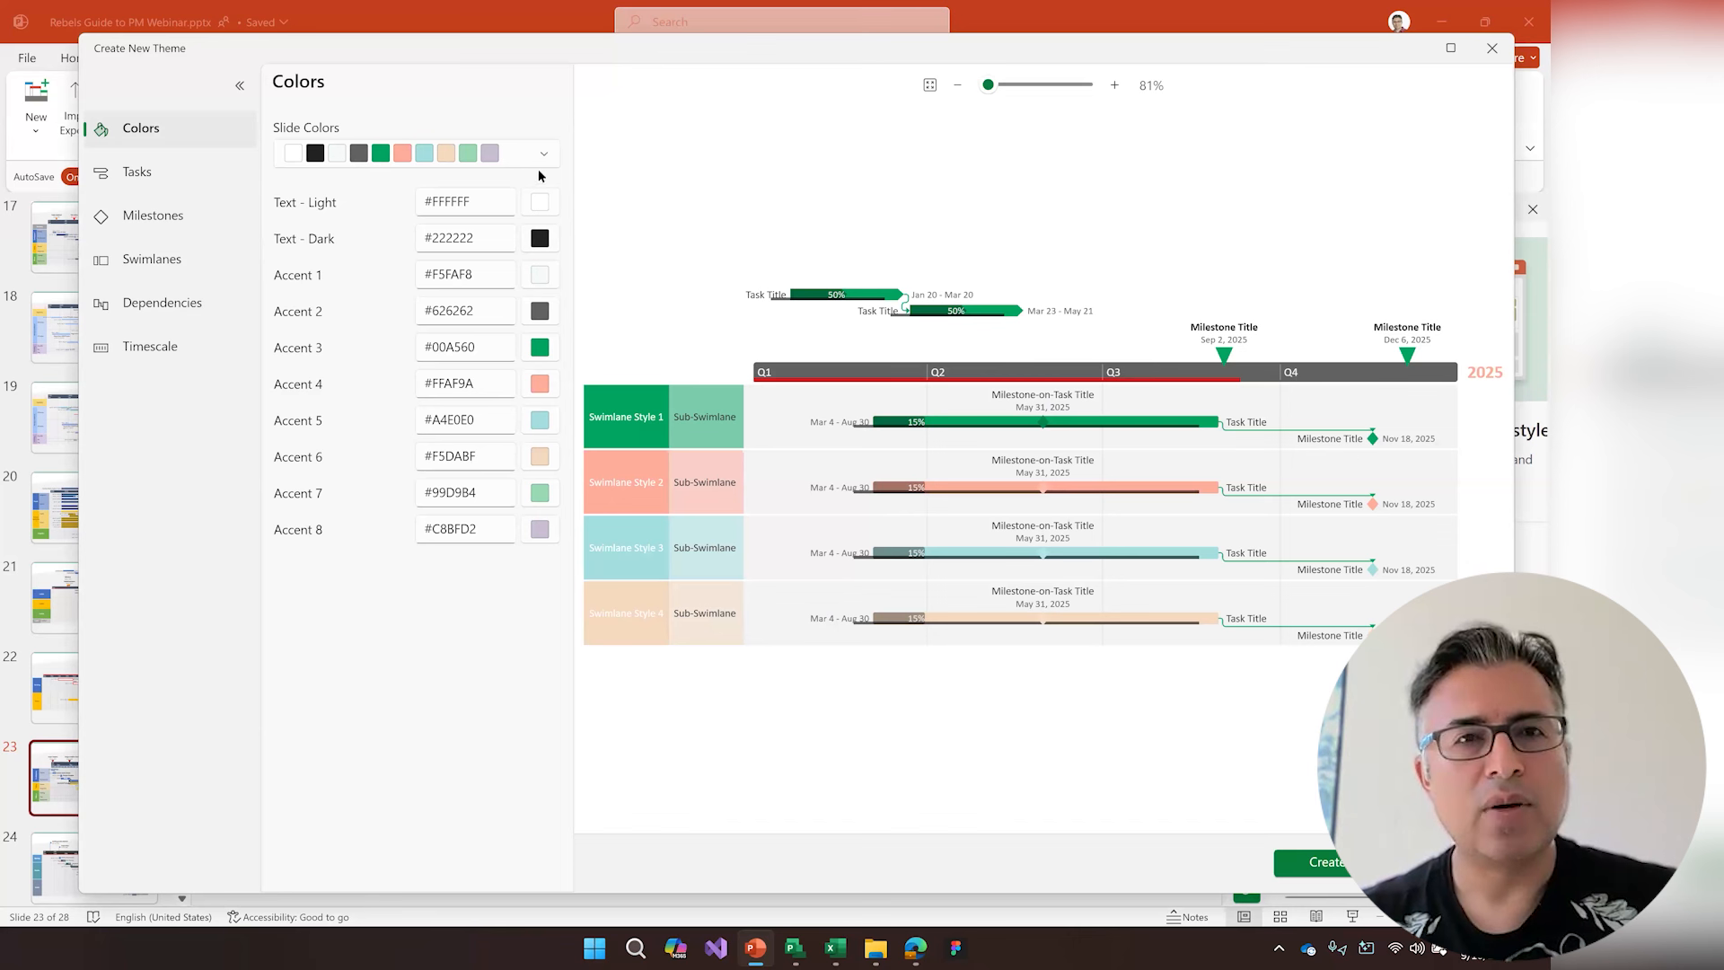
{"action": "left_click", "coordinate": [542, 154]}
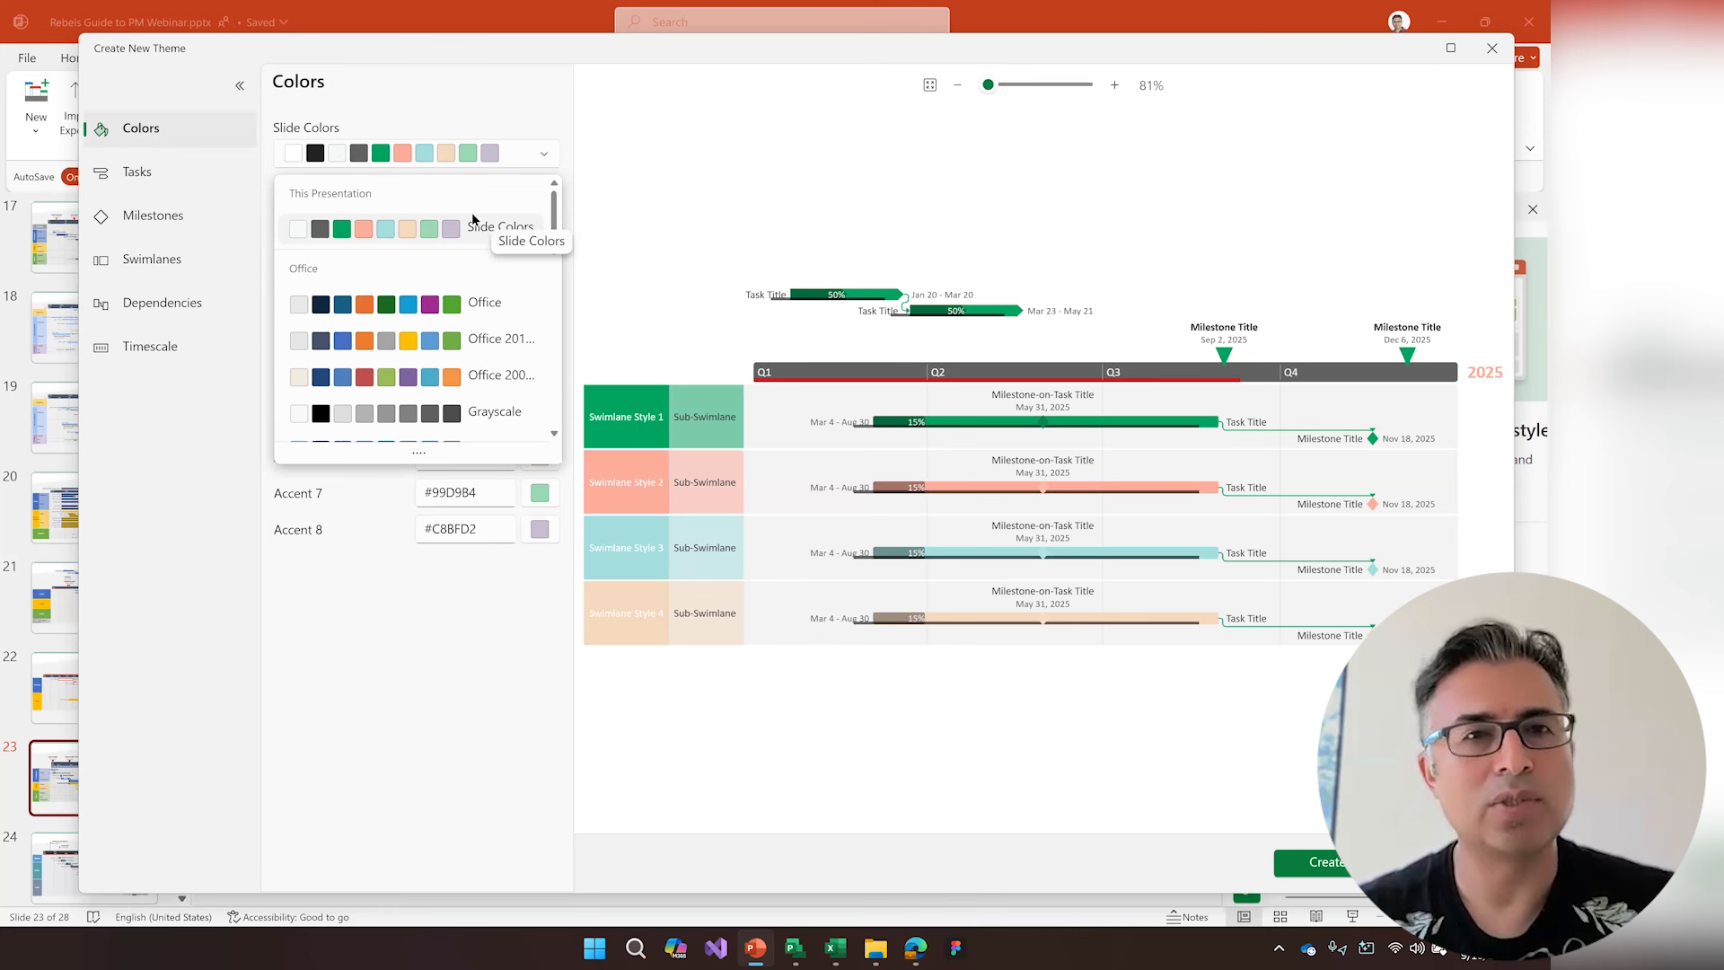
{"action": "left_click", "coordinate": [487, 222]}
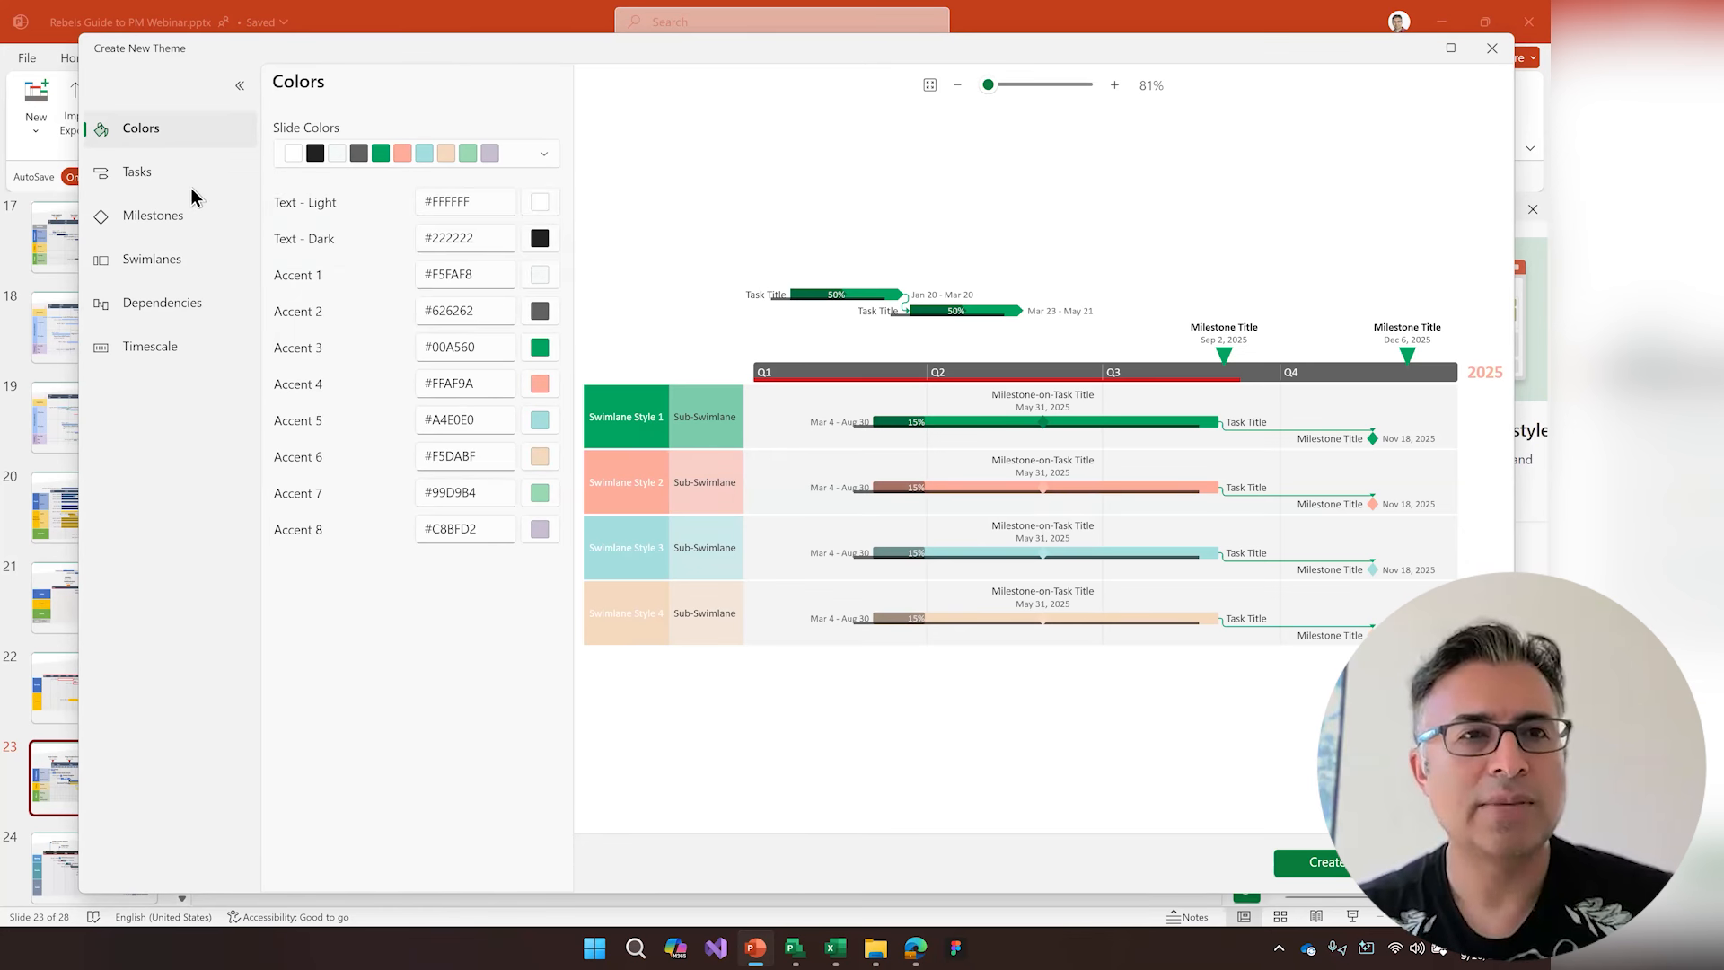
- Make the Swimlane Style 1 task bars light lavender rounded pills
{"action": "left_click", "coordinate": [897, 424]}
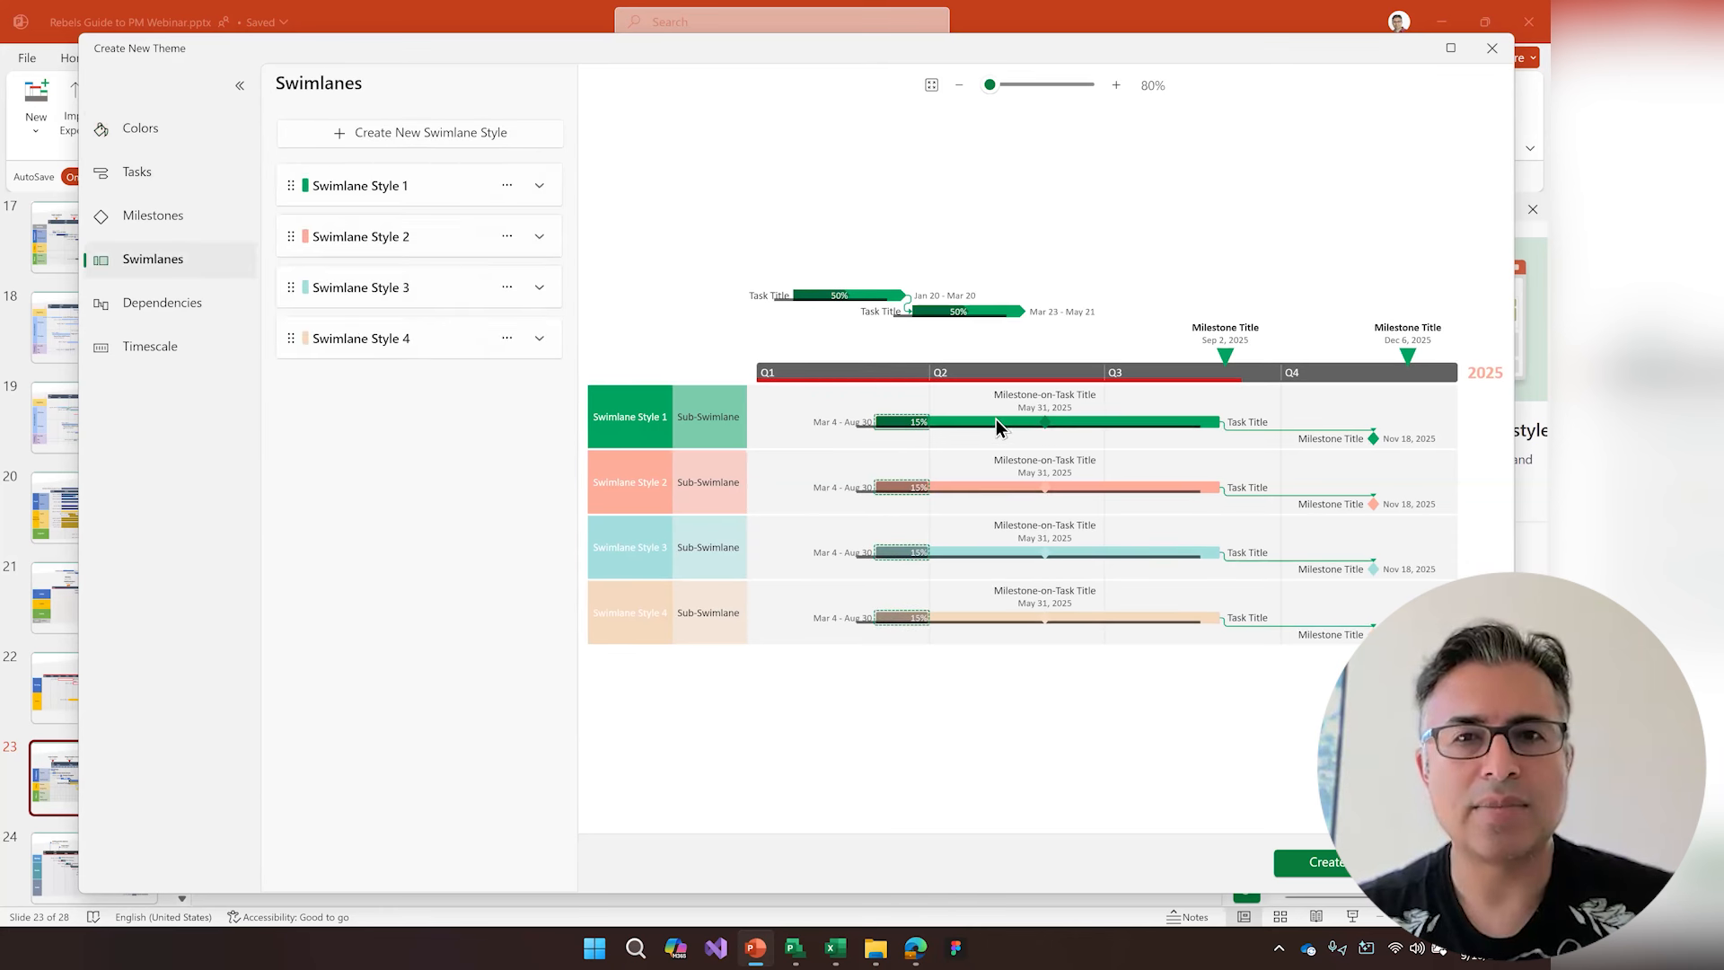
{"action": "left_click", "coordinate": [1045, 422]}
{"action": "left_click", "coordinate": [1045, 424]}
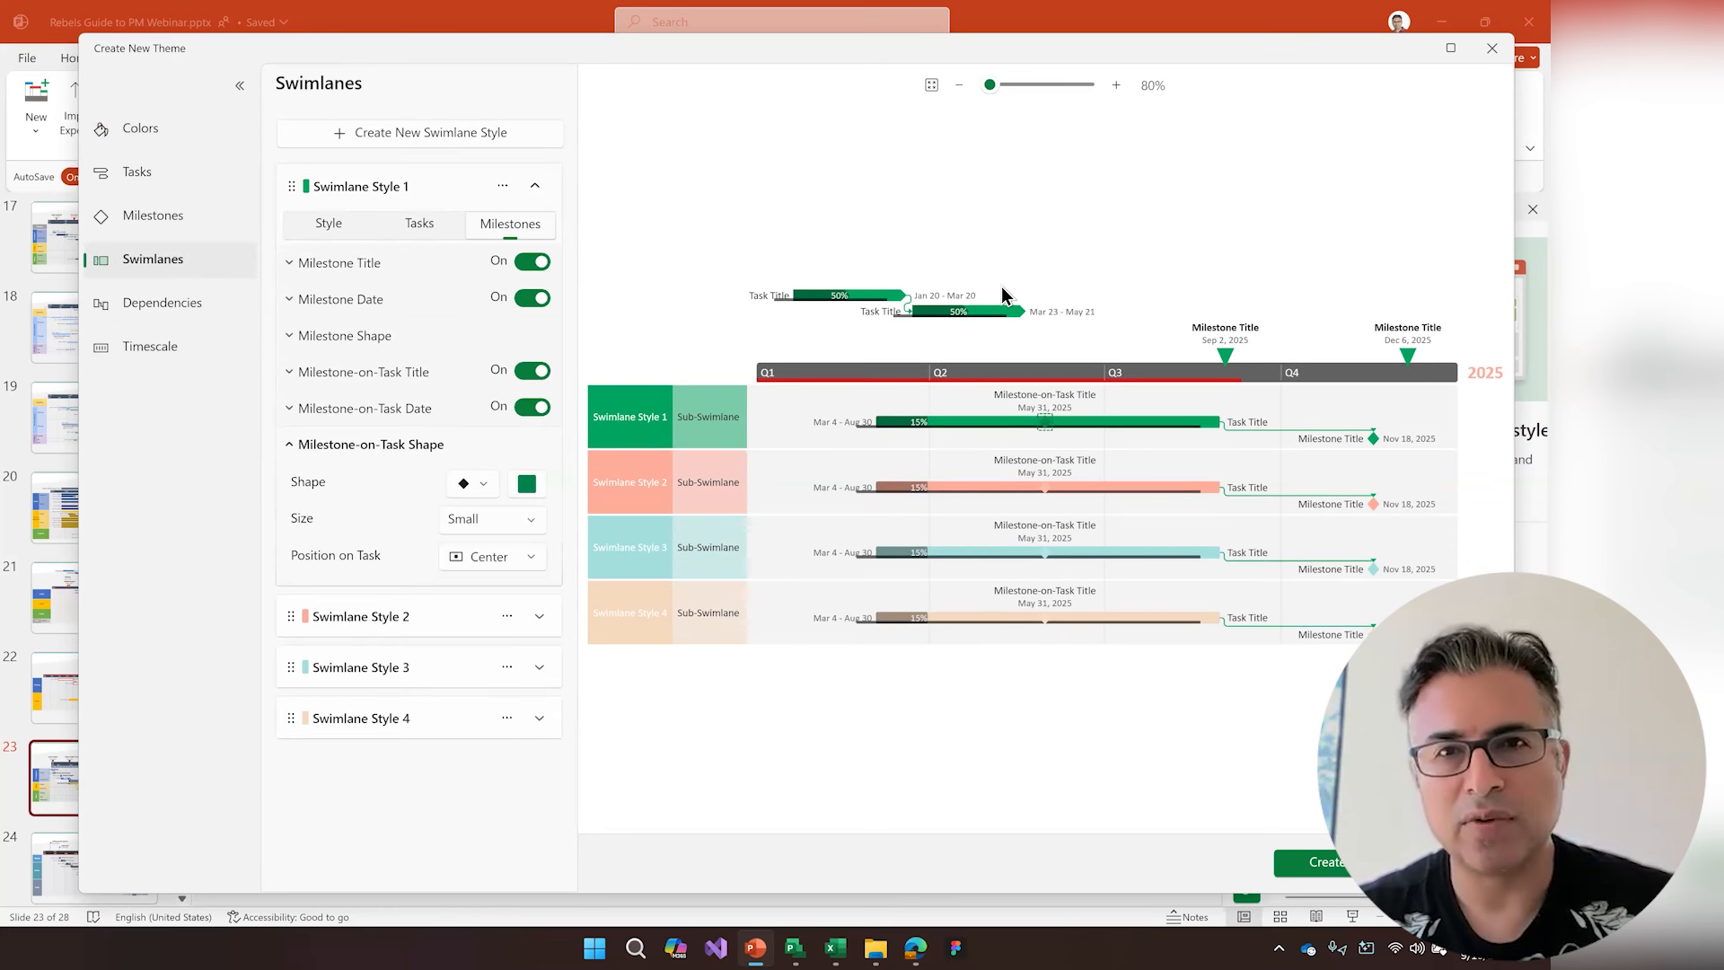
{"action": "left_click", "coordinate": [954, 297]}
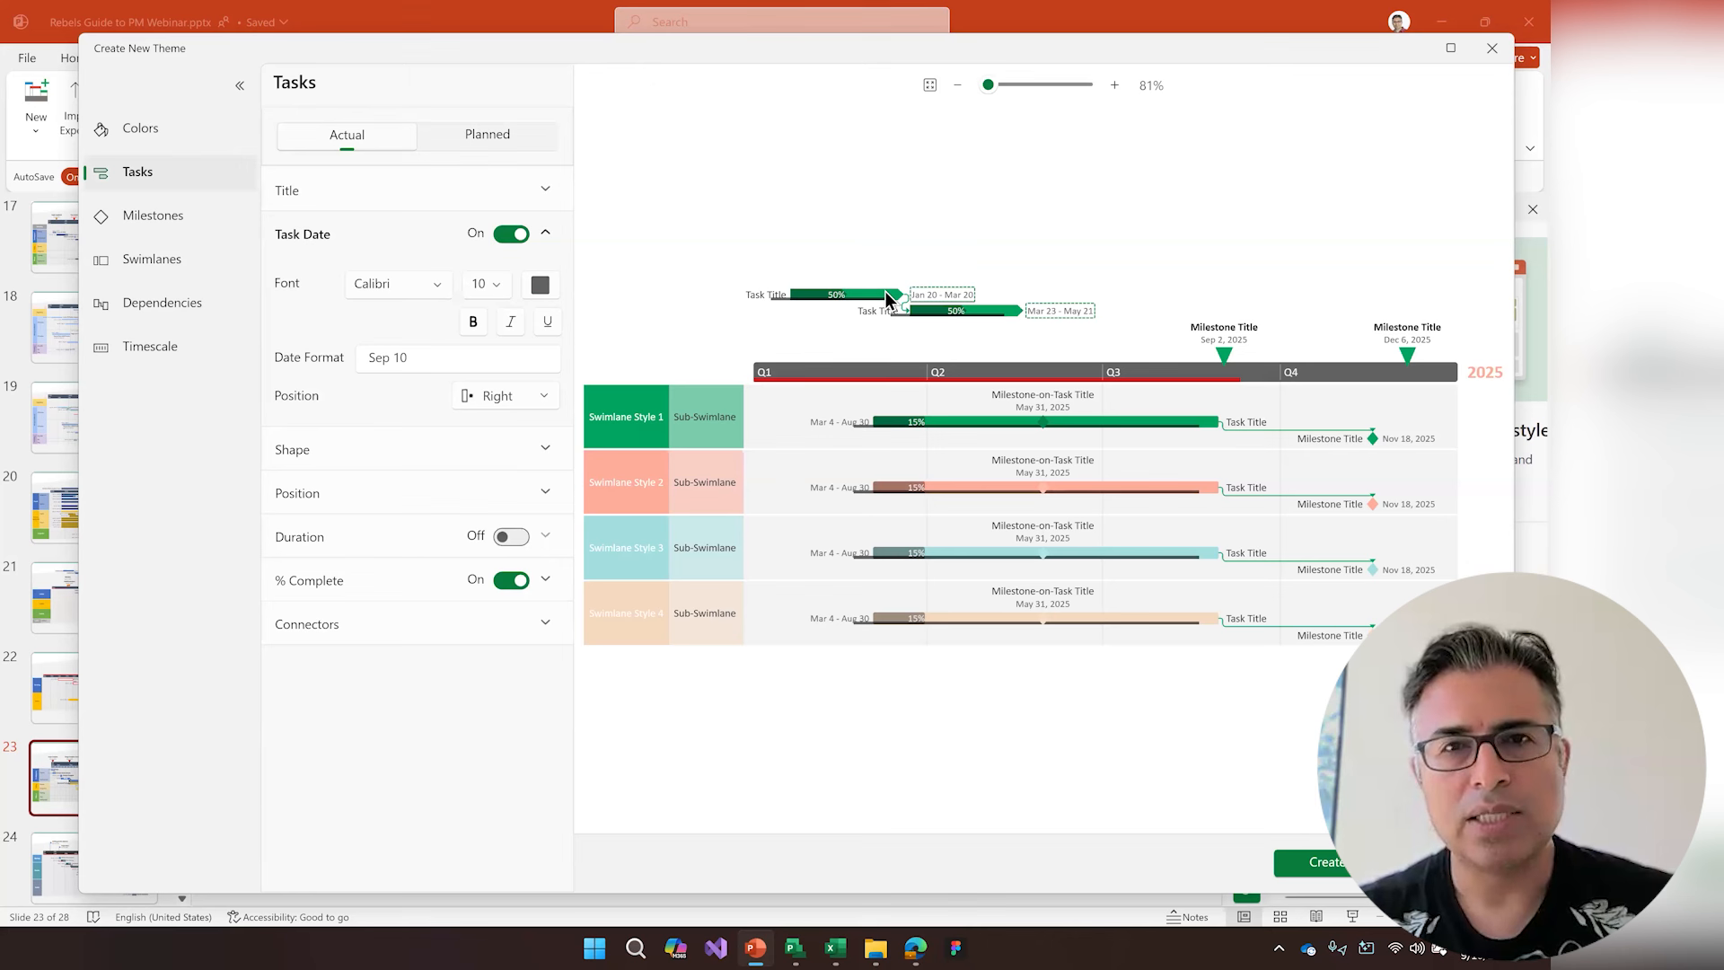
{"action": "left_click", "coordinate": [885, 293]}
{"action": "left_click", "coordinate": [485, 329]}
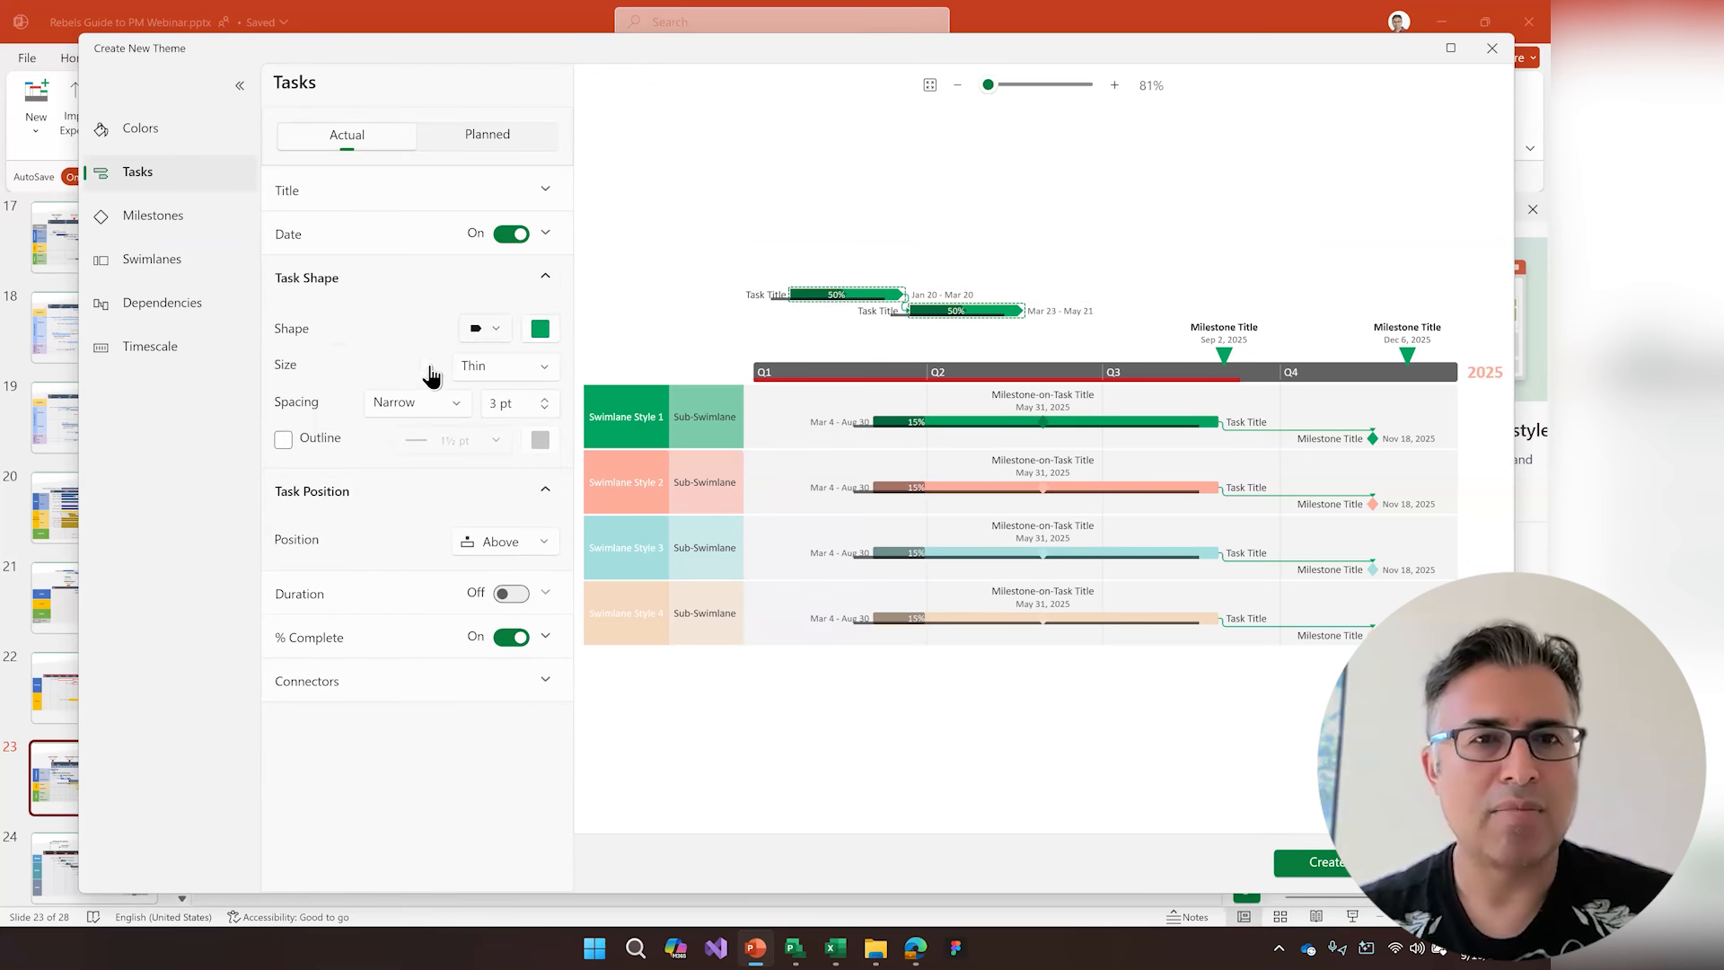
{"action": "left_click", "coordinate": [416, 370]}
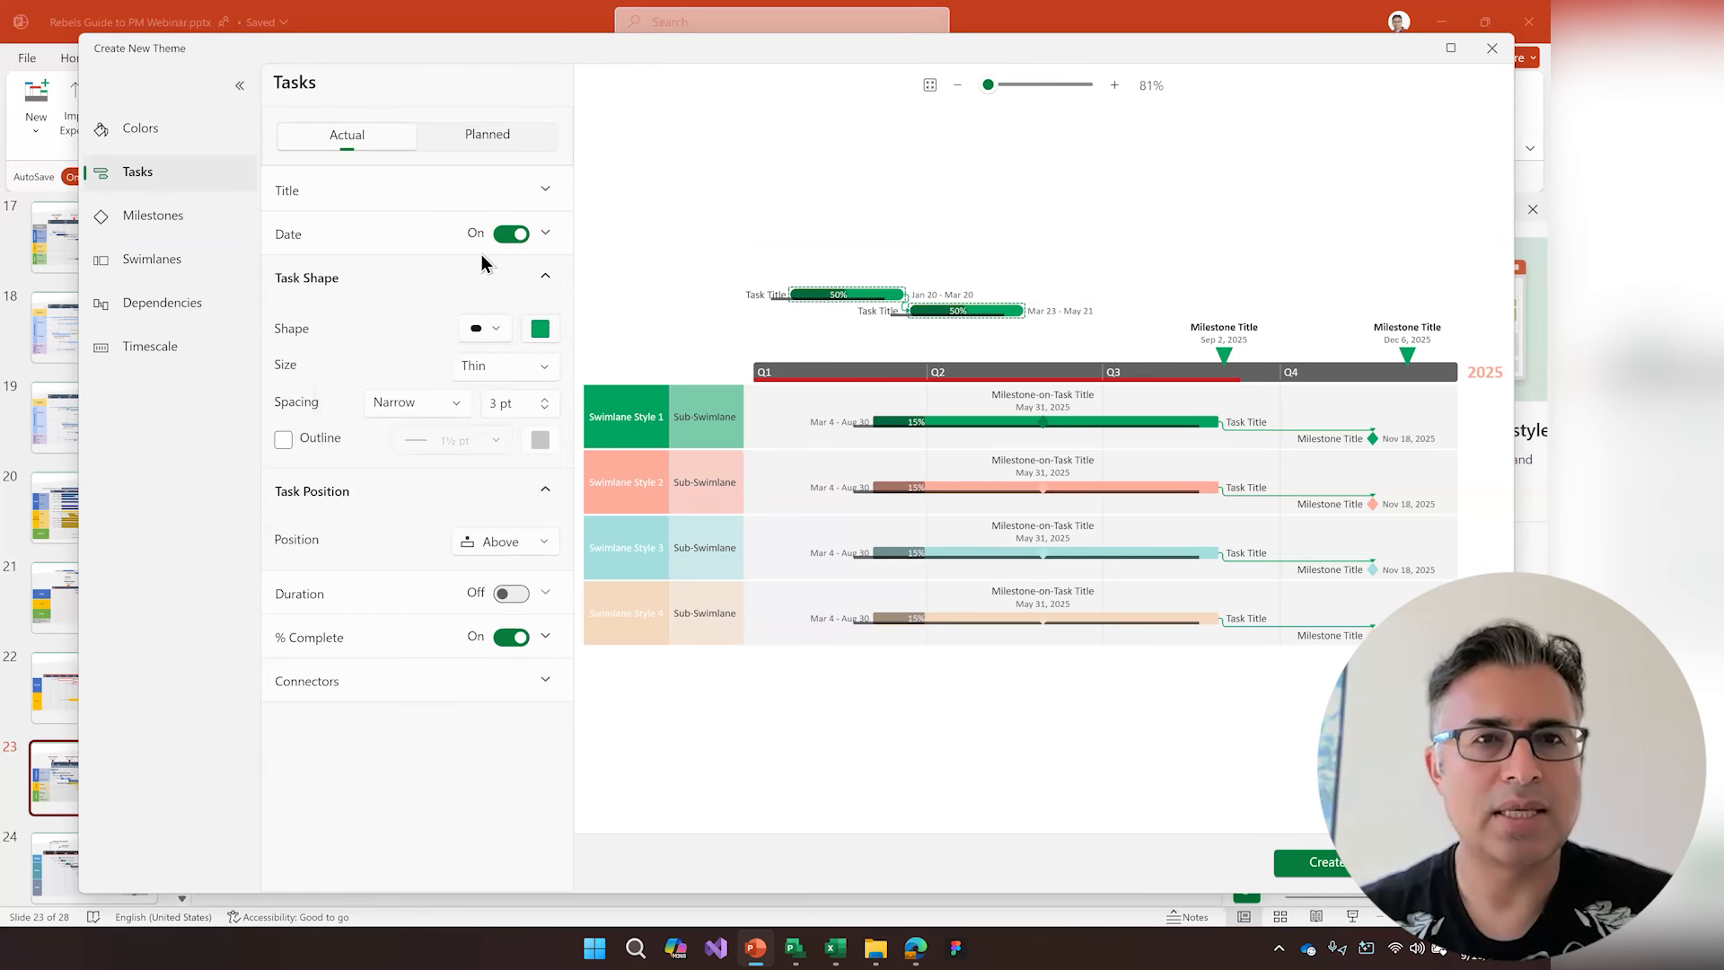
{"action": "left_click", "coordinate": [539, 329]}
{"action": "left_click", "coordinate": [486, 163]}
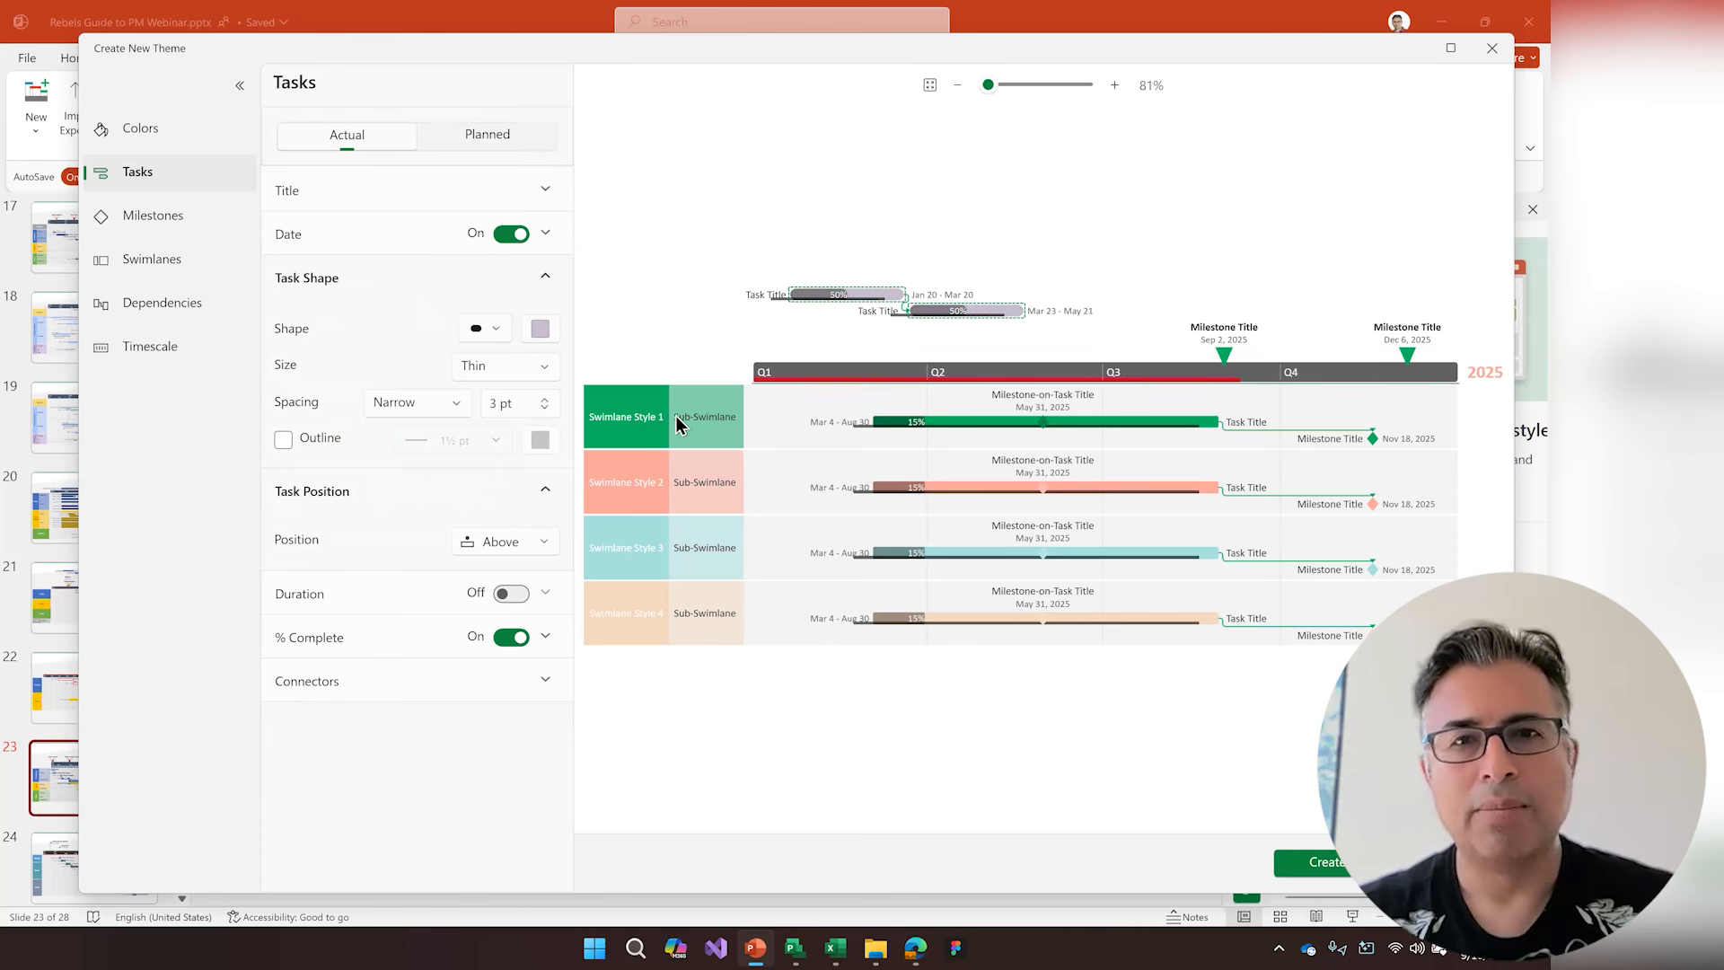
- Make the milestones red stars
{"action": "left_click", "coordinate": [632, 396]}
{"action": "left_click", "coordinate": [1225, 355]}
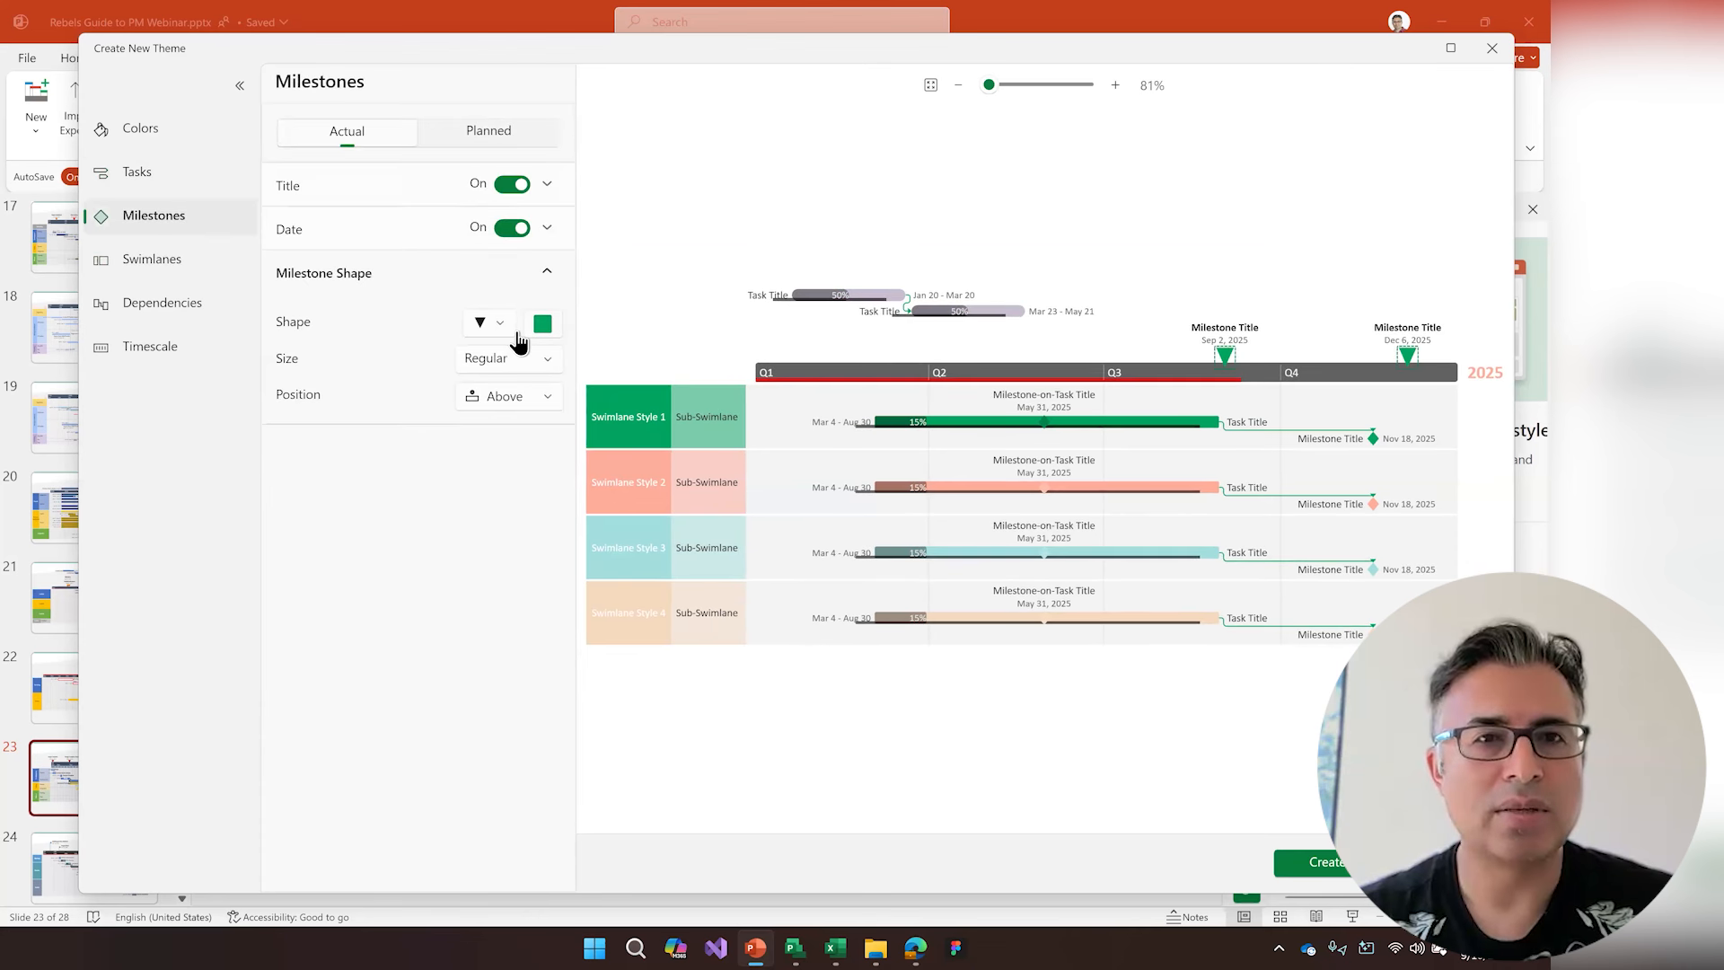
{"action": "left_click", "coordinate": [517, 336]}
{"action": "left_click", "coordinate": [384, 411]}
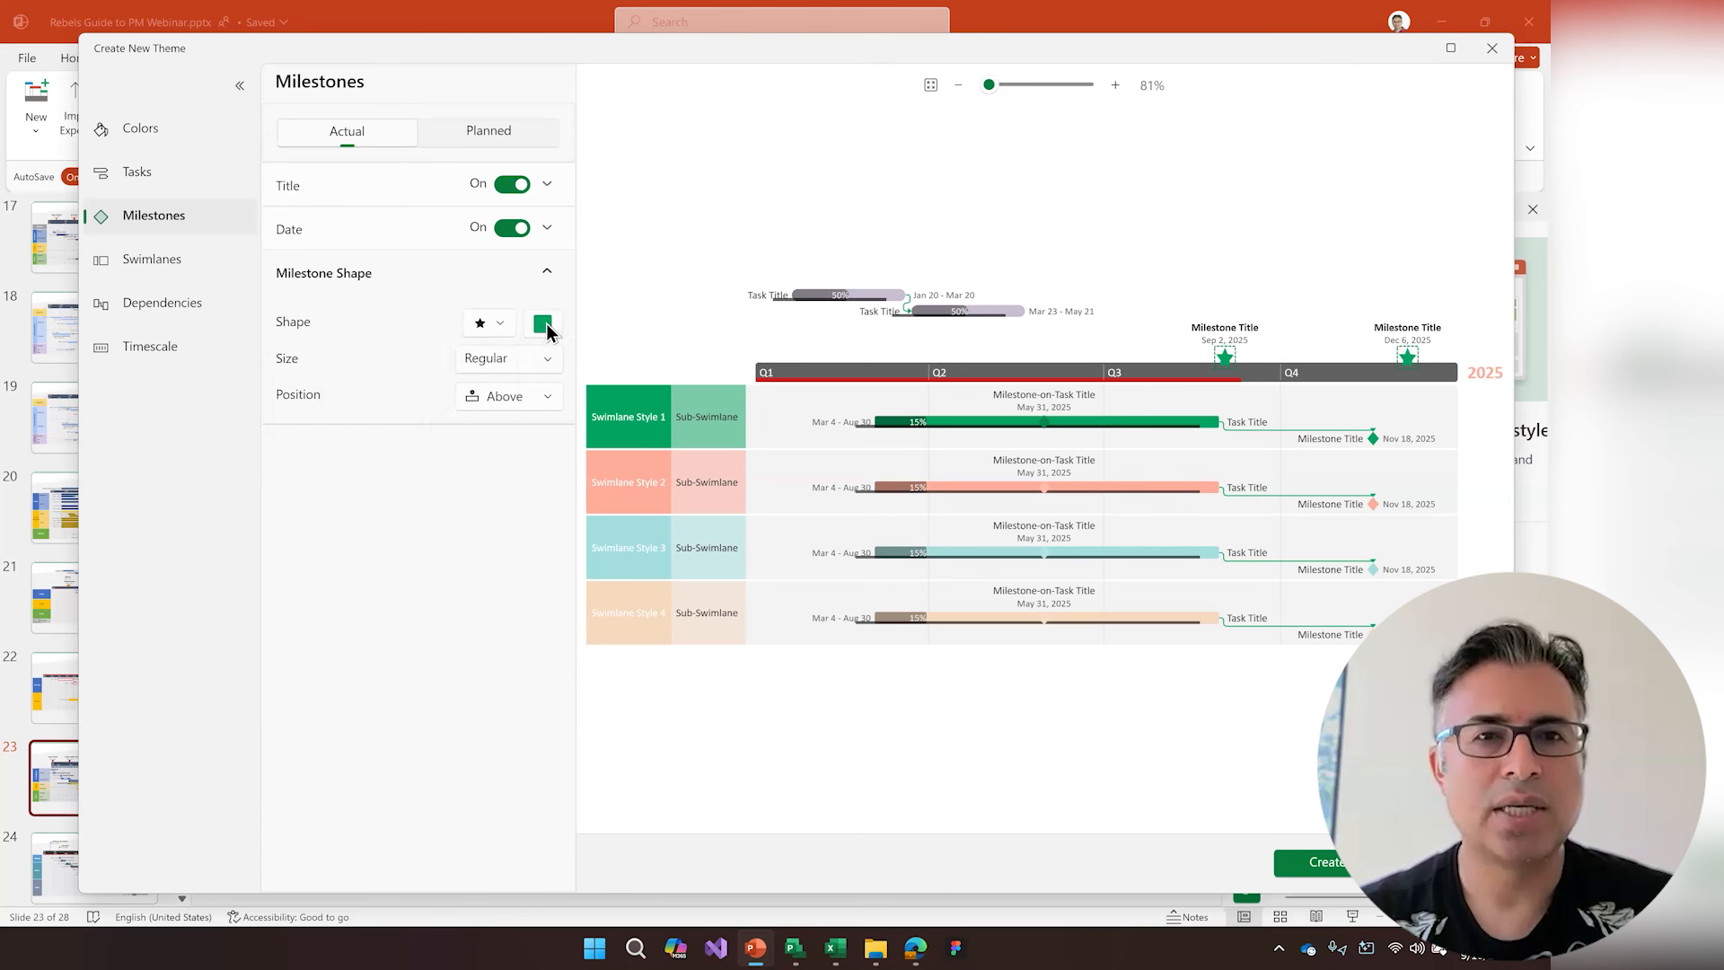
{"action": "left_click", "coordinate": [544, 325]}
{"action": "left_click", "coordinate": [470, 365]}
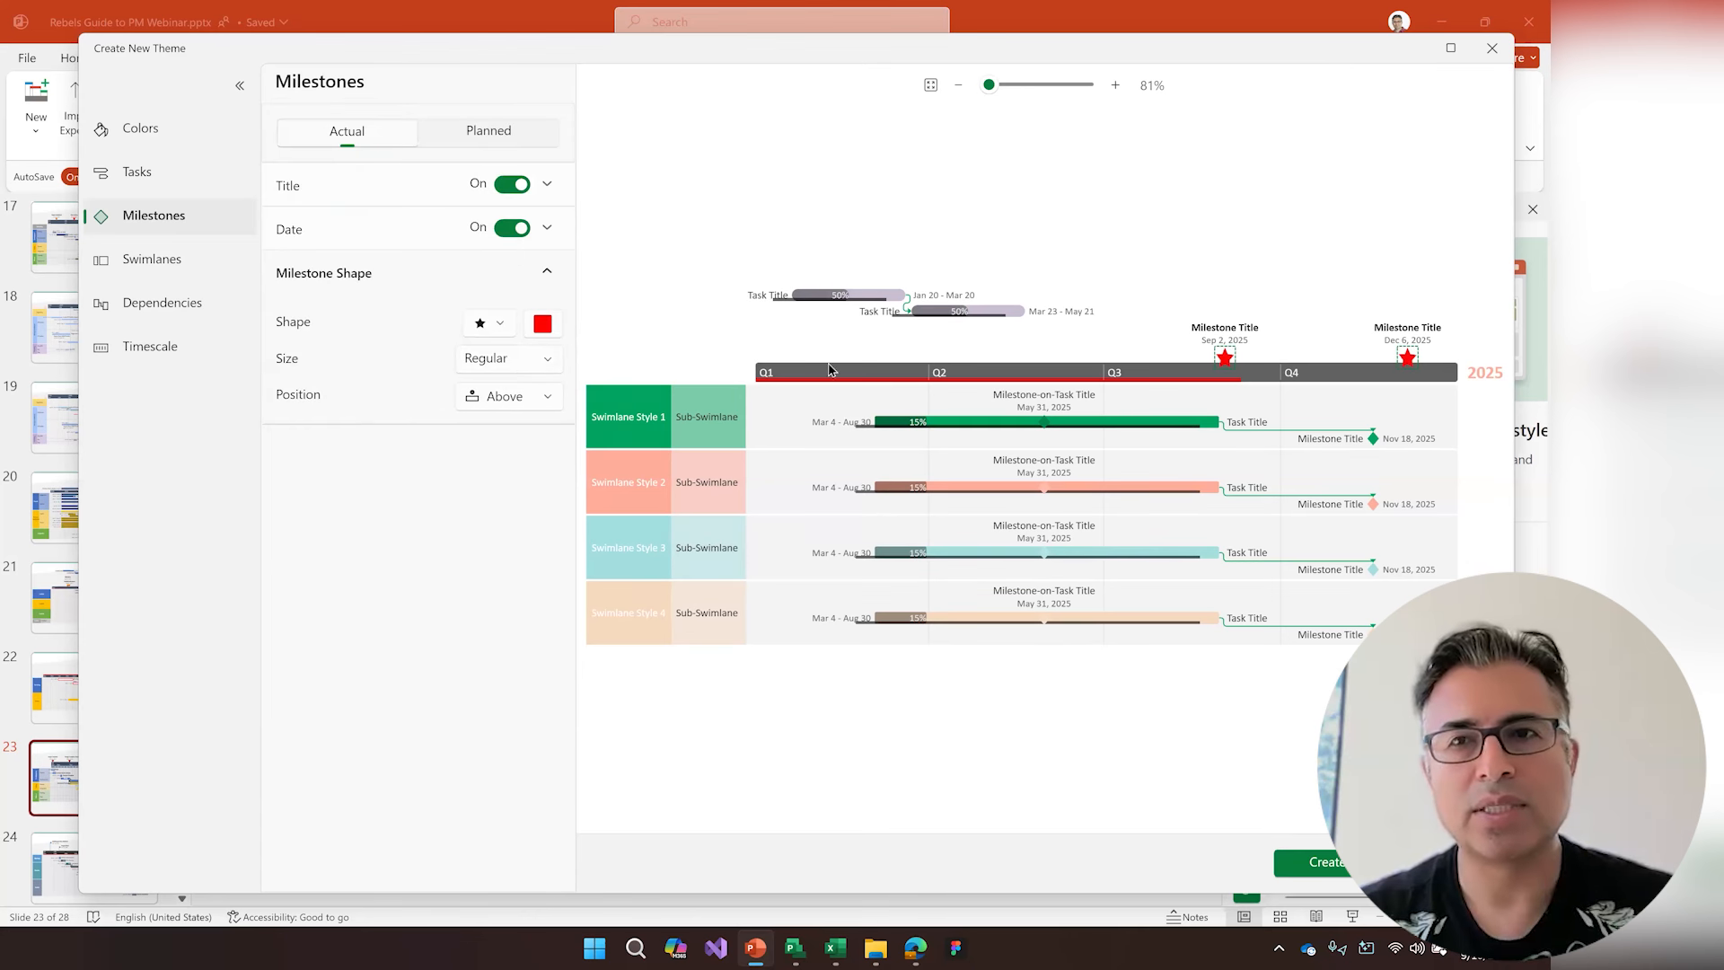
- Check the swimlane and dependency settings, then create the theme
{"action": "left_click", "coordinate": [144, 265]}
{"action": "left_click", "coordinate": [158, 301]}
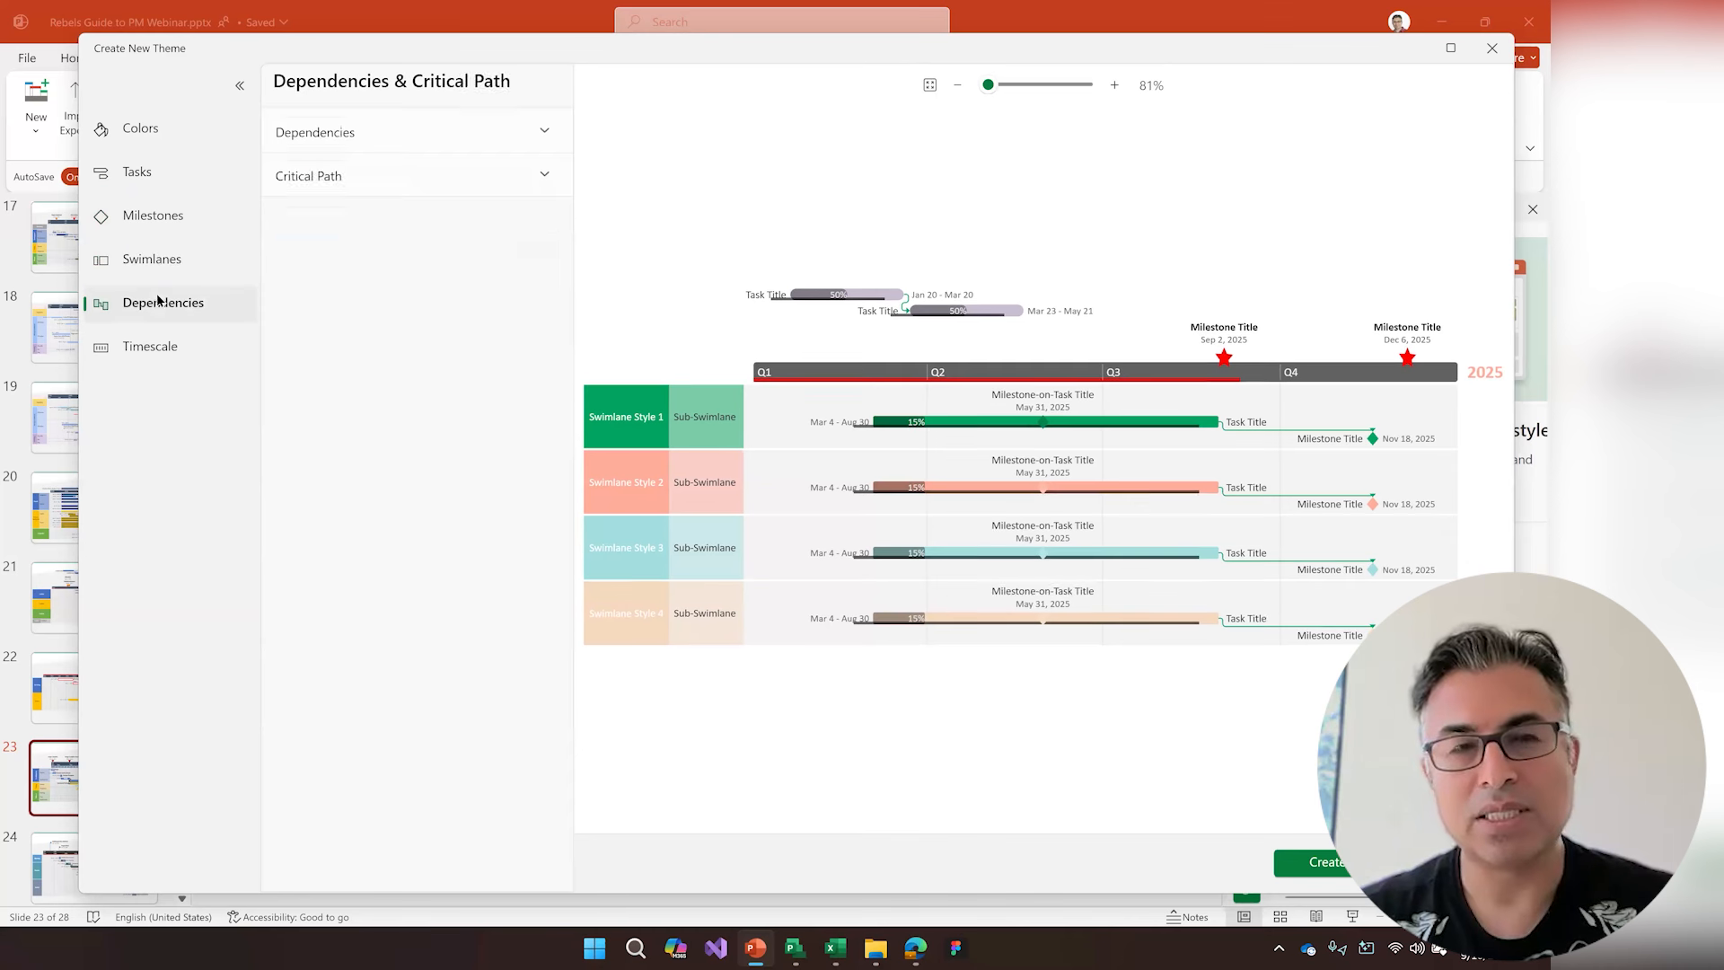
{"action": "left_click", "coordinate": [164, 260]}
{"action": "left_click", "coordinate": [1313, 864]}
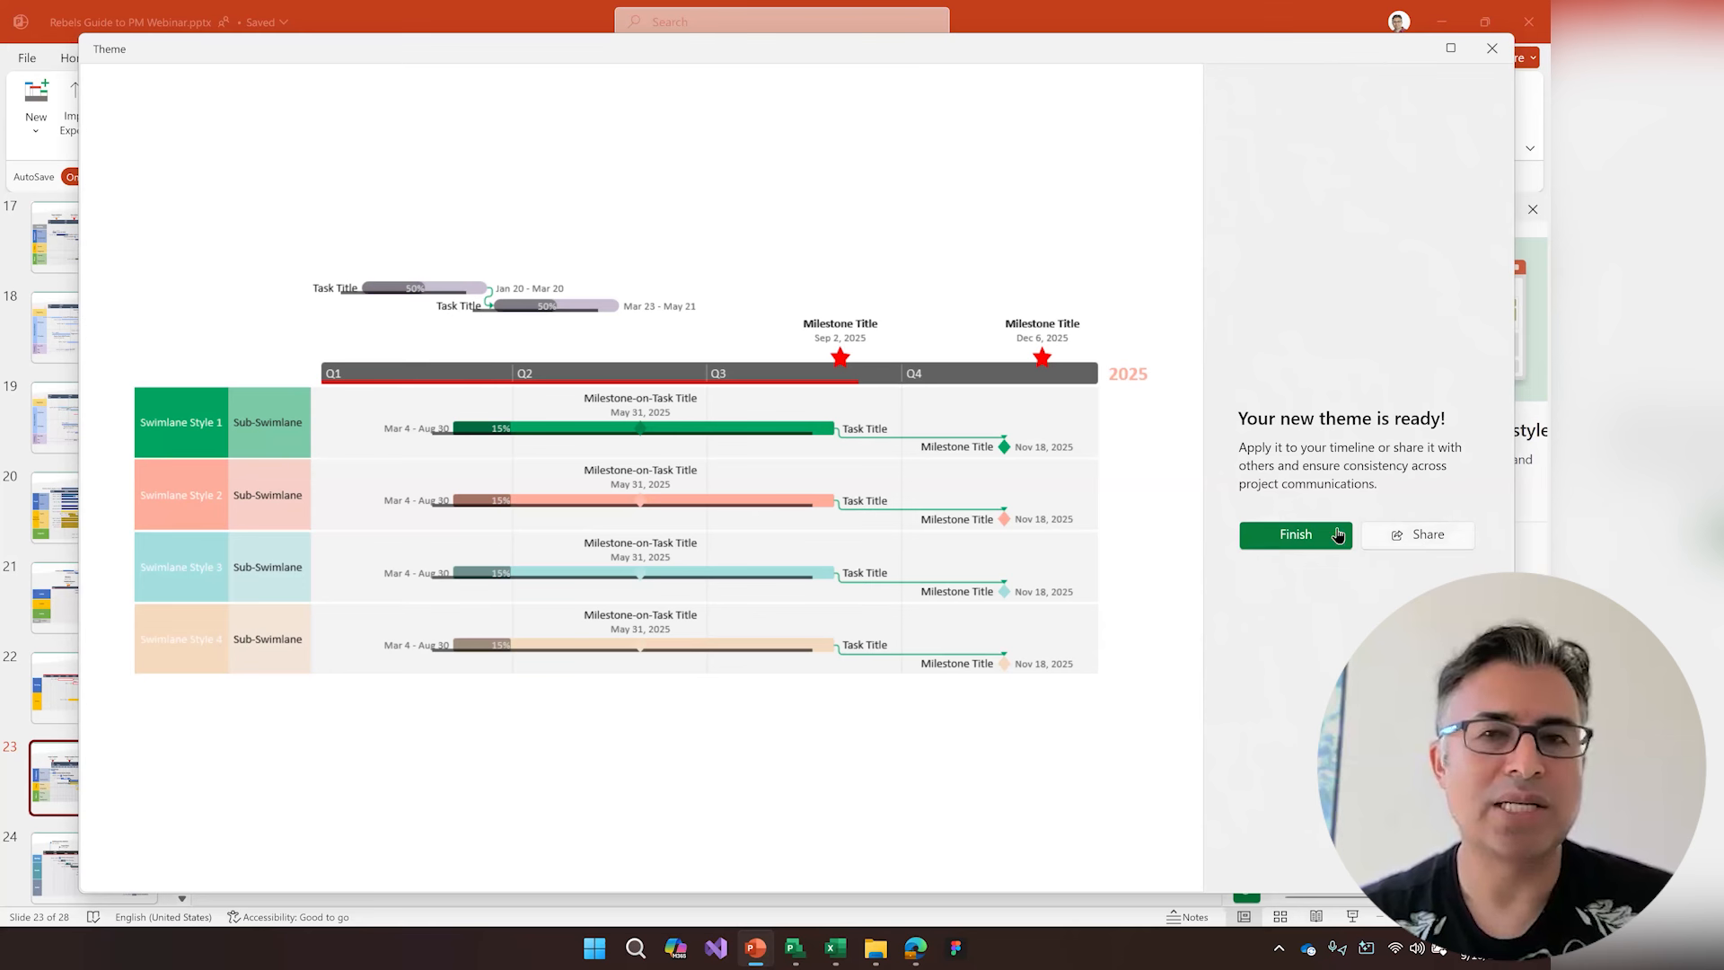
- Apply the finished theme and review the slide's red star milestones and green/salmon lanes
{"action": "left_click", "coordinate": [1298, 535]}
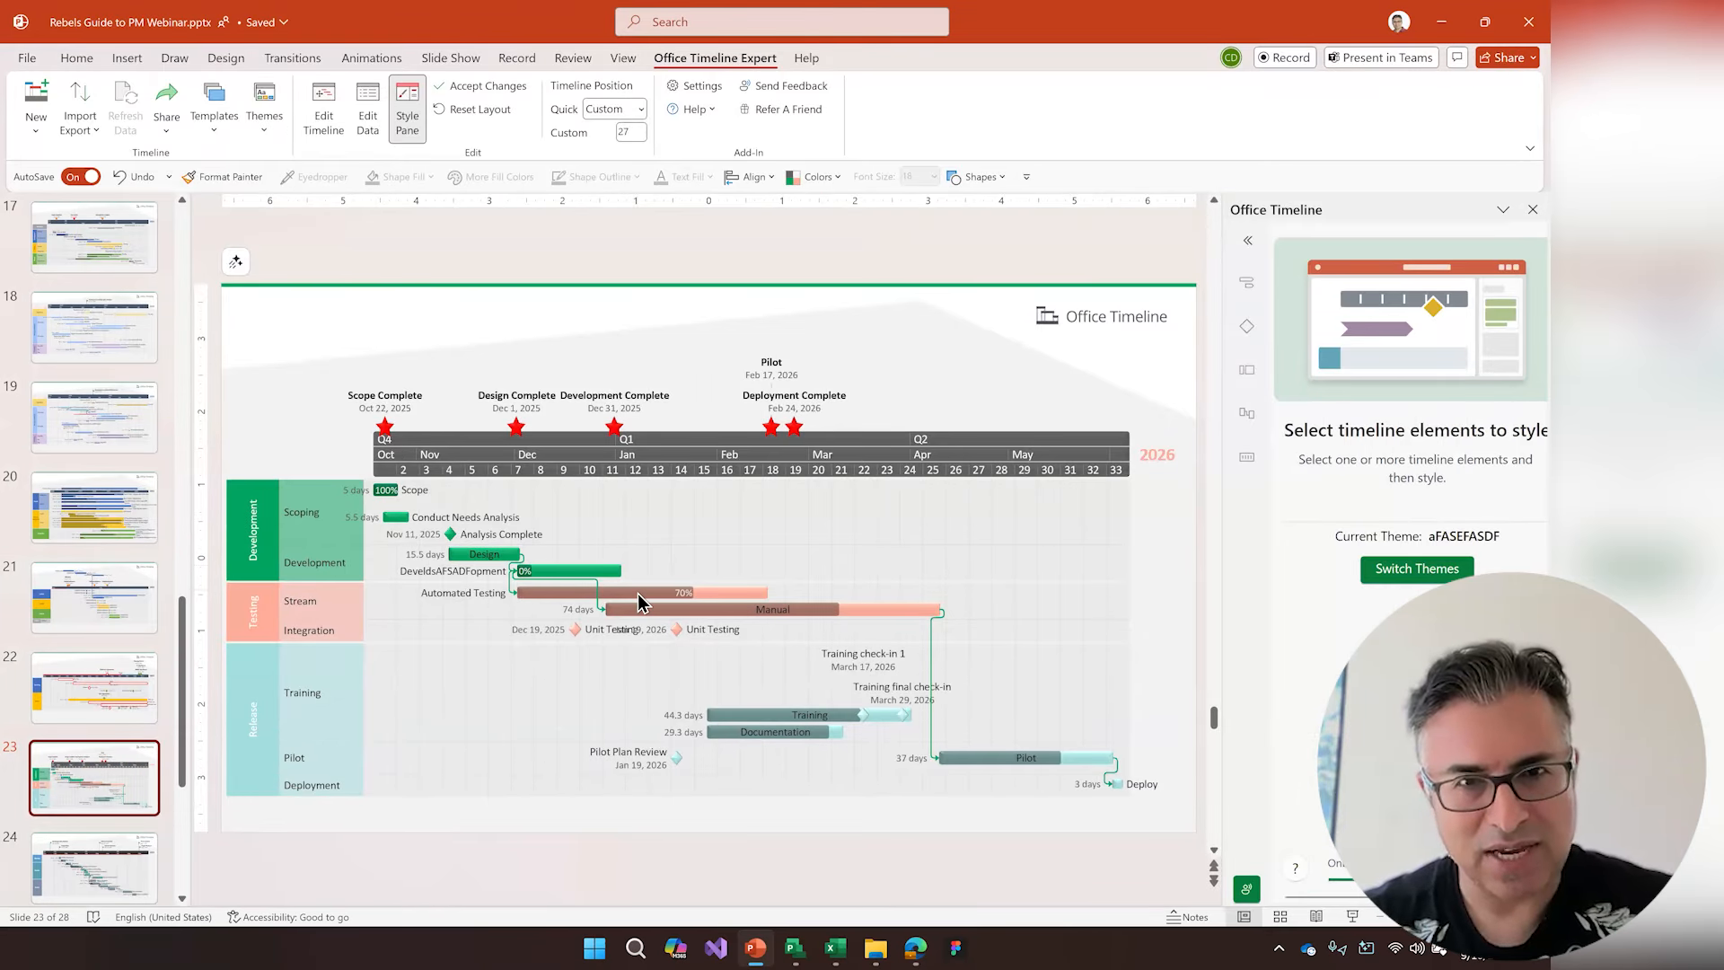
{"action": "scroll", "coordinate": [757, 633], "scroll_direction": "up", "scroll_amount": 3}
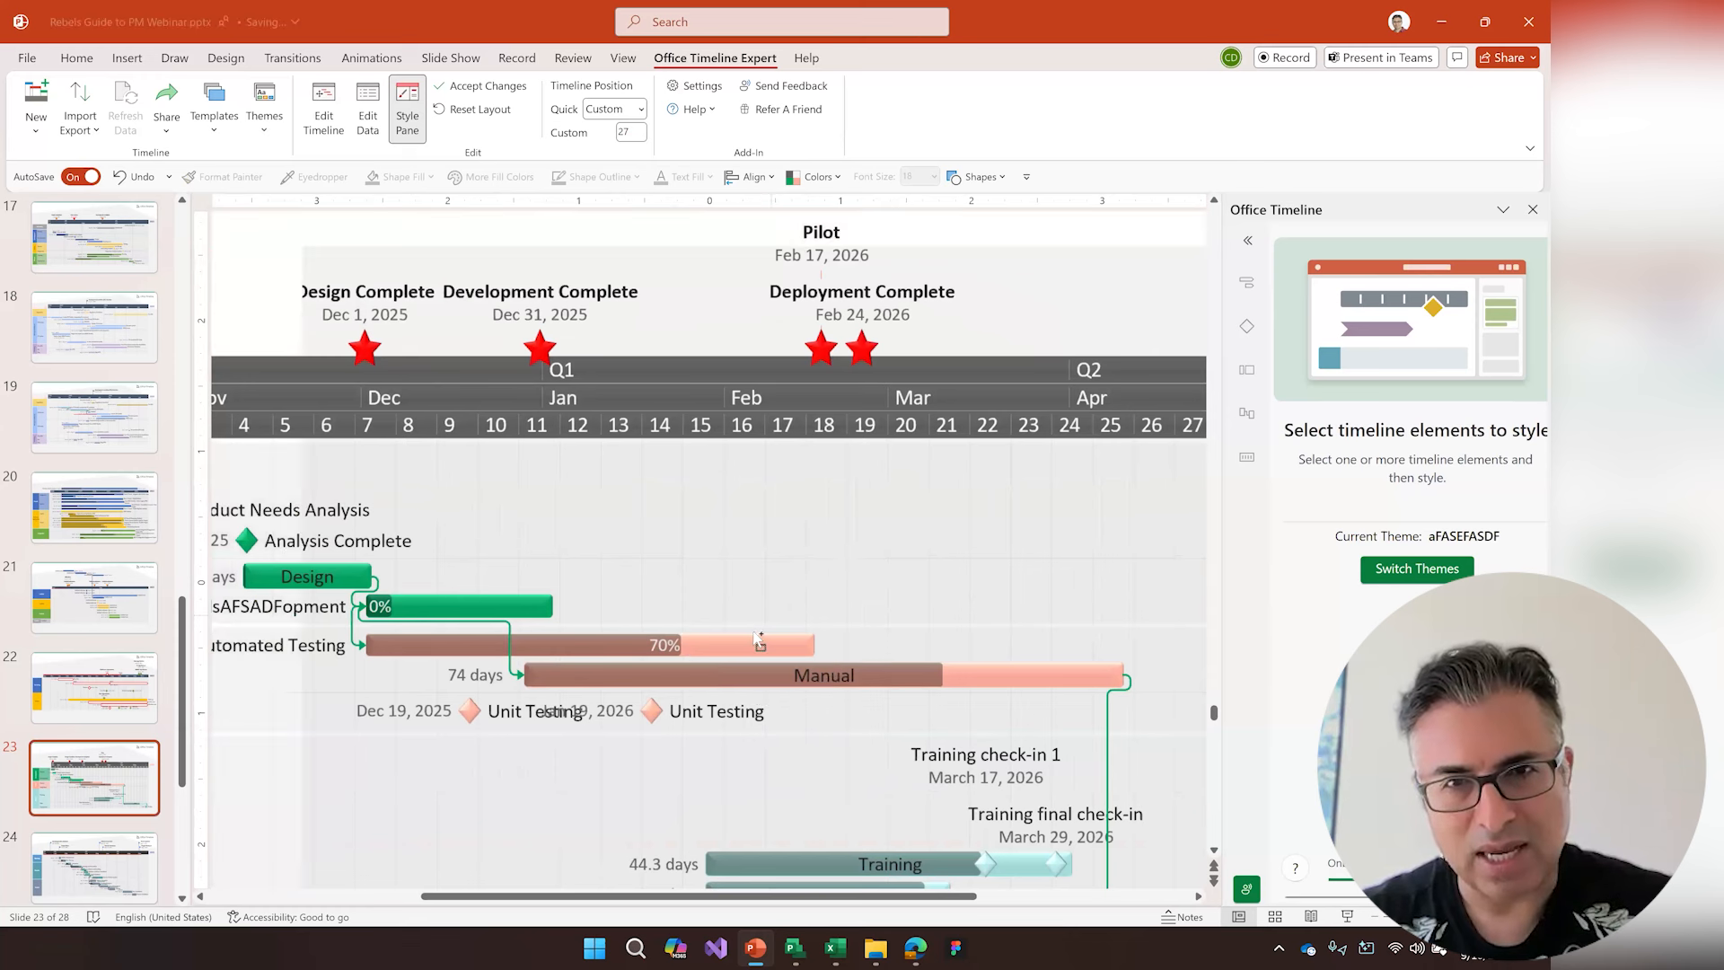
{"action": "scroll", "coordinate": [757, 632], "scroll_direction": "down", "scroll_amount": 3}
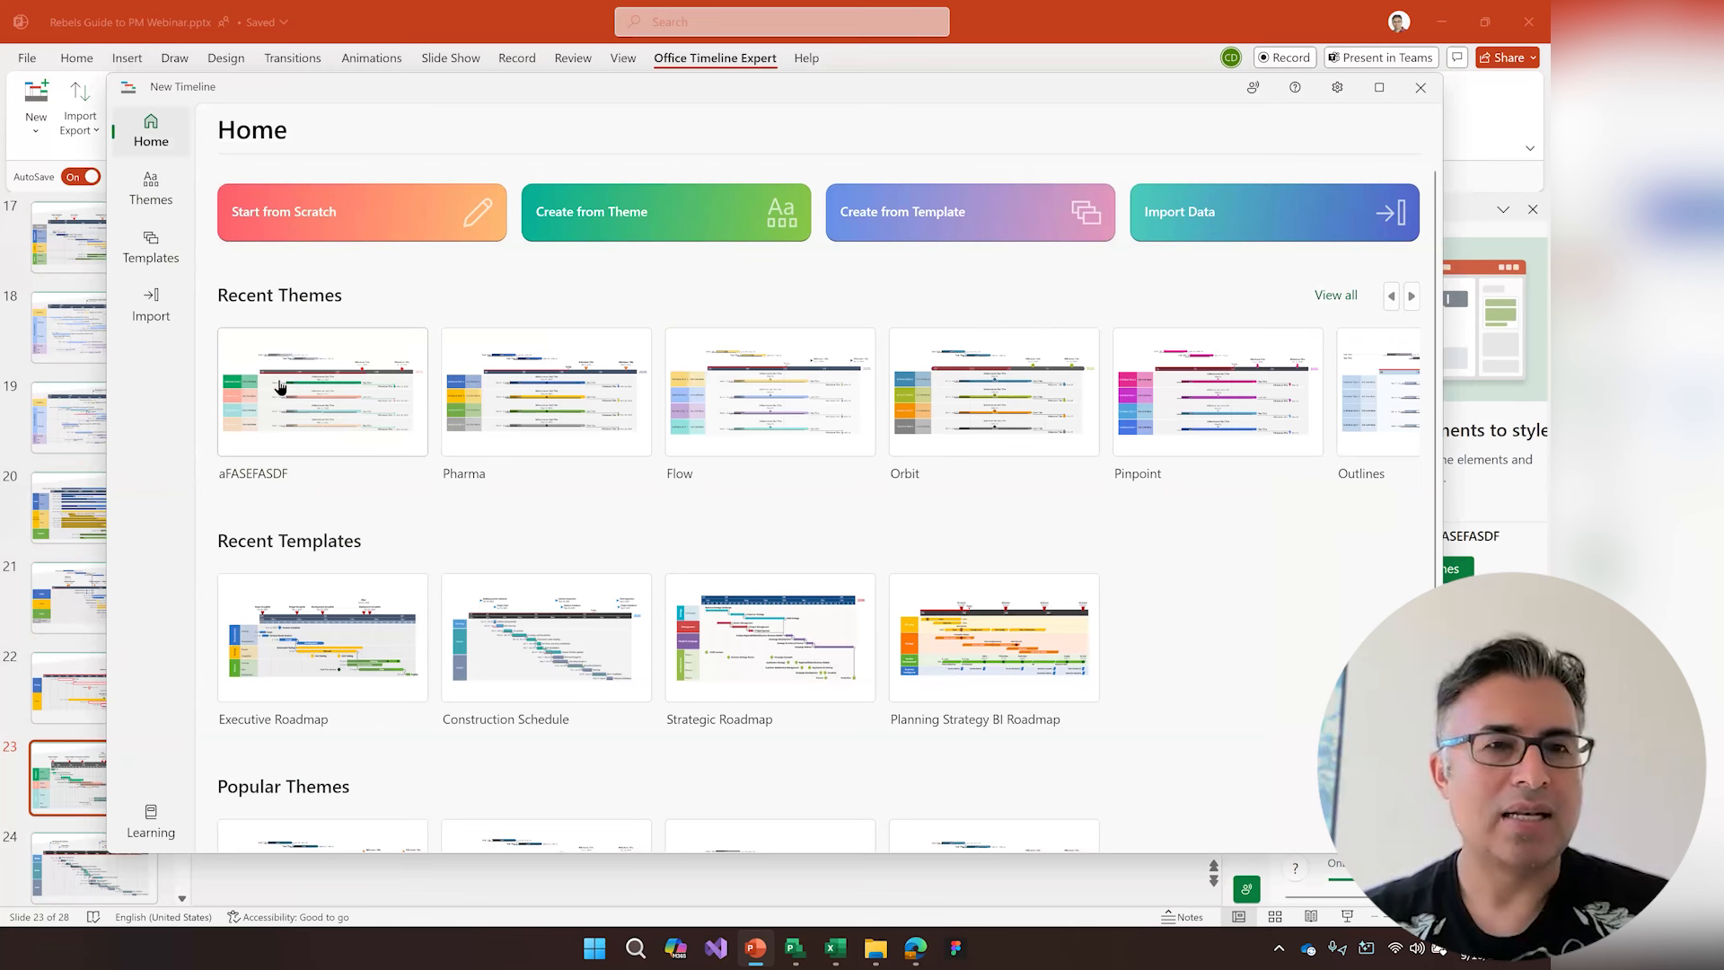
- Preview the saved aFASEFASDF theme from My Themes and list the Import Data sources
{"action": "left_click", "coordinate": [151, 238]}
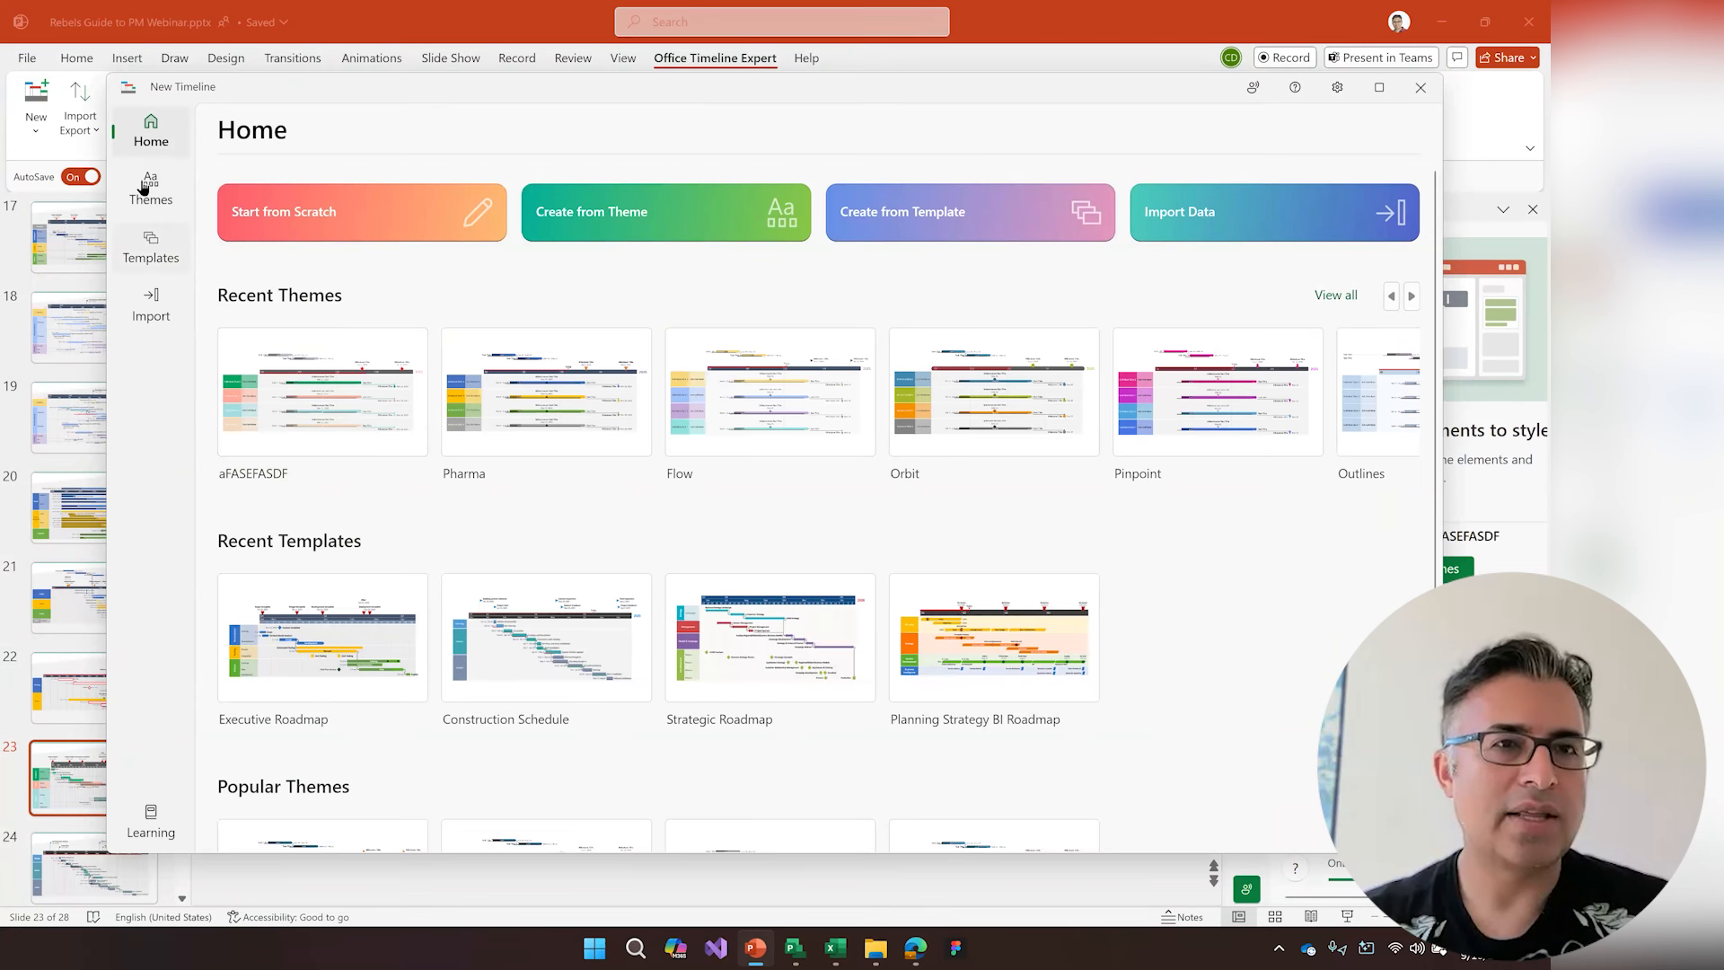
{"action": "left_click", "coordinate": [150, 188]}
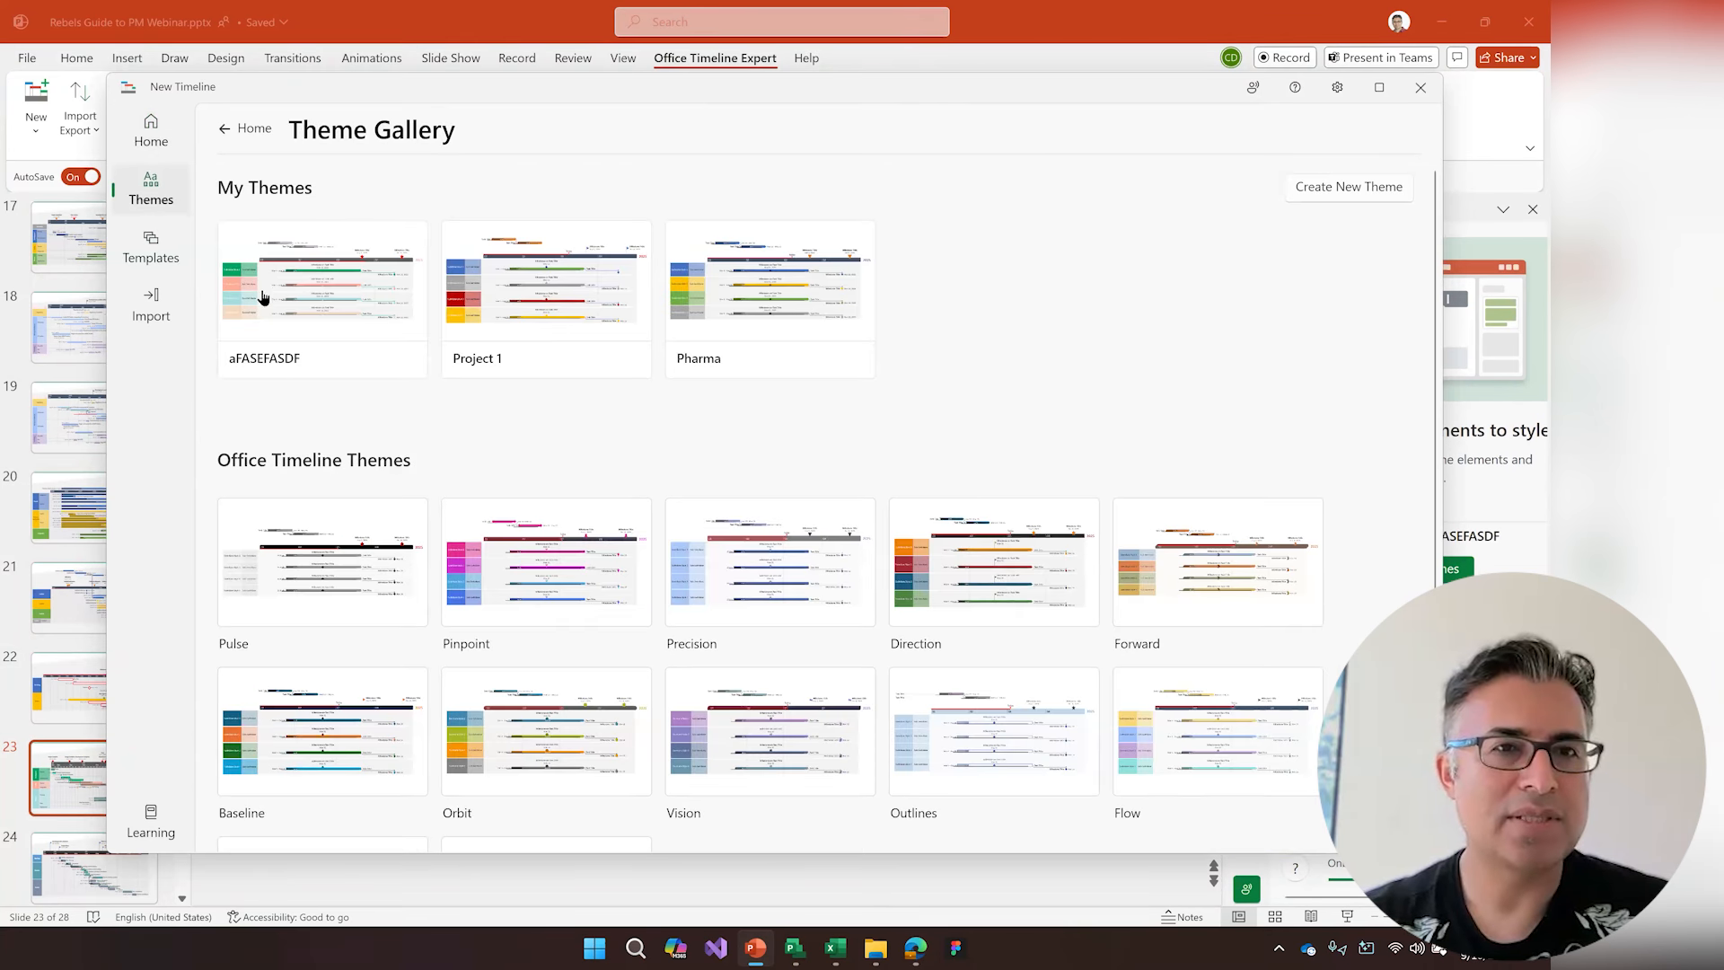
{"action": "left_click", "coordinate": [357, 314]}
{"action": "left_click", "coordinate": [311, 826]}
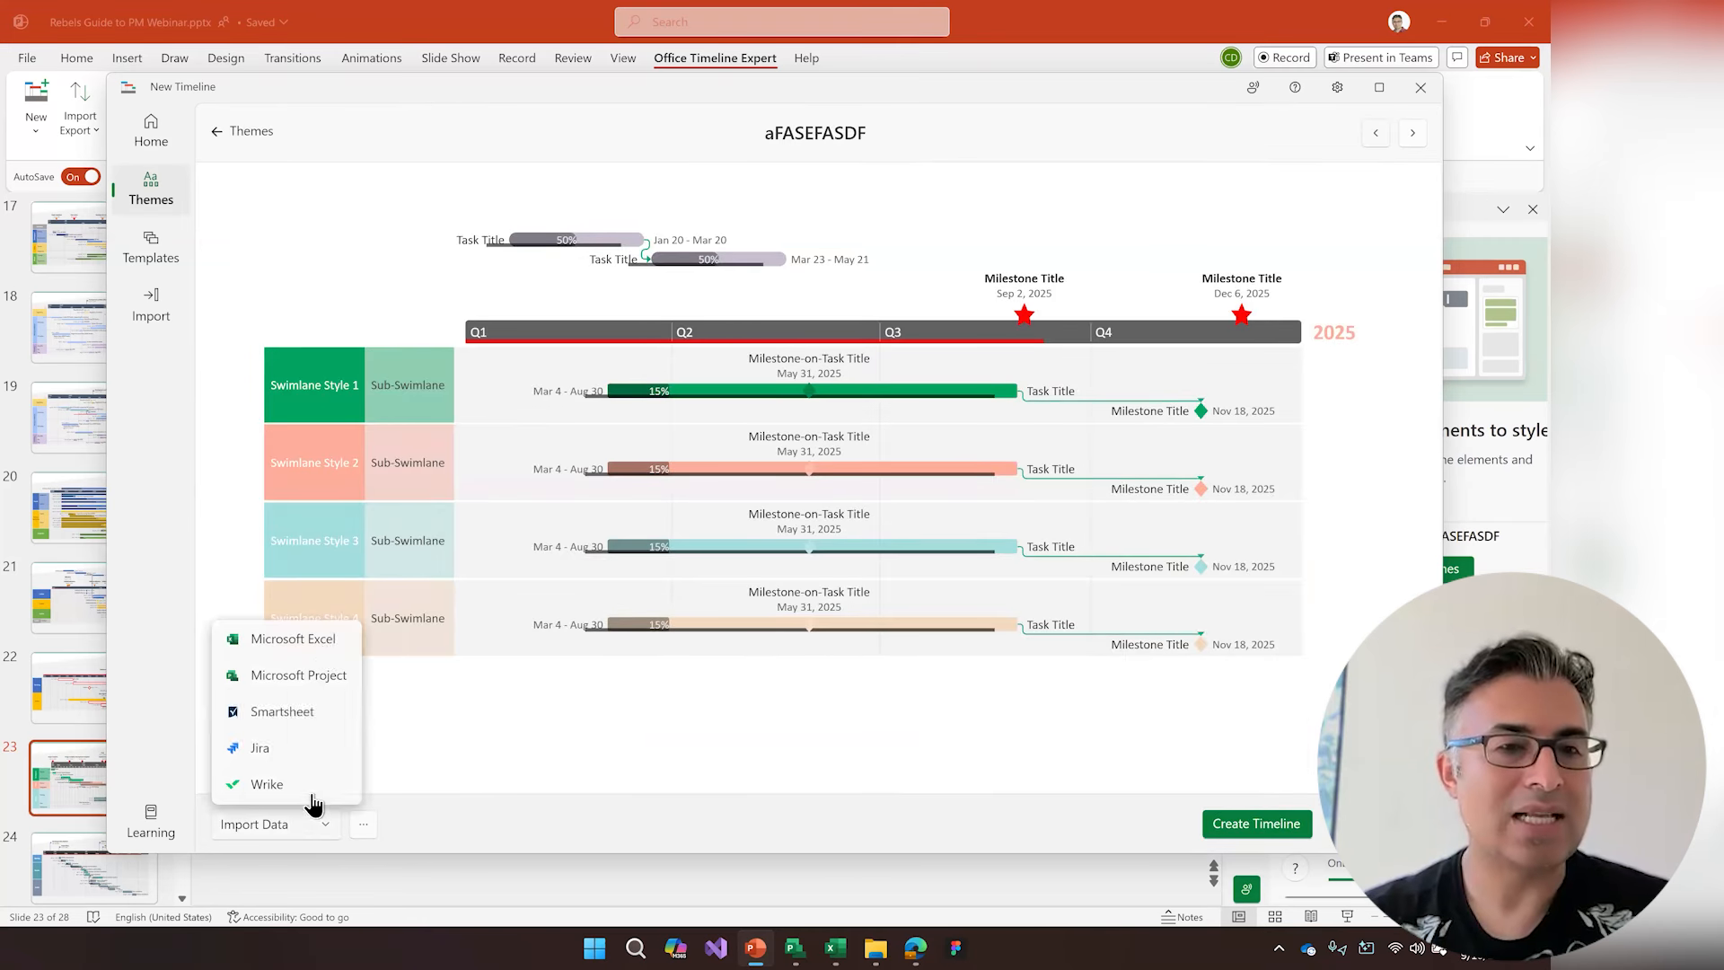
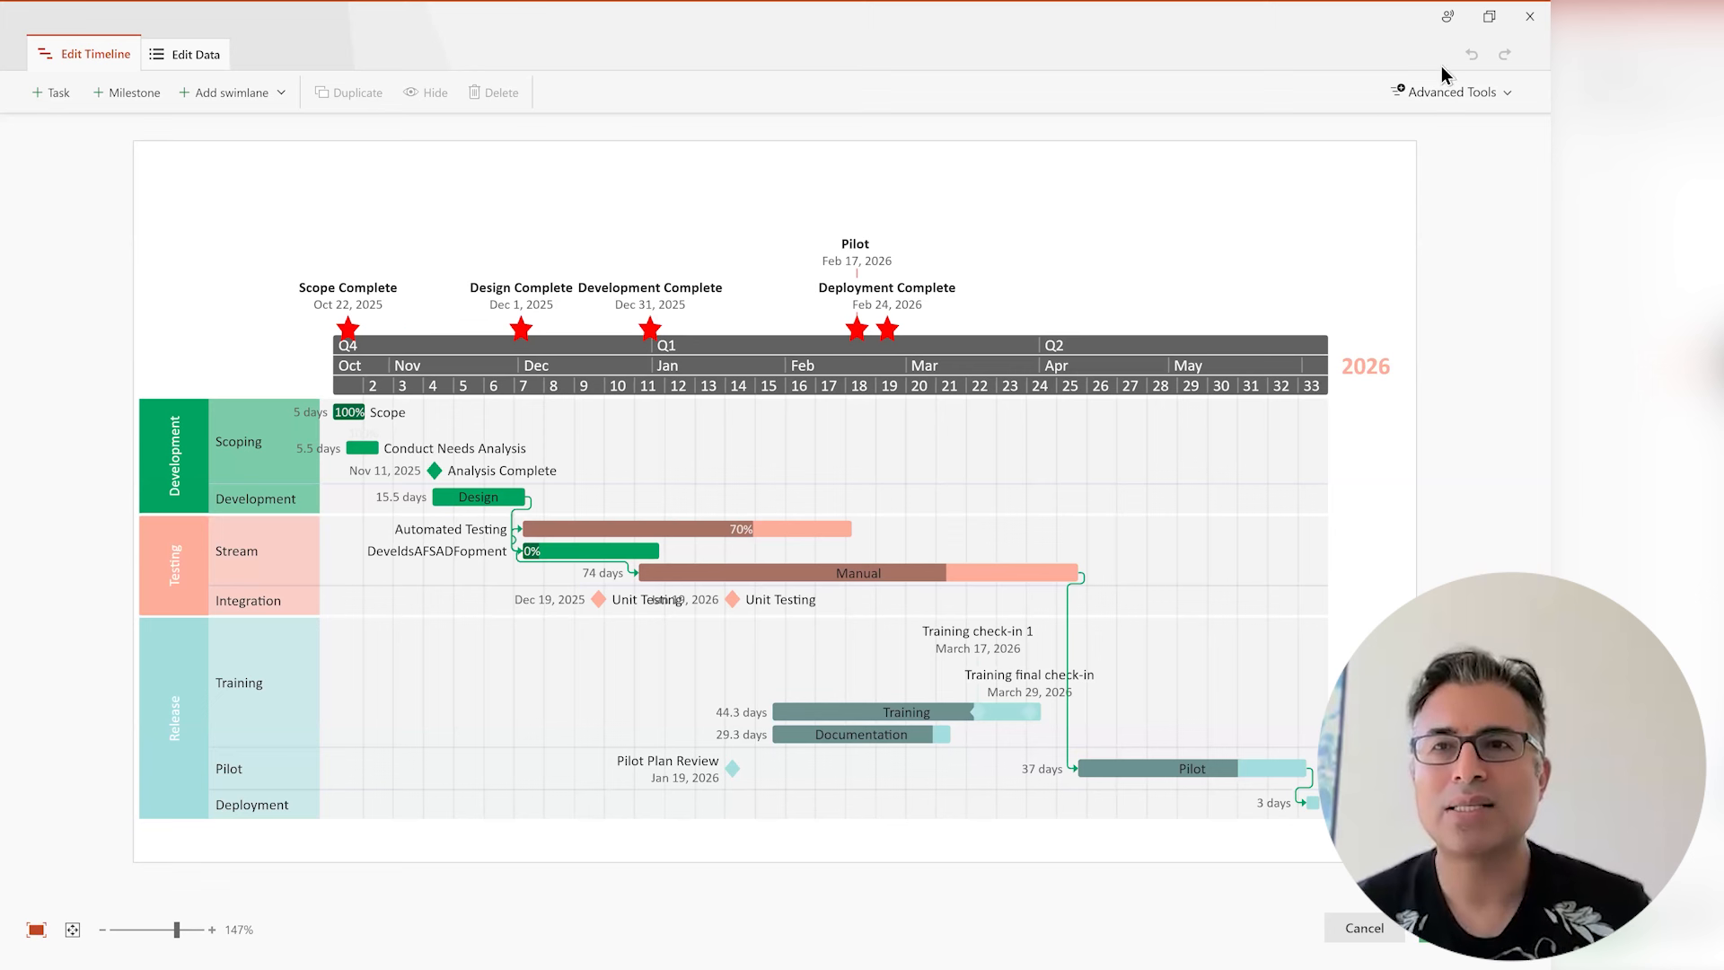
- Open the Send Feedback form, start a suggestion, then close the form without sending
{"action": "left_click", "coordinate": [1450, 22]}
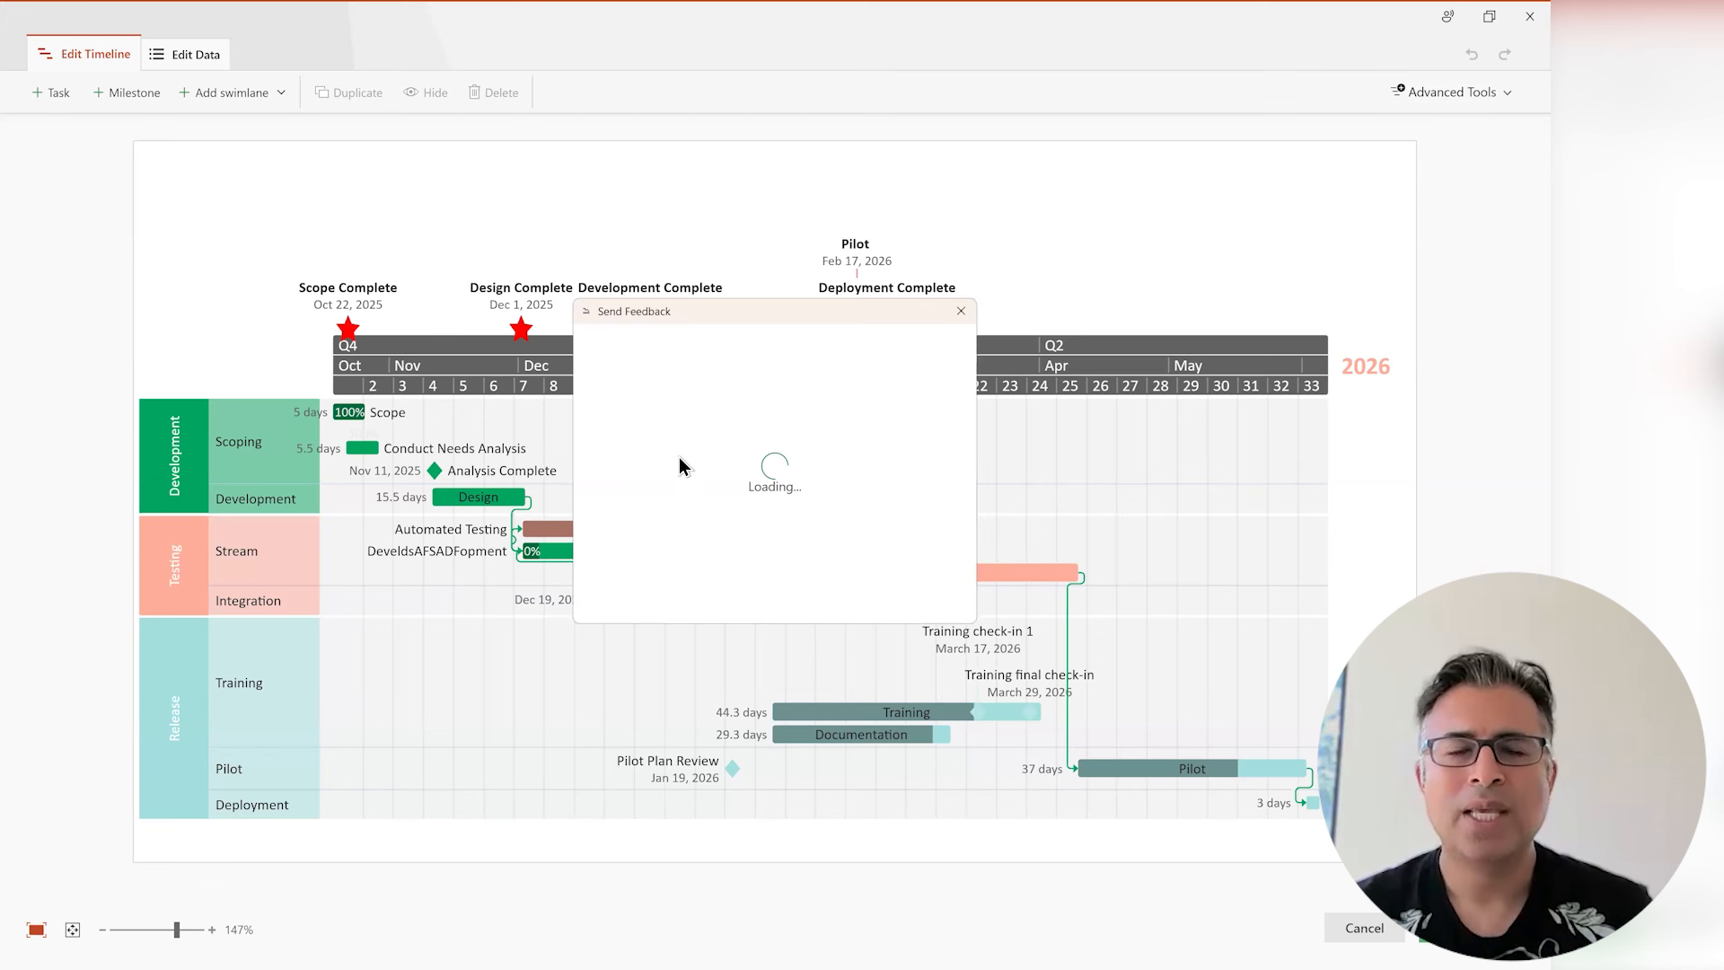
{"action": "left_click", "coordinate": [738, 558]}
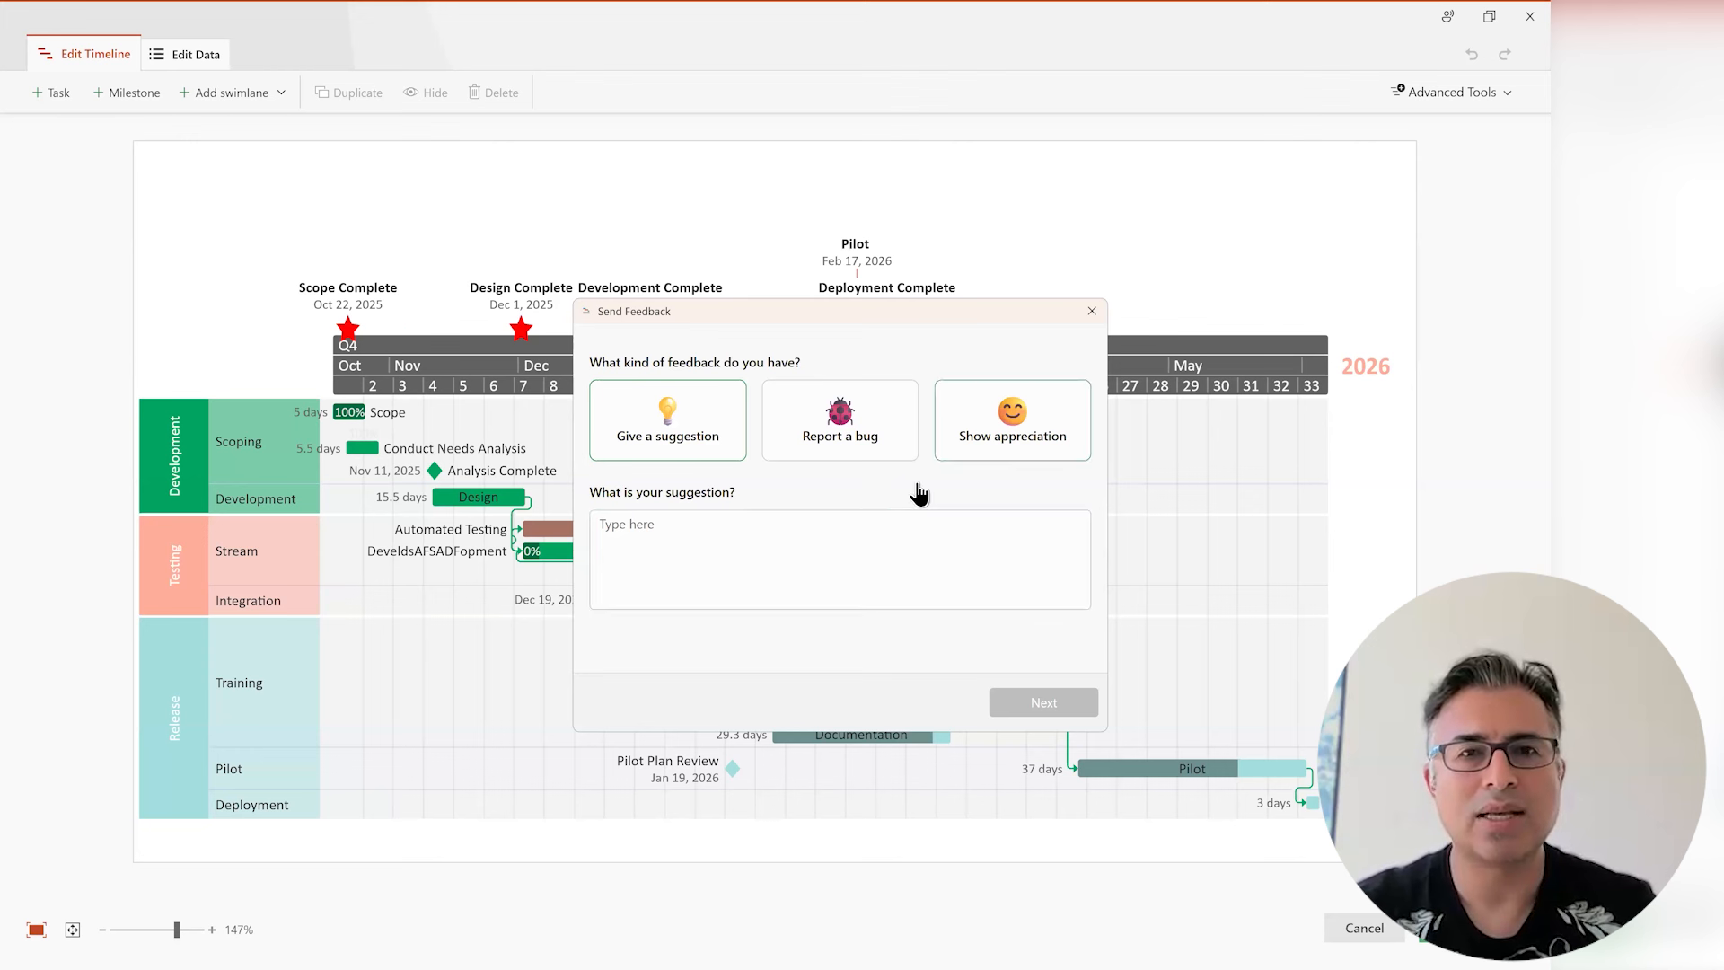
{"action": "left_click", "coordinate": [1092, 311]}
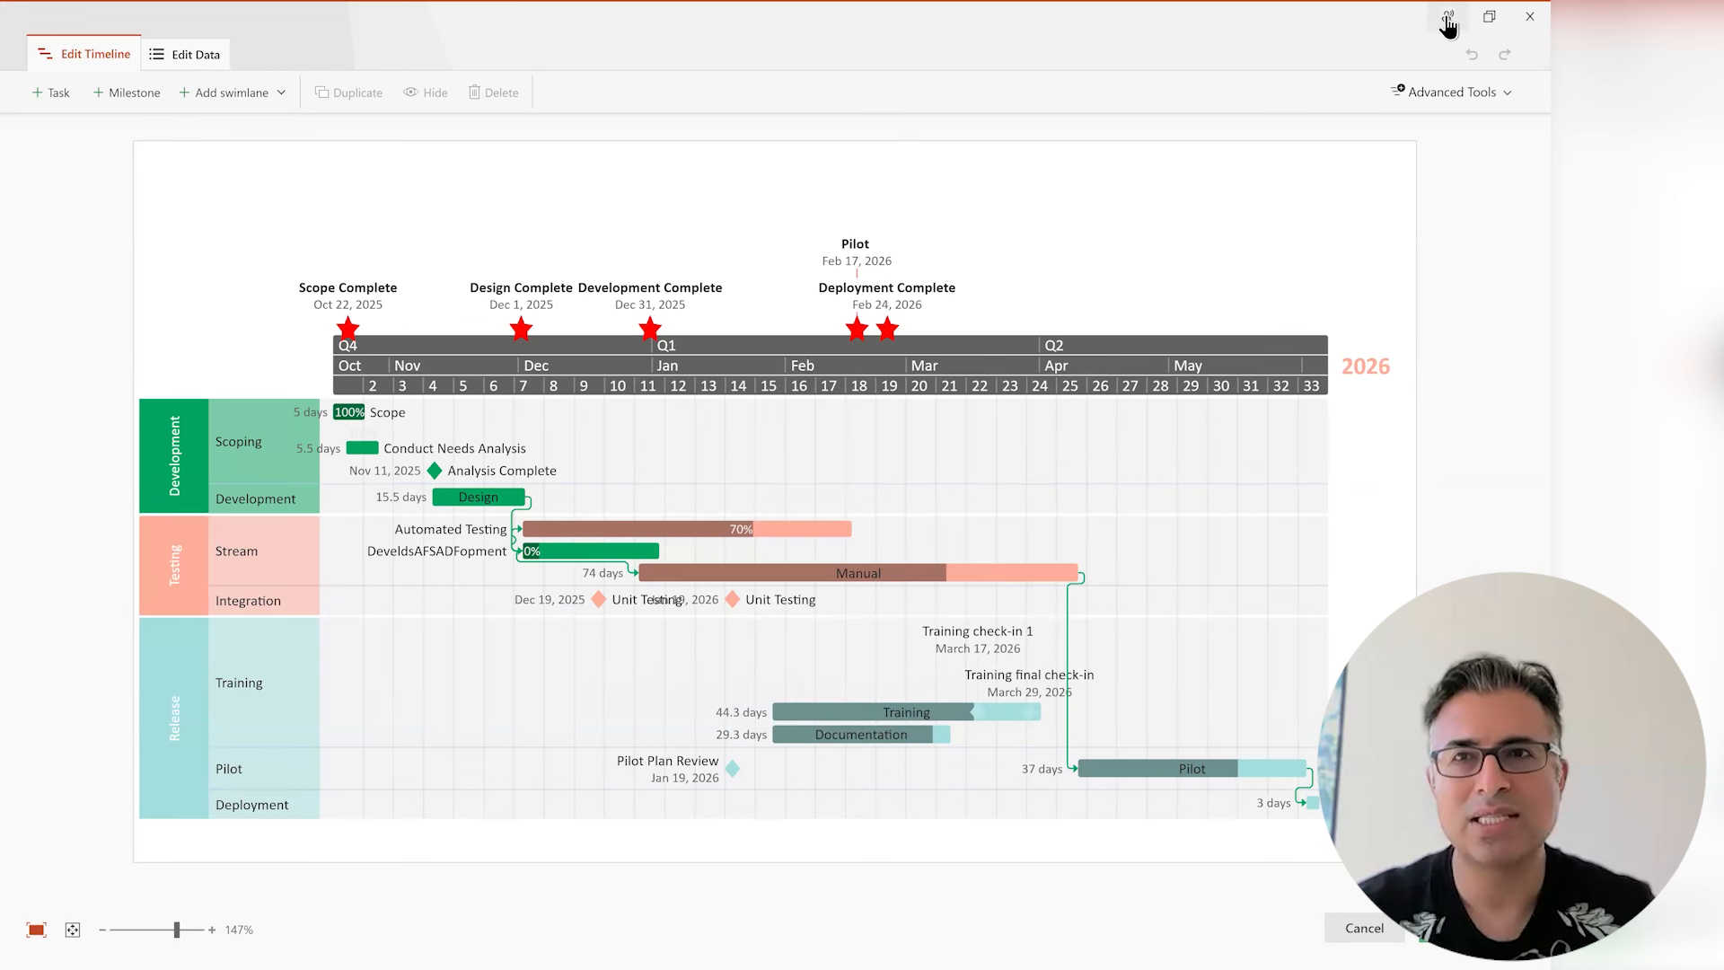
- Close the timeline editor, choosing Don't Save to discard the changes
{"action": "left_click", "coordinate": [1529, 16]}
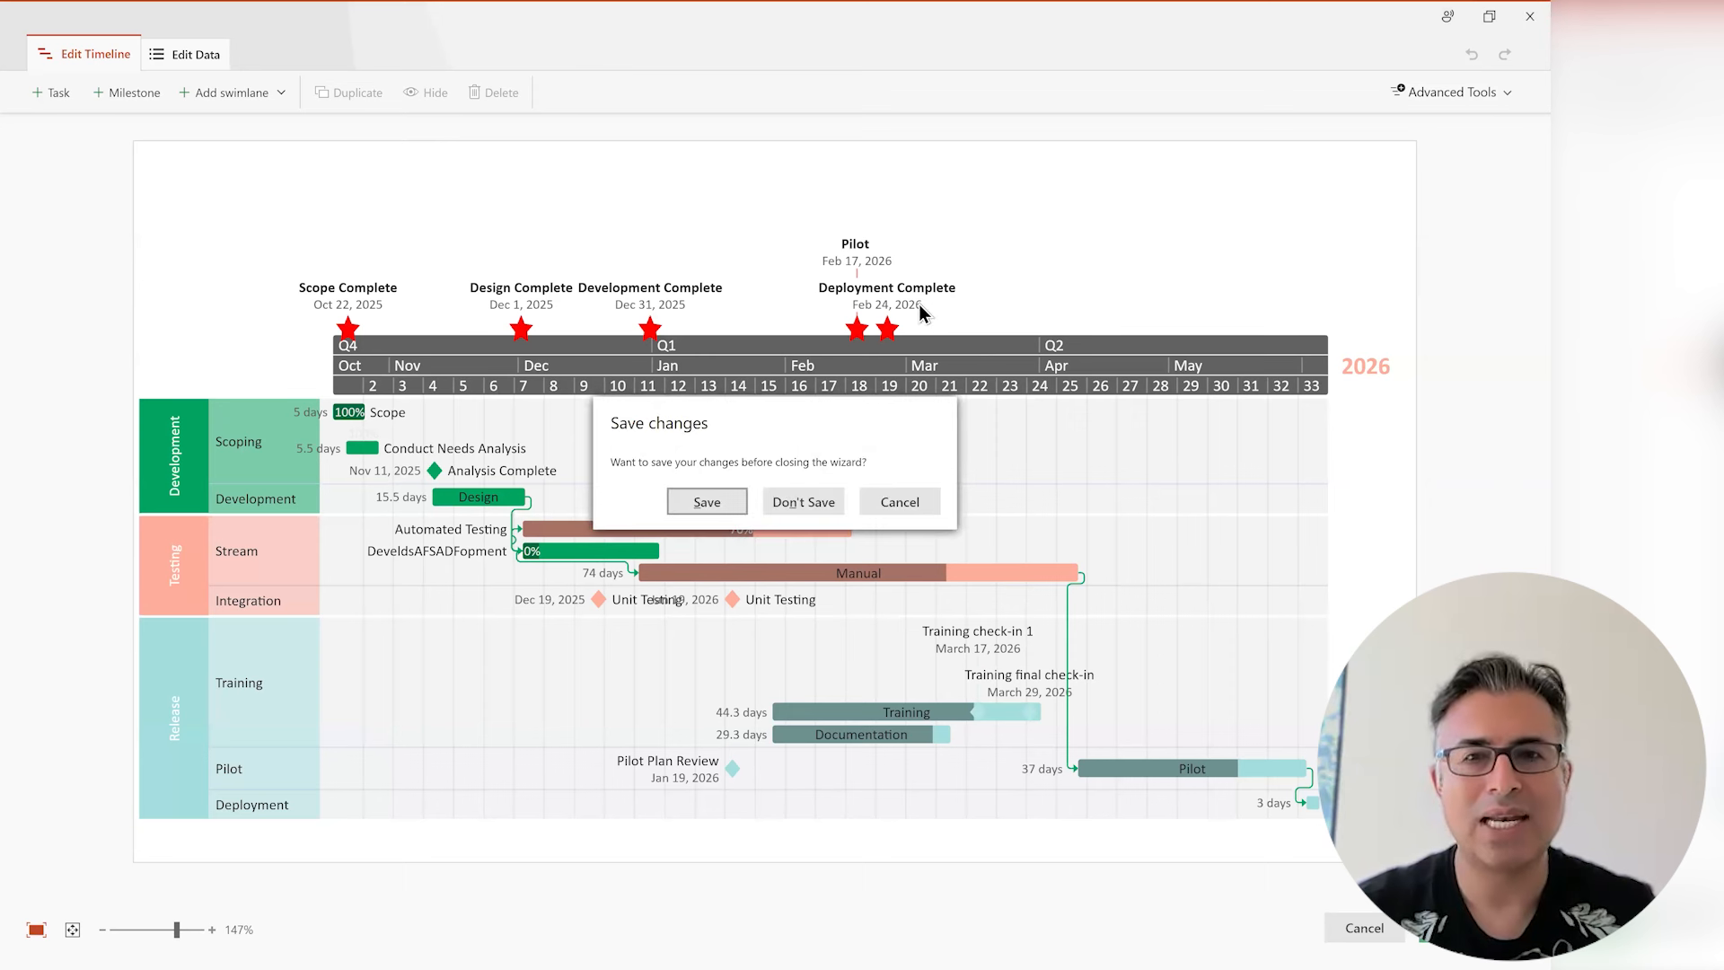
{"action": "left_click", "coordinate": [808, 501]}
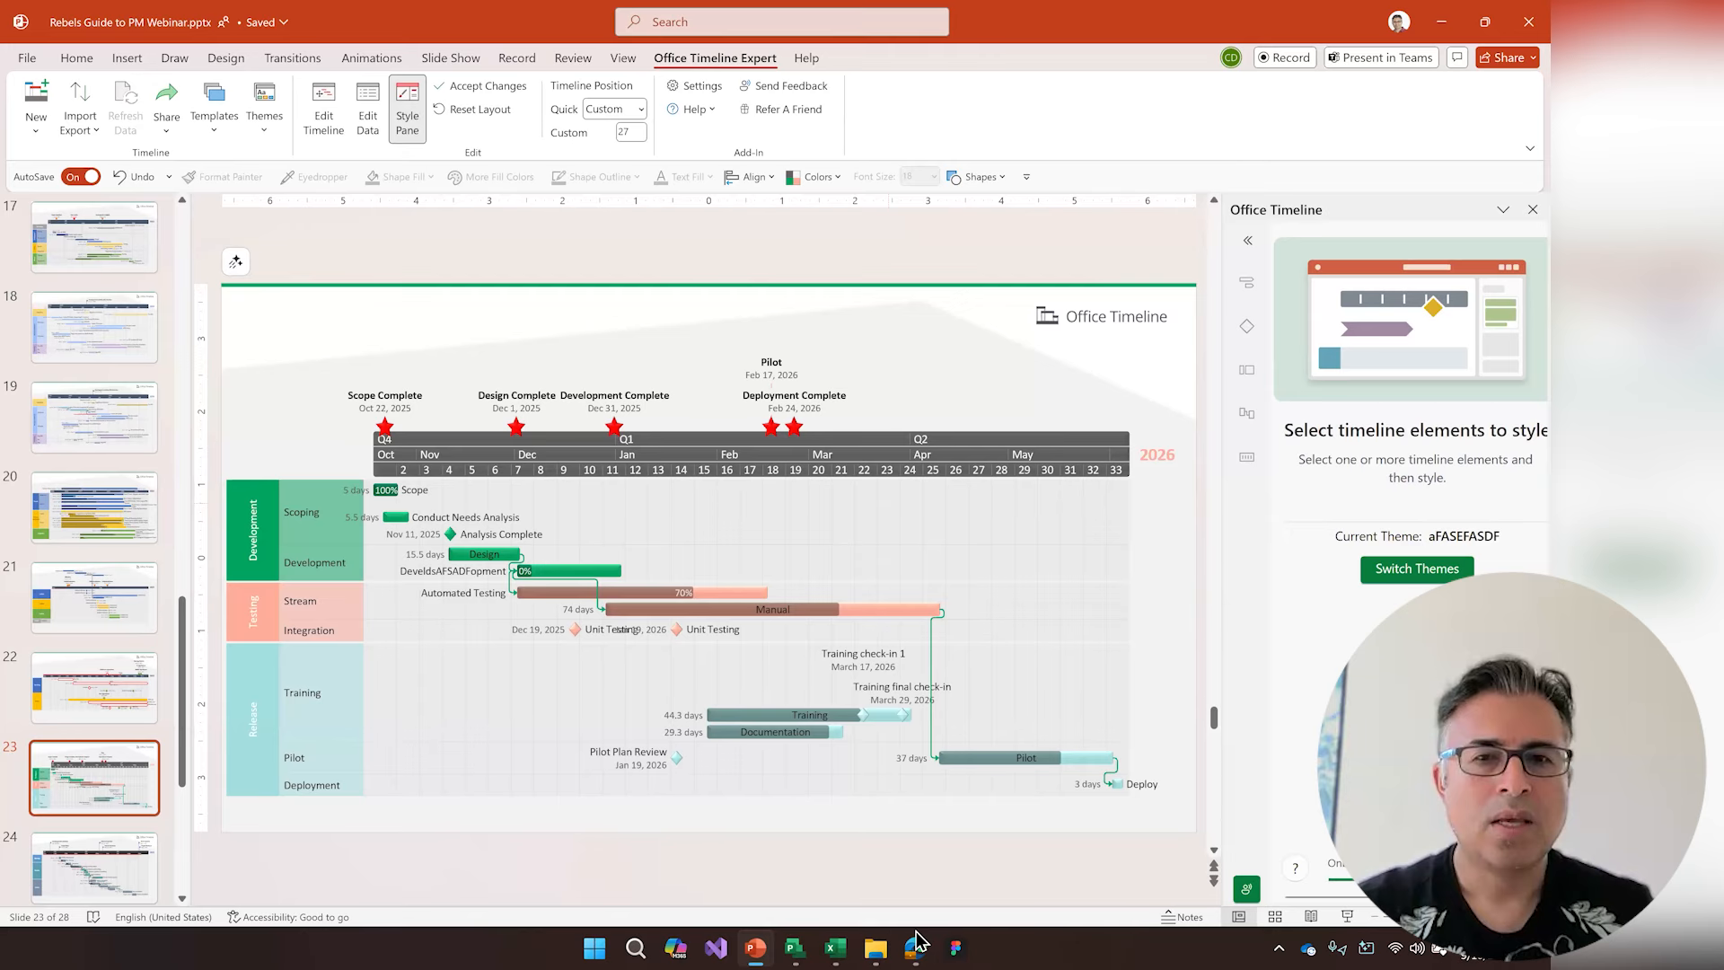
- In a new Edge tab, load the officetimeline.com home page
{"action": "left_click", "coordinate": [916, 940]}
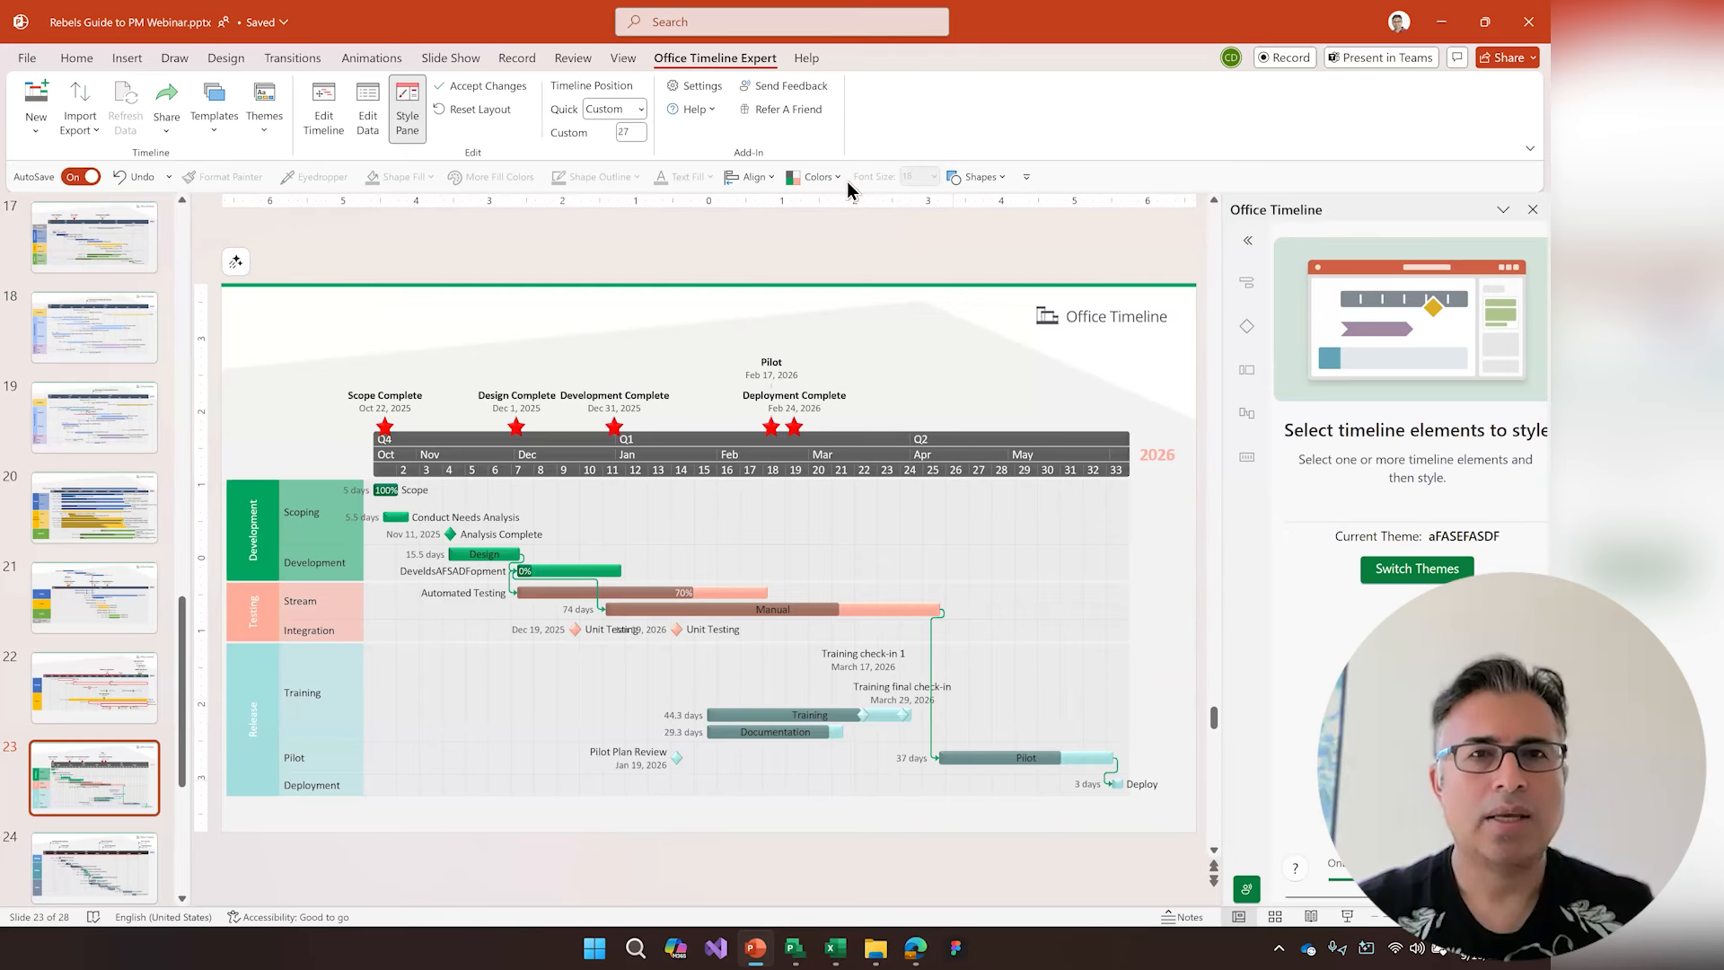
{"action": "left_click", "coordinate": [489, 17]}
{"action": "type", "text": "OFFICETIME"}
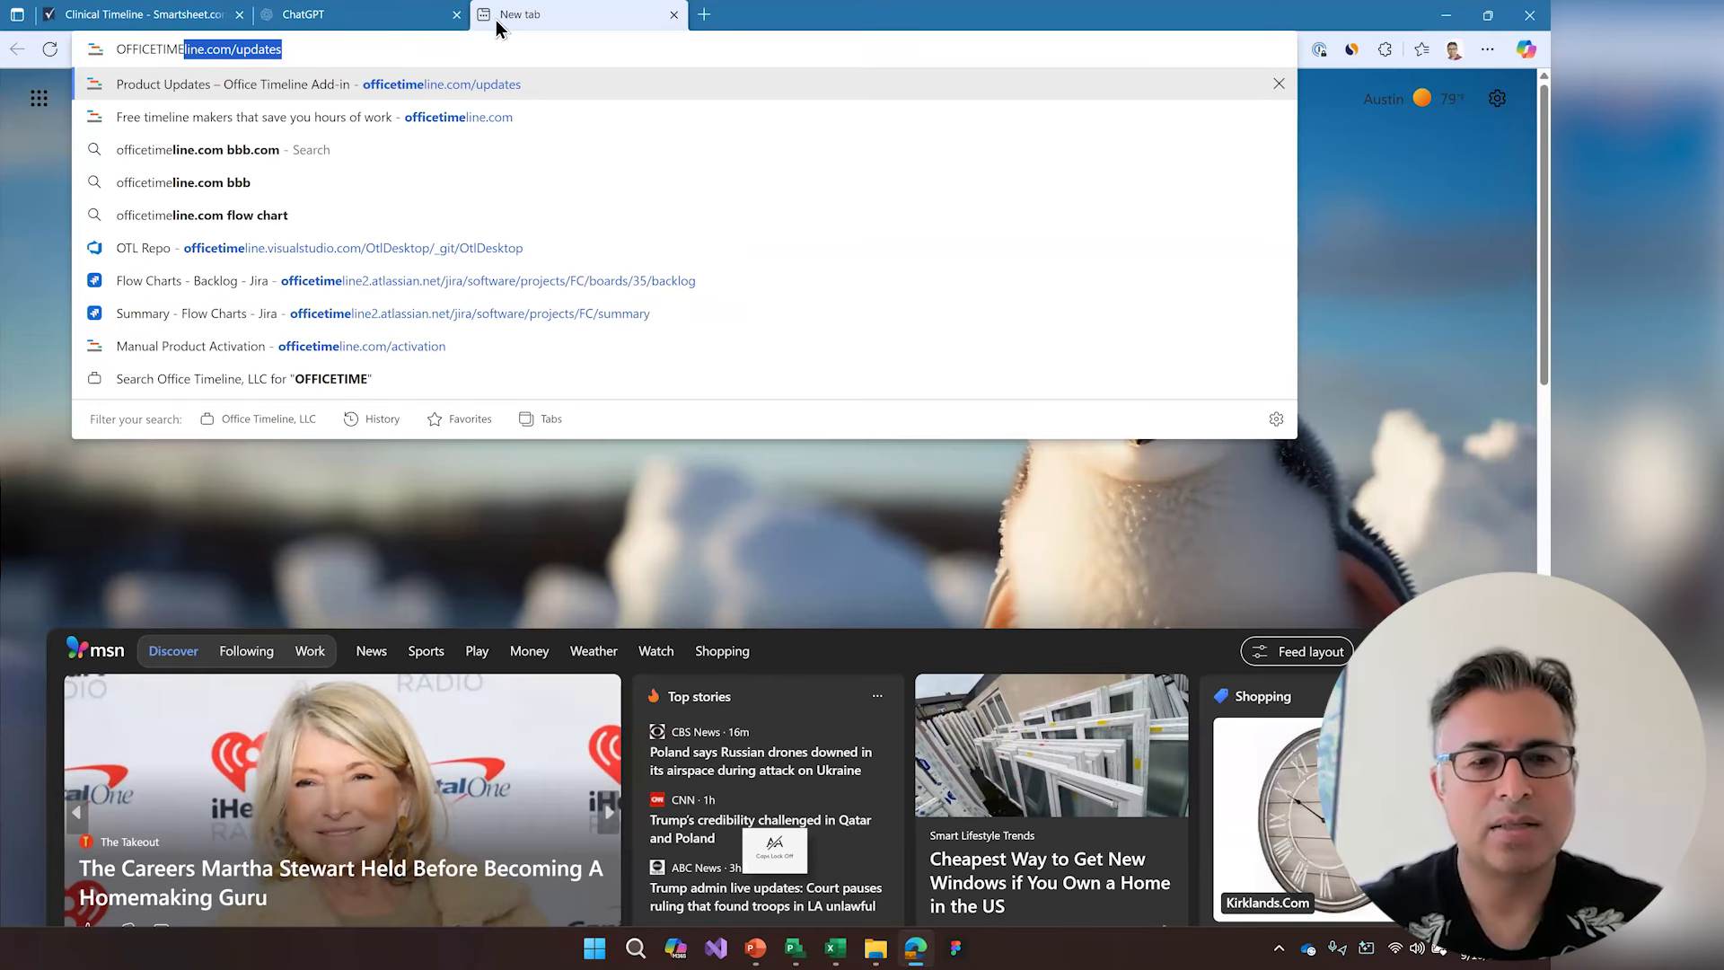
{"action": "key", "text": "Return"}
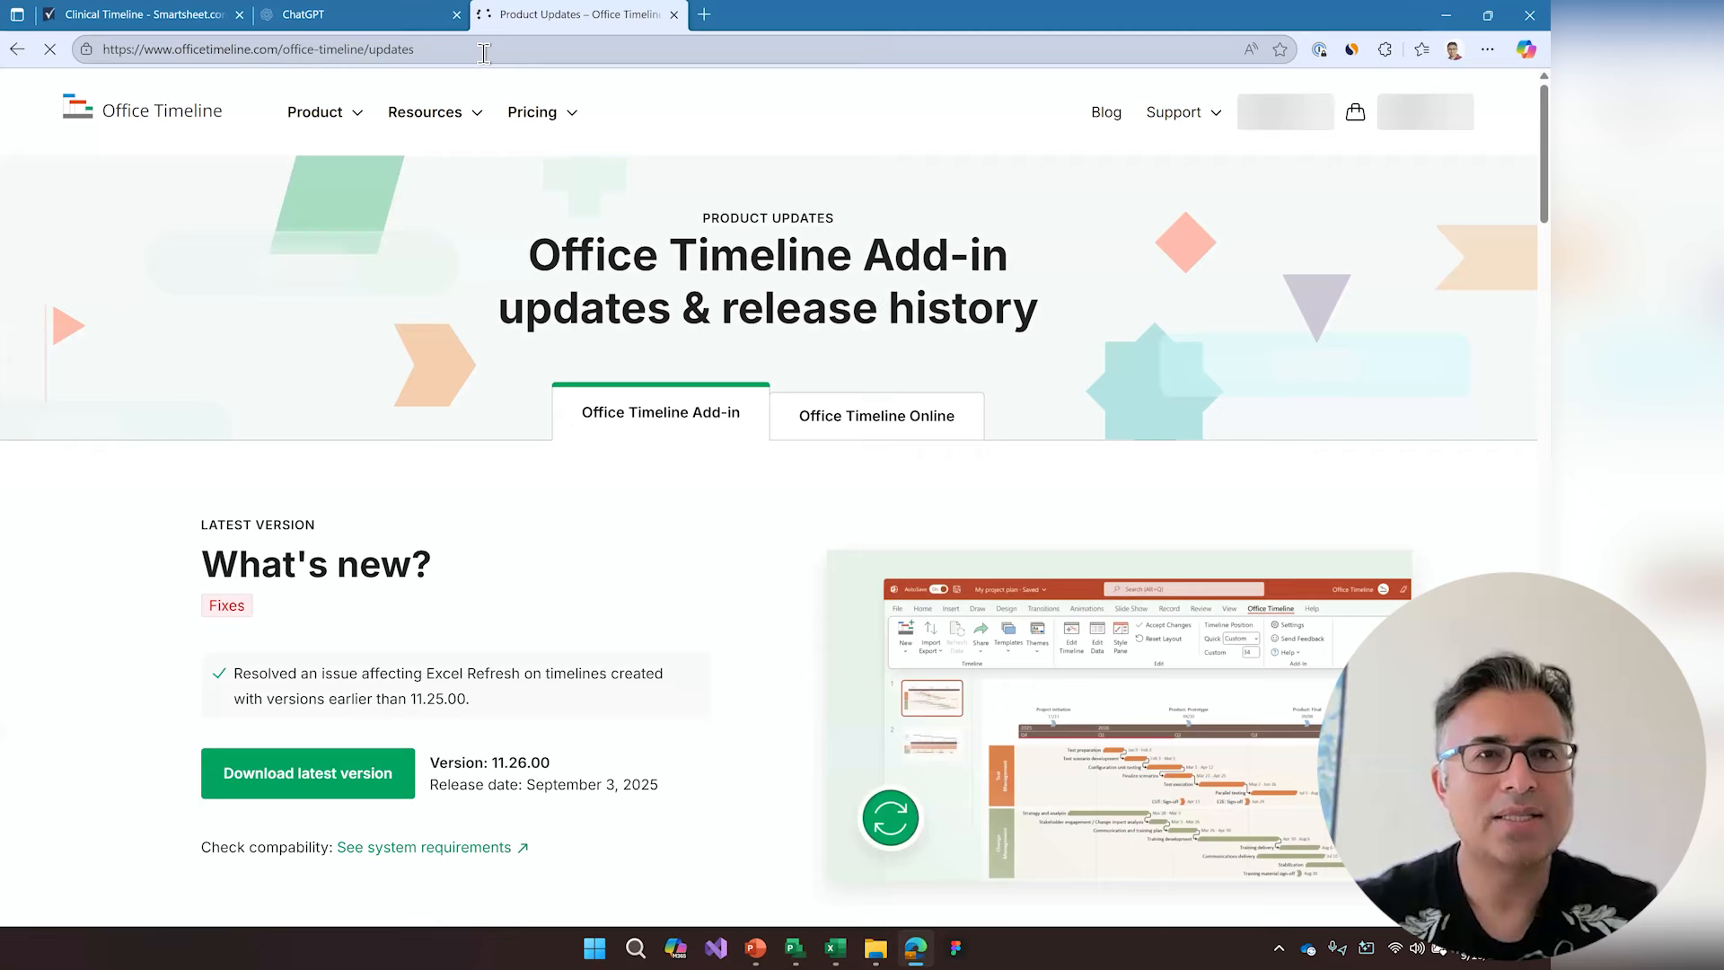
{"action": "left_click_drag", "start_coordinate": [305, 49], "coordinate": [560, 53]}
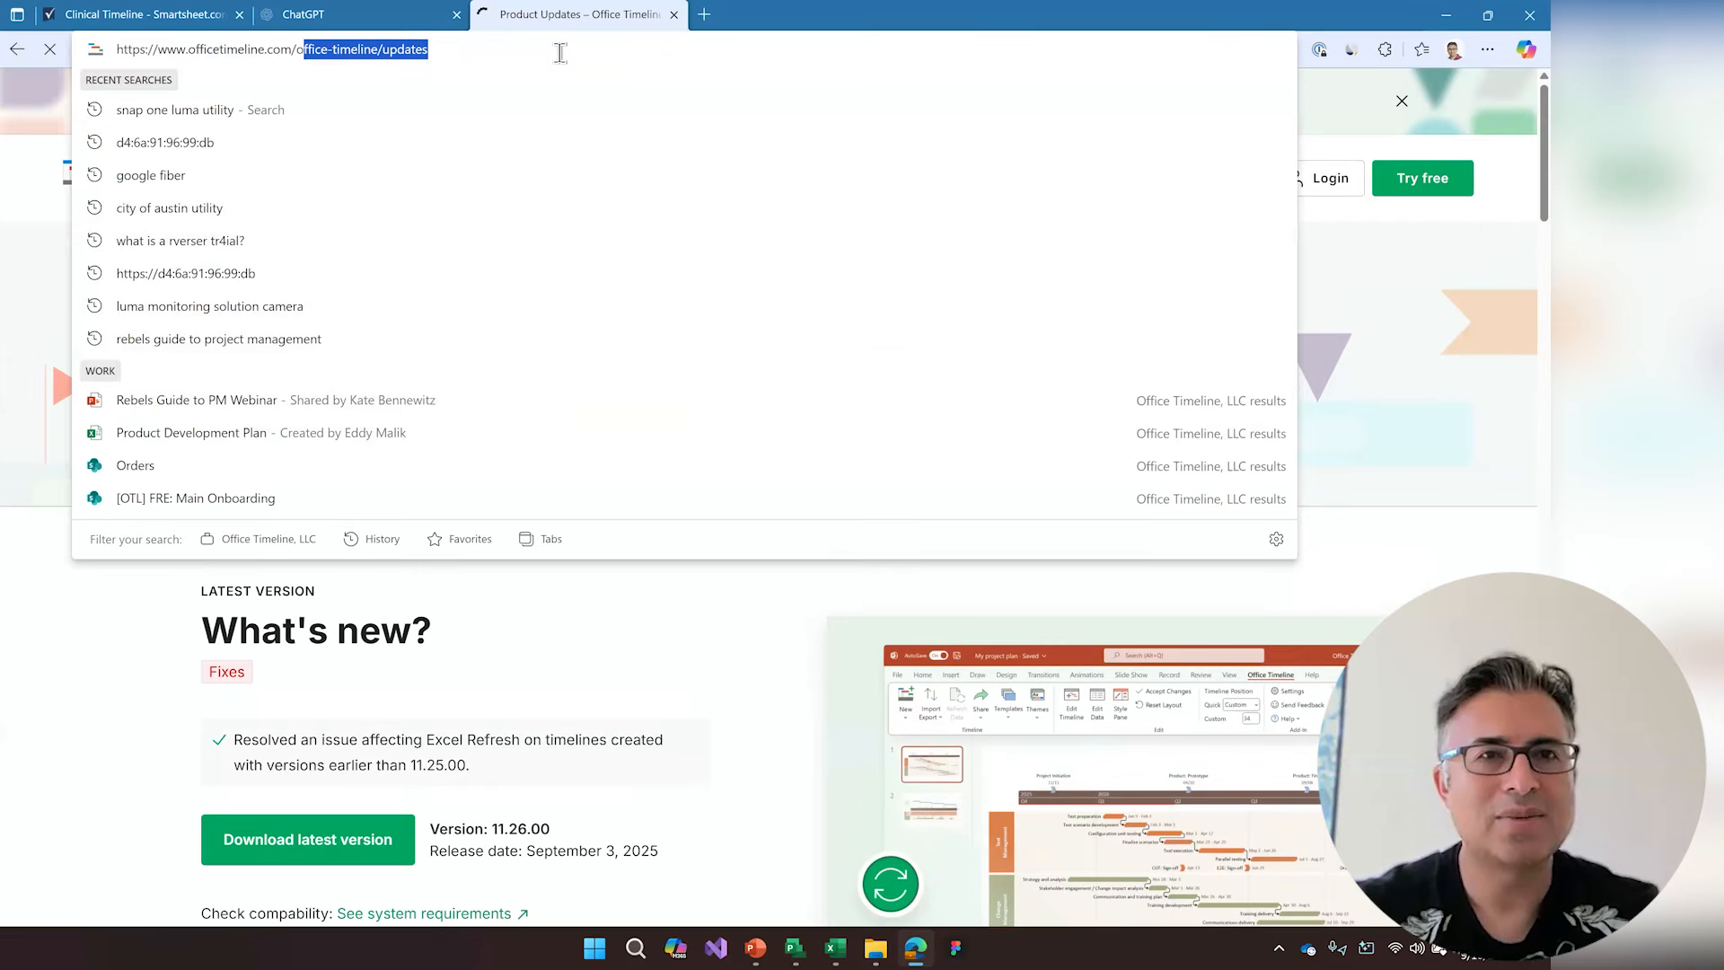
{"action": "key", "text": "BackSpace"}
{"action": "key", "text": "BackSpace"}
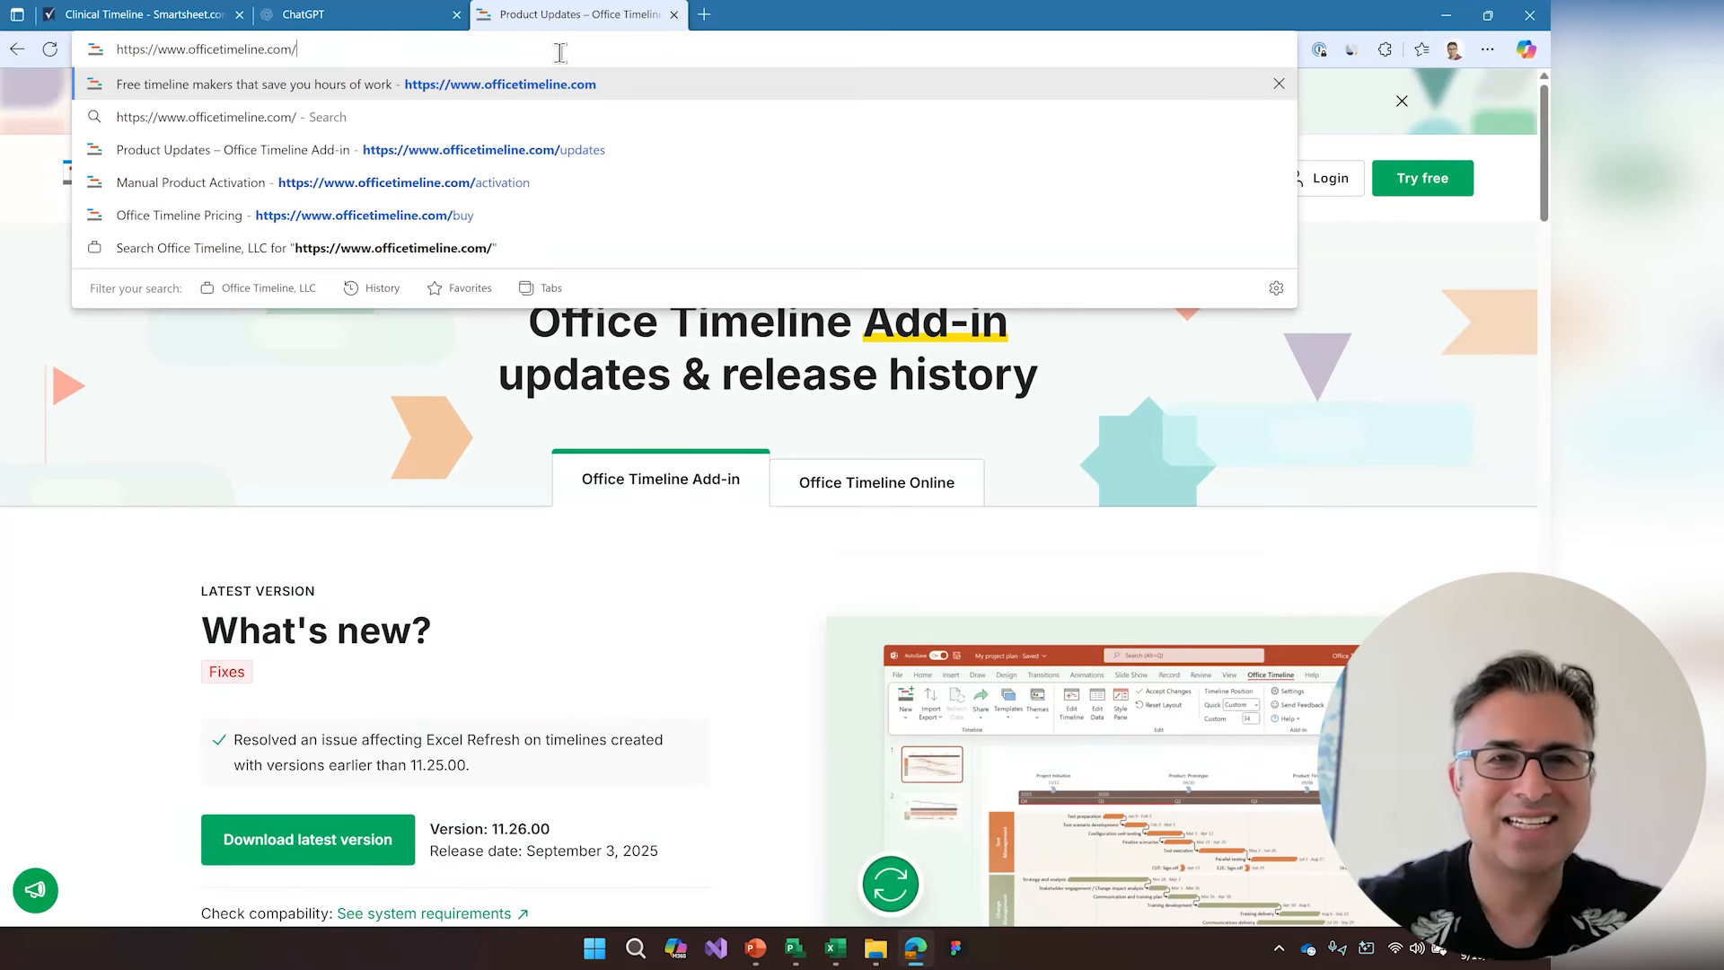
{"action": "key", "text": "Return"}
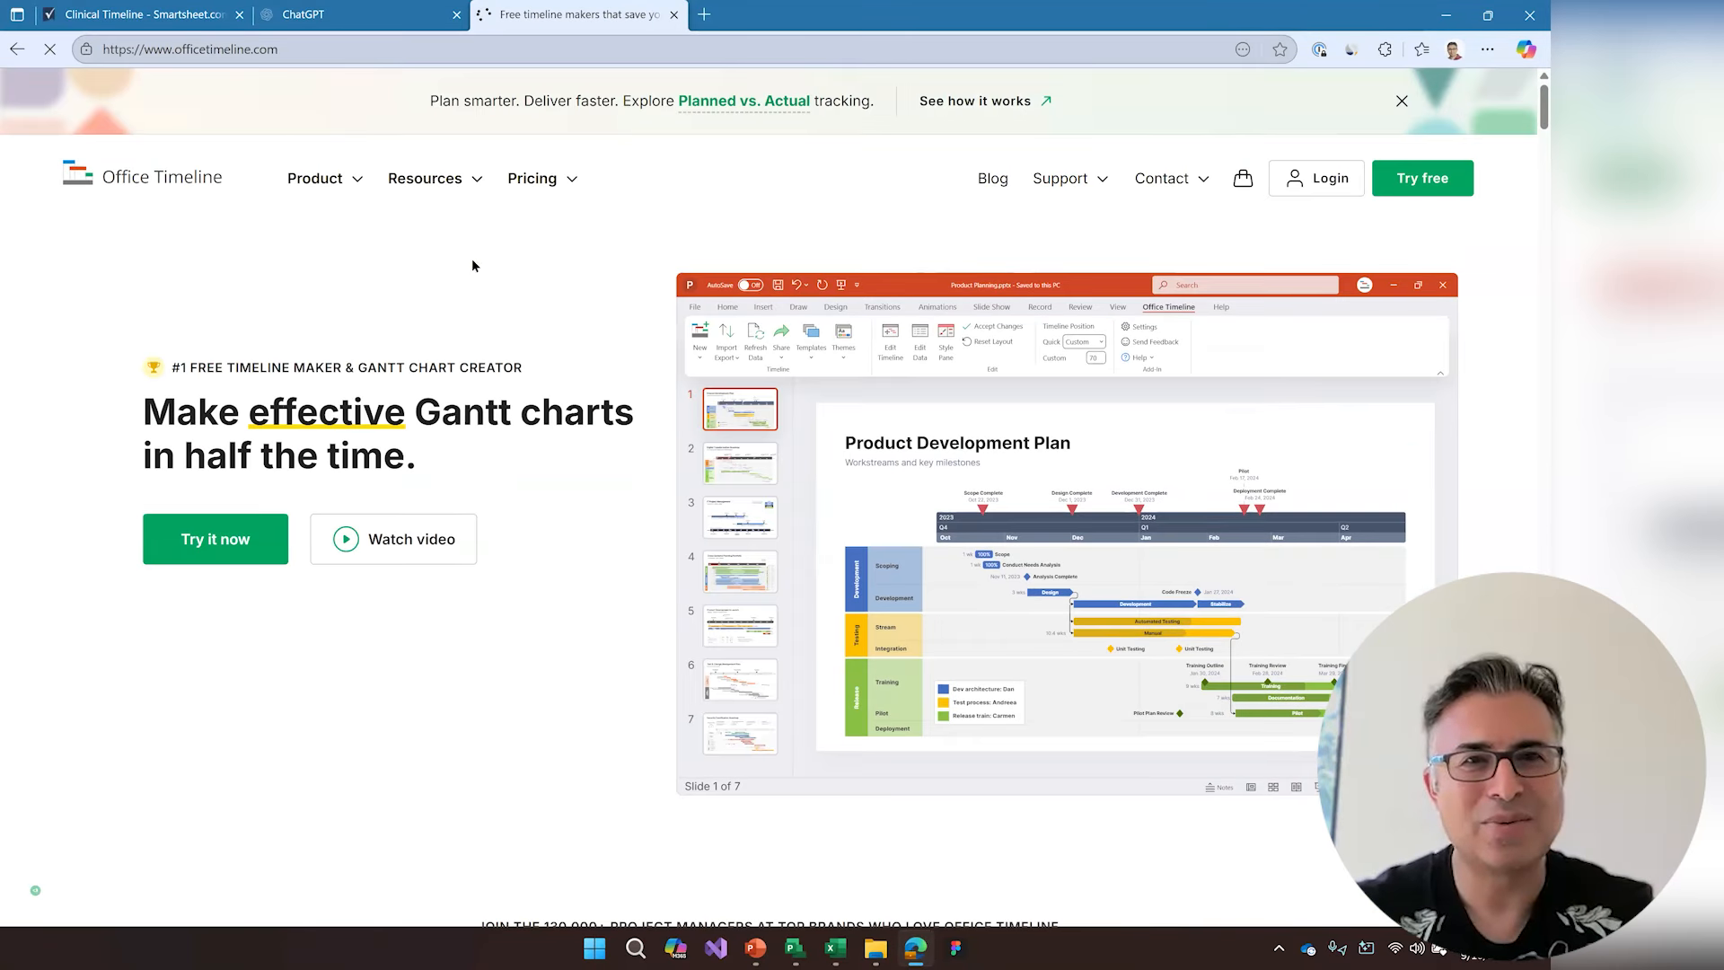
{"action": "left_click", "coordinate": [550, 185]}
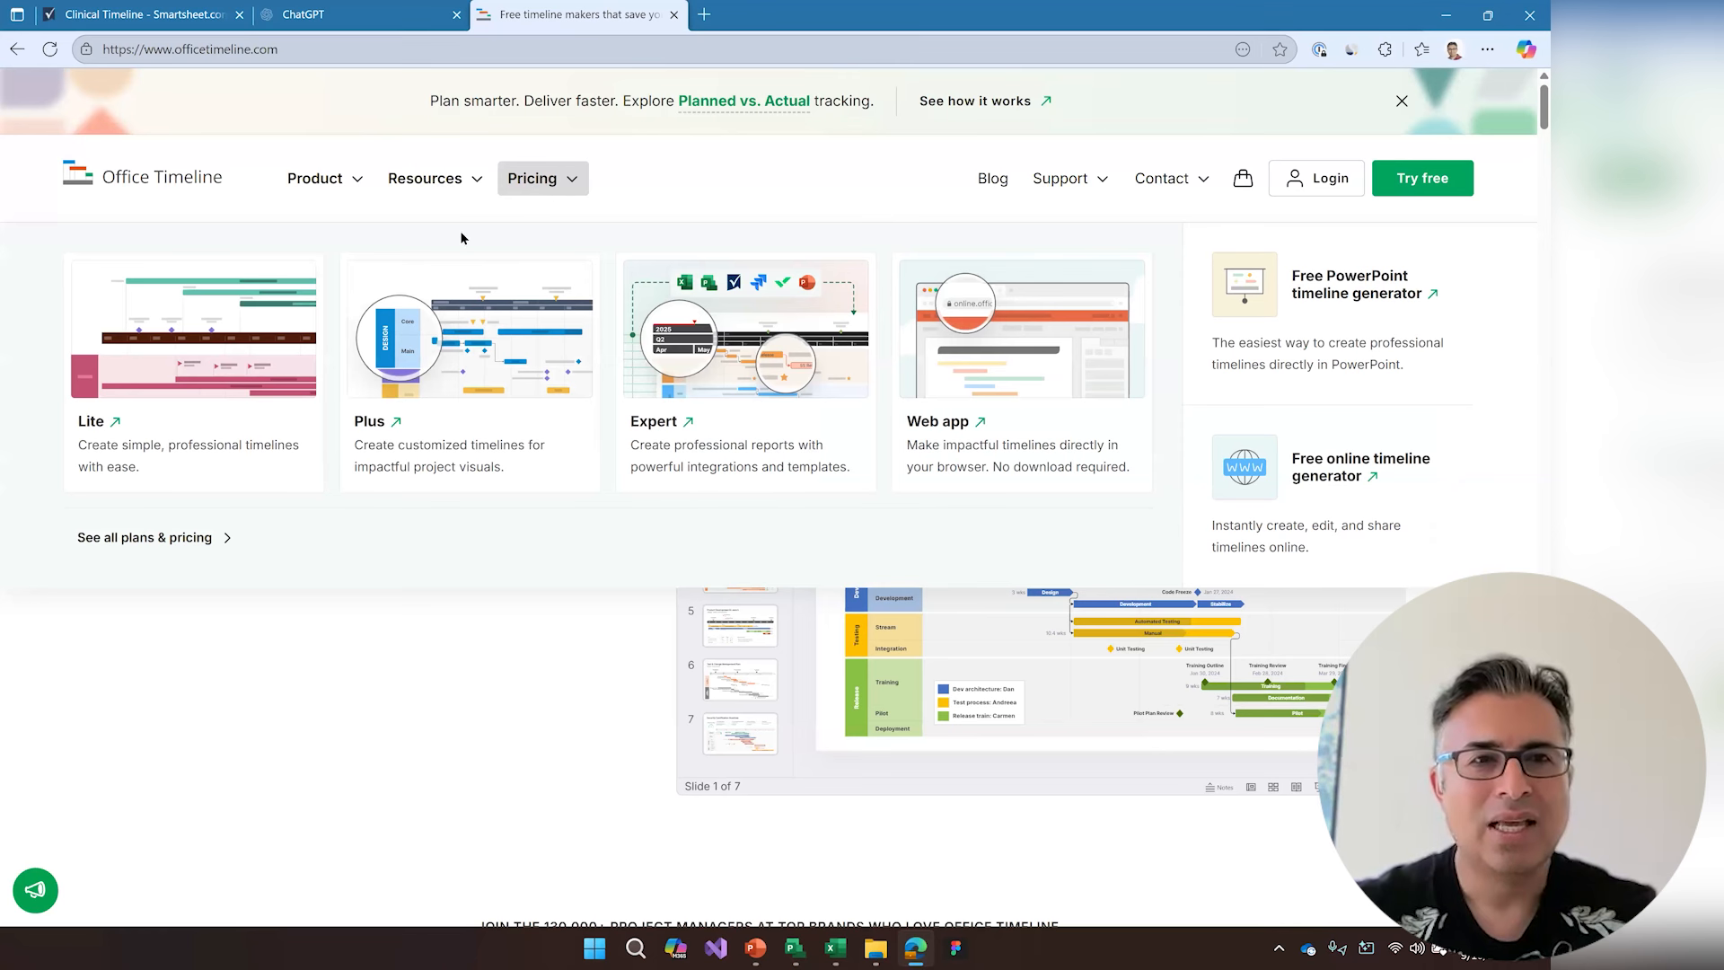
{"action": "left_click", "coordinate": [139, 538]}
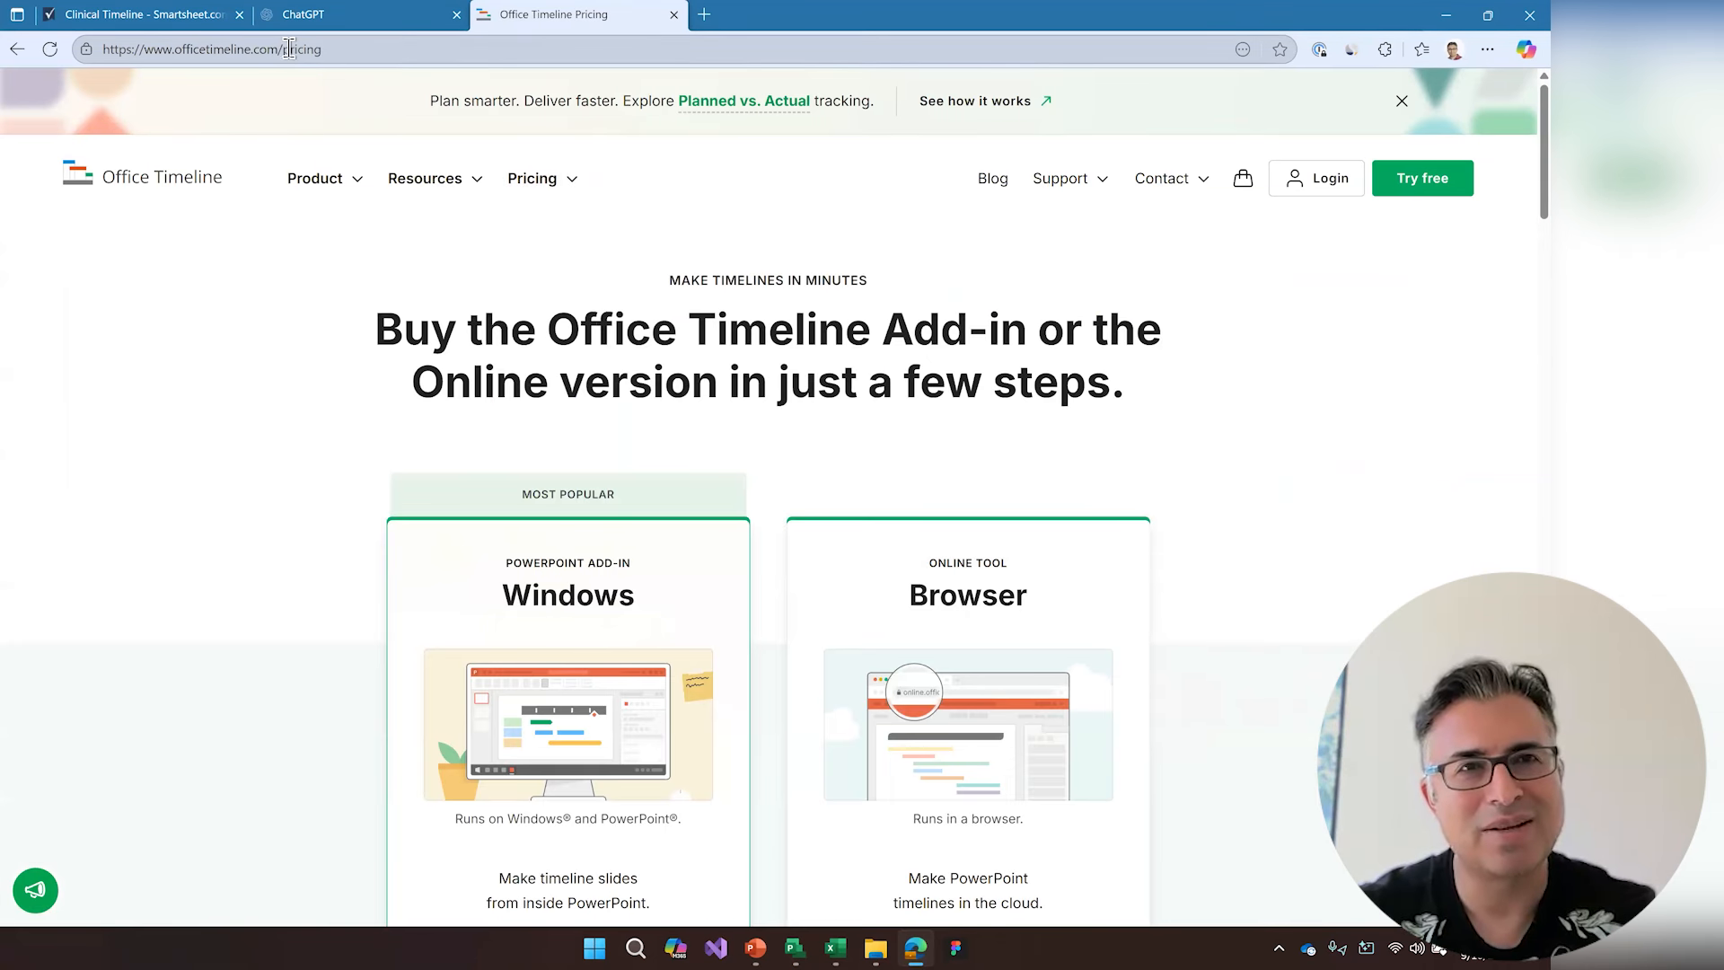
{"action": "left_click_drag", "start_coordinate": [289, 48], "coordinate": [339, 49]}
{"action": "left_click", "coordinate": [499, 658]}
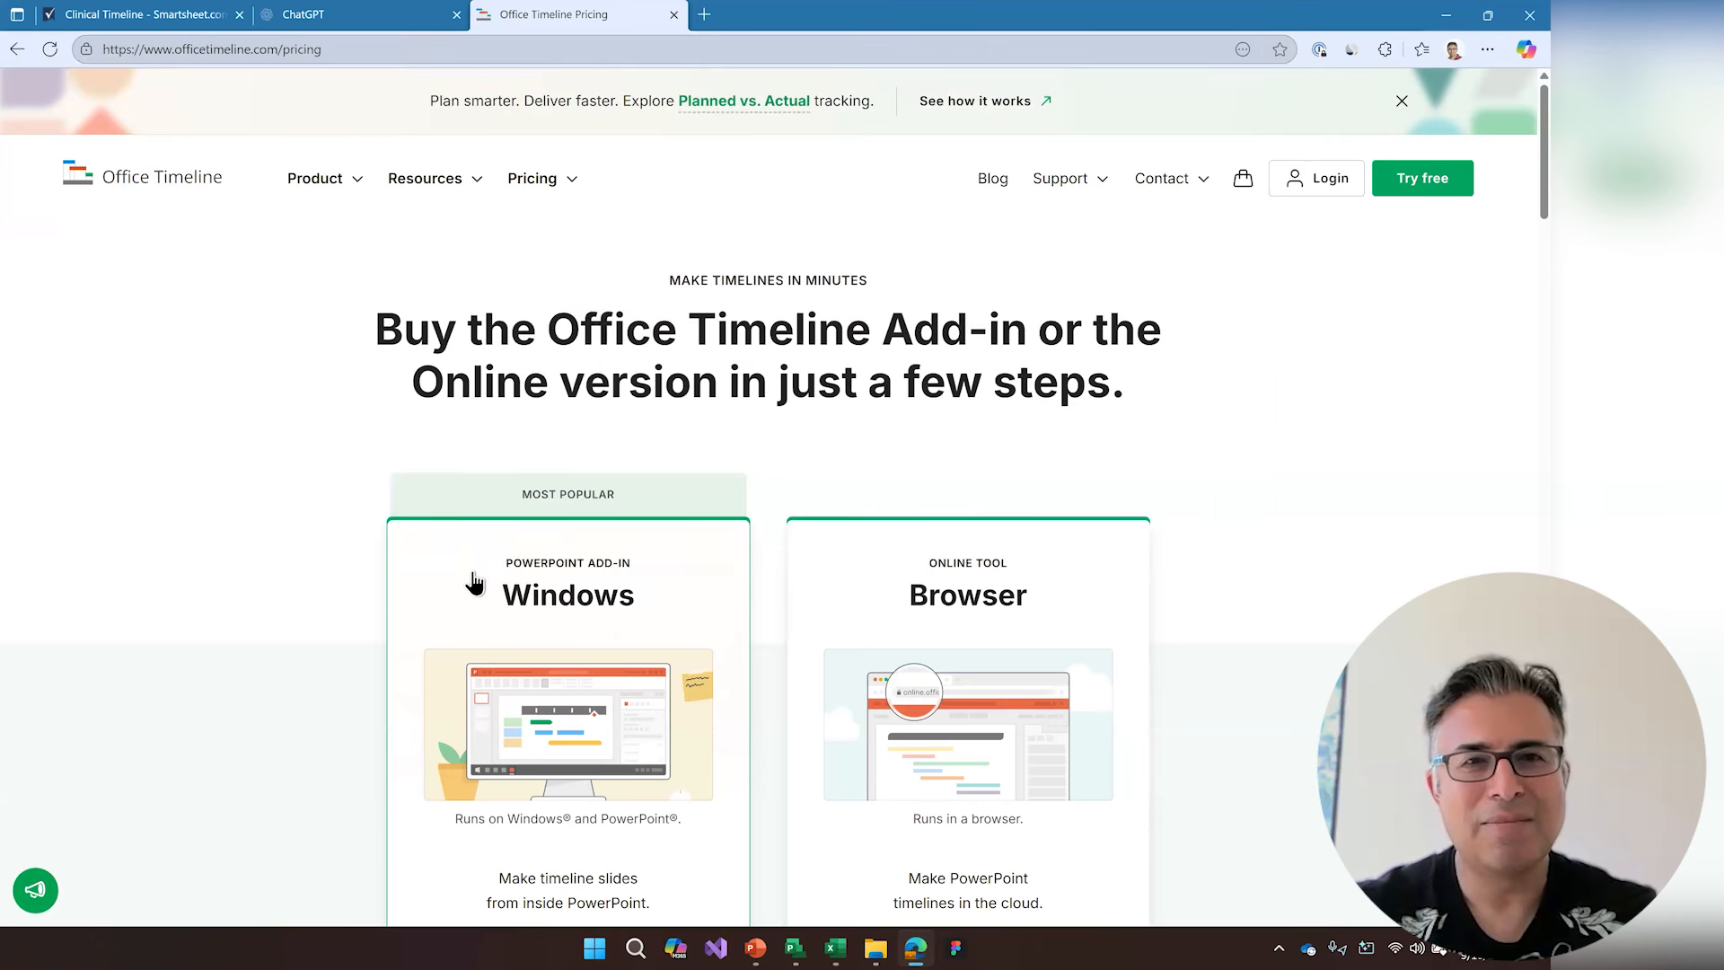
{"action": "scroll", "coordinate": [502, 556], "scroll_direction": "down", "scroll_amount": 5}
{"action": "left_click", "coordinate": [561, 530]}
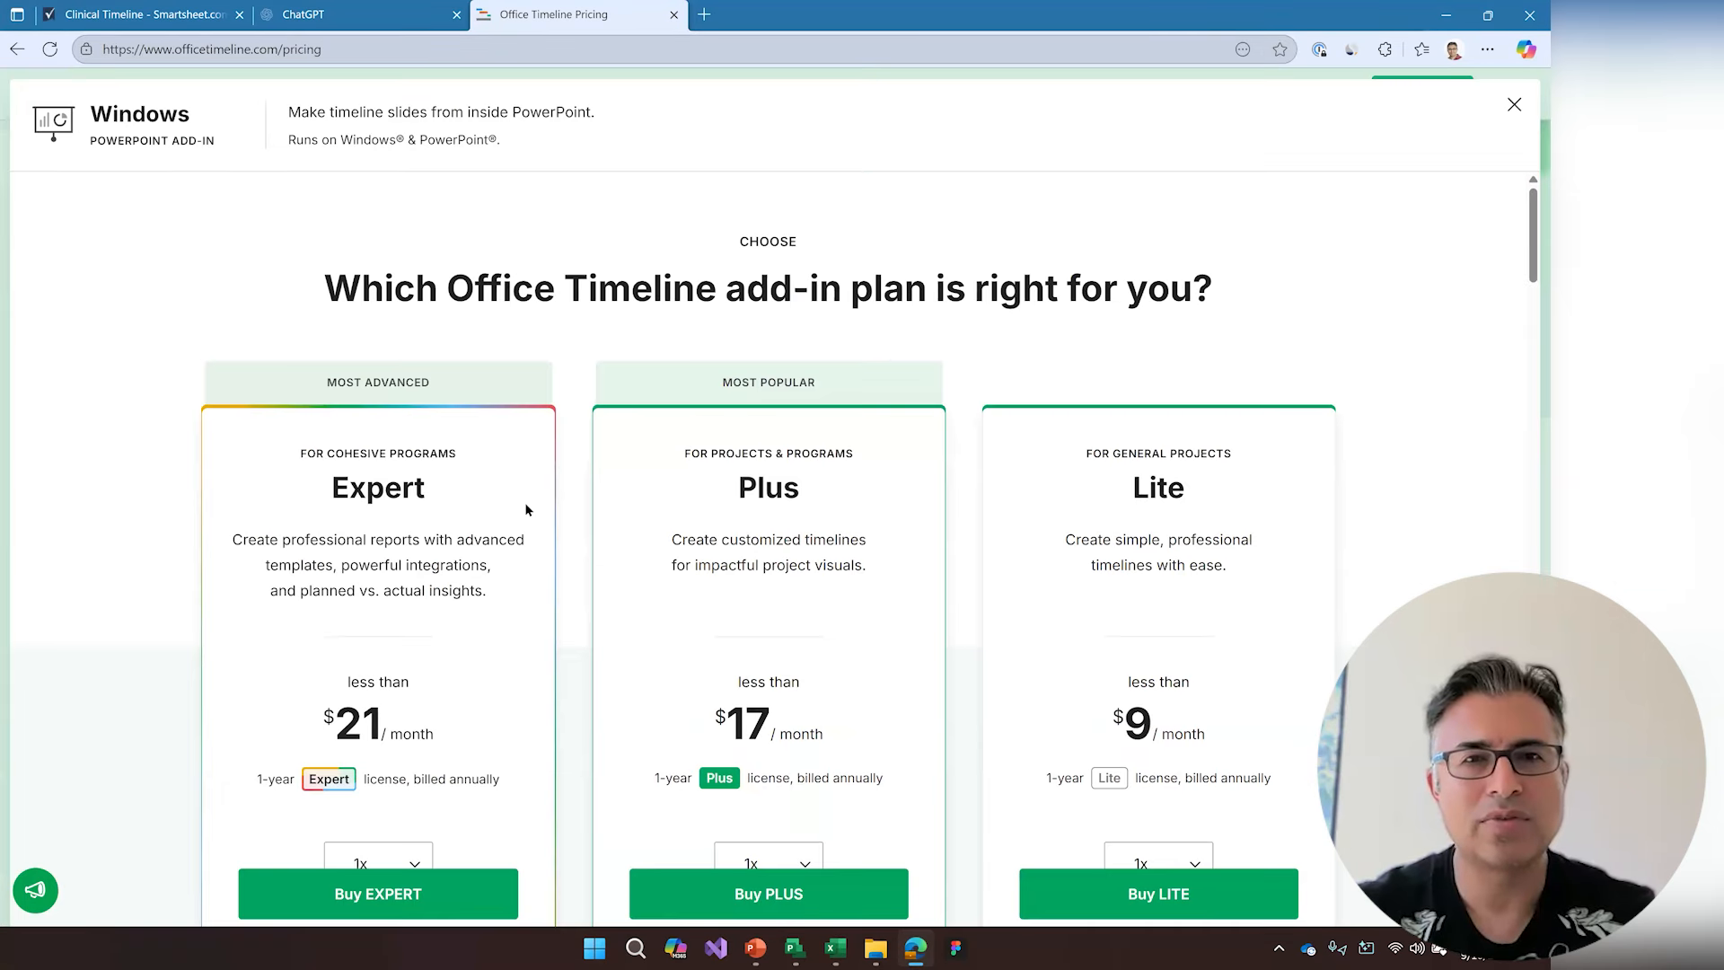
{"action": "scroll", "coordinate": [548, 511], "scroll_direction": "down", "scroll_amount": 2}
{"action": "scroll", "coordinate": [734, 497], "scroll_direction": "down", "scroll_amount": 2}
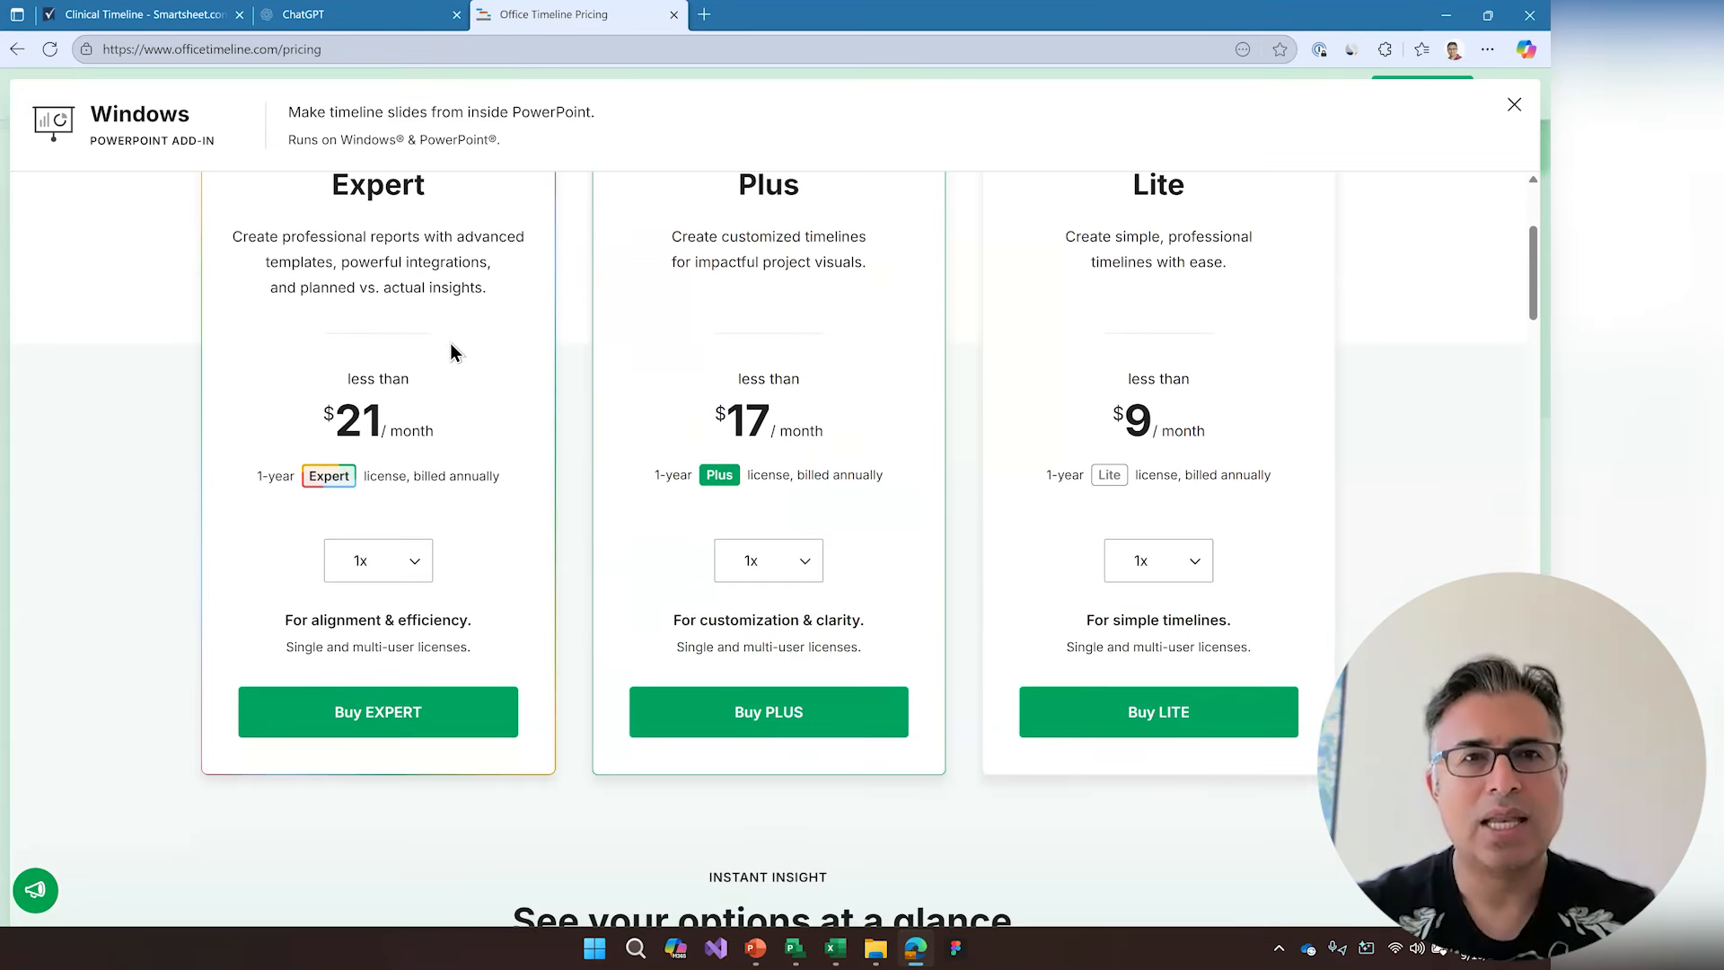
{"action": "scroll", "coordinate": [754, 339], "scroll_direction": "up", "scroll_amount": 2}
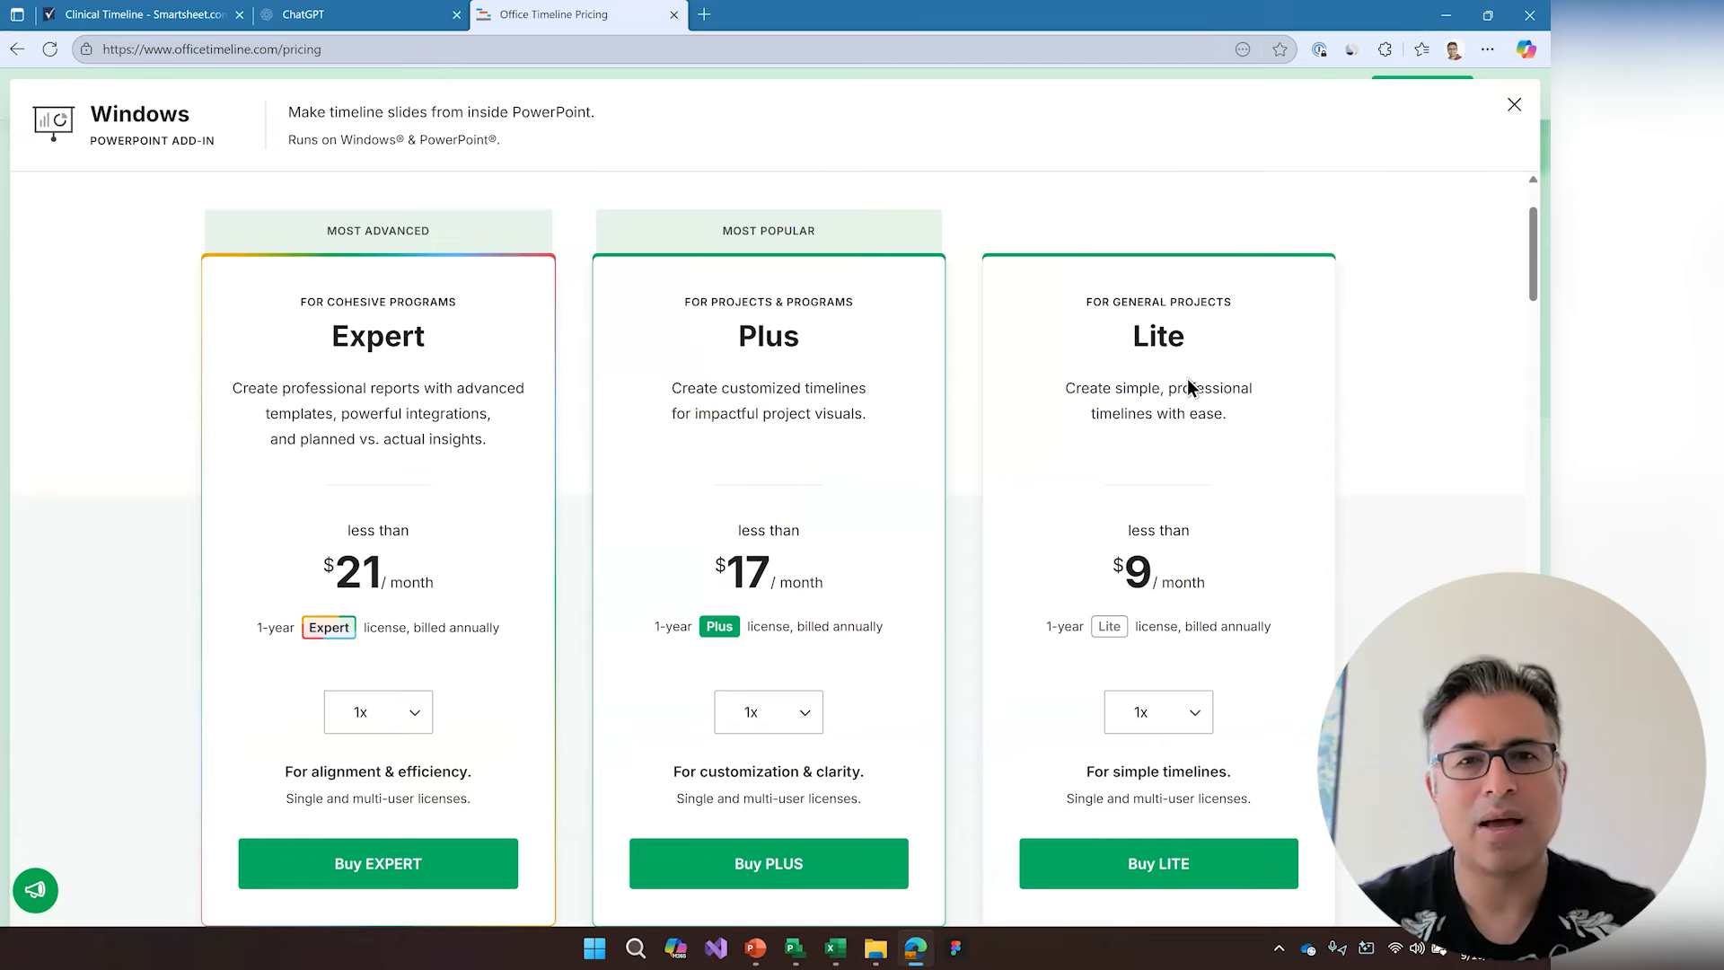
{"action": "scroll", "coordinate": [1181, 379], "scroll_direction": "down", "scroll_amount": 12}
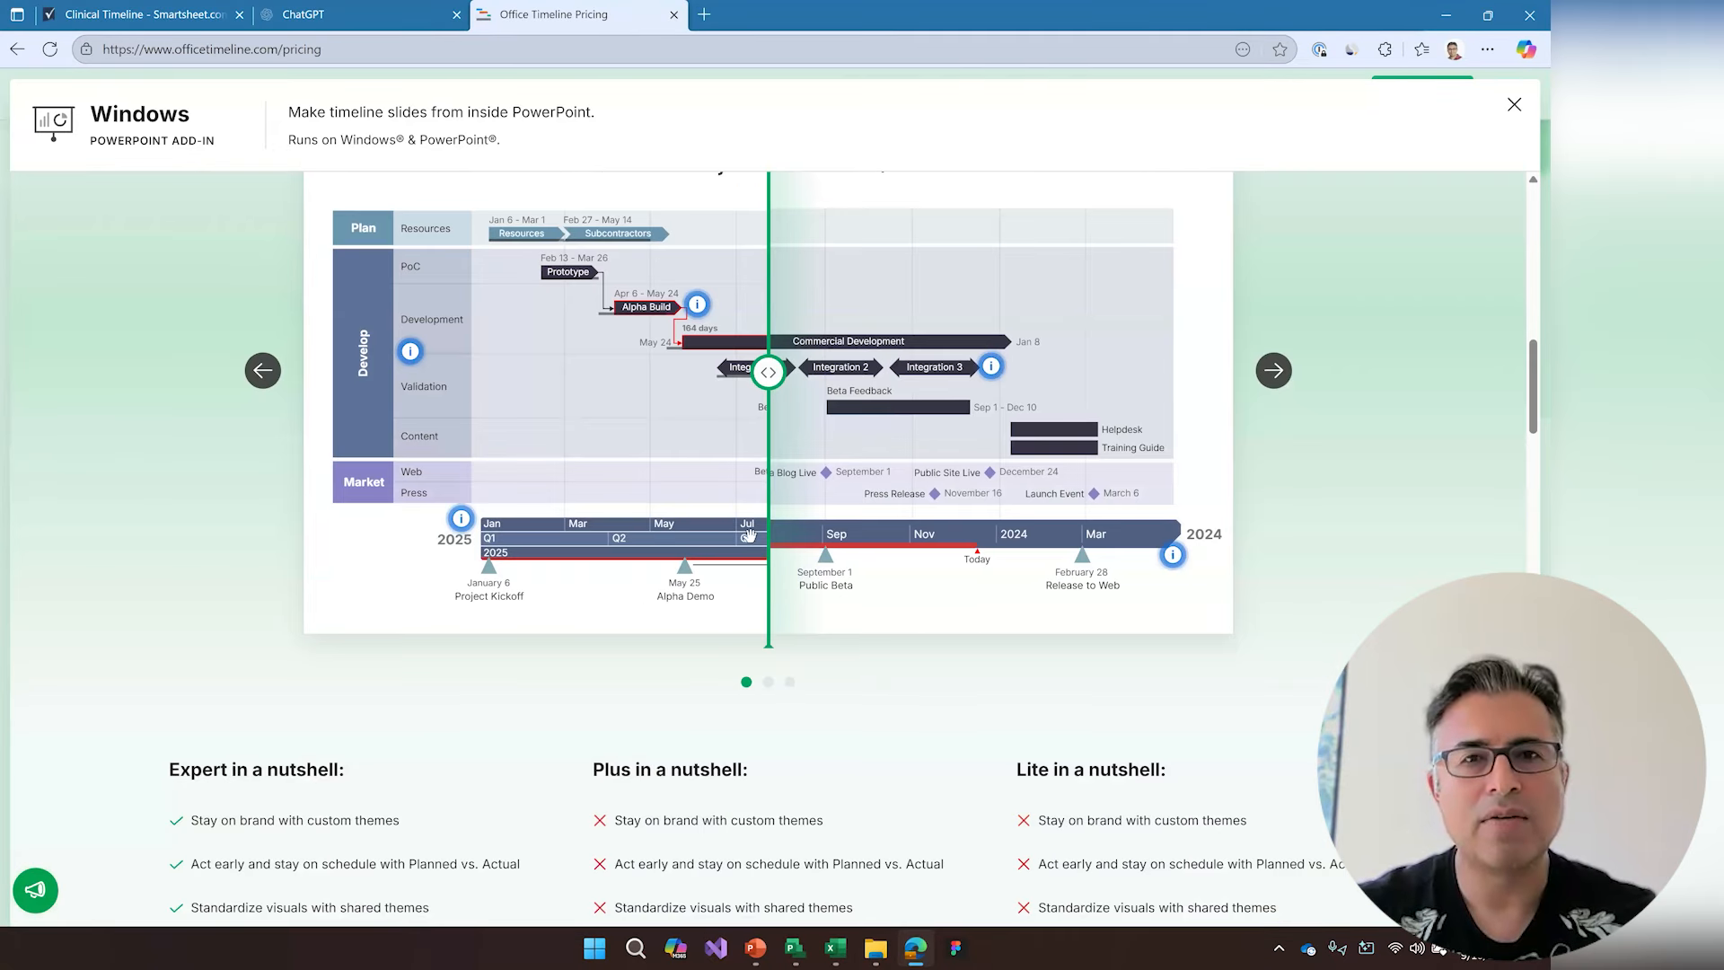
{"action": "scroll", "coordinate": [781, 420], "scroll_direction": "up", "scroll_amount": 2}
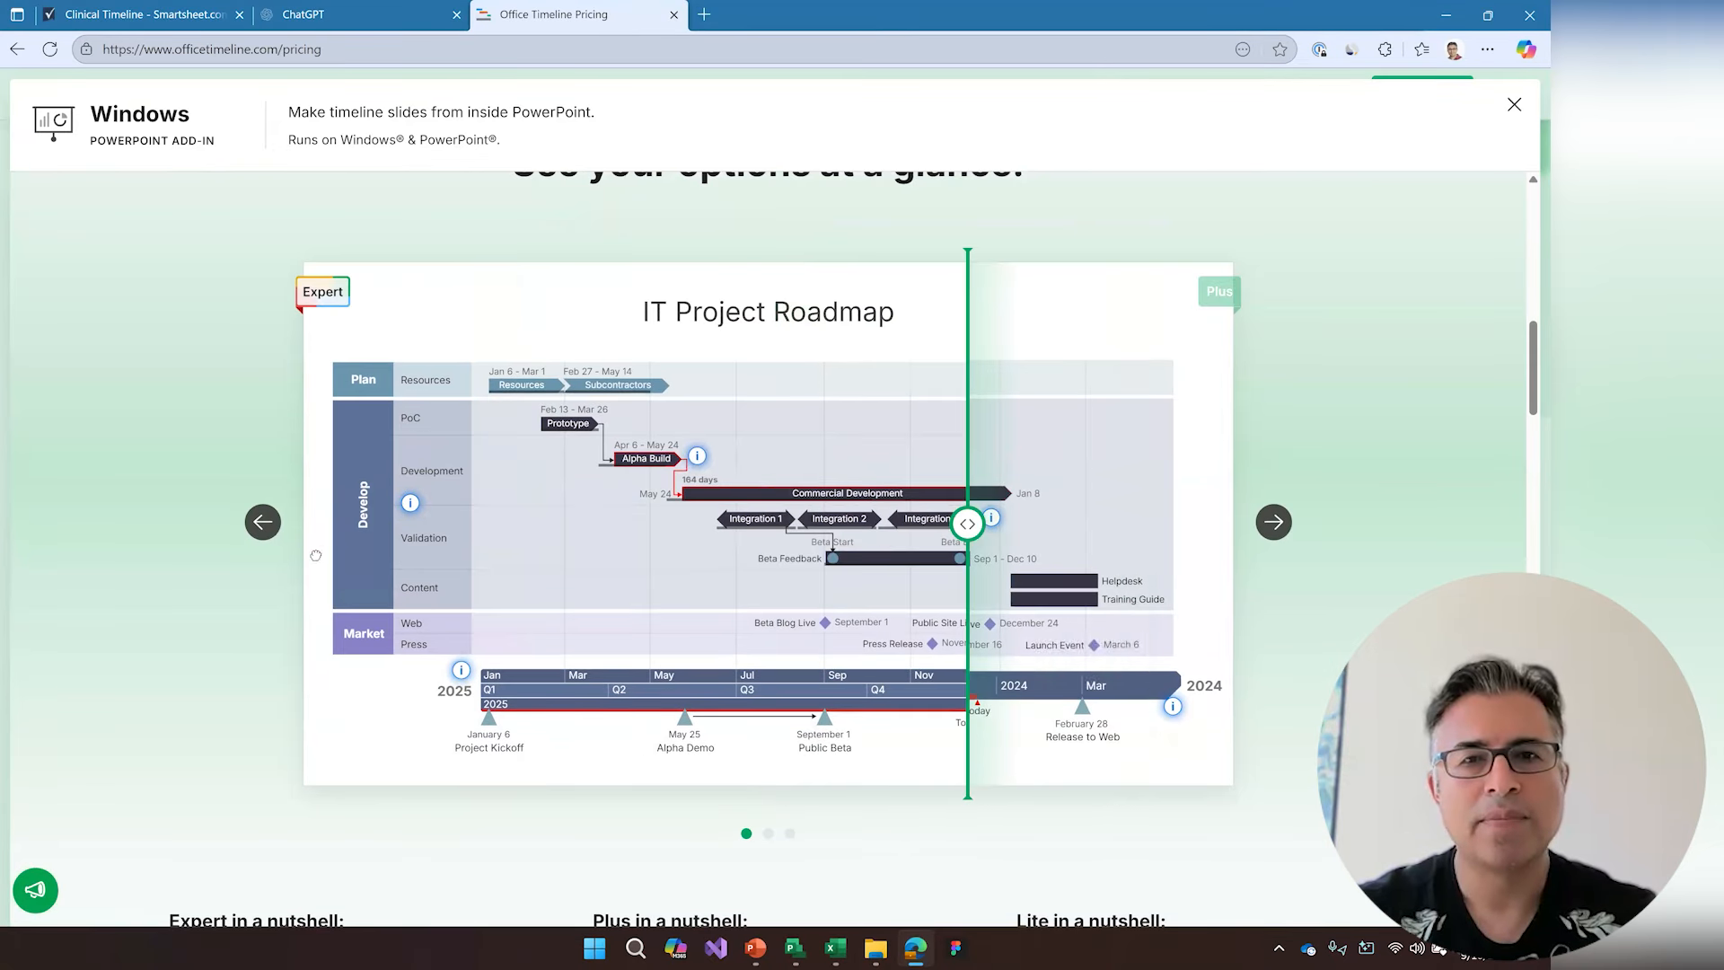
{"action": "scroll", "coordinate": [721, 521], "scroll_direction": "down", "scroll_amount": 10}
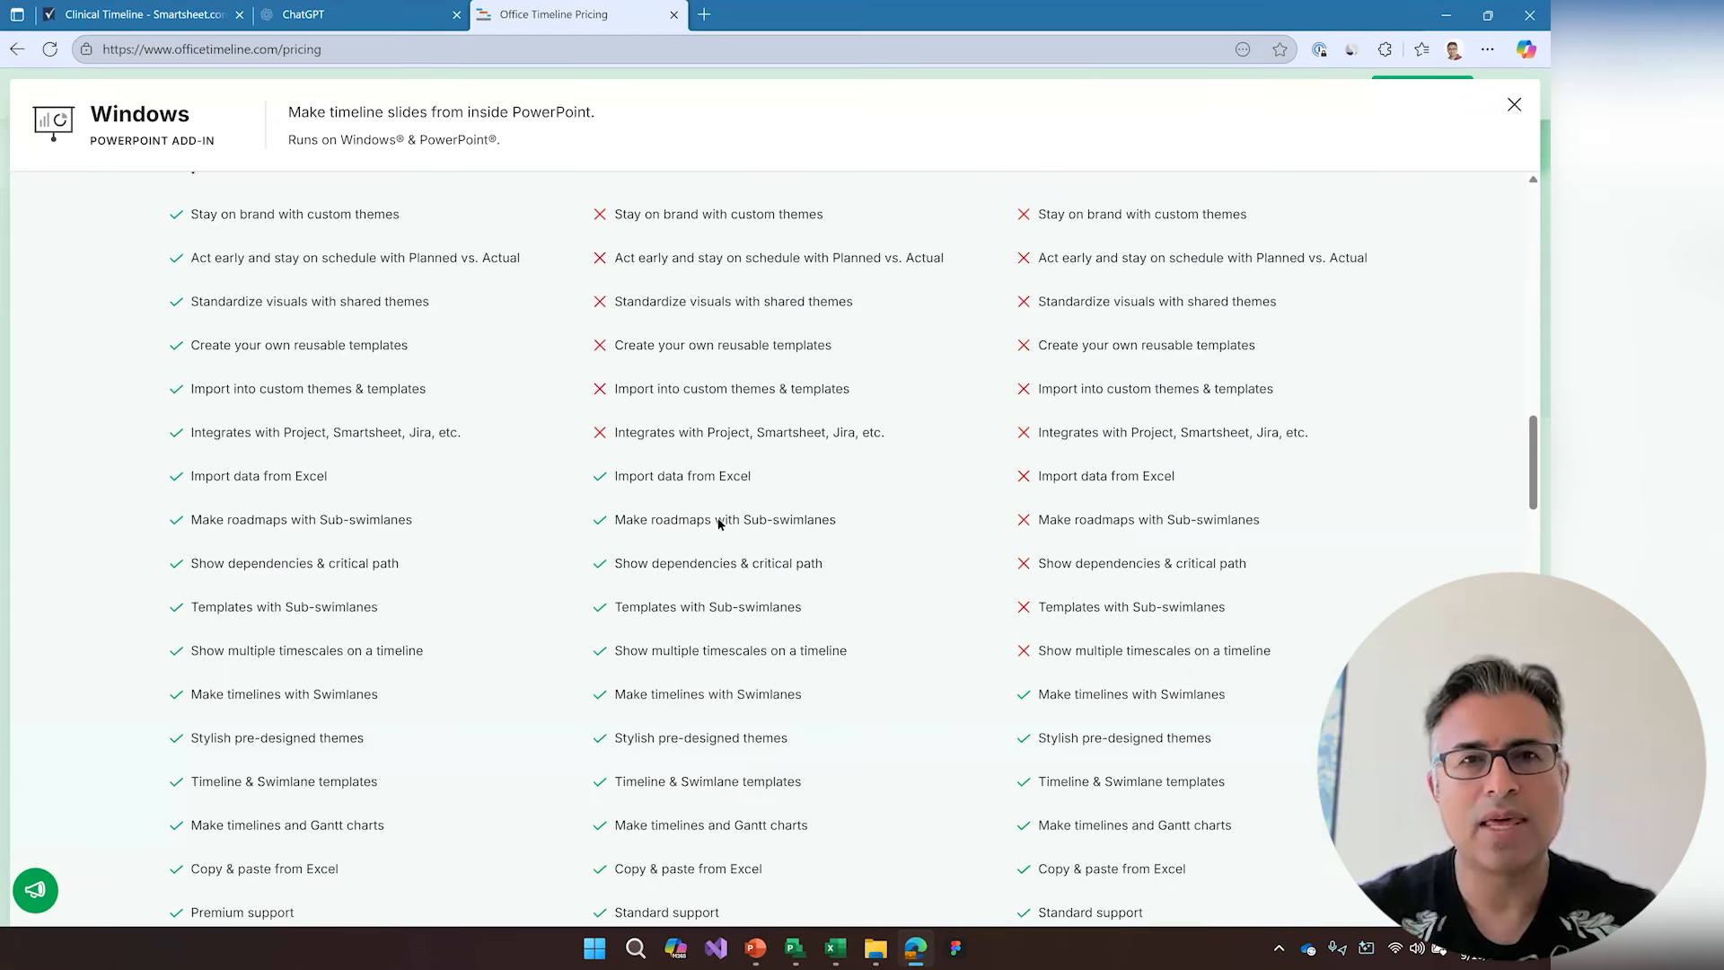
{"action": "scroll", "coordinate": [413, 704], "scroll_direction": "down", "scroll_amount": 3}
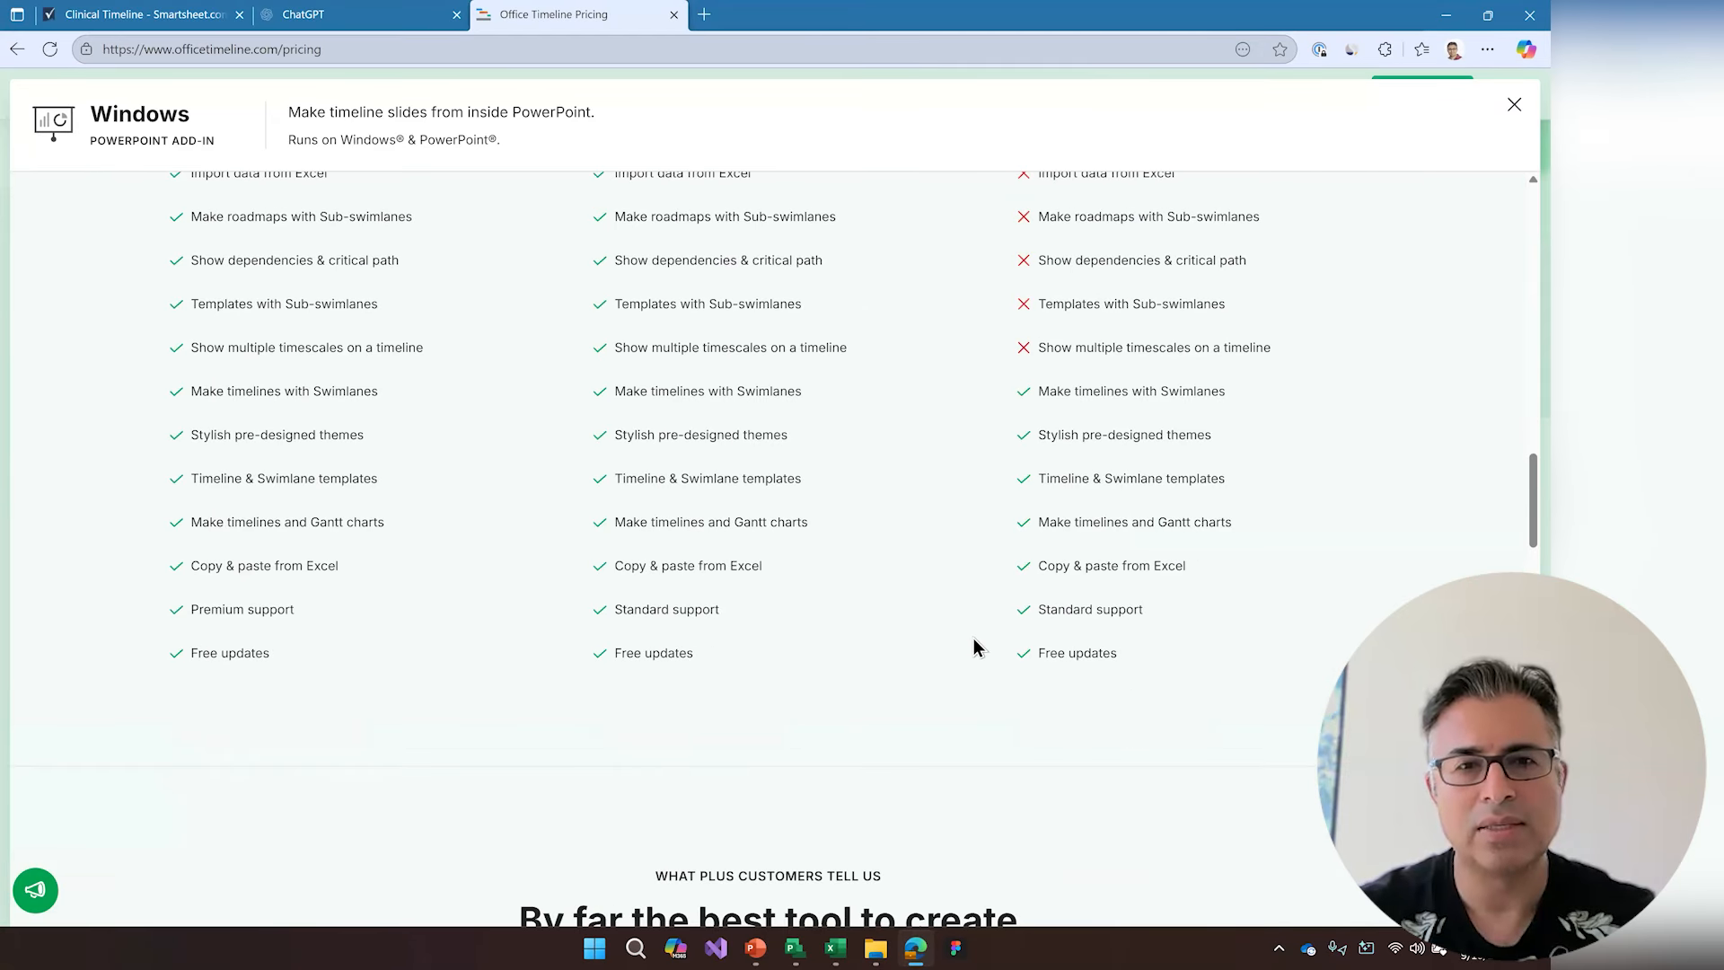
{"action": "scroll", "coordinate": [1077, 646], "scroll_direction": "up", "scroll_amount": 3}
{"action": "scroll", "coordinate": [562, 664], "scroll_direction": "up", "scroll_amount": 5}
{"action": "scroll", "coordinate": [560, 662], "scroll_direction": "up", "scroll_amount": 3}
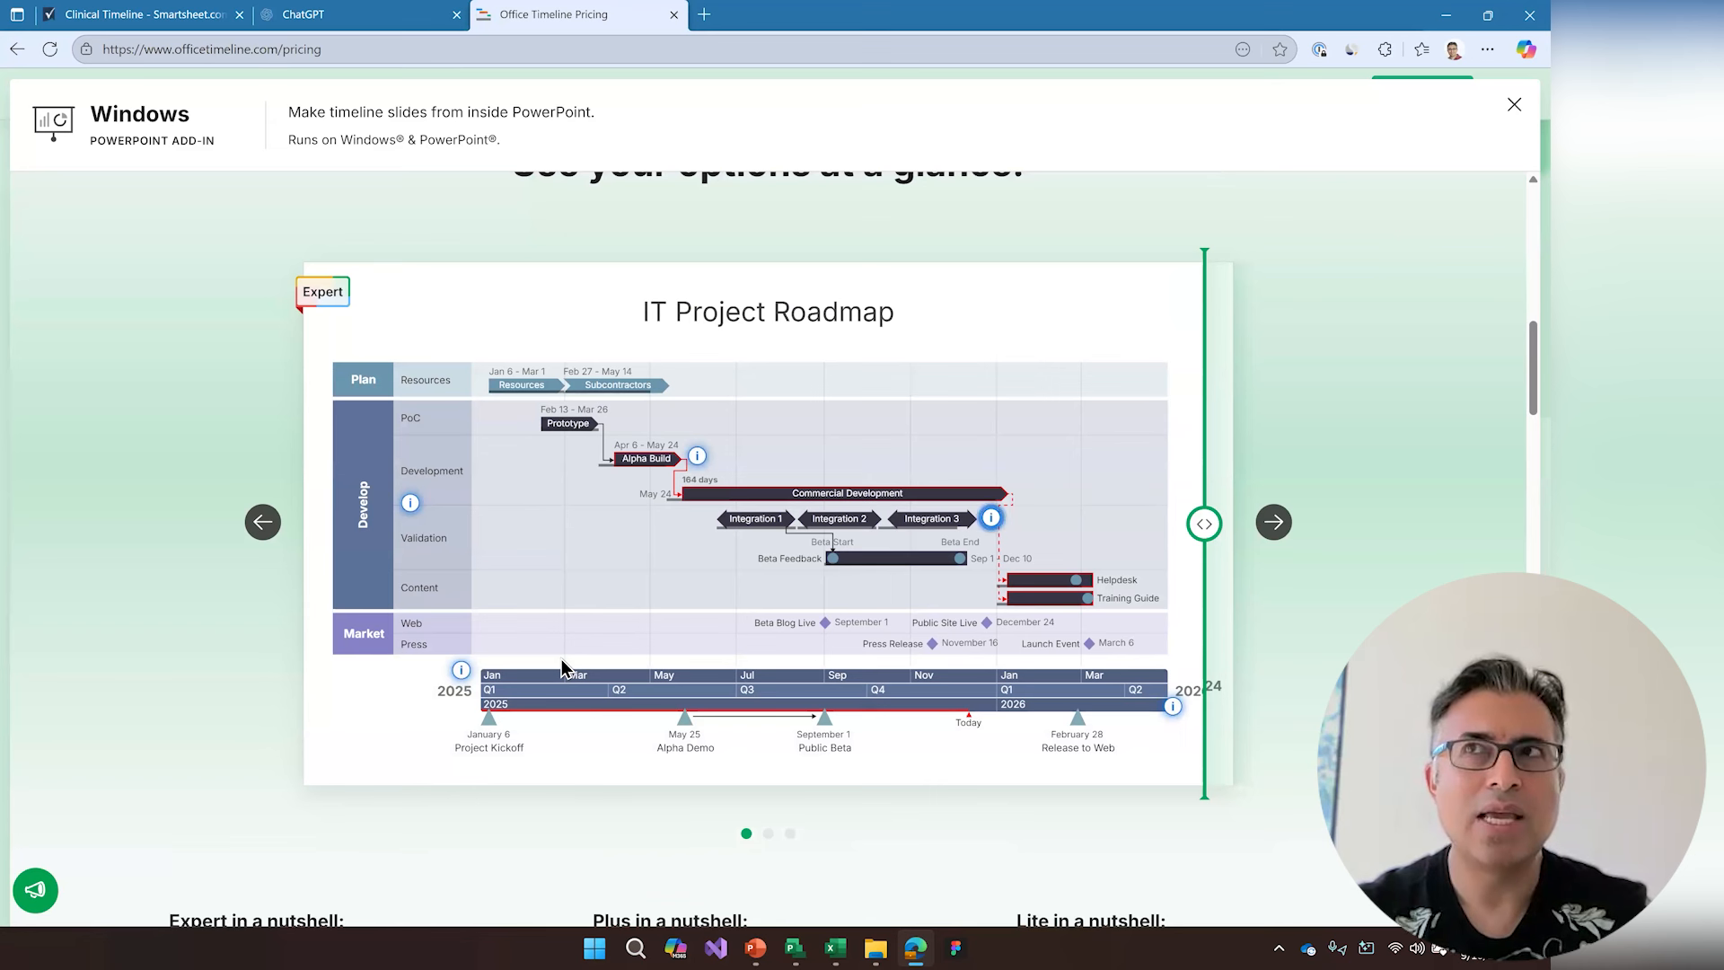
{"action": "scroll", "coordinate": [564, 665], "scroll_direction": "up", "scroll_amount": 2}
{"action": "scroll", "coordinate": [383, 581], "scroll_direction": "down", "scroll_amount": 6}
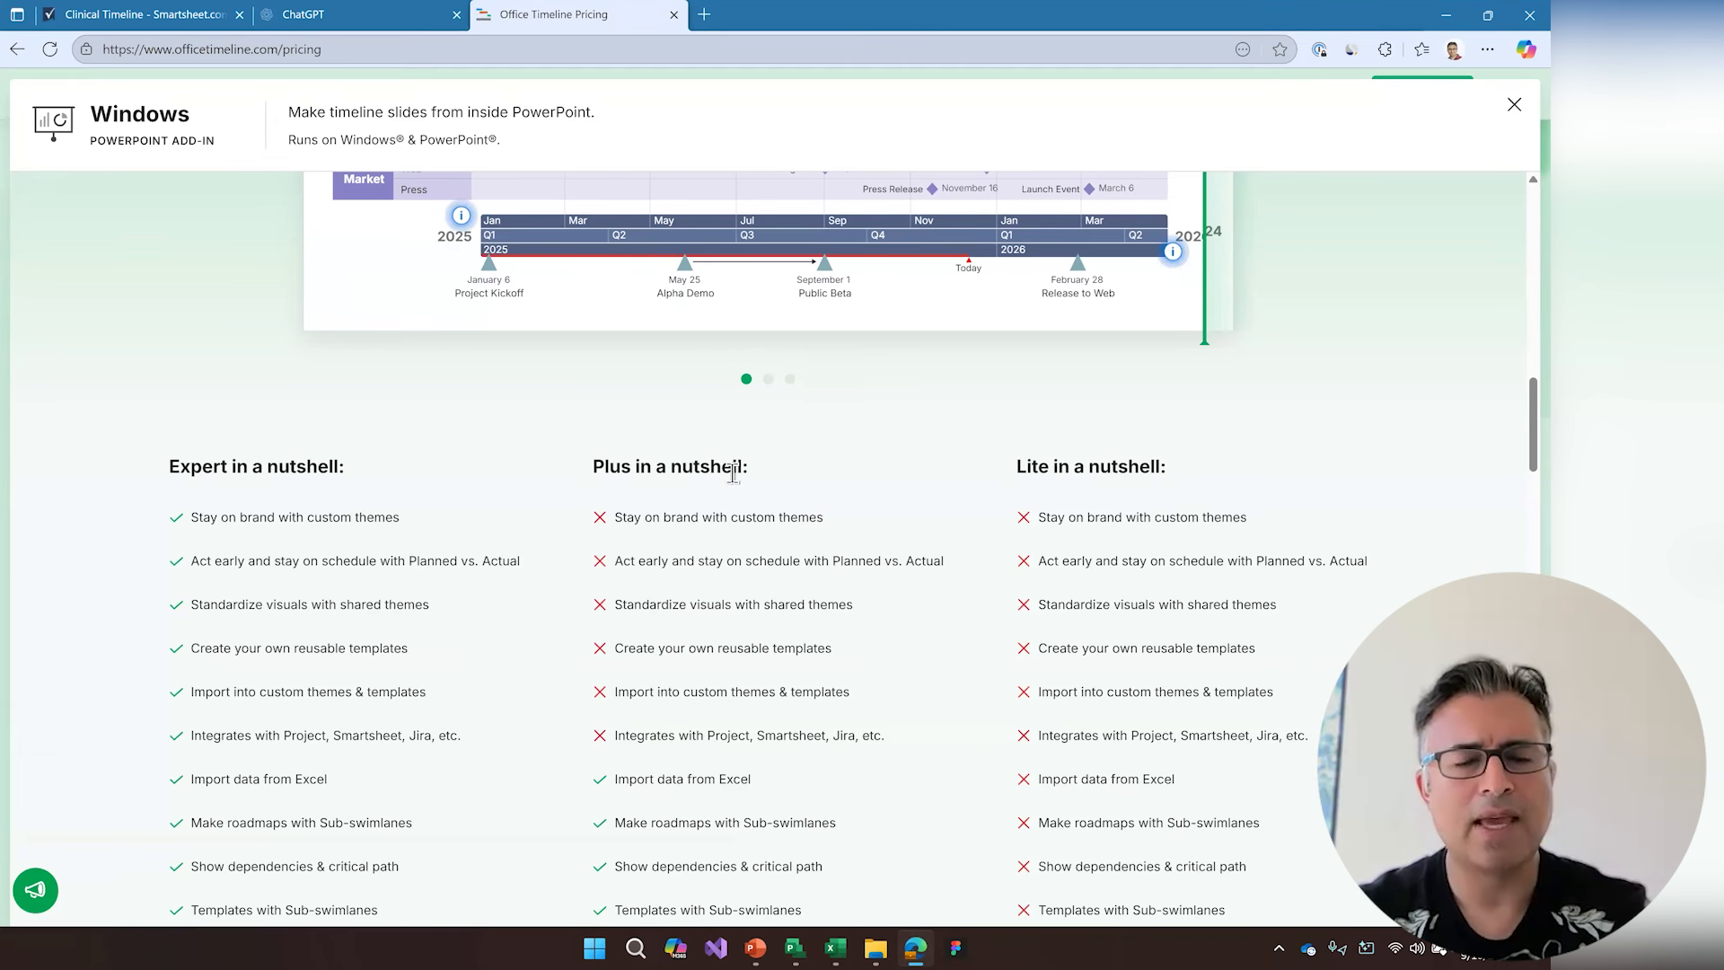
{"action": "scroll", "coordinate": [579, 556], "scroll_direction": "up", "scroll_amount": 2}
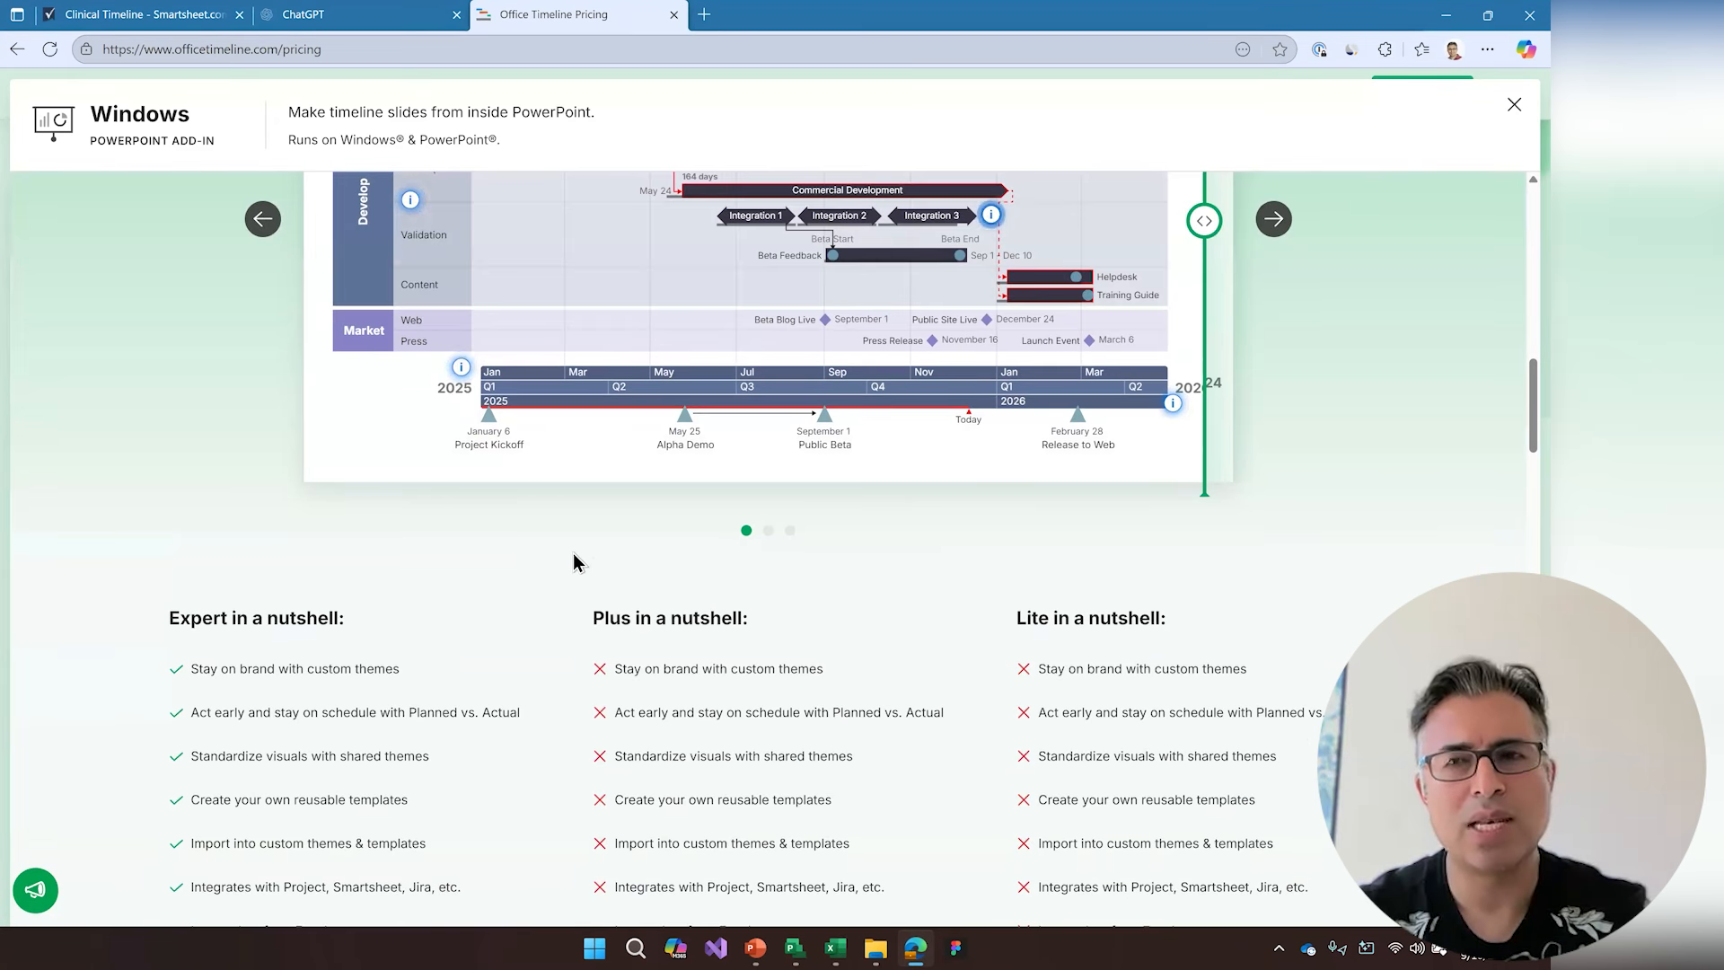
{"action": "scroll", "coordinate": [388, 603], "scroll_direction": "down", "scroll_amount": 2}
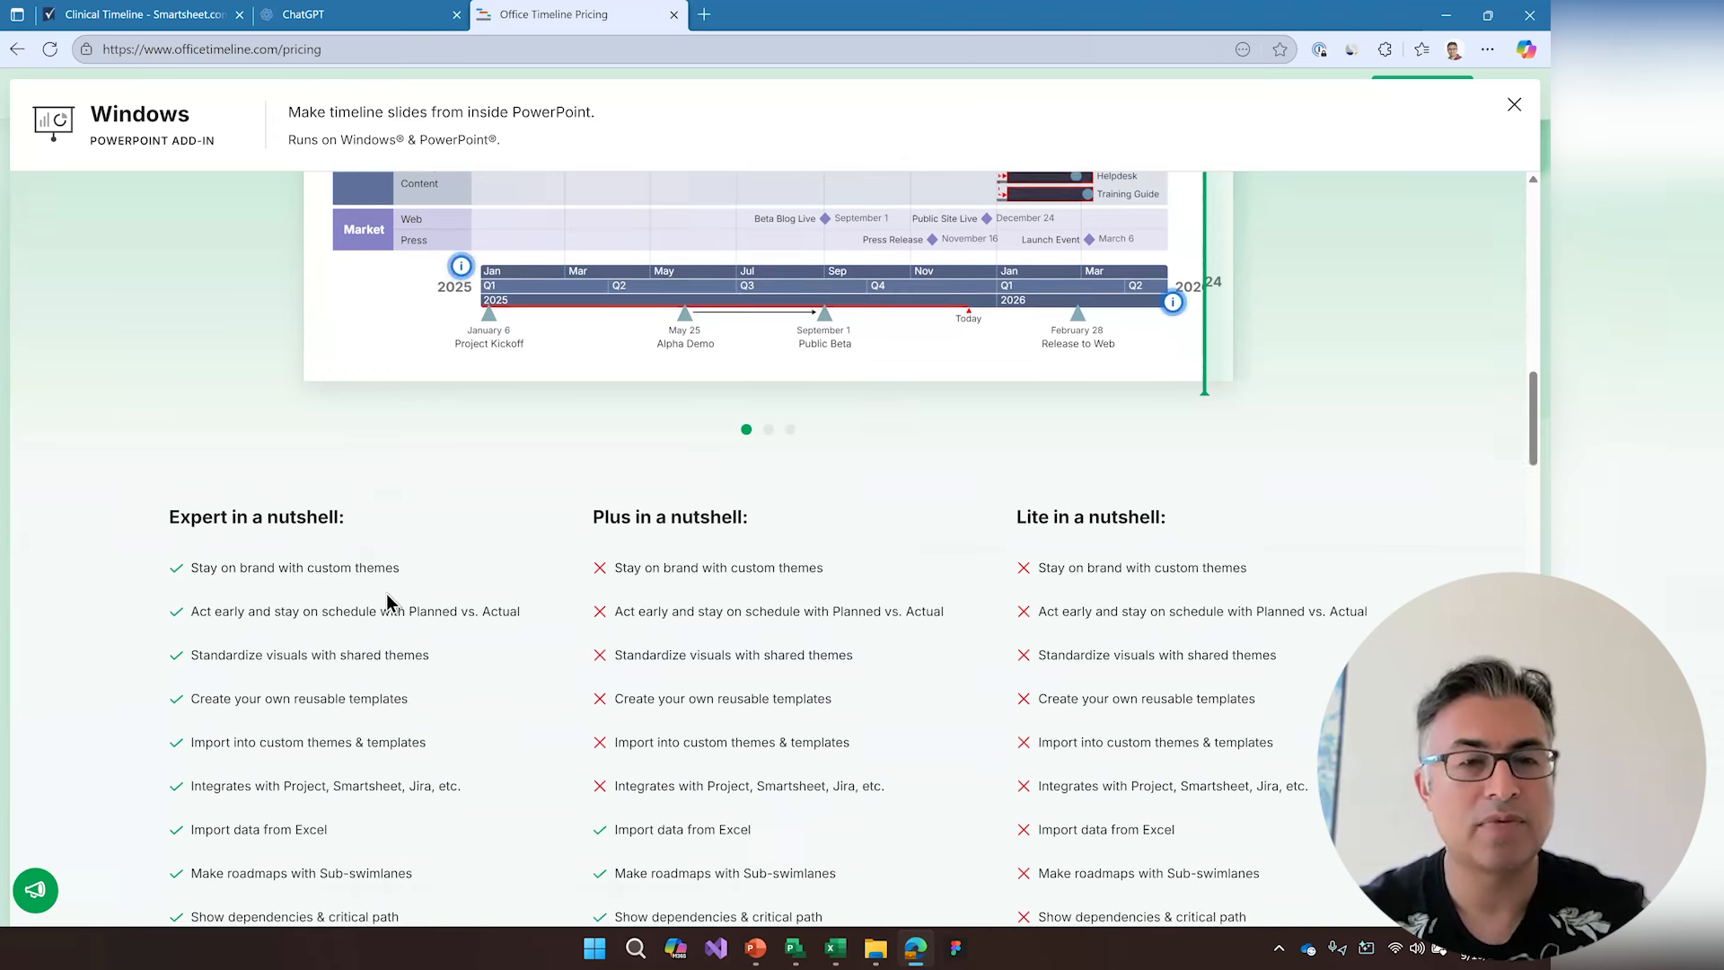
{"action": "scroll", "coordinate": [220, 626], "scroll_direction": "down", "scroll_amount": 2}
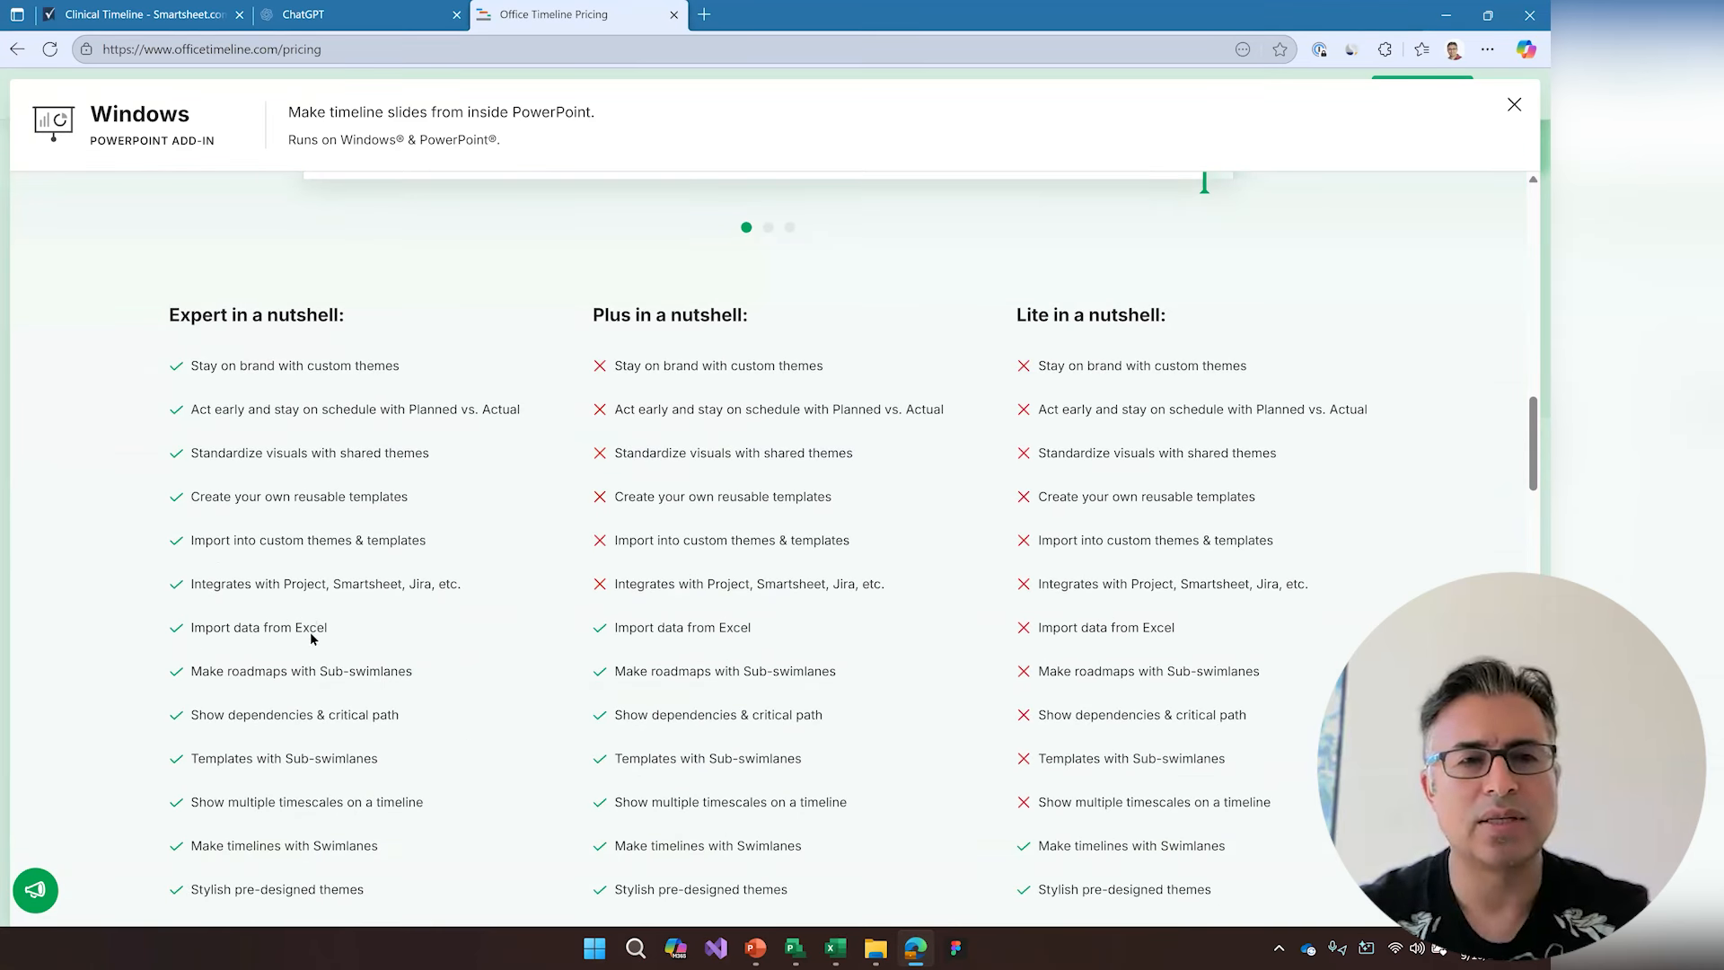
{"action": "scroll", "coordinate": [312, 637], "scroll_direction": "down", "scroll_amount": 4}
{"action": "scroll", "coordinate": [265, 510], "scroll_direction": "up", "scroll_amount": 4}
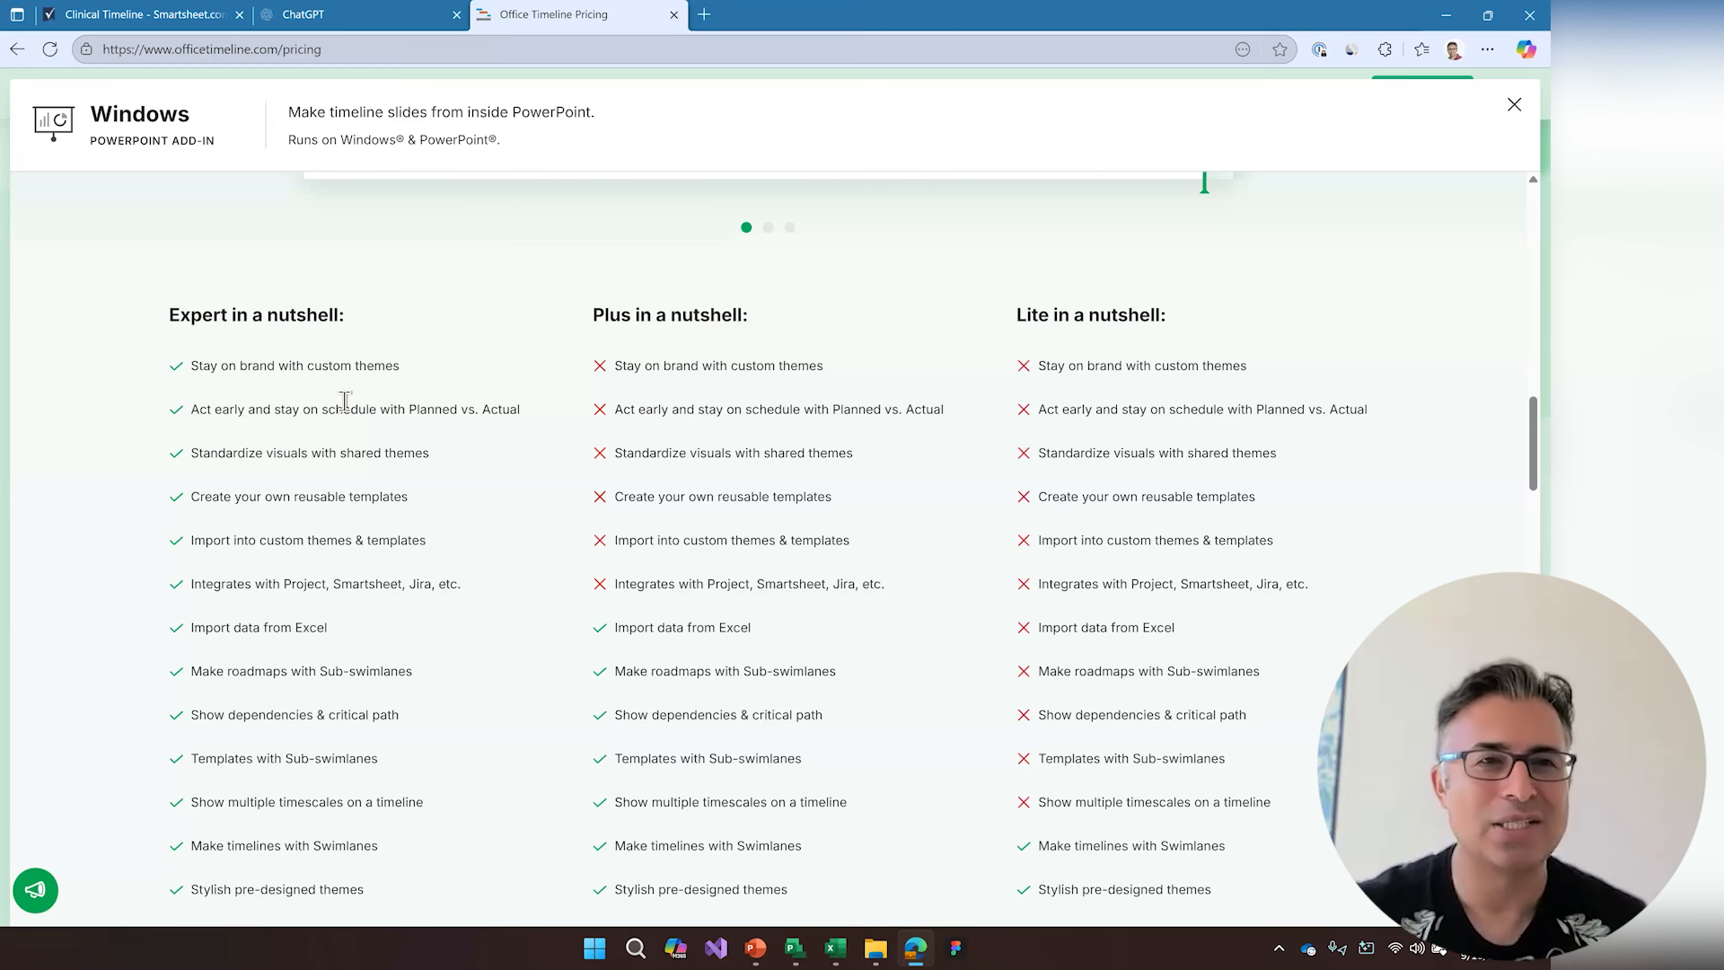
{"action": "left_click_drag", "start_coordinate": [269, 408], "coordinate": [491, 409]}
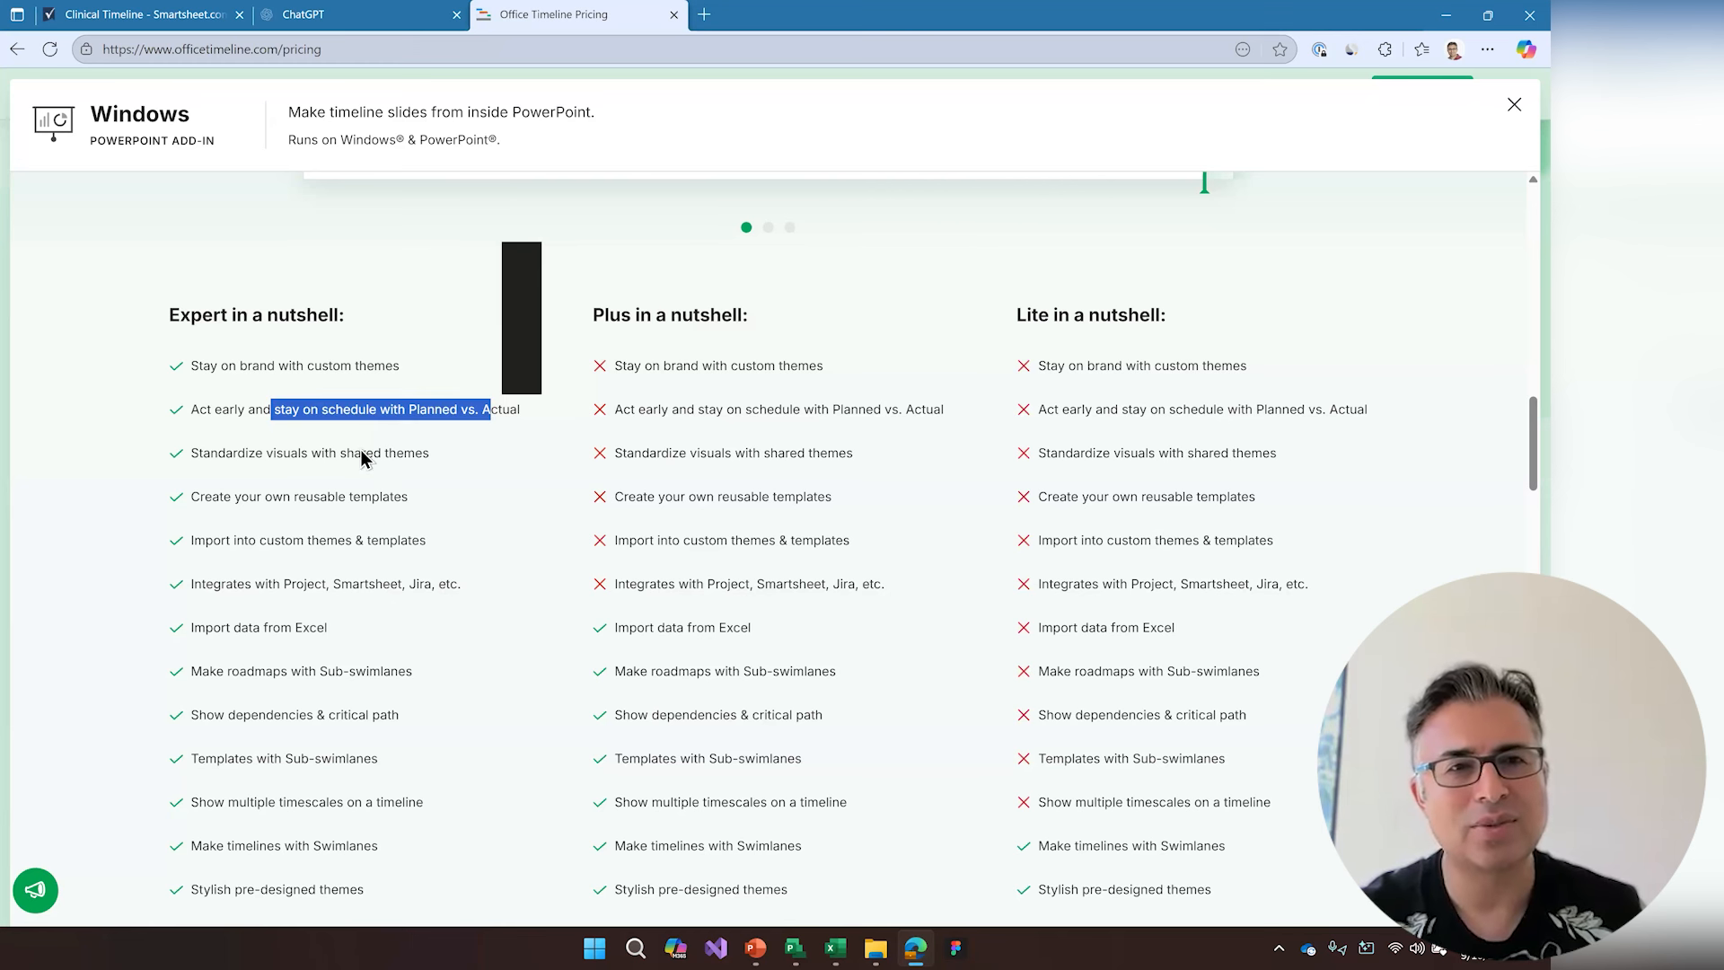
{"action": "left_click", "coordinate": [369, 490]}
{"action": "left_click_drag", "start_coordinate": [257, 495], "coordinate": [368, 490]}
{"action": "left_click_drag", "start_coordinate": [311, 541], "coordinate": [319, 543]}
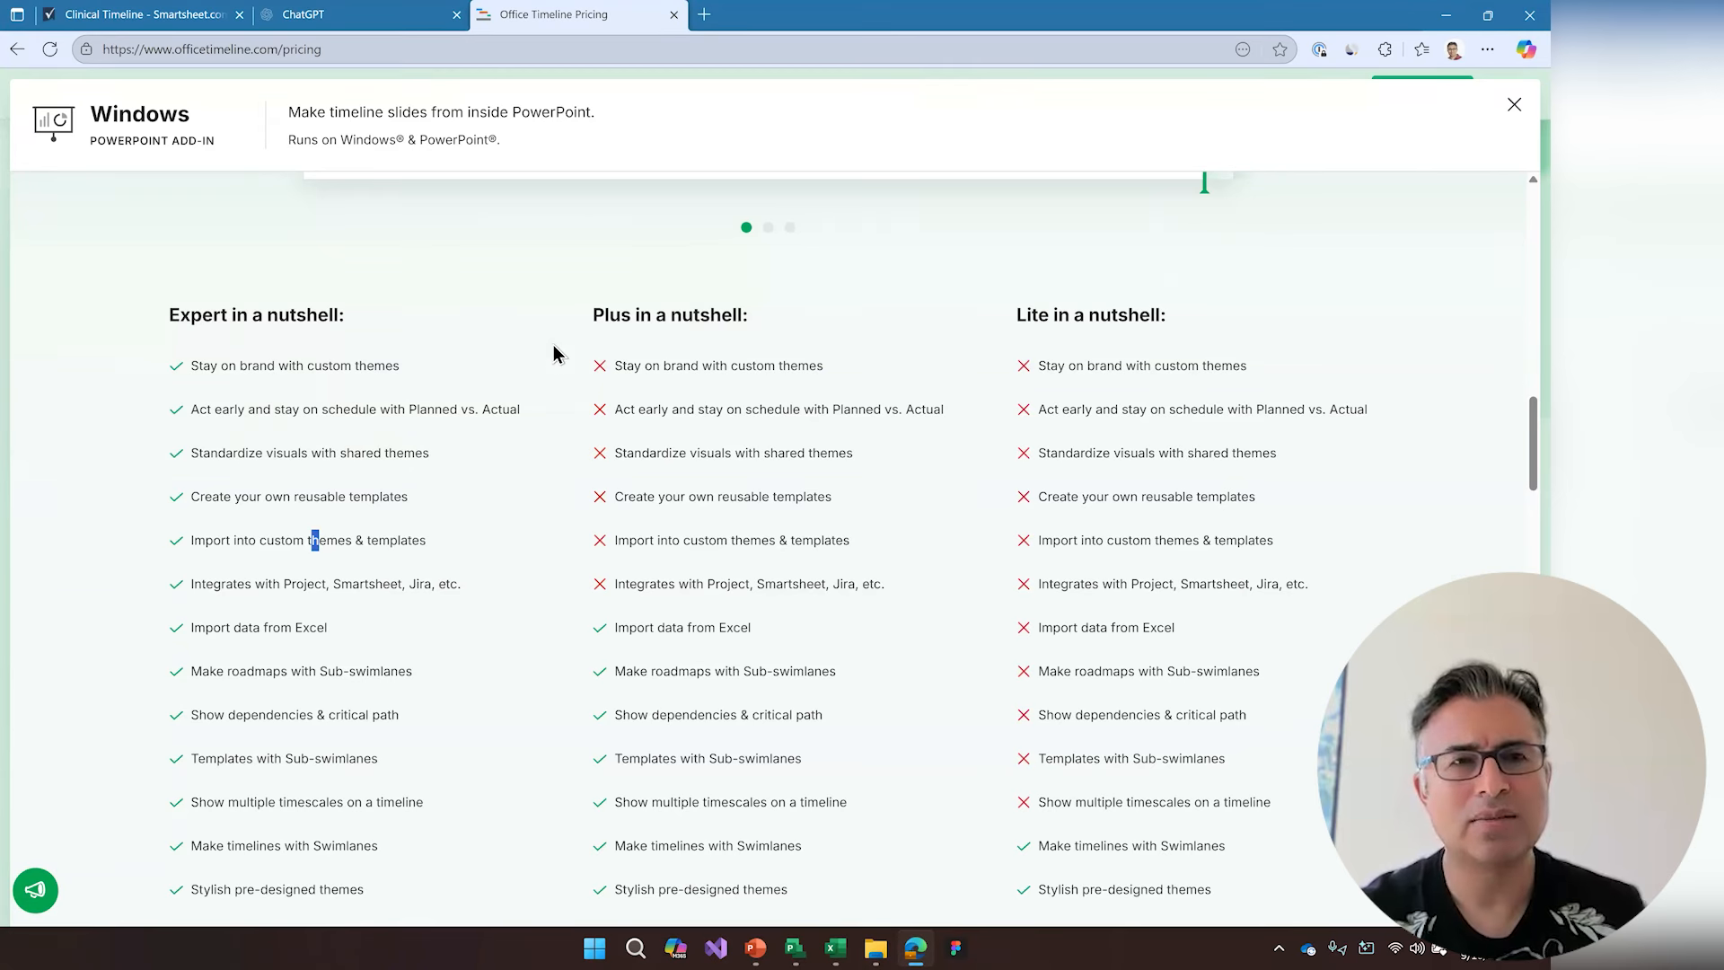
{"action": "scroll", "coordinate": [554, 350], "scroll_direction": "up", "scroll_amount": 10}
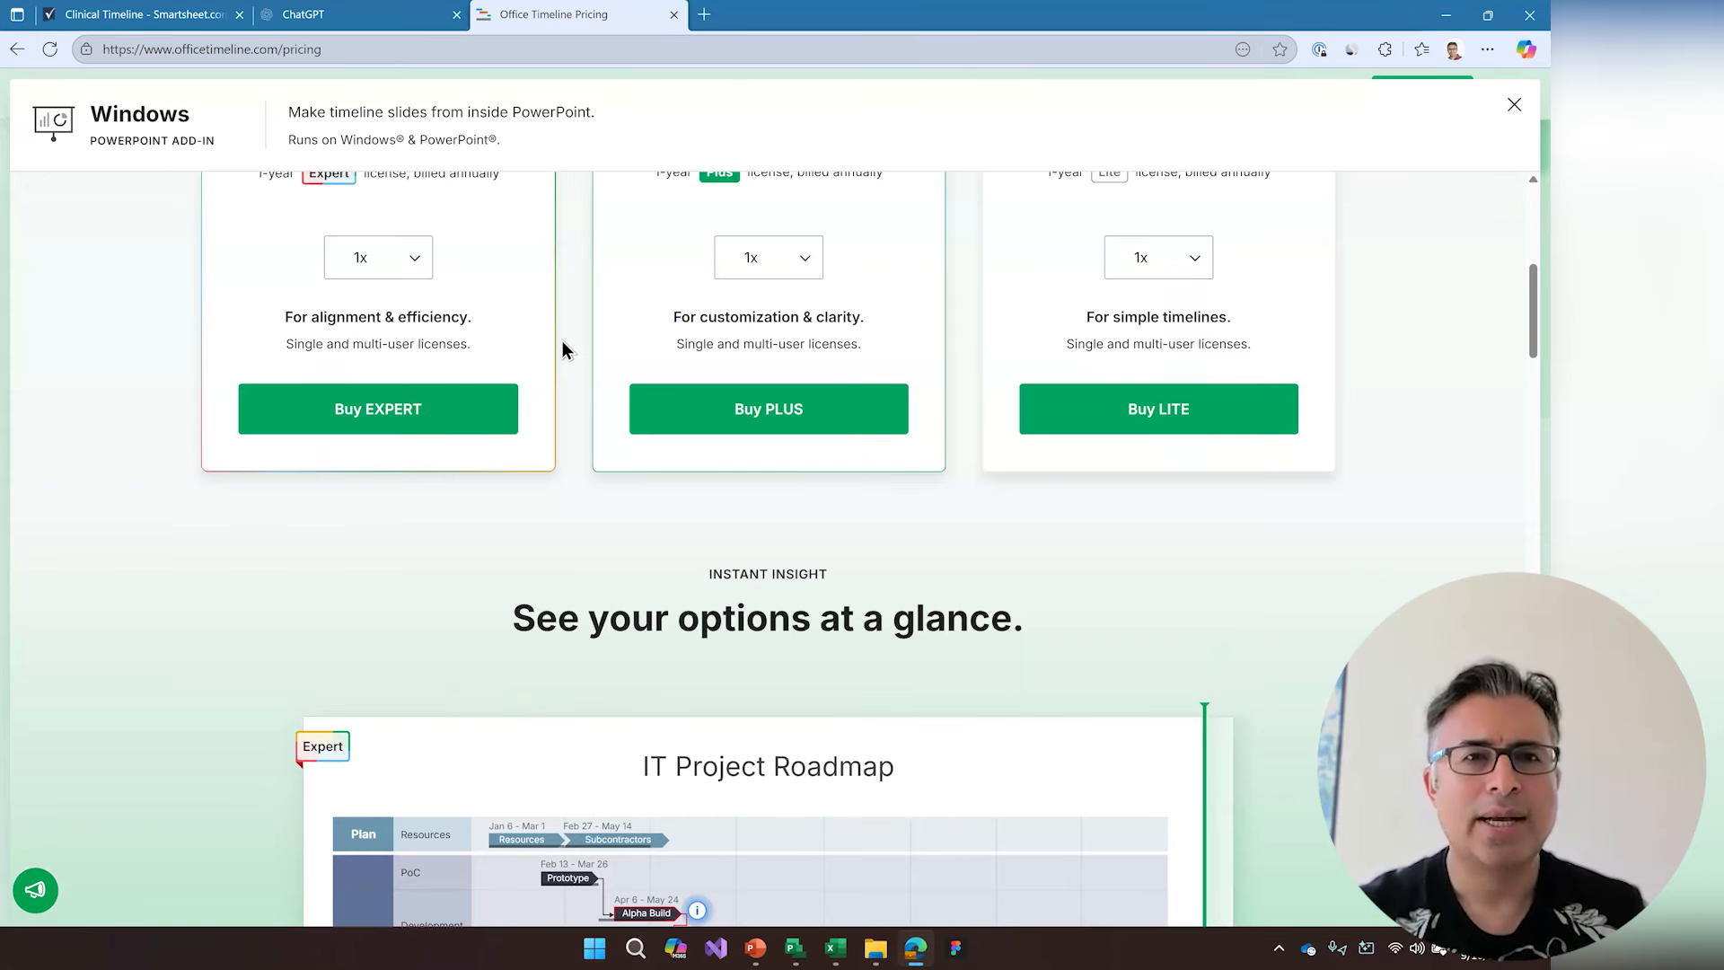
{"action": "scroll", "coordinate": [562, 350], "scroll_direction": "up", "scroll_amount": 5}
{"action": "scroll", "coordinate": [493, 699], "scroll_direction": "down", "scroll_amount": 1}
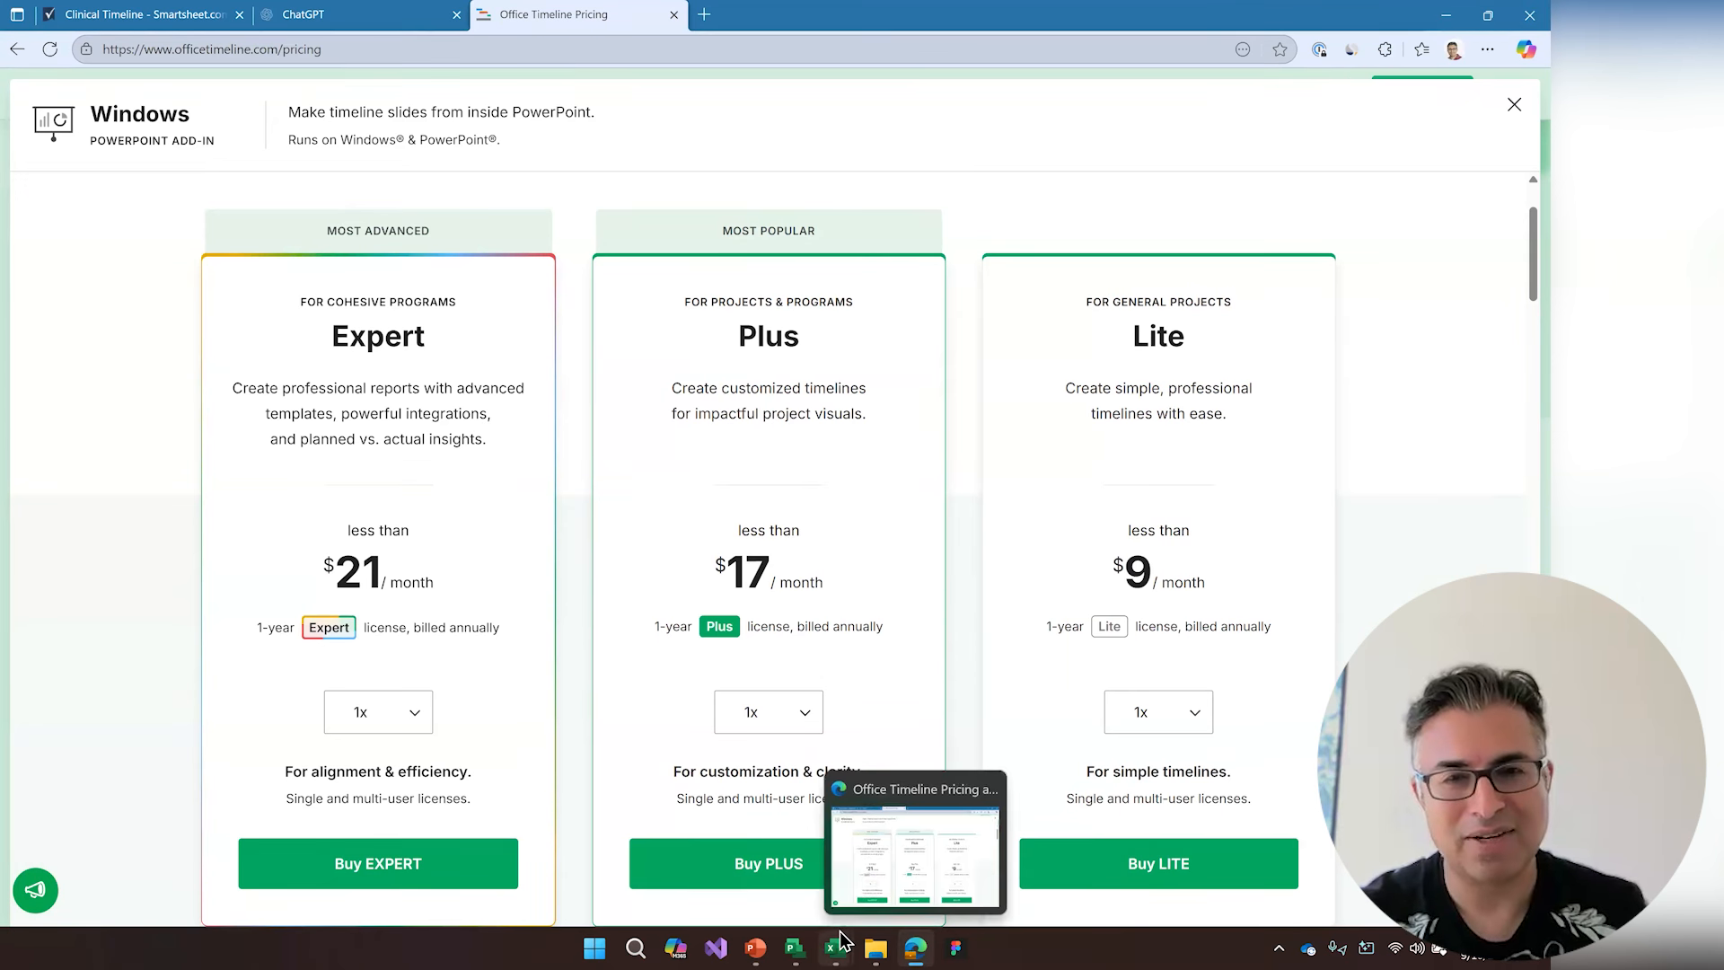
- Open GPT Prompt.txt from the Projects folder, copy its entire prompt, and switch to ChatGPT
{"action": "left_click", "coordinate": [876, 947]}
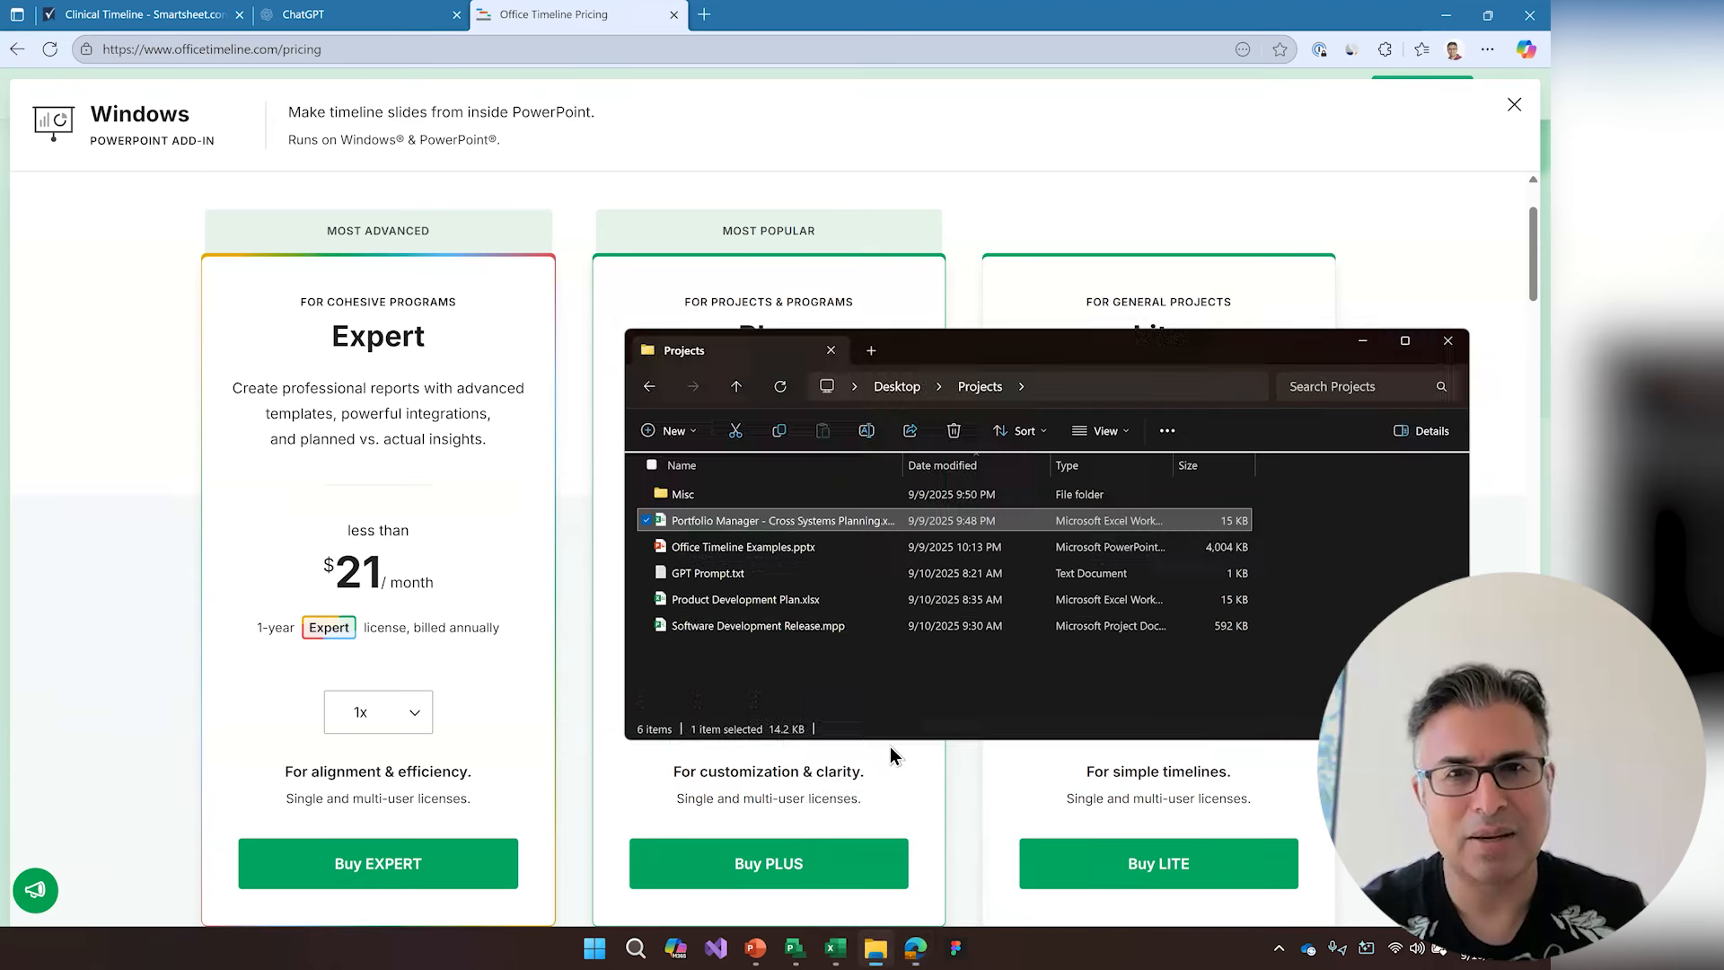
{"action": "double_click", "coordinate": [729, 576]}
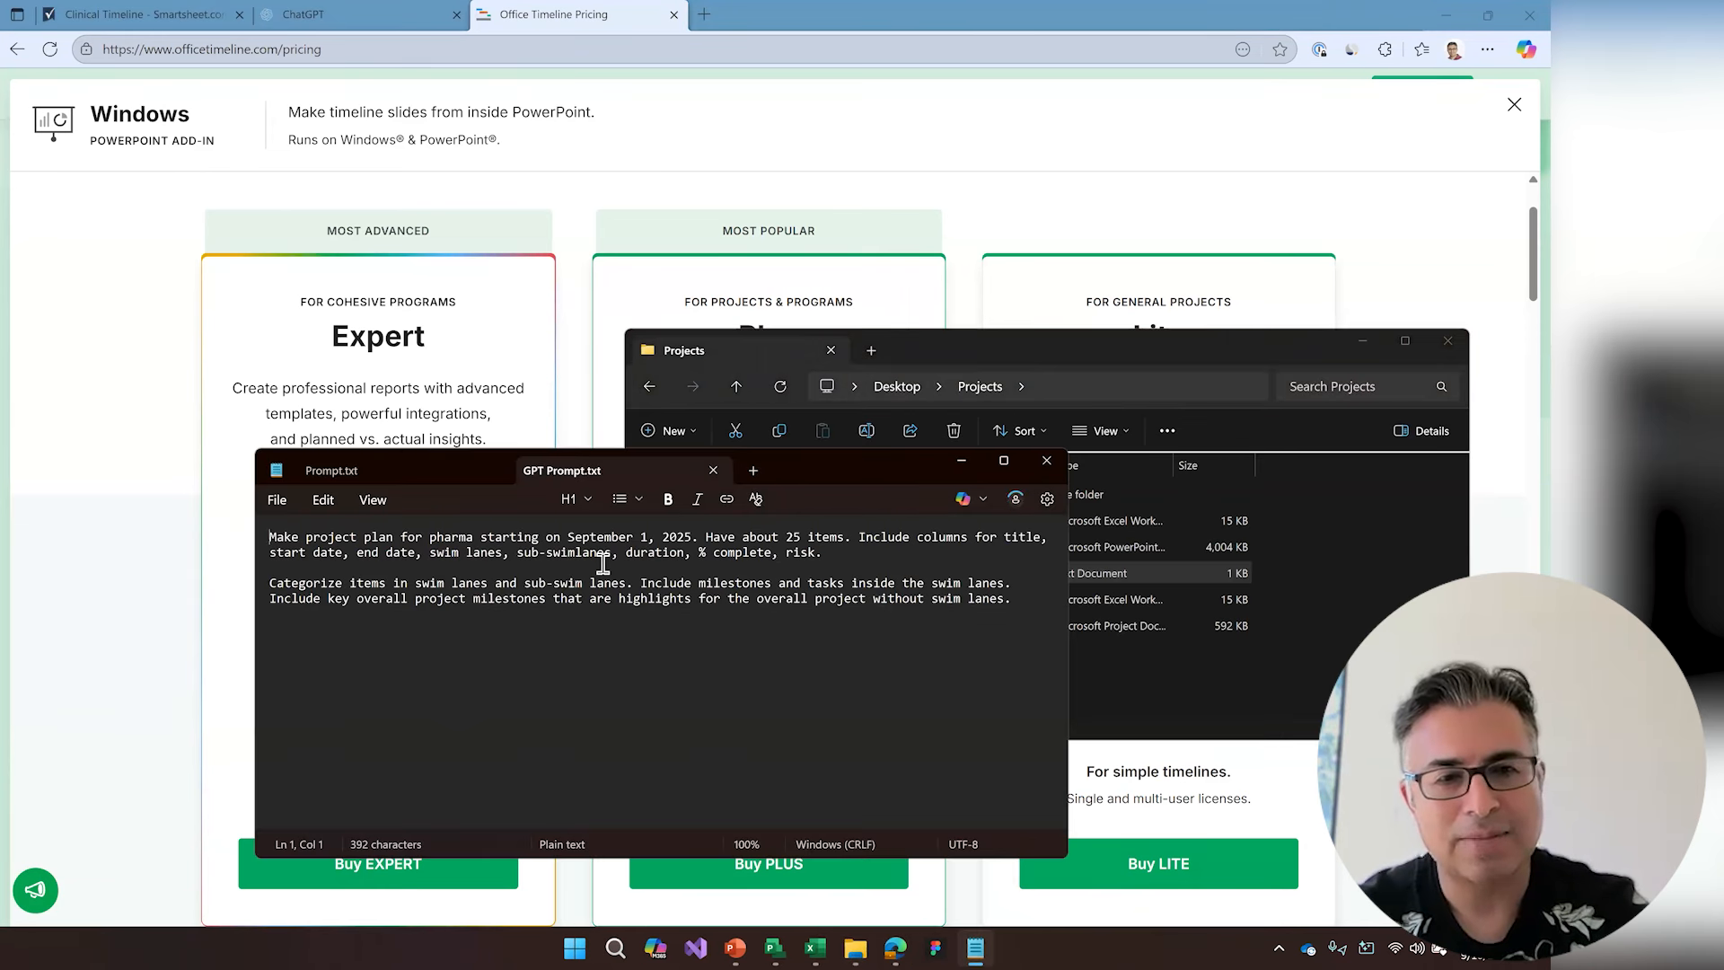
{"action": "key", "text": "ctrl+a"}
{"action": "key", "text": "ctrl+c"}
{"action": "left_click", "coordinate": [364, 20]}
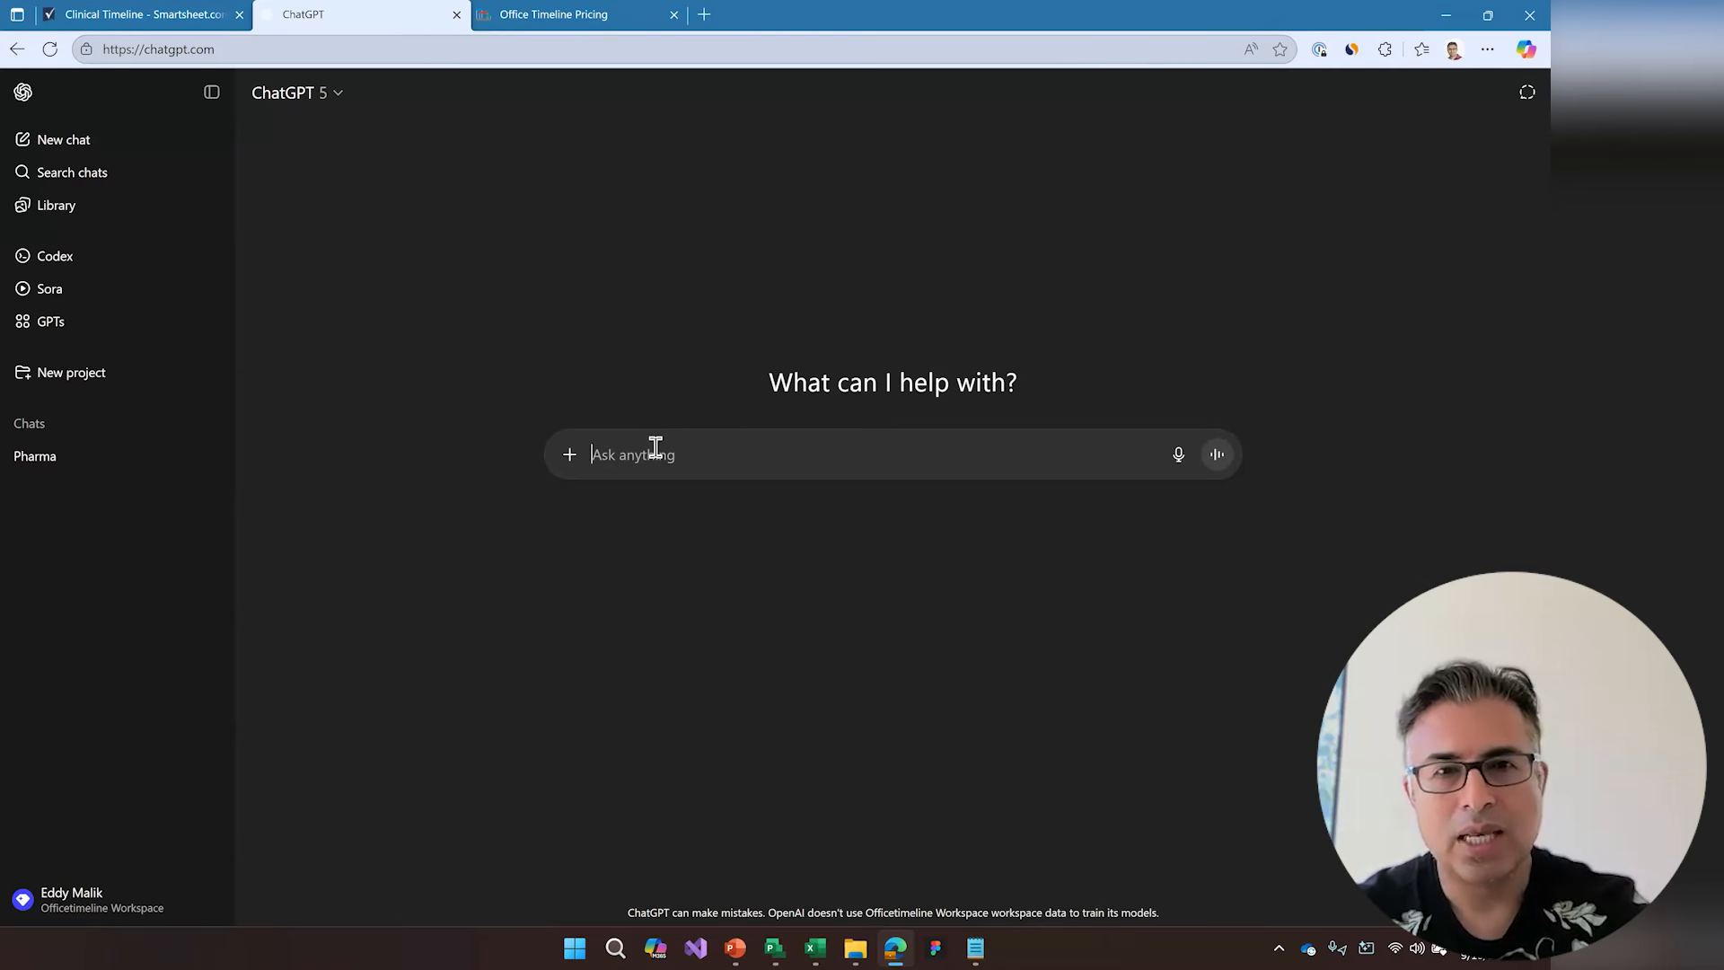
- Paste the prompt, replace 'pharma' with 'construction', and send it
{"action": "key", "text": "ctrl+v"}
{"action": "double_click", "coordinate": [719, 454]}
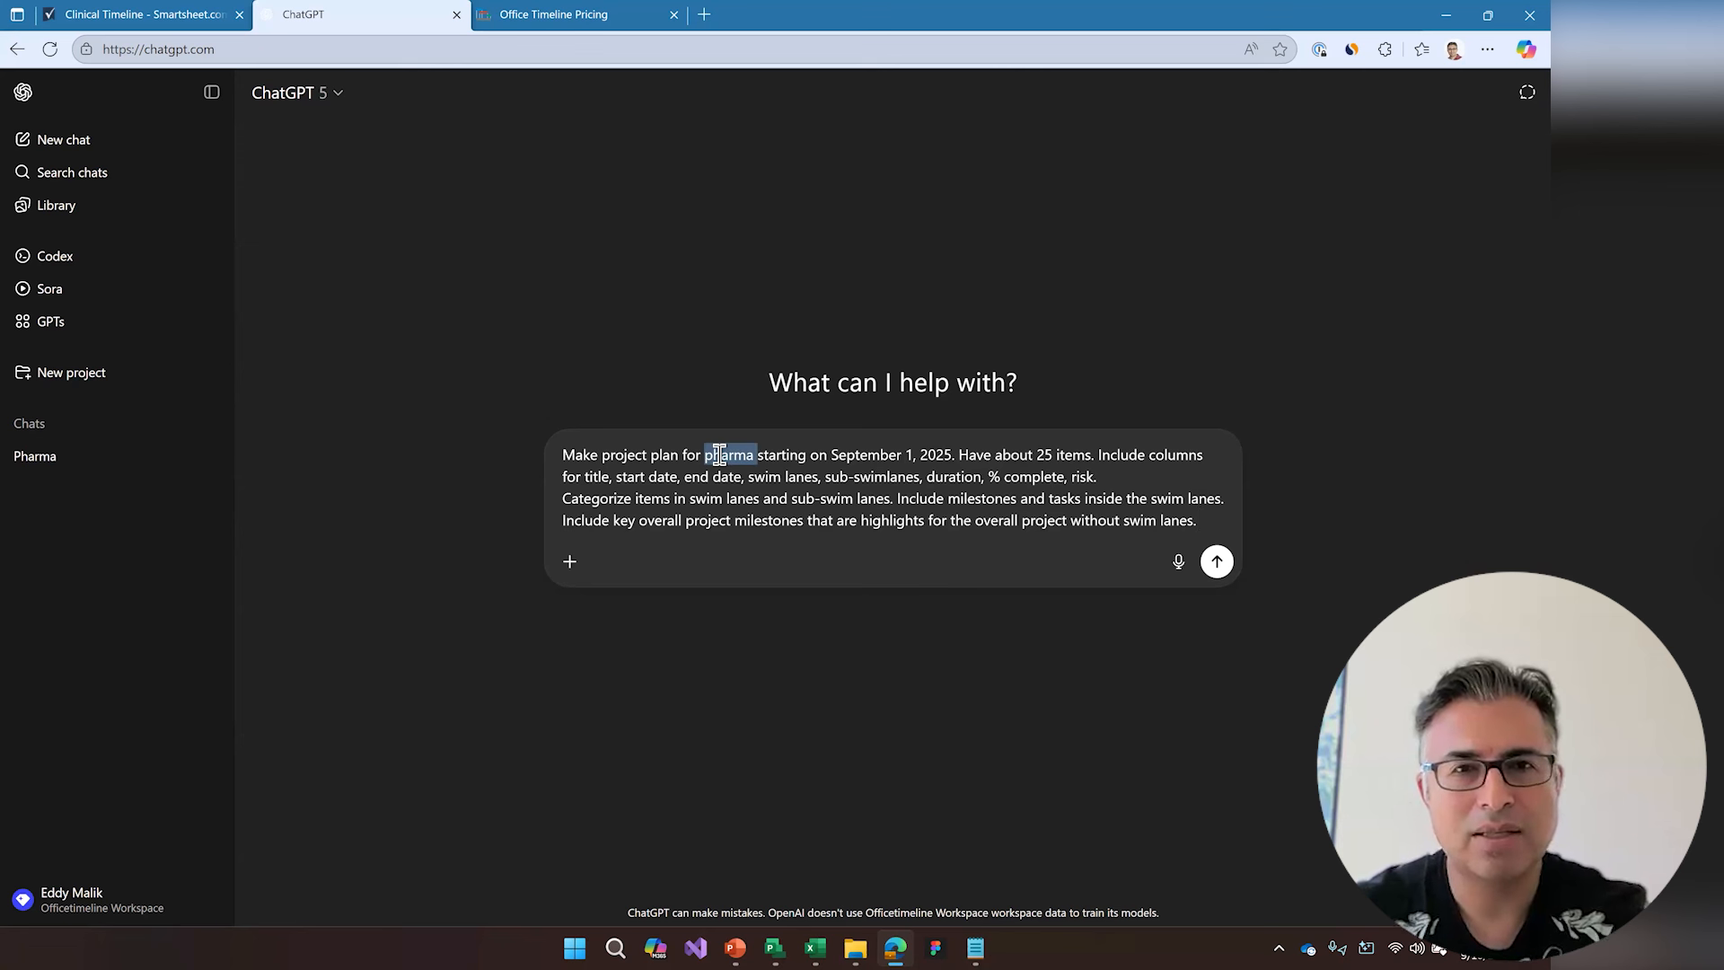
{"action": "type", "text": "construcion"}
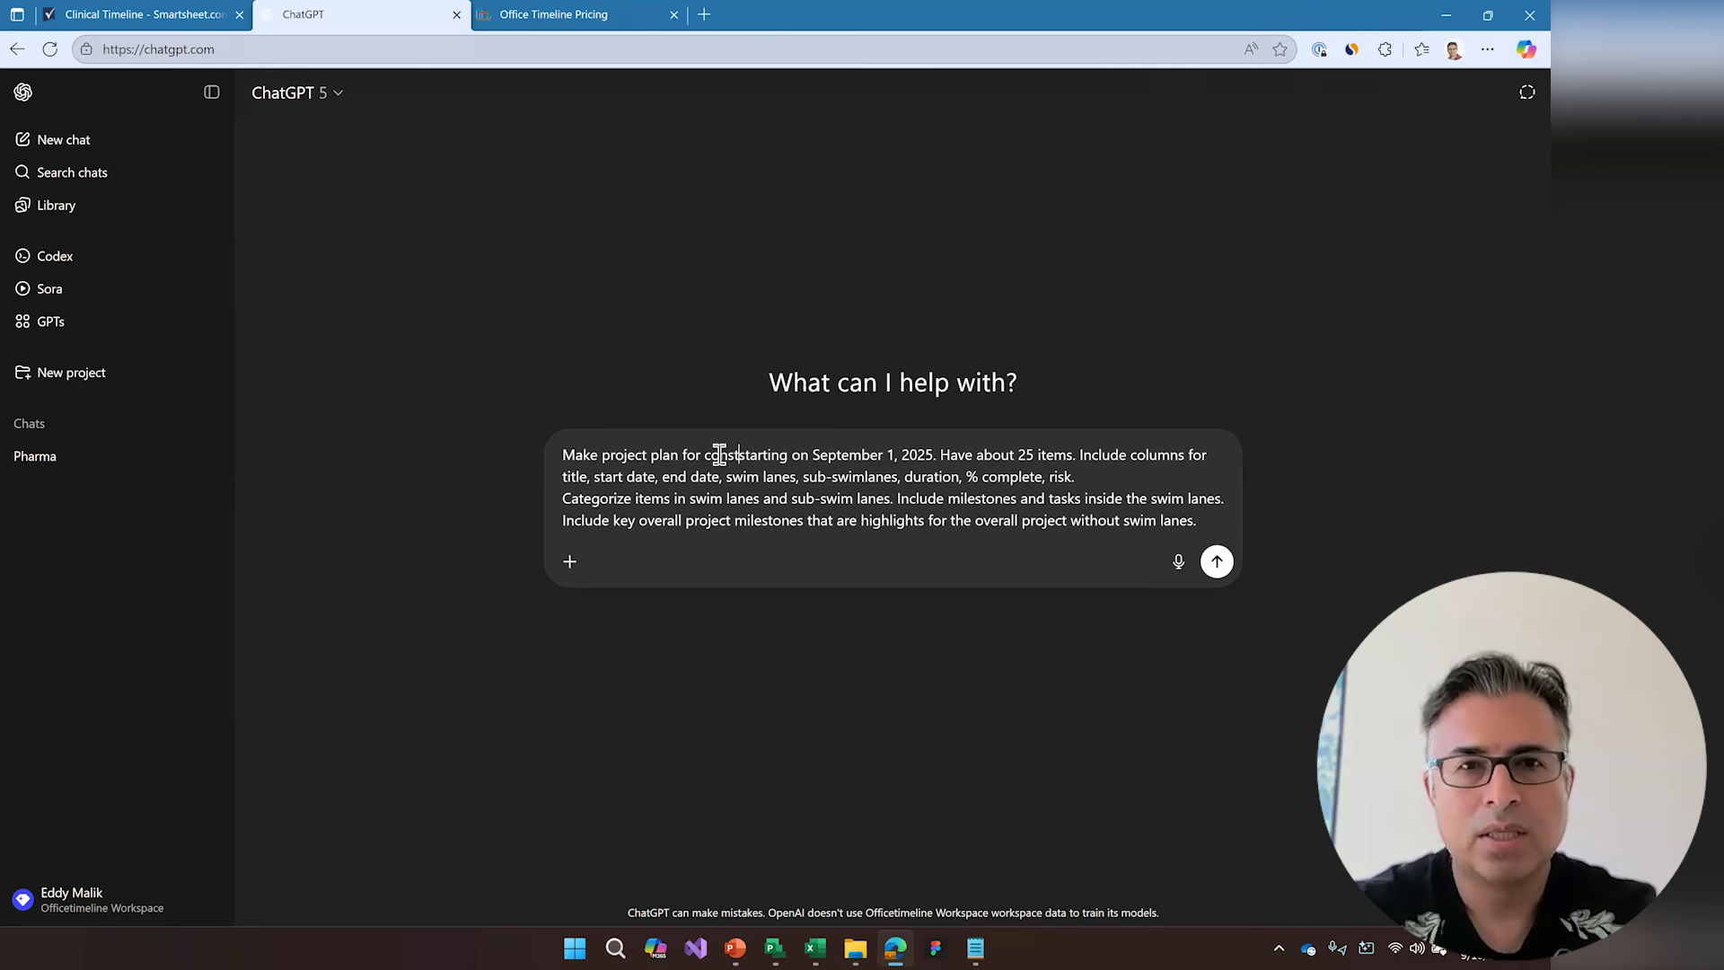
{"action": "key", "text": "BackSpace"}
{"action": "key", "text": "BackSpace"}
{"action": "key", "text": "BackSpace"}
{"action": "type", "text": "tion"}
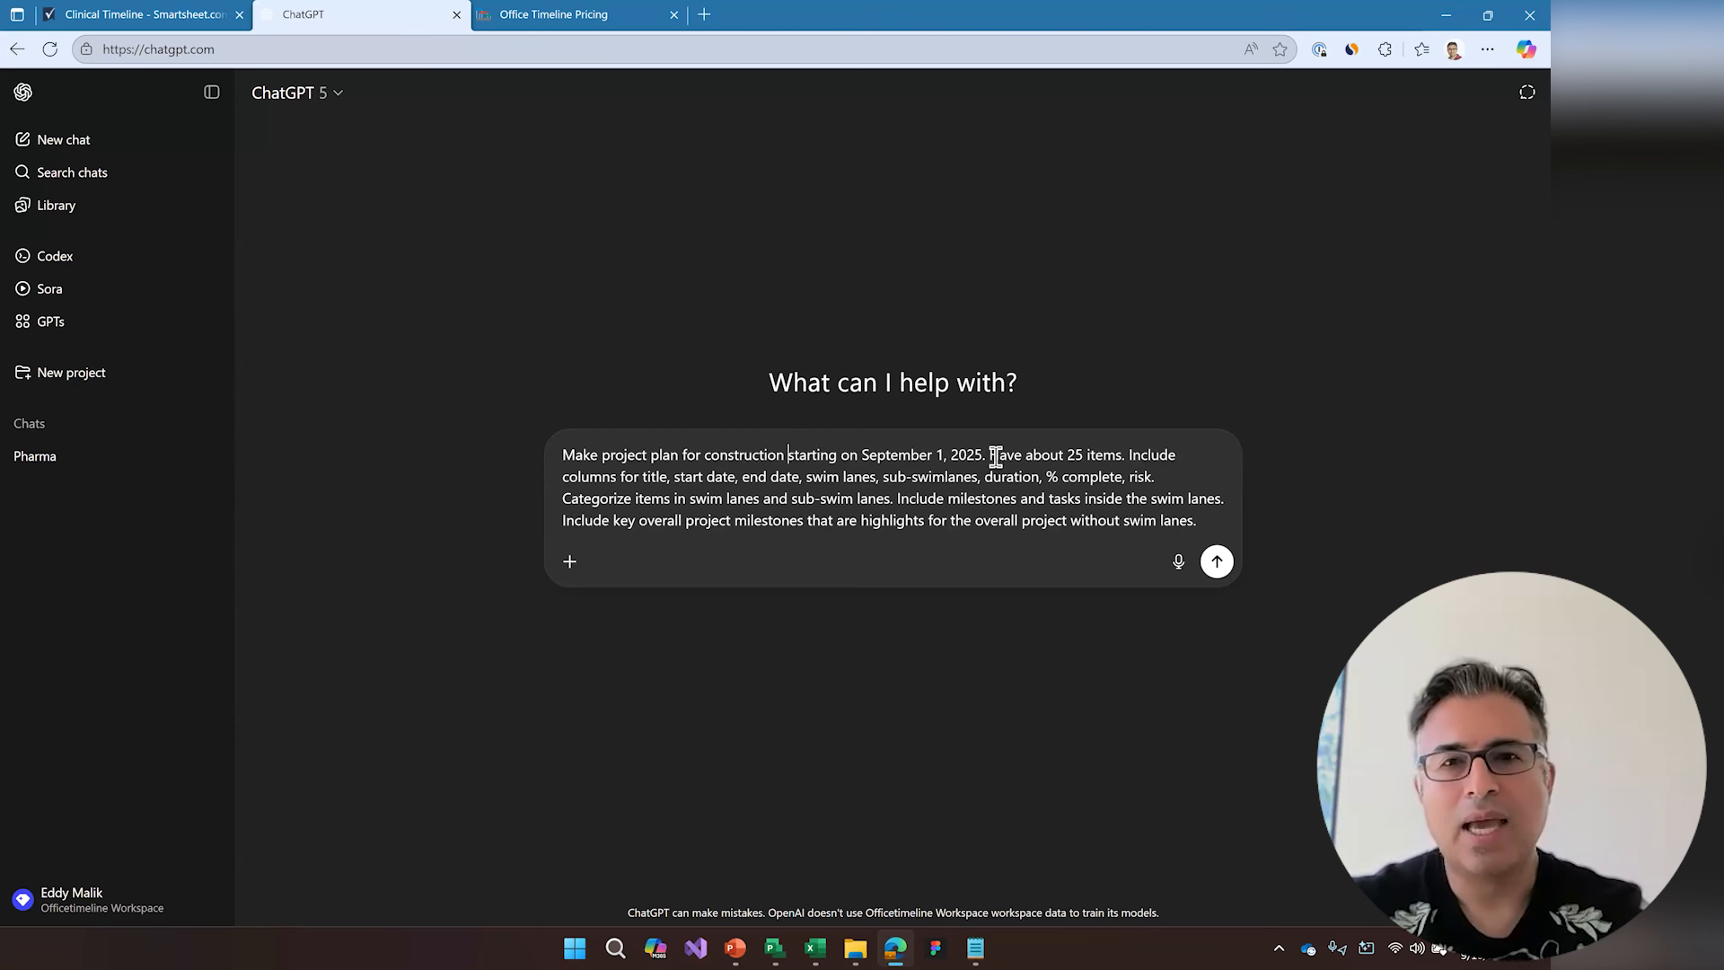
{"action": "left_click", "coordinate": [1131, 454]}
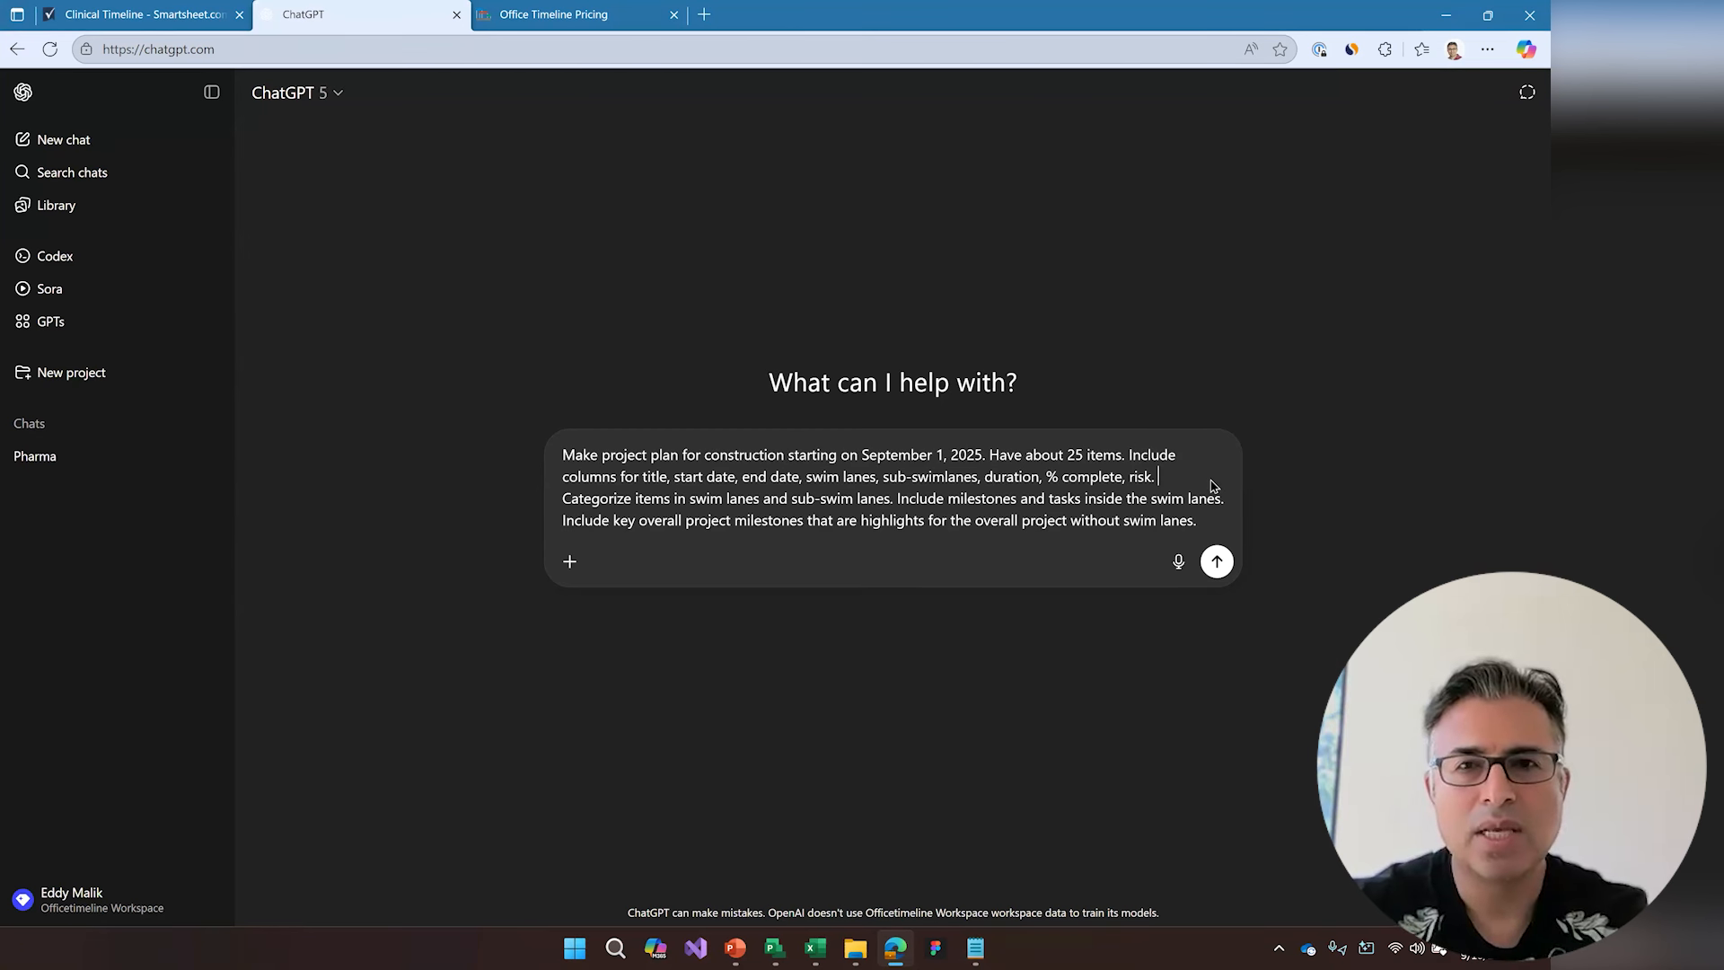
{"action": "key", "text": "Return"}
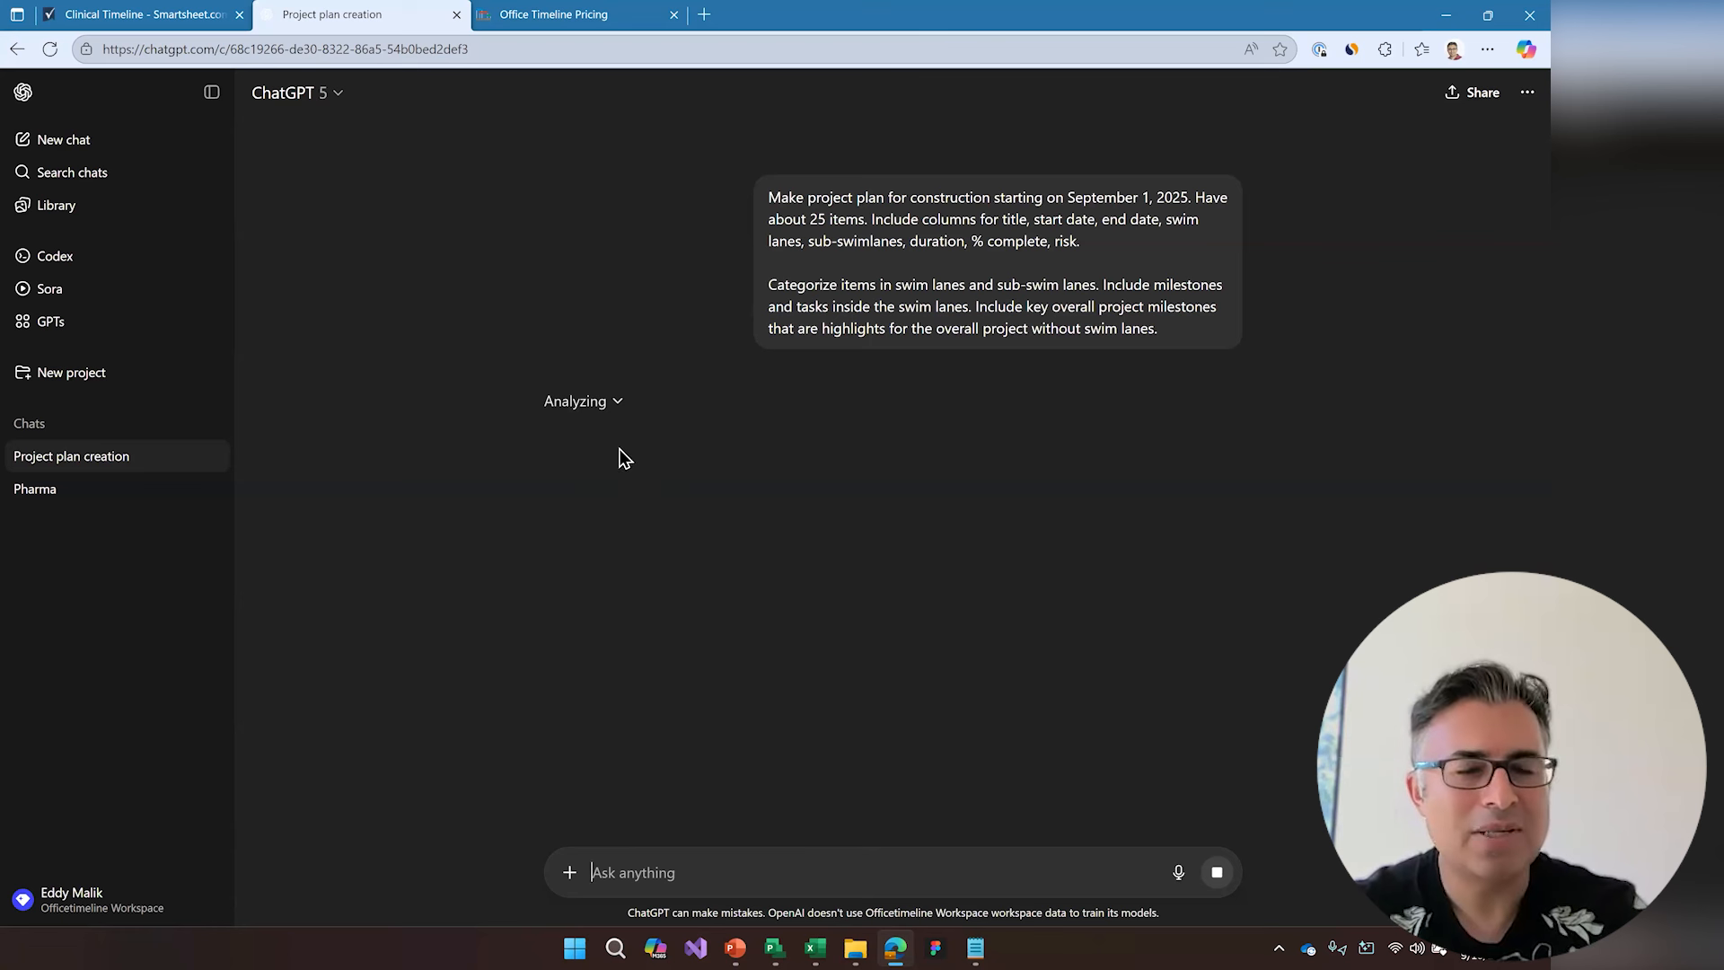
- Expand the Analyzing panel to show the generated project_plan Python code
{"action": "left_click", "coordinate": [619, 406]}
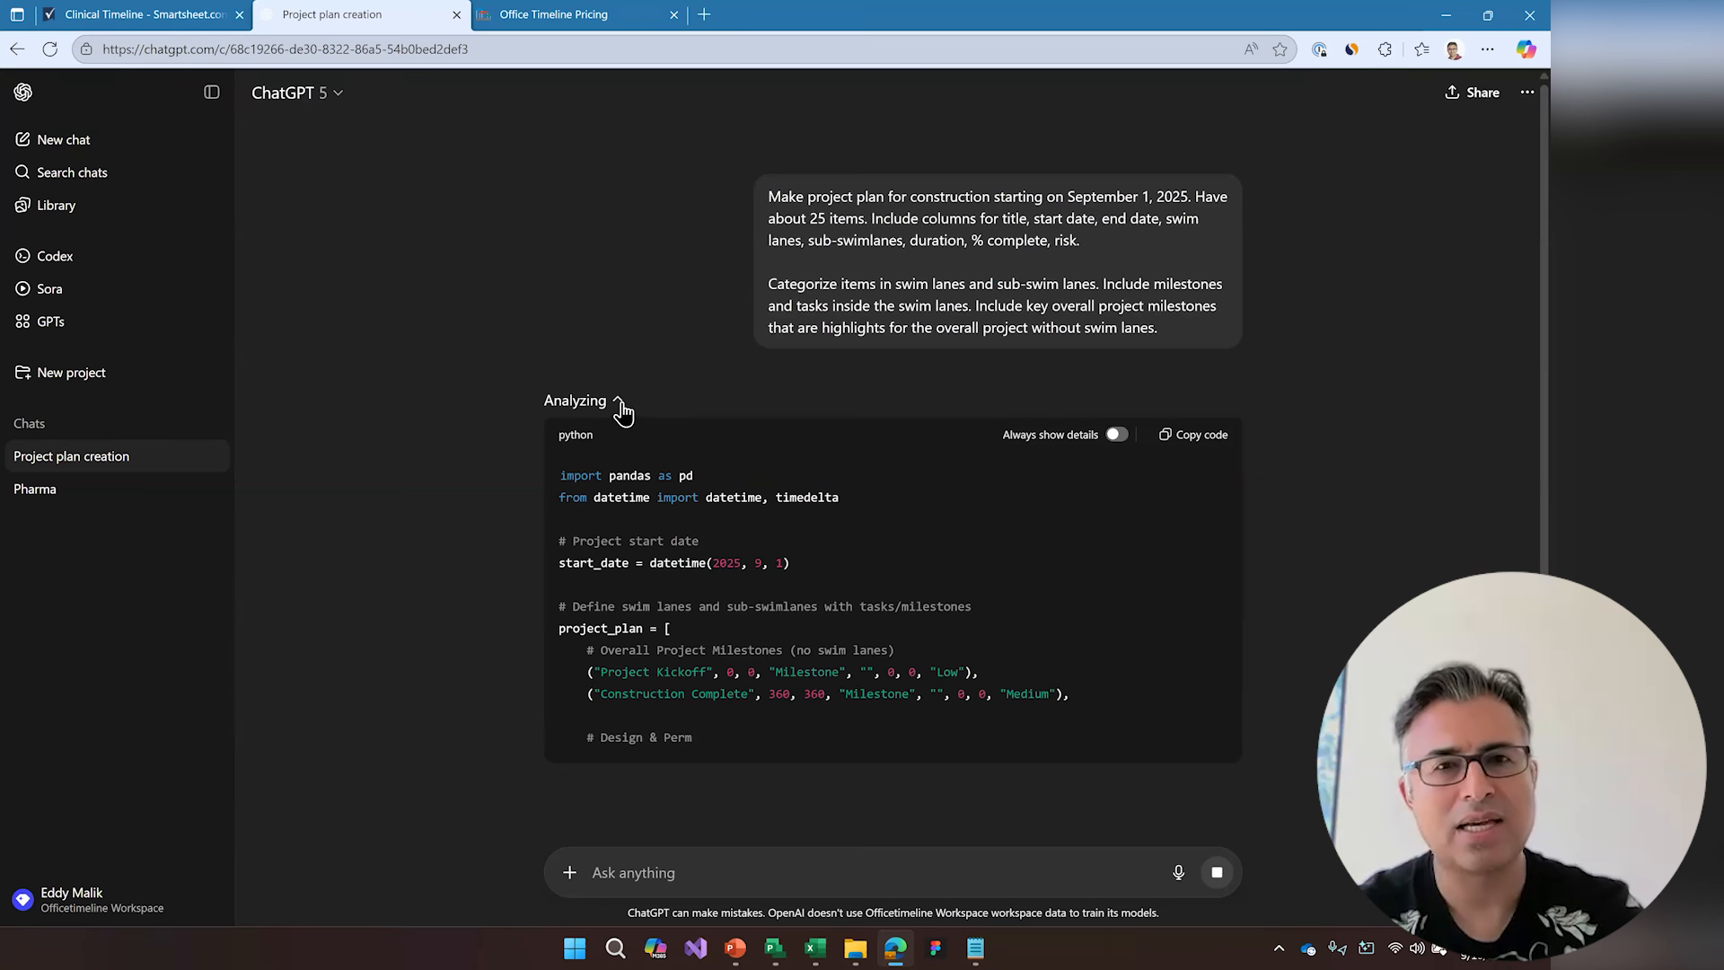
{"action": "scroll", "coordinate": [649, 442], "scroll_direction": "down", "scroll_amount": 1}
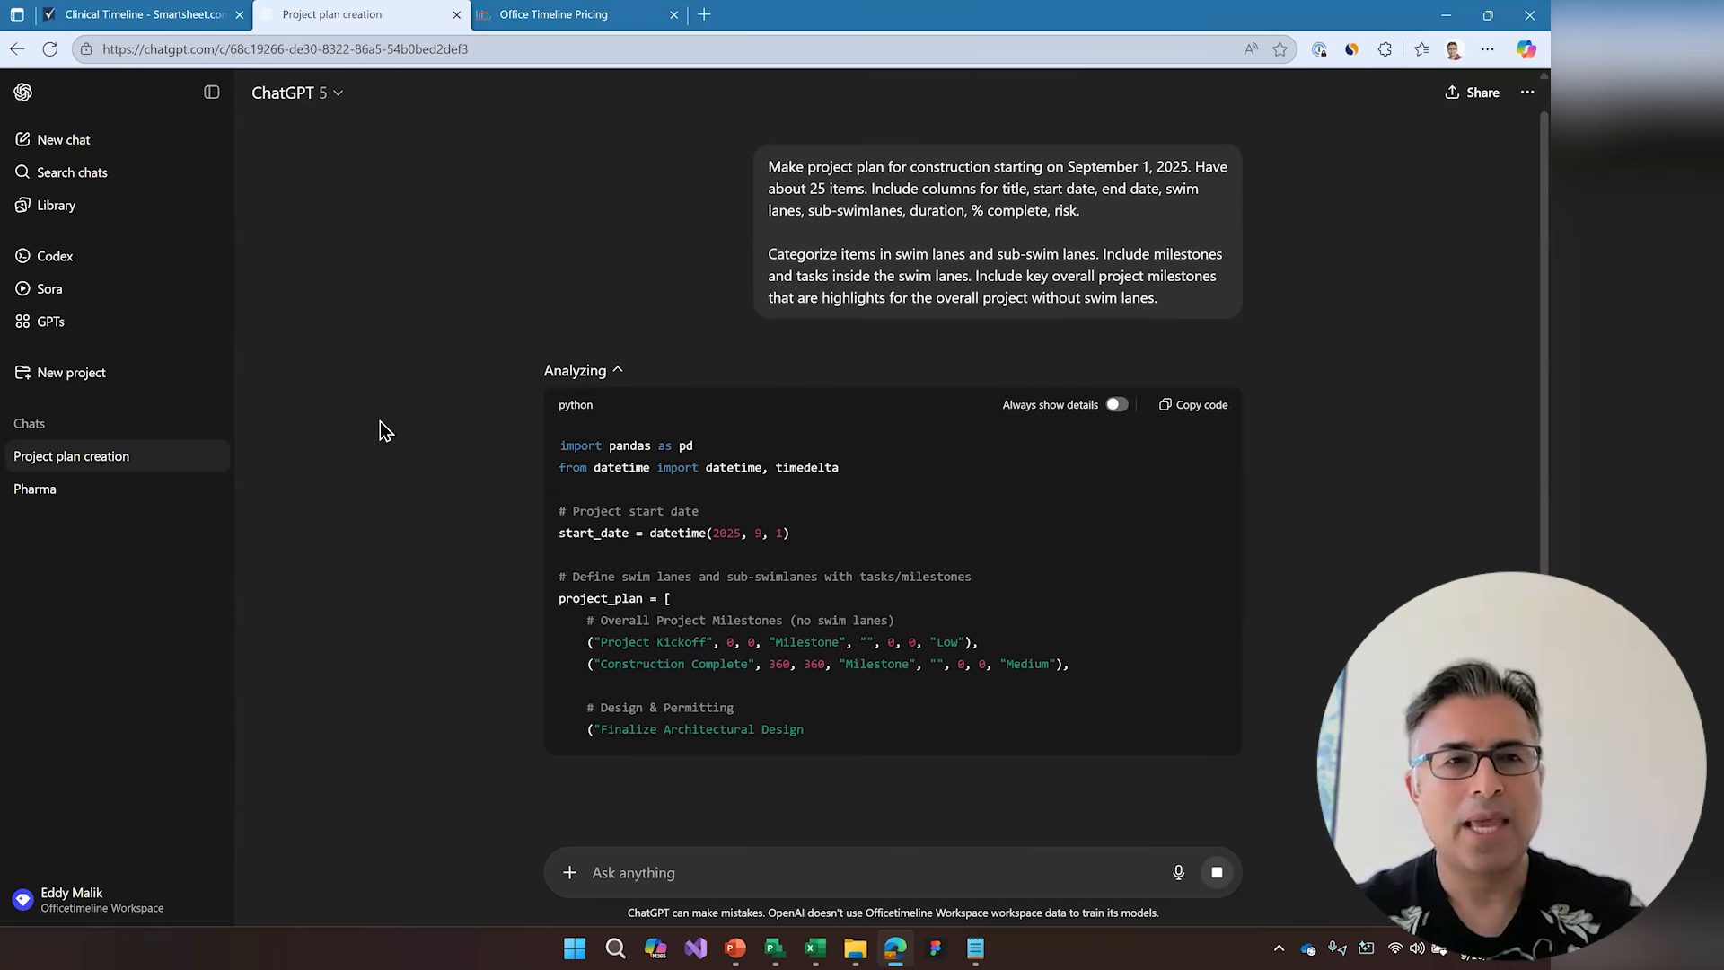
{"action": "left_click", "coordinate": [49, 494]}
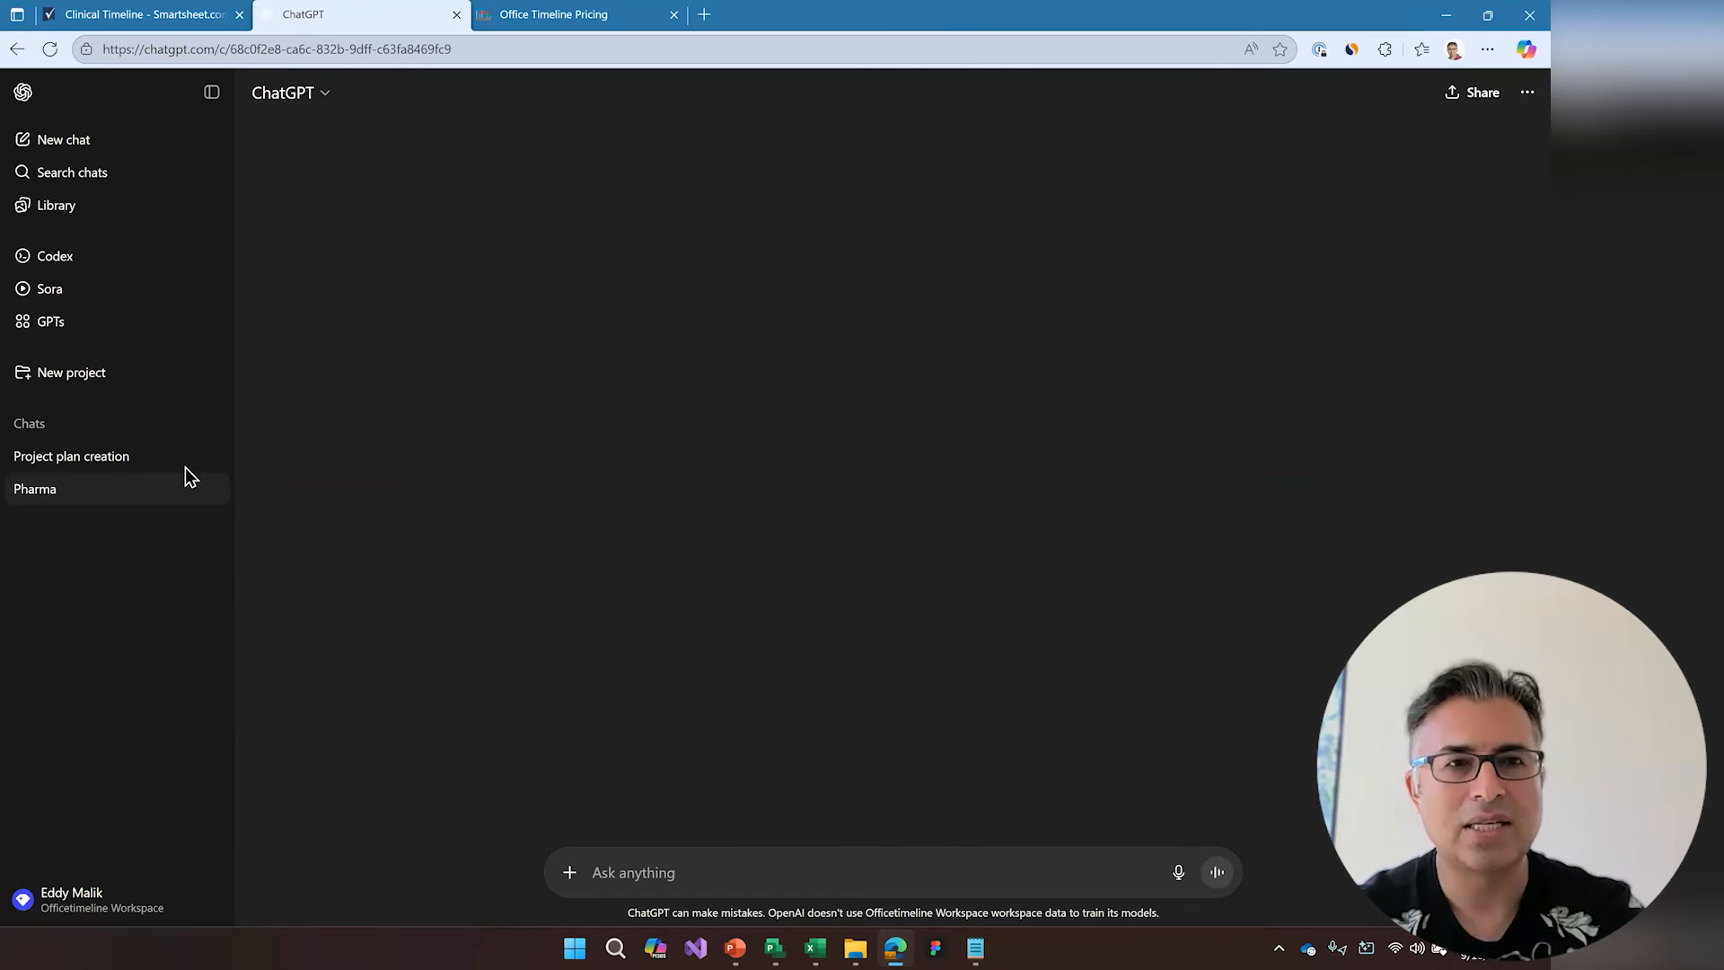
{"action": "scroll", "coordinate": [989, 444], "scroll_direction": "up", "scroll_amount": 1}
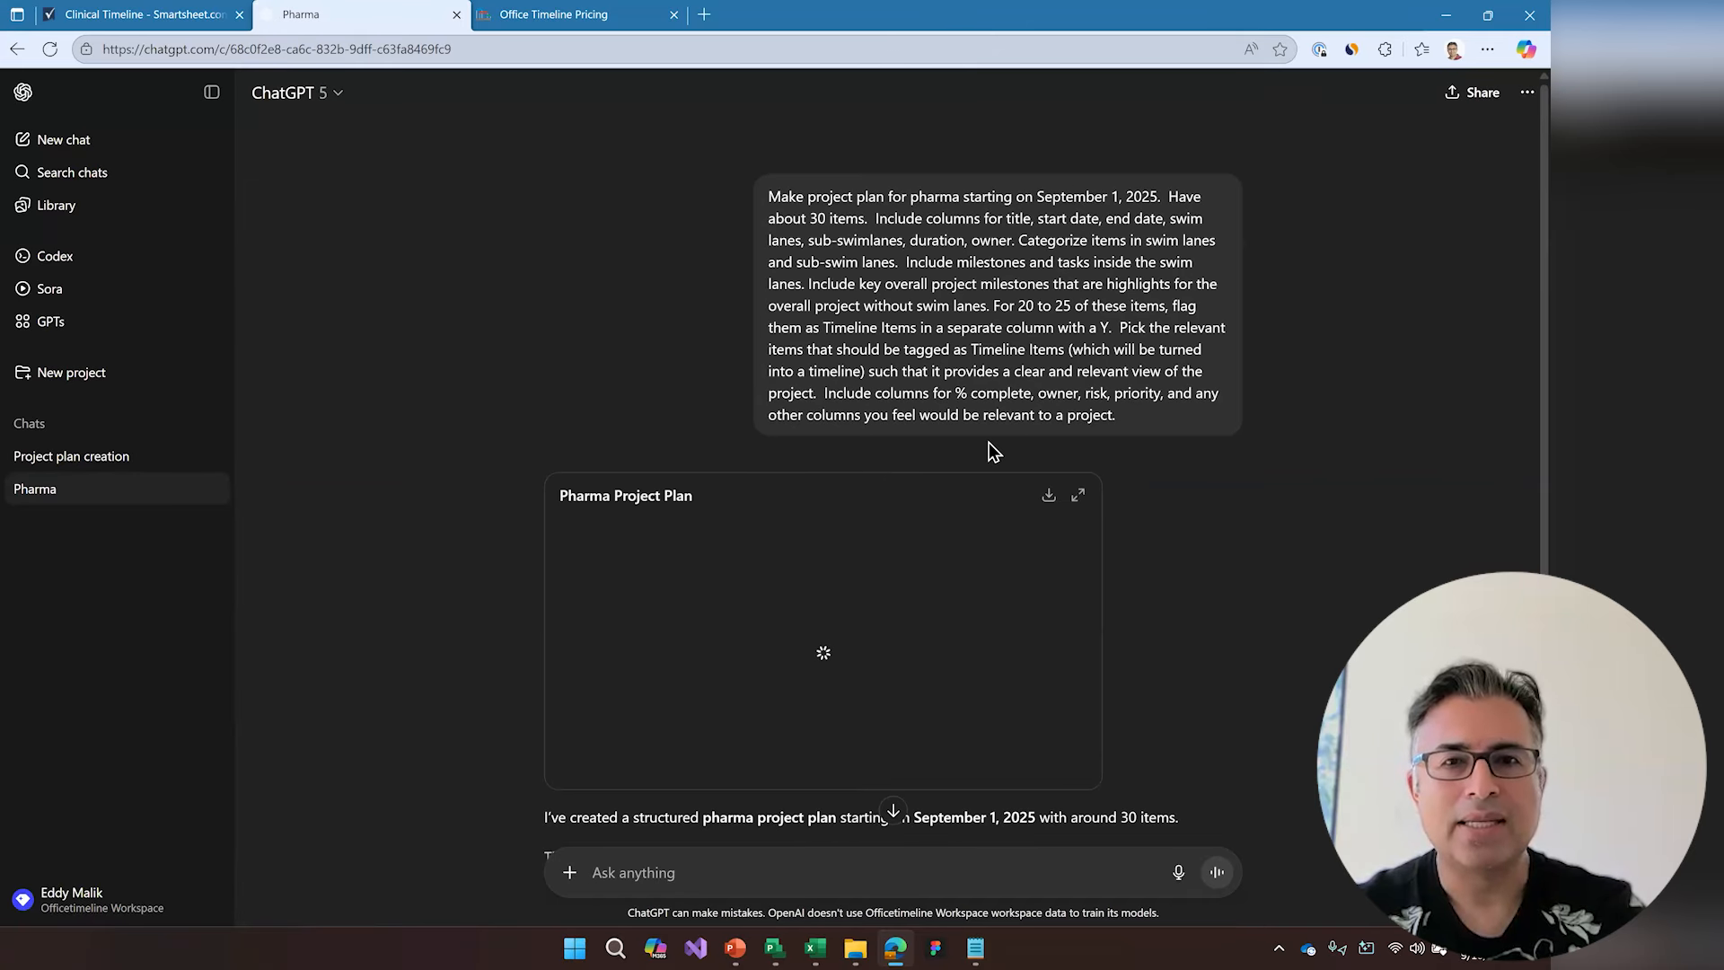
{"action": "scroll", "coordinate": [988, 443], "scroll_direction": "down", "scroll_amount": 5}
{"action": "scroll", "coordinate": [943, 445], "scroll_direction": "up", "scroll_amount": 3}
{"action": "scroll", "coordinate": [934, 444], "scroll_direction": "down", "scroll_amount": 3}
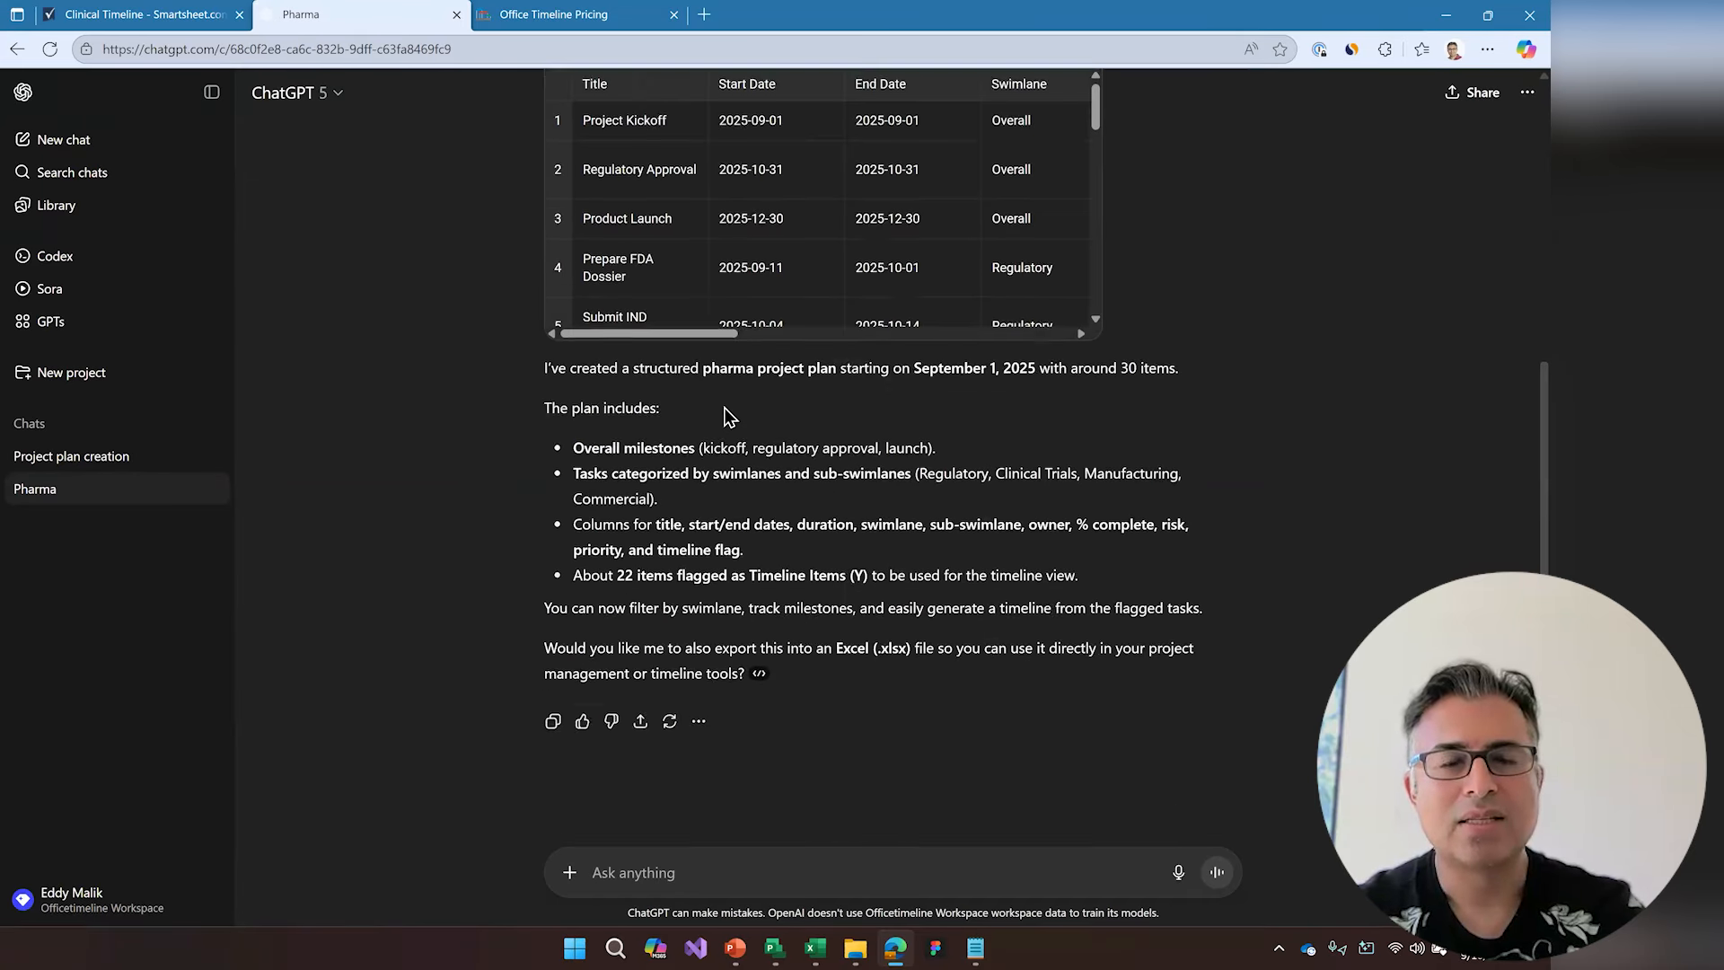
{"action": "scroll", "coordinate": [921, 471], "scroll_direction": "up", "scroll_amount": 3}
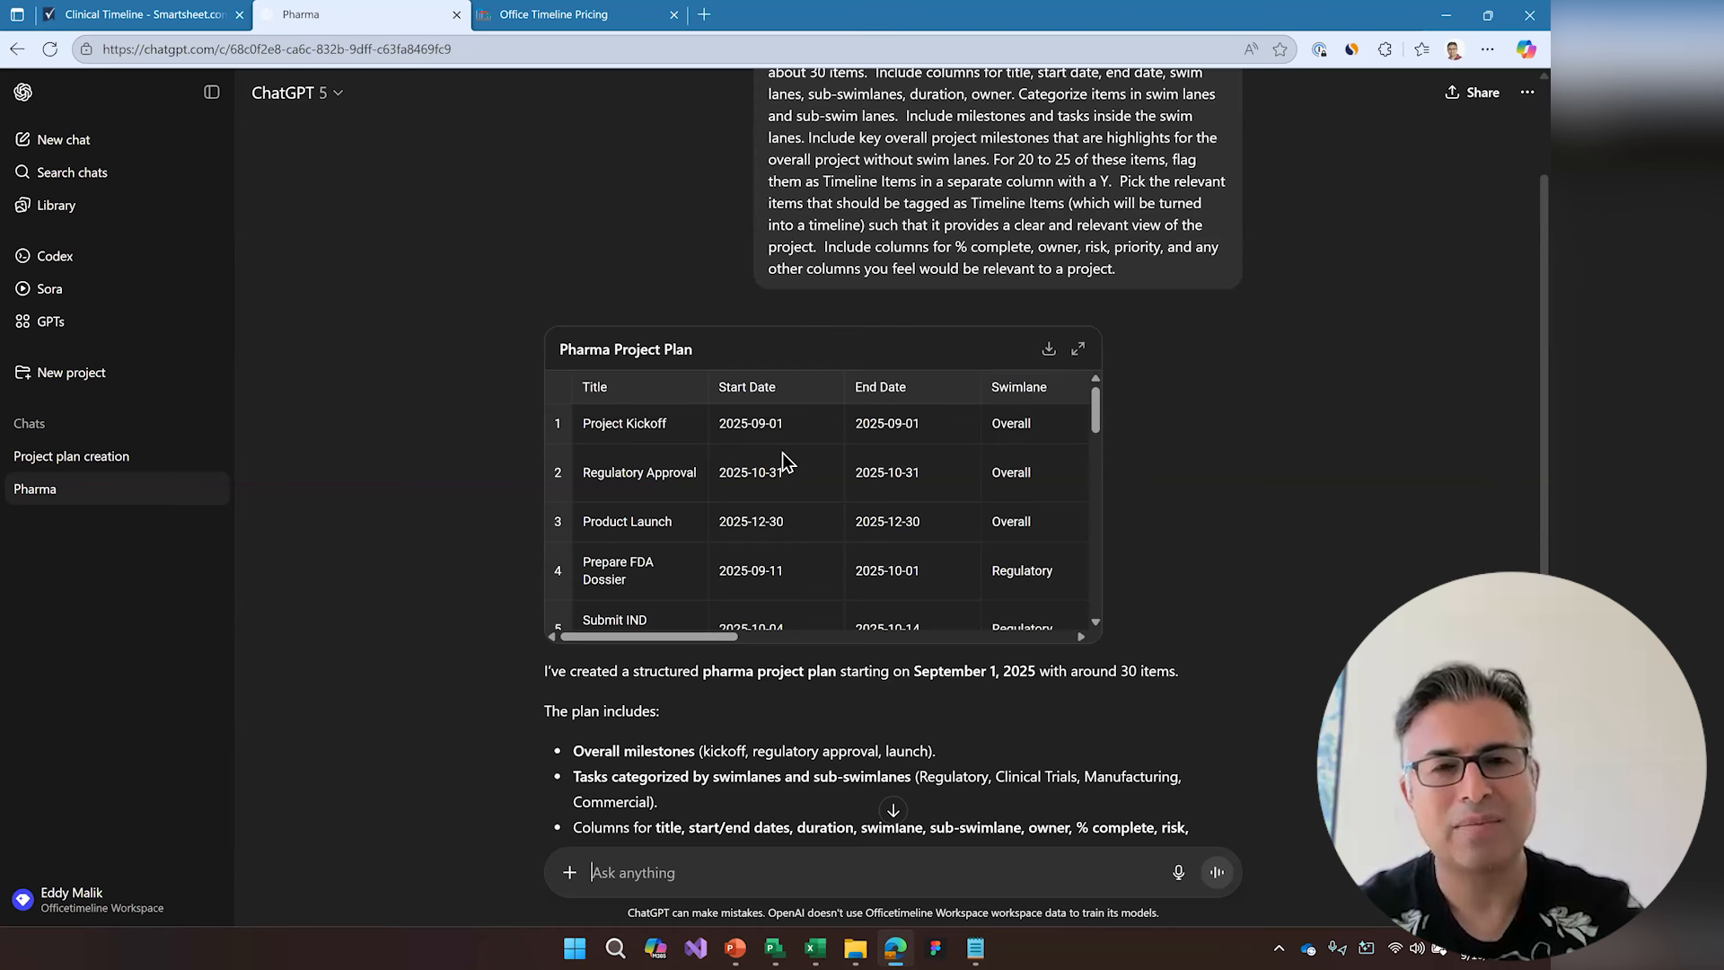
{"action": "scroll", "coordinate": [781, 455], "scroll_direction": "down", "scroll_amount": 10}
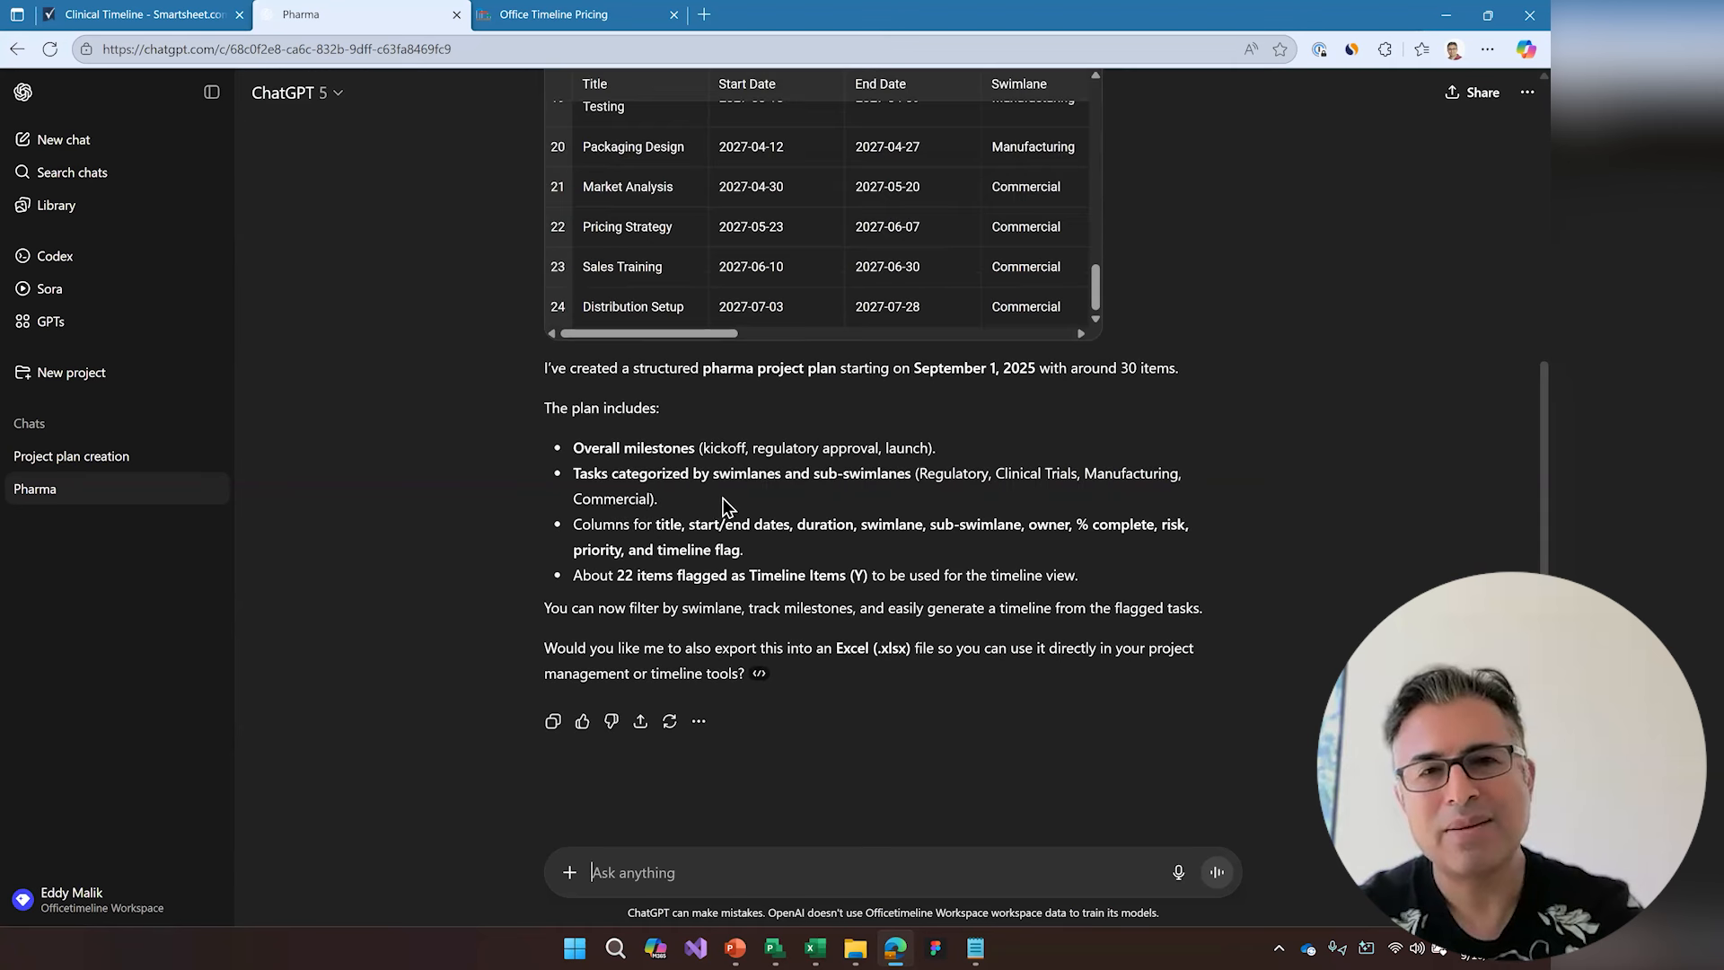
{"action": "left_click", "coordinate": [119, 464]}
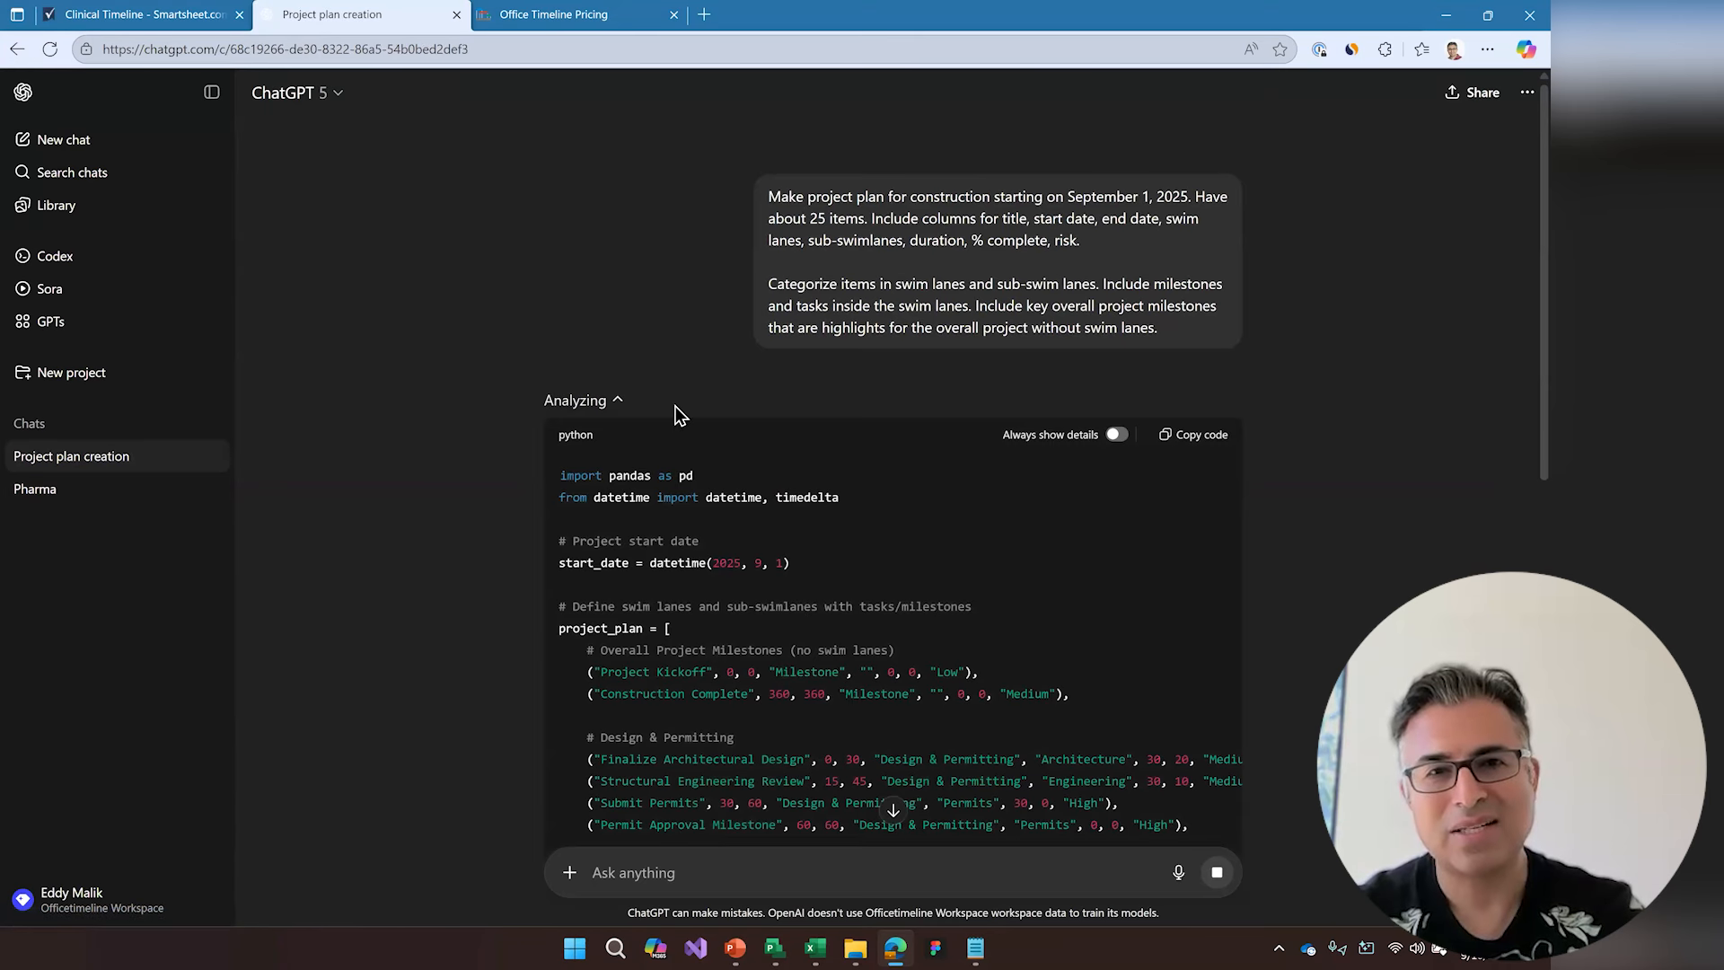
{"action": "scroll", "coordinate": [480, 366], "scroll_direction": "down", "scroll_amount": 8}
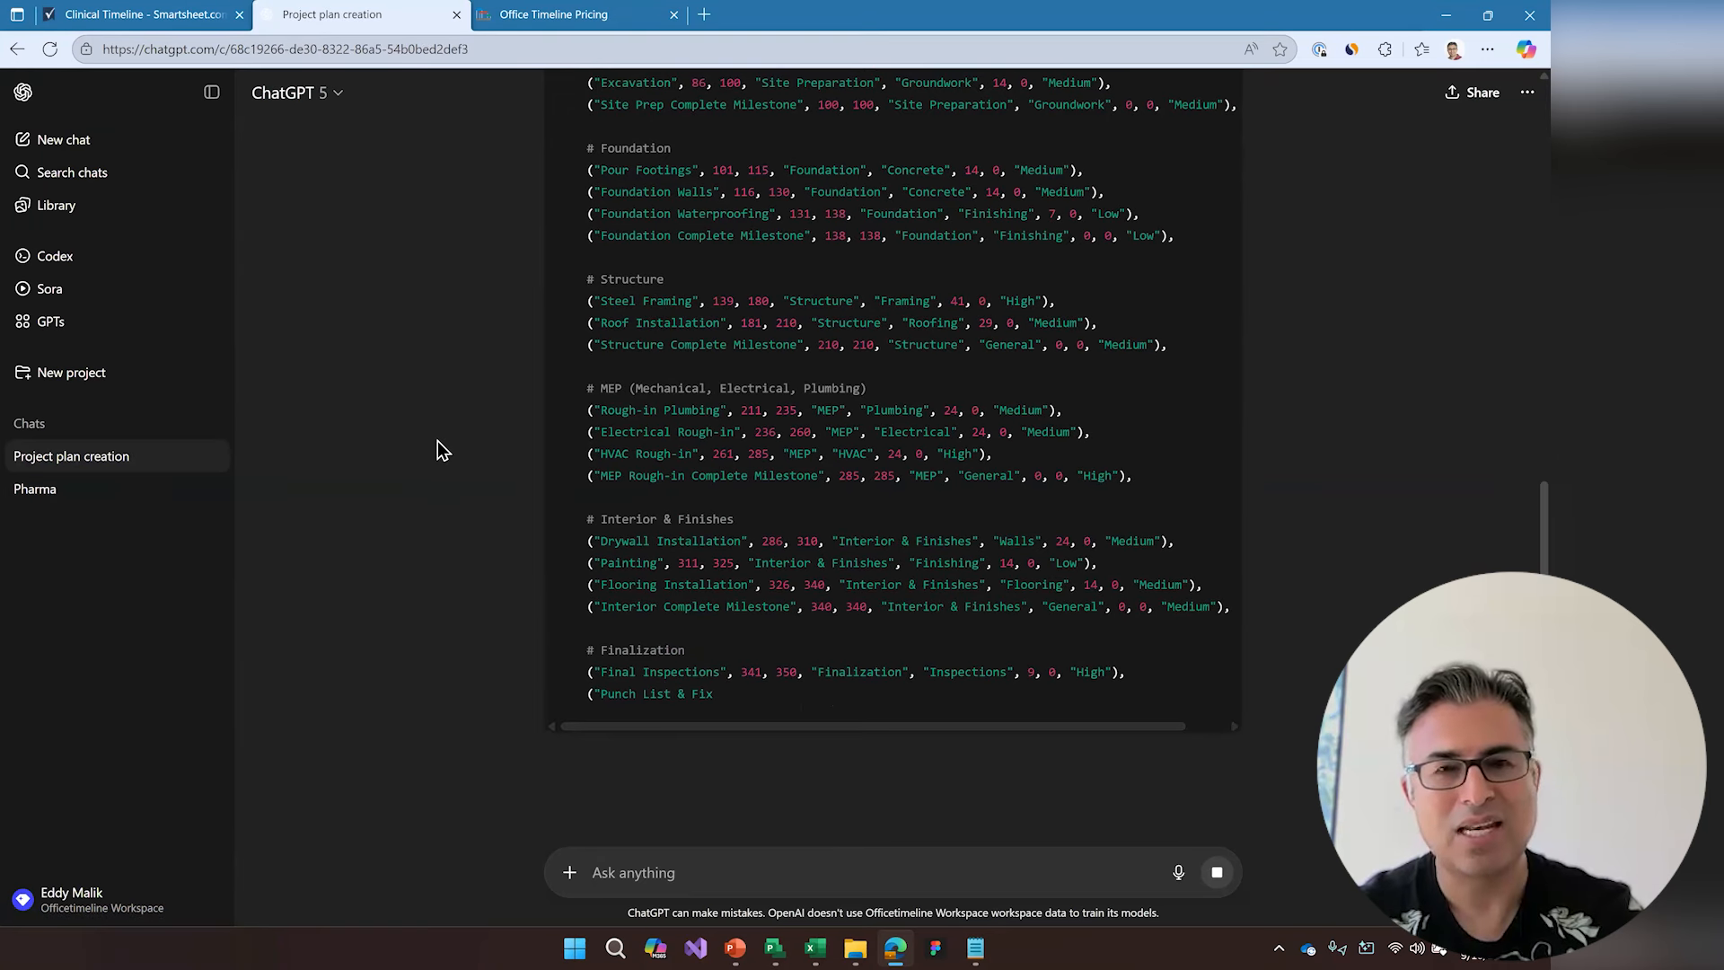